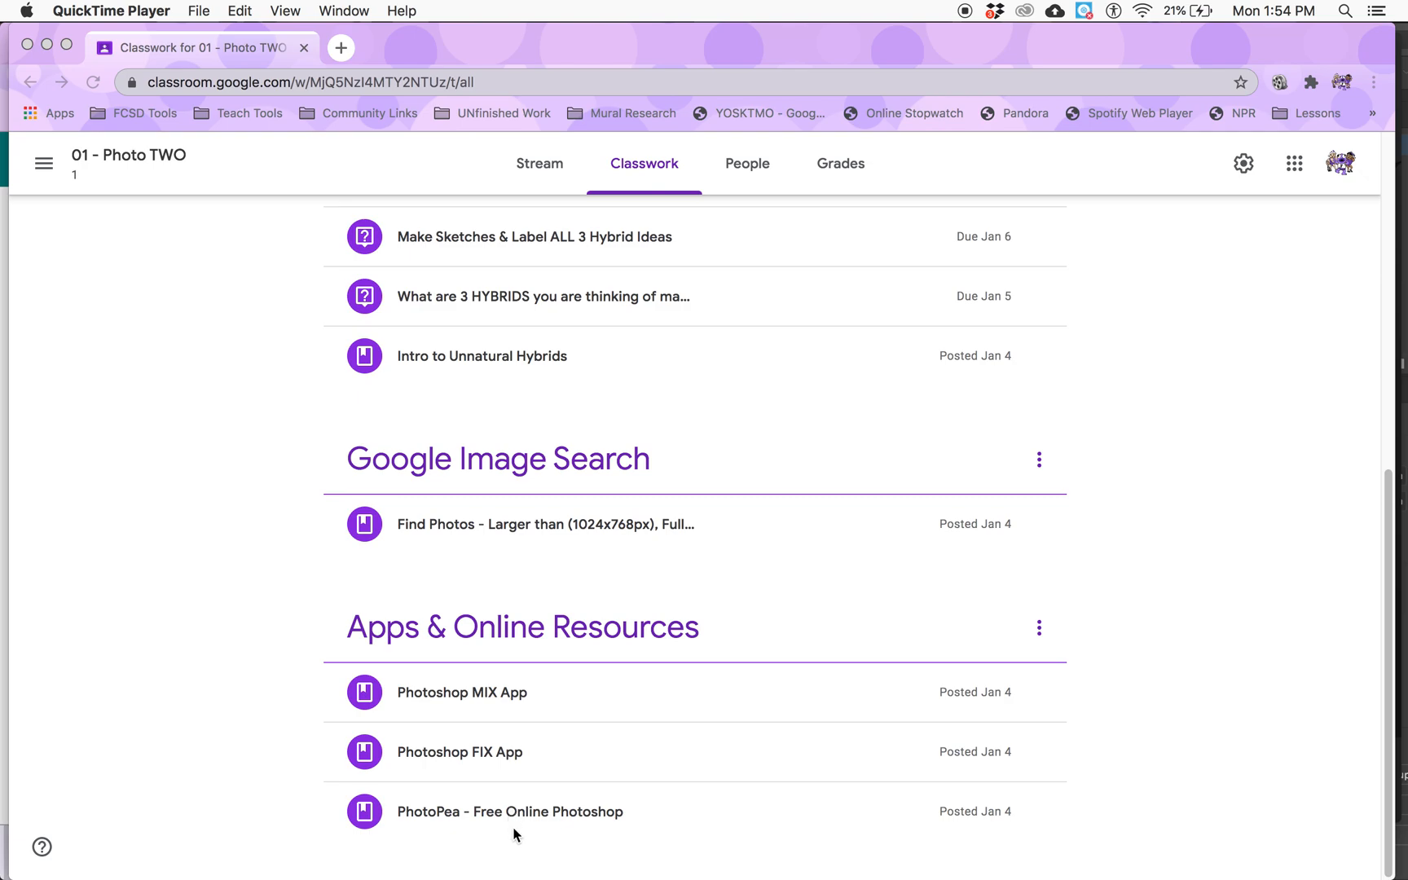
Open the Photopea website from the "PhotoPea - Free Online Photoshop" classwork material
click(443, 811)
click(443, 812)
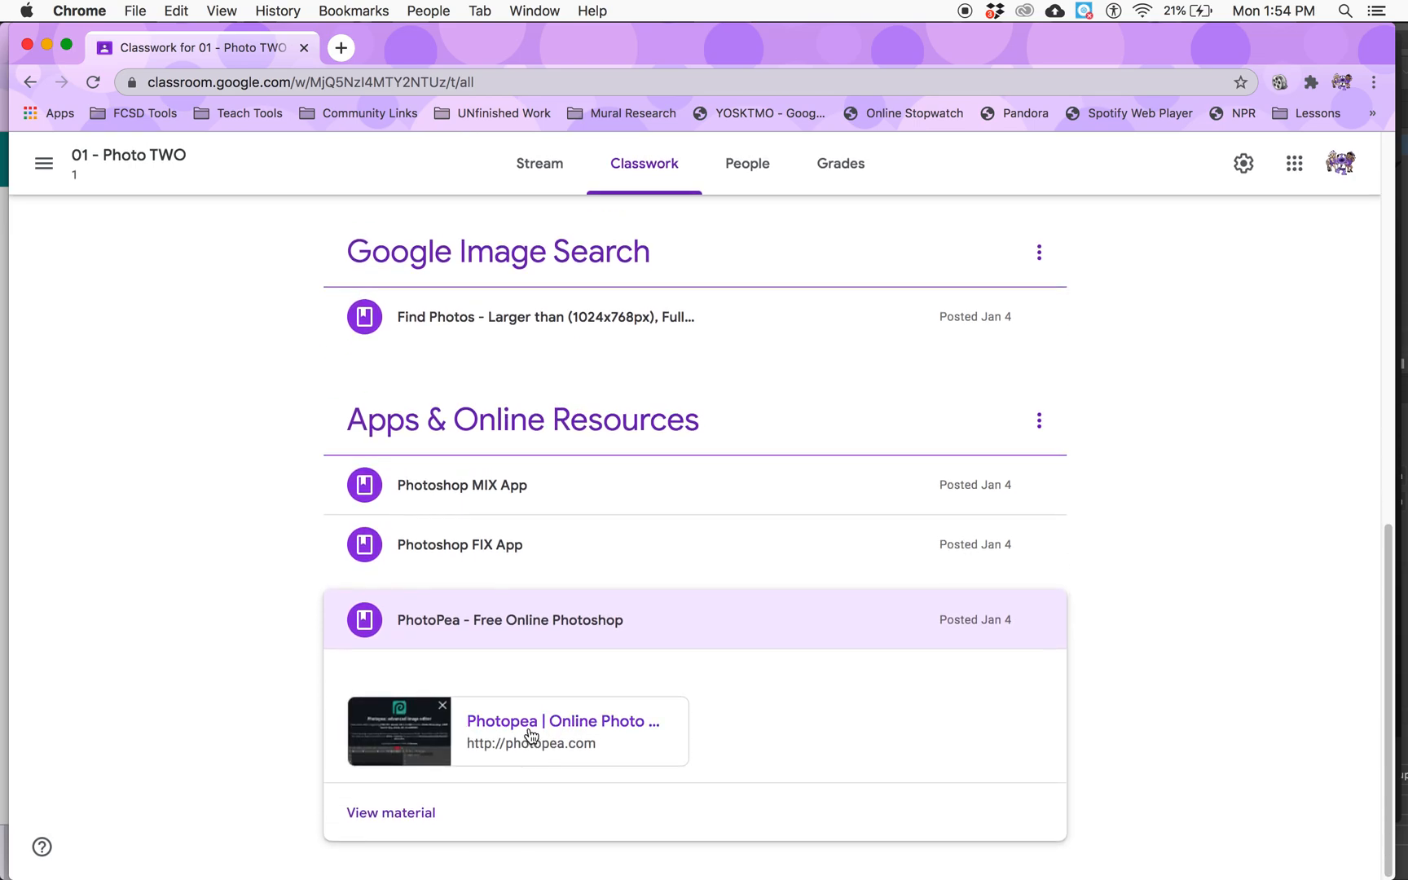
click(532, 731)
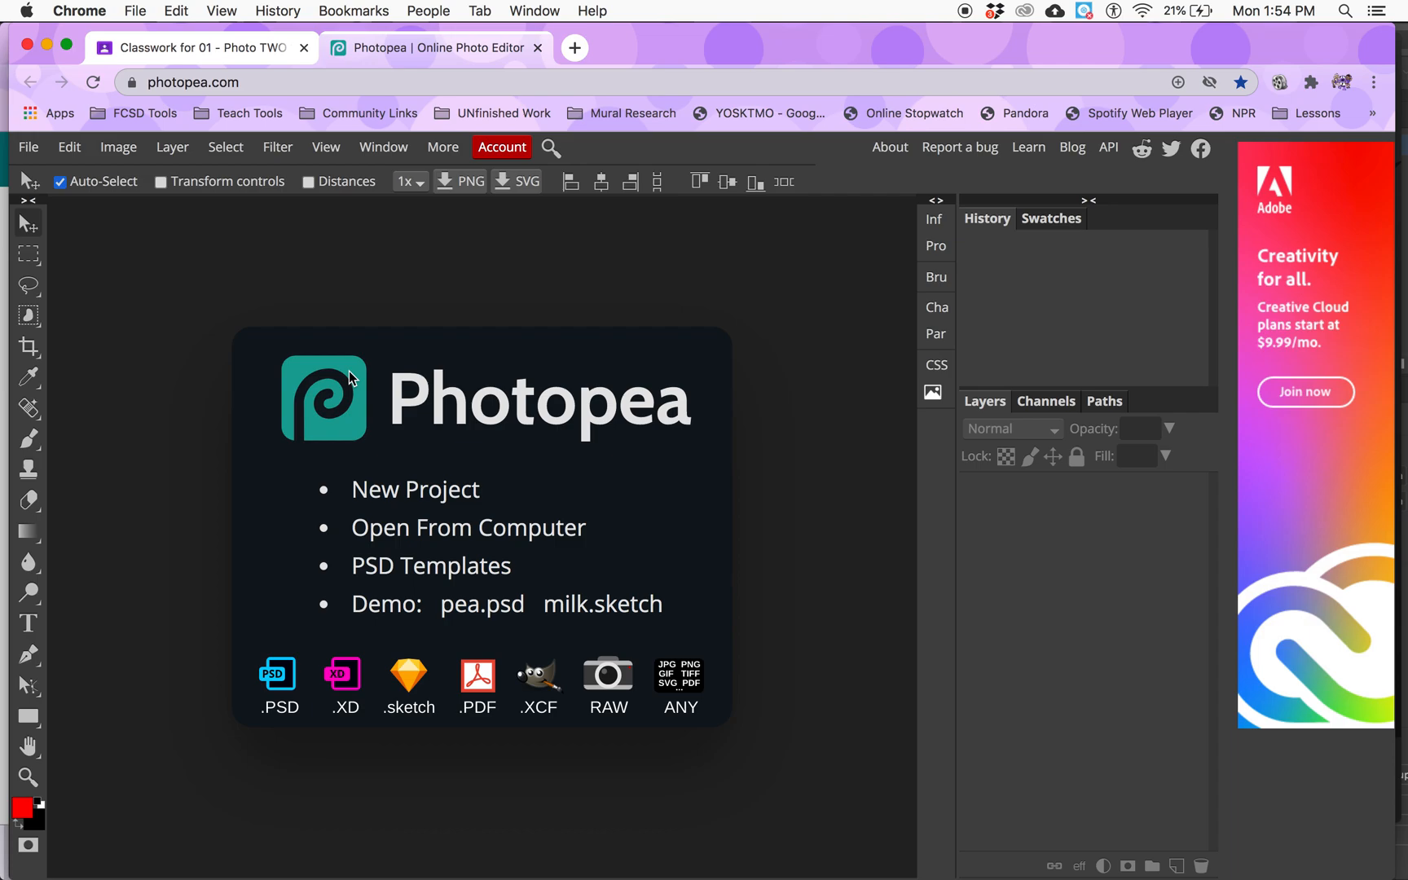
Start a new project and name it "Lastname - Hybrid 1"
click(399, 490)
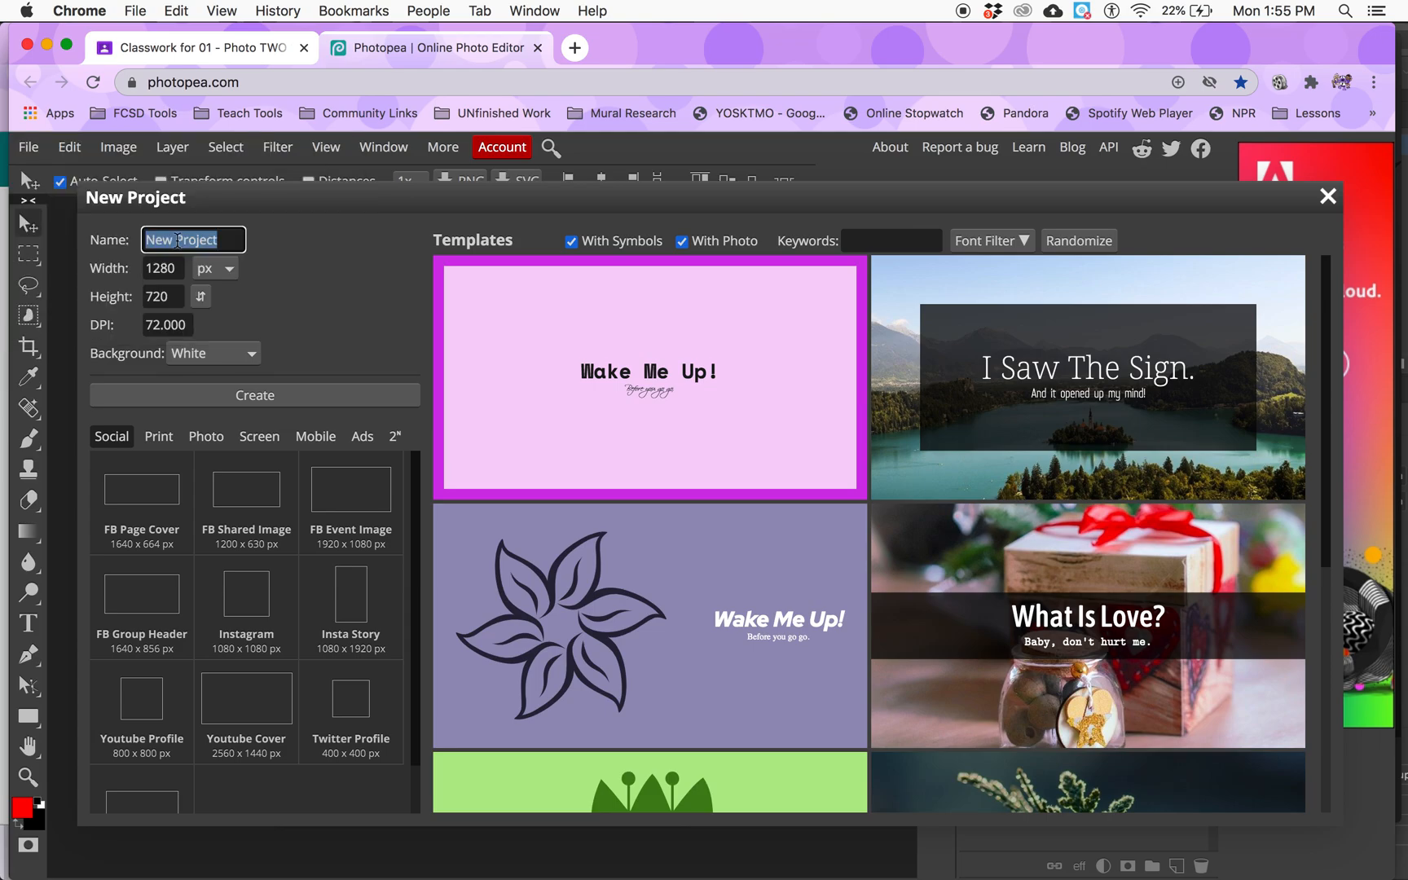
text(Lastname - H)
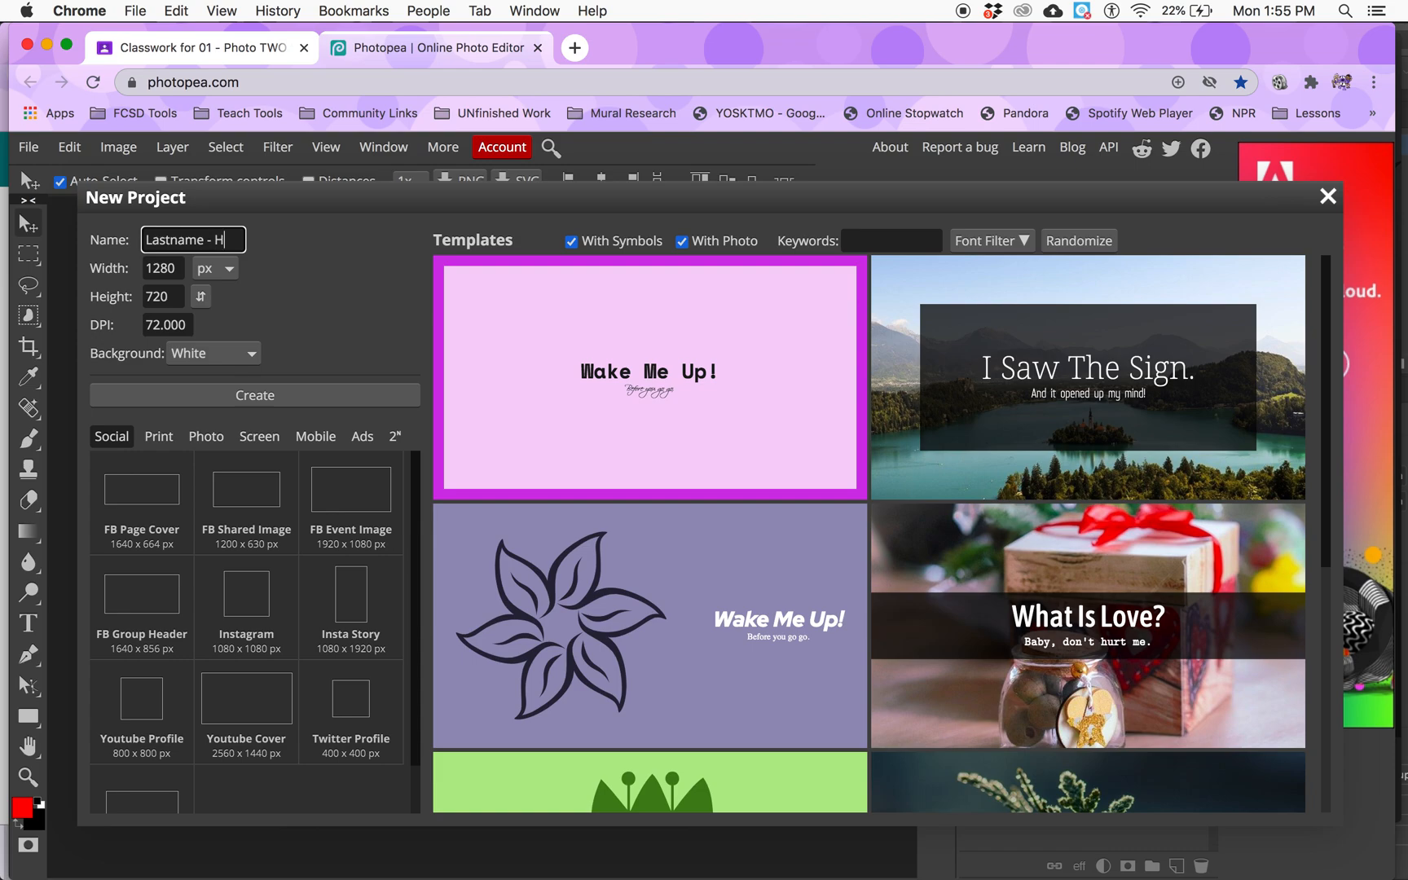
text(ybrid 1)
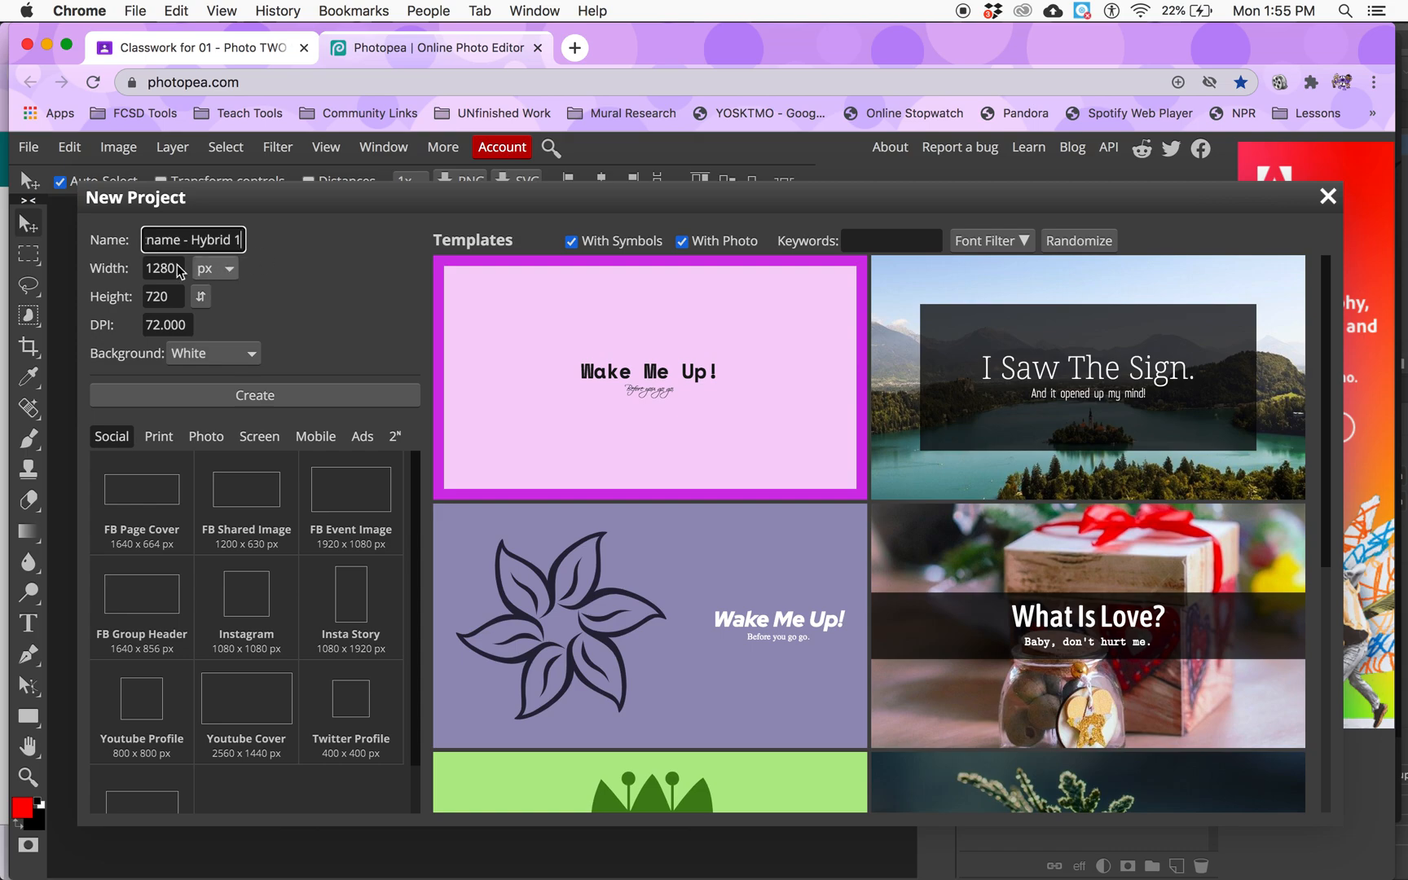
Set the project size in inches to 10 by 8 and swap the dimensions to 8 wide by 10 high
click(204, 275)
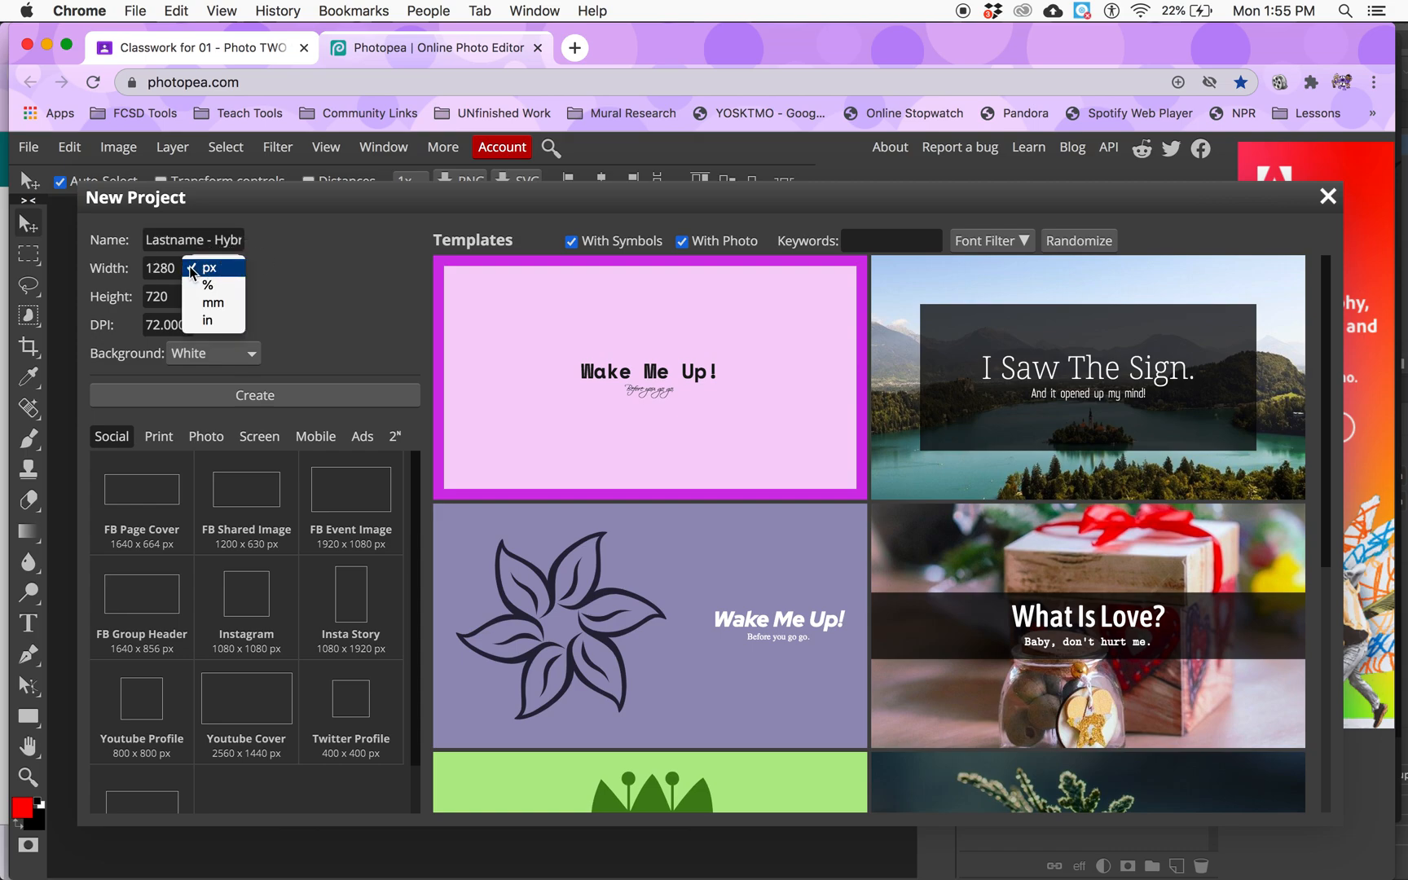
click(203, 322)
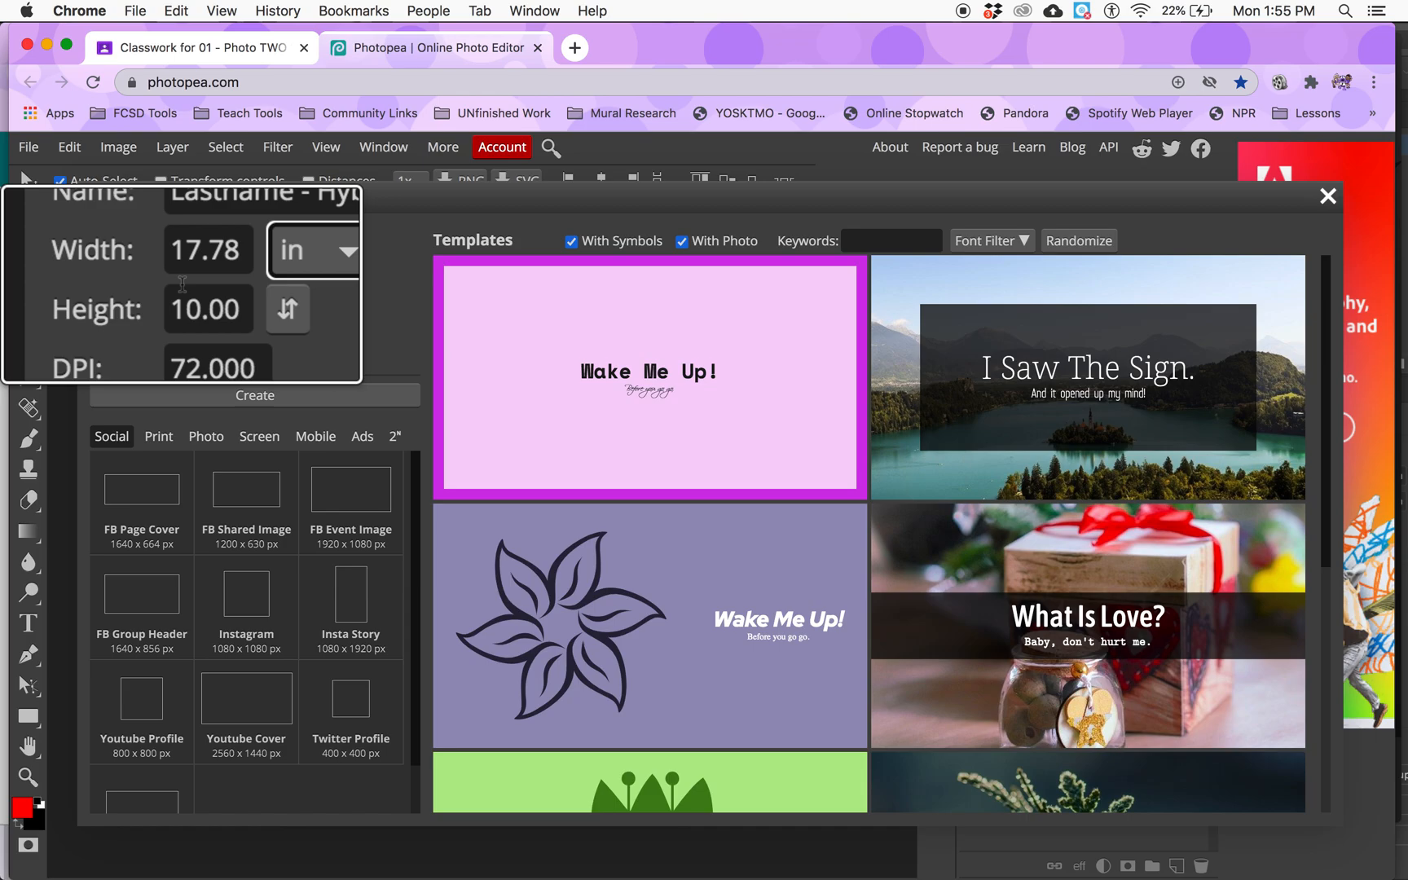
click(153, 268)
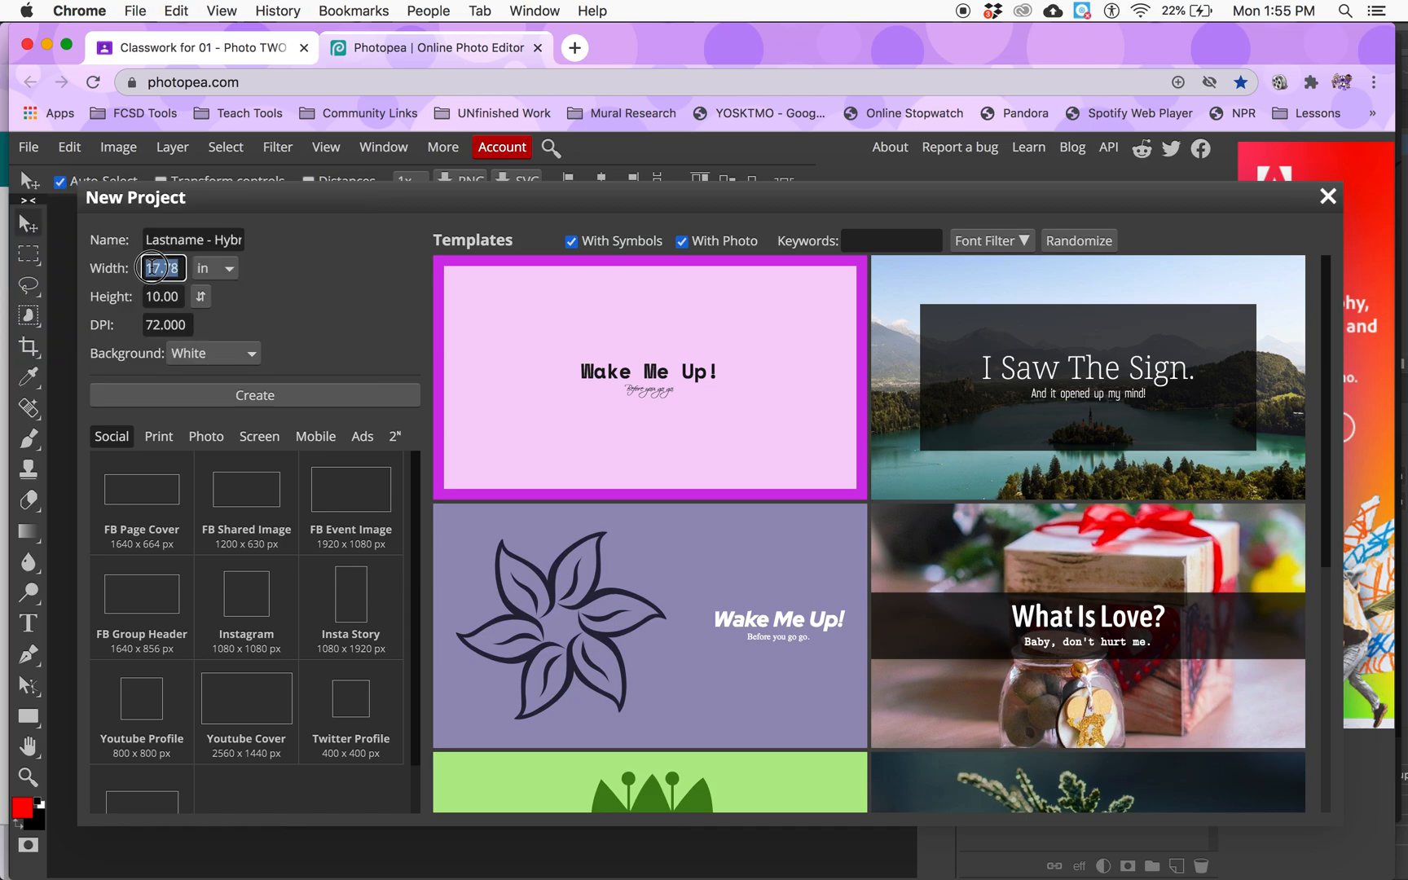
text(10)
click(156, 298)
text(8)
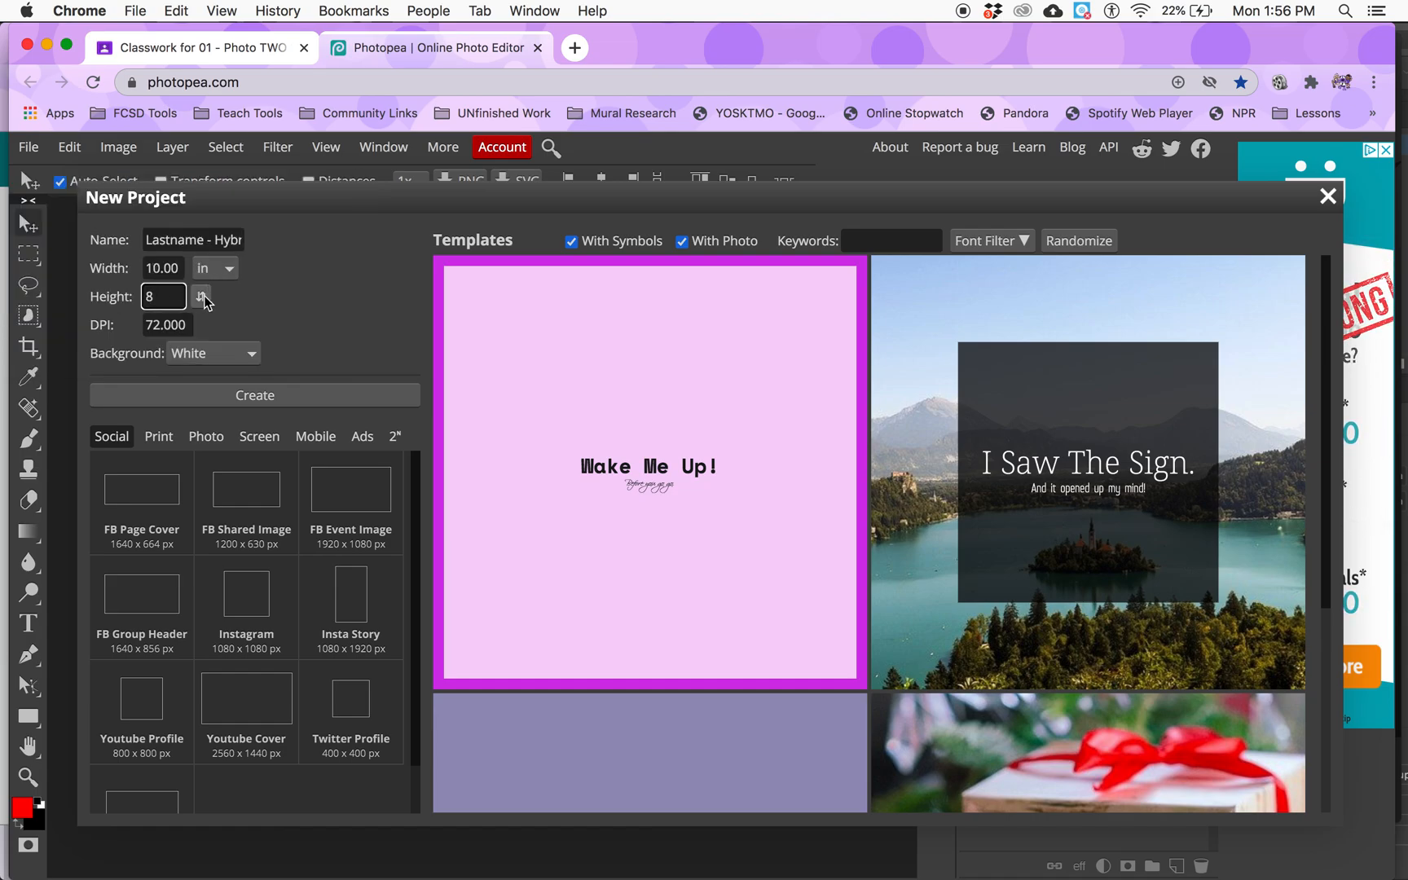
click(202, 298)
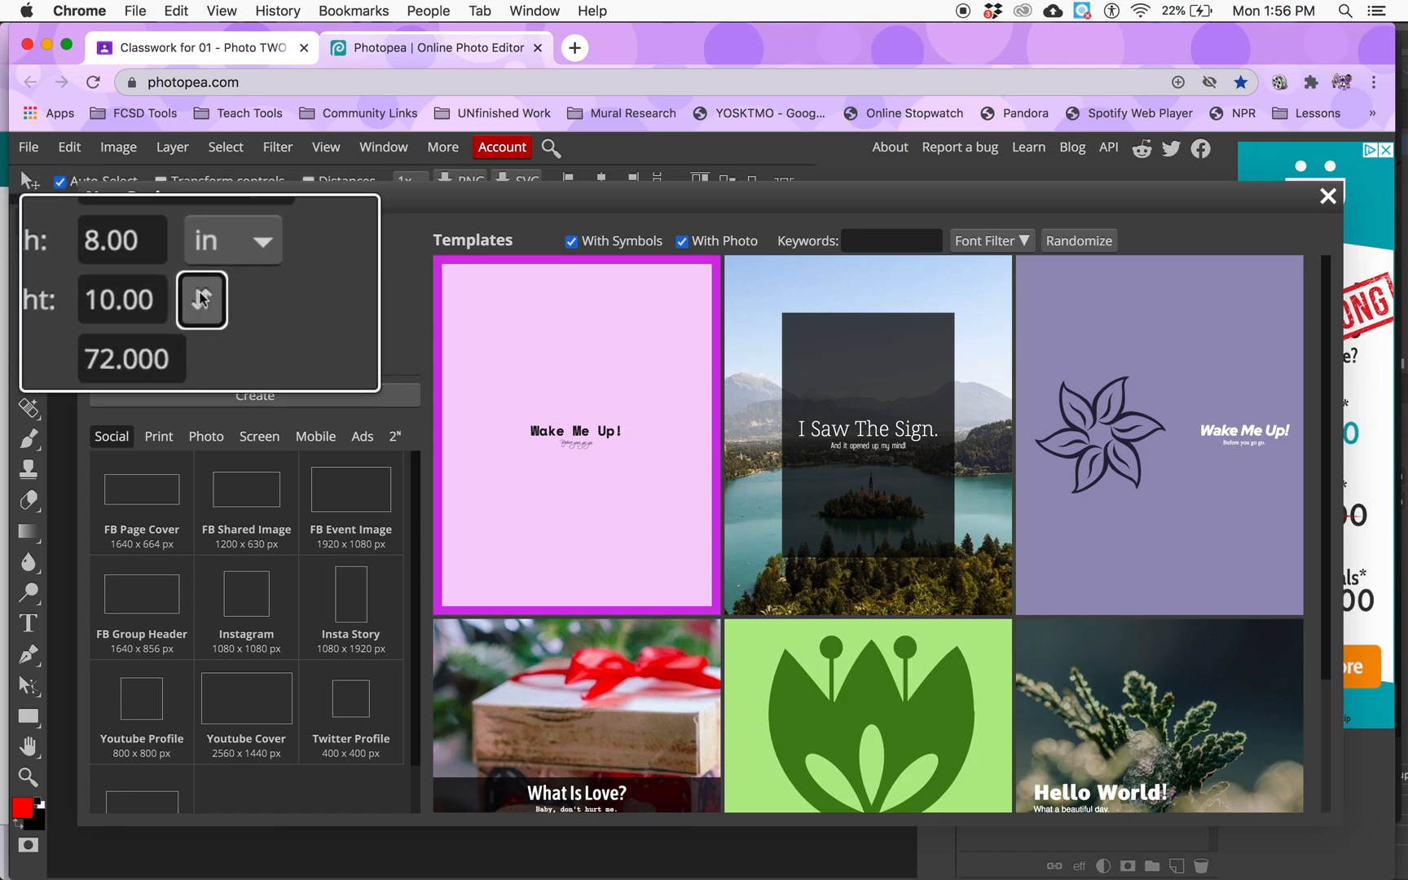
Set the resolution to 300 DPI and create the project with a white background
double_click(160, 322)
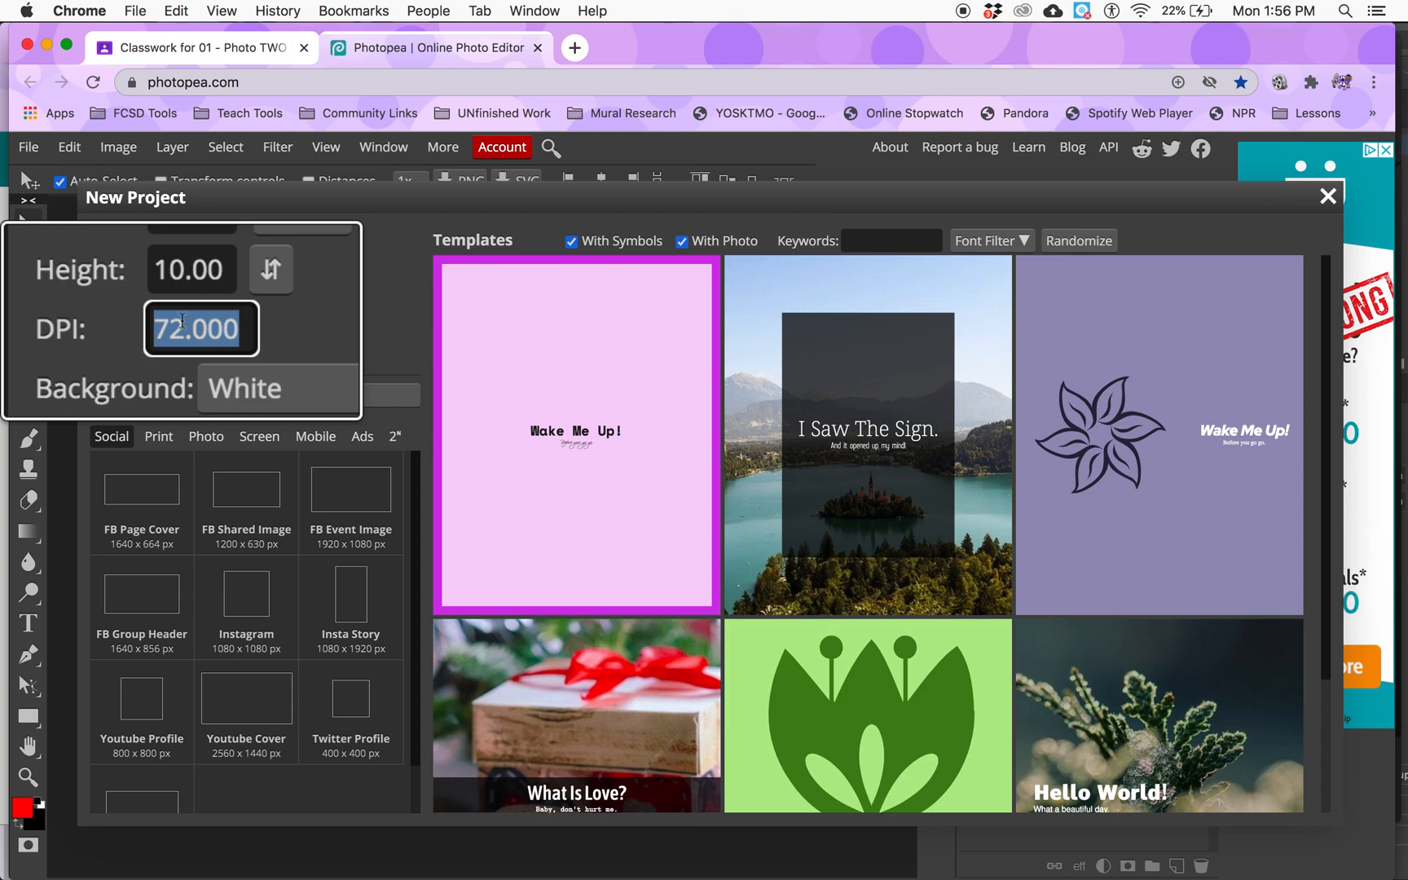
text(300)
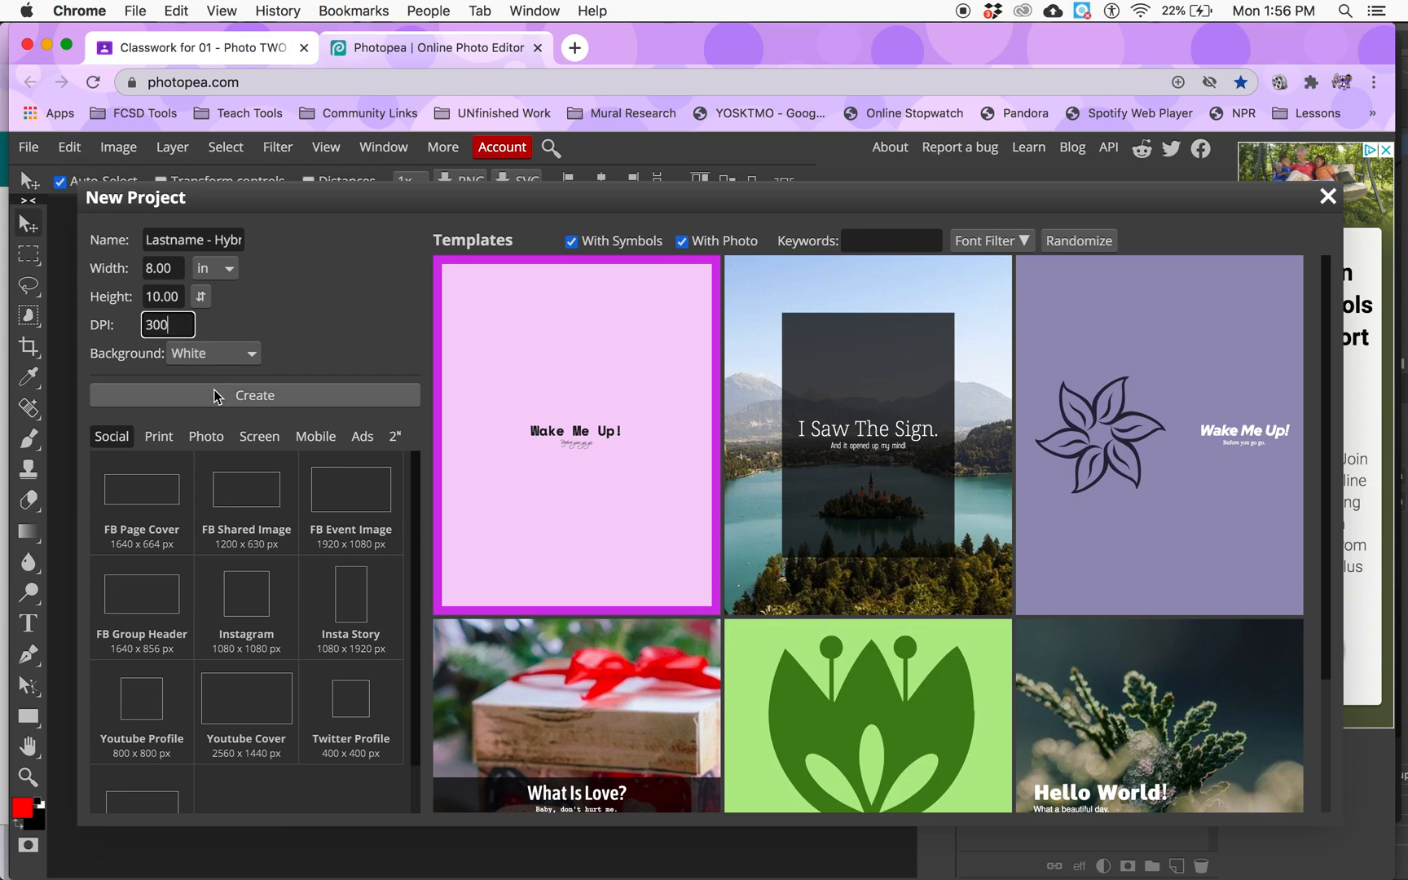
click(216, 391)
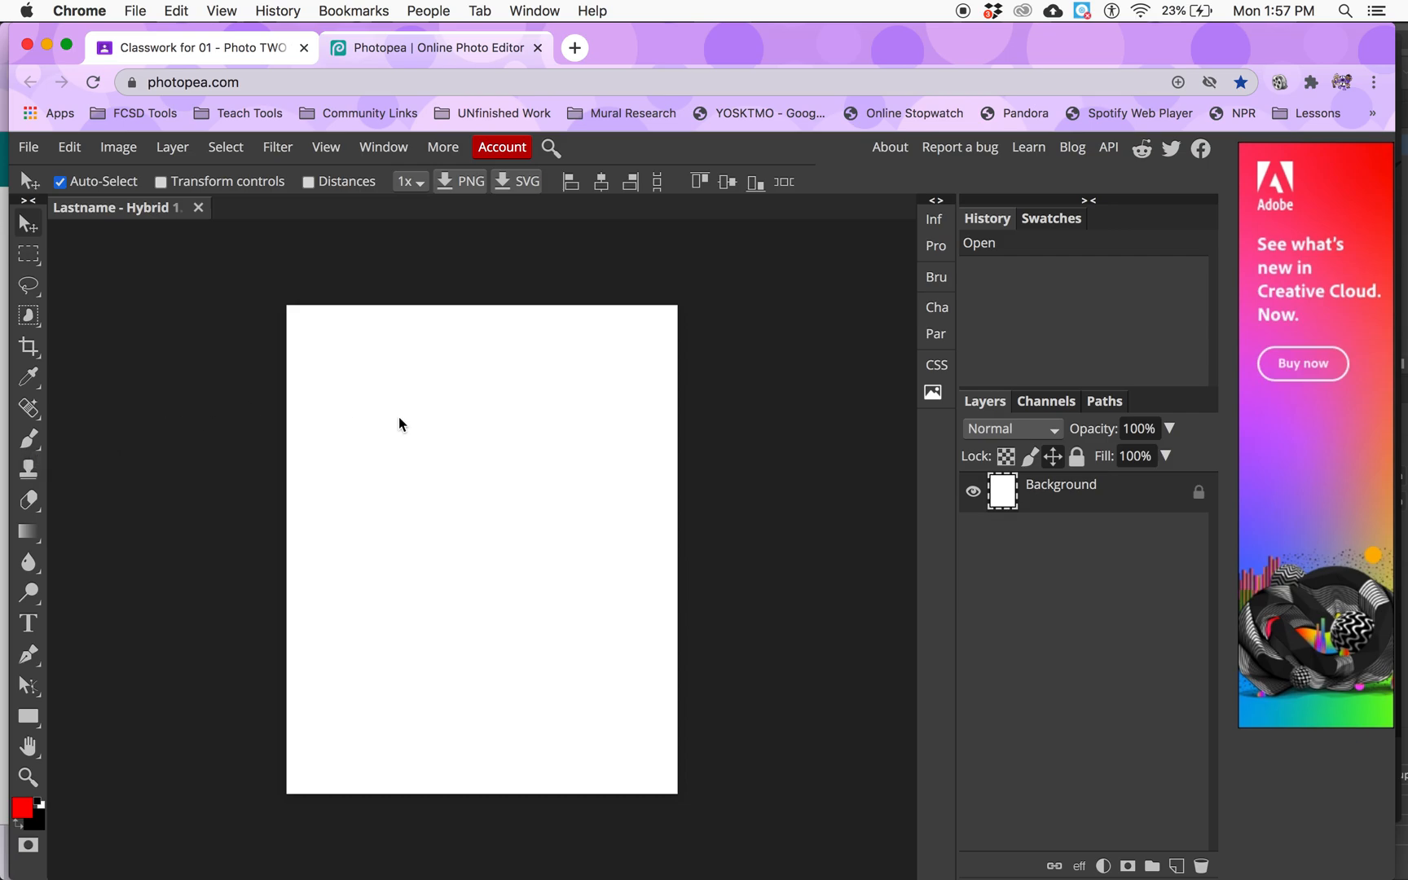
Start placing an image file and preview the animal photos in the Test folder, from Cheetah_and_Cub.jpg to Zebra.jpg
click(32, 148)
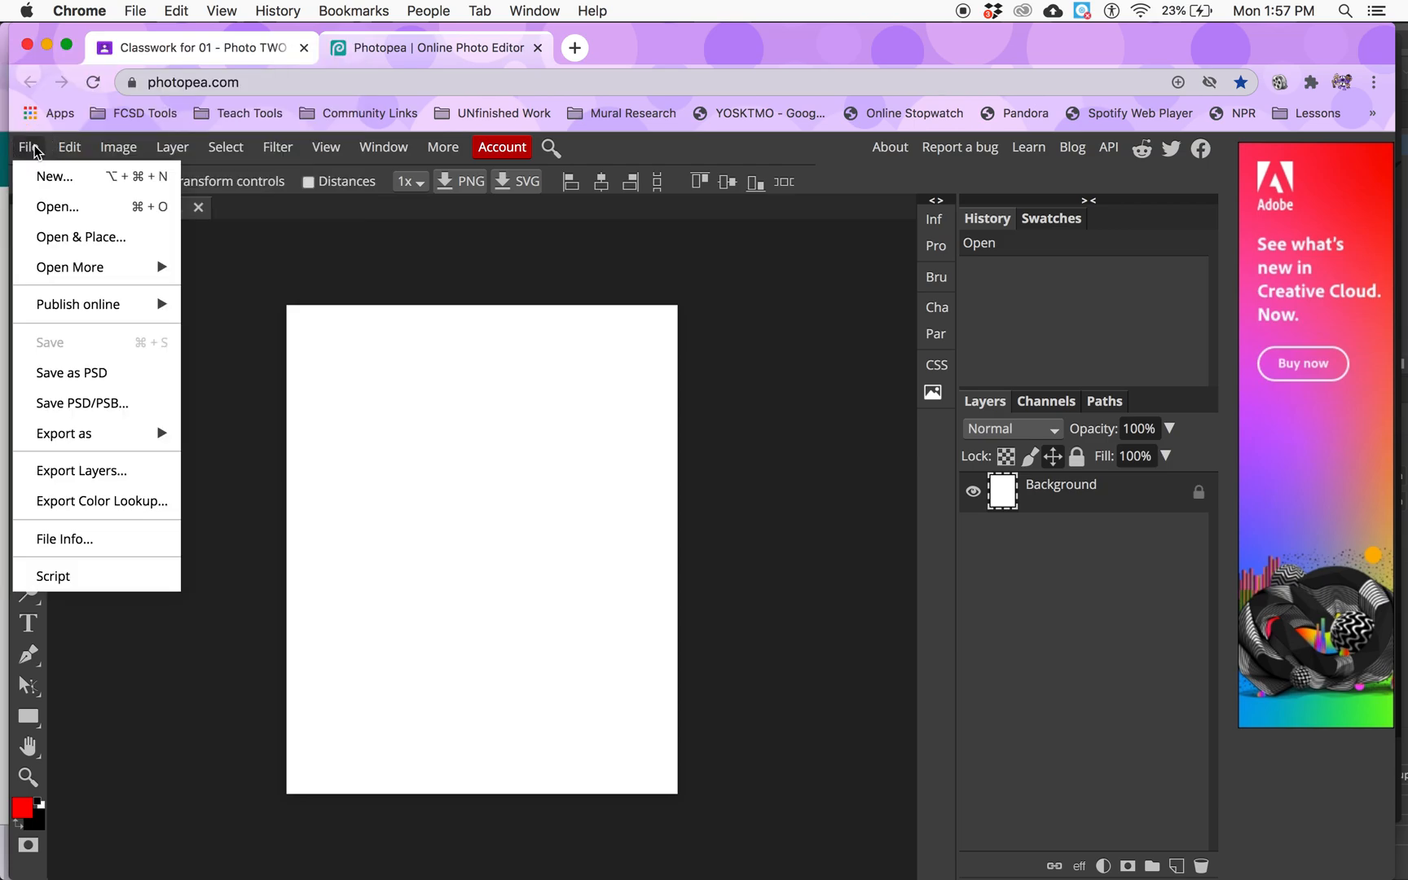
click(87, 237)
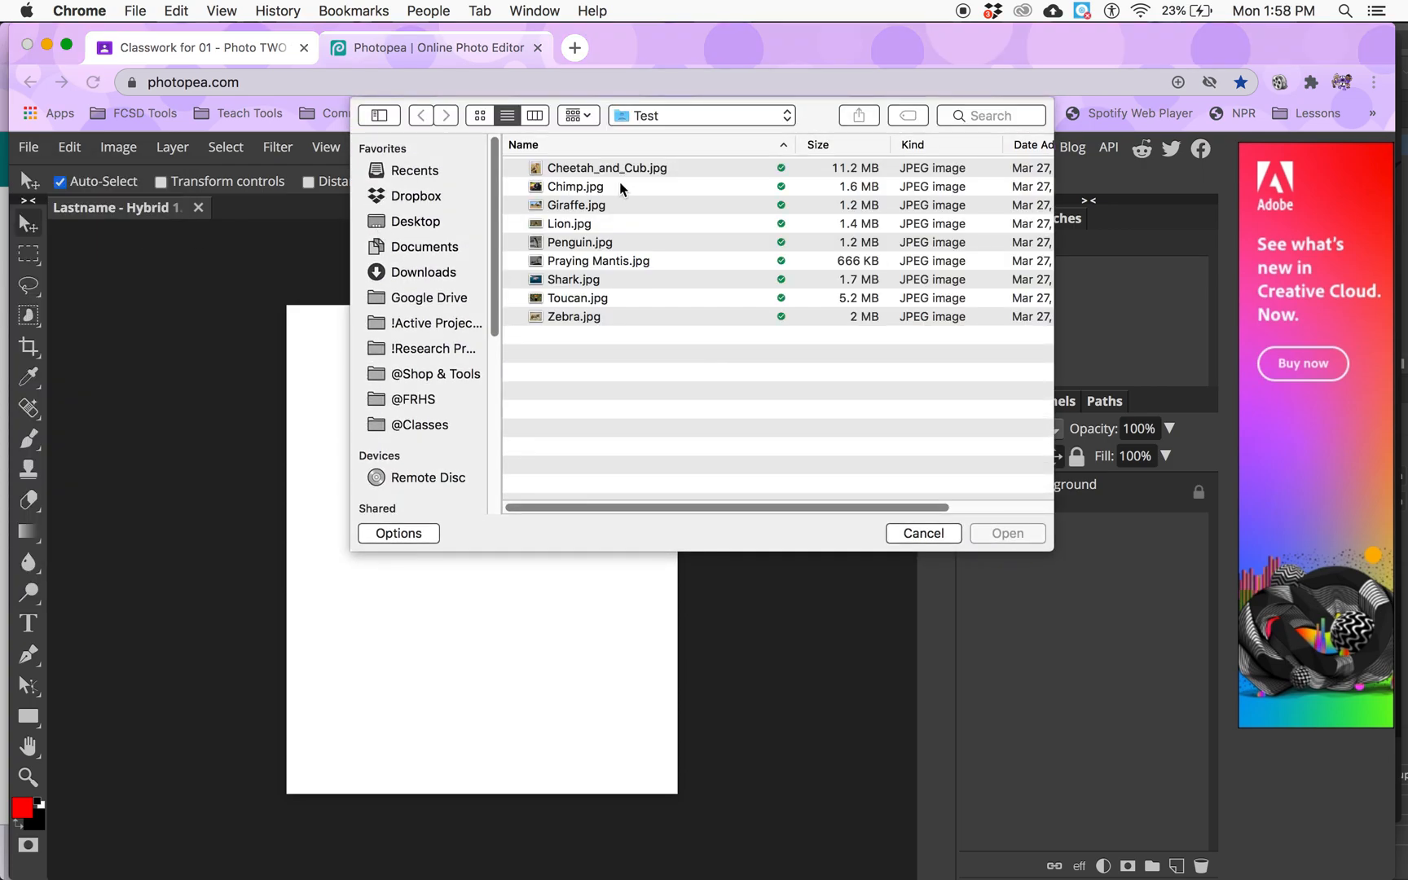
click(621, 167)
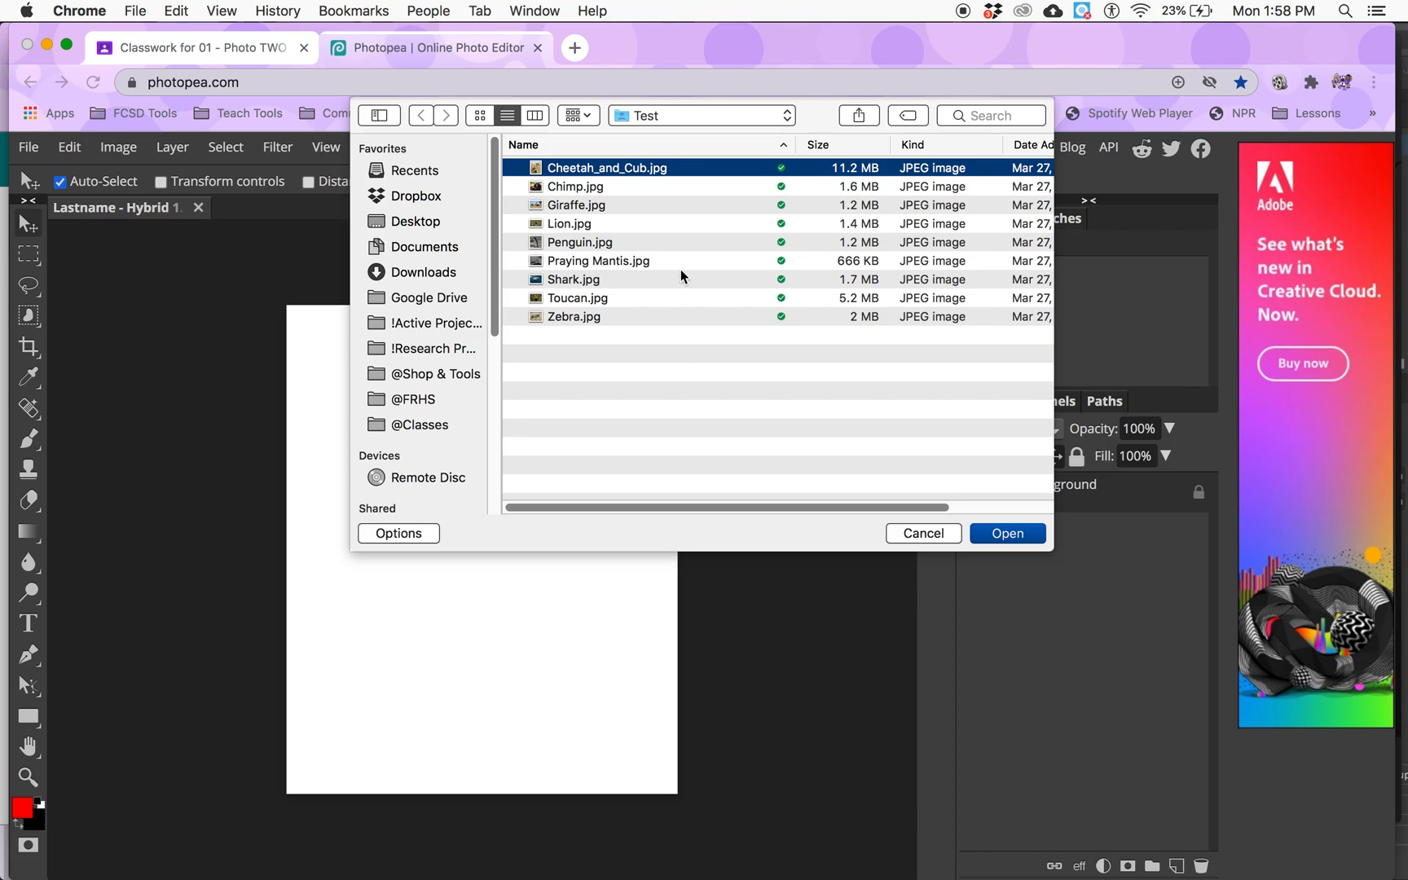
key(space)
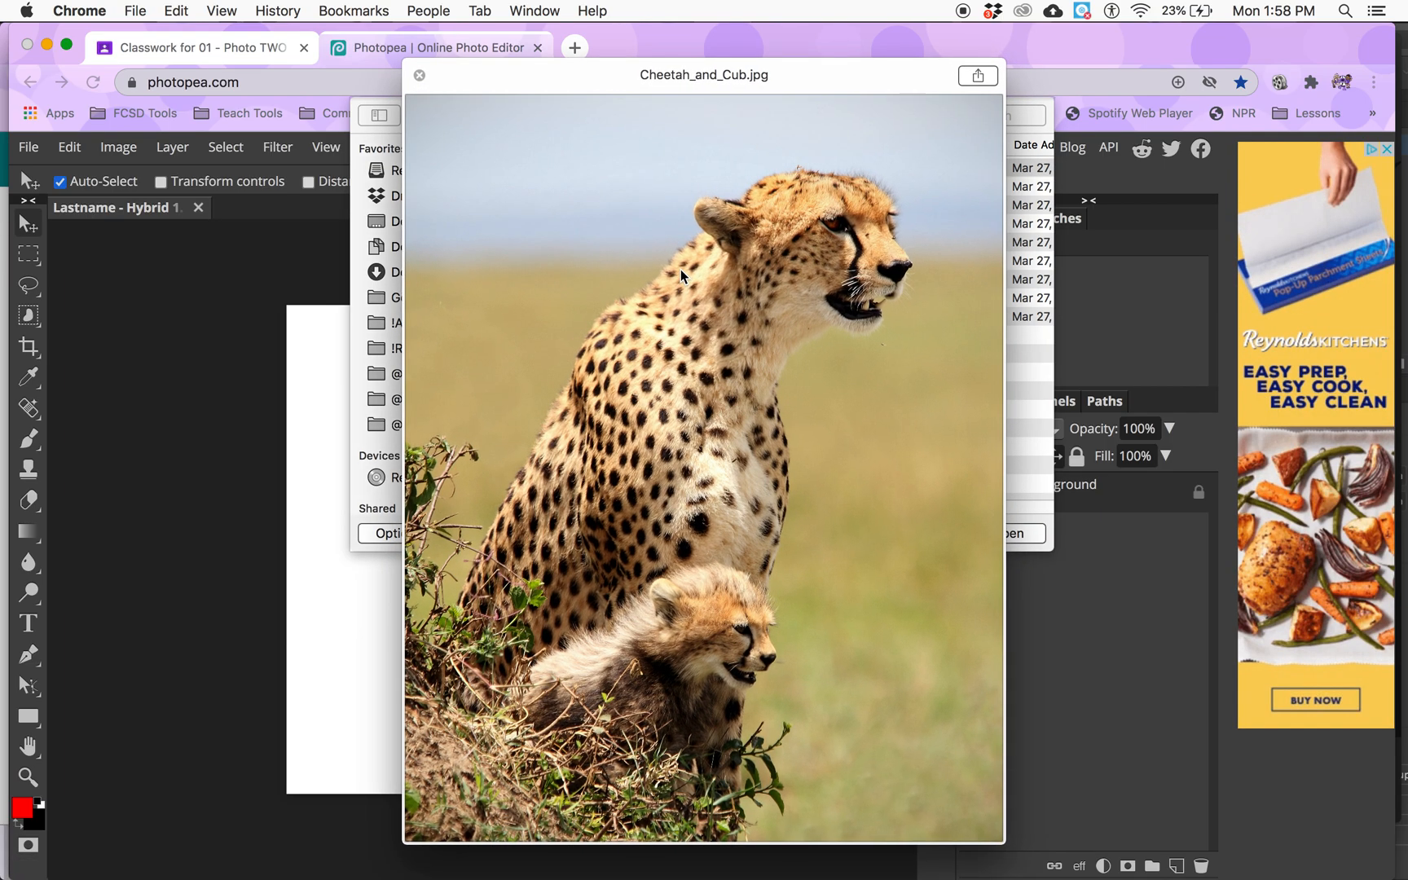
key(Down)
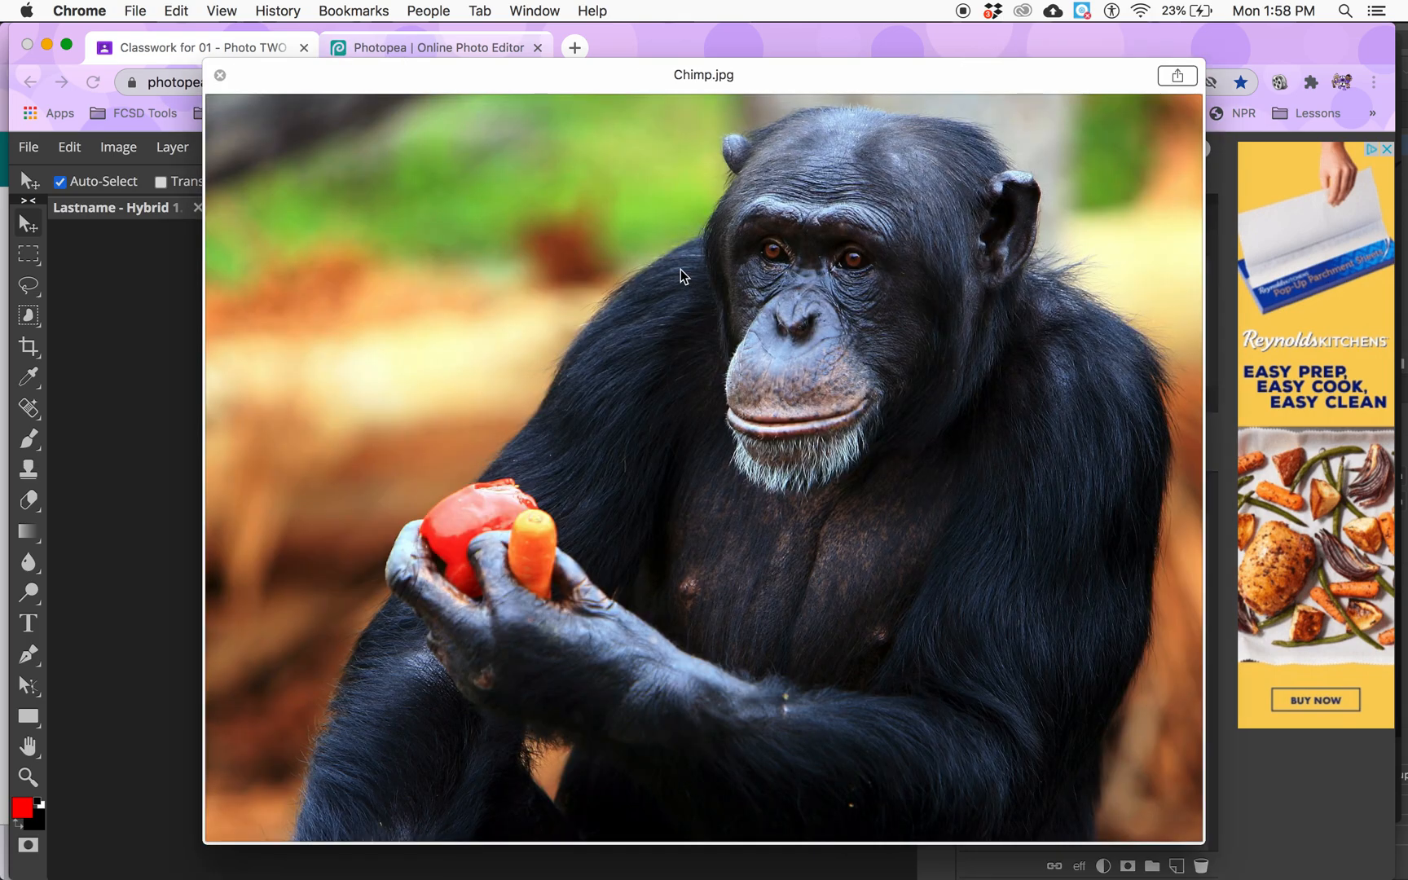
key(Down)
key(Down)
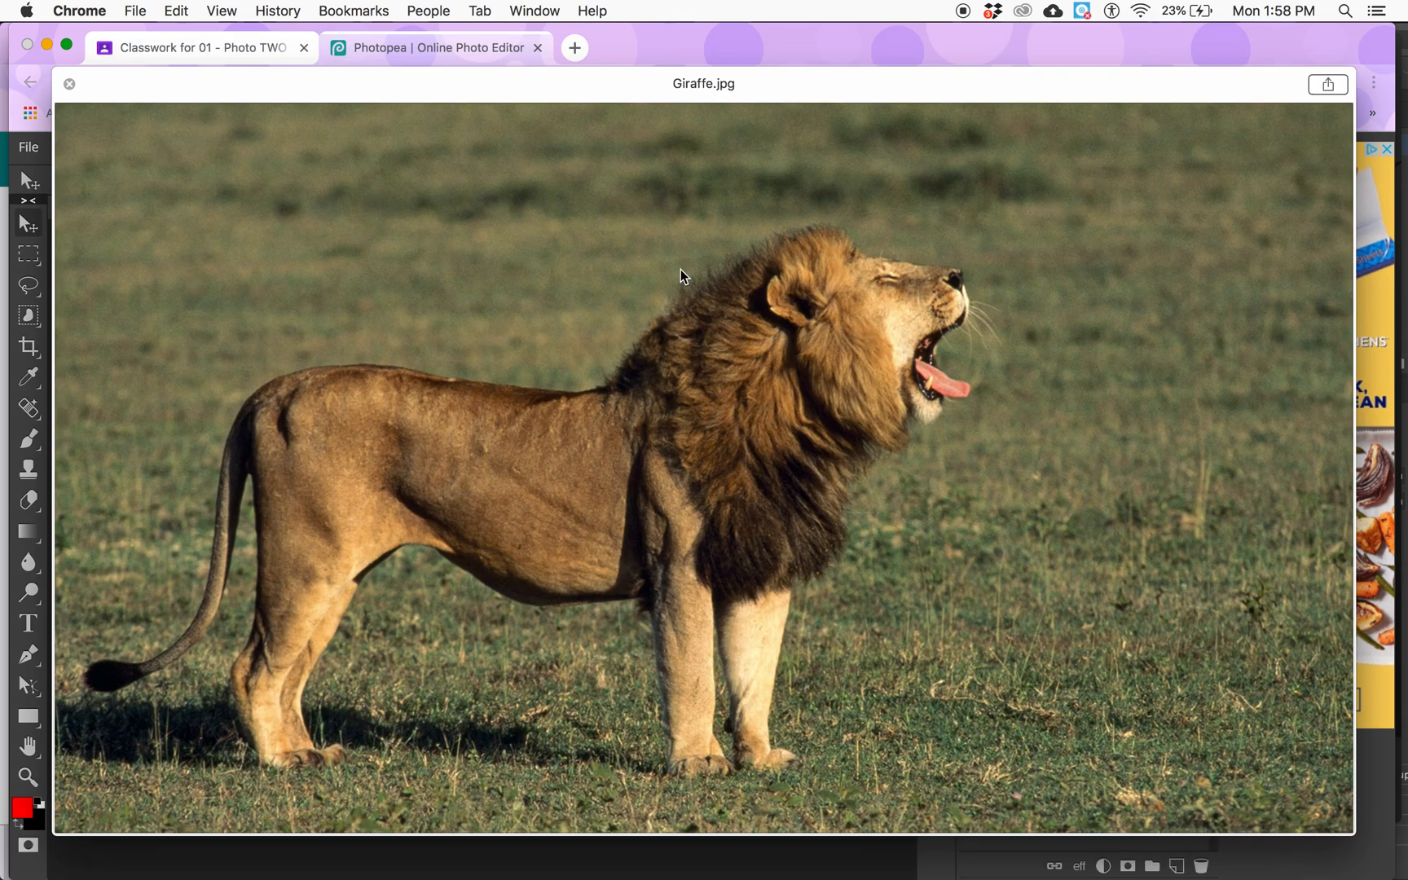
key(Down)
key(Down)
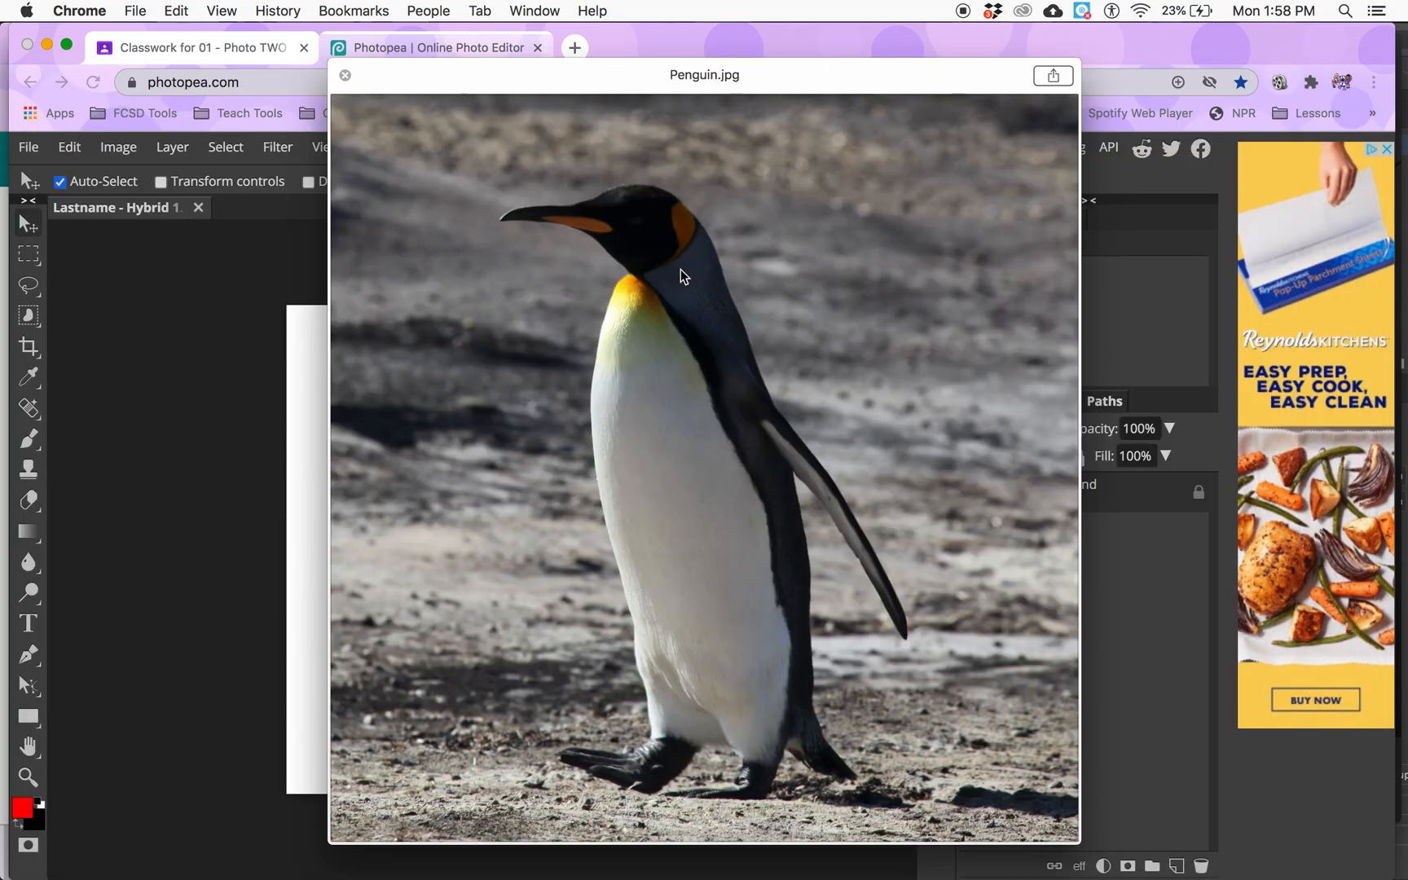
key(Down)
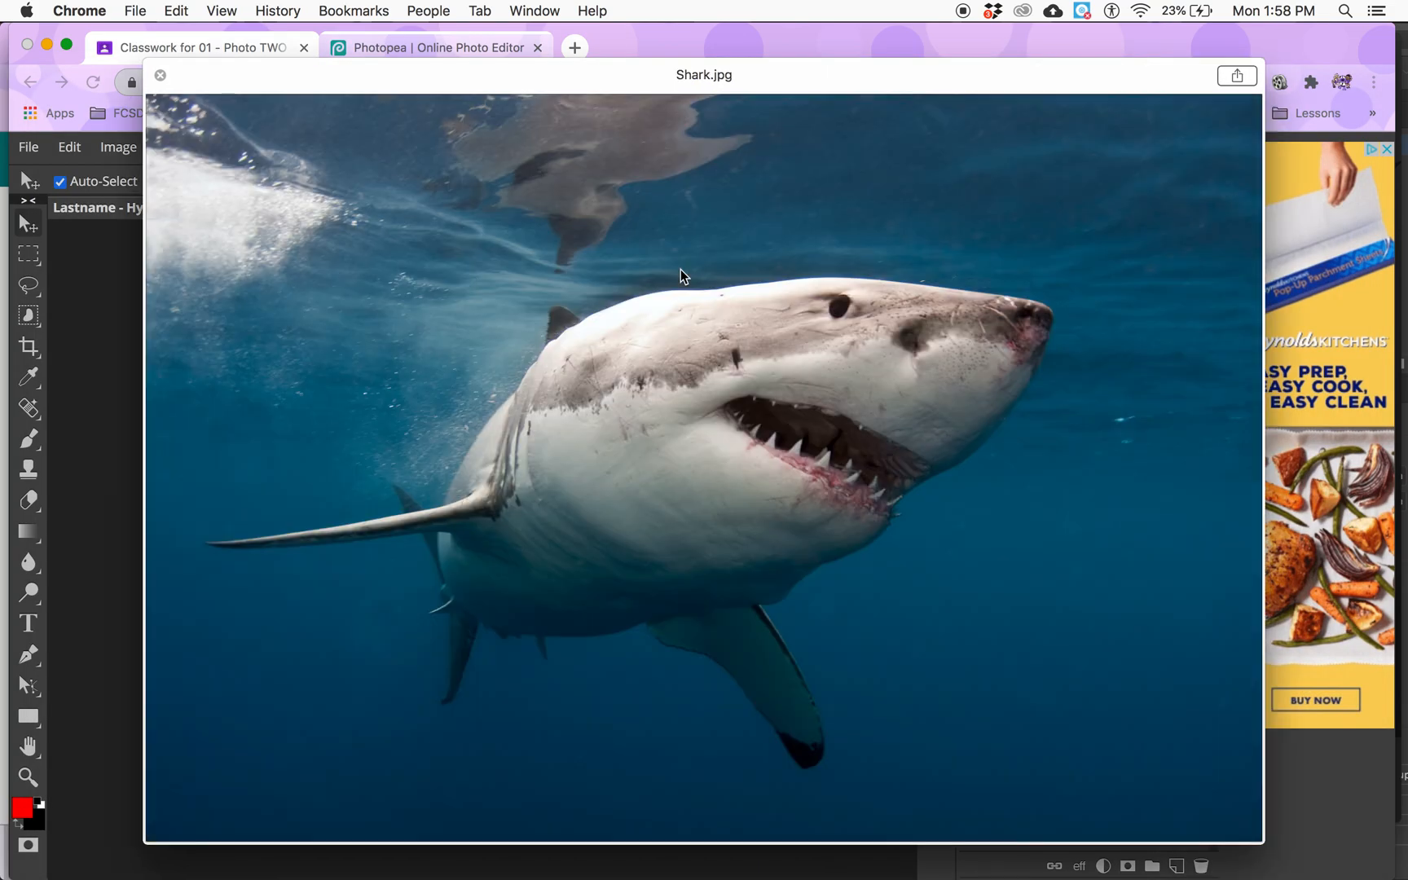
key(Down)
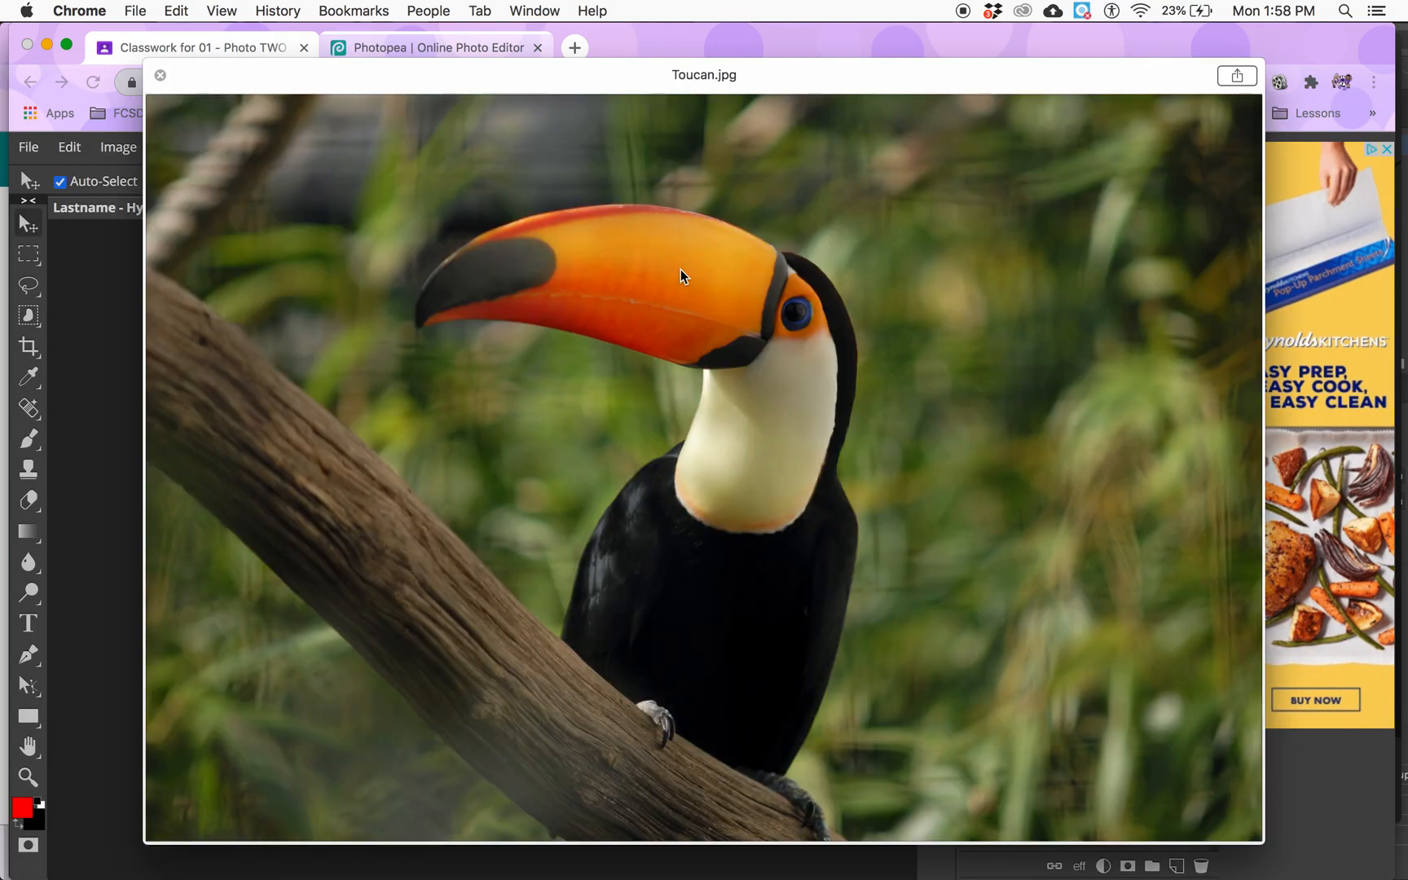
key(Down)
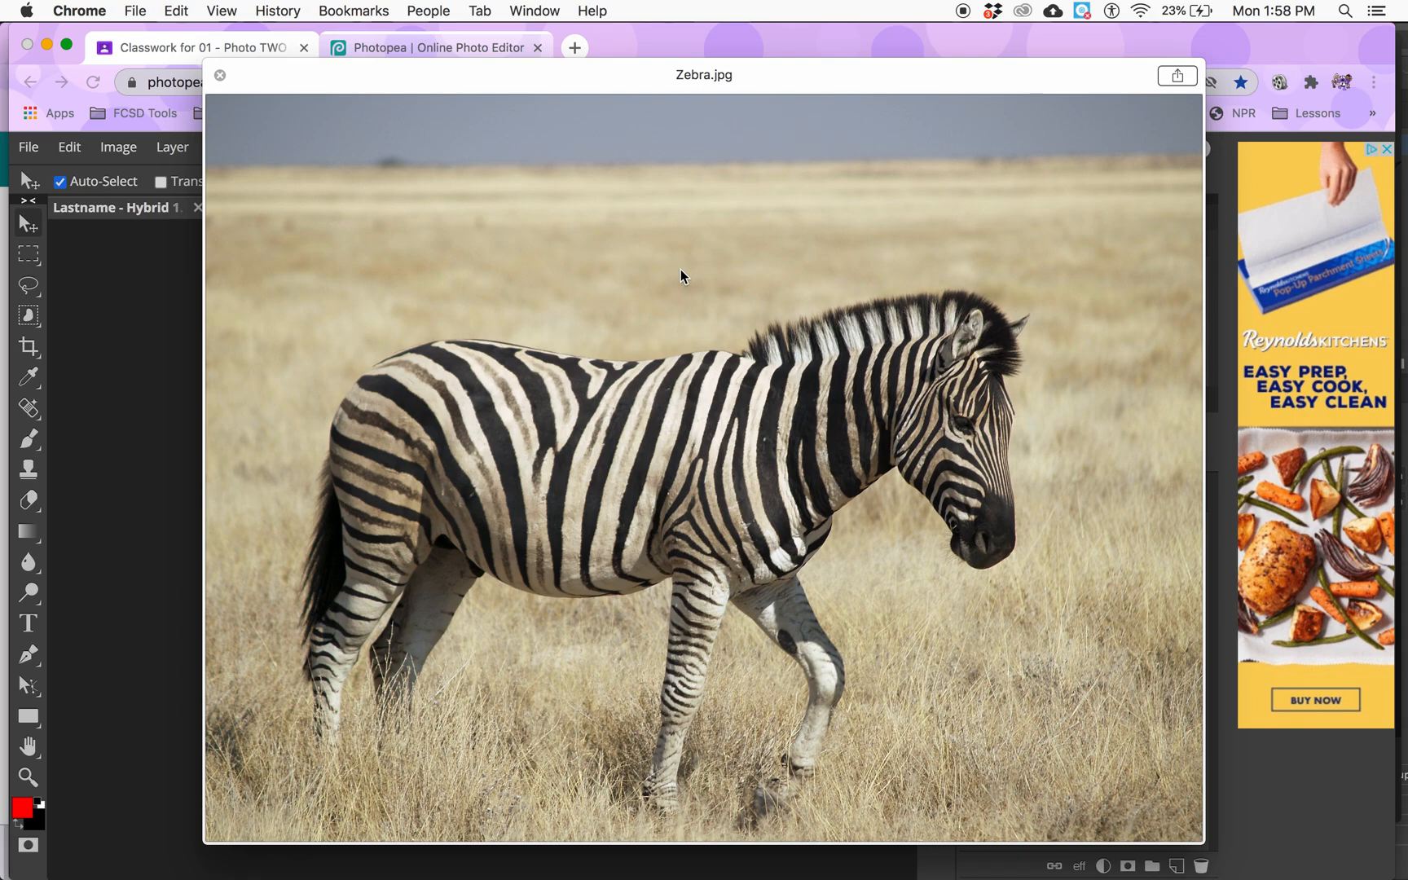
Go back through the photo previews to Penguin.jpg and place that image in the project
key(Right)
key(Right)
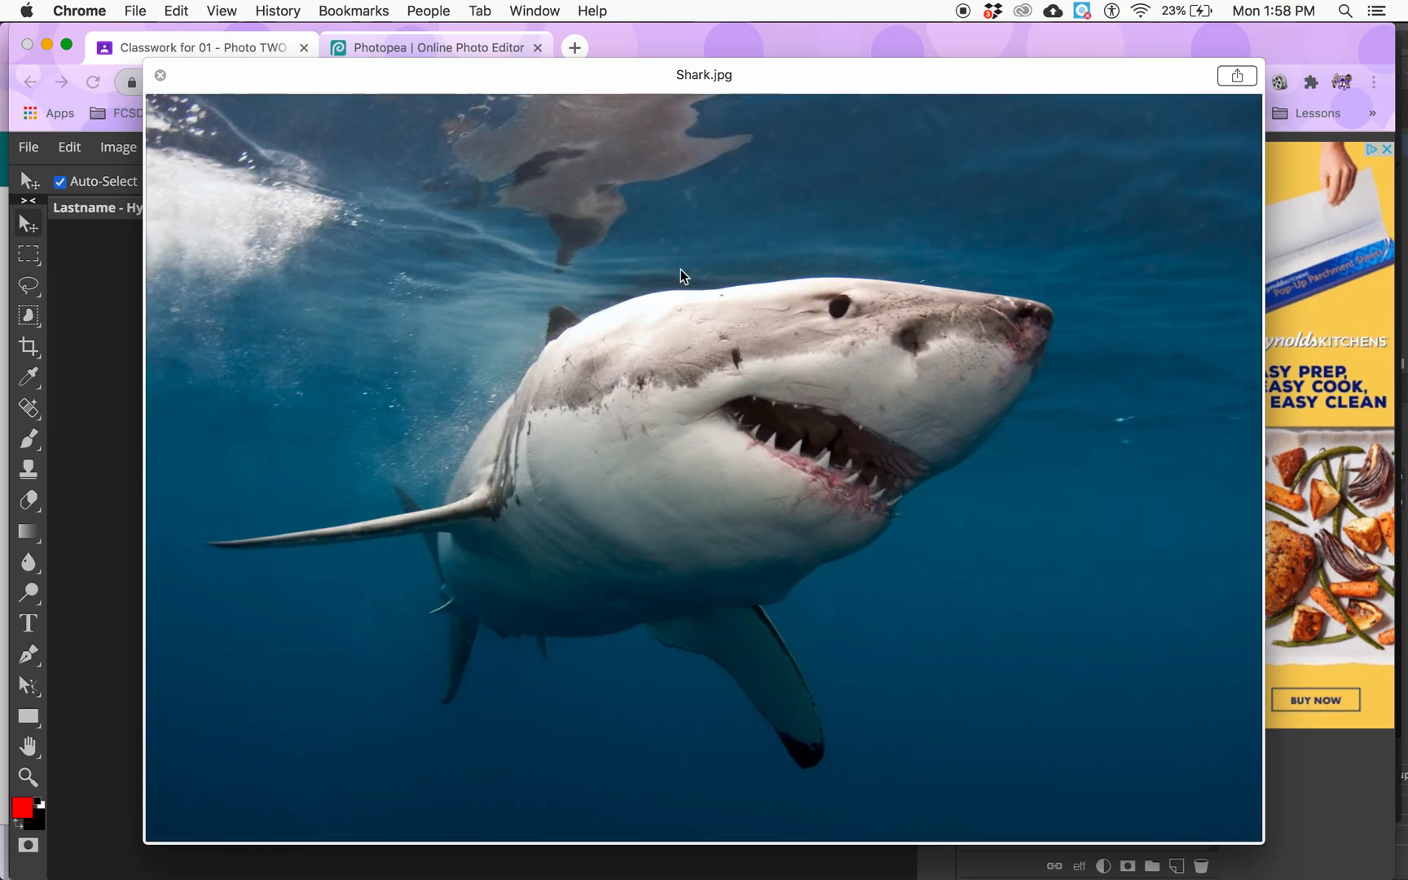
key(Right)
key(Right)
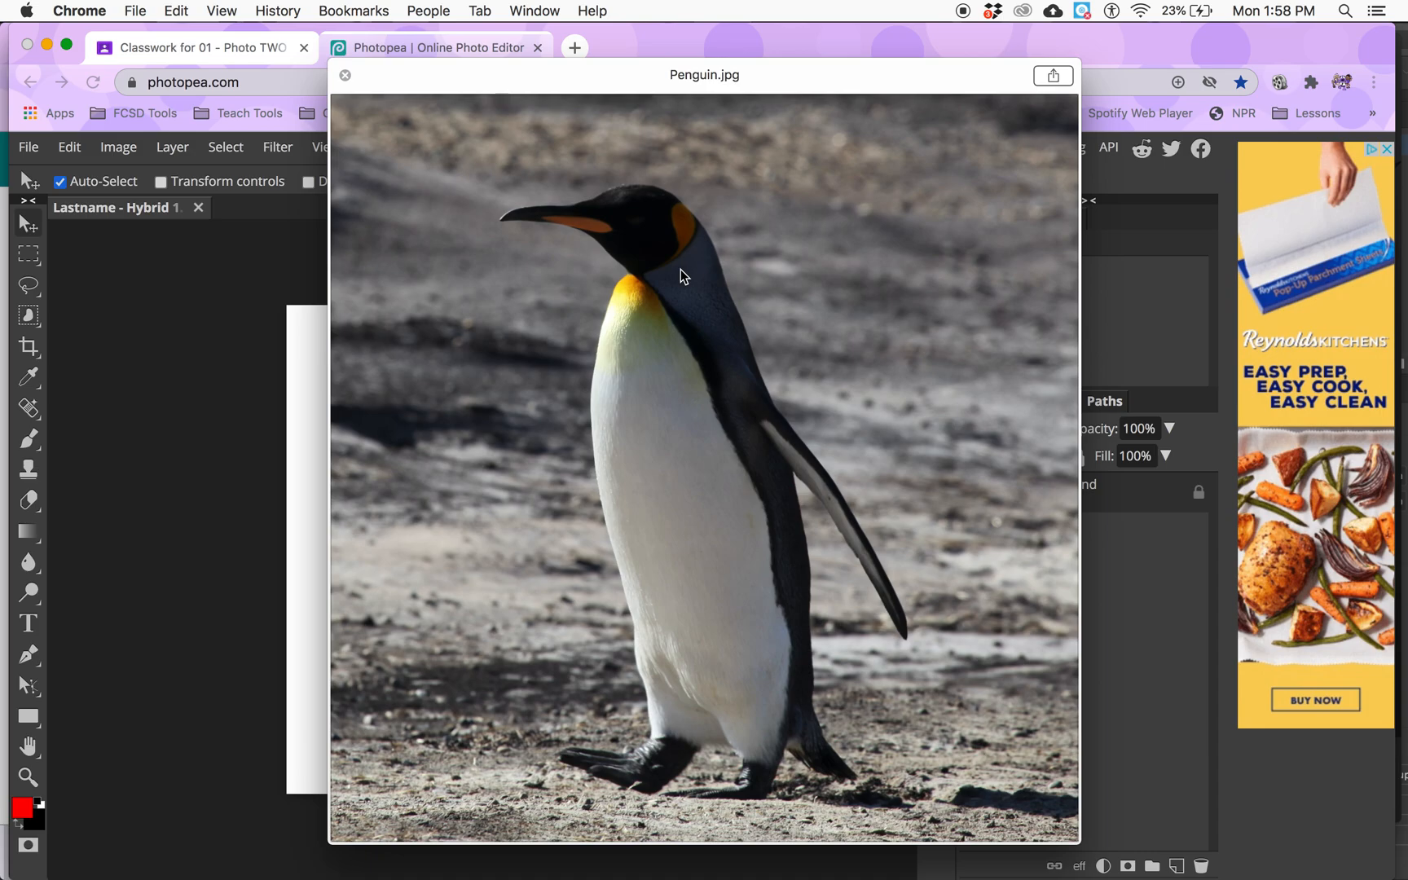
key(space)
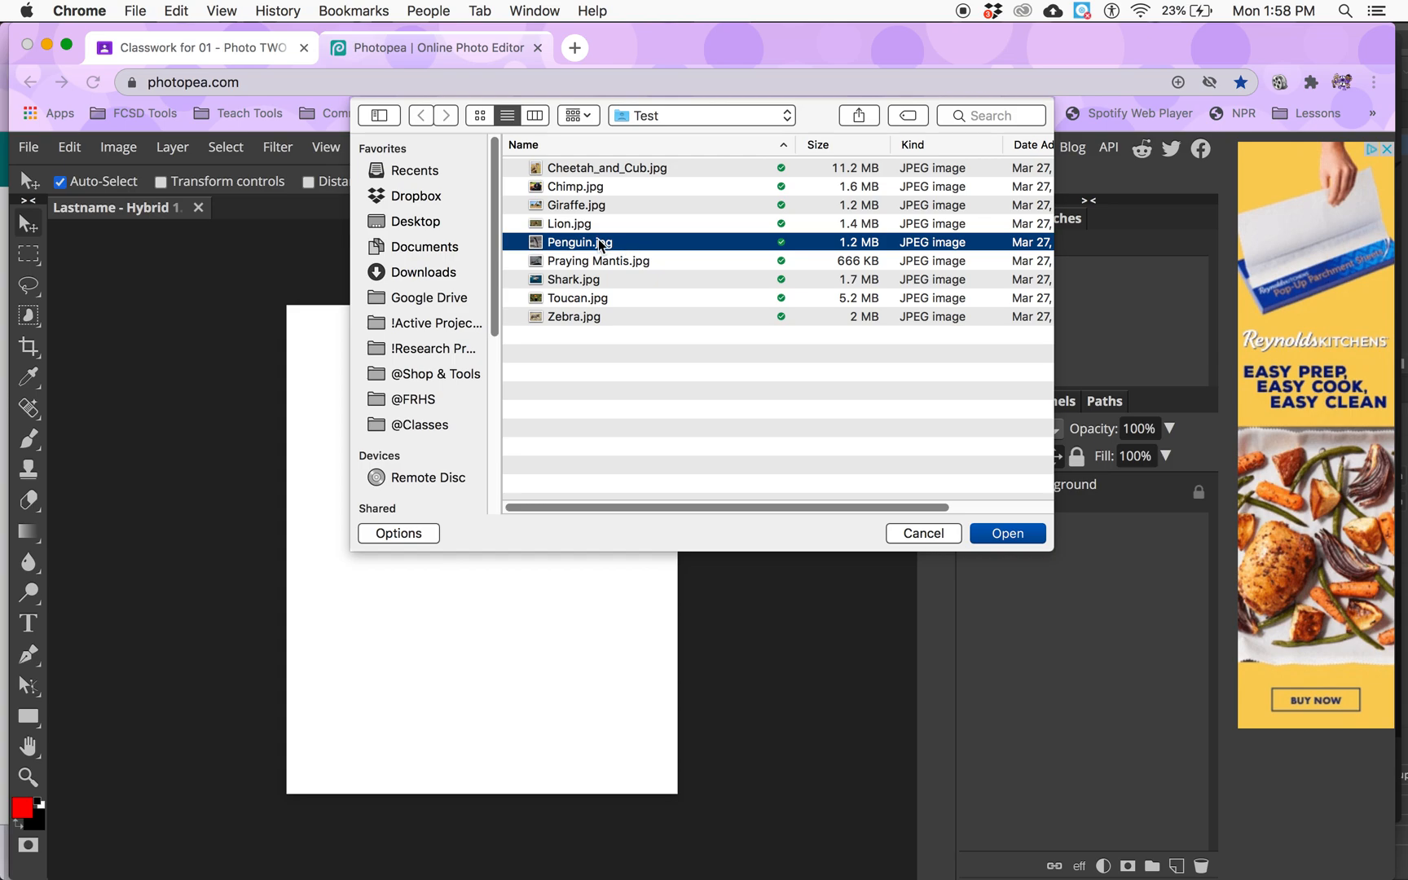
click(996, 533)
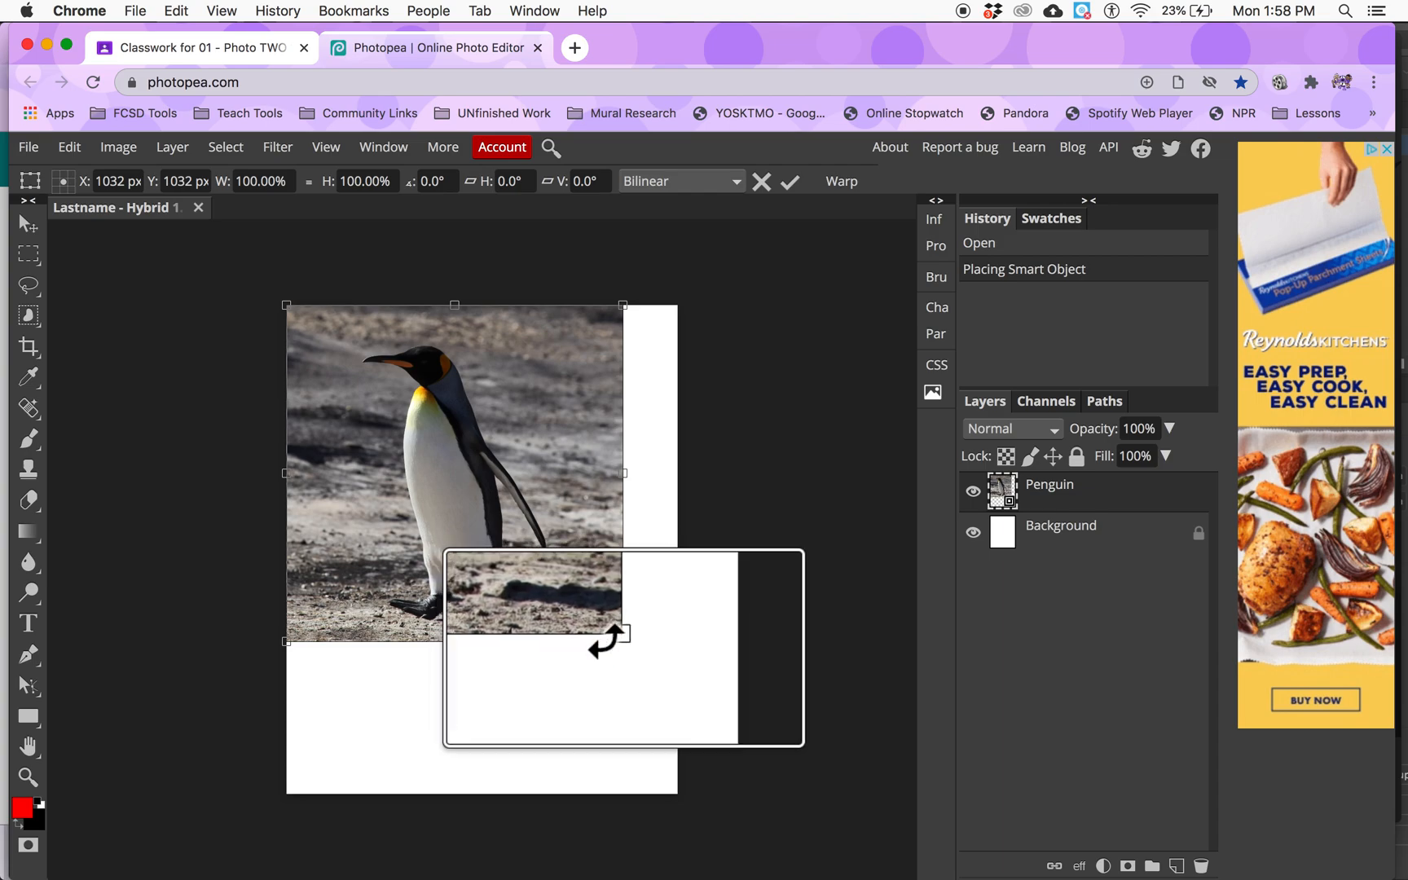
Try resizing the placed penguin photo to about 73.5% width and 145.69% height, and undo the transform
drag(623, 642, 777, 847)
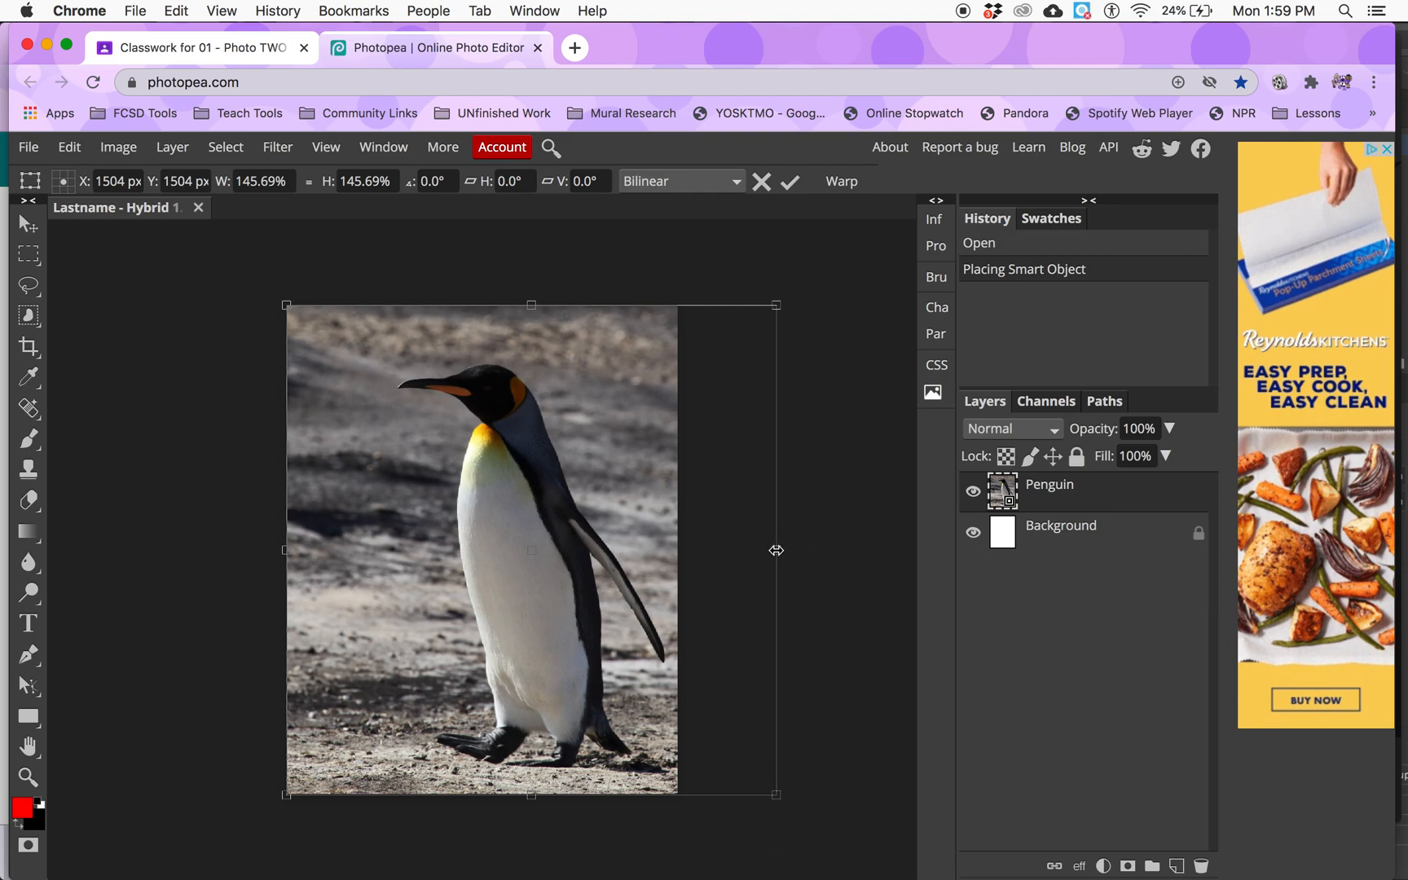
drag(775, 550, 534, 543)
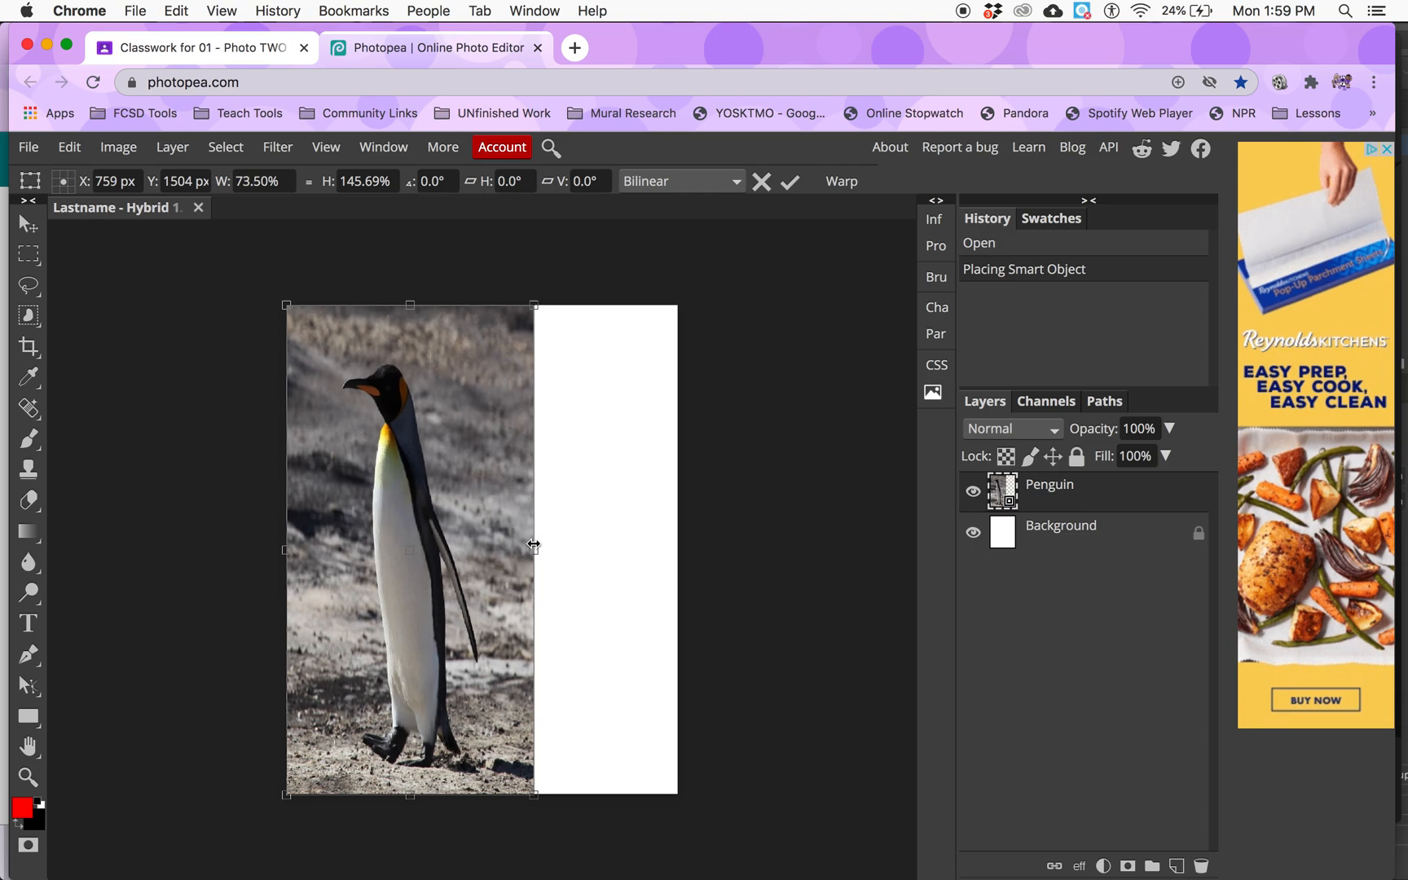
click(69, 147)
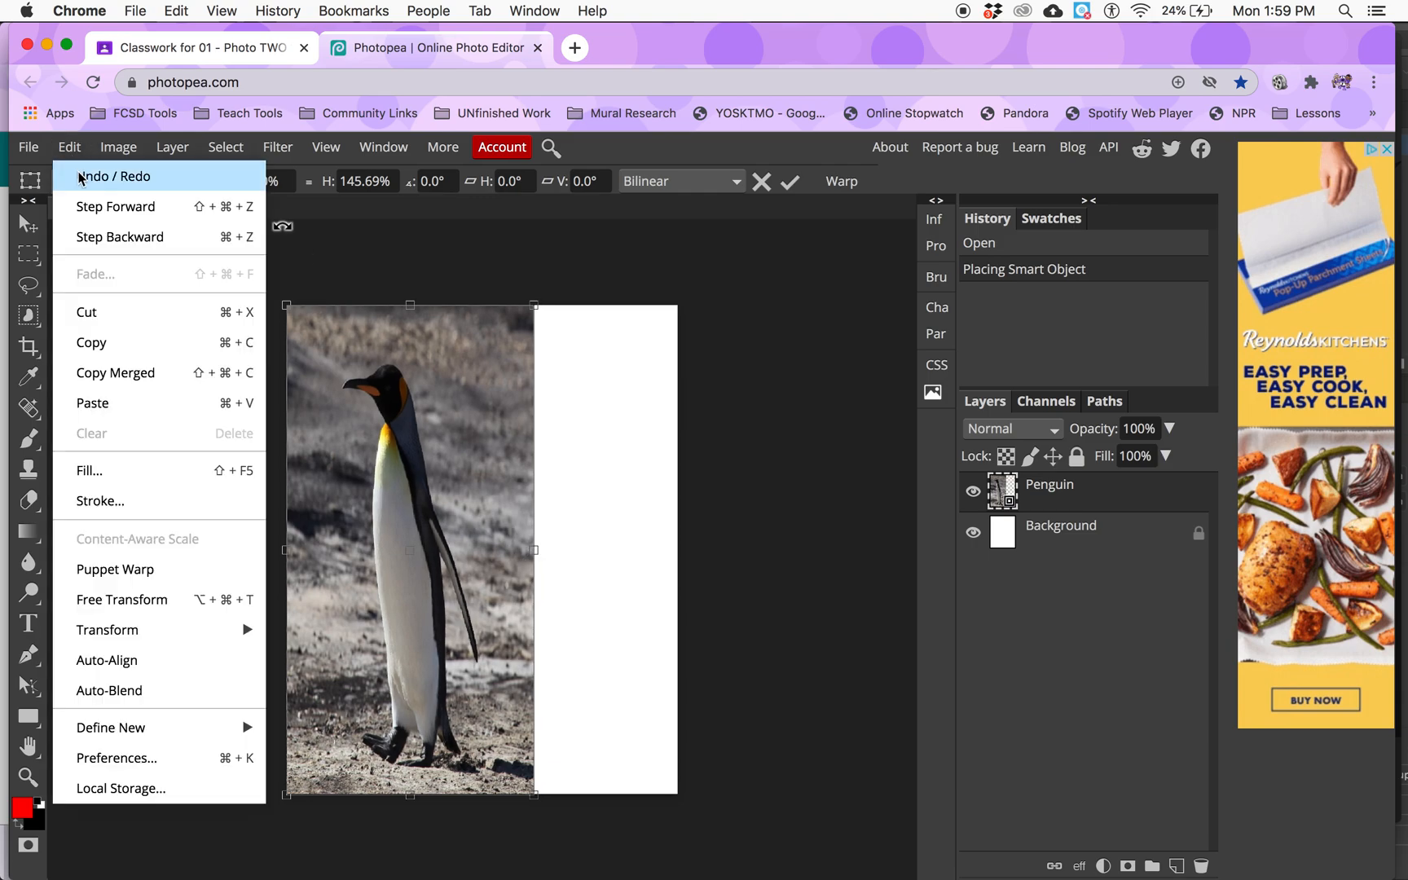
click(81, 177)
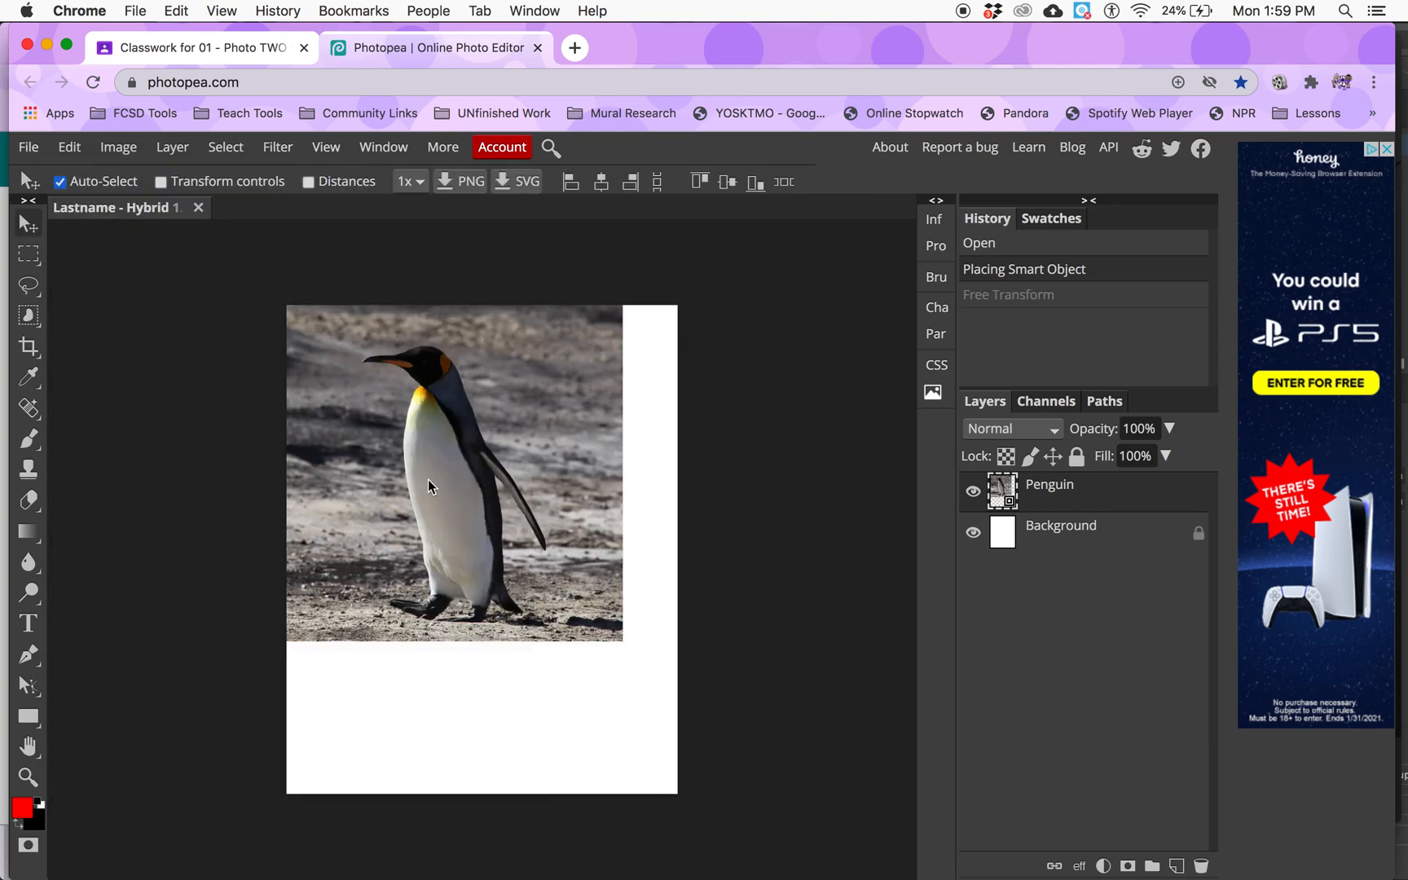
Scale the penguin photo proportionally to 145.98% with Free Transform and position it so it fills the canvas with the penguin centred
mouse_move(427, 455)
mouse_down()
mouse_move(481, 512)
mouse_move(417, 447)
mouse_up()
click(79, 149)
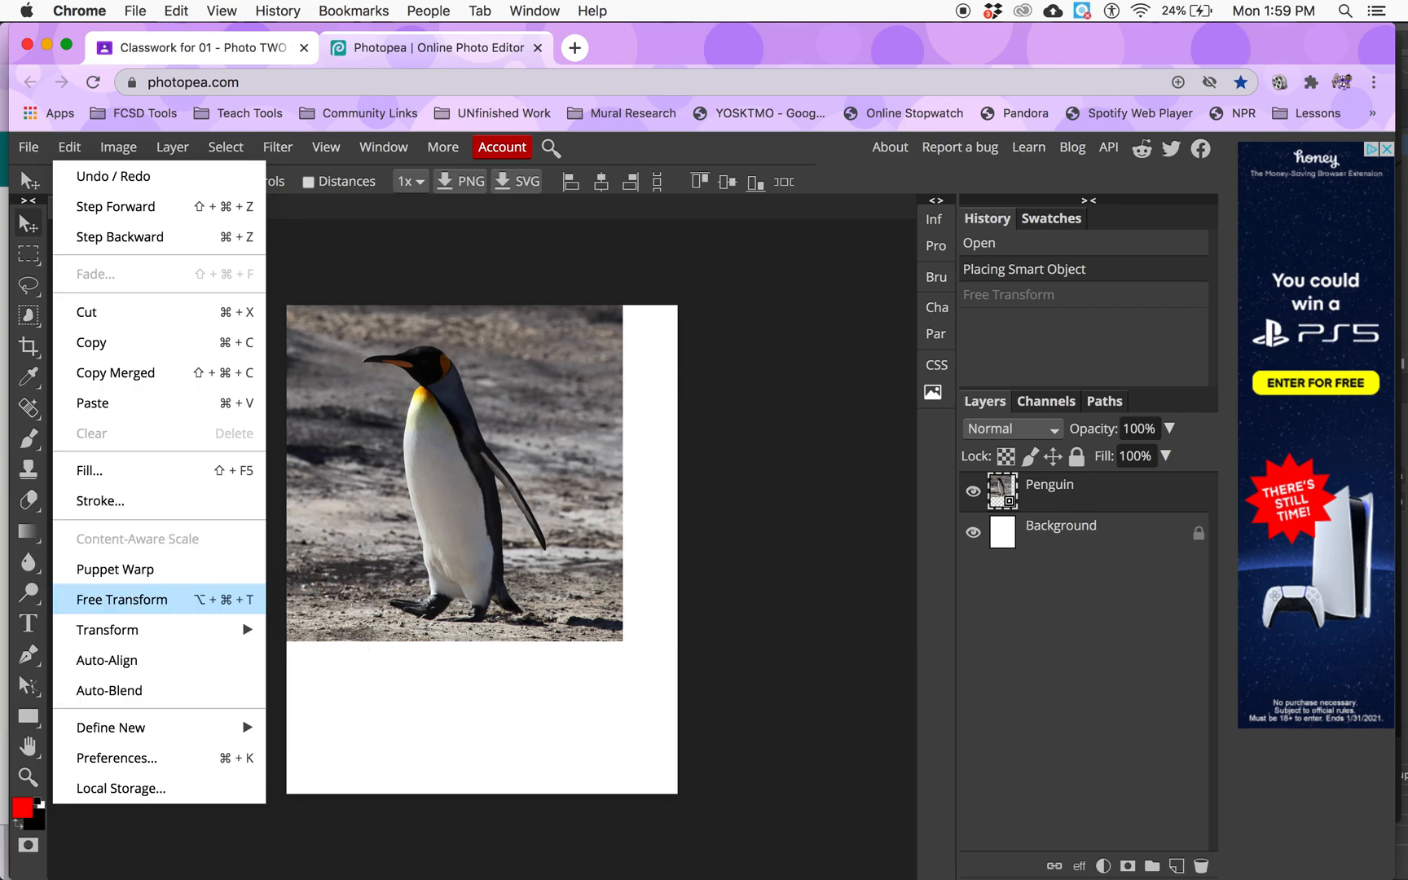
click(163, 599)
drag(621, 641, 778, 796)
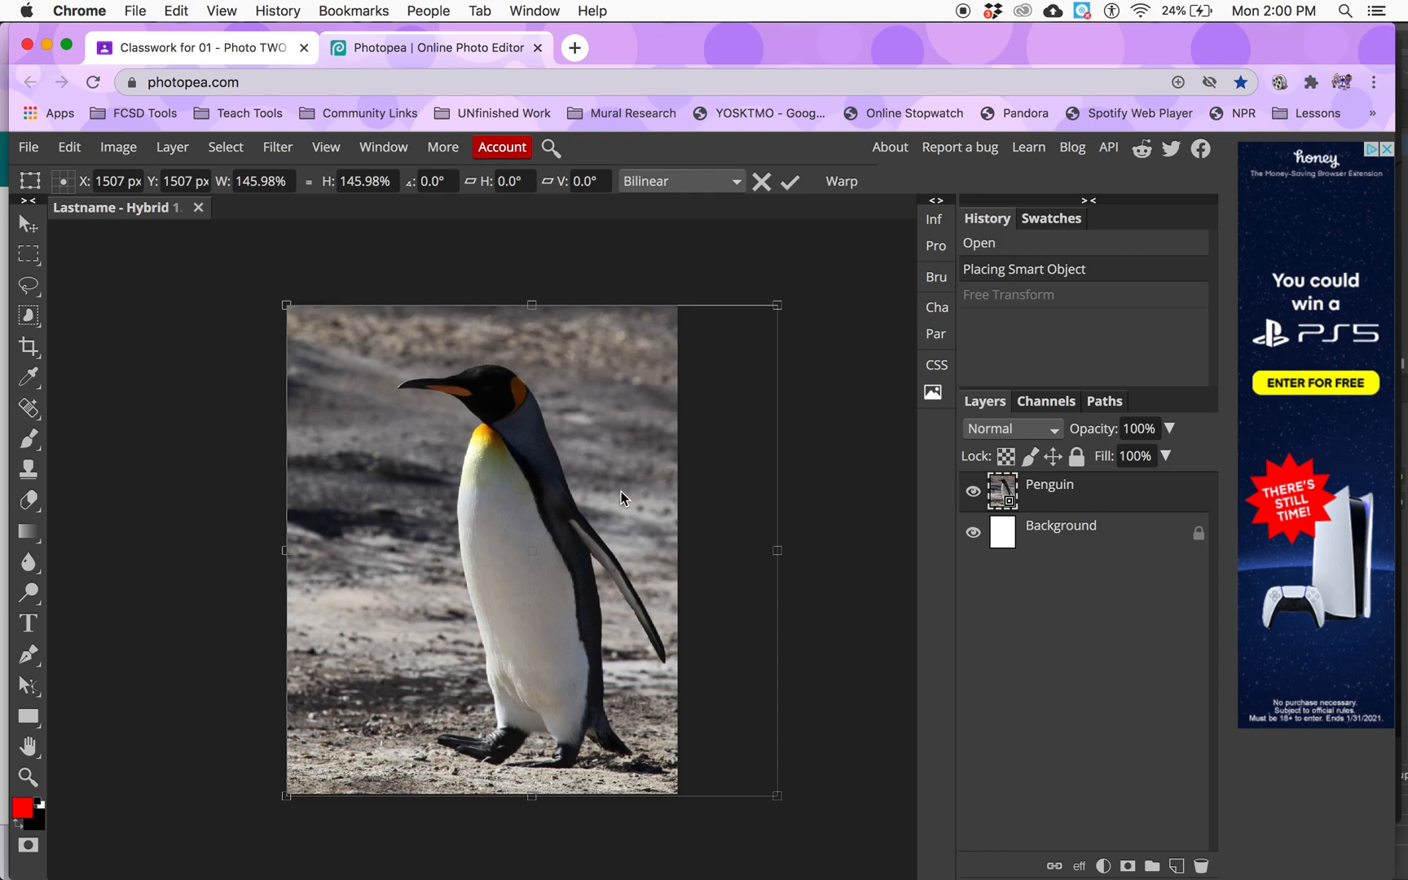
mouse_move(602, 446)
mouse_down()
mouse_move(640, 515)
mouse_move(619, 465)
mouse_move(594, 440)
mouse_move(590, 450)
mouse_up()
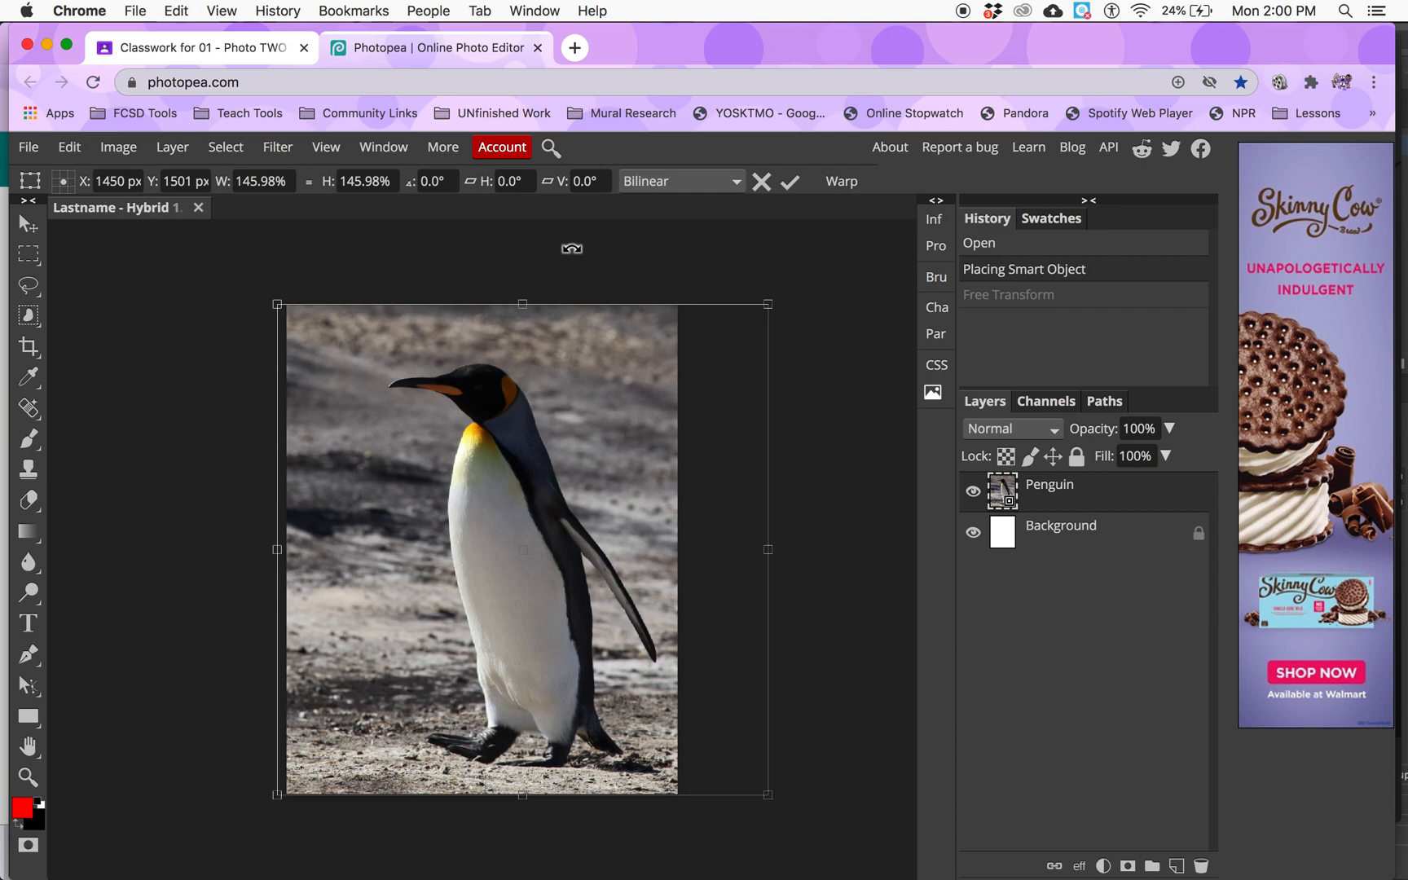
drag(552, 316, 551, 337)
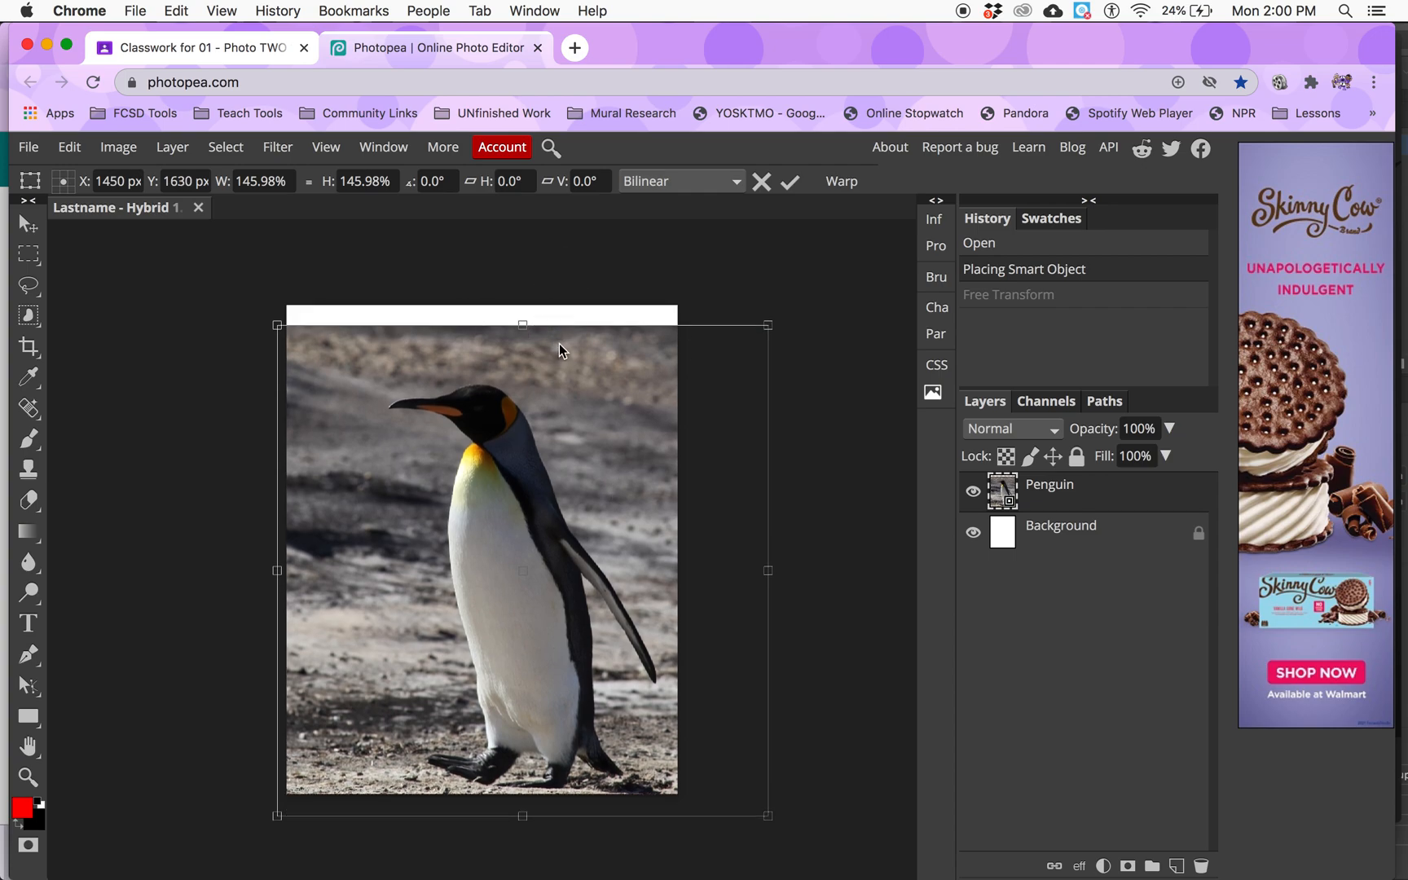
drag(559, 349, 553, 326)
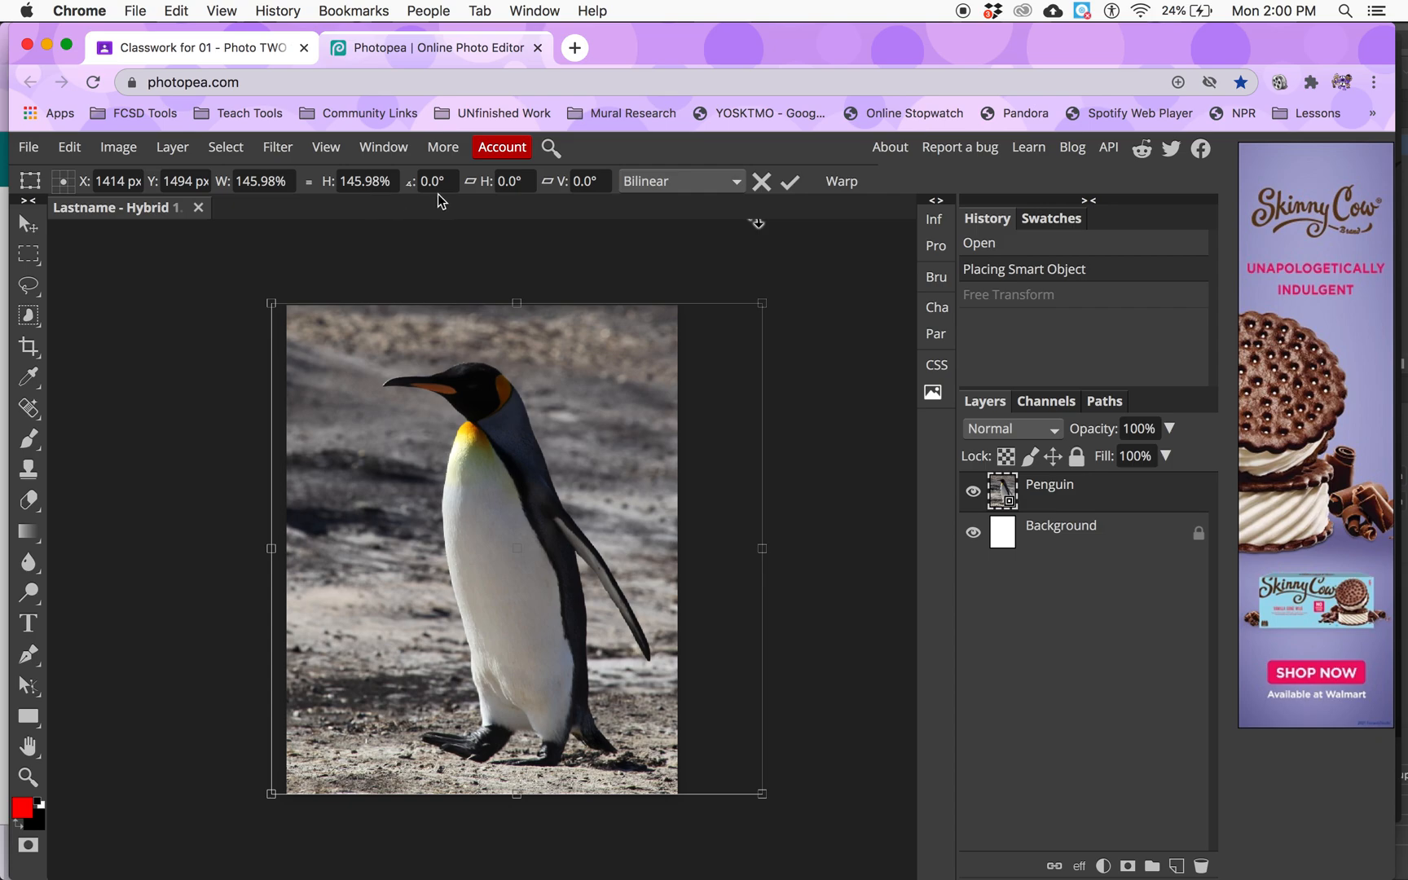
click(793, 186)
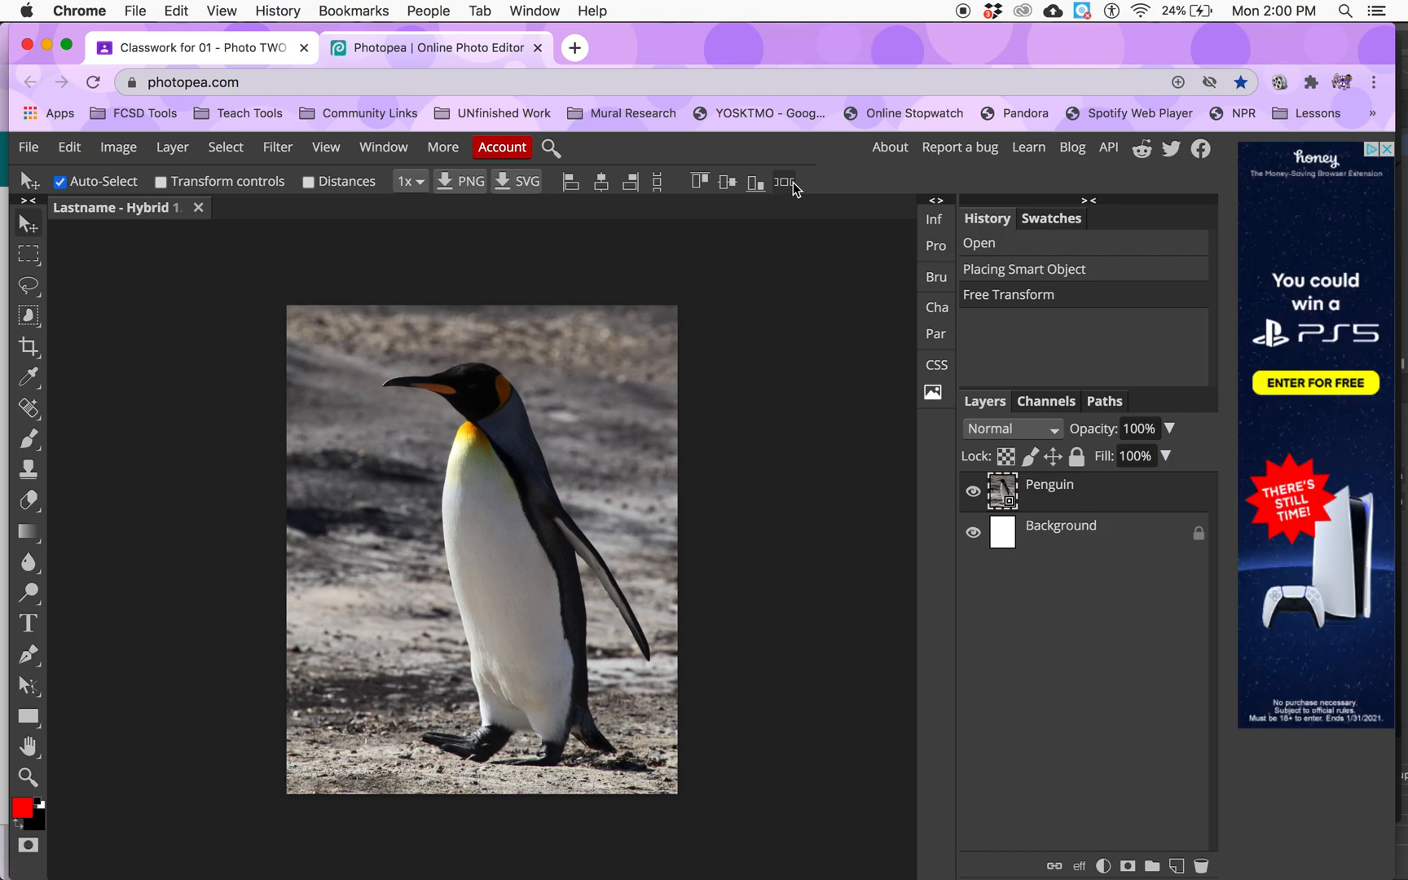
key(alt+super+8)
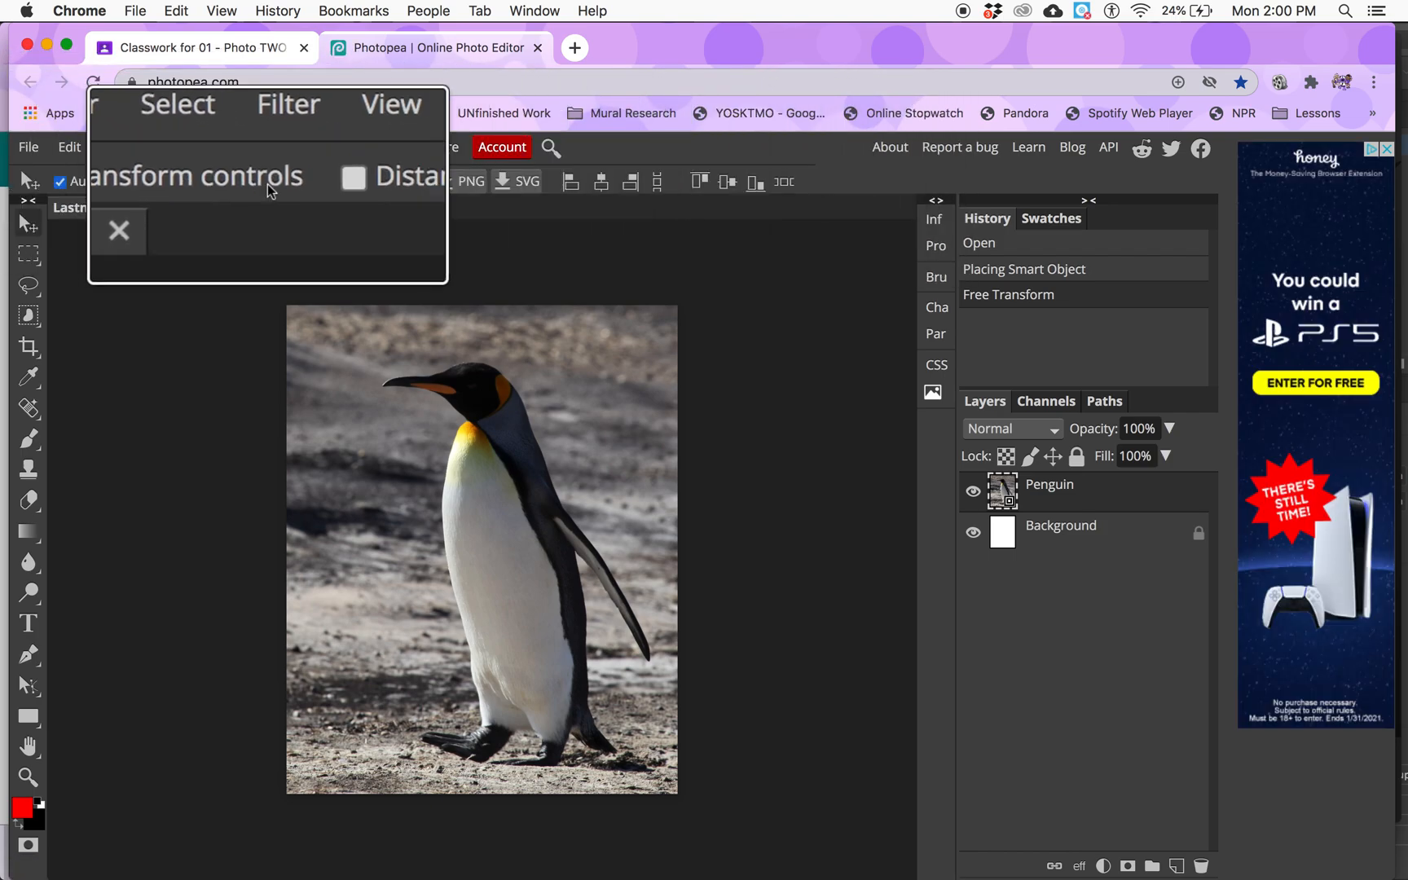
key(alt+super+8)
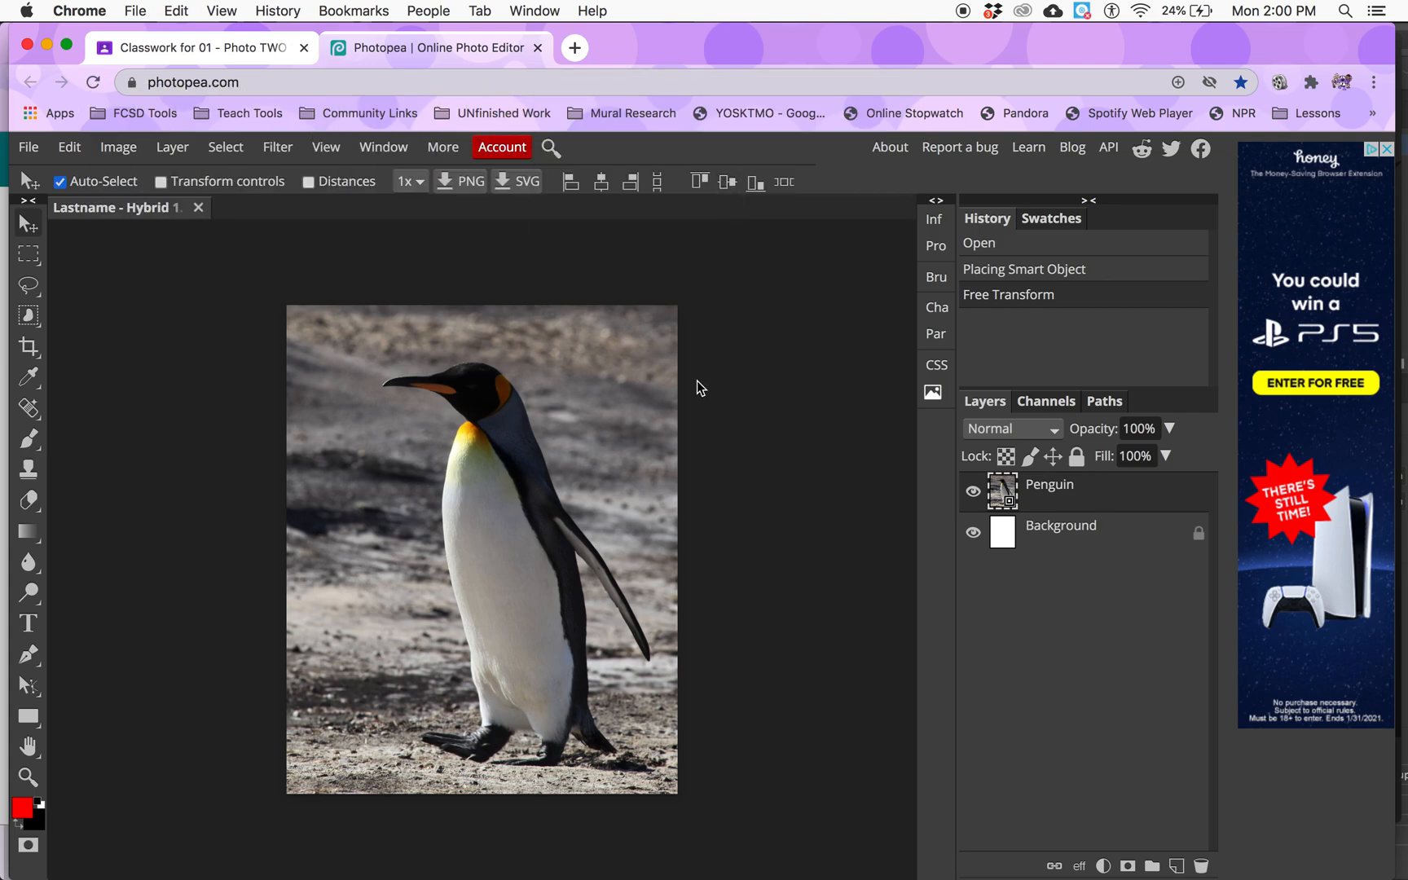
key(alt+super+8)
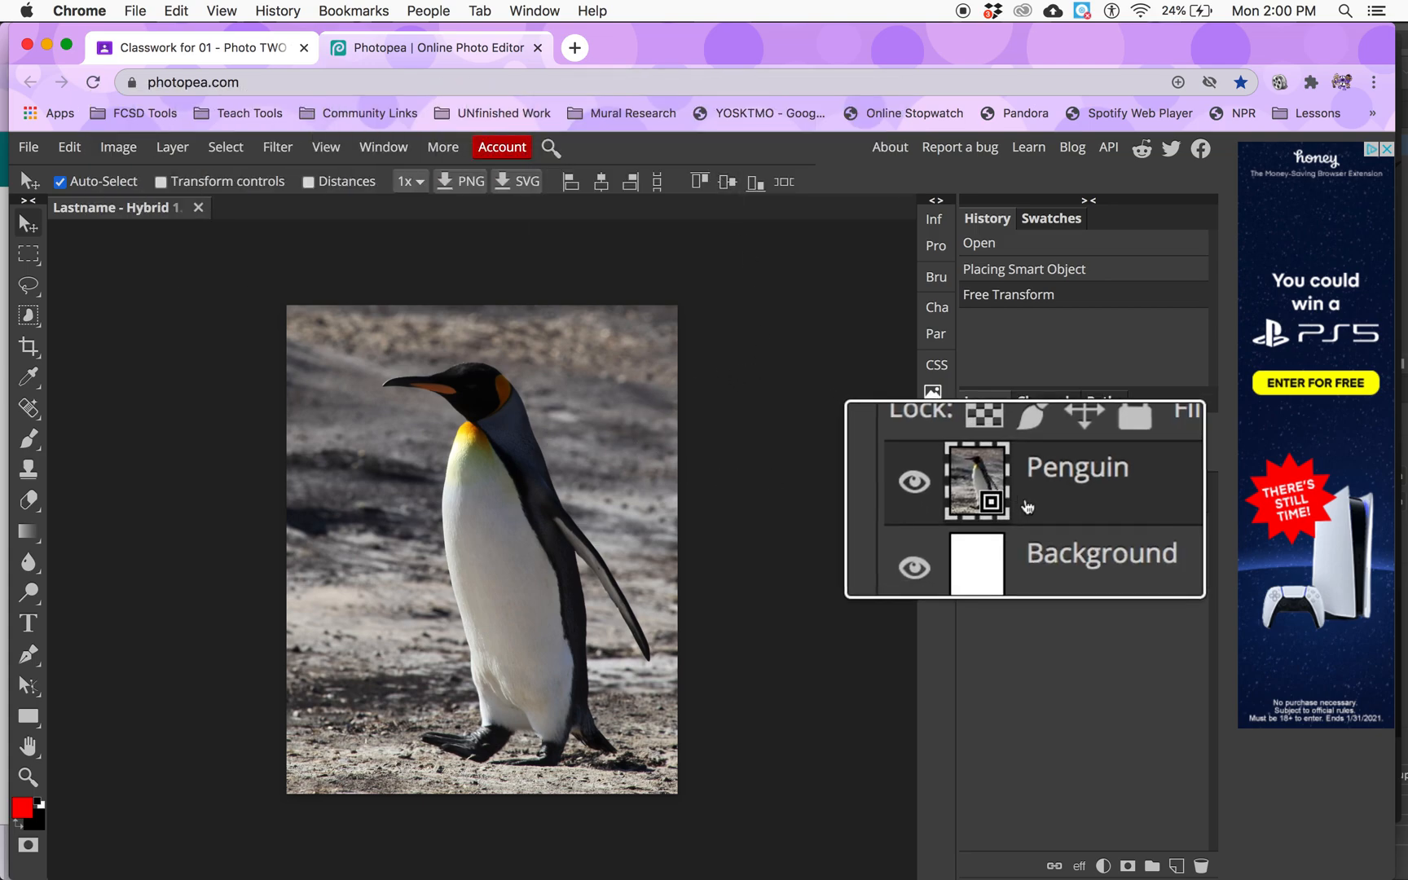
key(alt+super+8)
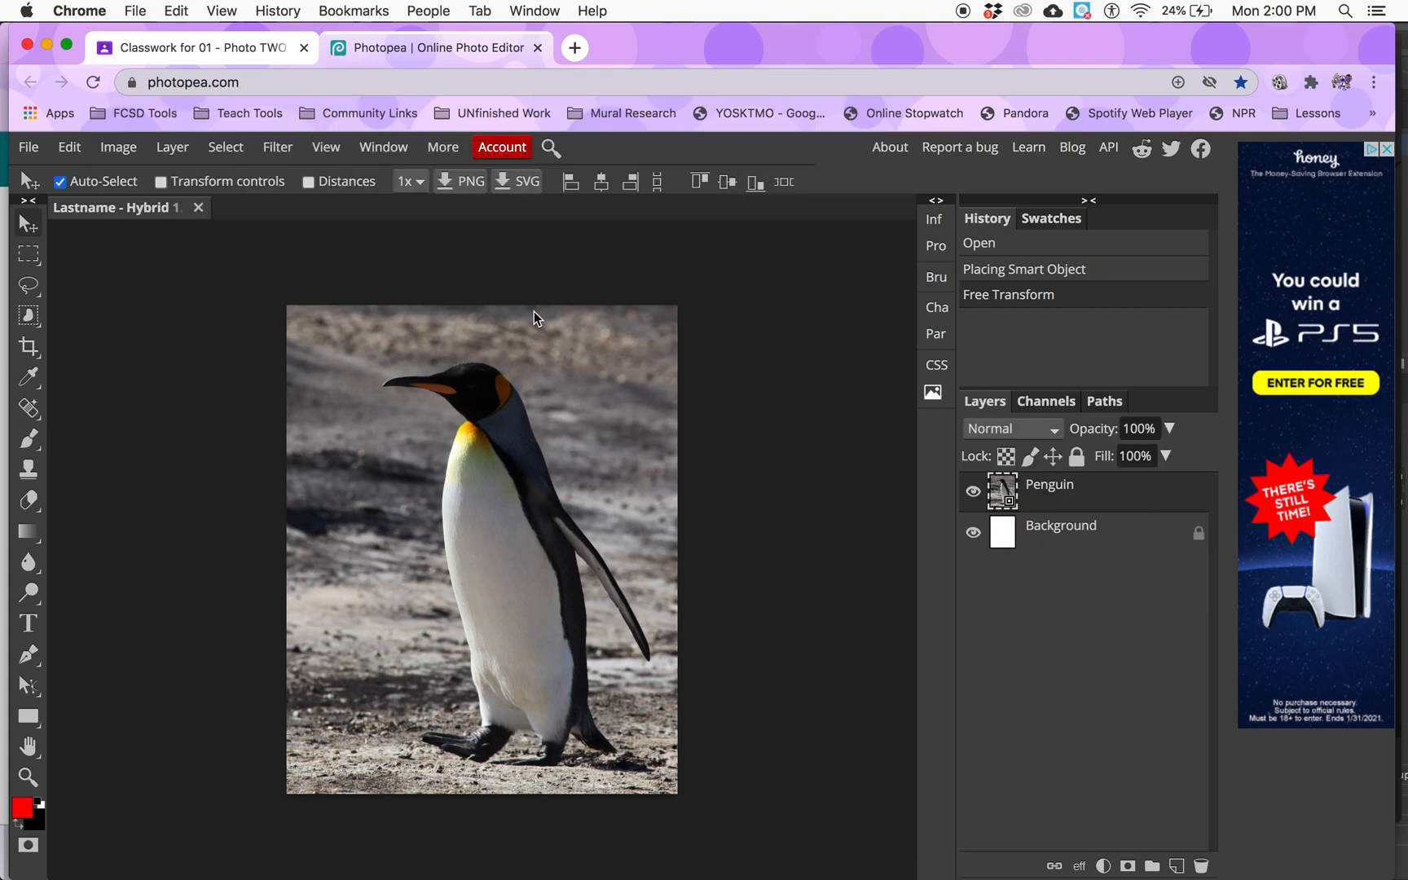
Preview Cheetah_and_Cub.jpg from the Test folder and place it in the project above the penguin
click(28, 146)
click(54, 236)
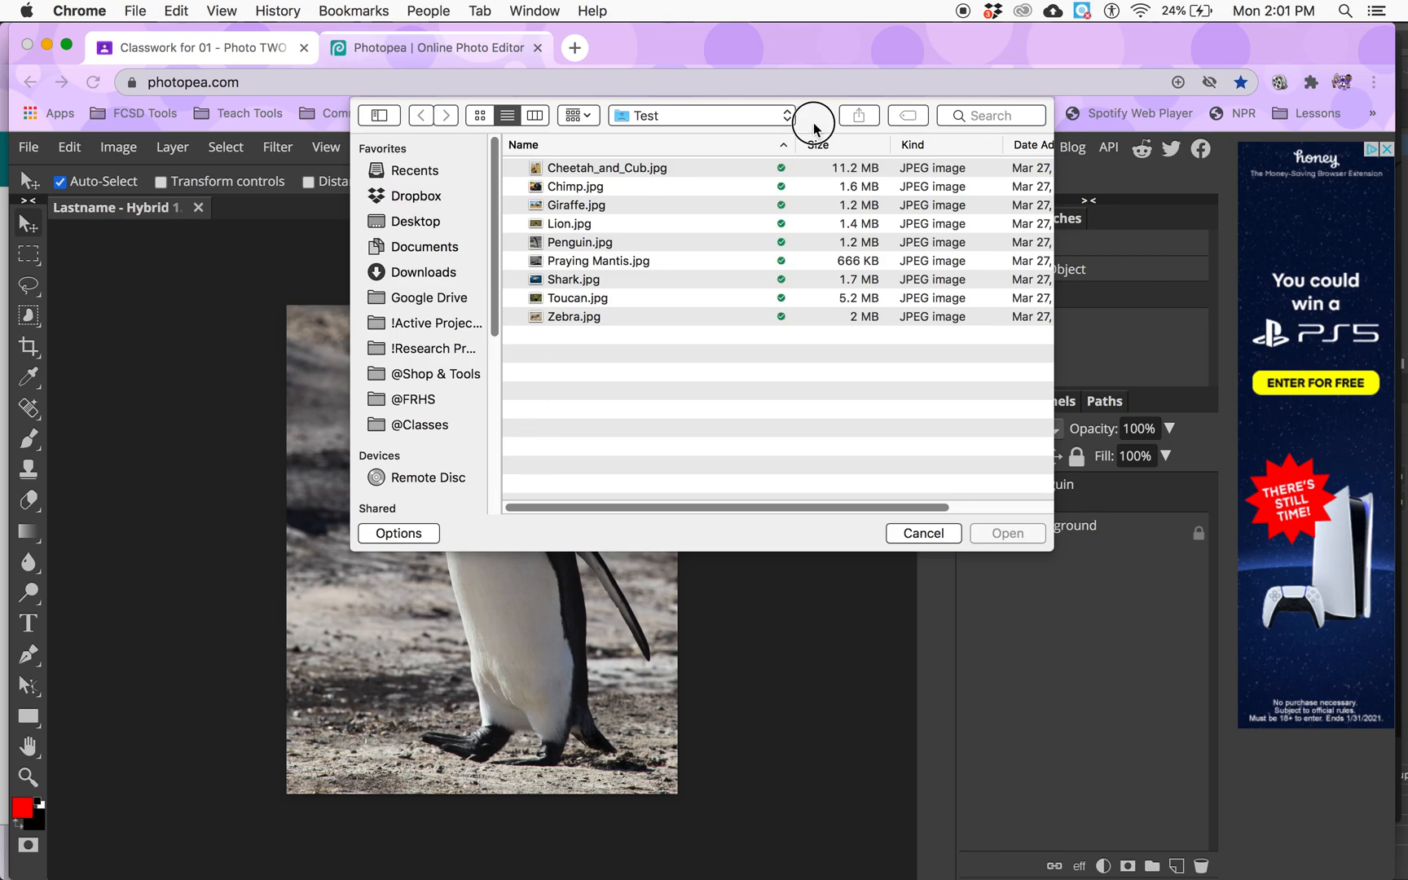
click(729, 164)
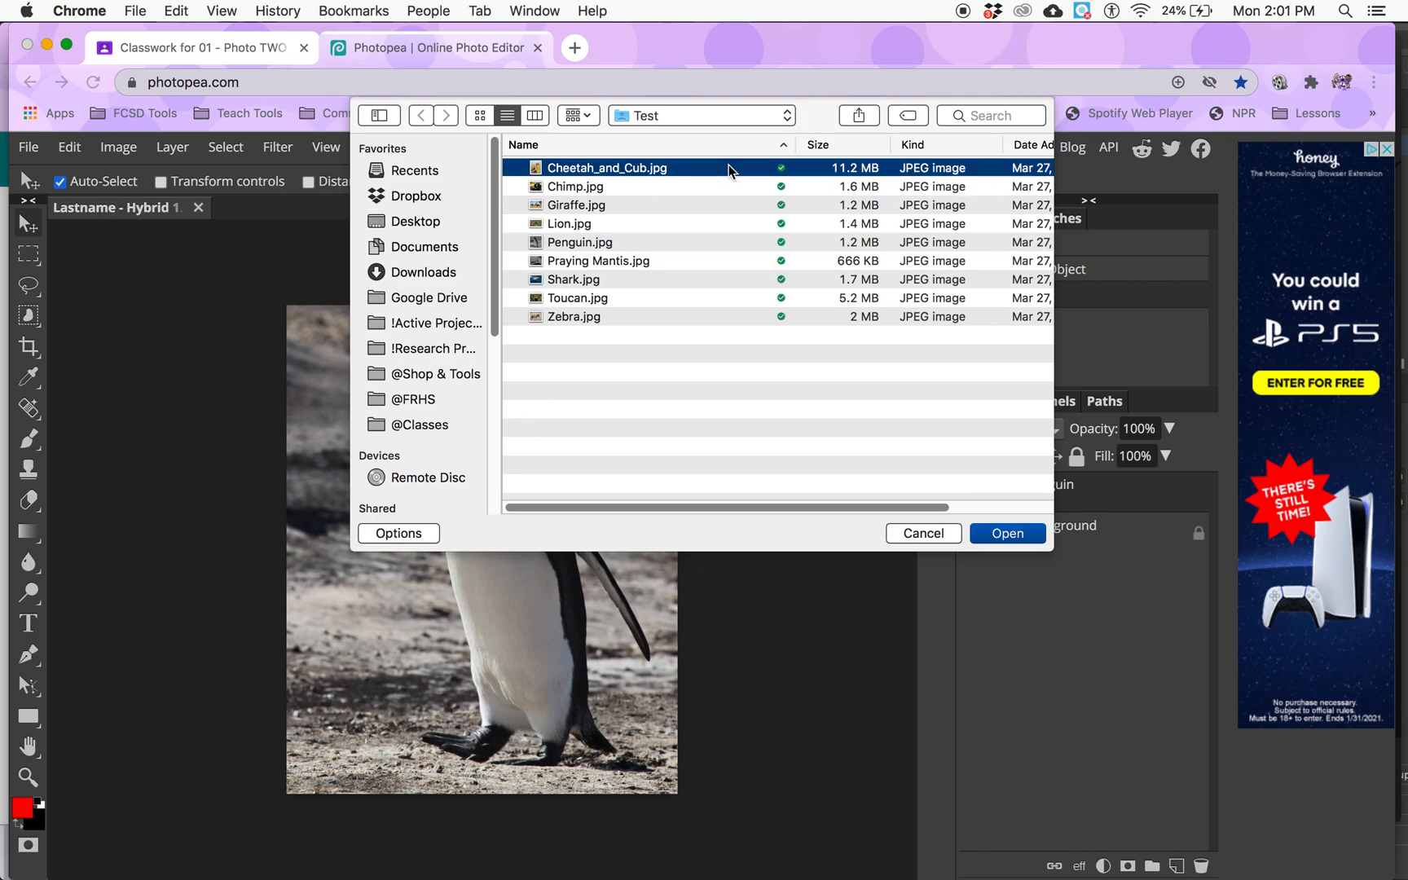
key(space)
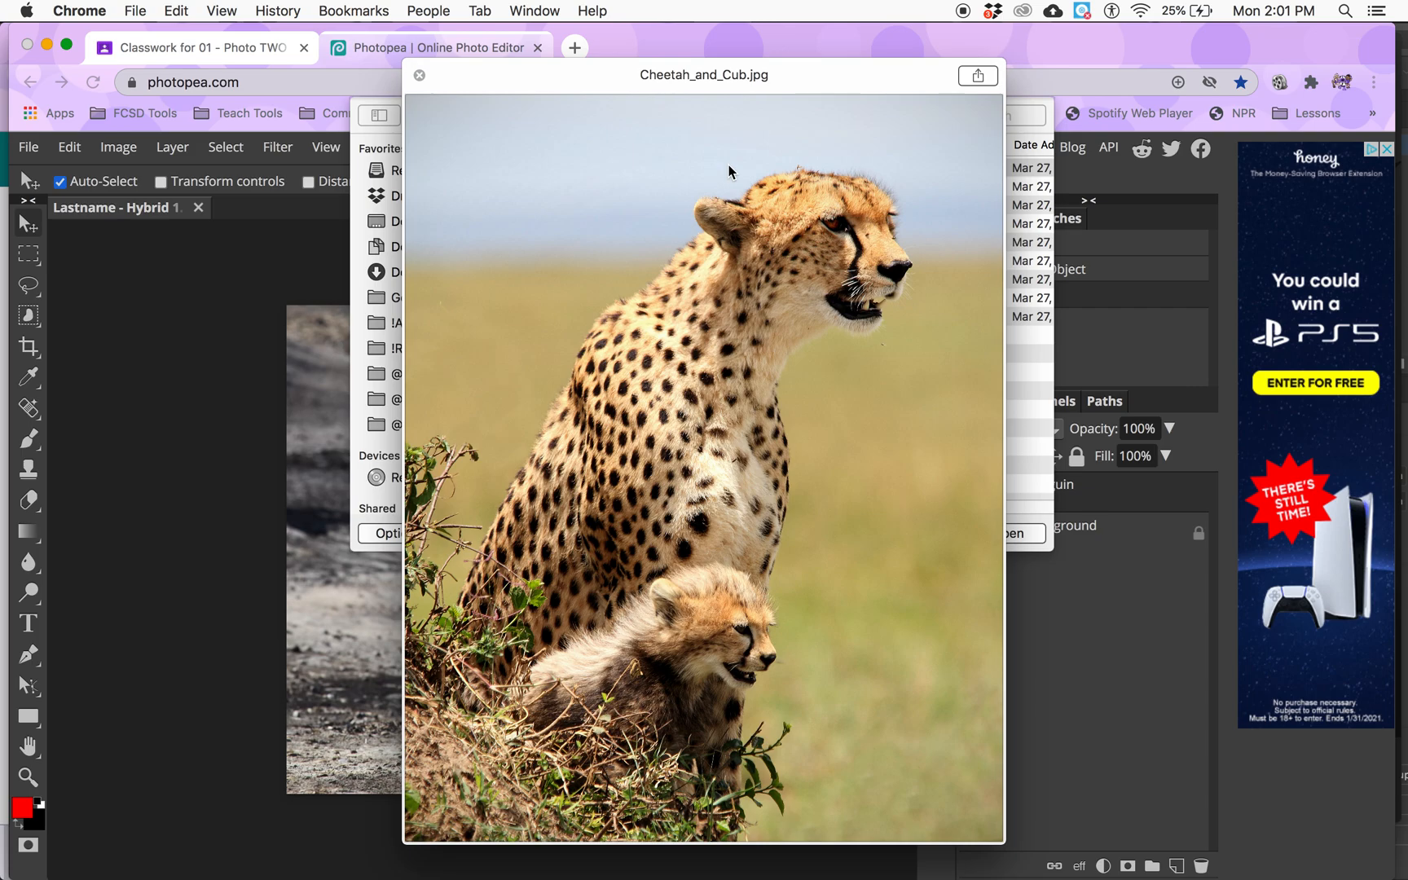
key(space)
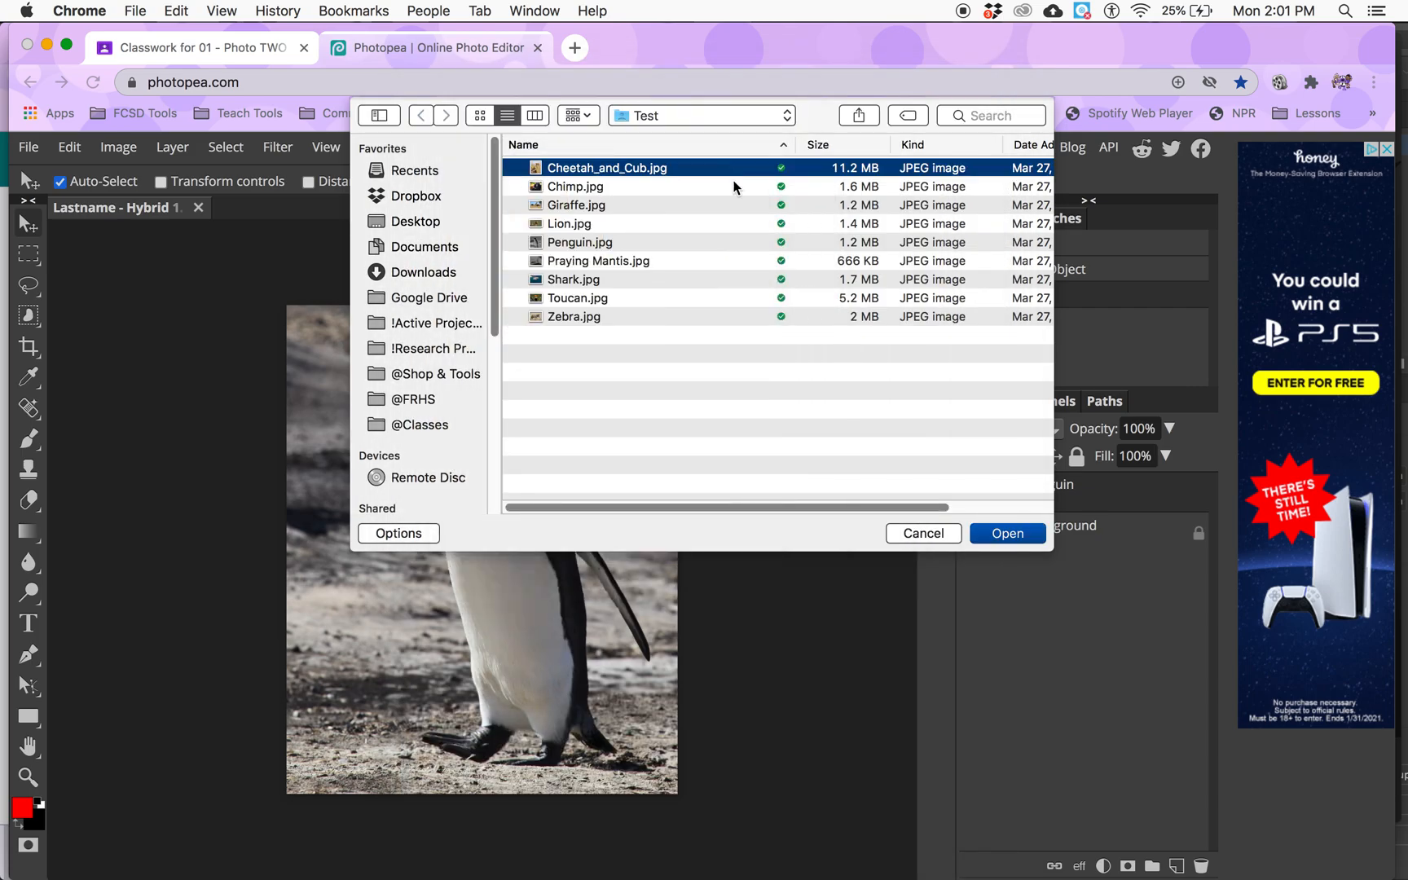
click(1002, 533)
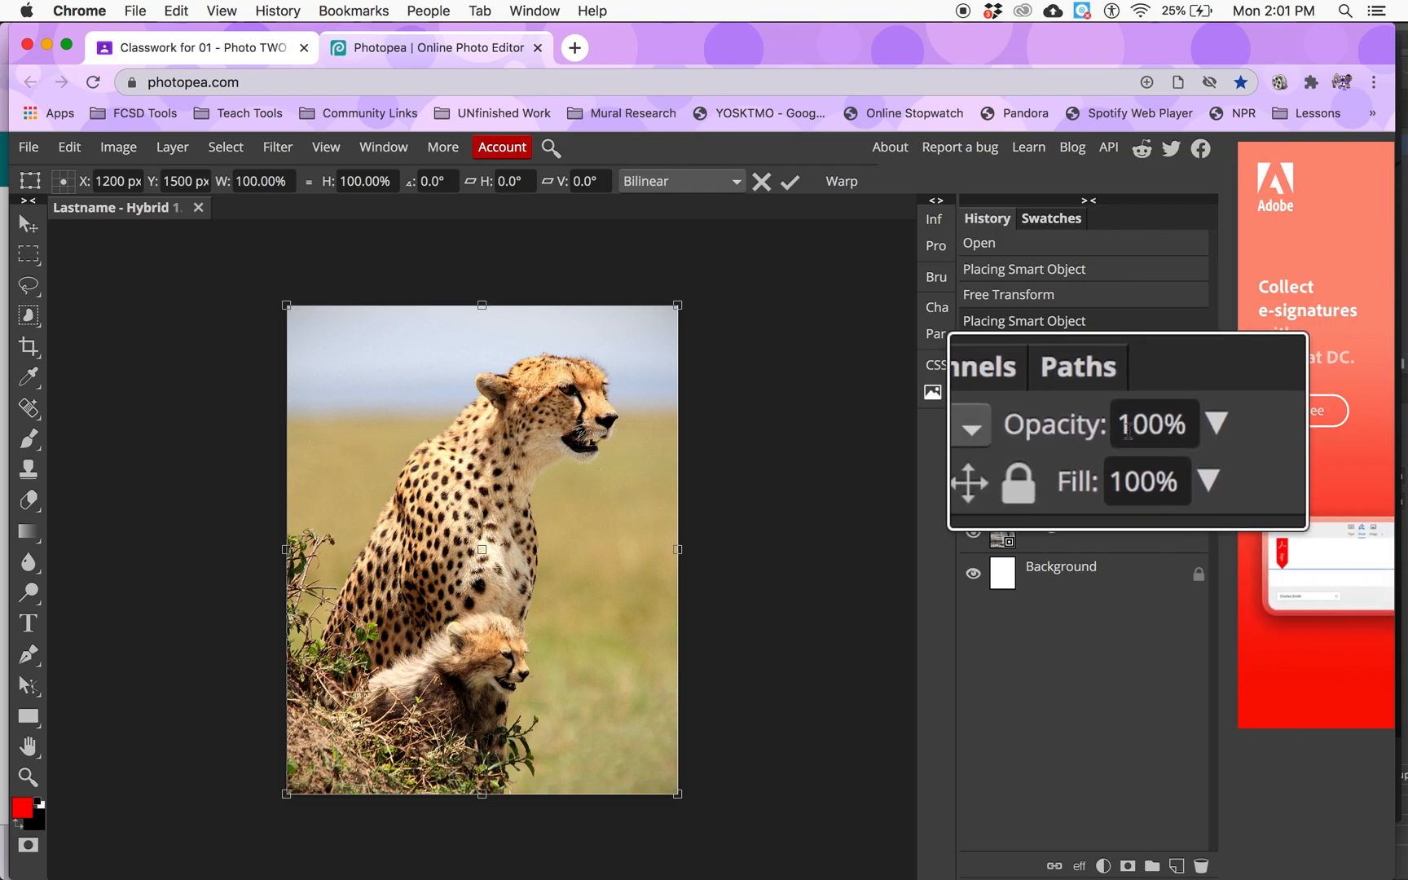
Lower the Cheetah_and_Cub layer's opacity to 59% and shift the photo sideways so the penguin's head shows beside the cheetah's
click(1170, 428)
drag(1154, 458, 1137, 462)
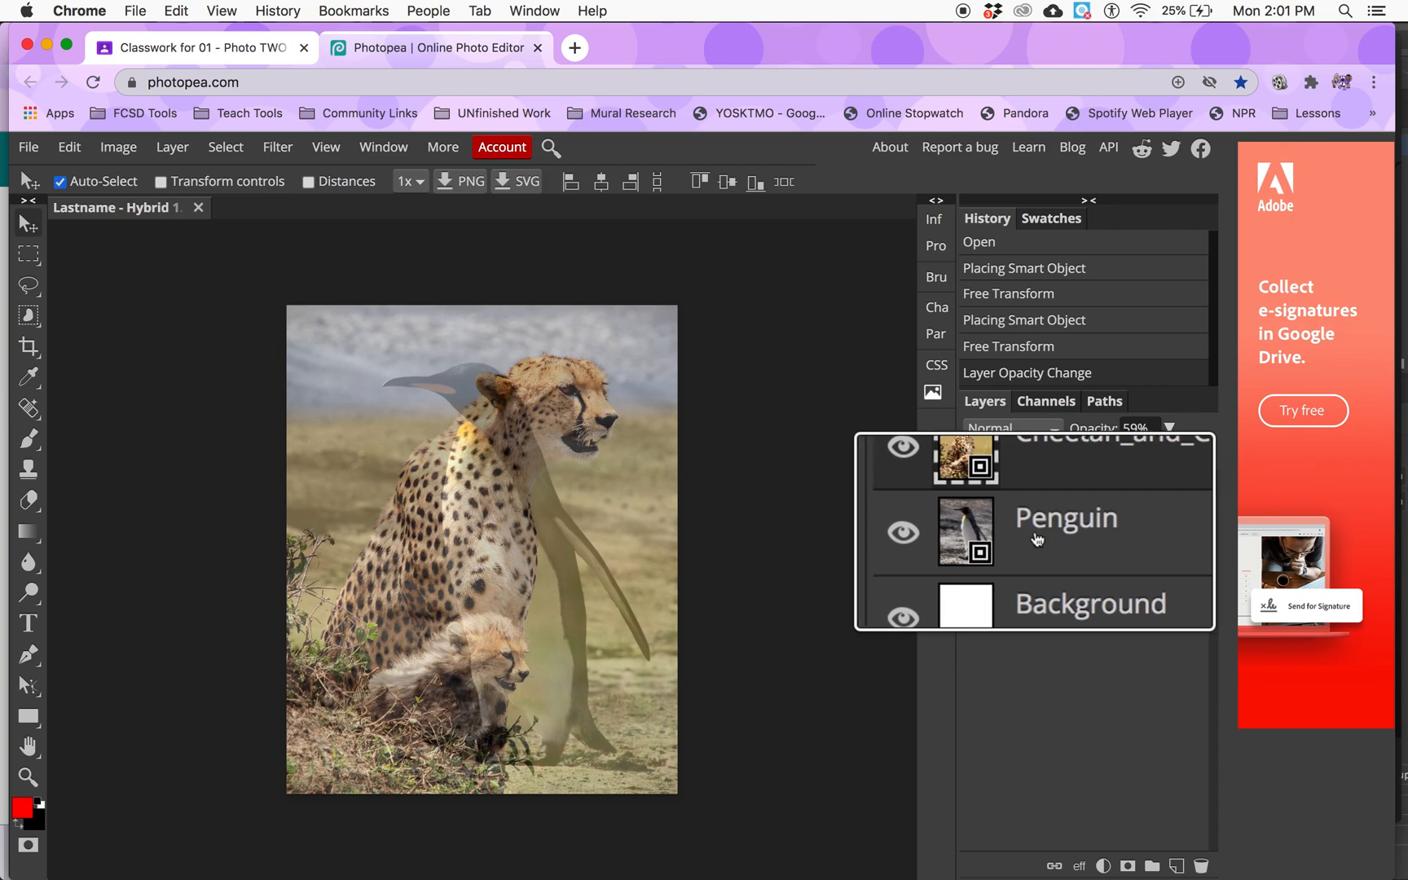
drag(559, 409, 610, 413)
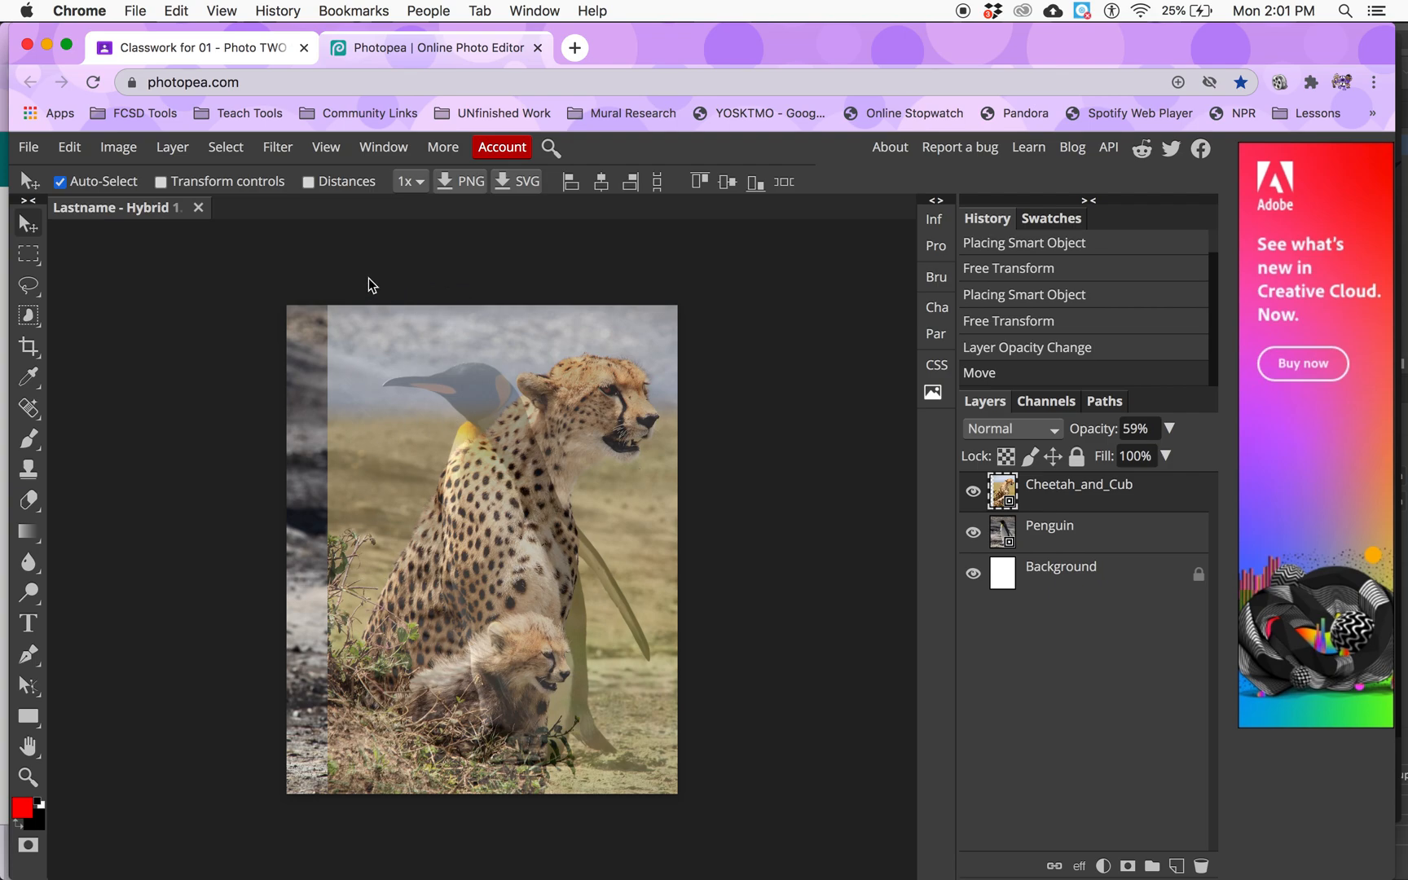
Free-transform the cheetah photo, moving it slightly further sideways, scaling it to about 101.42% and rotating it about 0.8°
click(70, 146)
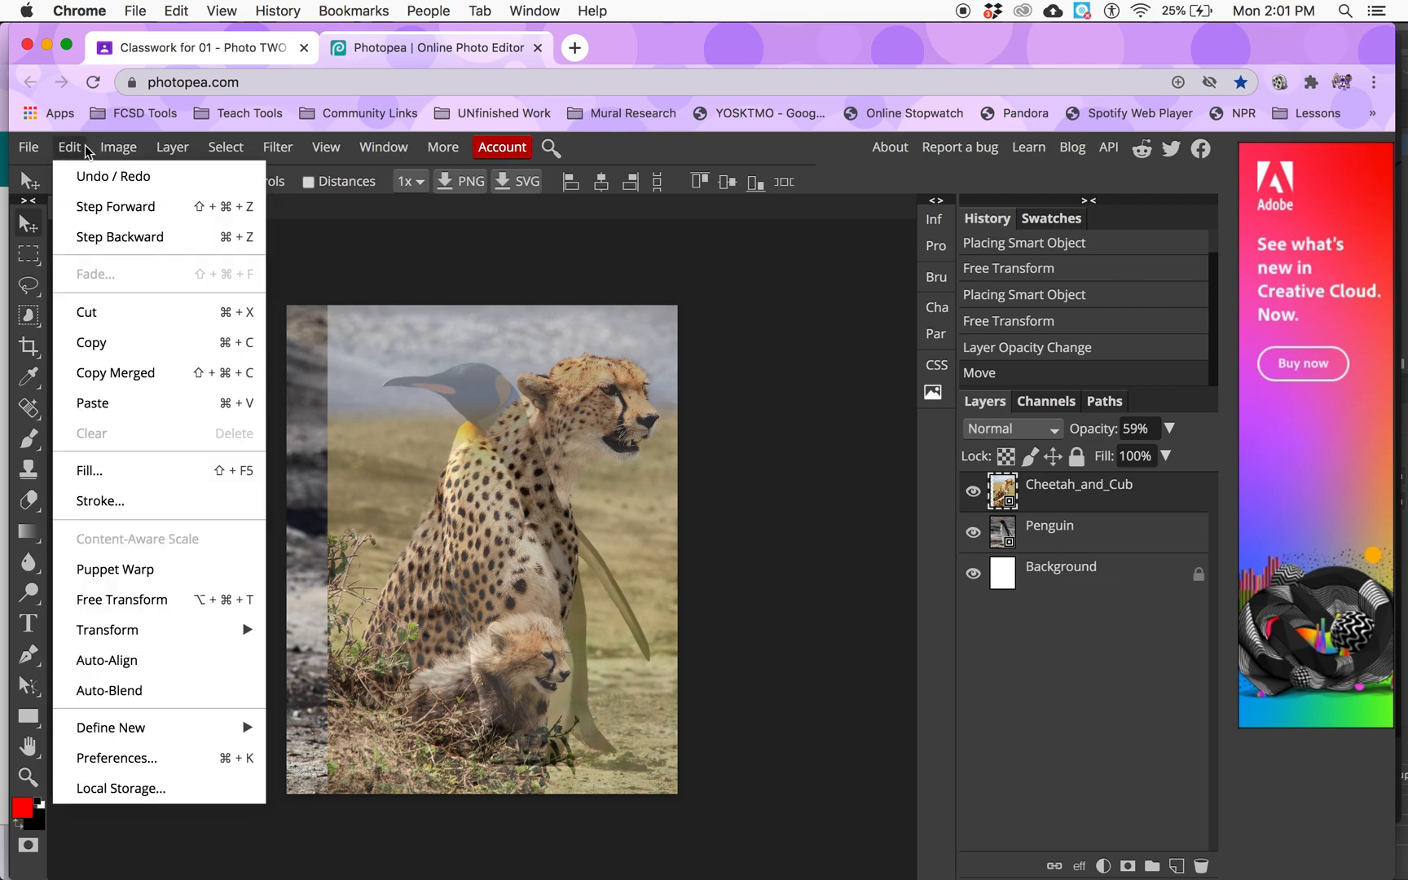
click(162, 602)
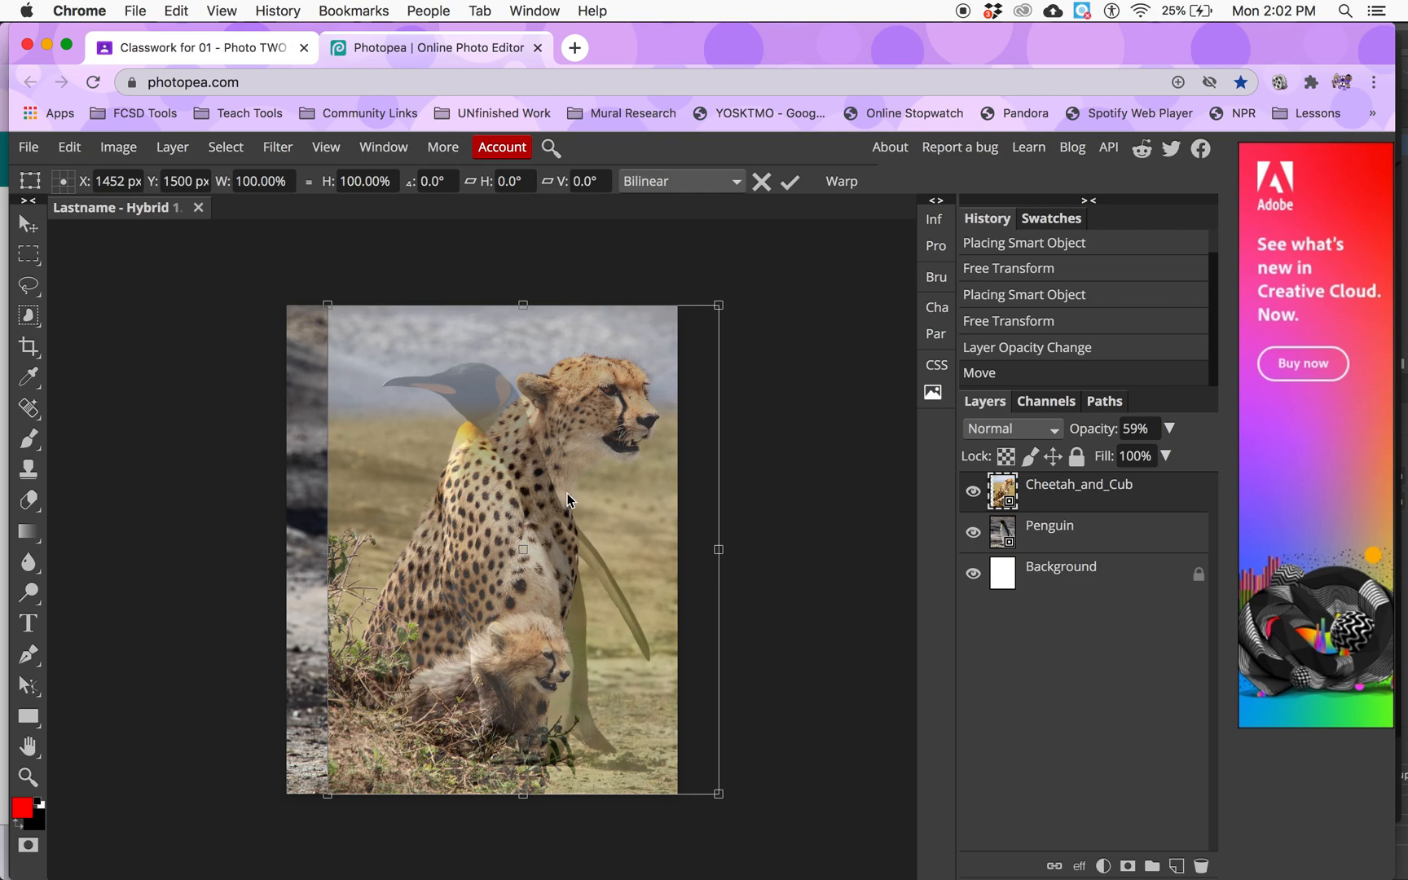
mouse_move(617, 475)
mouse_down()
mouse_move(613, 462)
mouse_move(639, 469)
mouse_up()
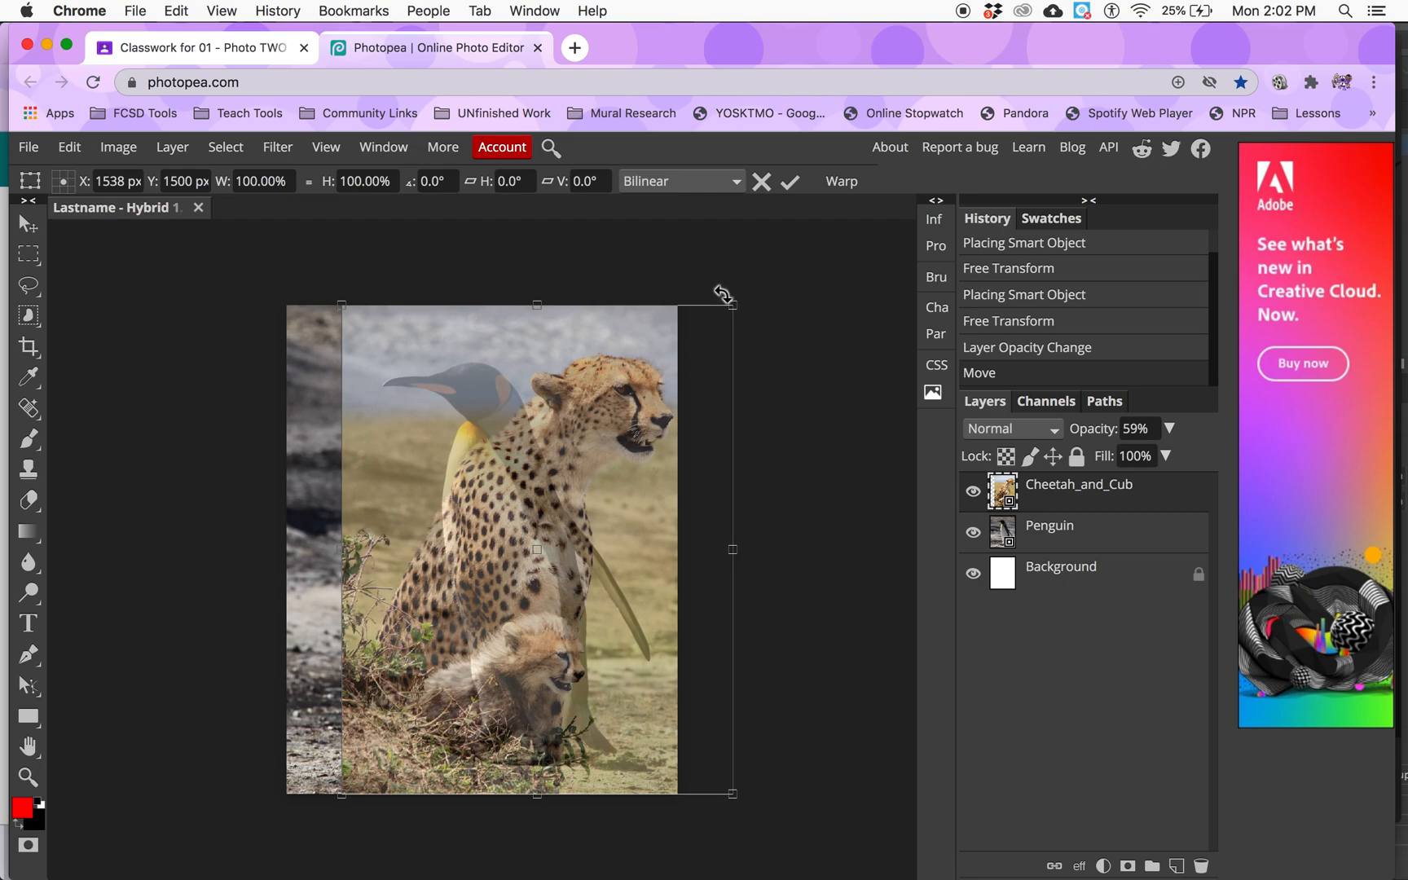
mouse_move(730, 310)
mouse_down()
mouse_move(642, 413)
mouse_move(737, 324)
mouse_up()
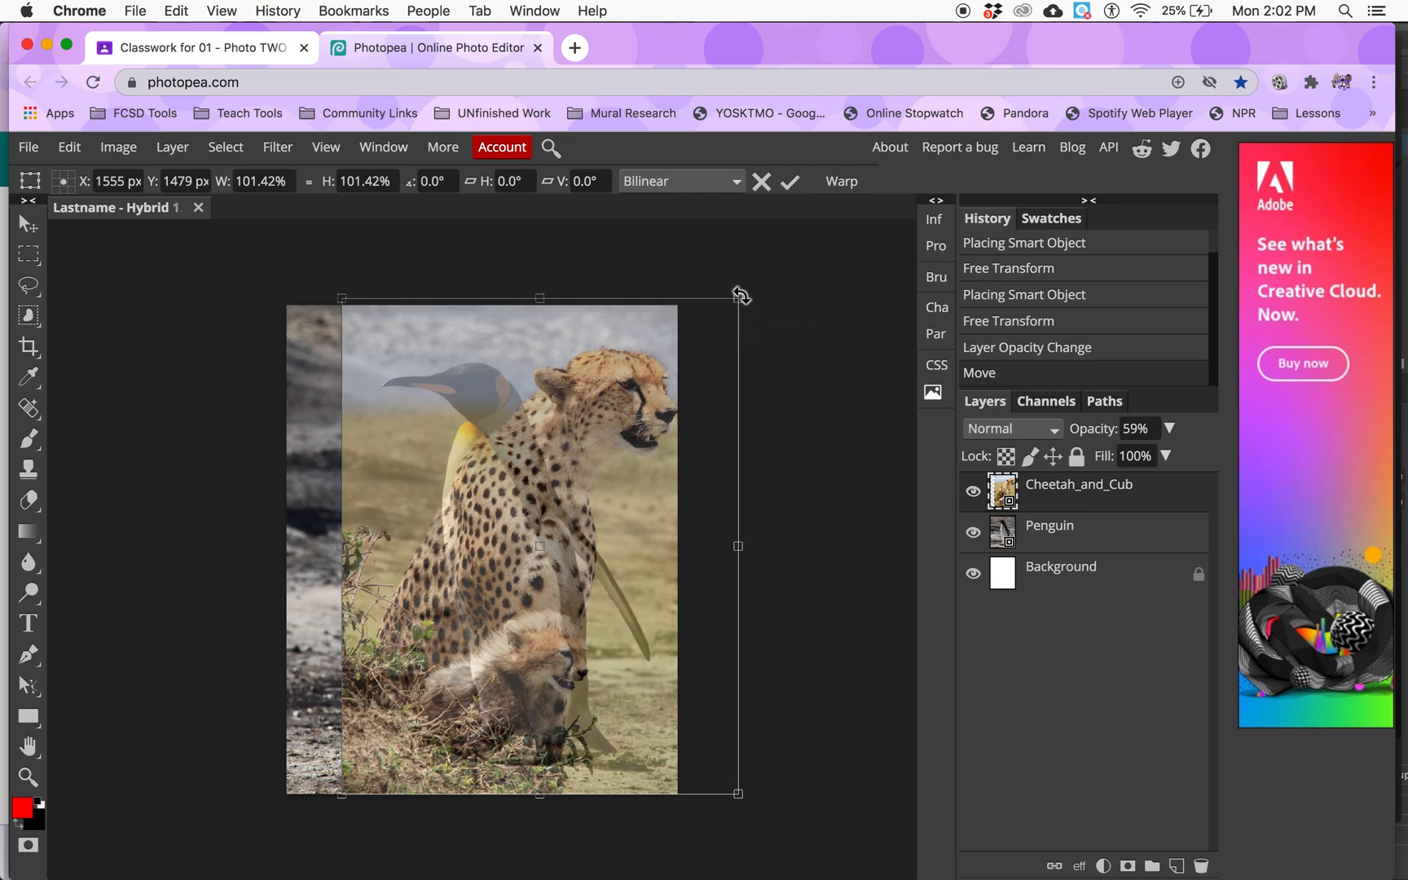
drag(750, 283, 729, 311)
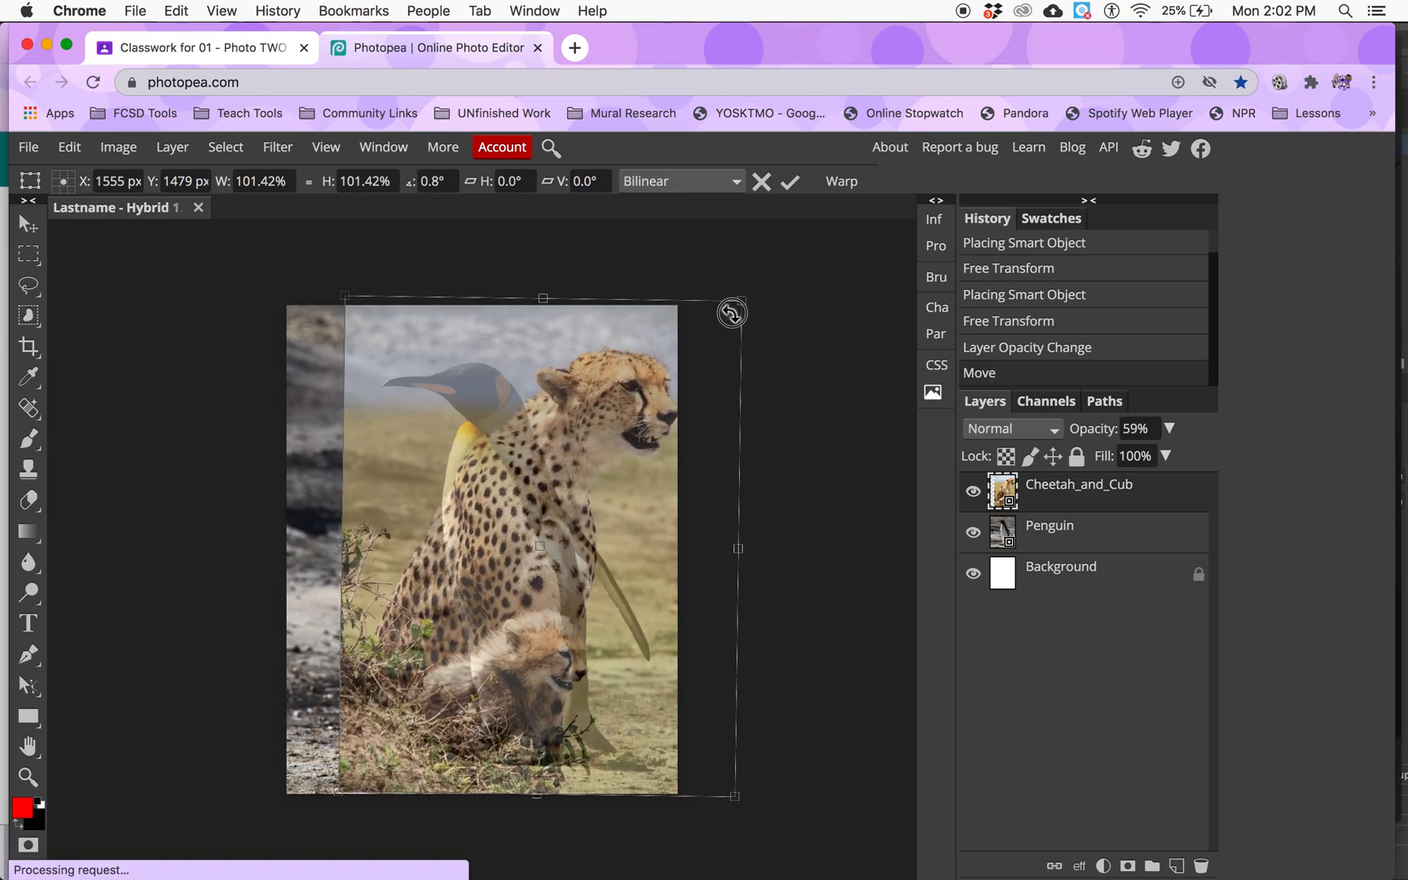
Flip the cheetah photo horizontally and move it over the penguin's body, to about X 1319 px and Y 1500 px
right_click(602, 400)
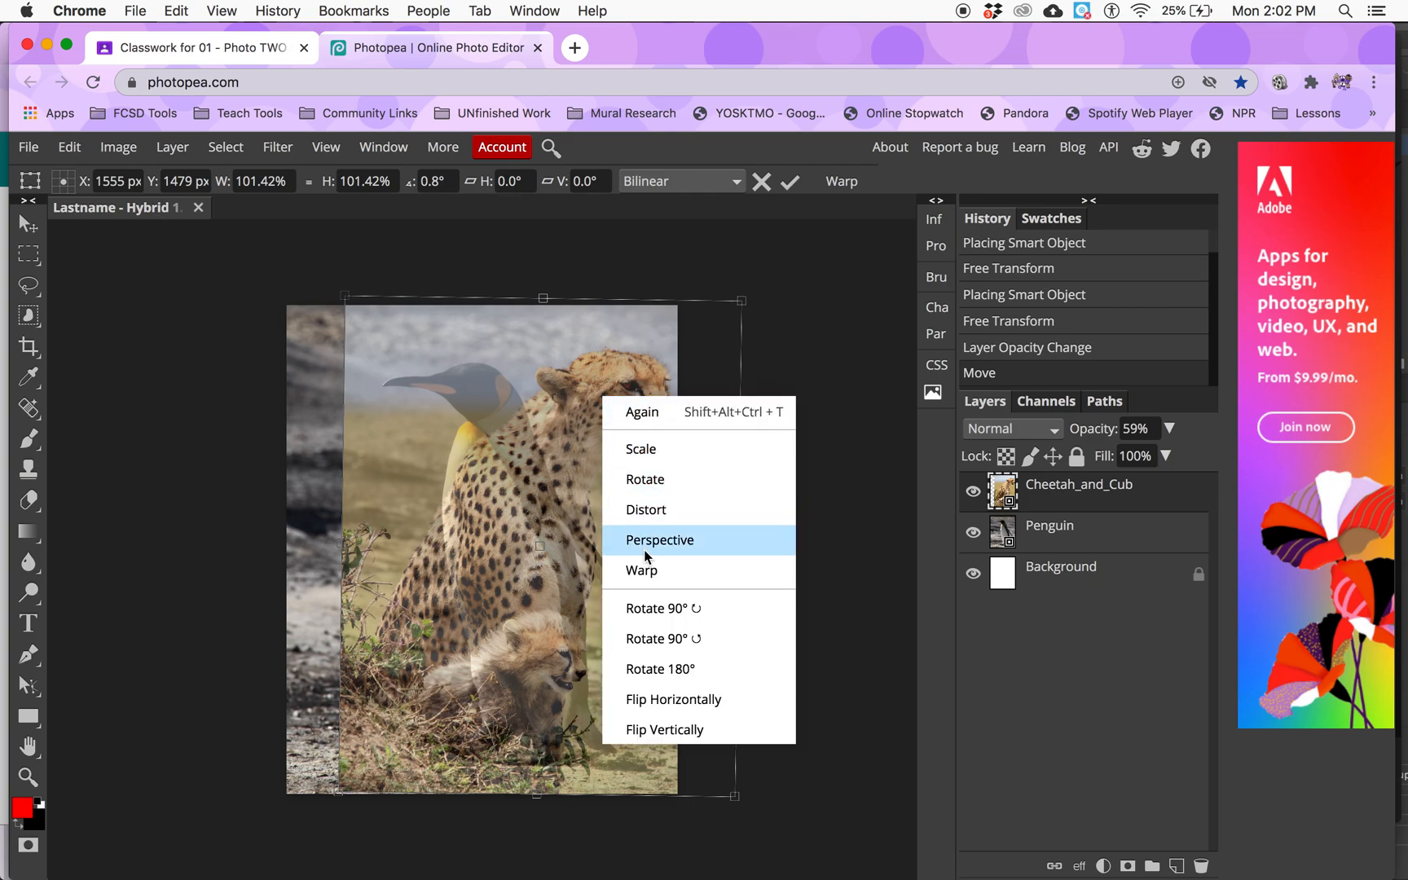
click(703, 711)
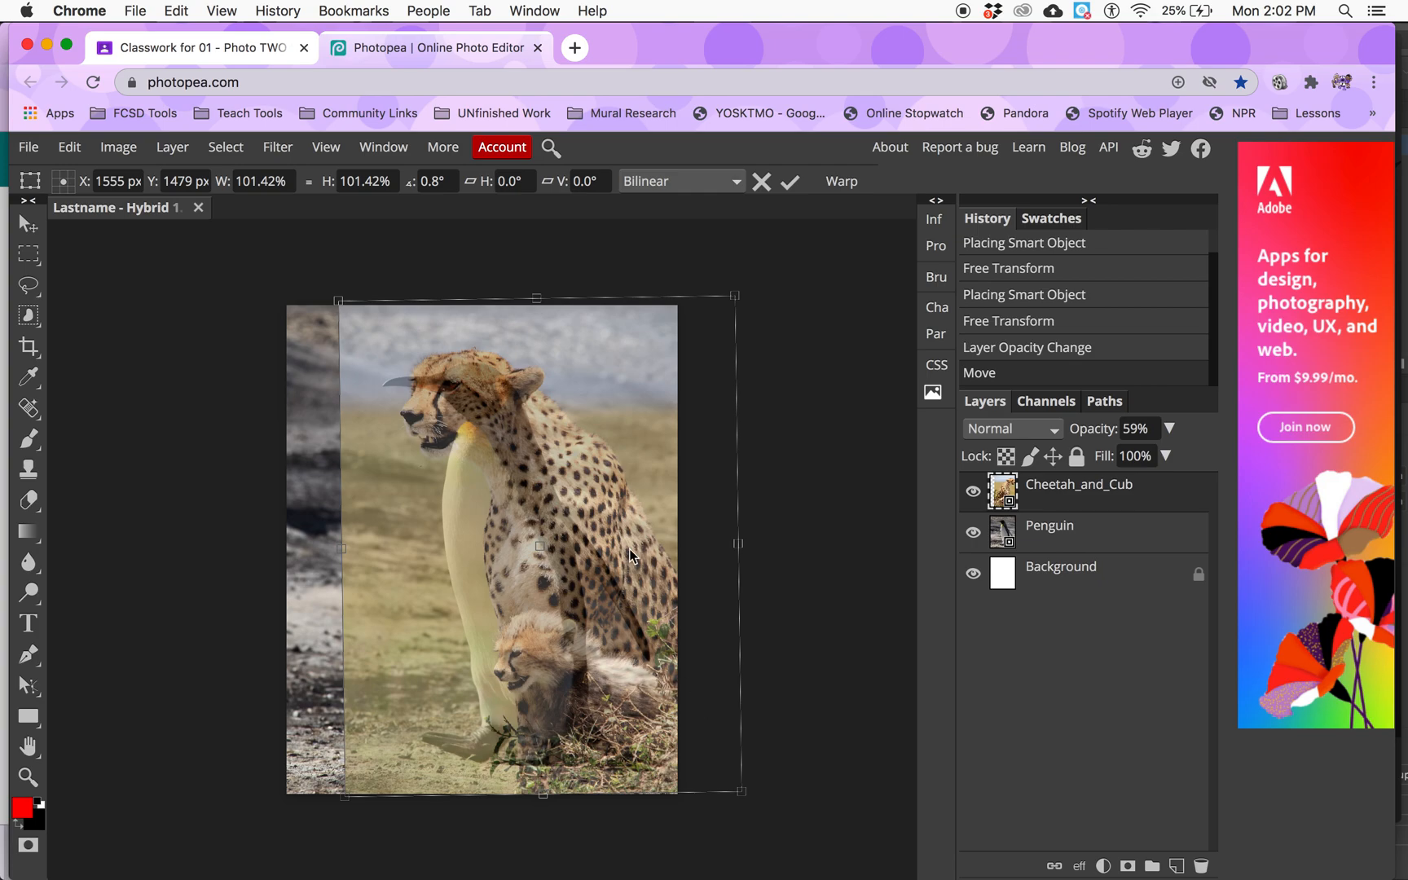
drag(632, 560, 595, 548)
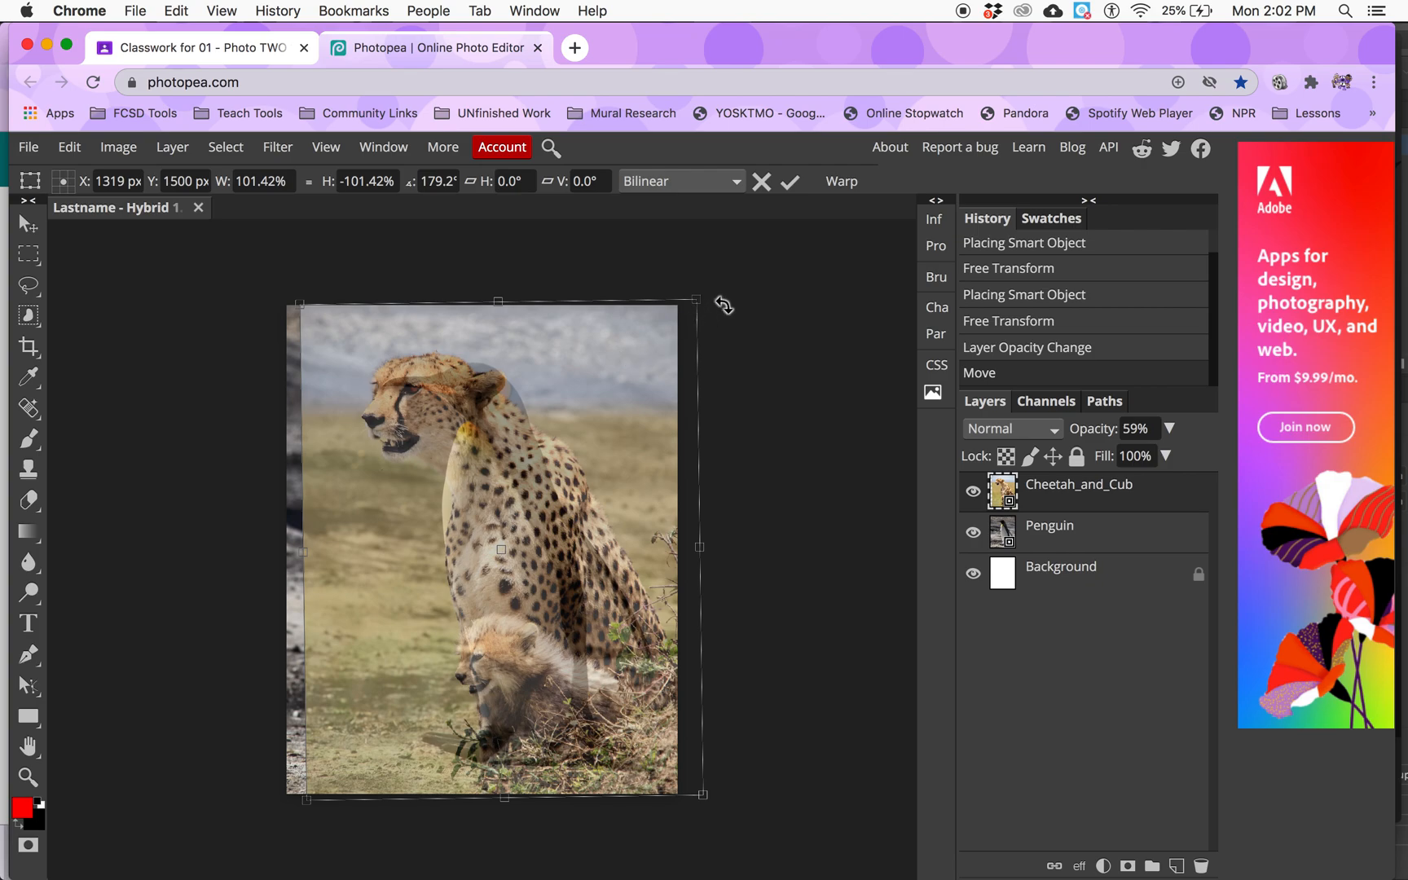
Rotate the flipped cheetah photo to about -174.5°, scale it down to 82.66% and move it up over the penguin
drag(726, 292, 753, 316)
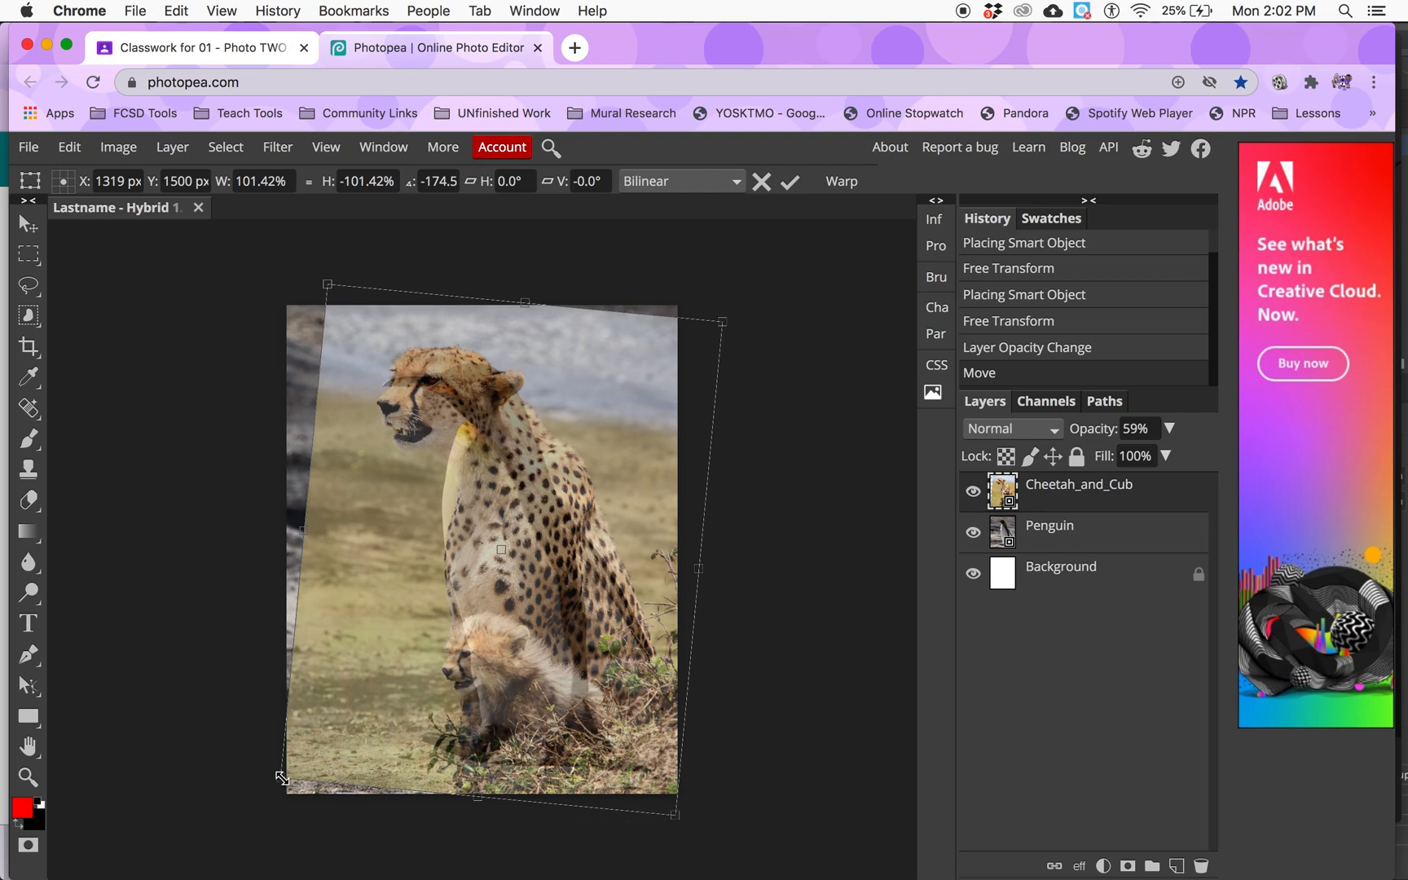
drag(281, 778, 359, 733)
drag(581, 535, 539, 508)
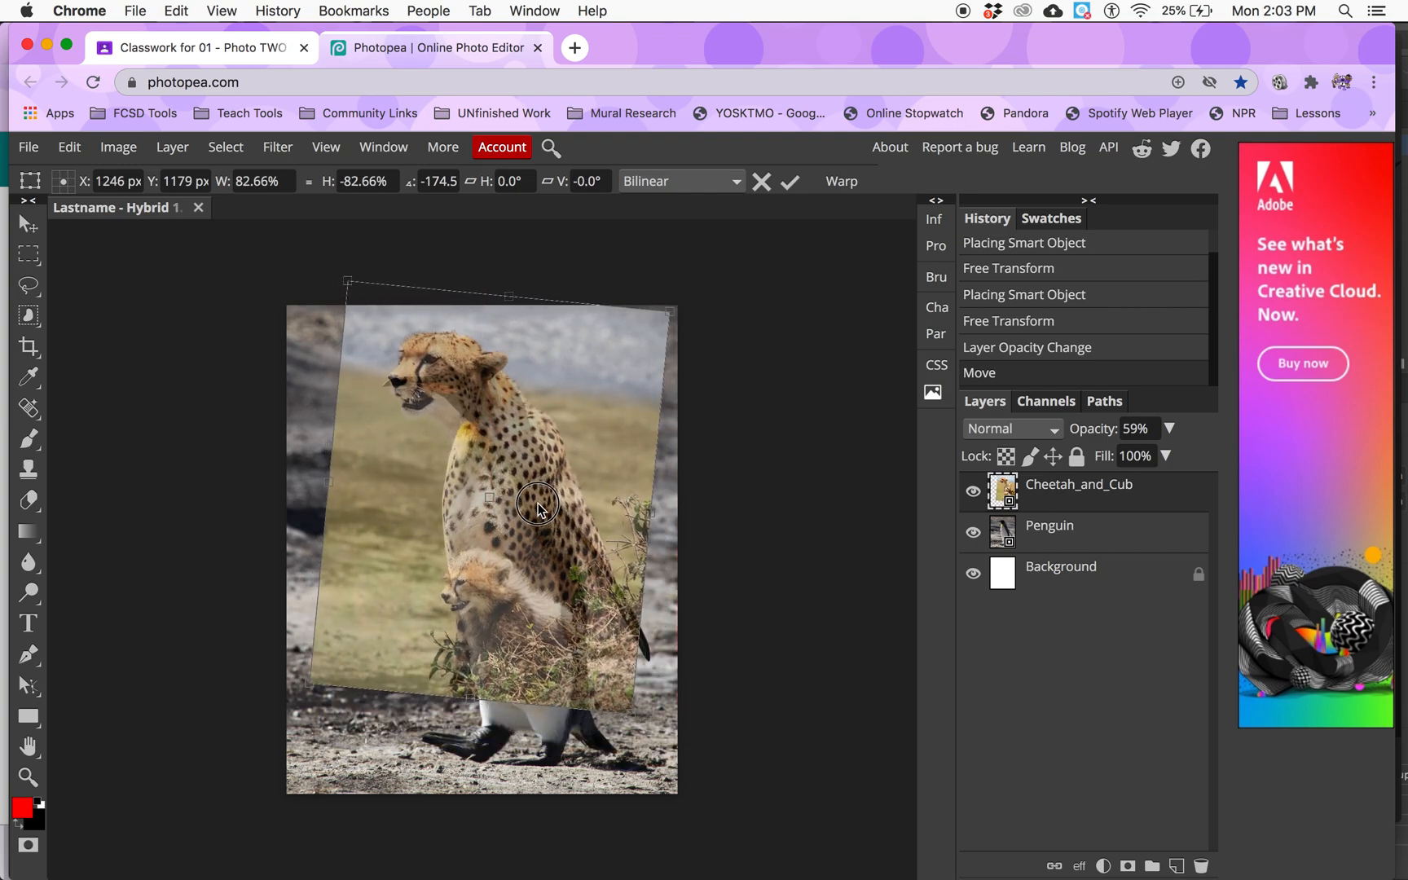
Tilt the cheetah photo to about -167.3°, shrink it to 72.19% and align the cheetah's head over the penguin's head
drag(691, 428, 692, 451)
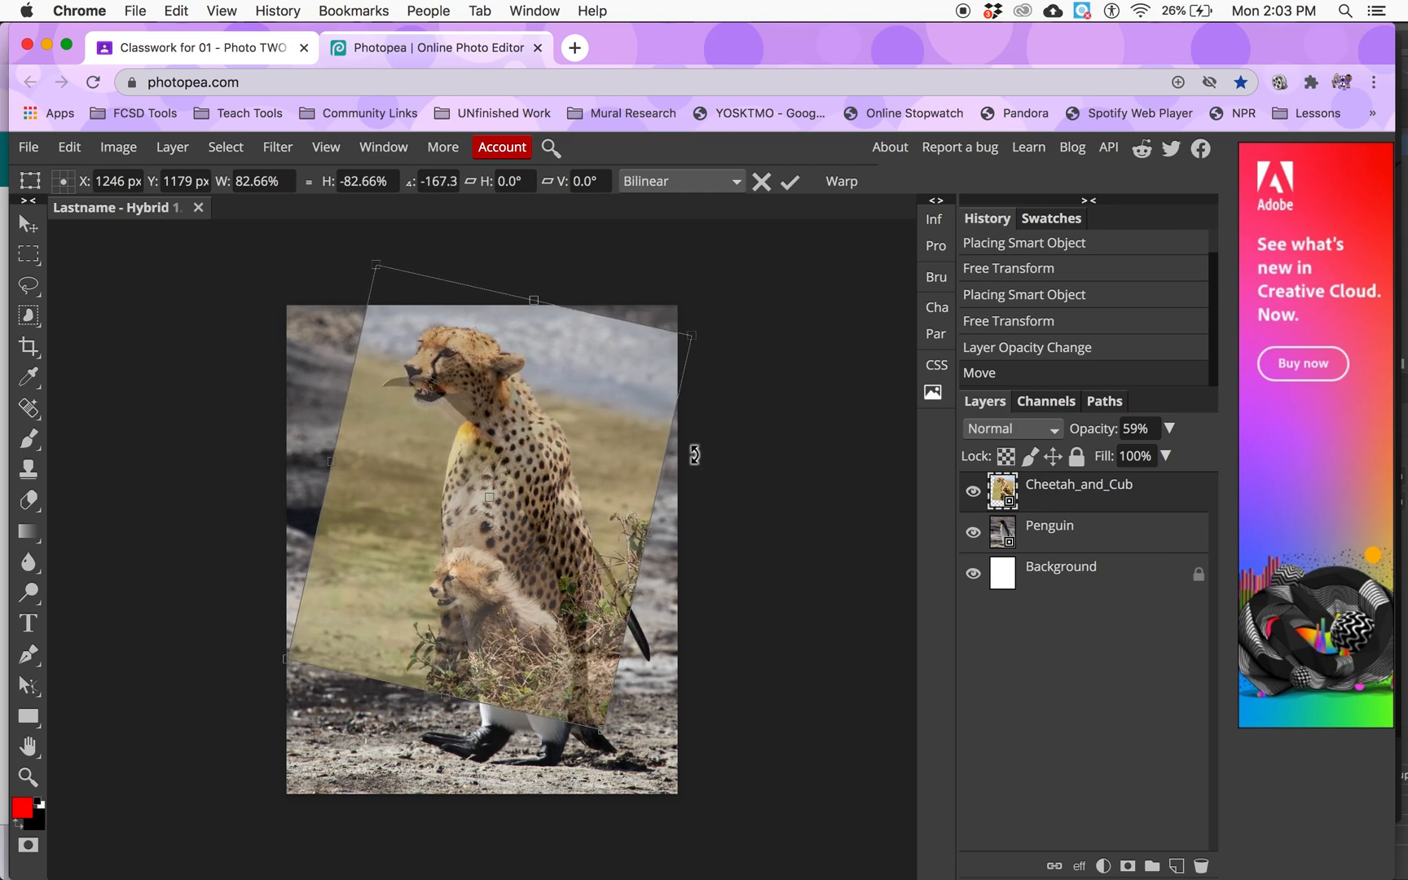
mouse_move(551, 442)
mouse_down()
mouse_move(534, 448)
mouse_move(545, 436)
mouse_up()
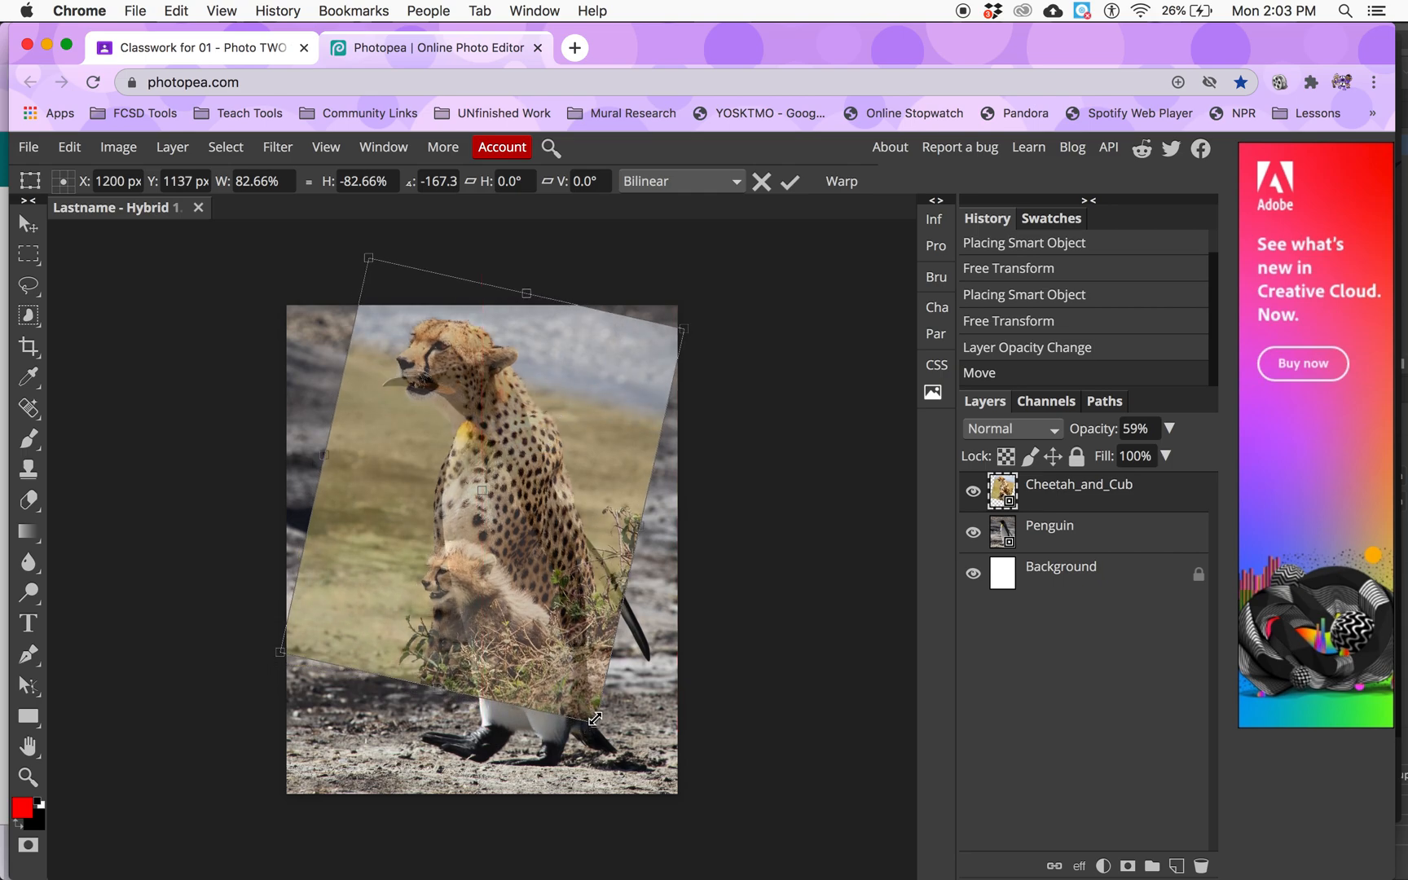
drag(599, 720, 583, 603)
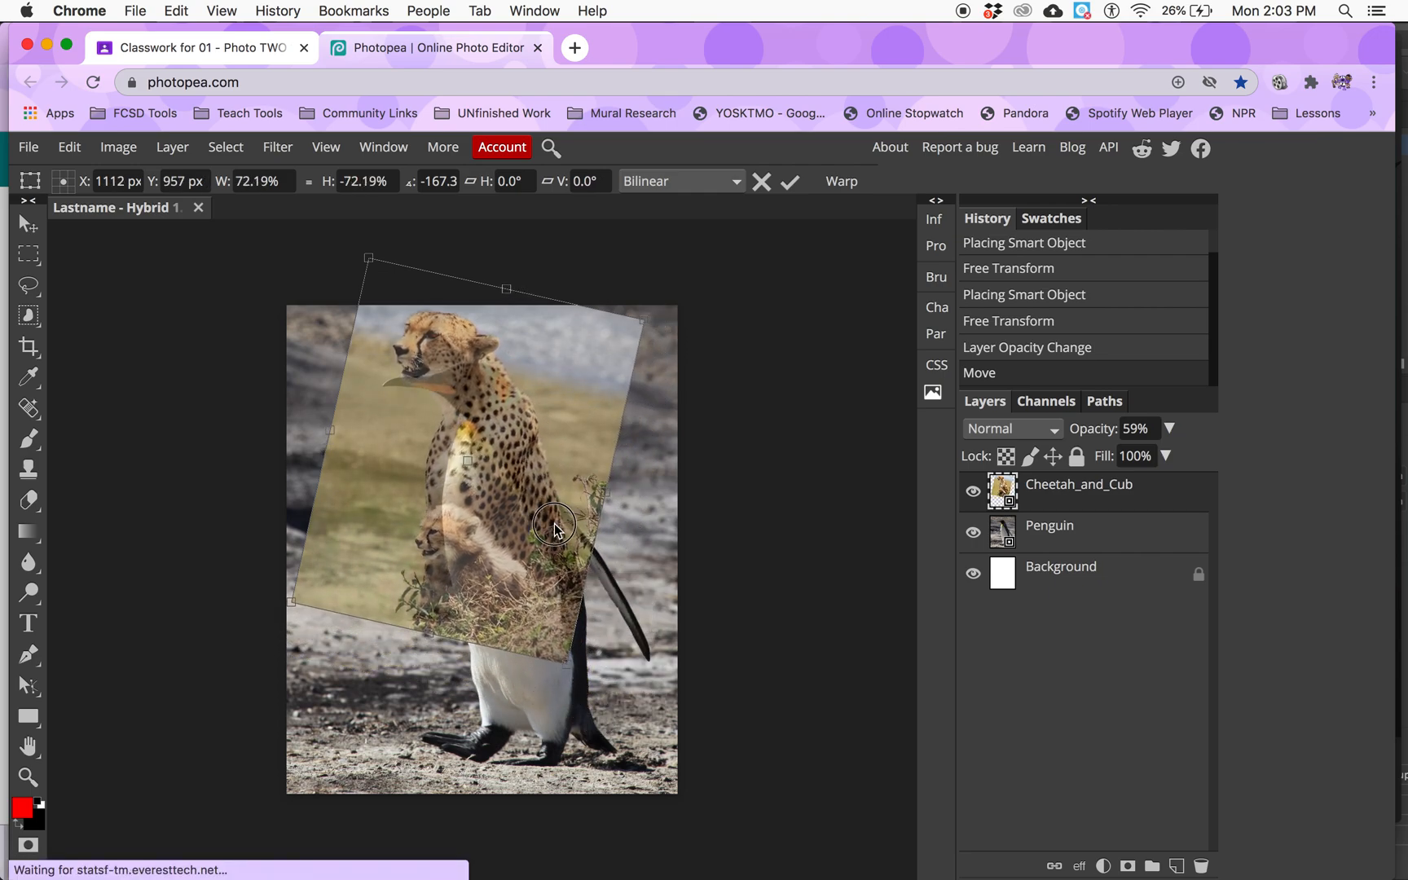
drag(550, 521, 565, 543)
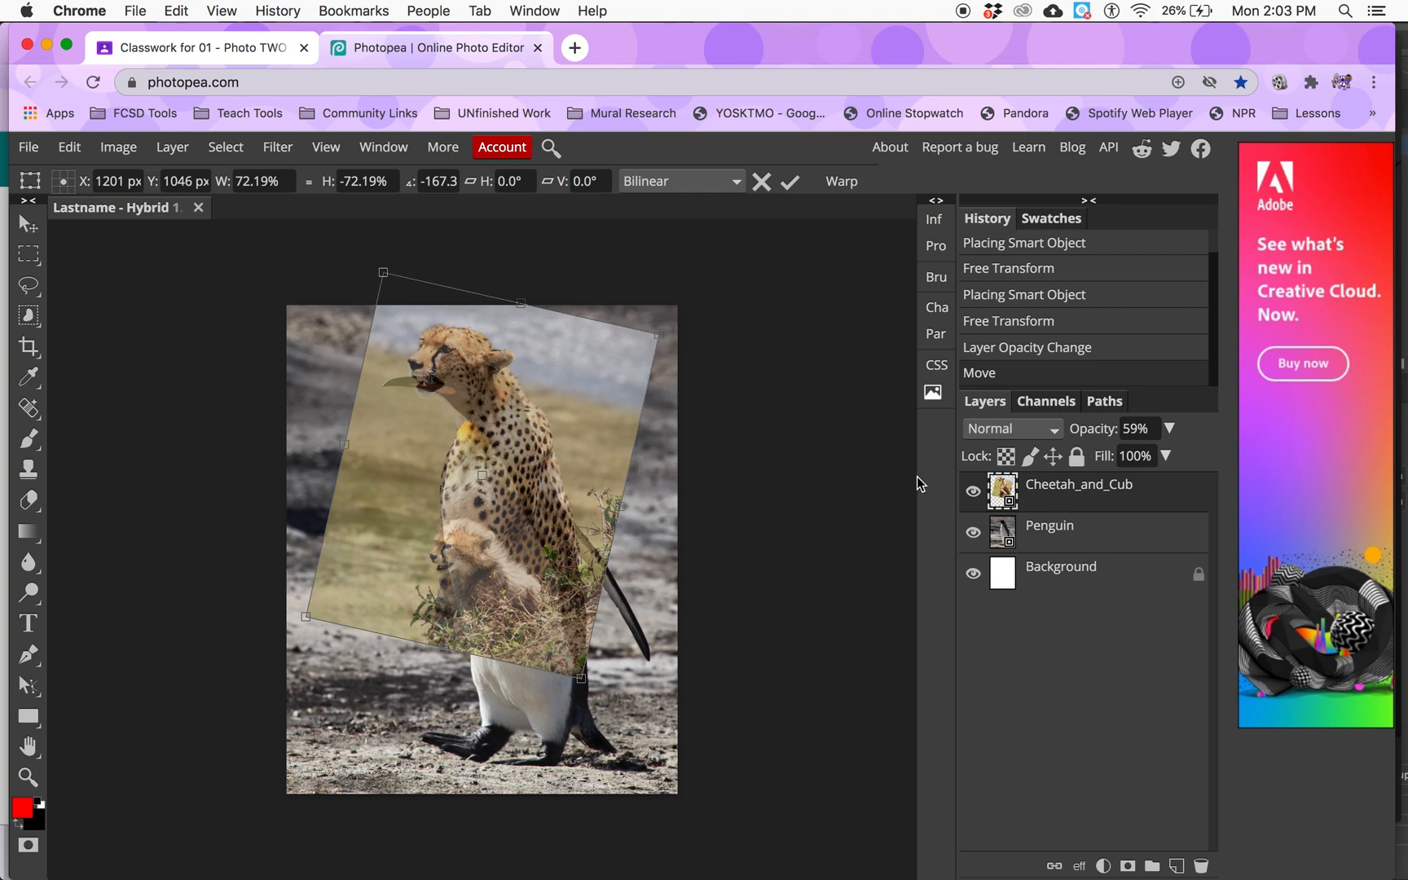
Restore the Cheetah_and_Cub layer's opacity to 100%, and hide and reshow the layer to compare it with the penguin
click(1169, 429)
drag(1136, 458, 1207, 462)
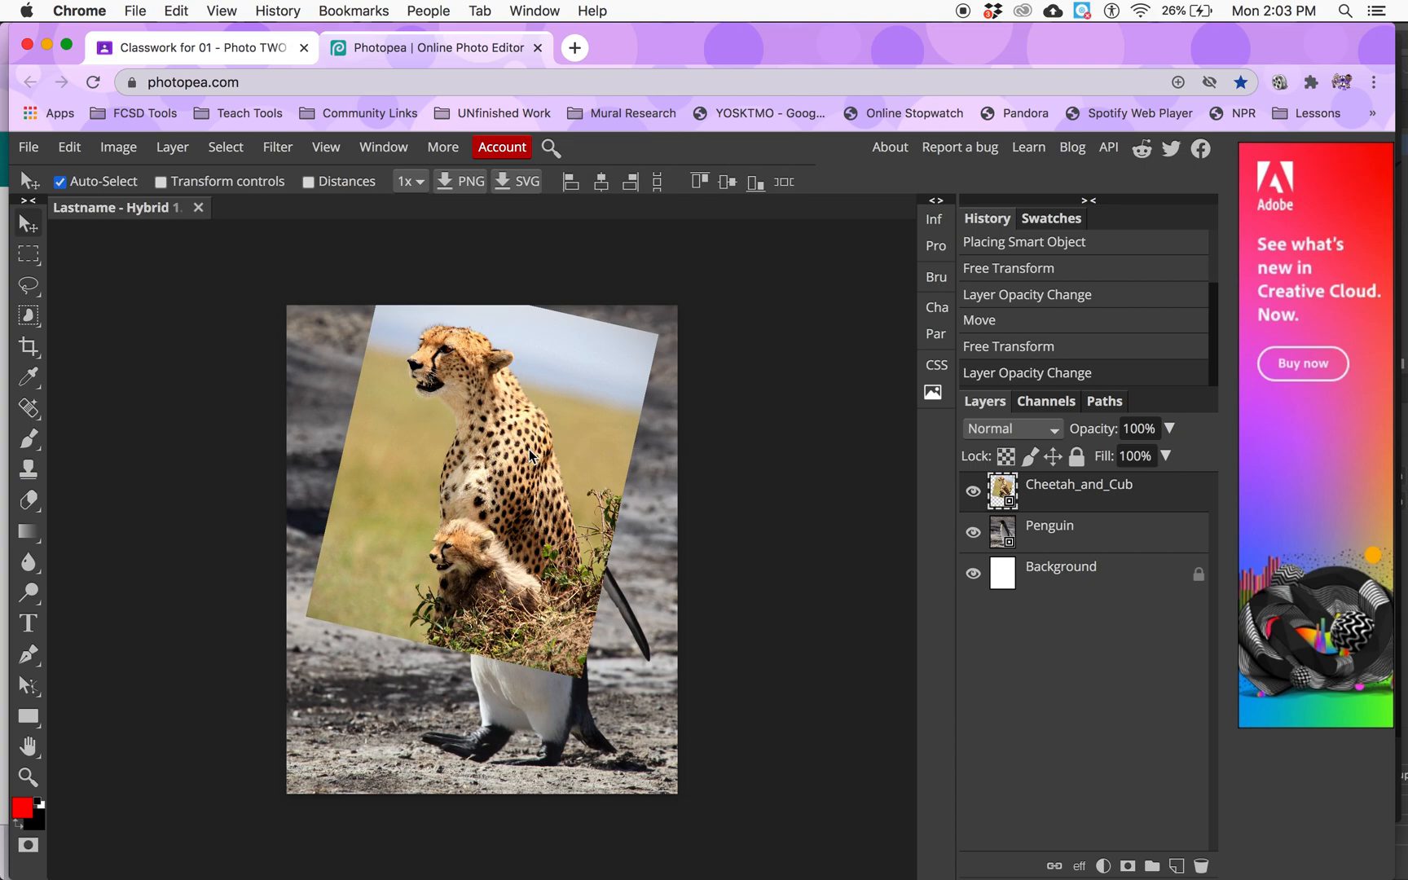
click(972, 491)
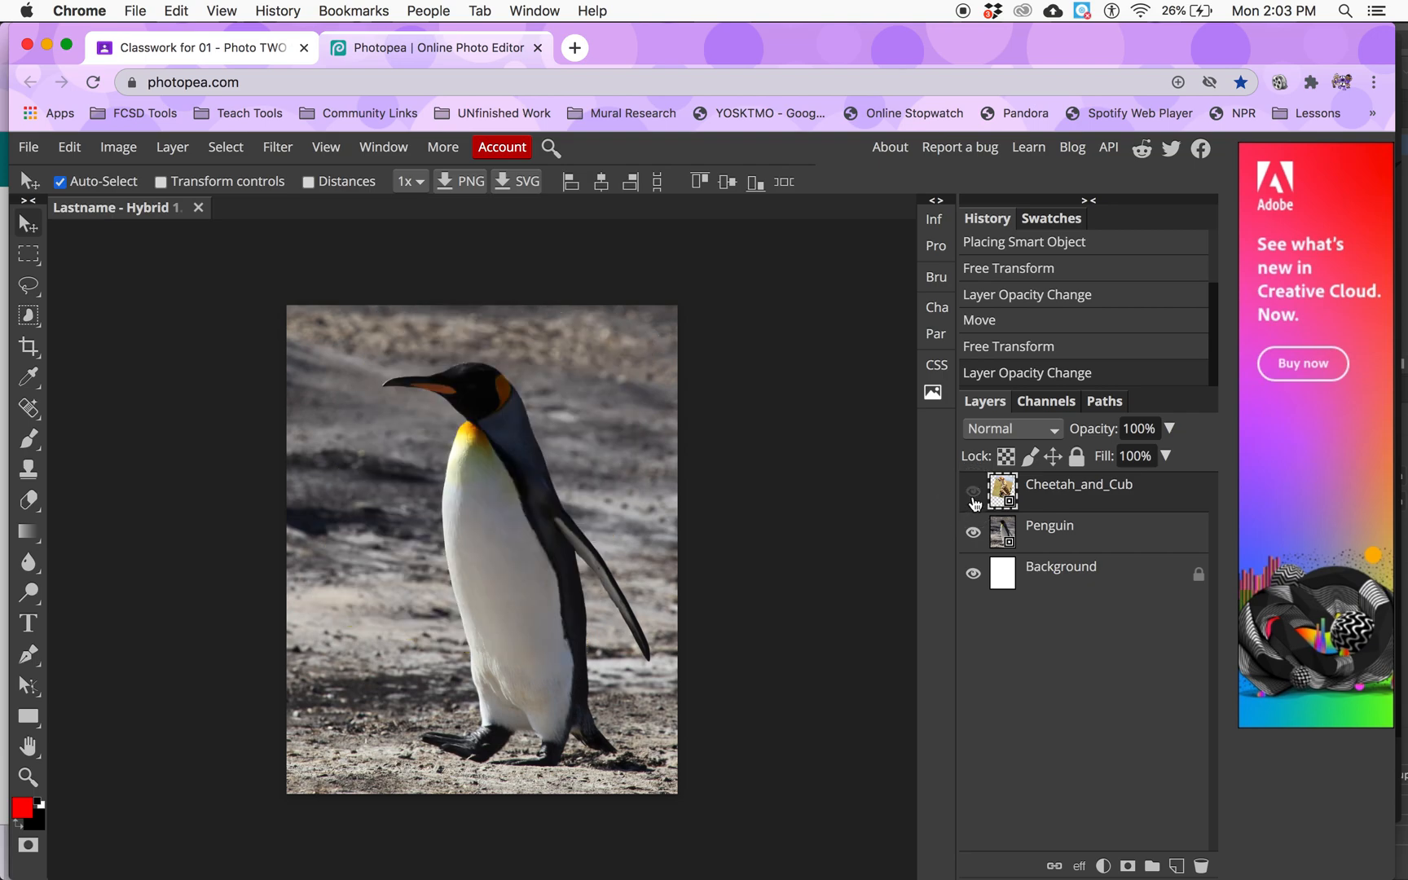
click(974, 495)
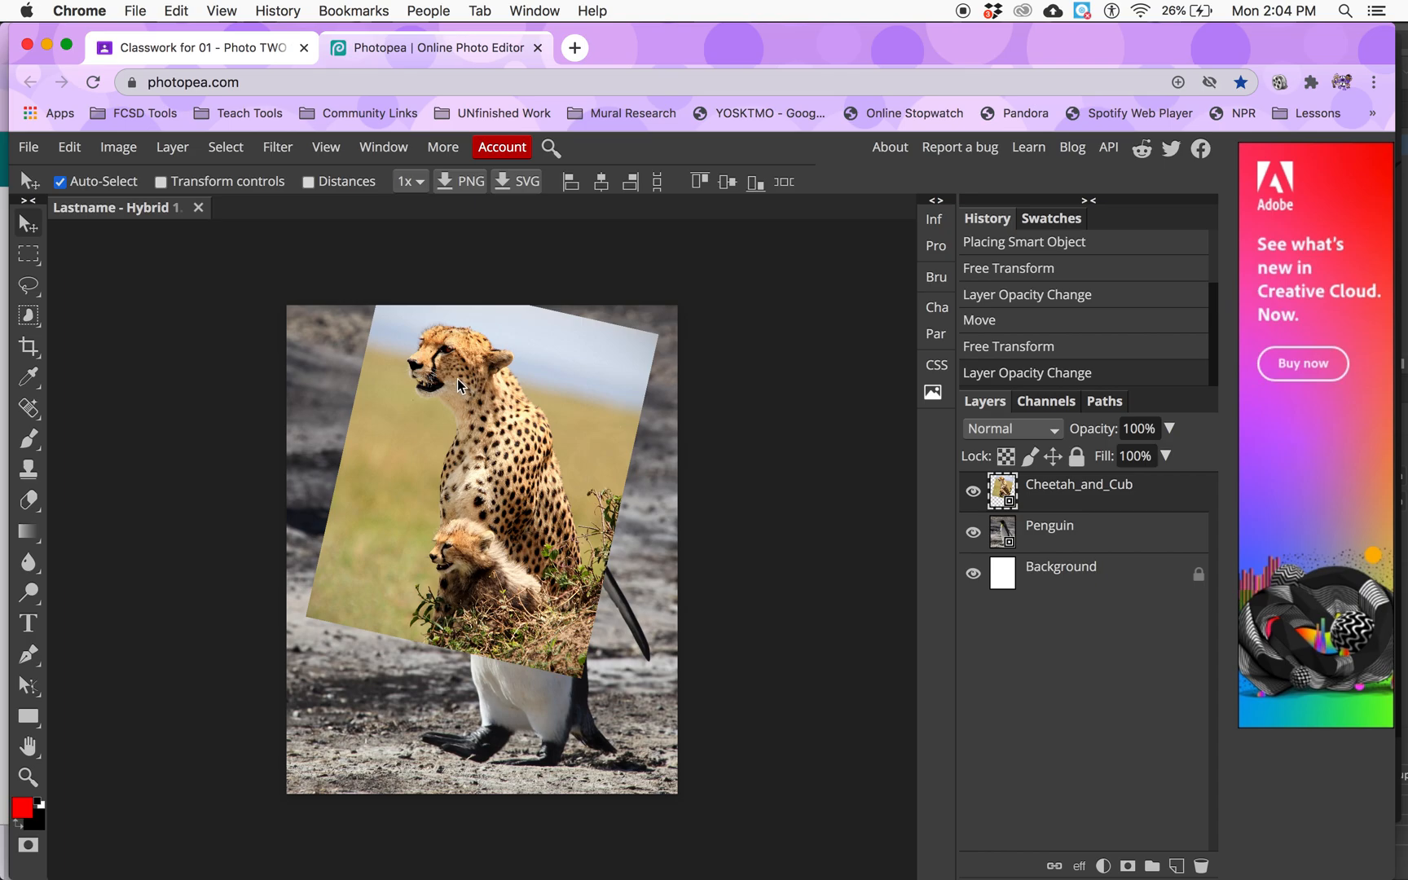
Inspect the cheetah's head up close at different magnifications and fit the whole hybrid composition in view
key(super+plus)
scroll(458, 378, up, 5)
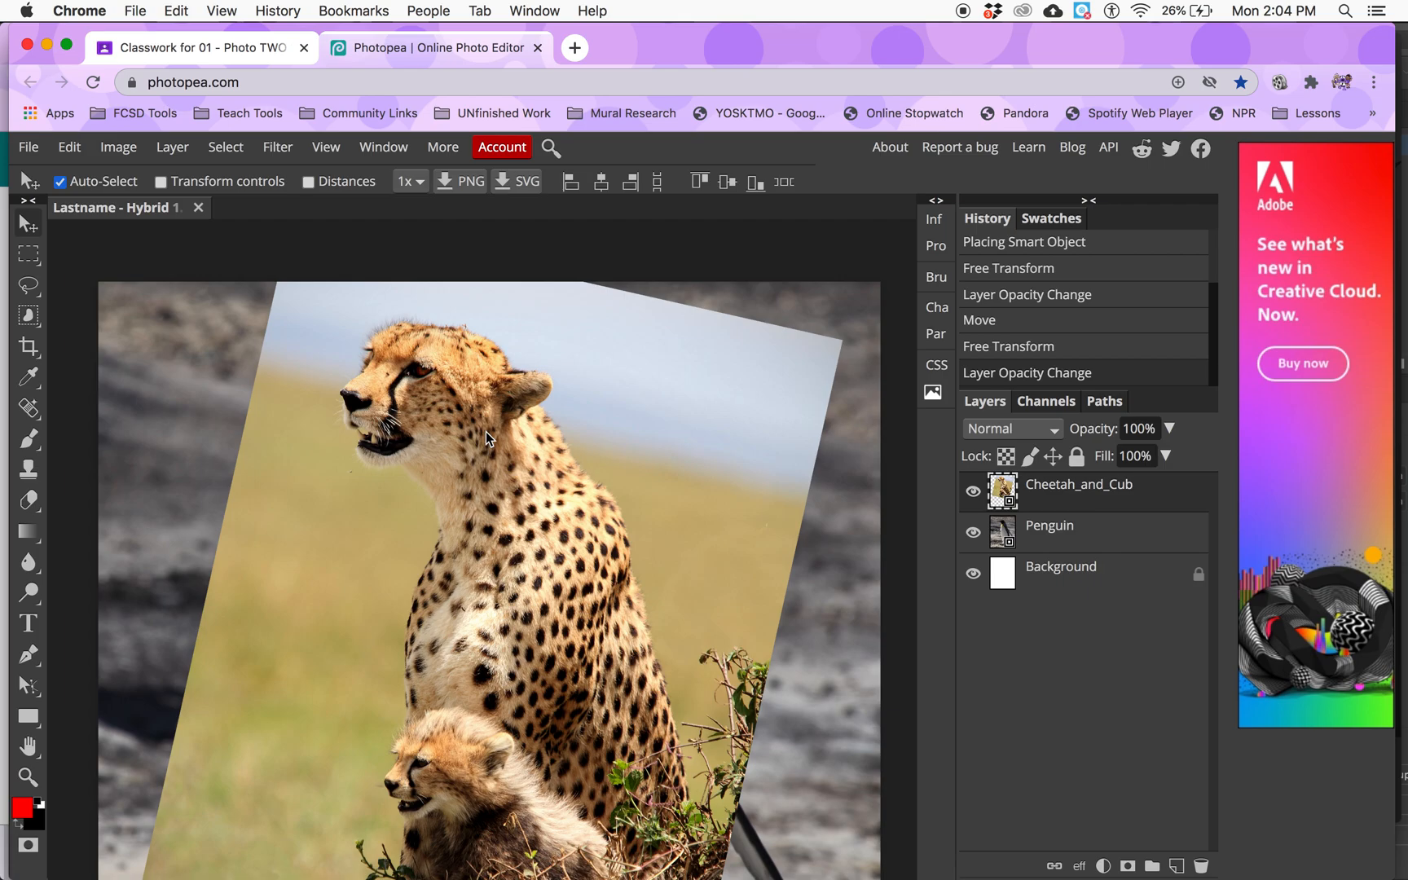
scroll(485, 431, up, 8)
scroll(485, 431, down, 8)
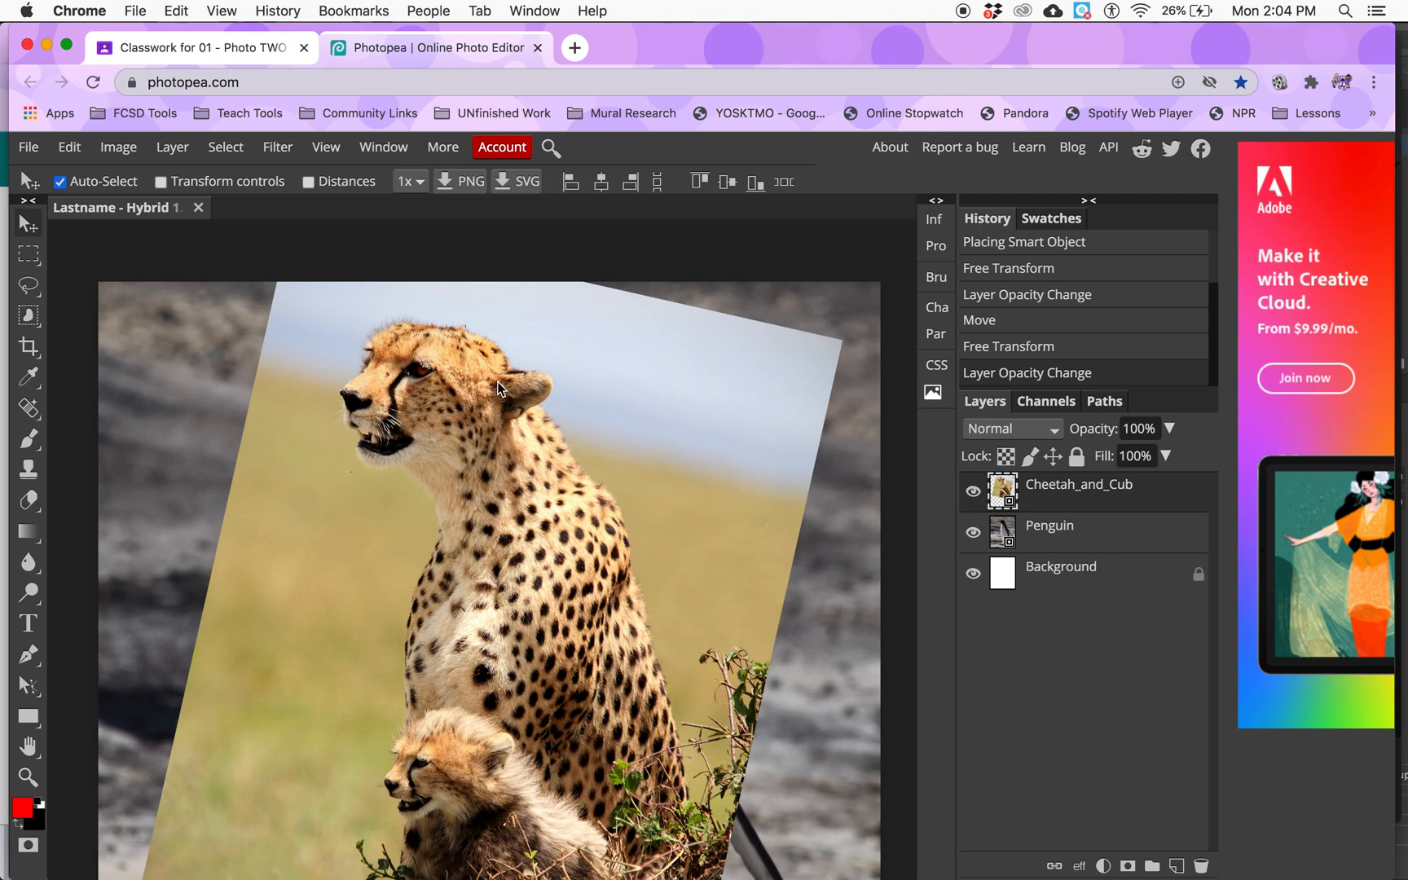
click(28, 776)
scroll(426, 381, up, 6)
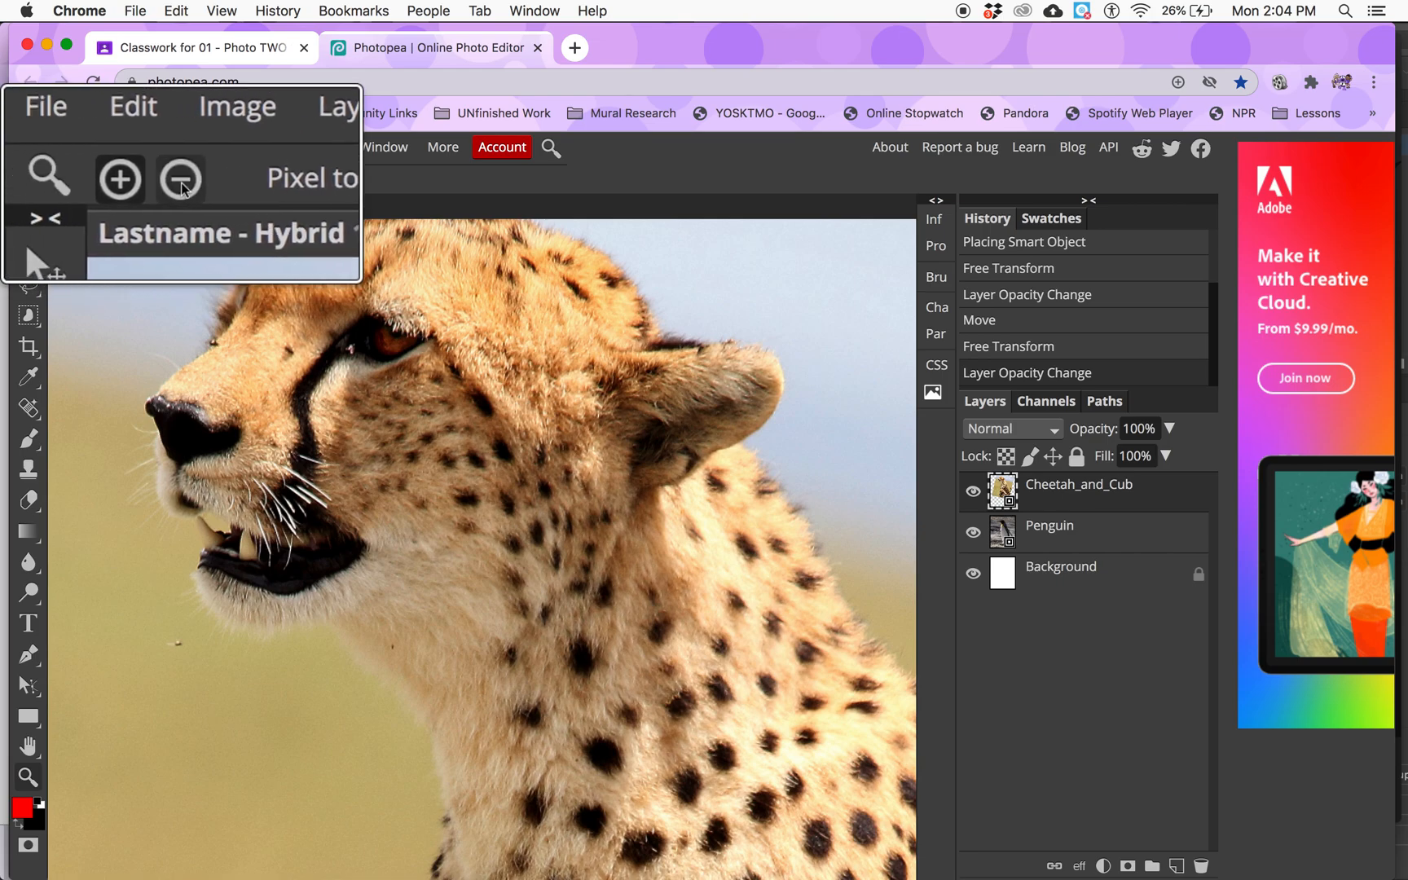
click(92, 181)
click(400, 359)
click(408, 378)
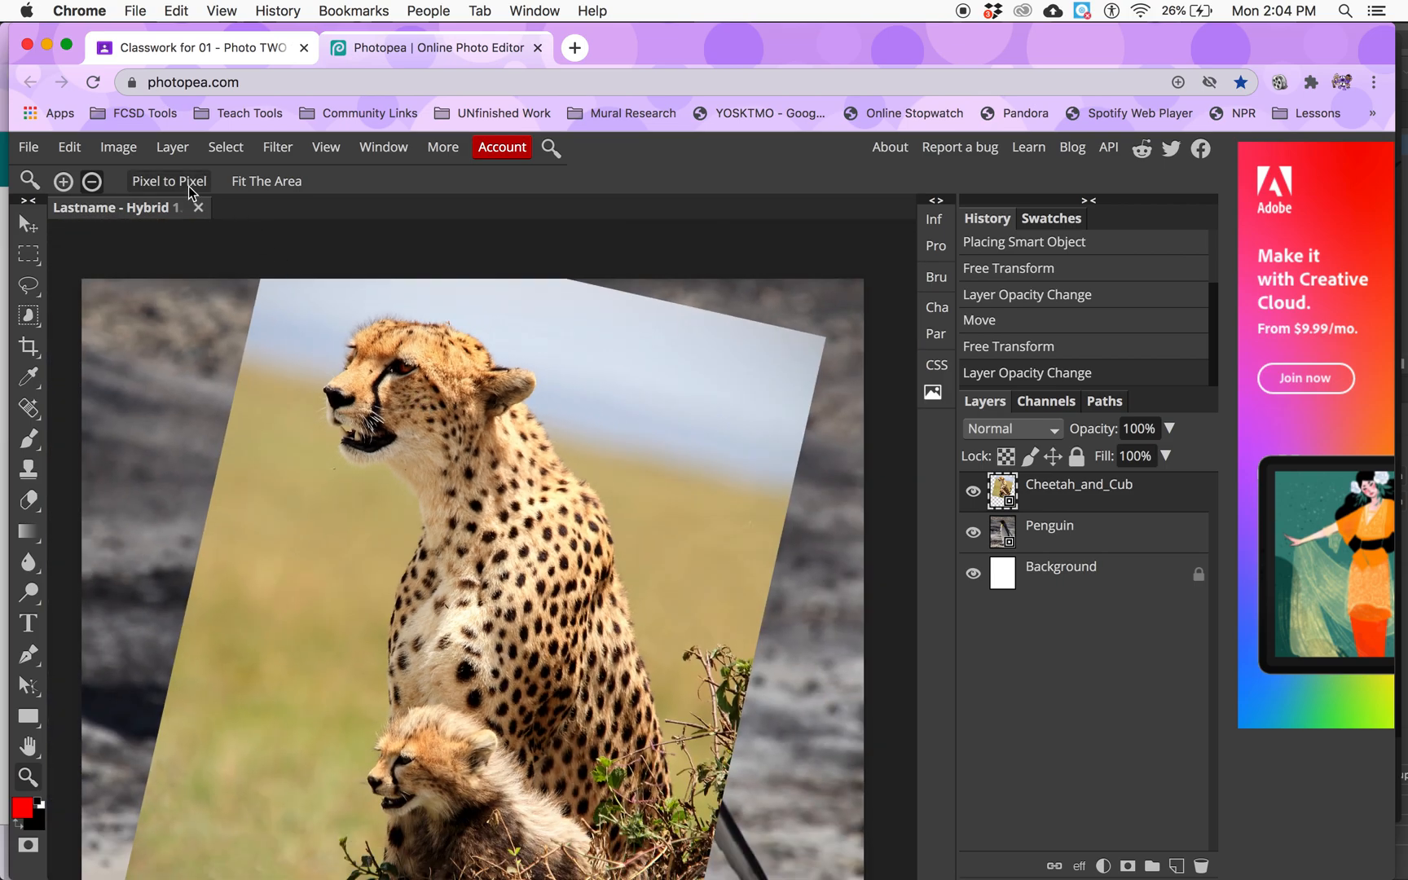
click(272, 187)
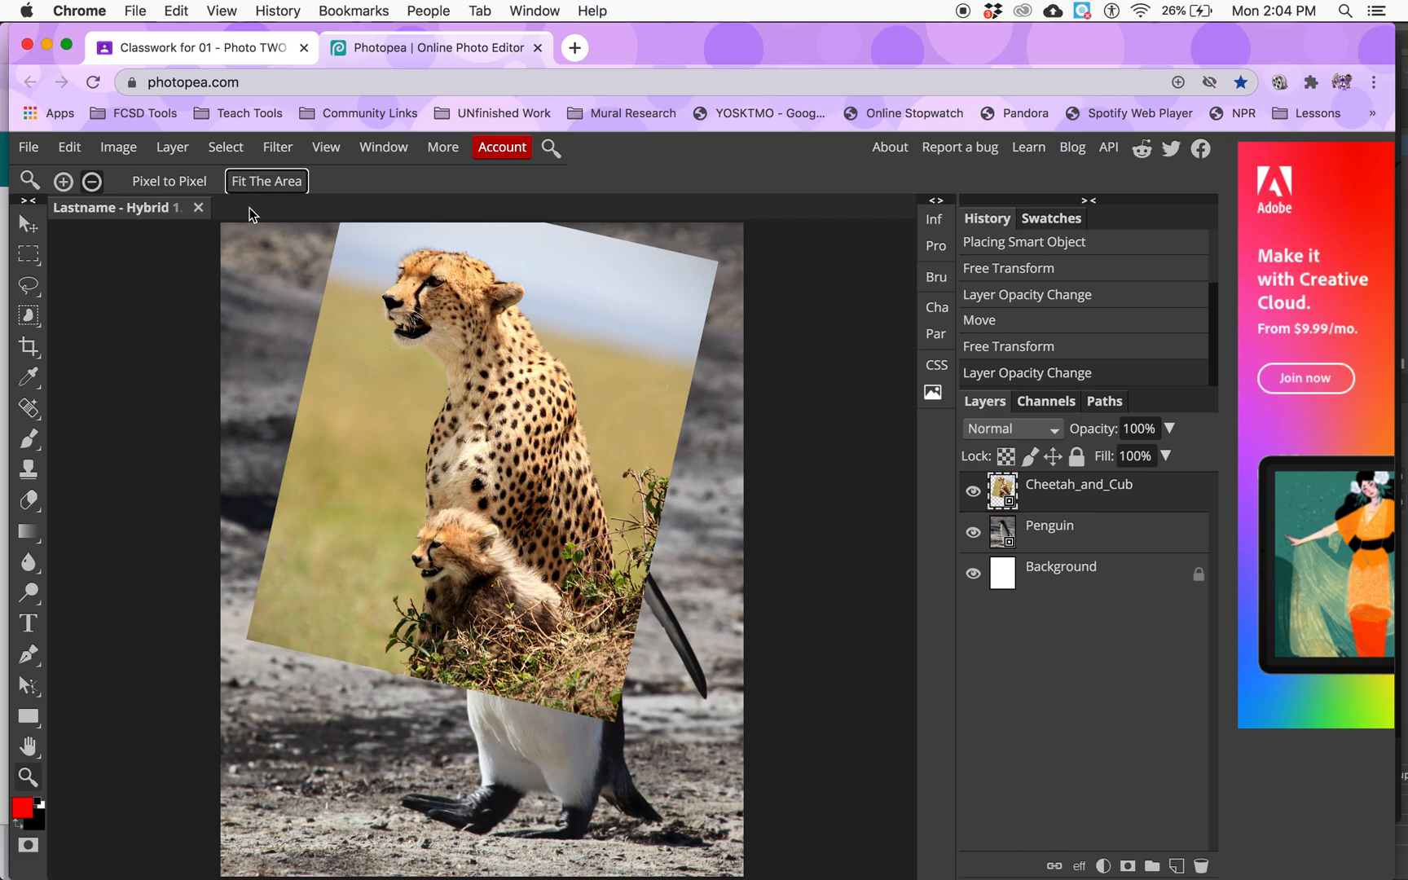
Inspect the cheetah's upper body and cub at a closer magnification, centred on the canvas
click(29, 746)
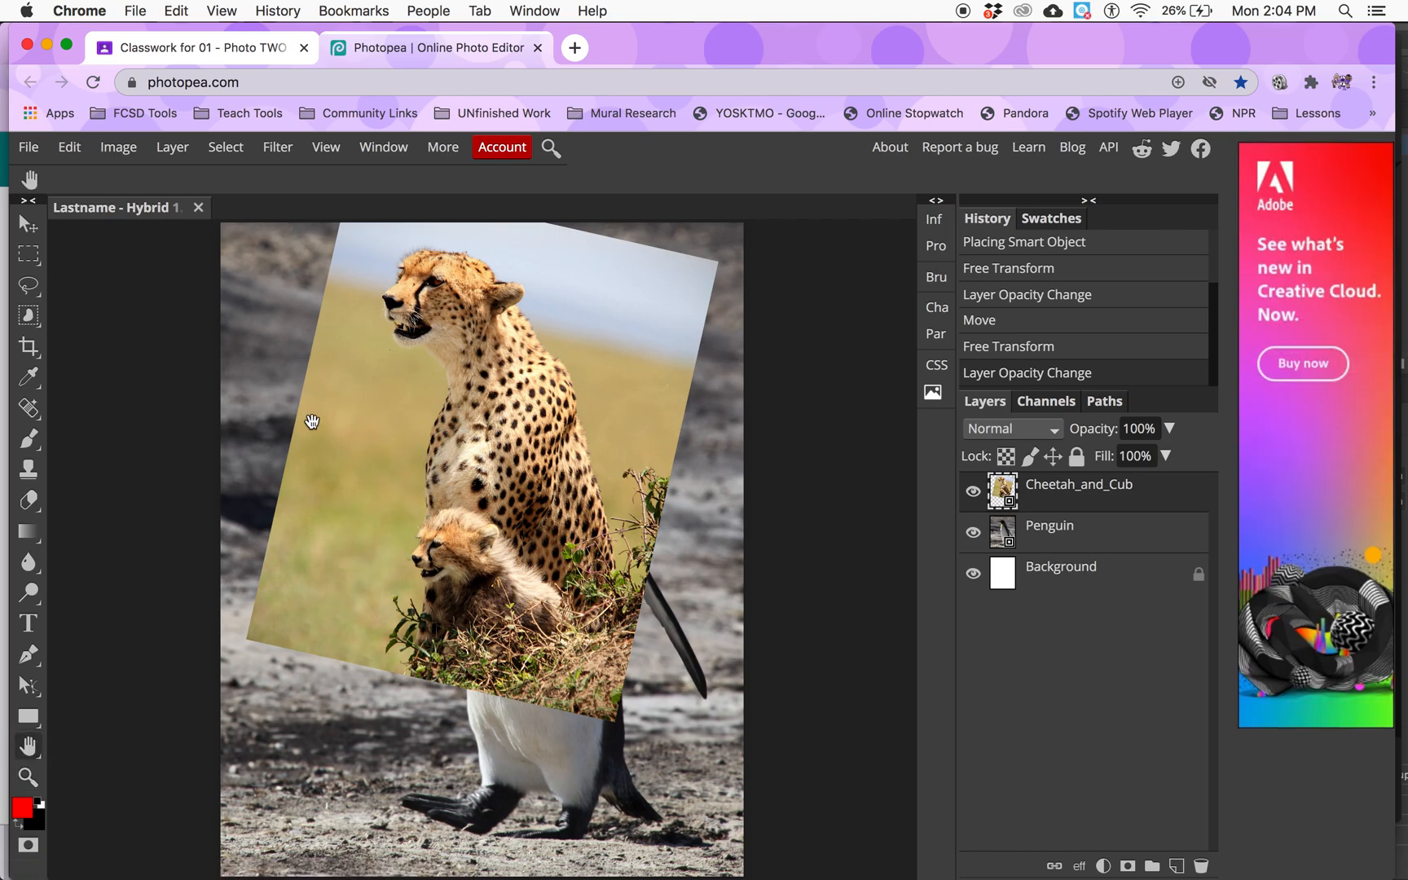
click(28, 777)
alt+click(416, 466)
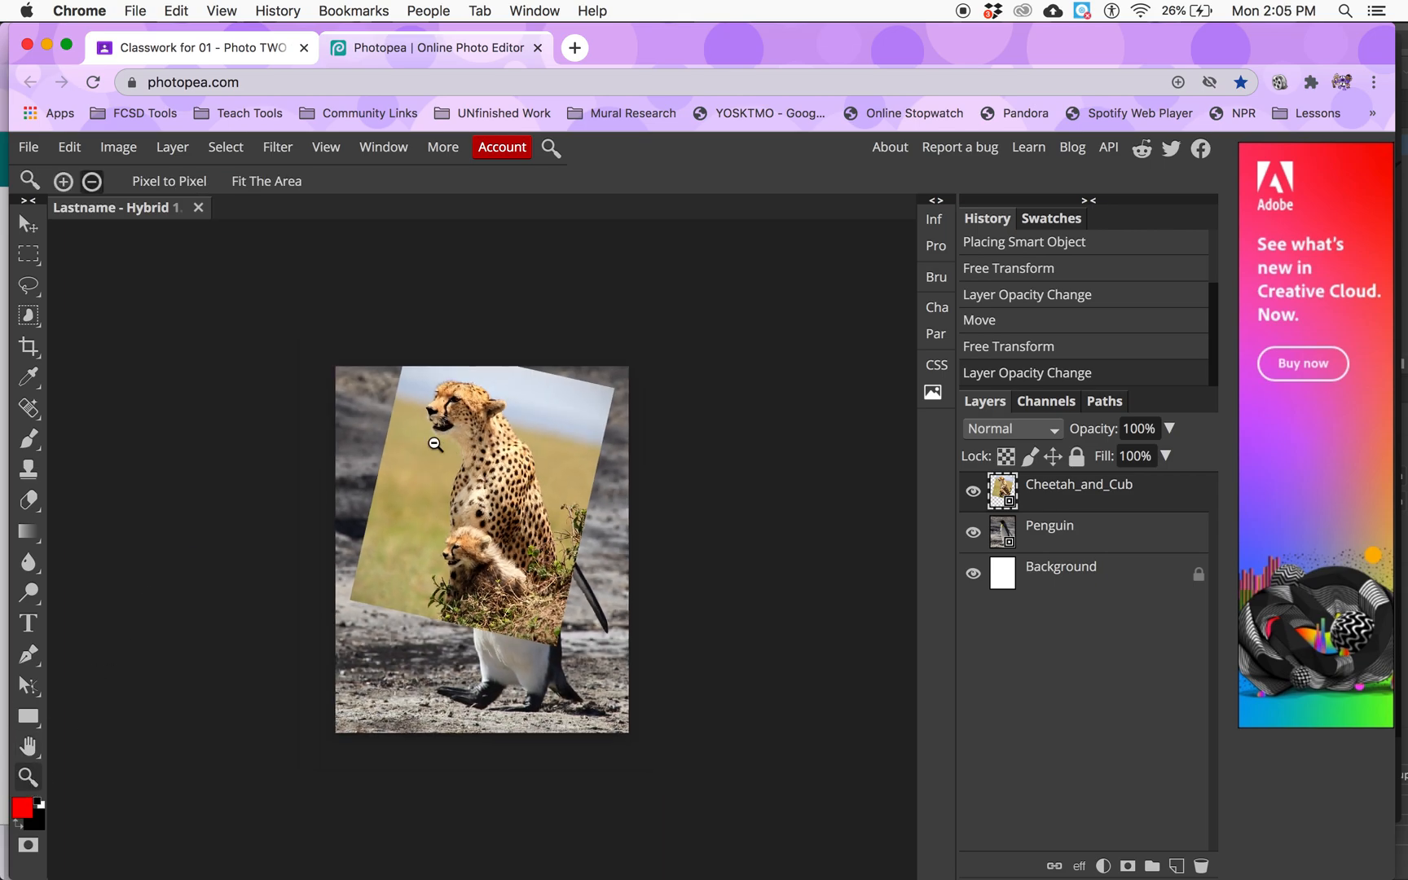
click(63, 181)
click(452, 431)
click(452, 386)
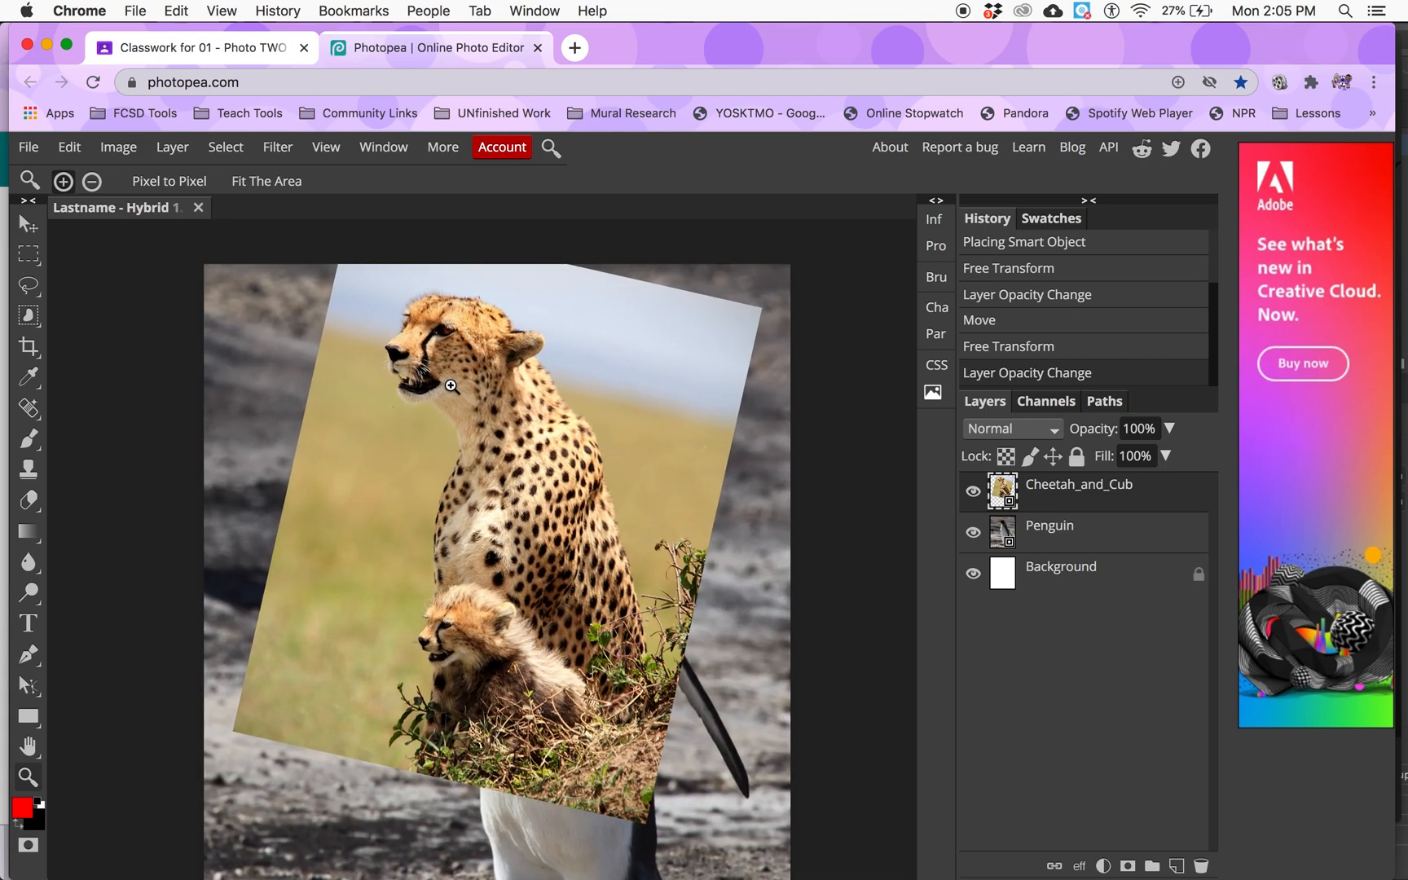
click(450, 387)
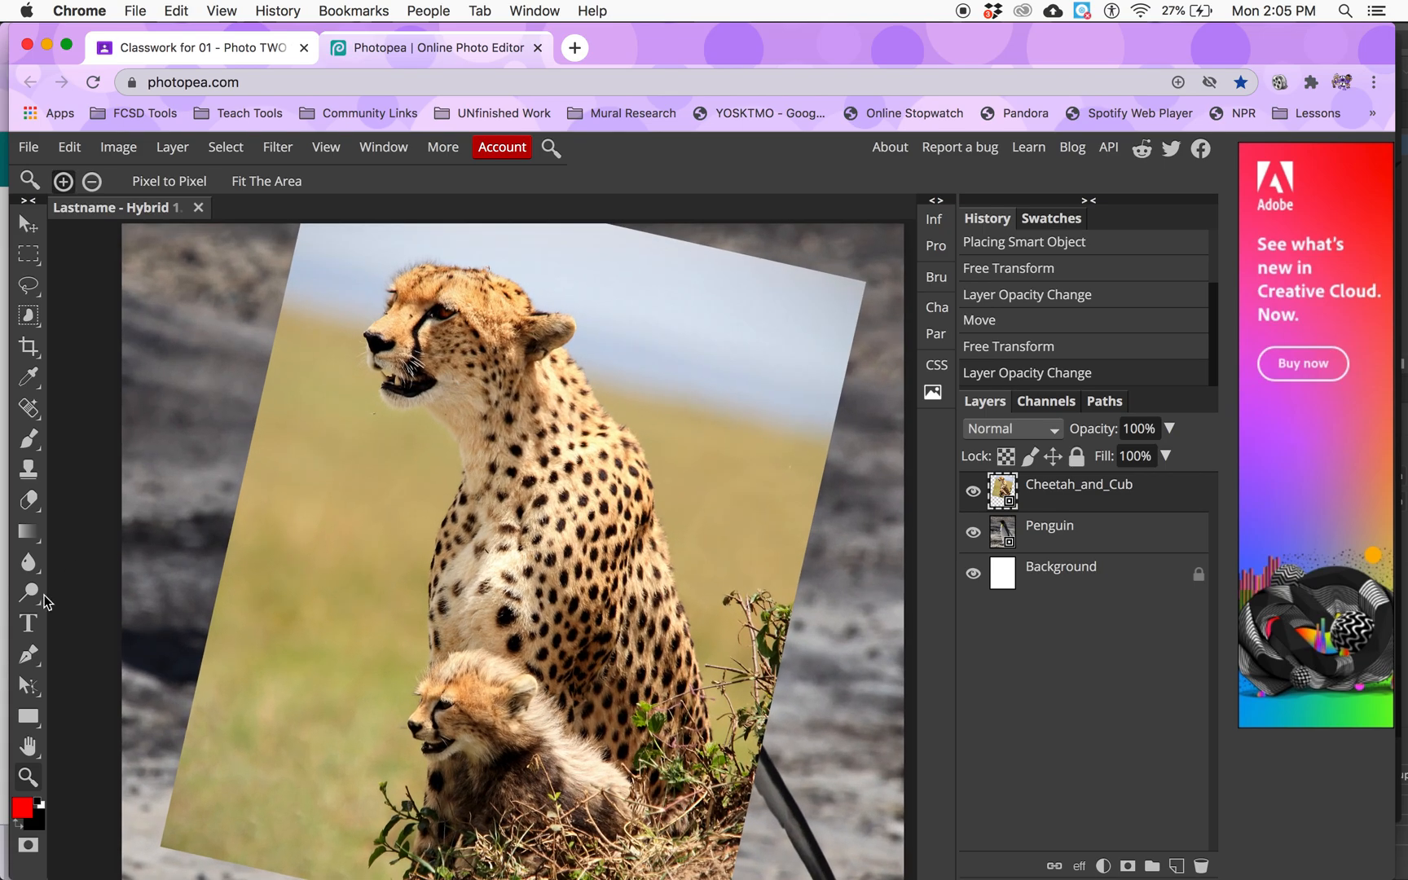
click(28, 746)
drag(420, 505, 459, 477)
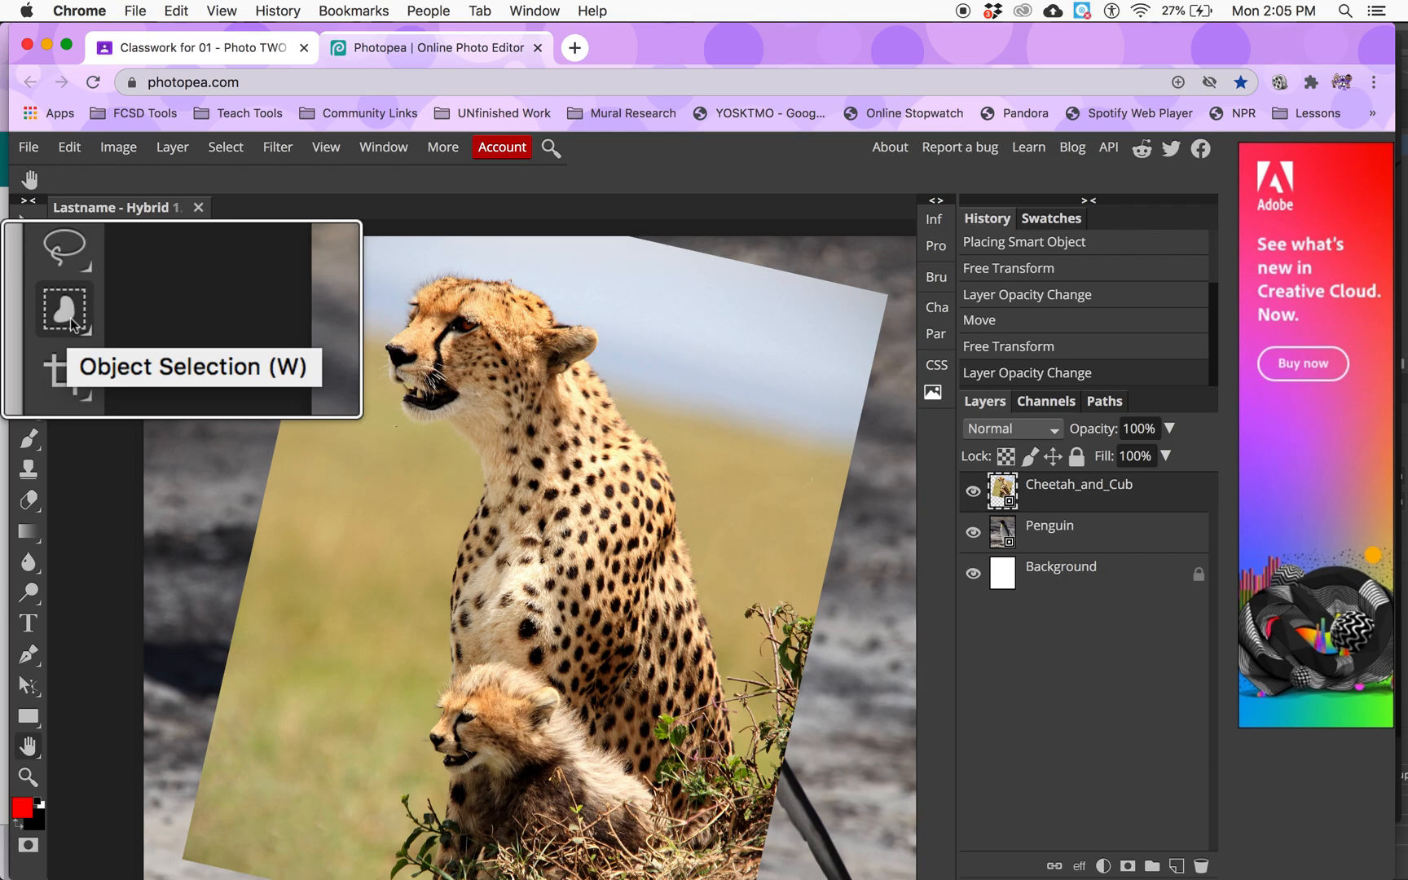
Select the cheetah's head and neck on the Cheetah_and_Cub layer with the Object Selection tool
click(31, 318)
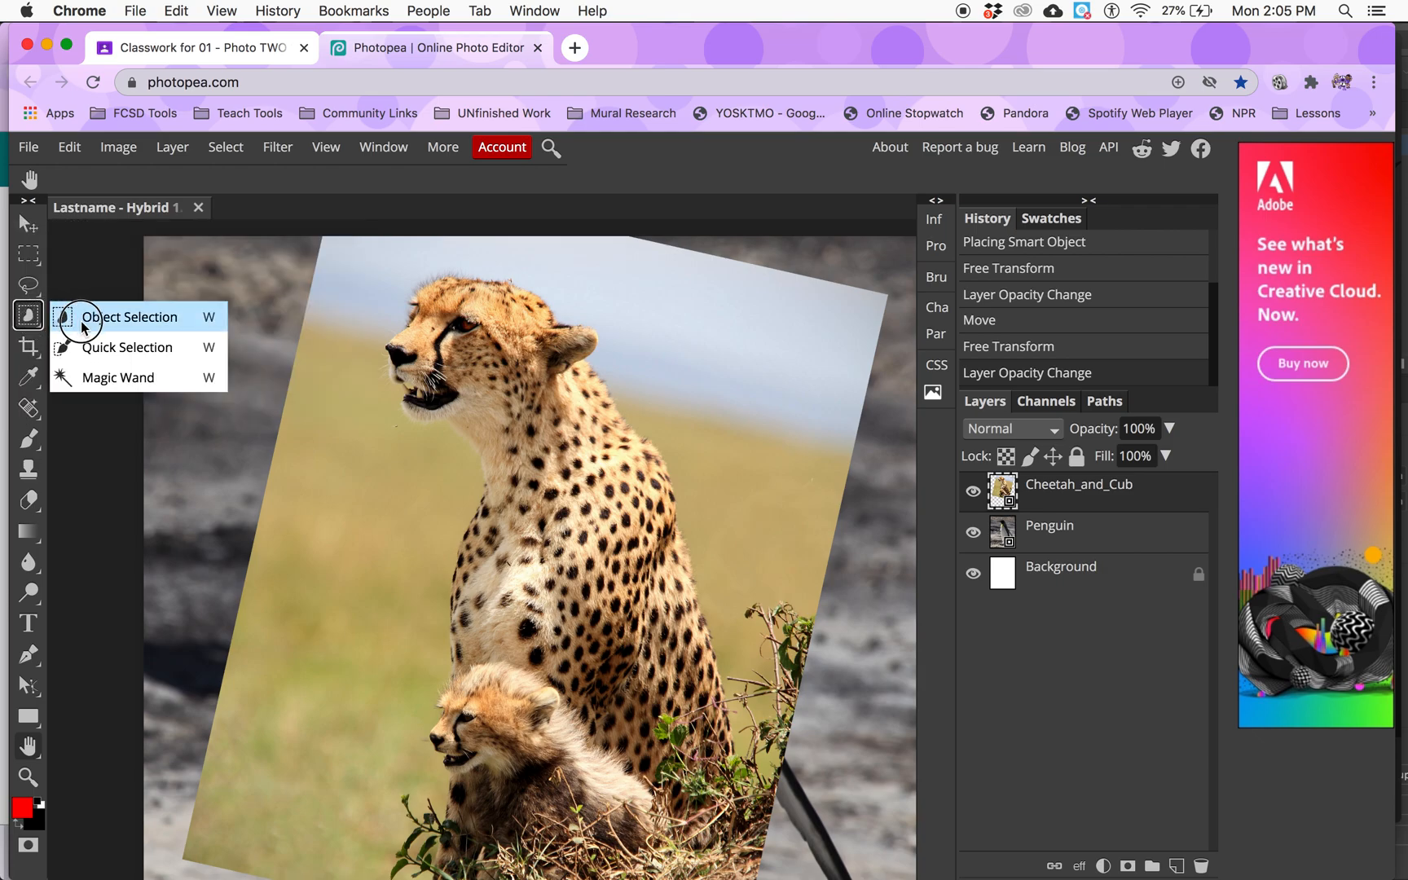
click(33, 323)
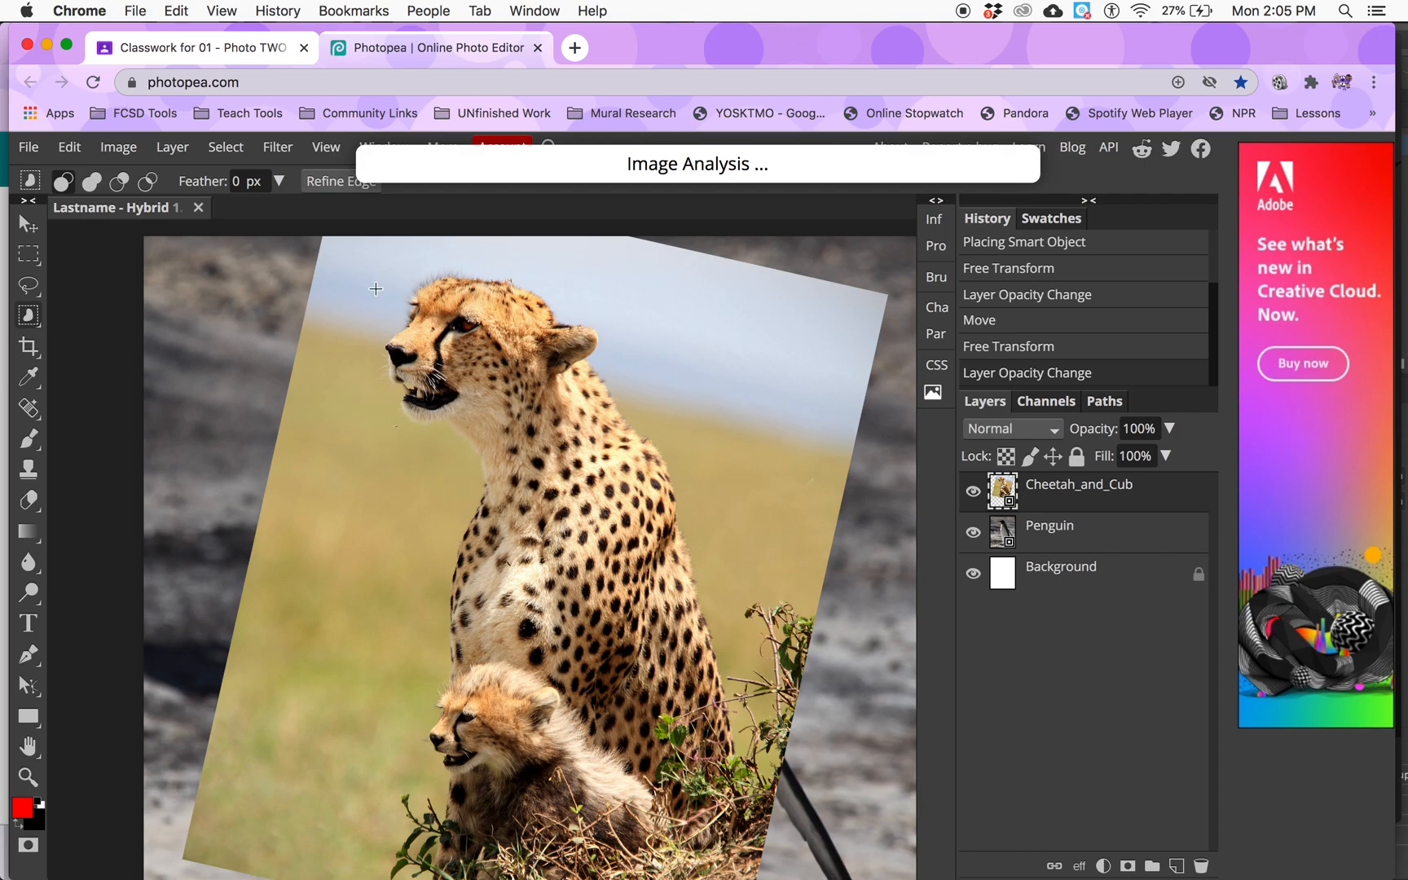
drag(356, 252, 631, 491)
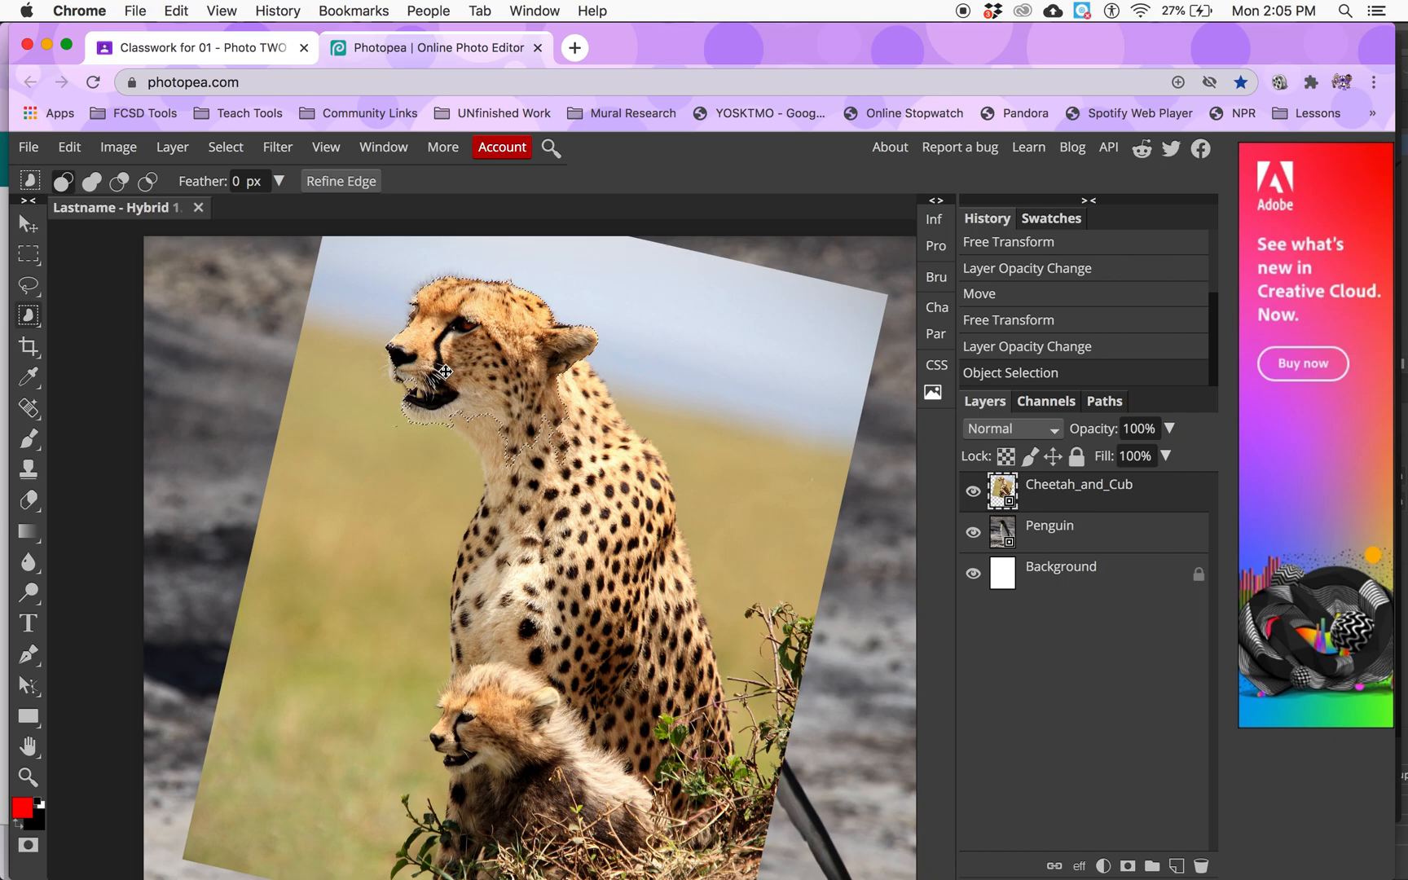
Rasterize the Cheetah_and_Cub layer and use Quick Selection in add mode to add the cheetah's muzzle to the selection
click(31, 317)
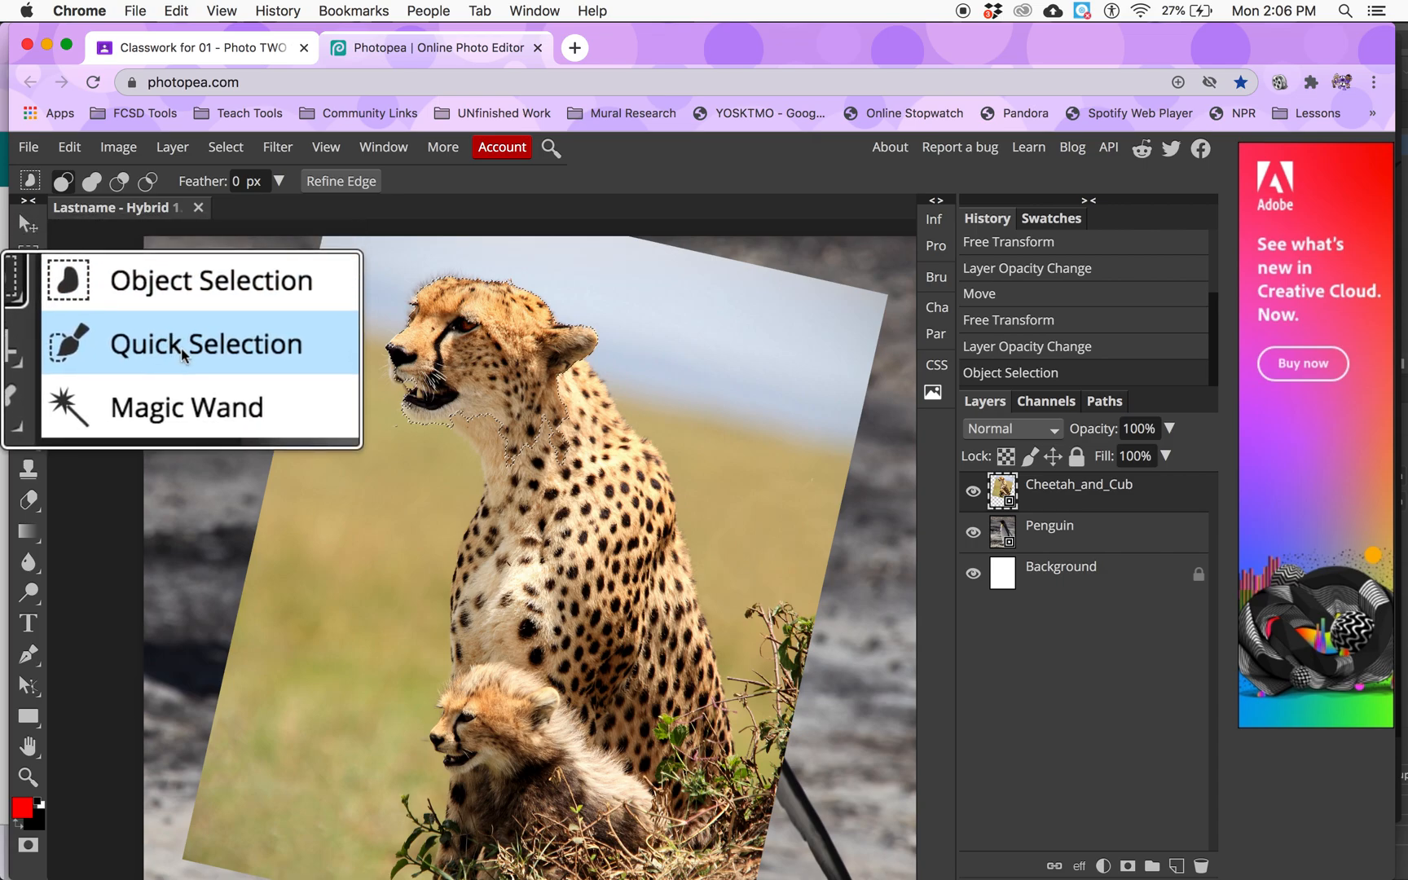
click(119, 350)
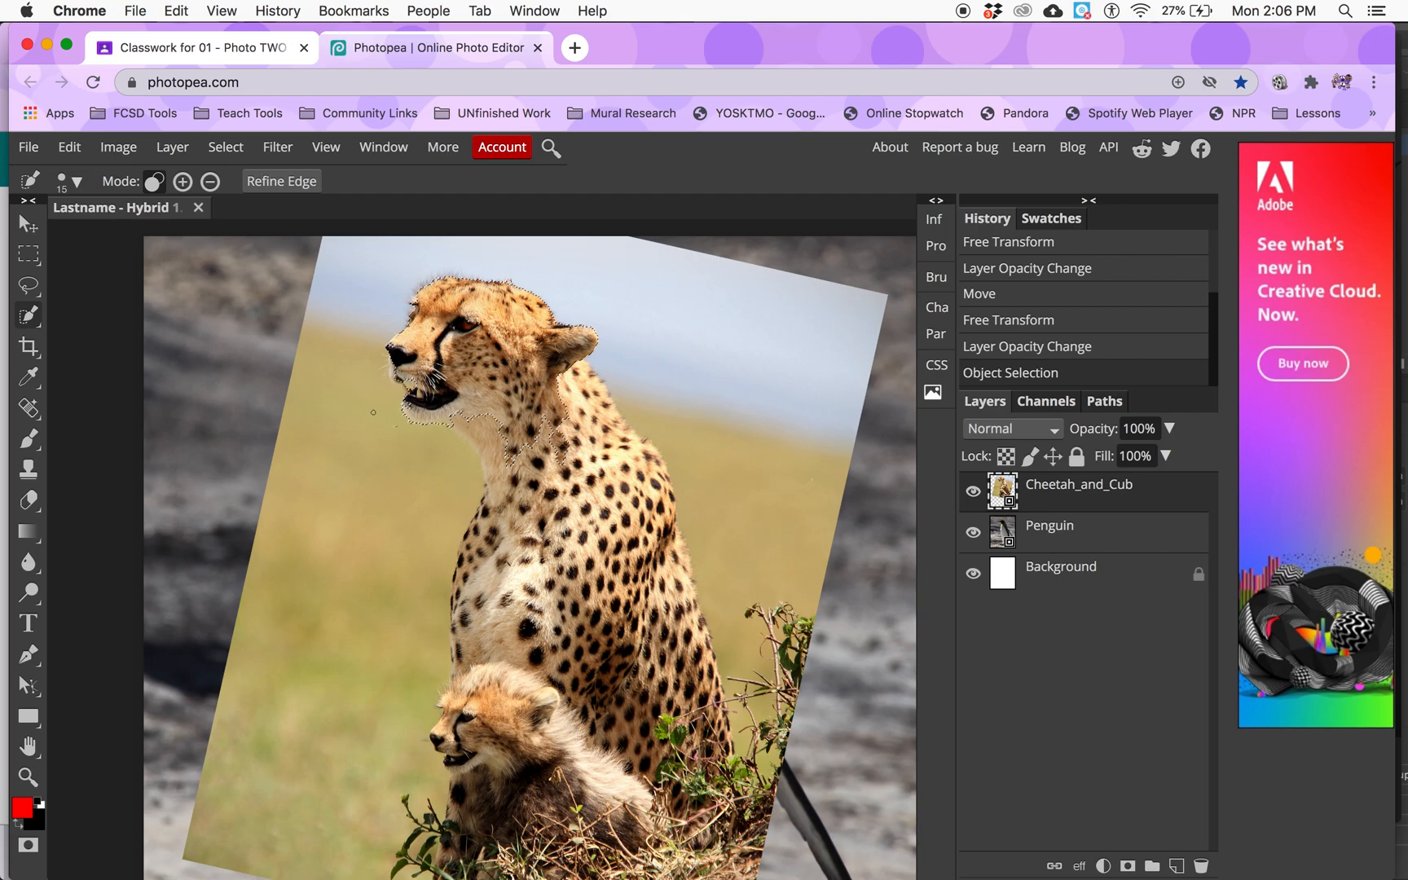
key(ctrl+alt)
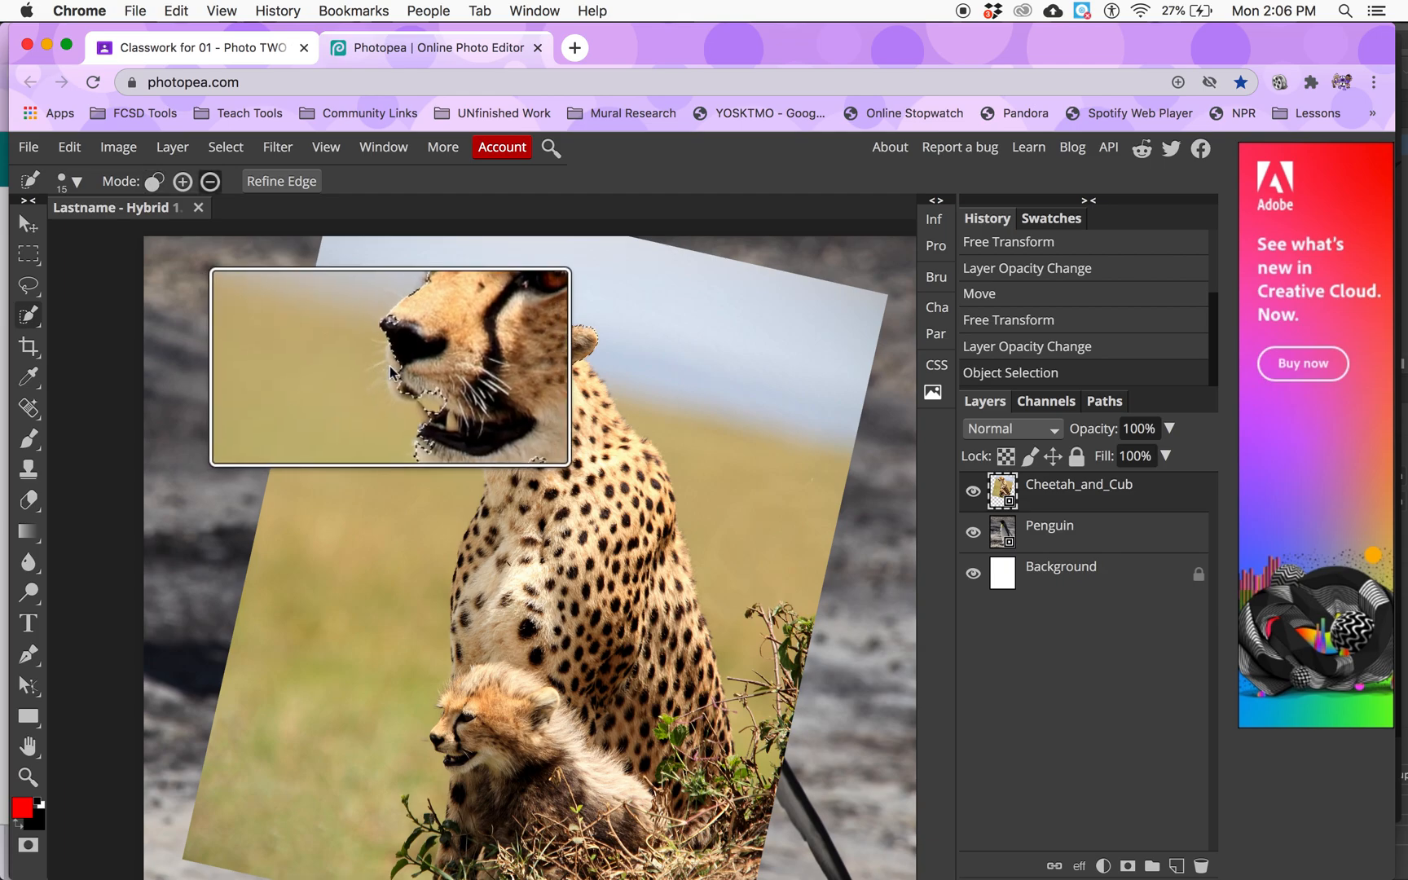
key(ctrl+alt+shift)
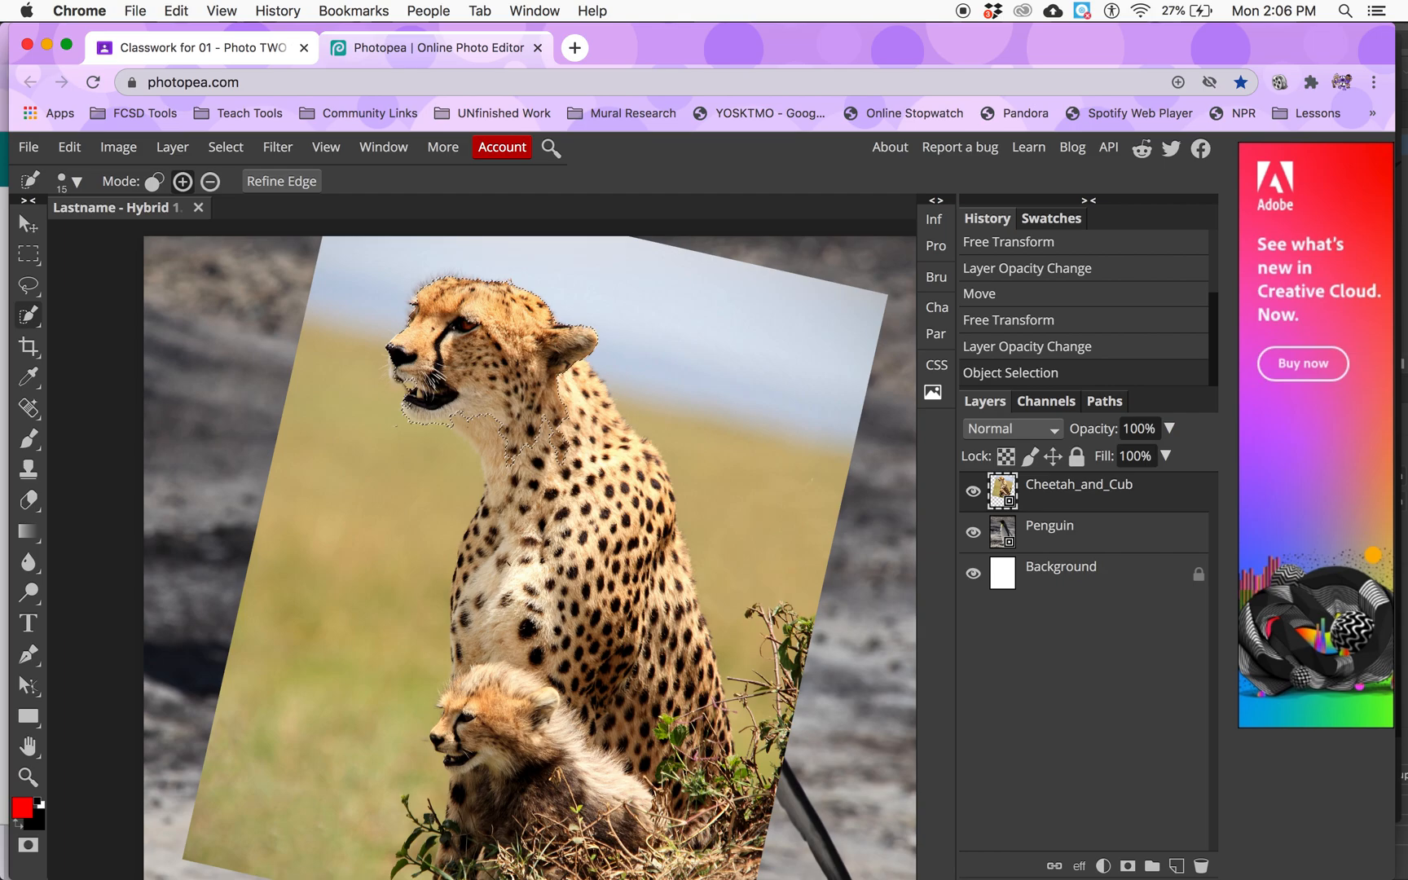
scroll(429, 274, up, 10)
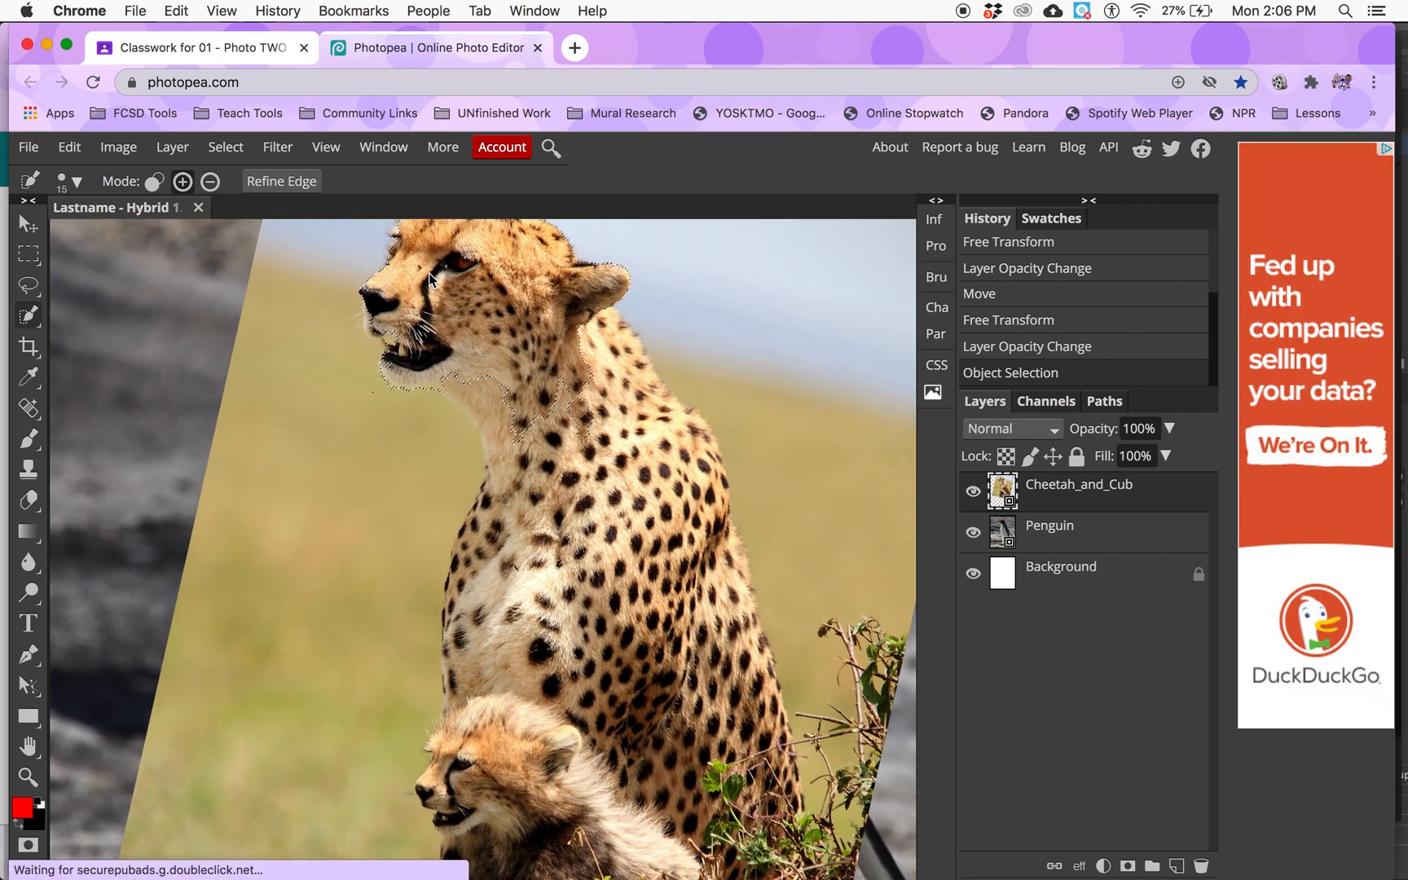
scroll(482, 479, up, 10)
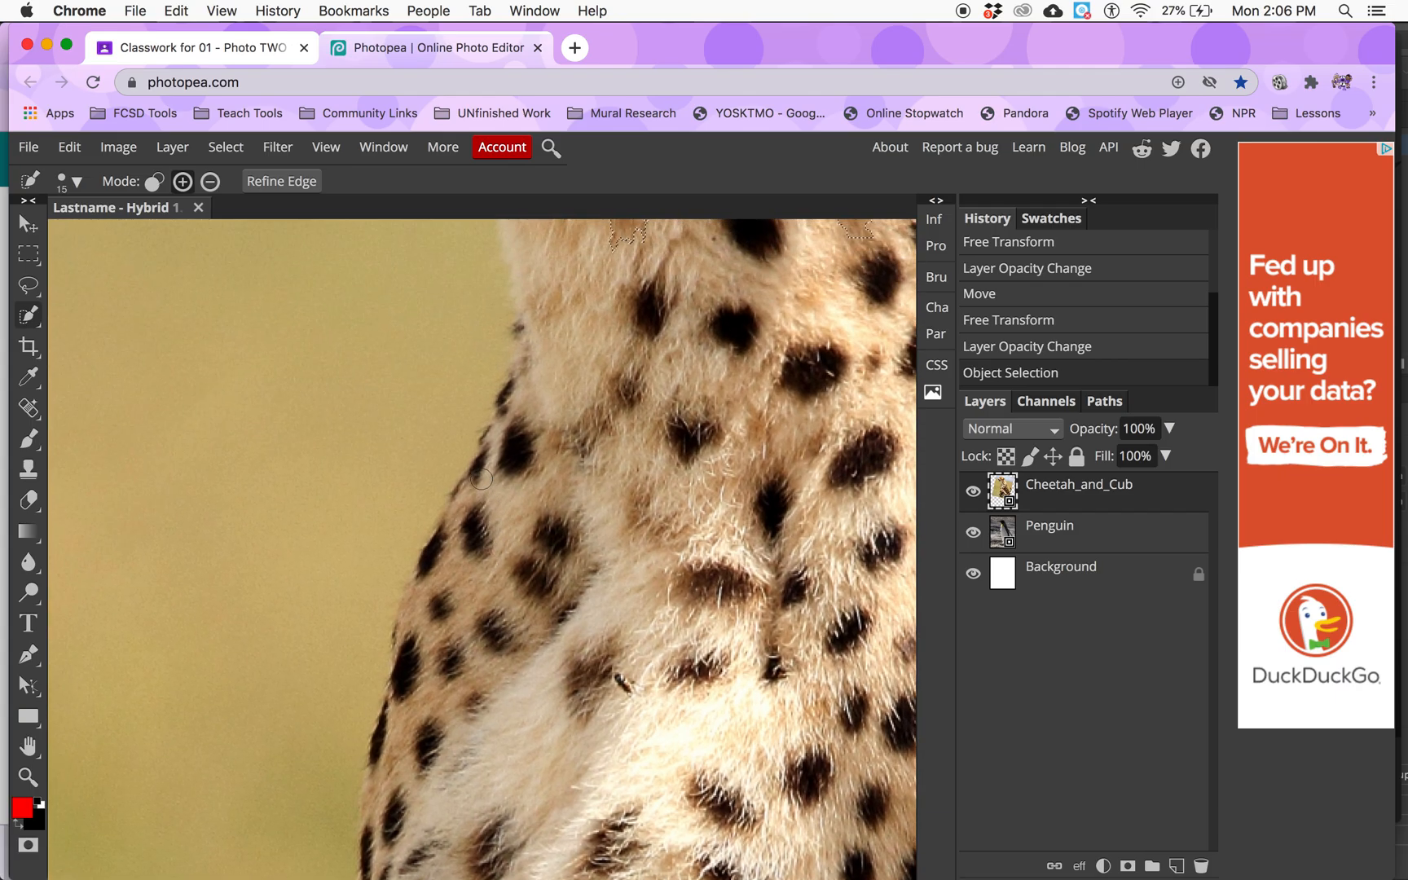
scroll(481, 479, up, 10)
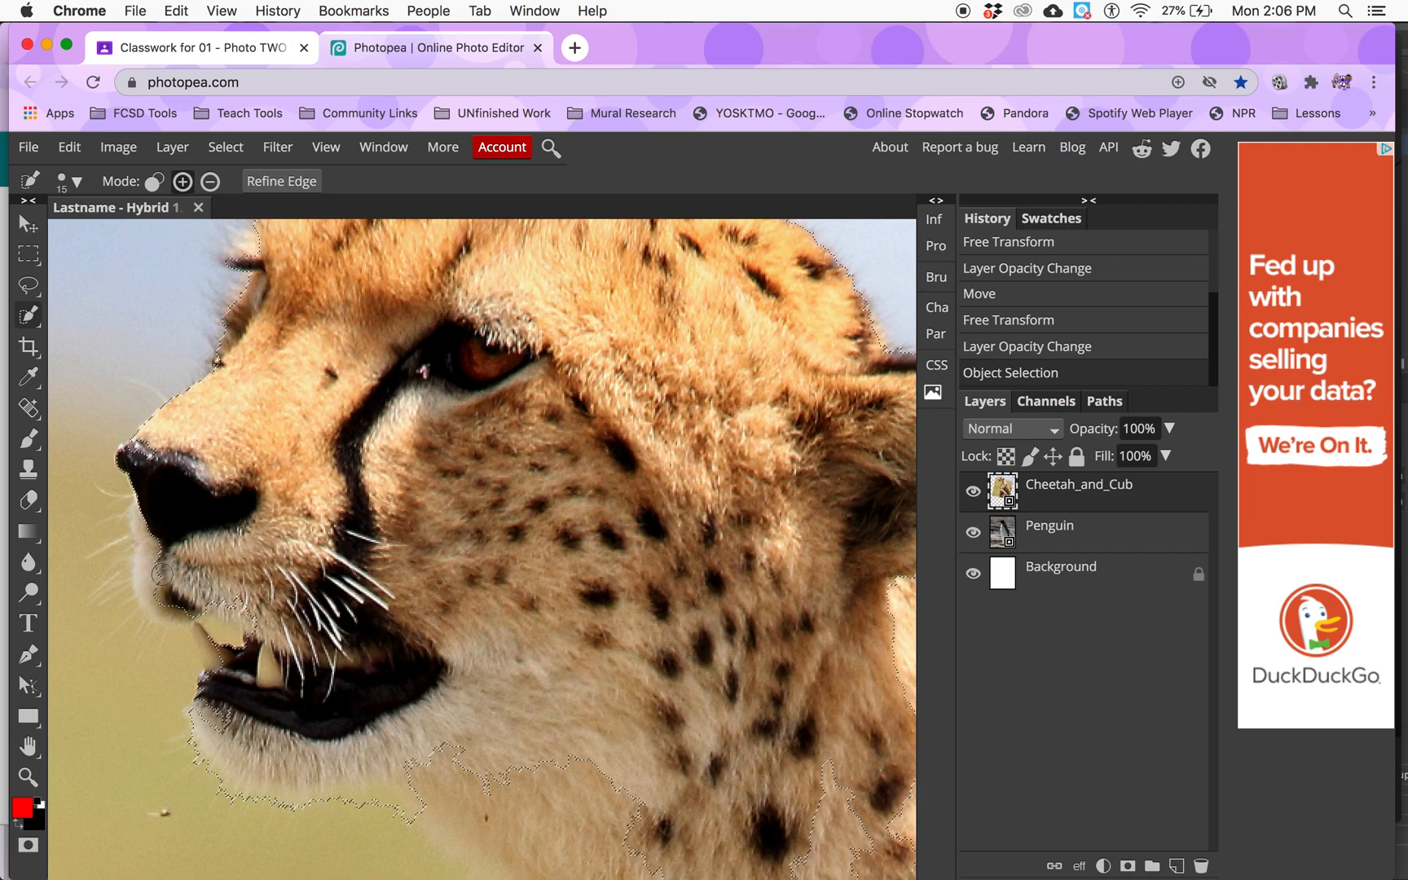
click(157, 585)
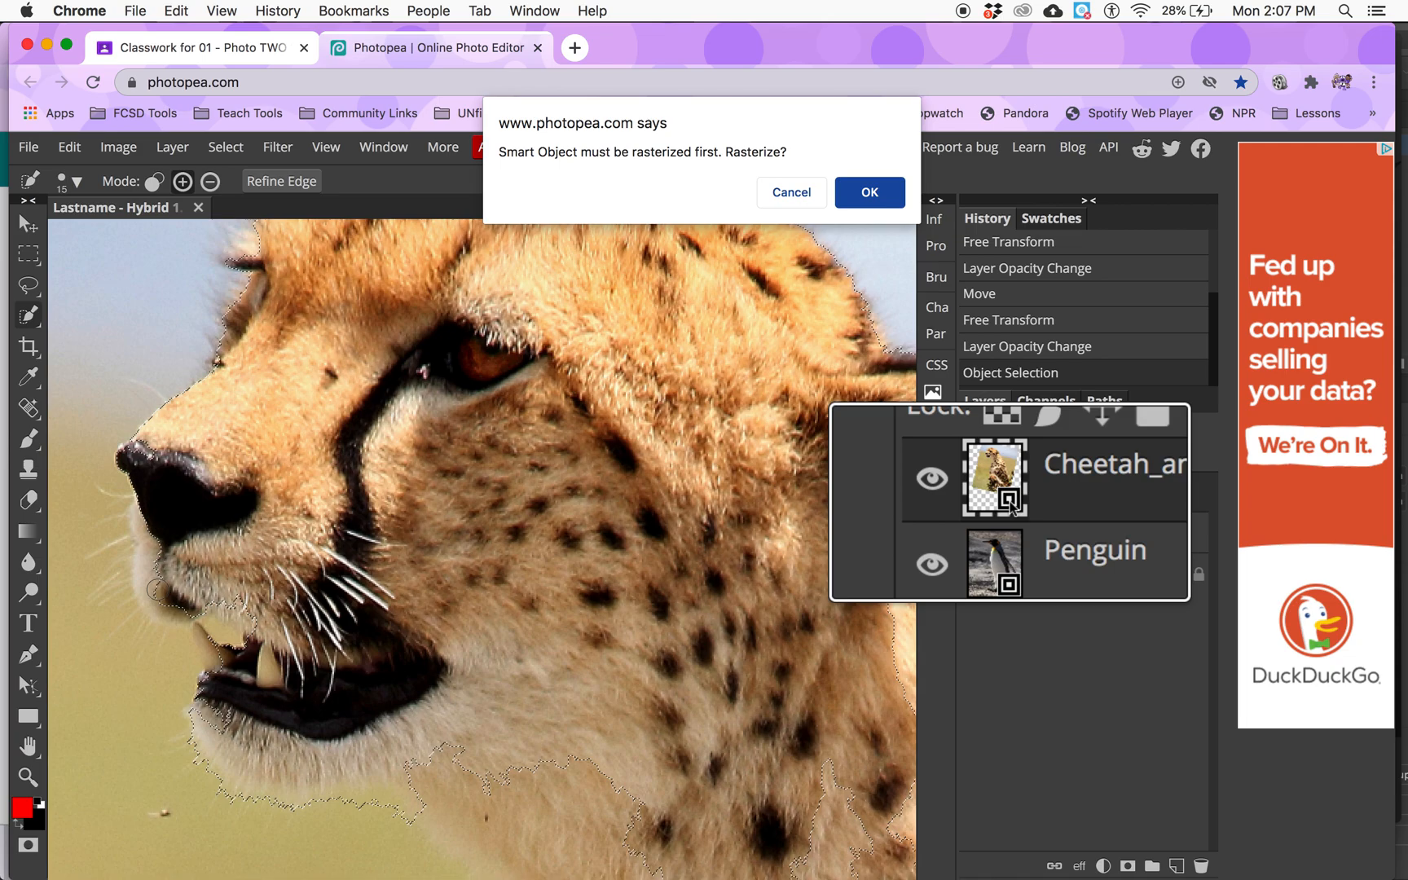
click(870, 196)
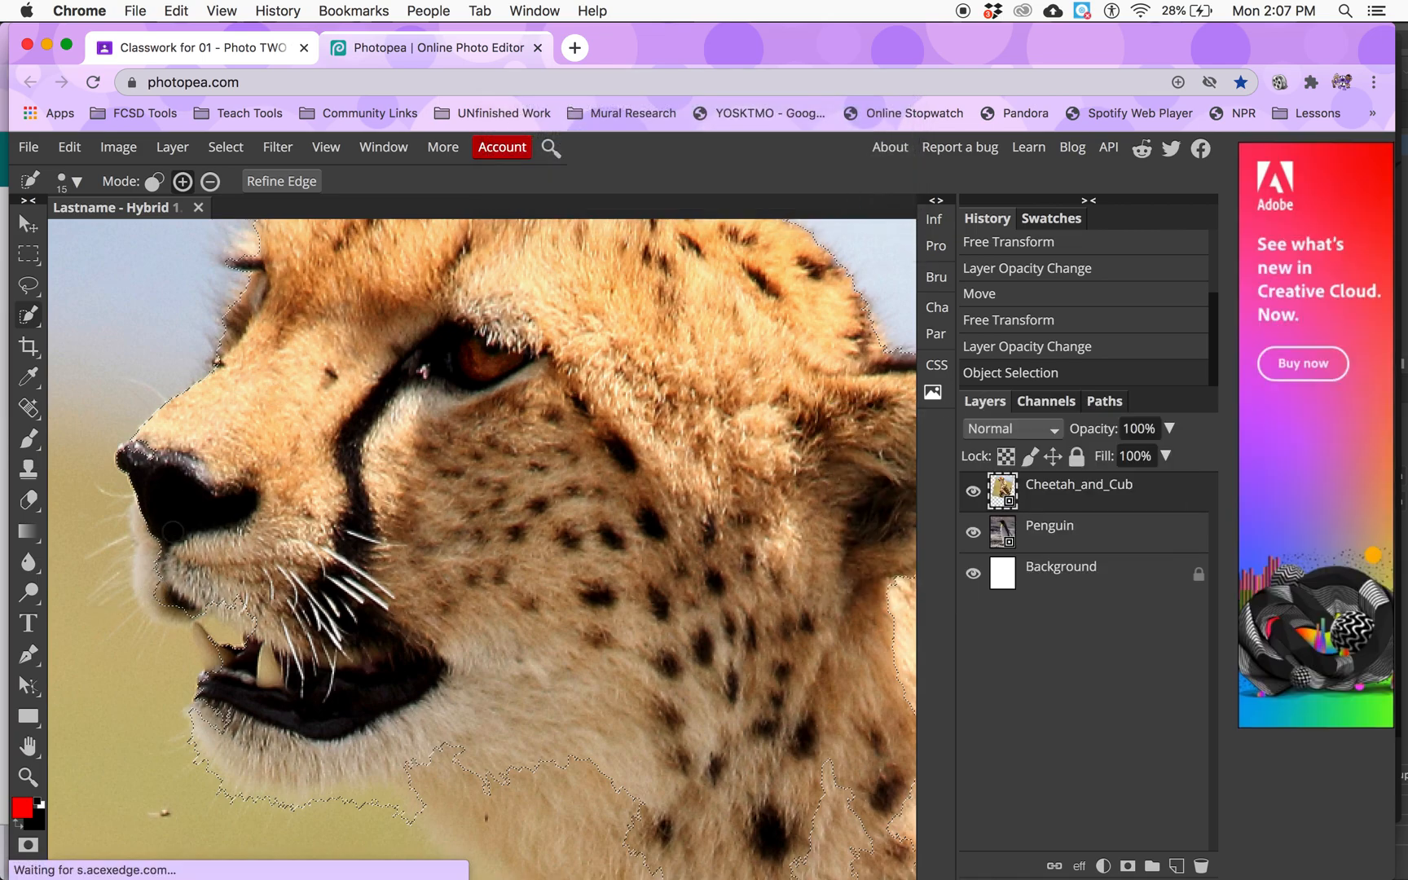
mouse_move(151, 553)
mouse_down()
mouse_move(160, 592)
mouse_move(186, 601)
mouse_up()
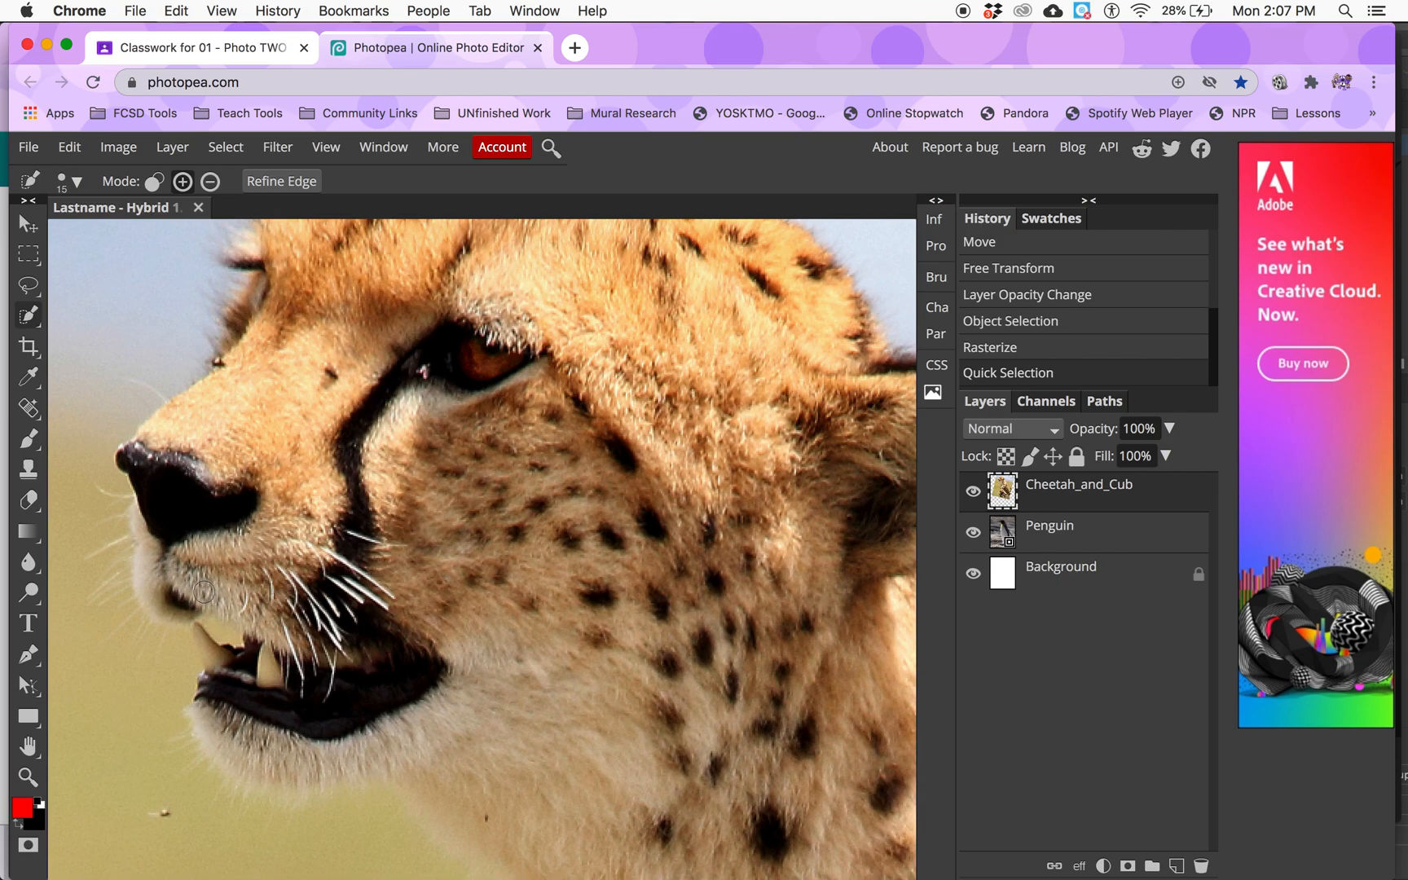
Examine the selection outline around the cheetah photo from its upper edge down to the penguin's body
key(super+minus)
key(super+minus)
key(super+minus)
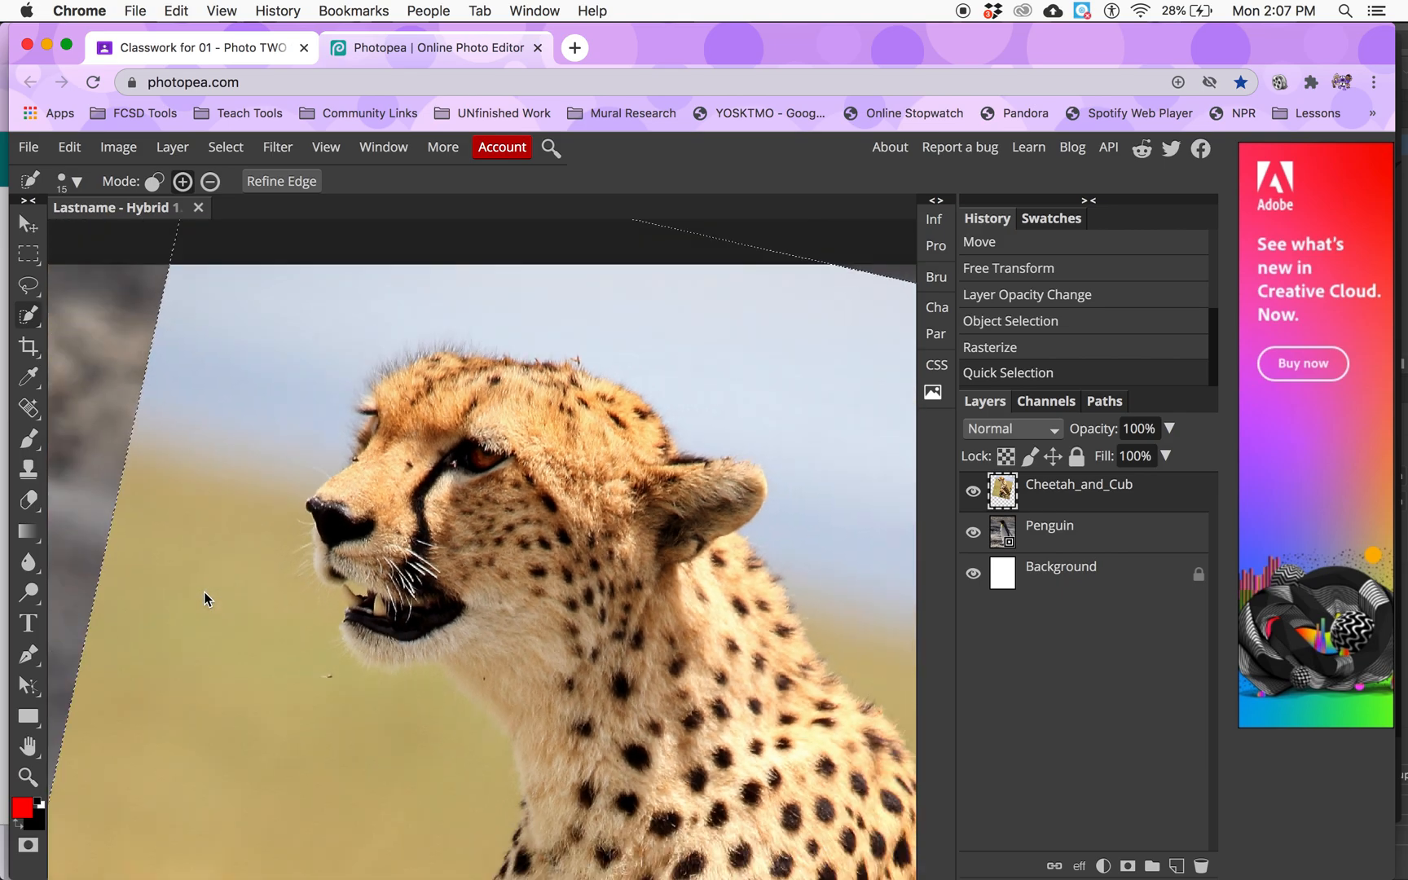
scroll(349, 569, down, 5)
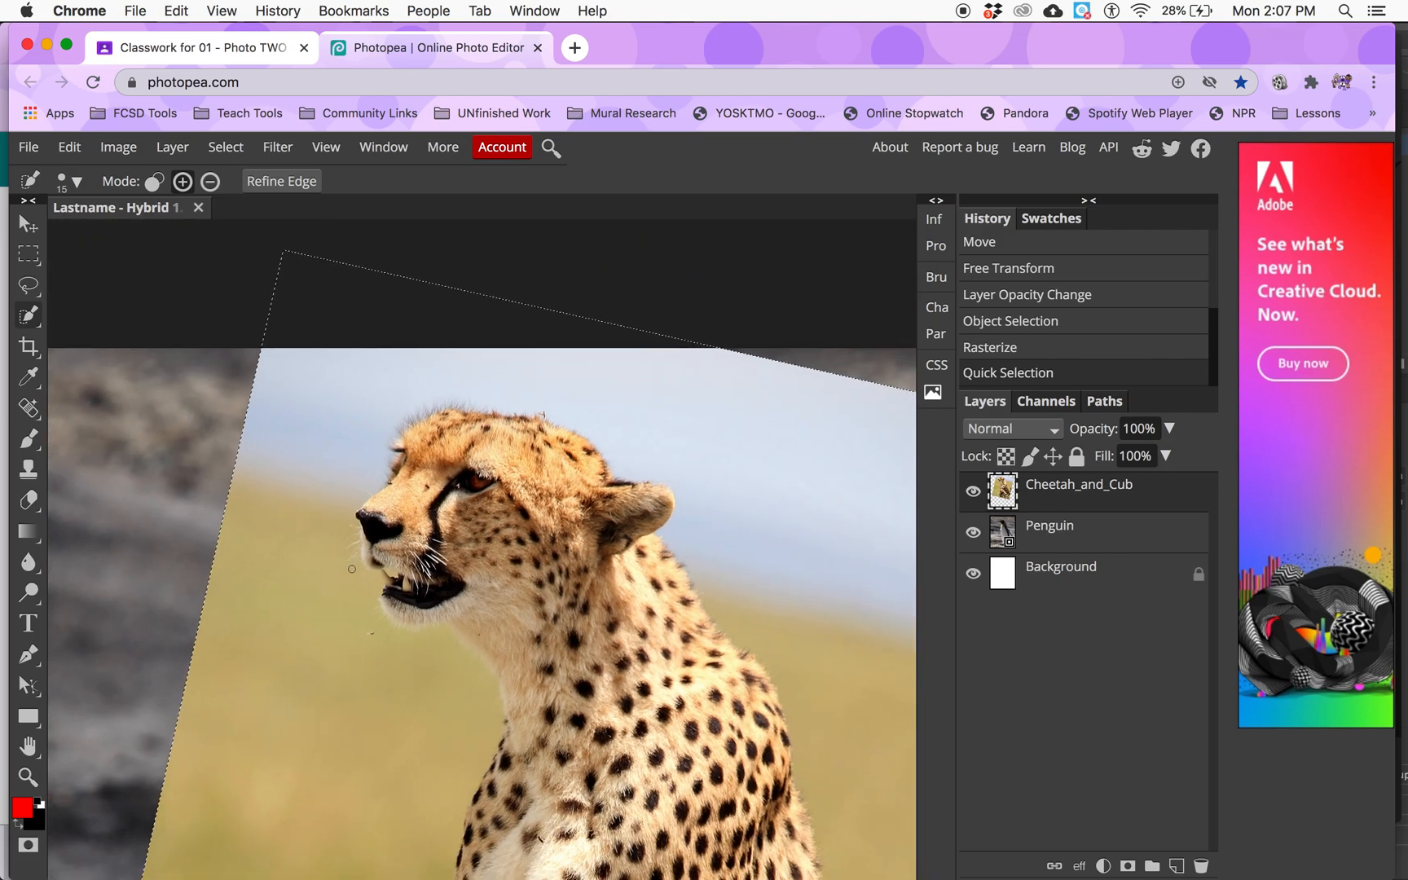
scroll(352, 569, down, 8)
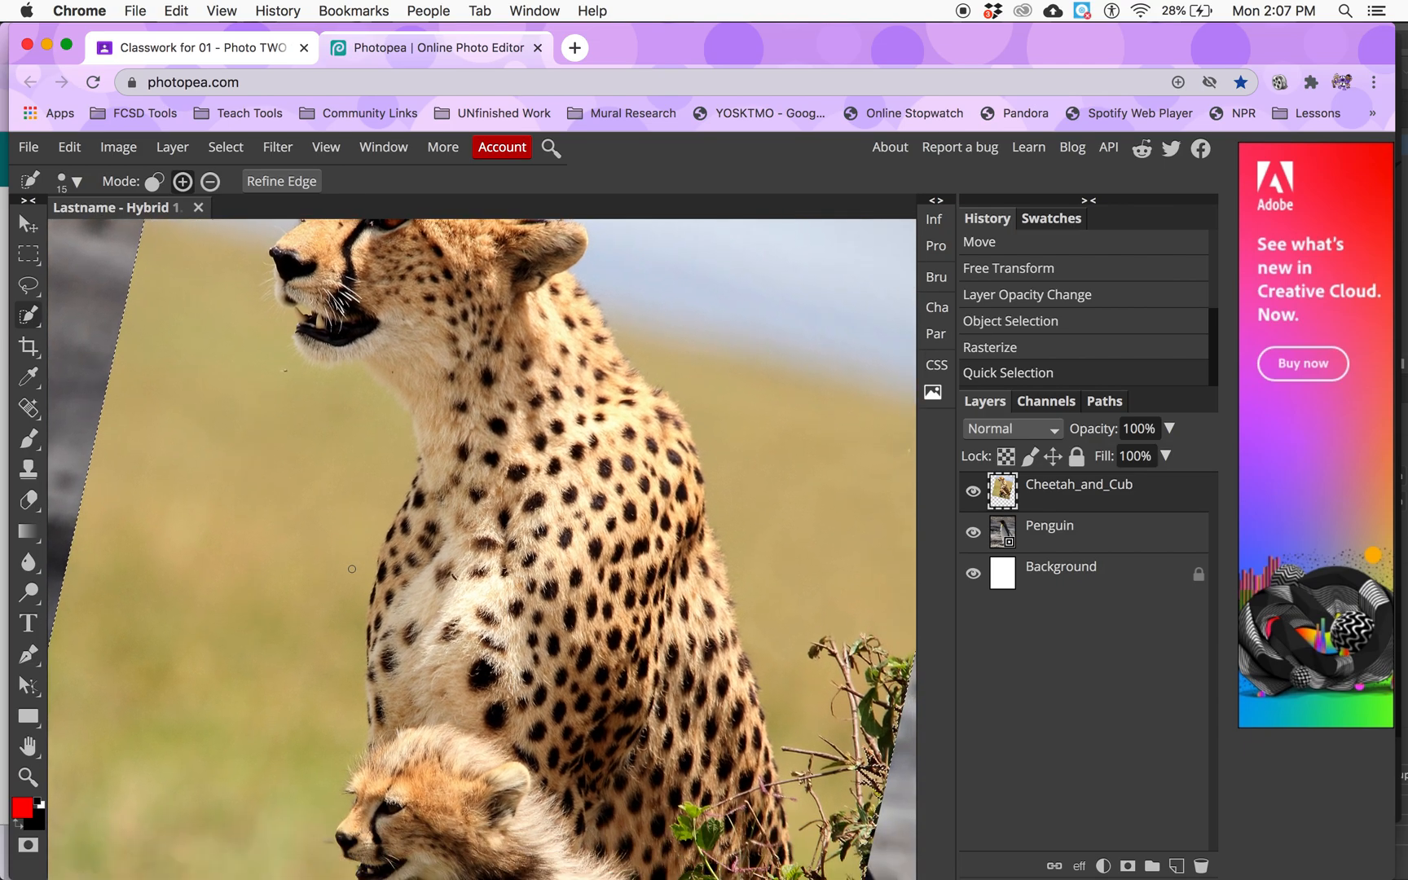
scroll(352, 568, down, 1)
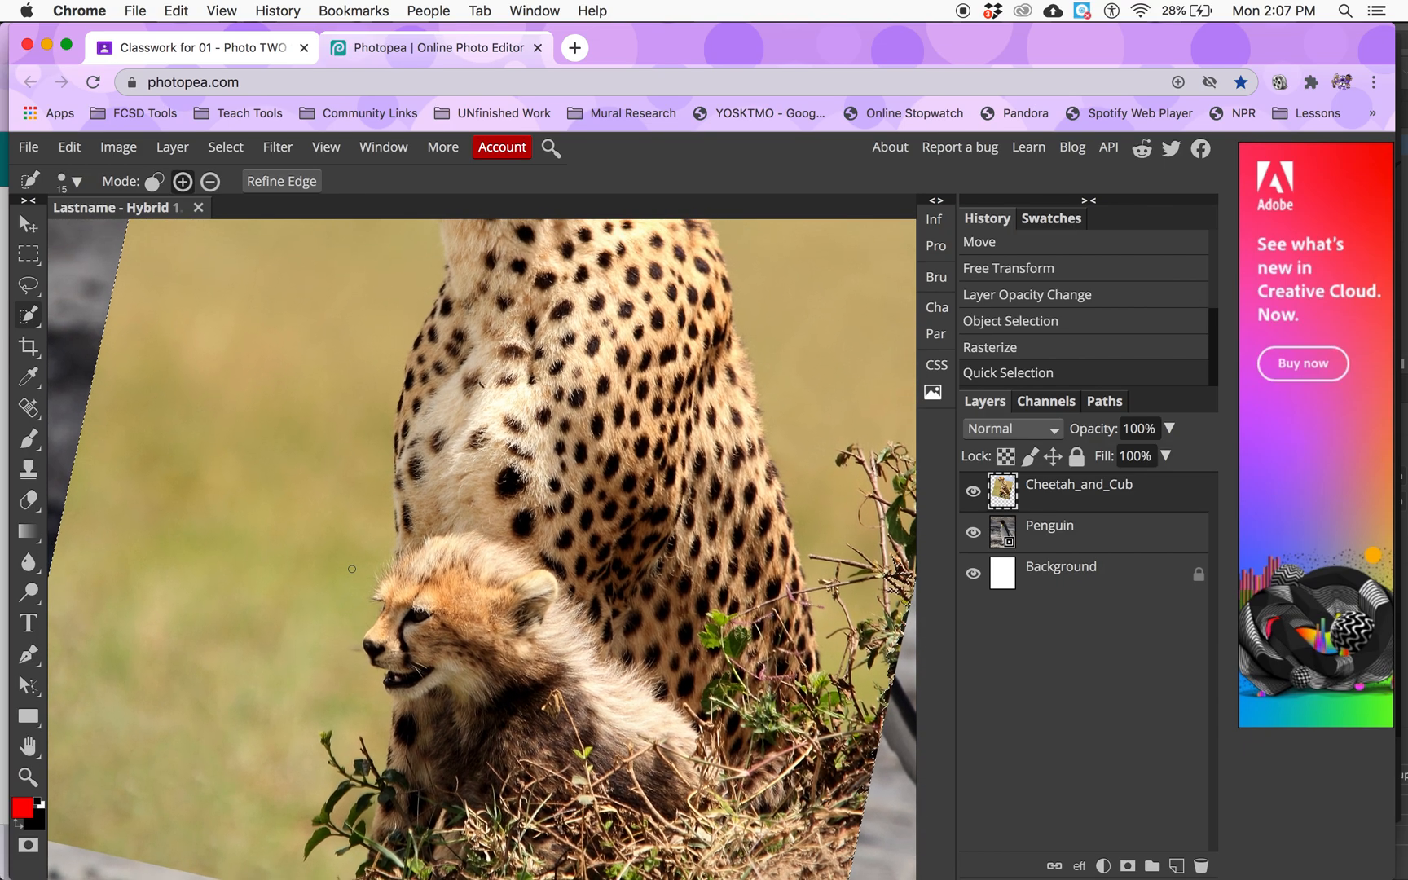
scroll(352, 570, up, 4)
scroll(352, 574, down, 3)
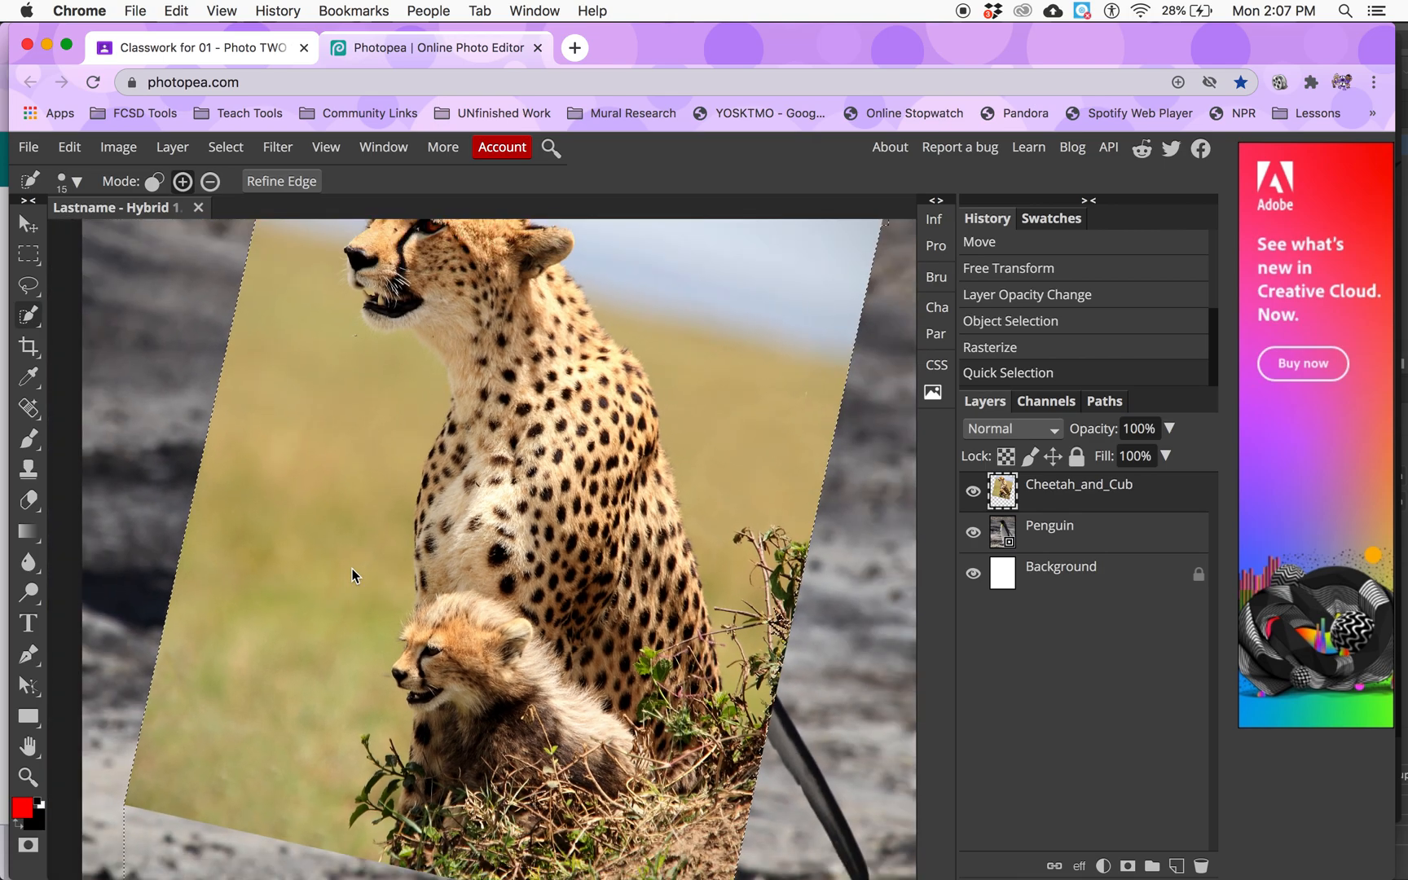
scroll(352, 568, down, 5)
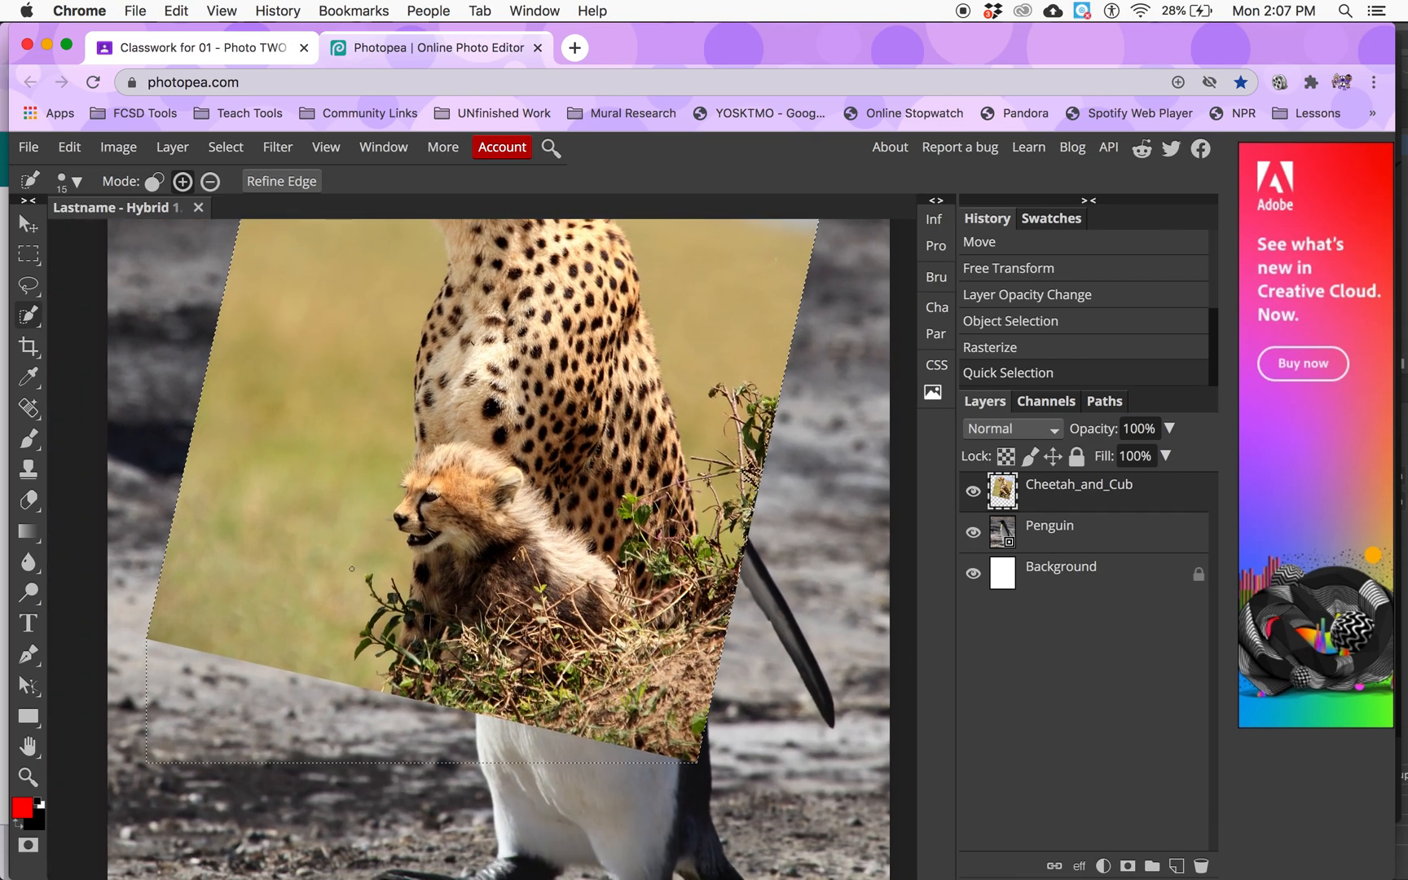
scroll(352, 568, up, 2)
scroll(352, 568, up, 3)
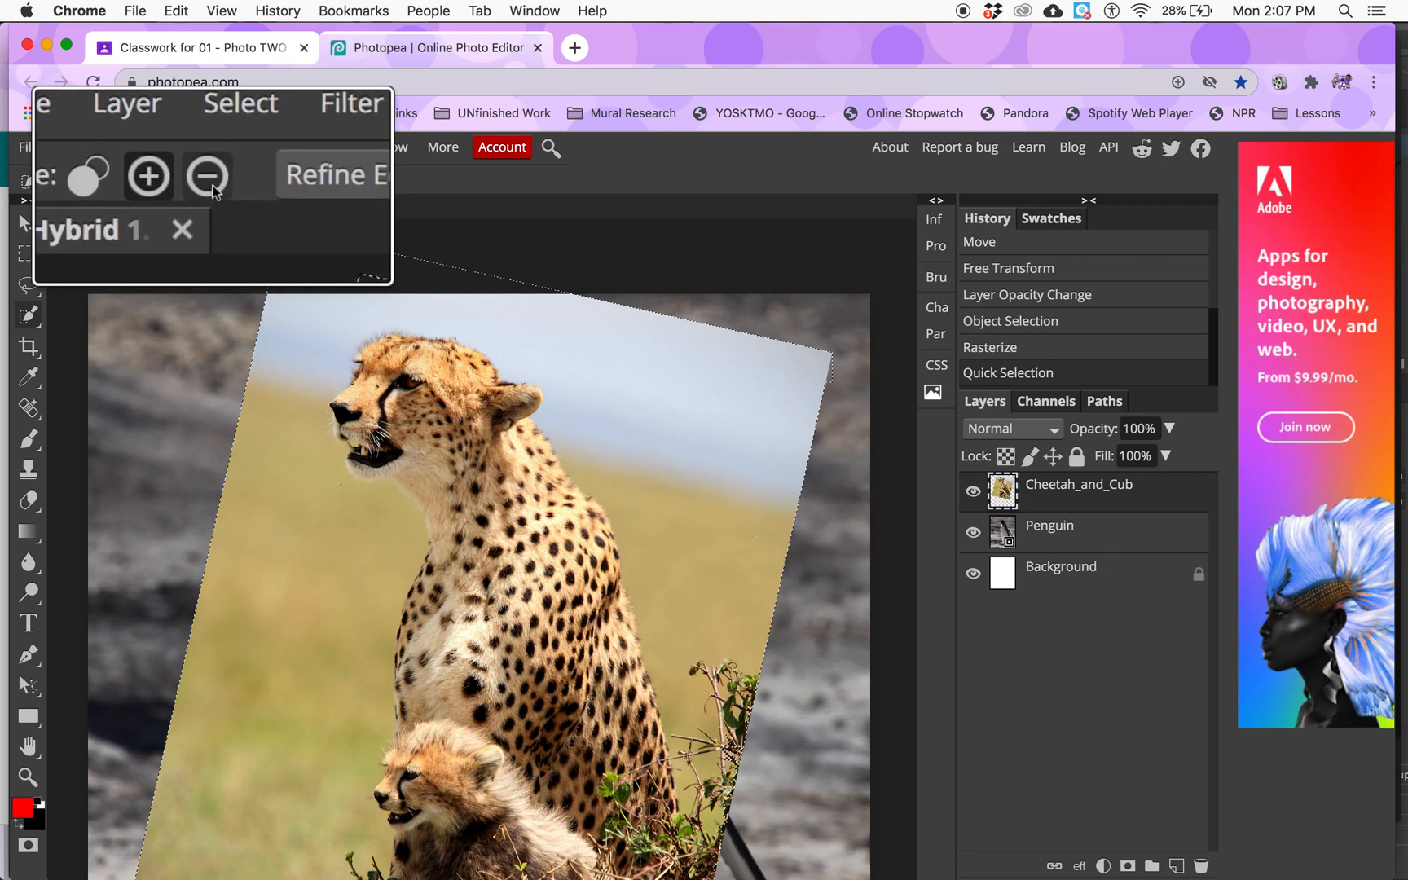
Set Quick Selection to subtract mode and try to remove the background beside the cheetah's forehead from the selection
right_click(210, 180)
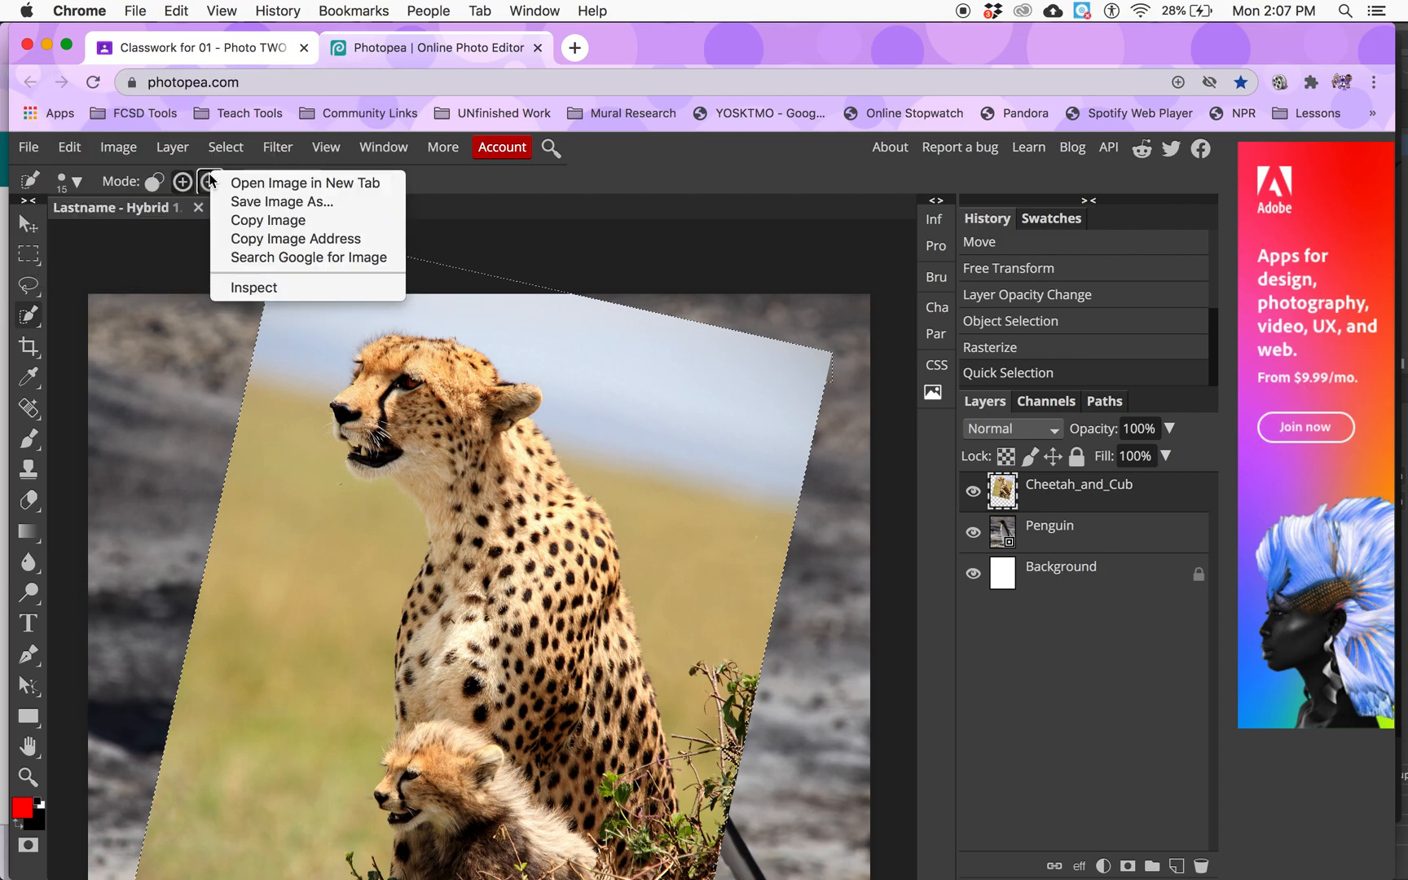
click(210, 181)
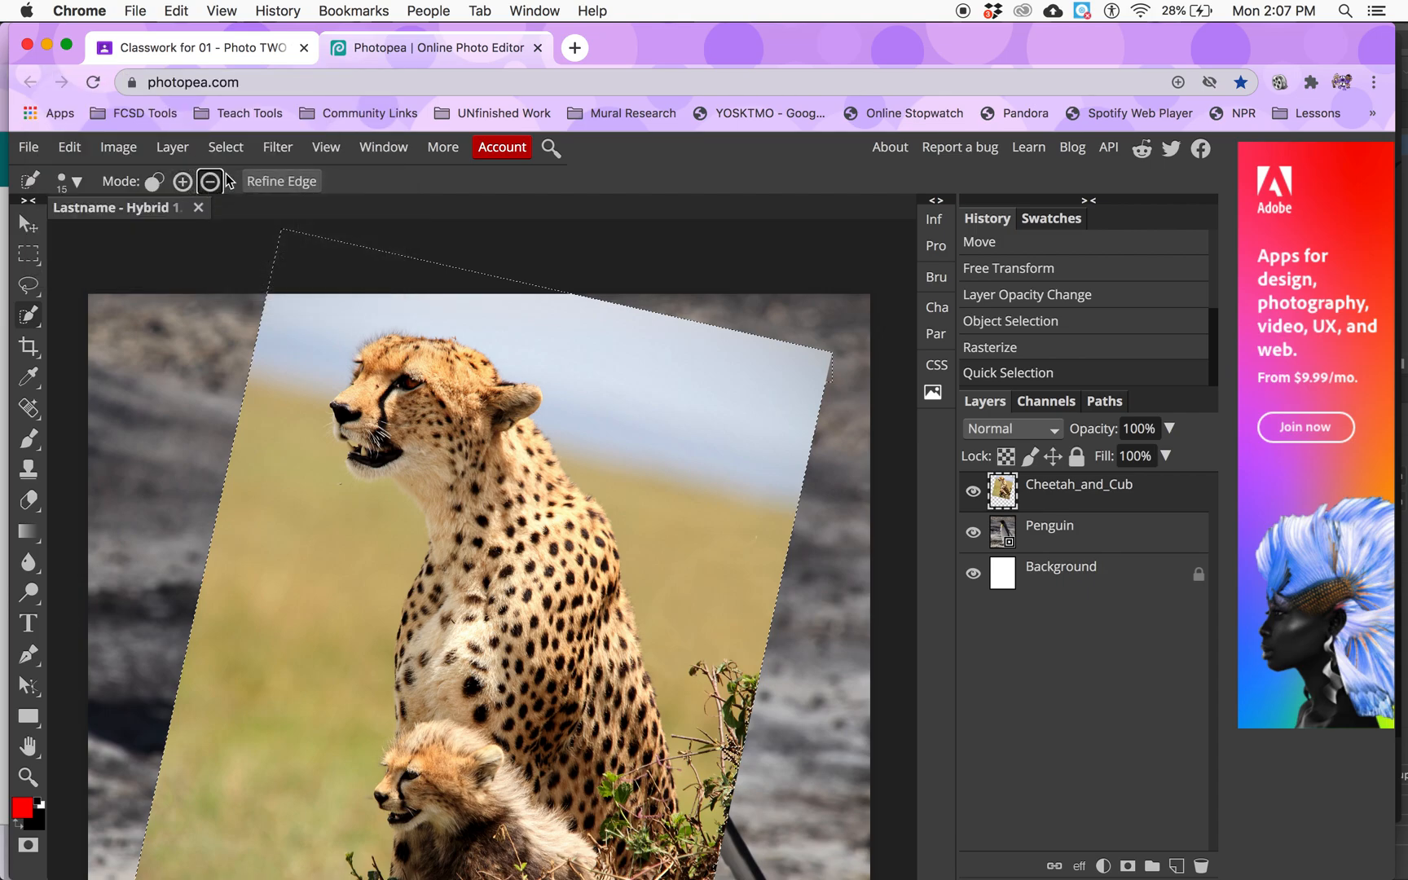
drag(303, 355, 348, 295)
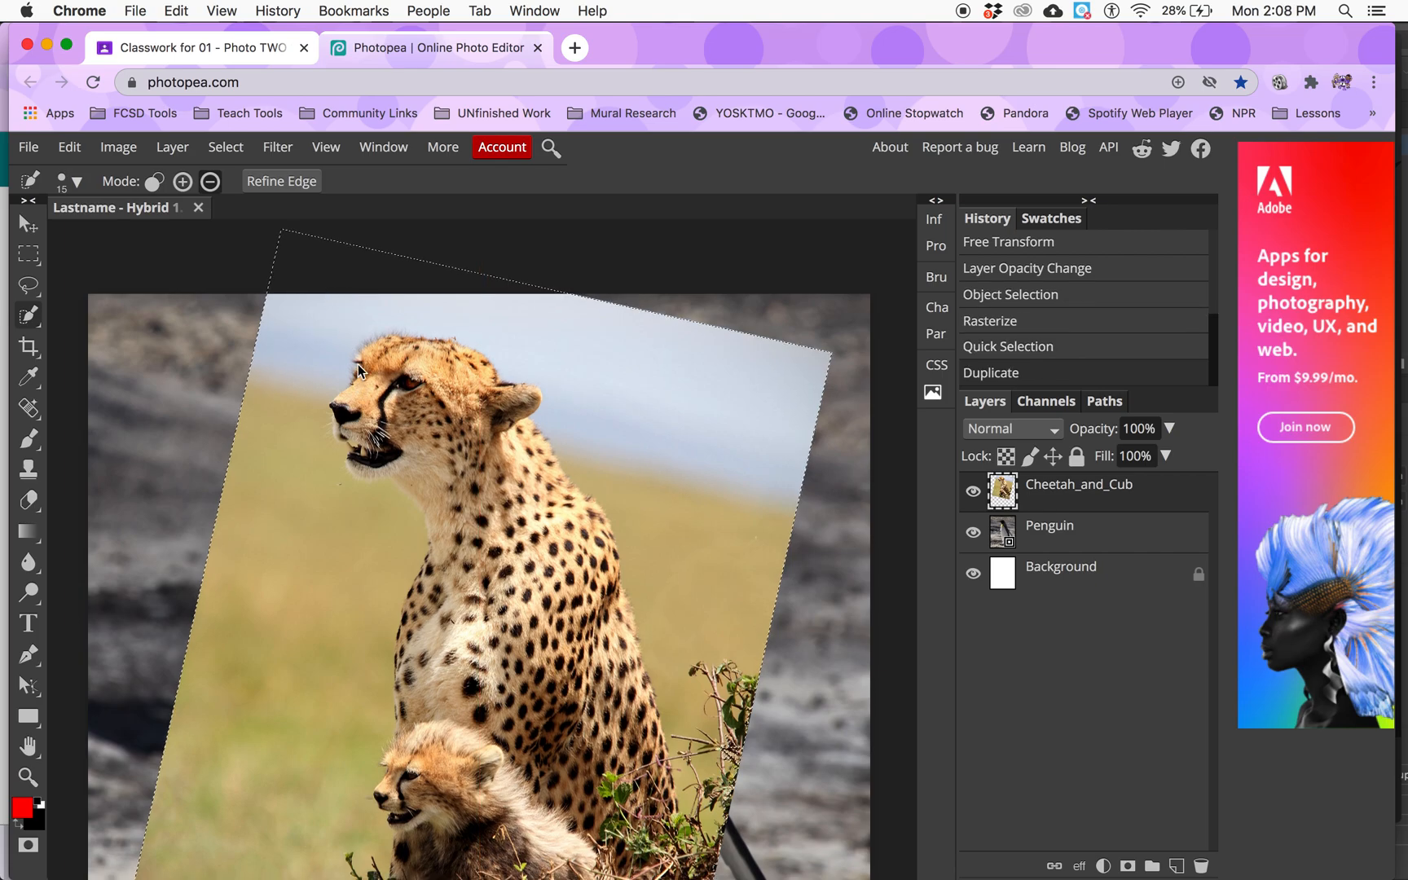
click(209, 181)
drag(336, 298, 299, 362)
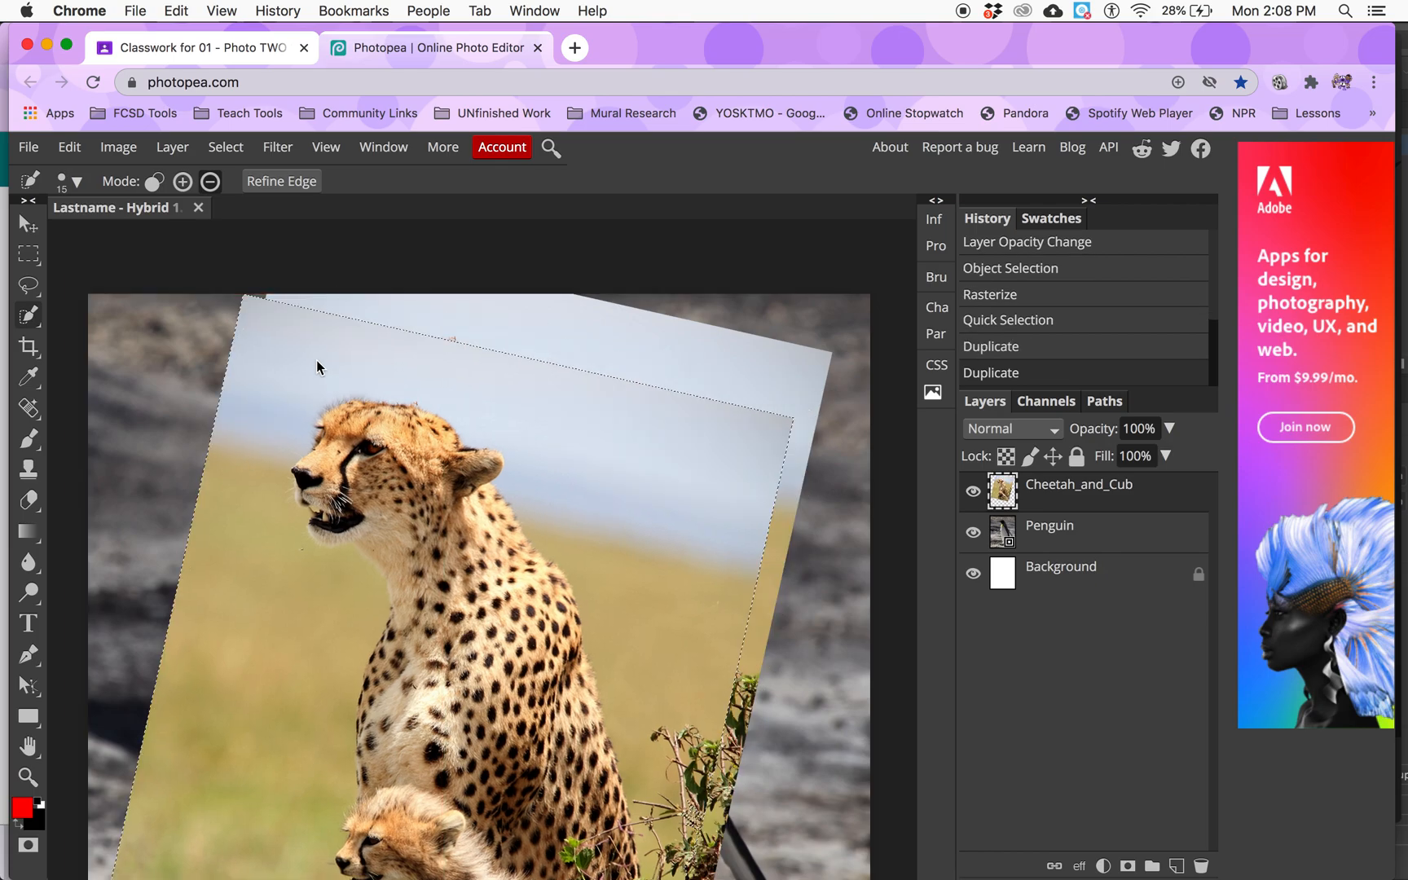
key(ctrl+z)
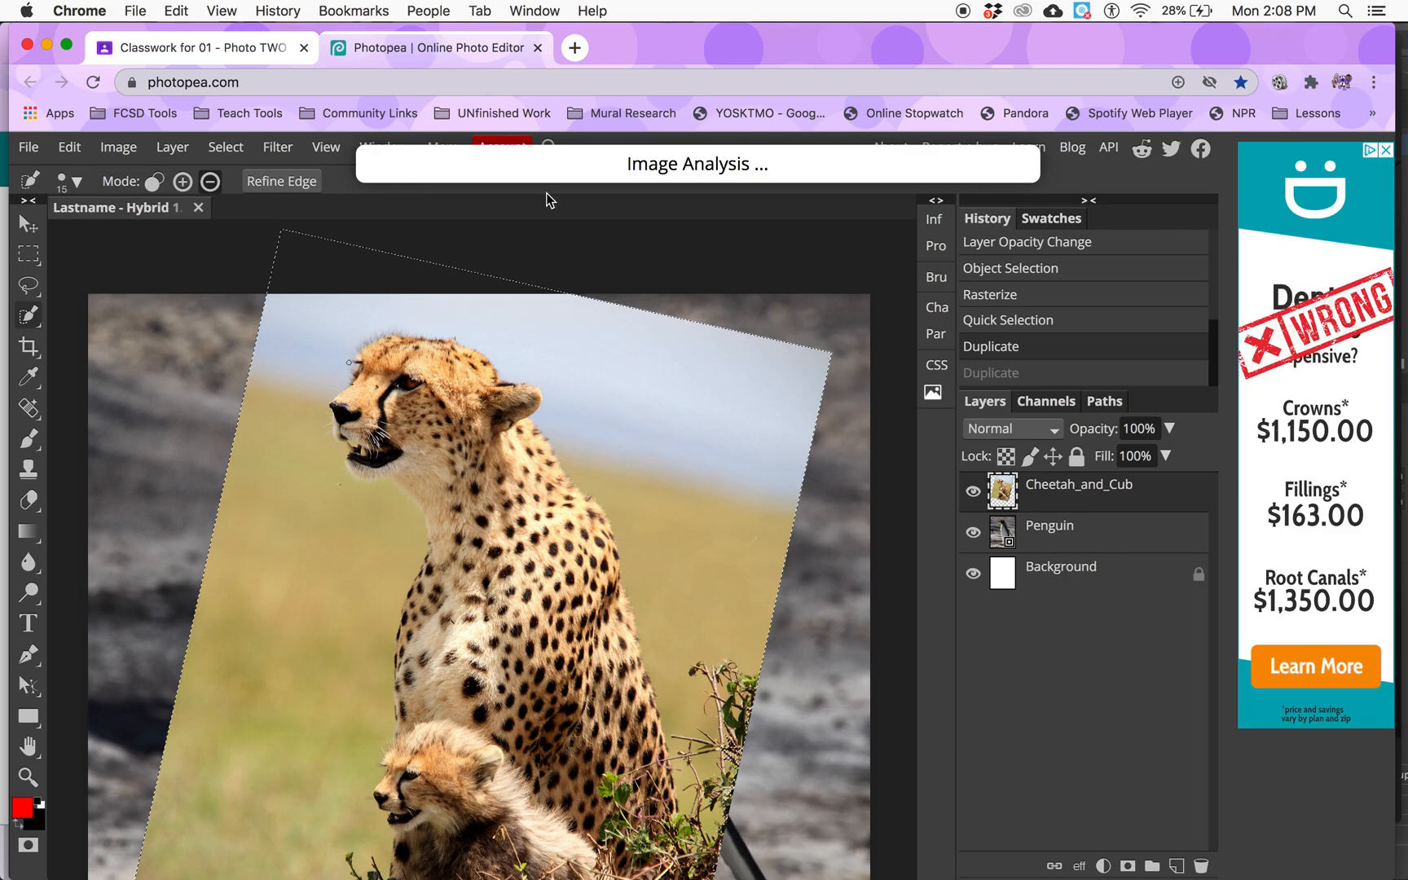
Undo the latest Quick Selection changes and use add mode to add the cheetah's throat to the selection
key(ctrl+z)
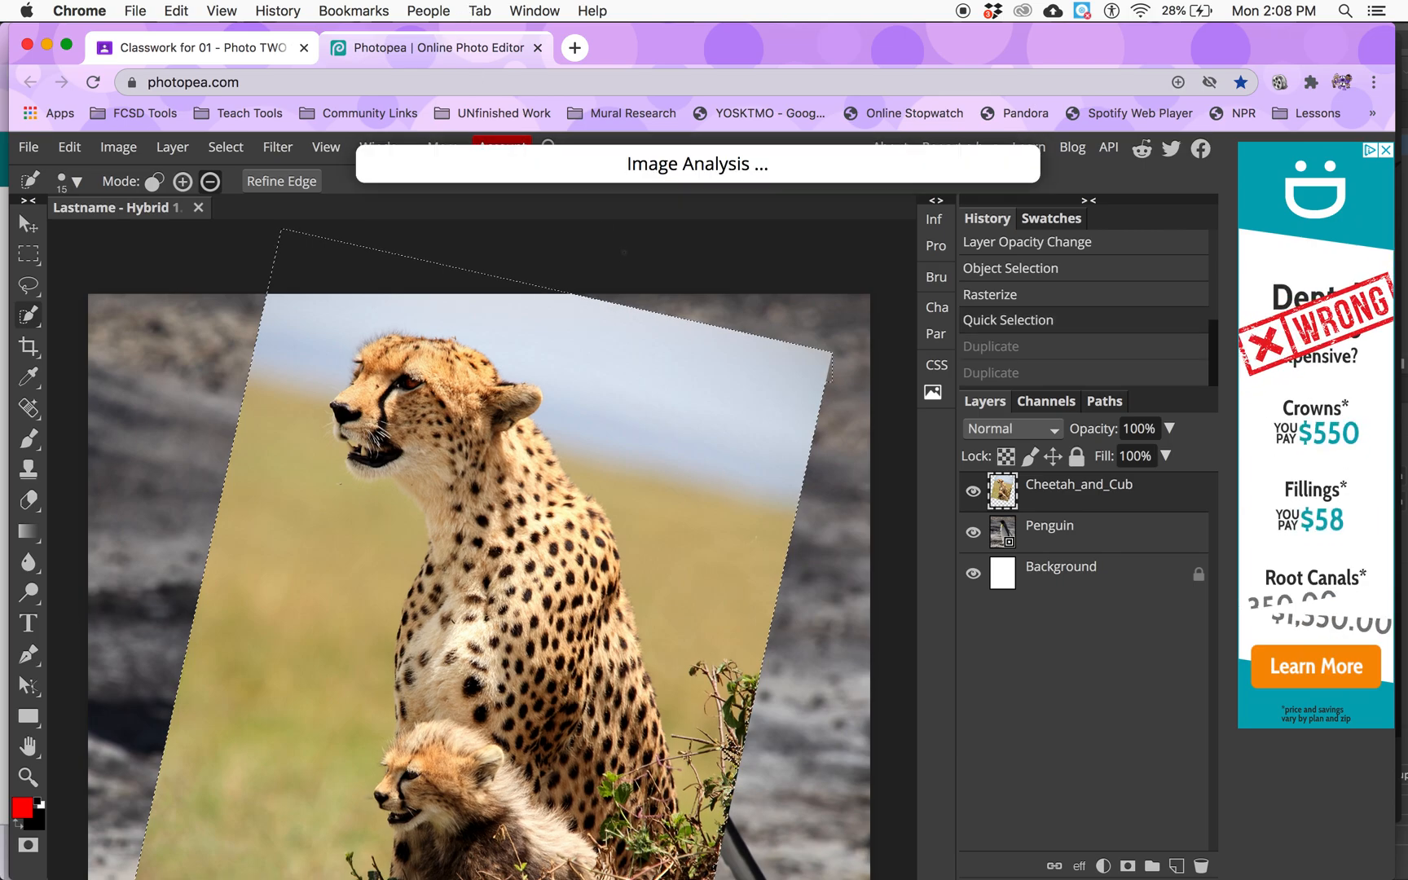
click(72, 148)
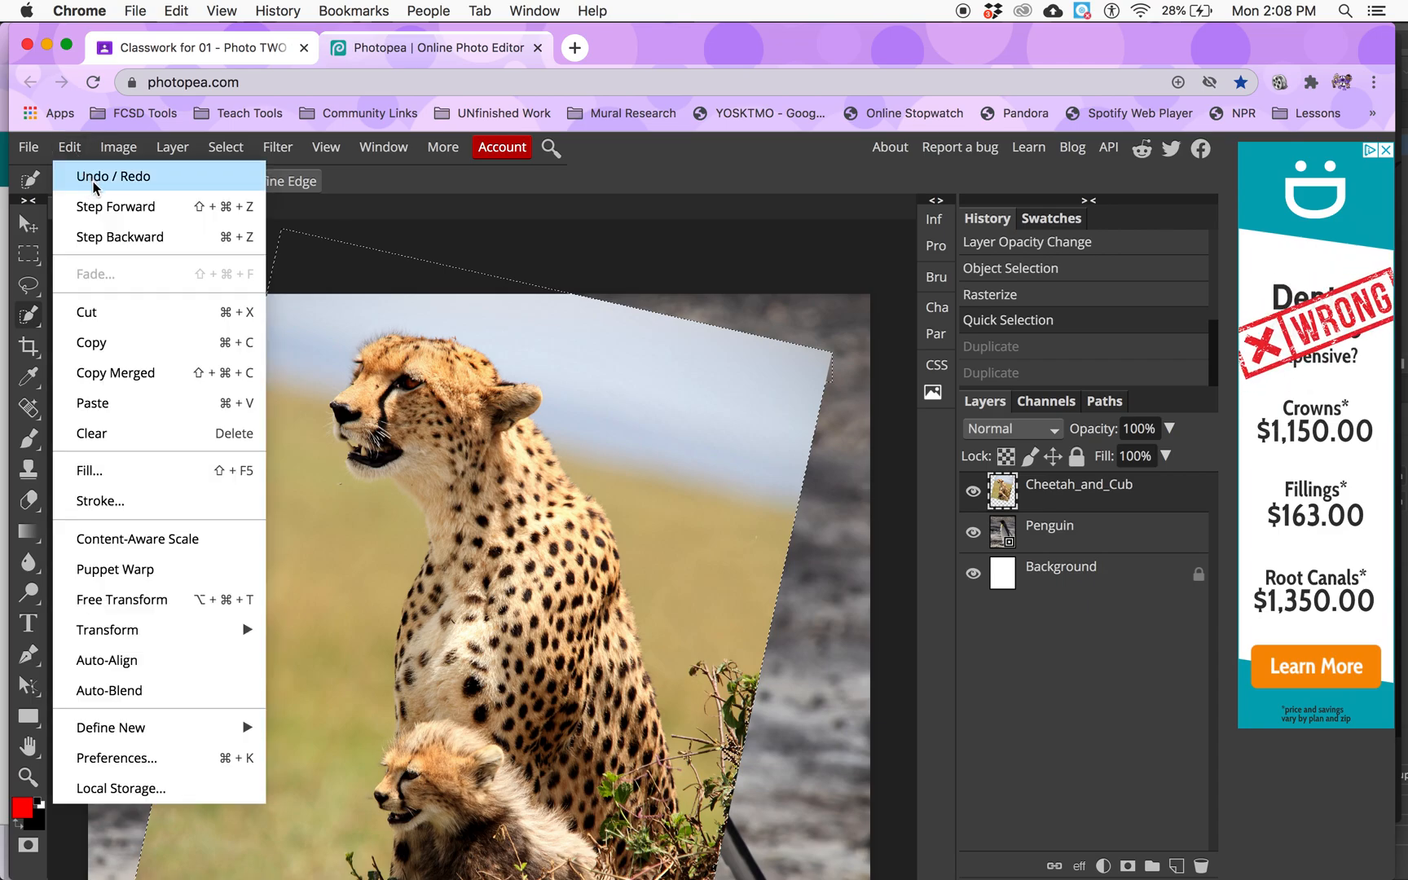
click(93, 177)
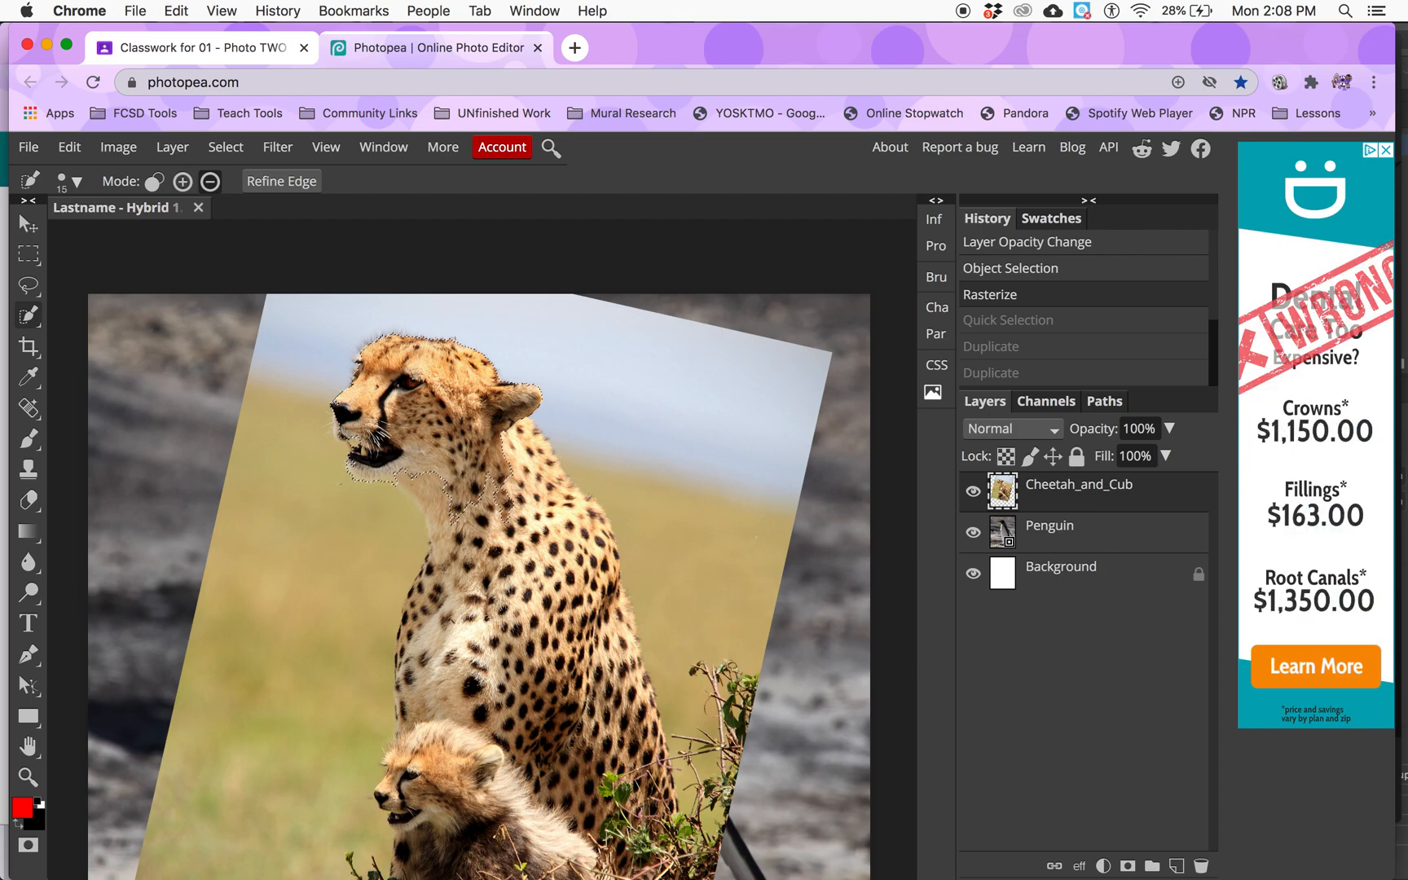
click(183, 181)
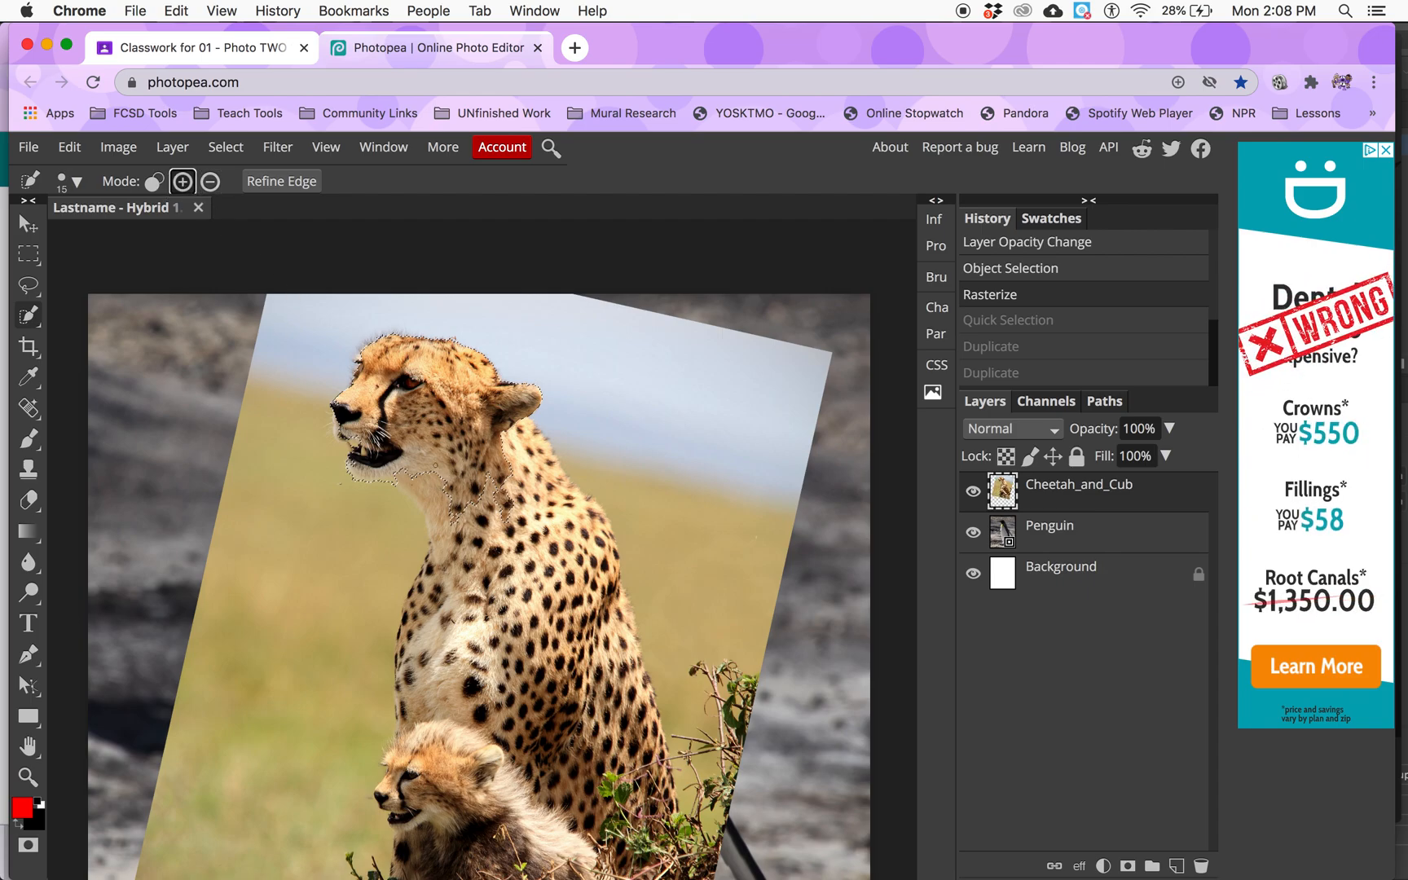
drag(424, 493, 422, 467)
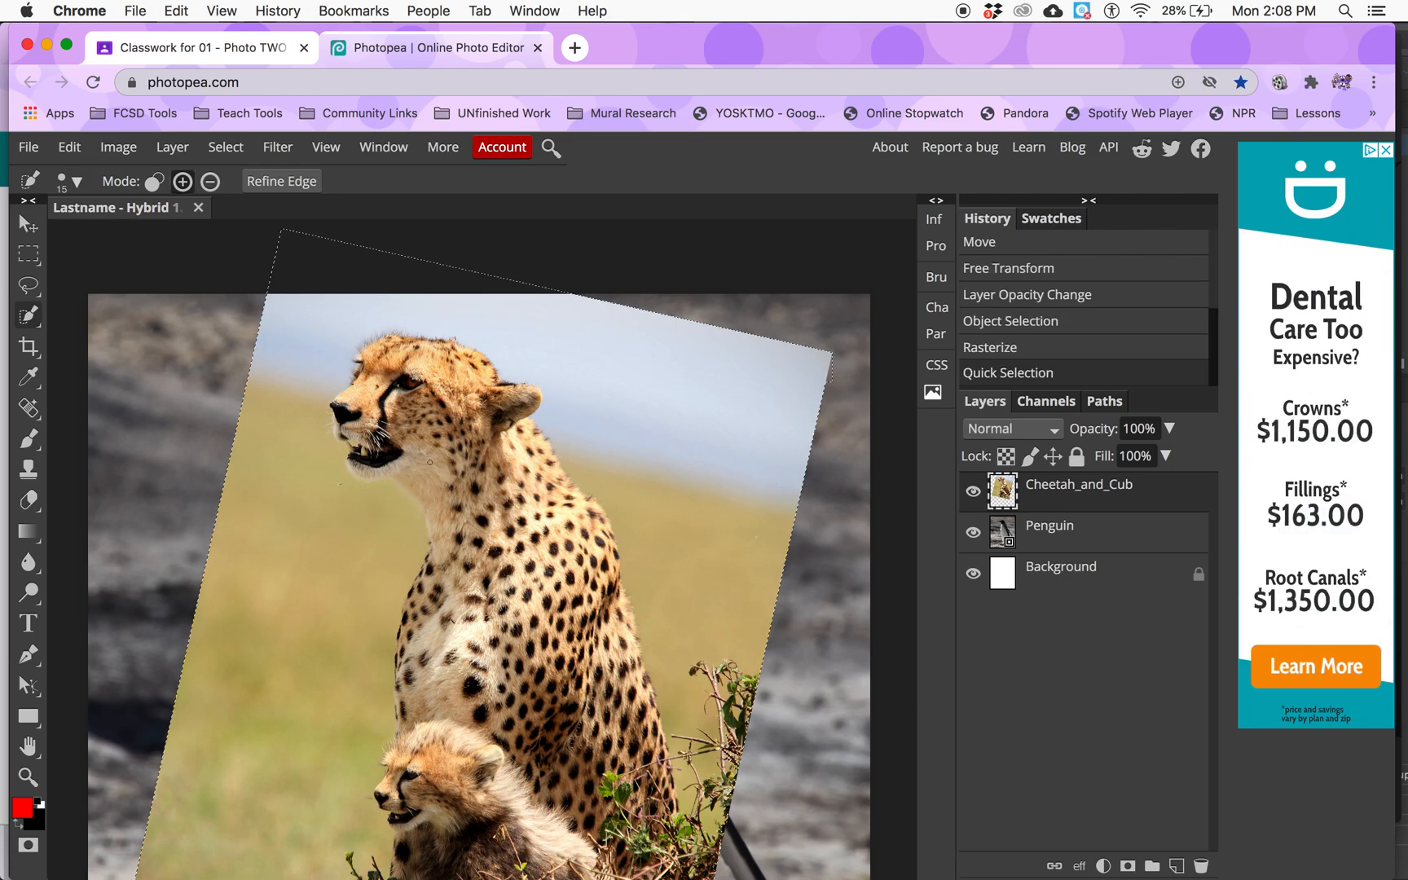
Subtract the background around the cheetah's head, along its back and in front of its muzzle from the selection
click(210, 182)
drag(284, 308, 268, 404)
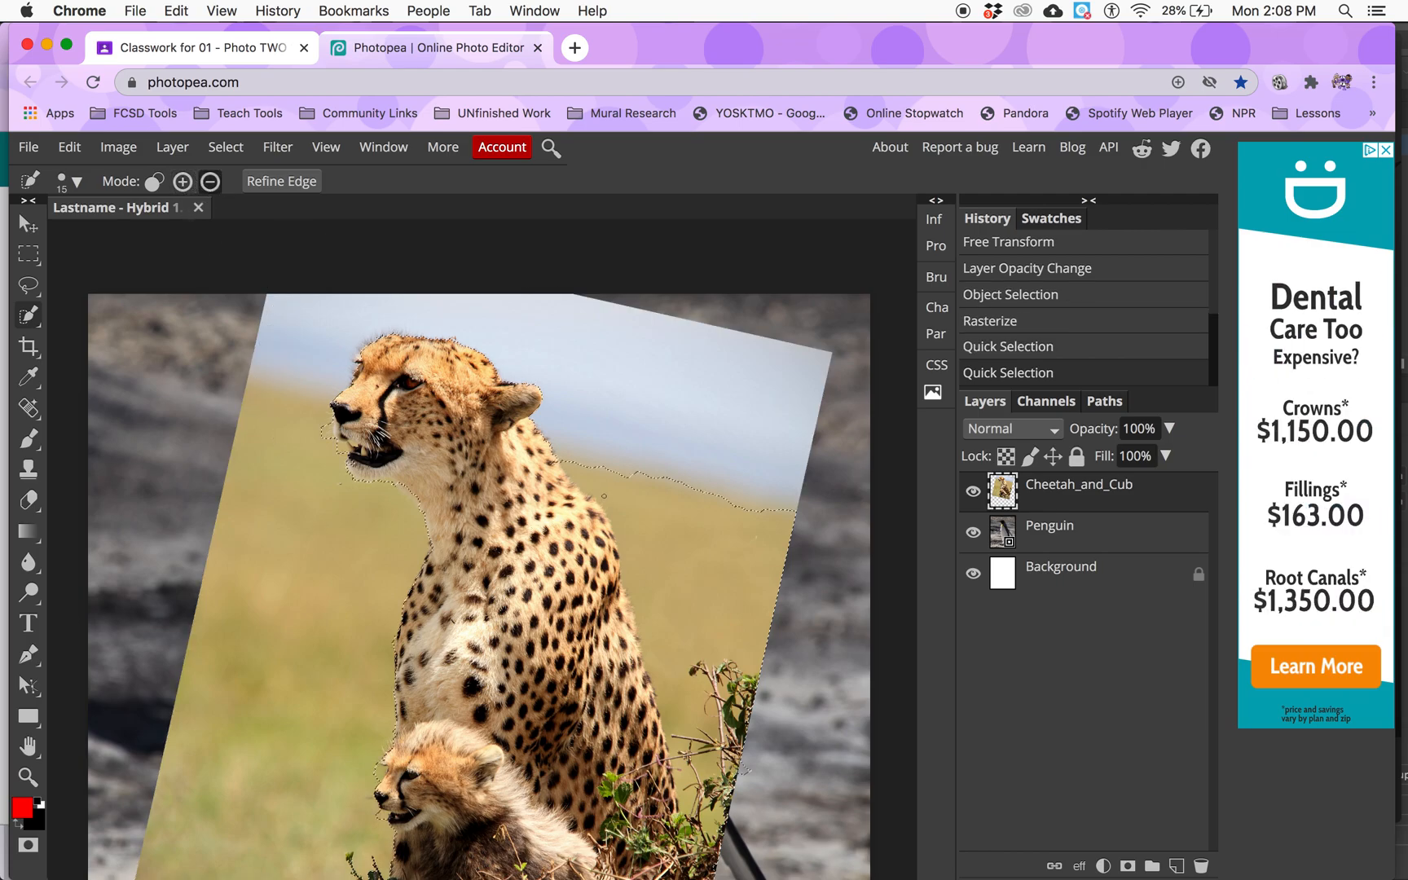
mouse_move(613, 487)
mouse_down()
mouse_move(653, 471)
mouse_move(660, 511)
mouse_up()
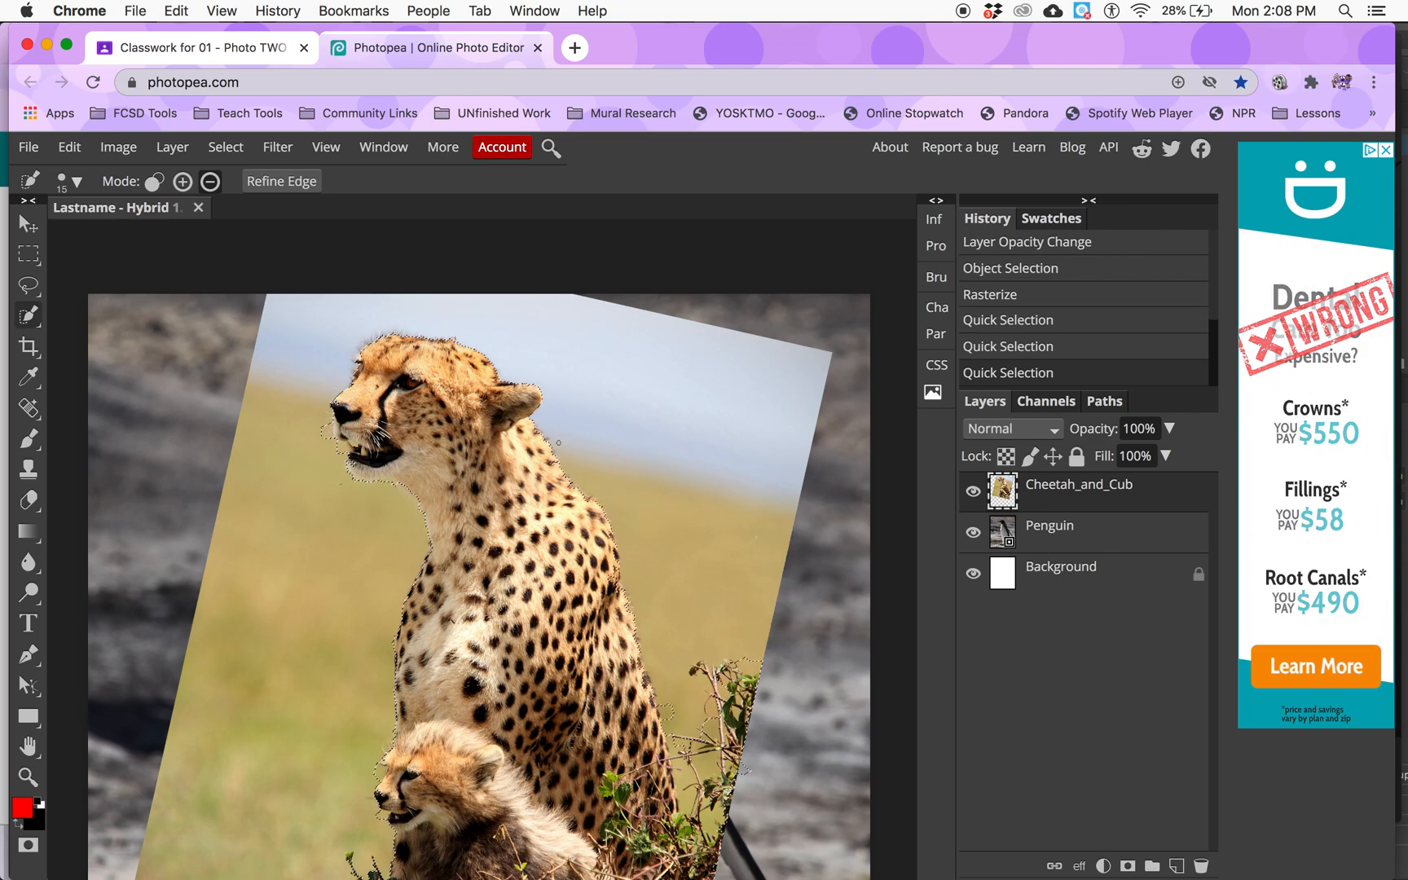
click(325, 434)
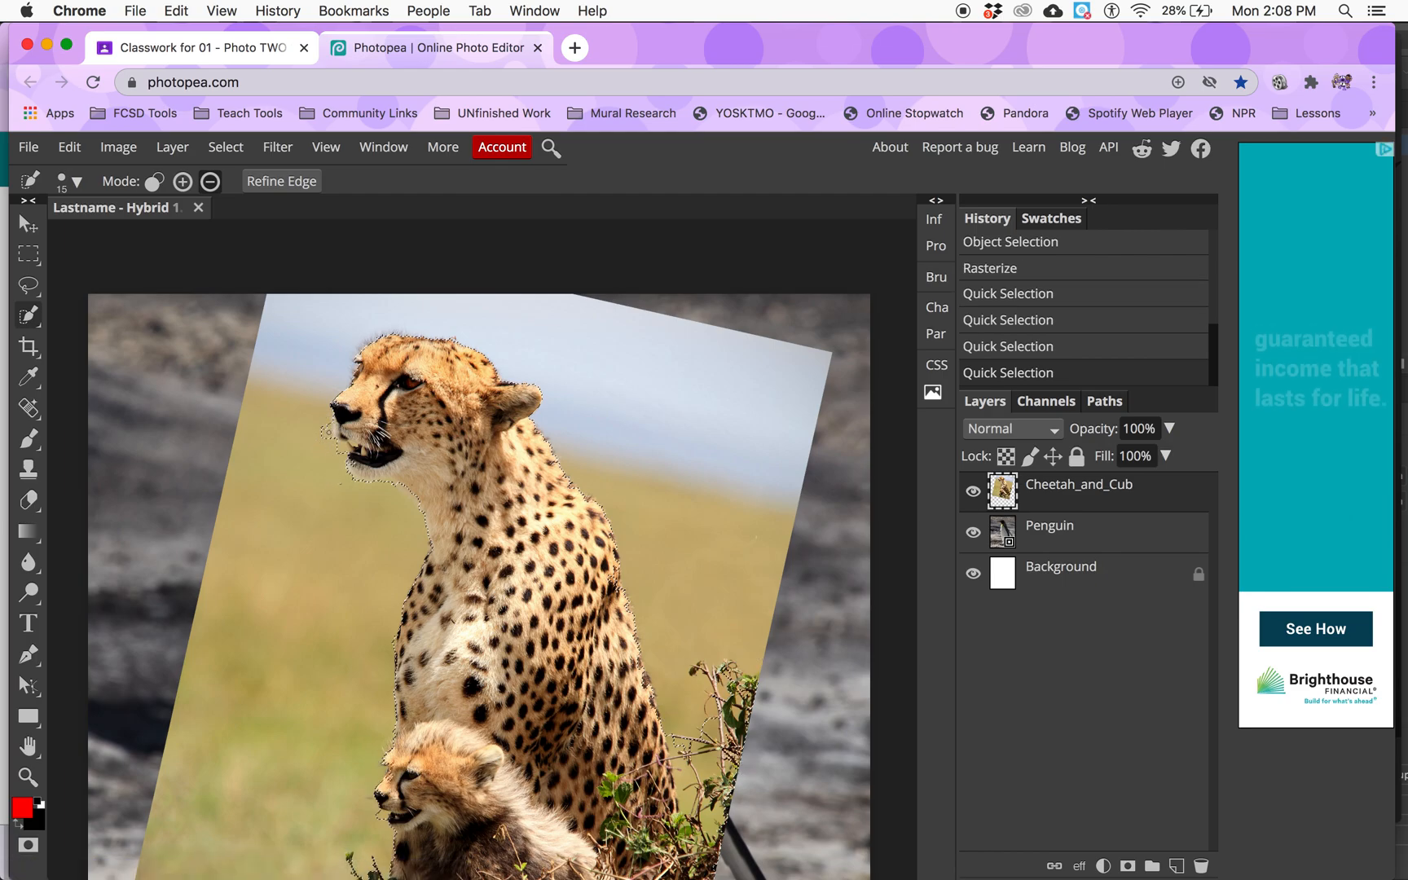
click(329, 429)
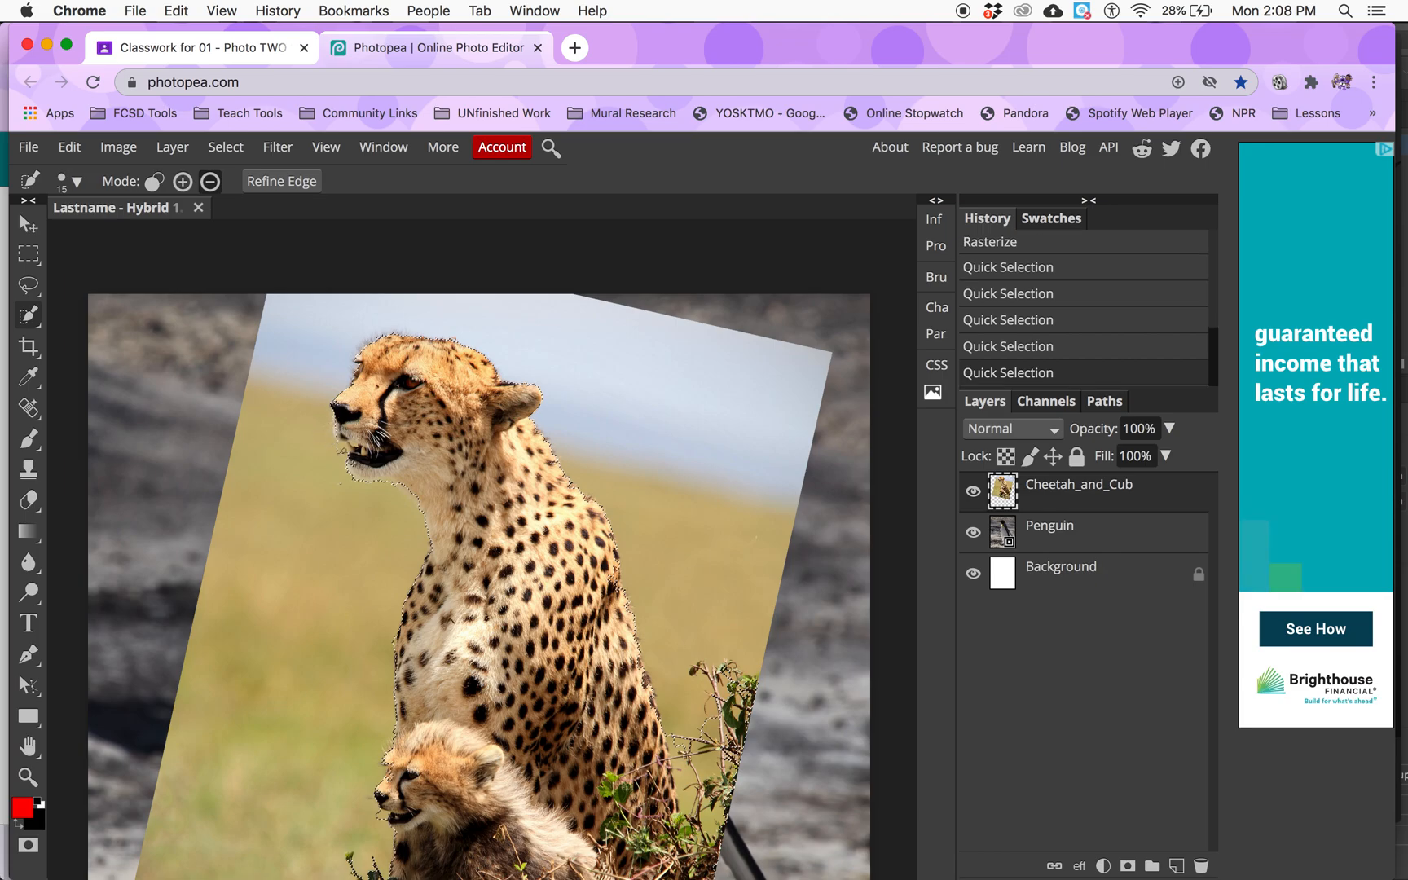
click(342, 450)
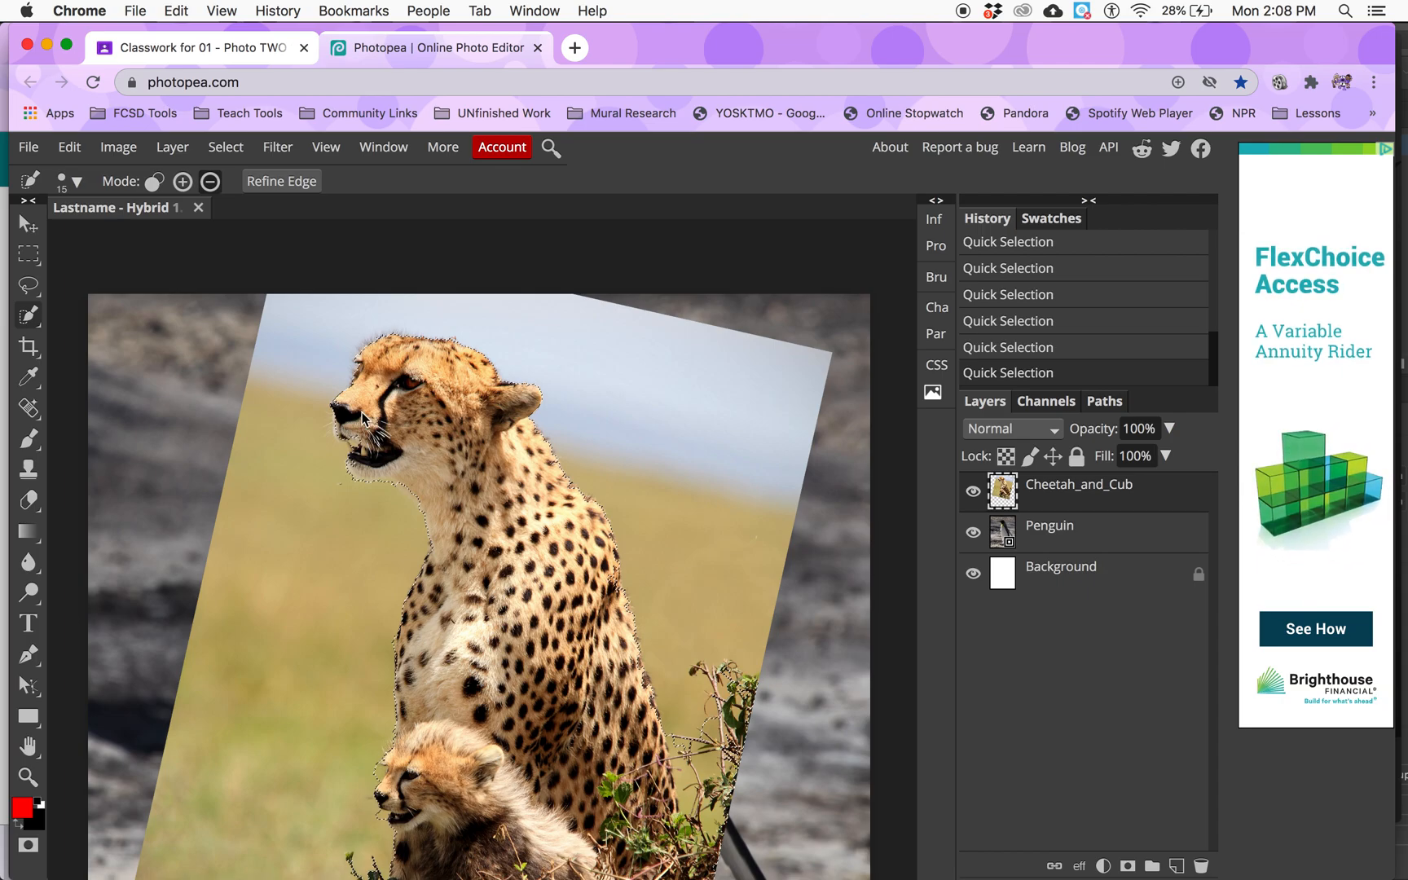
Add the cheetah's front teeth and the edge of its throat to the selection with Quick Selection in add mode
key(super+plus)
key(super+plus)
key(super+plus)
key(super+plus)
key(super+plus)
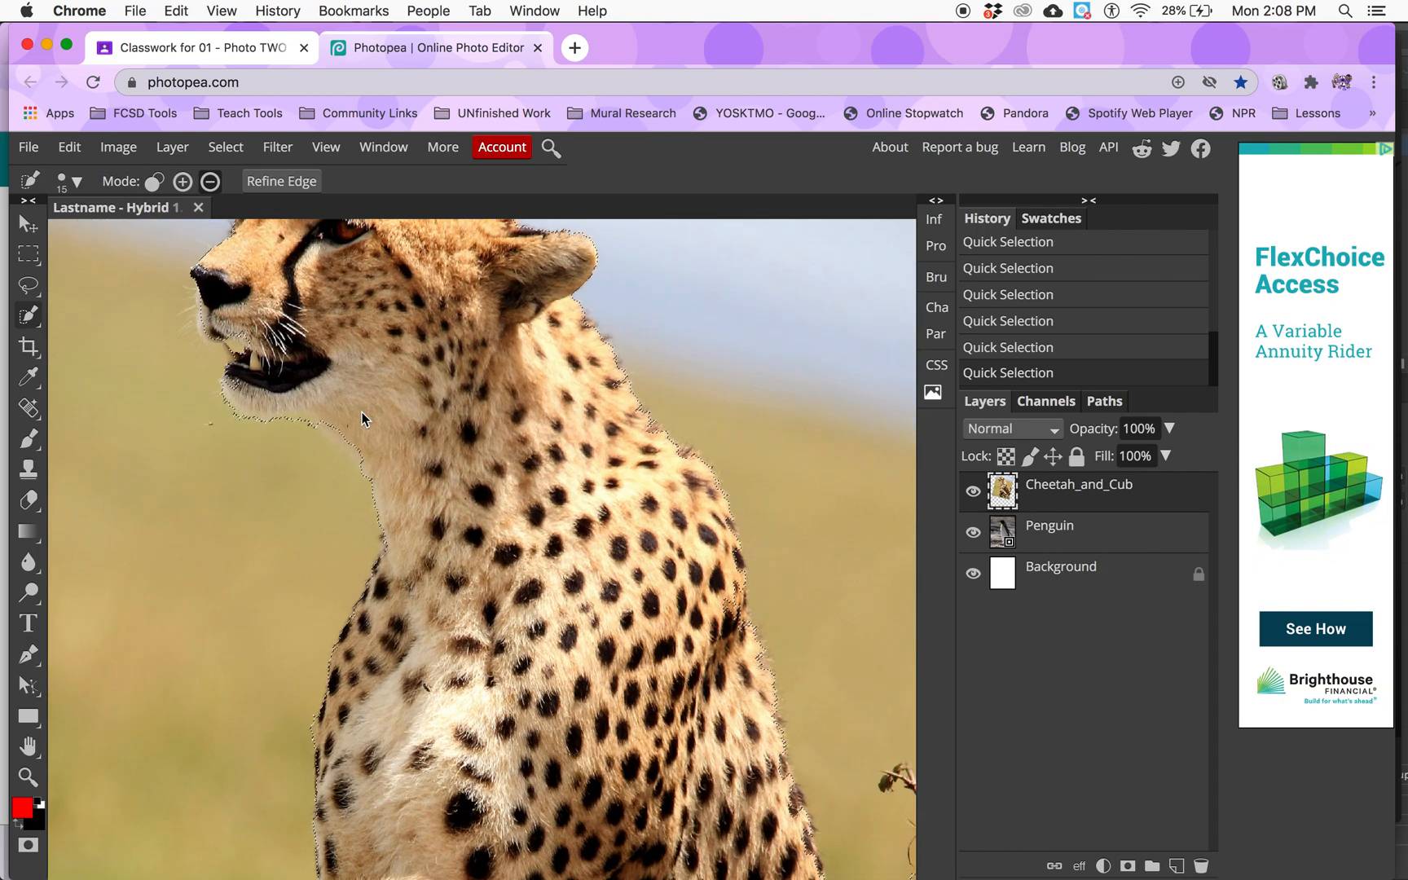
scroll(280, 409, left, 5)
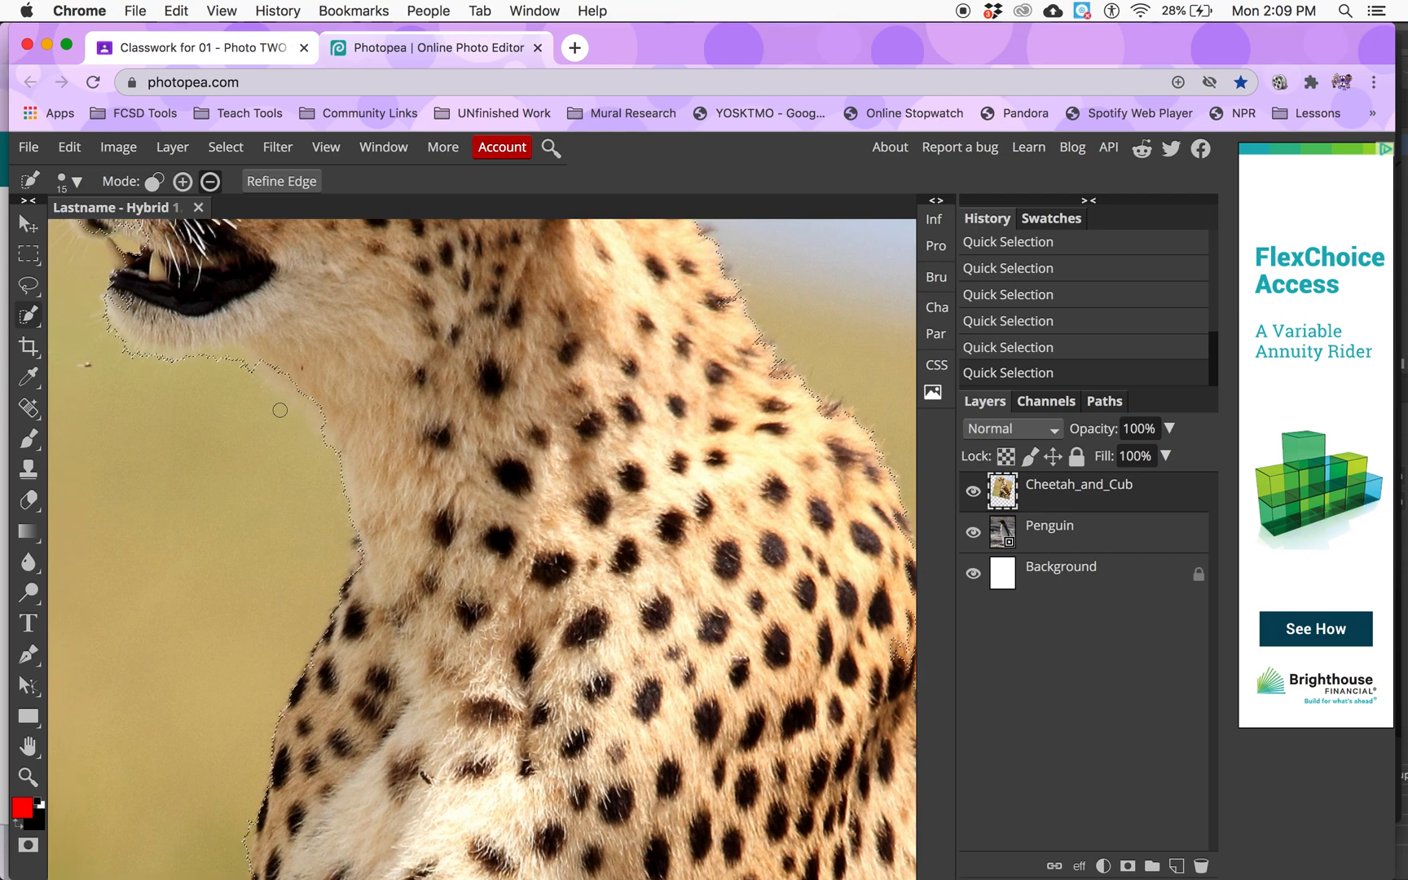
scroll(280, 410, up, 5)
scroll(279, 410, left, 4)
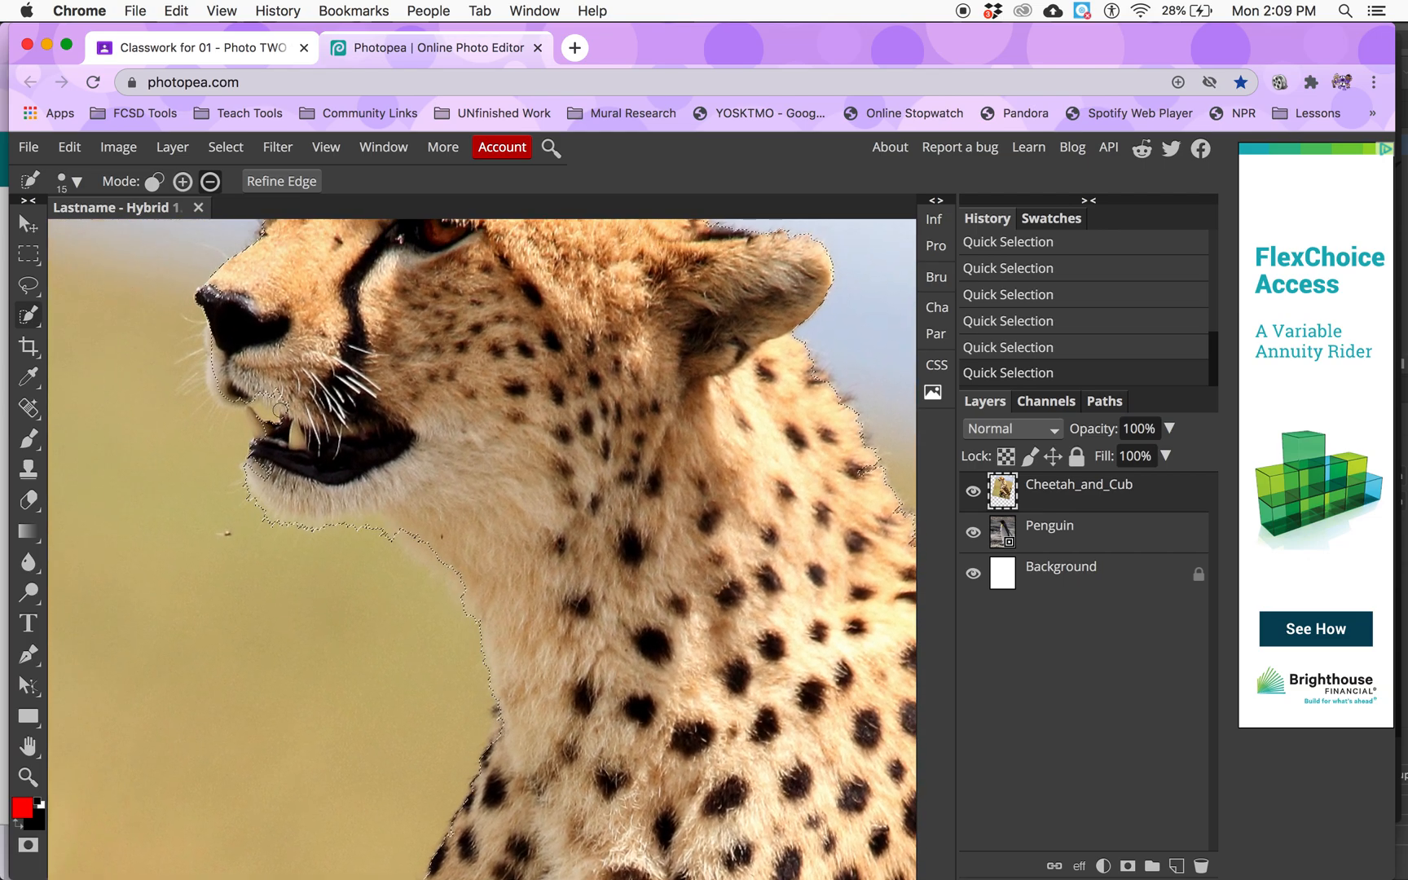
scroll(280, 410, up, 1)
scroll(280, 410, left, 1)
click(184, 182)
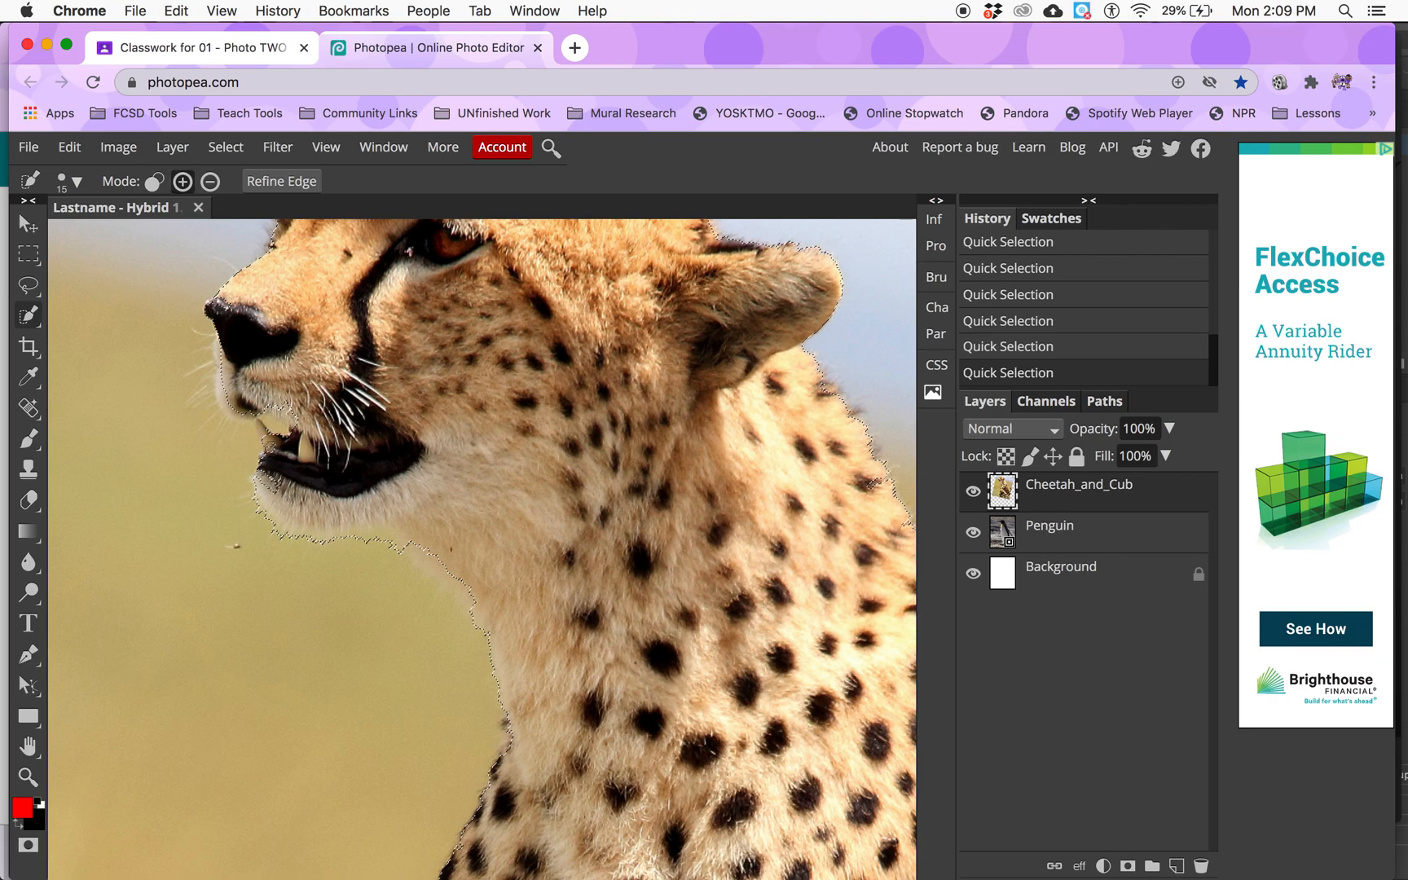
click(267, 432)
click(257, 424)
drag(421, 546, 455, 575)
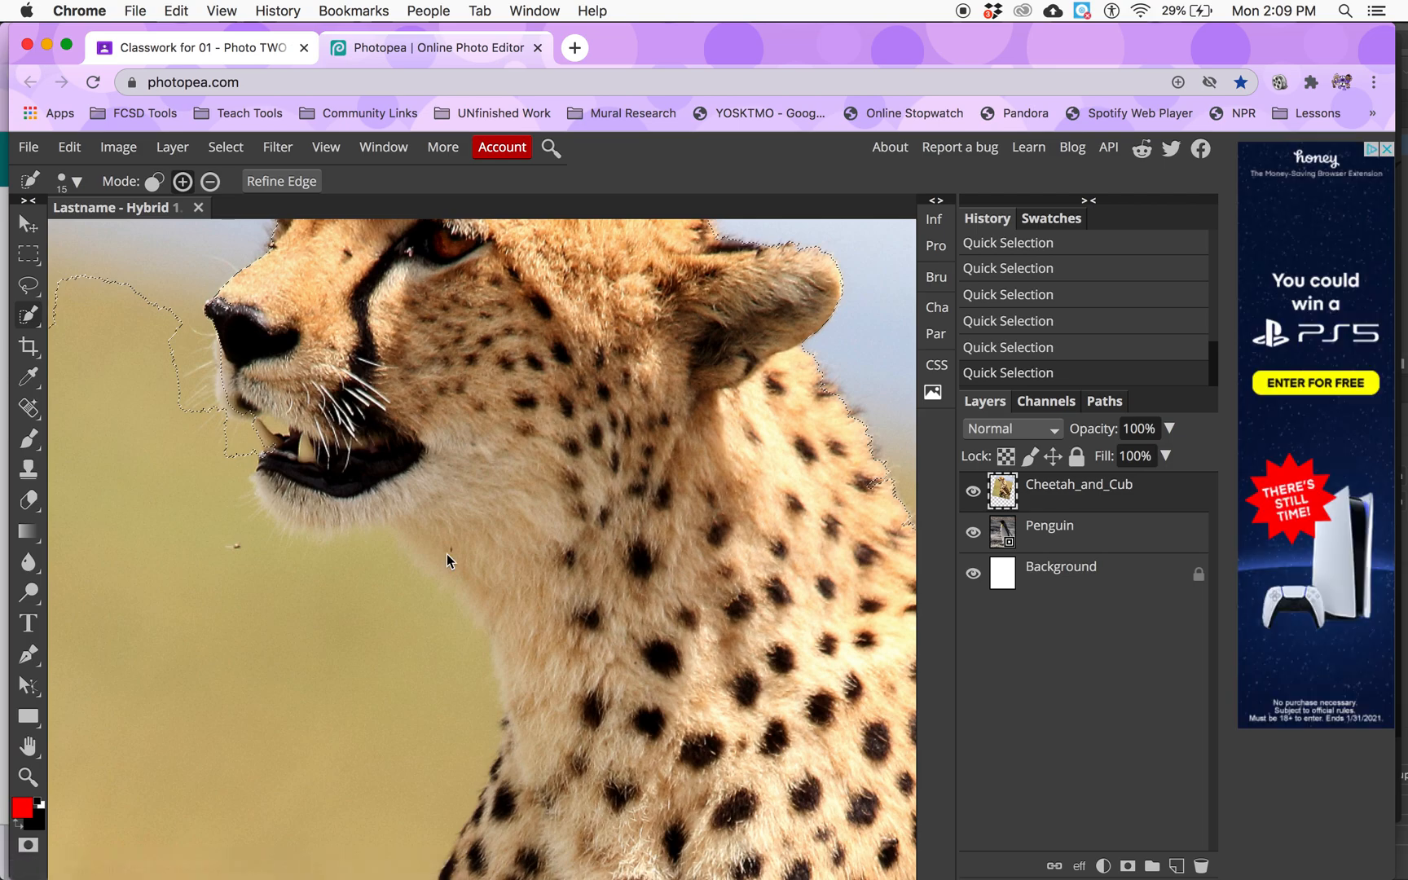
Subtract the grassy background in front of the cheetah's muzzle and throat from the selection
scroll(447, 553, down, 3)
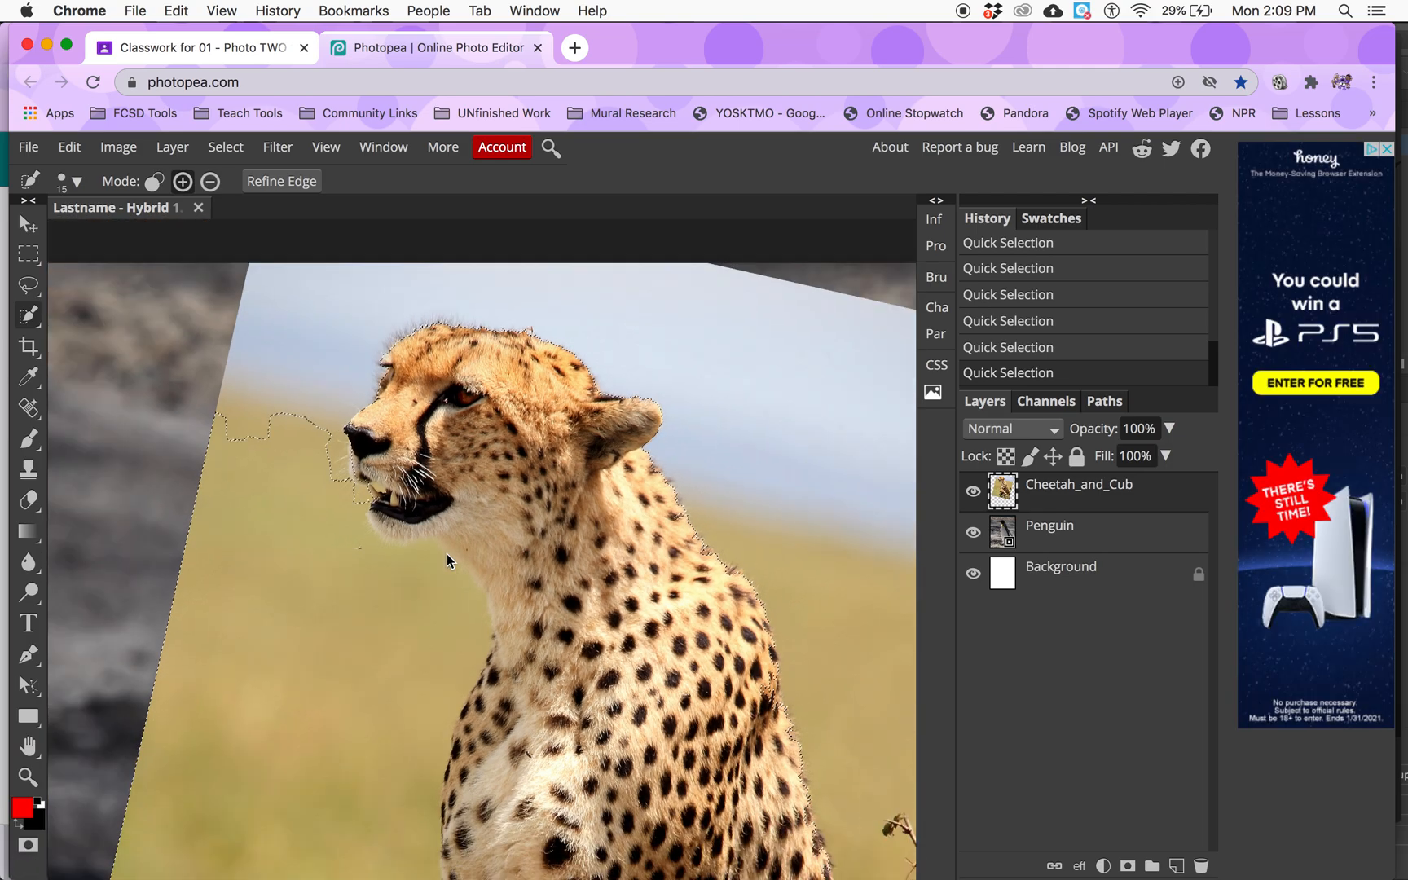
click(211, 181)
mouse_move(295, 496)
mouse_down()
mouse_move(305, 537)
mouse_move(356, 600)
mouse_up()
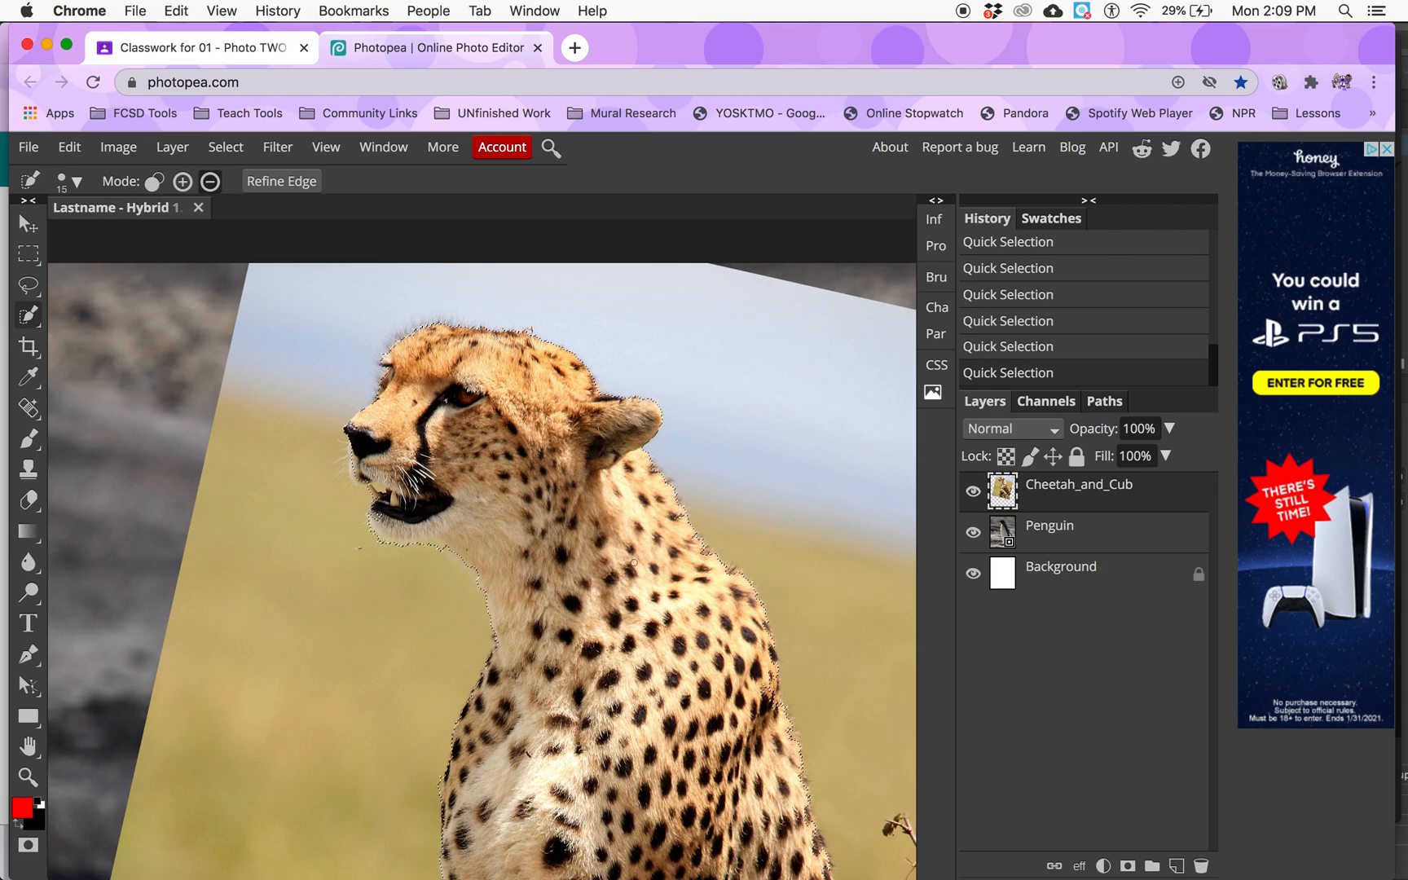
Add a raster mask to the Cheetah_and_Cub layer from the current selection to hide the photo's background
key(super+minus)
key(super+minus)
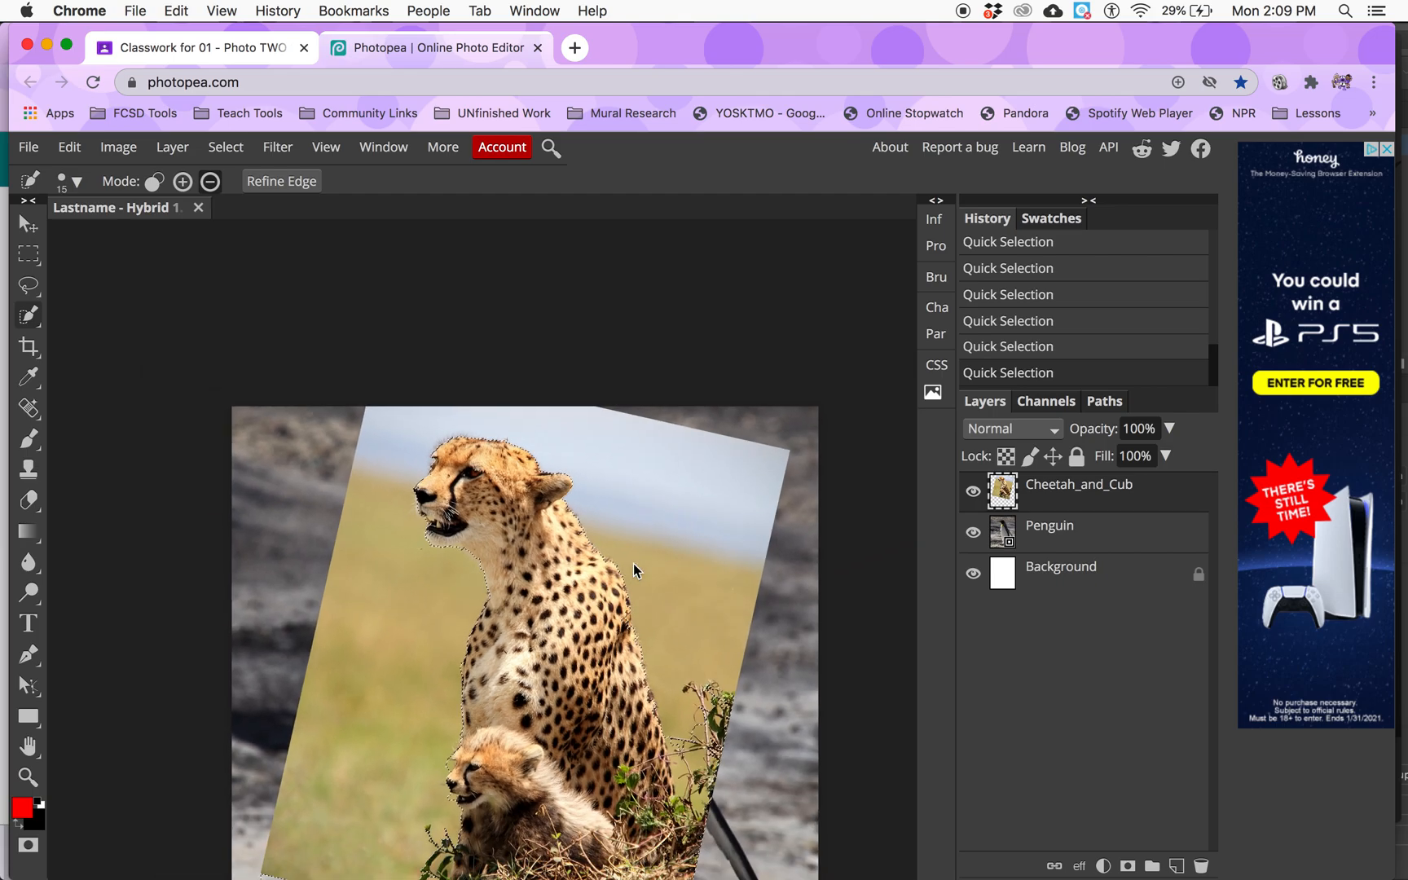
key(super+minus)
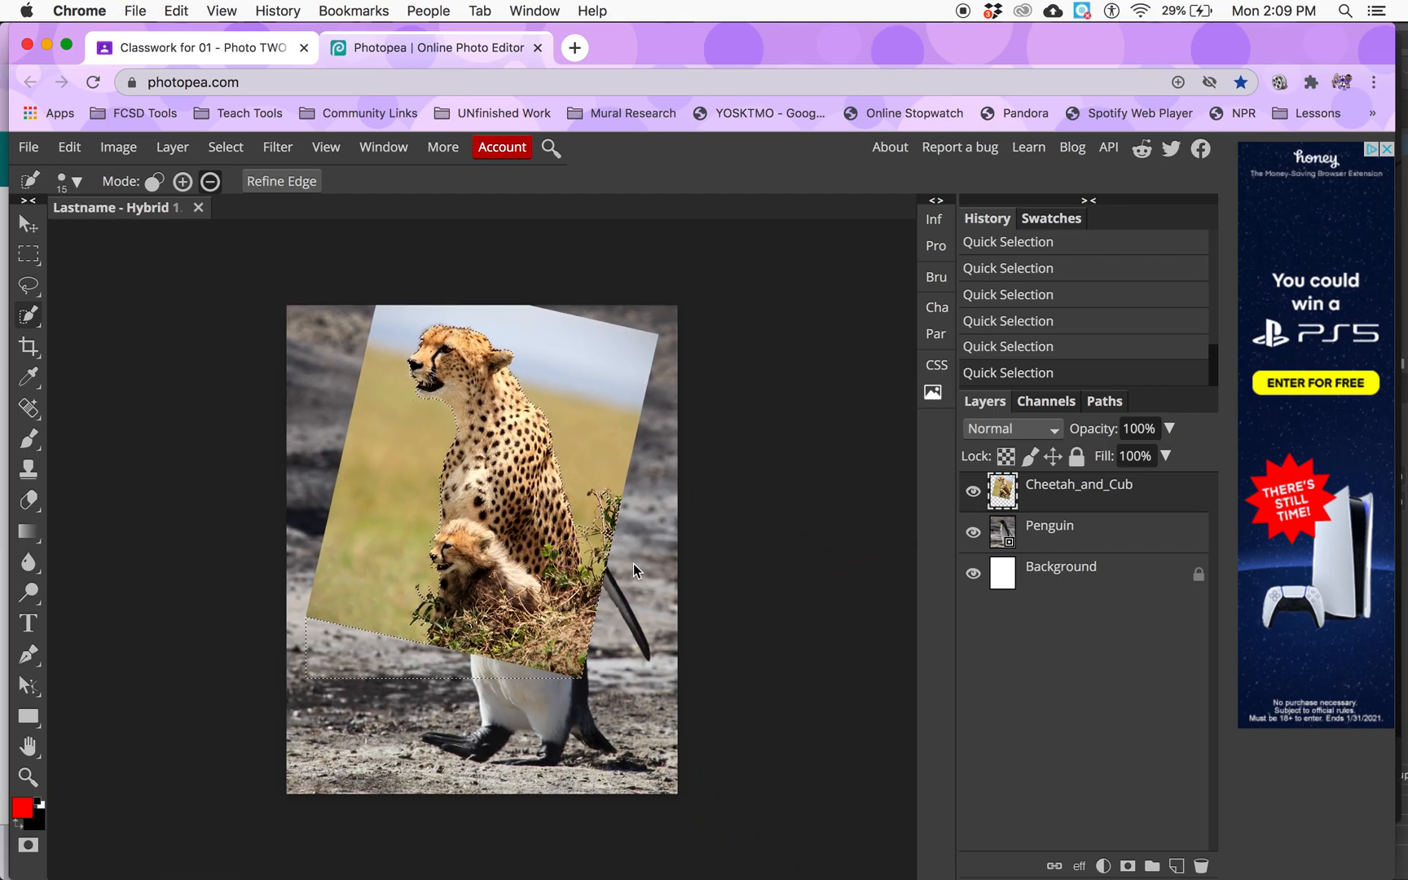
key(super+minus)
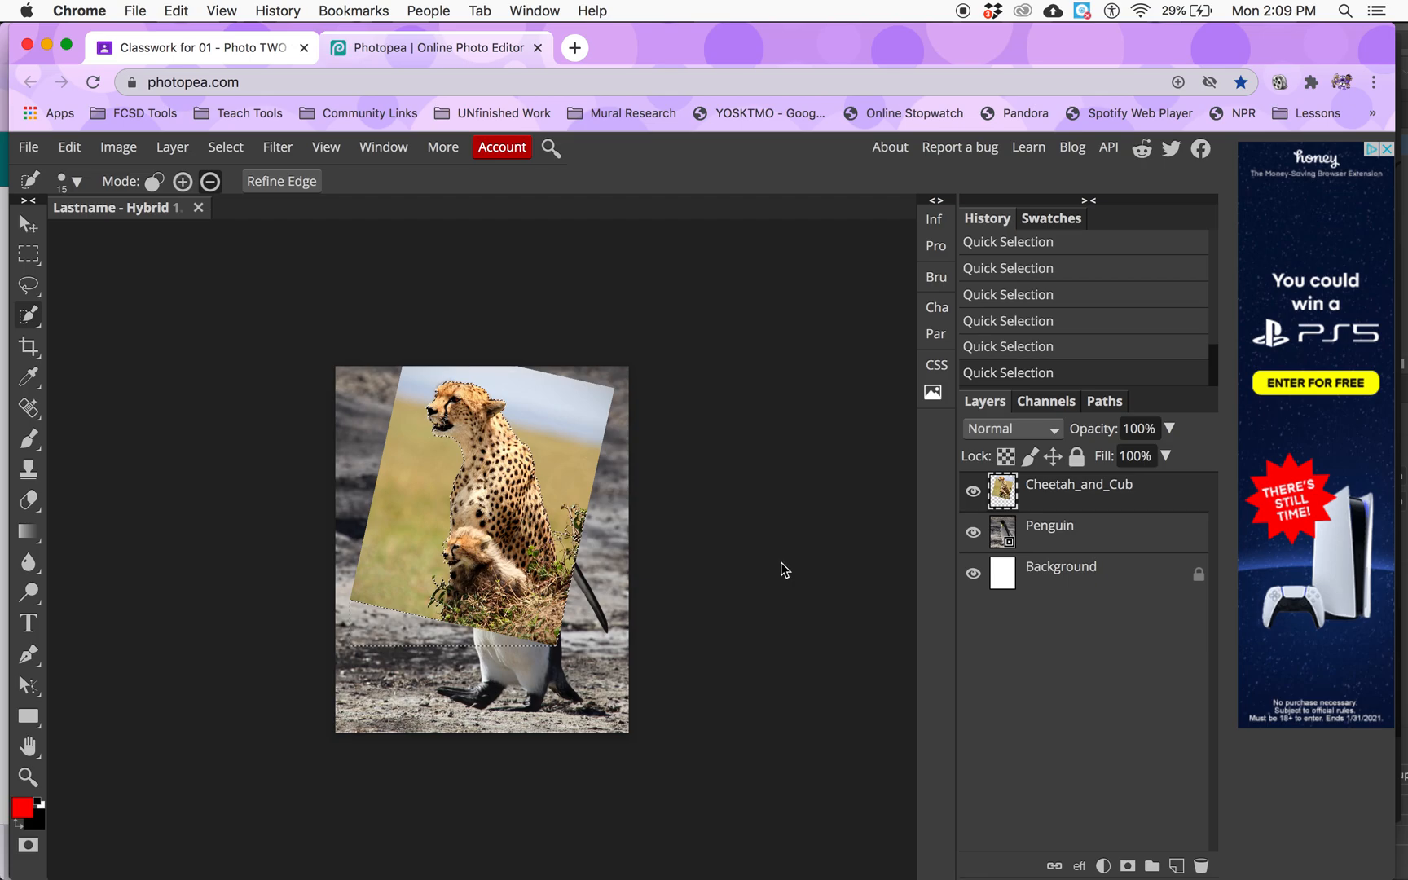
key(super+equal)
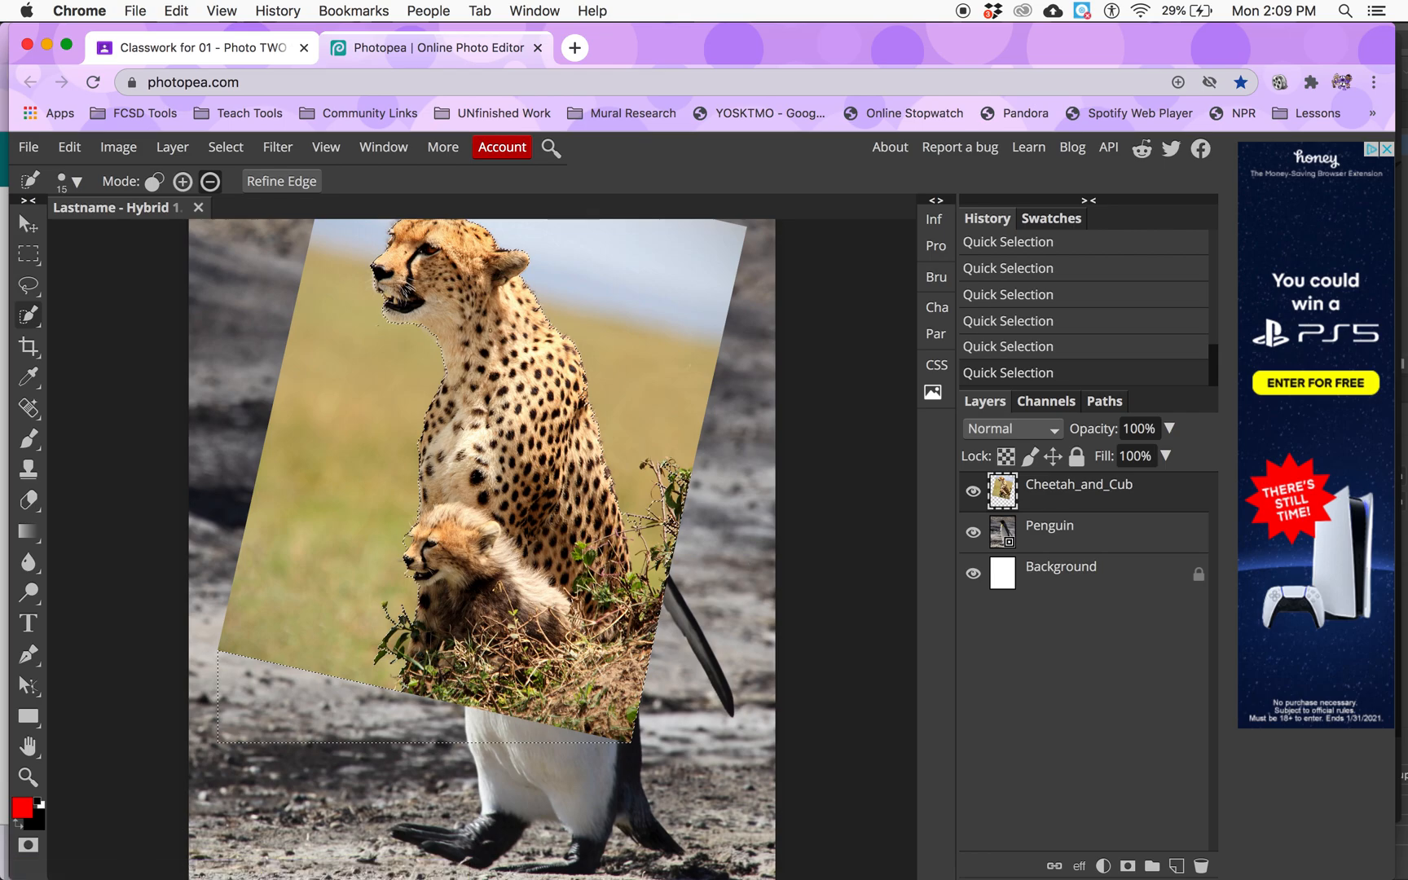
click(70, 147)
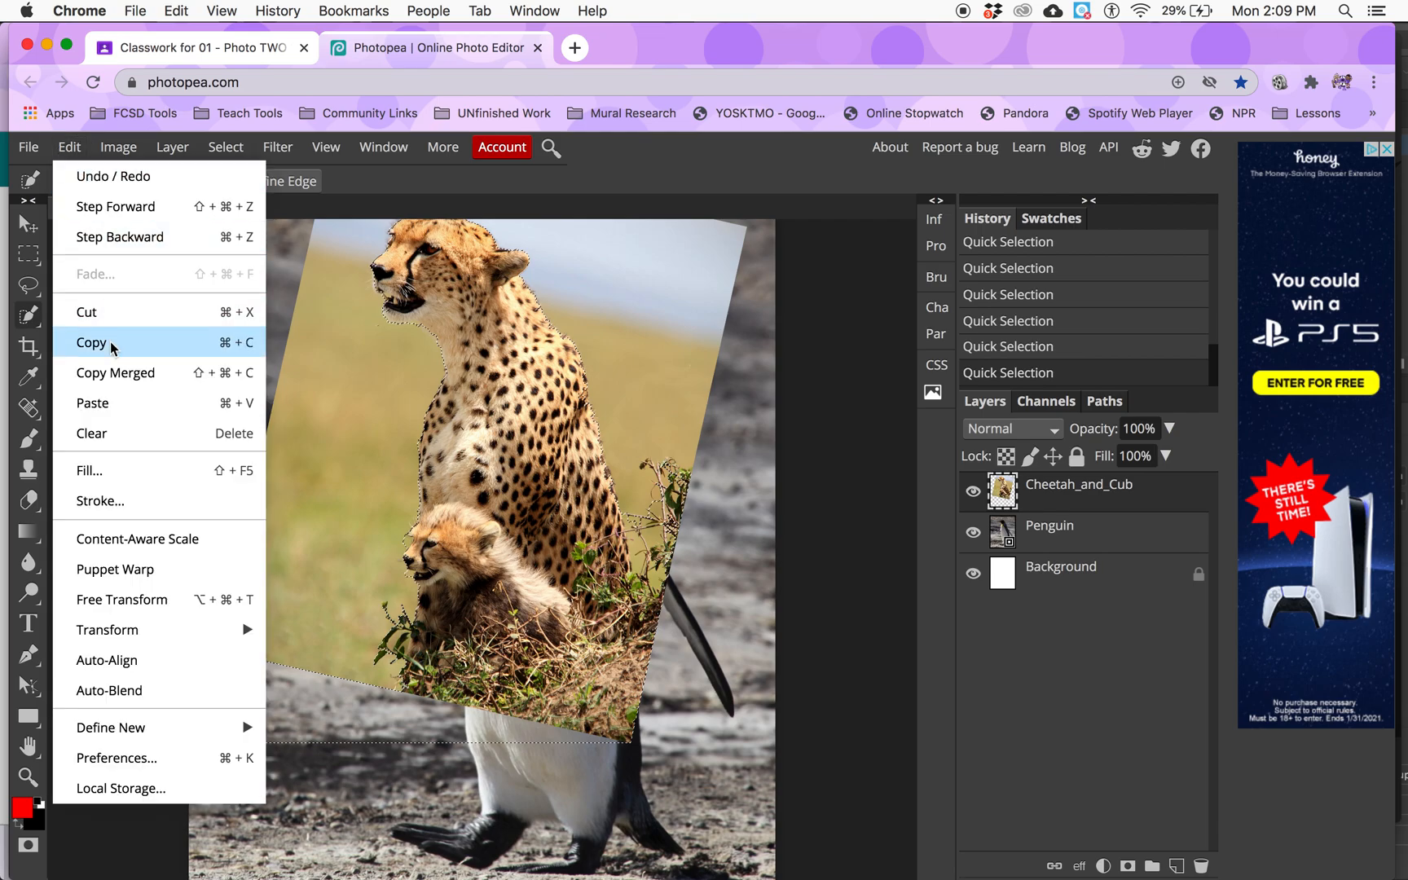
click(71, 149)
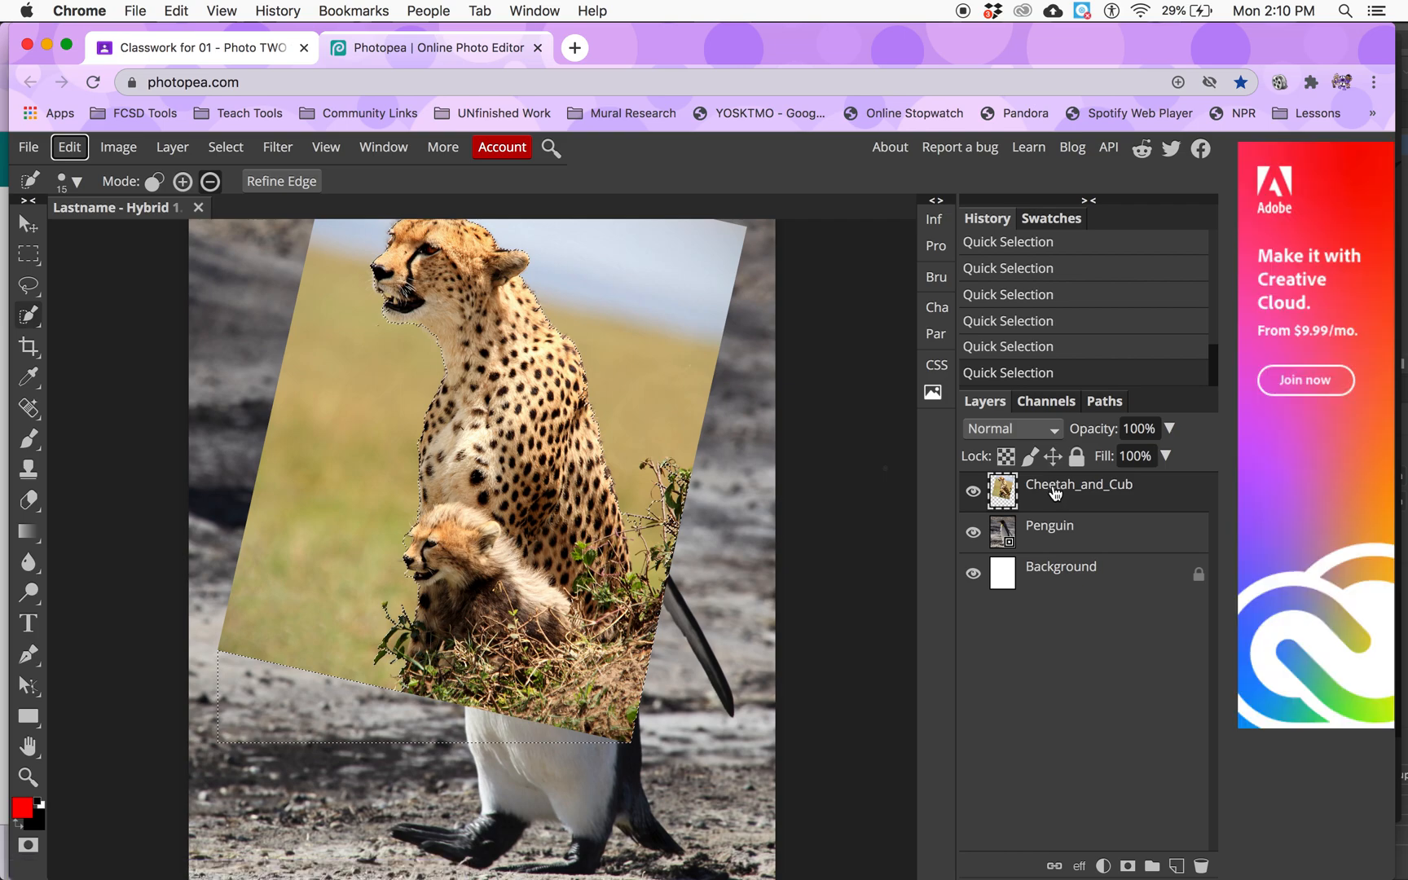
key(alt+super+8)
click(1129, 864)
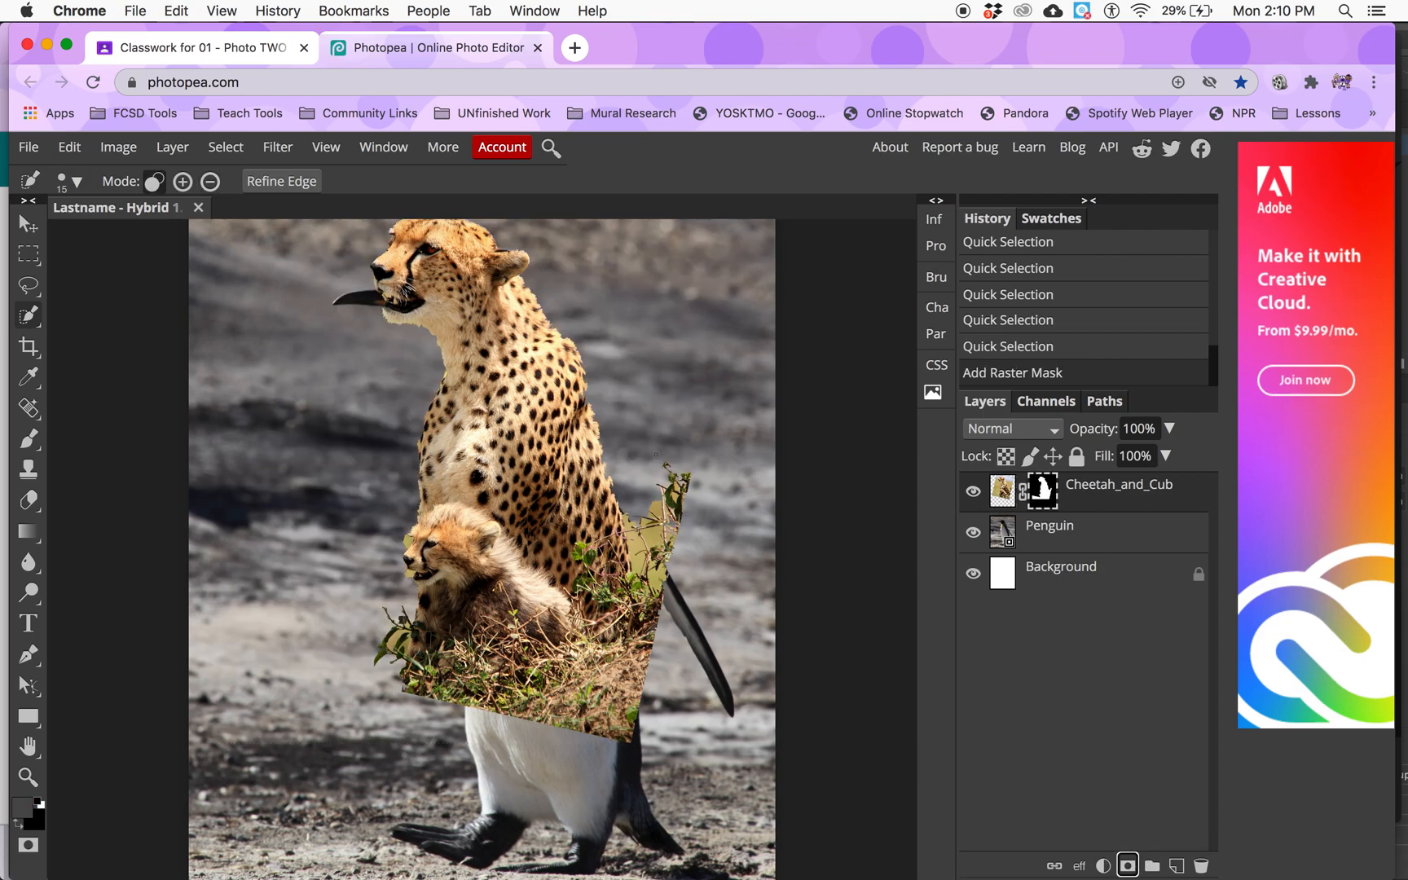
Move the masked Cheetah_and_Cub layer very slightly over the penguin with the Move tool
scroll(534, 259, up, 3)
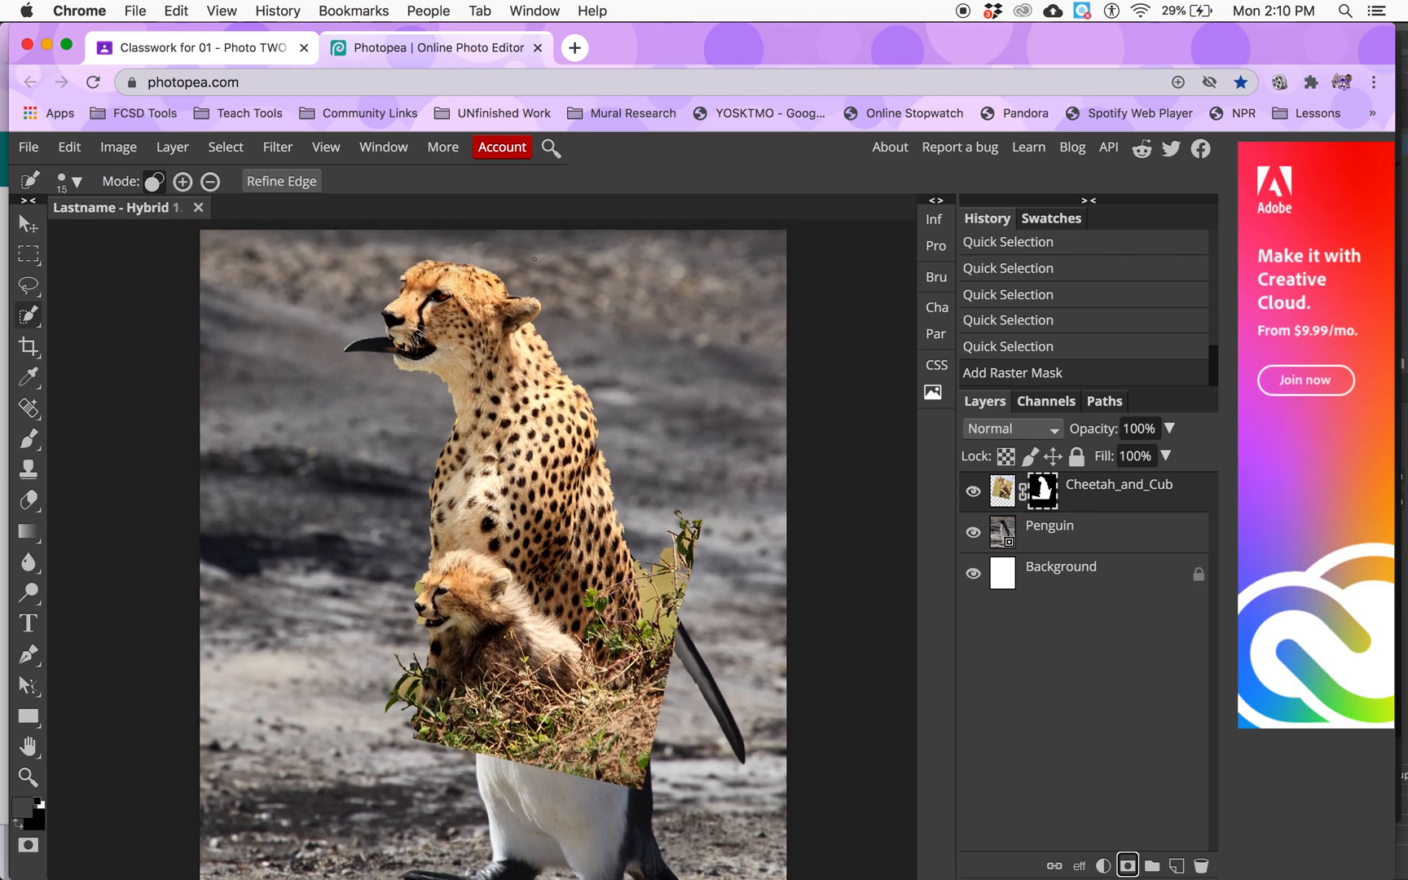
scroll(535, 258, up, 2)
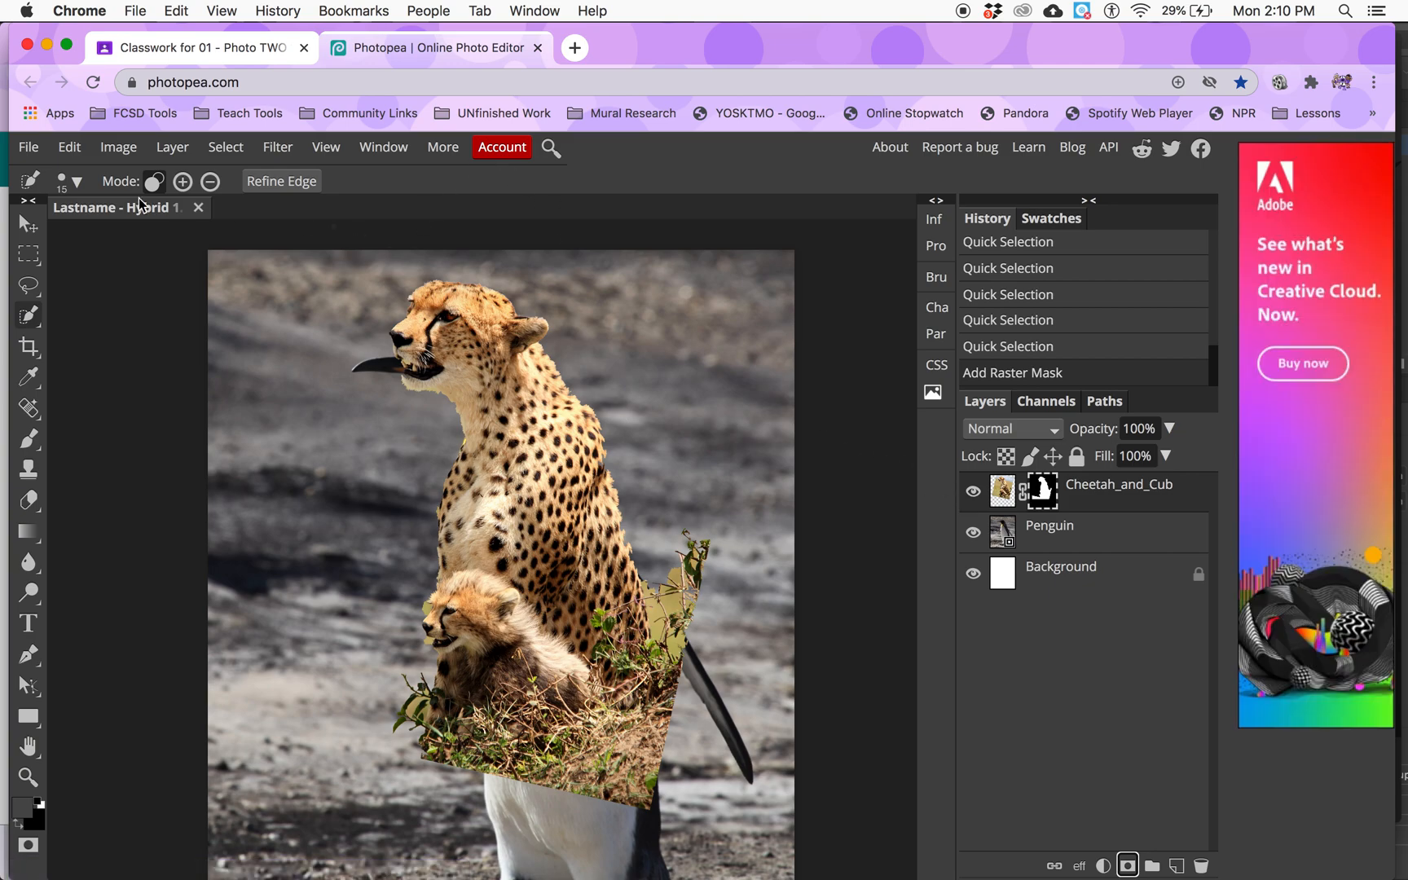
click(28, 224)
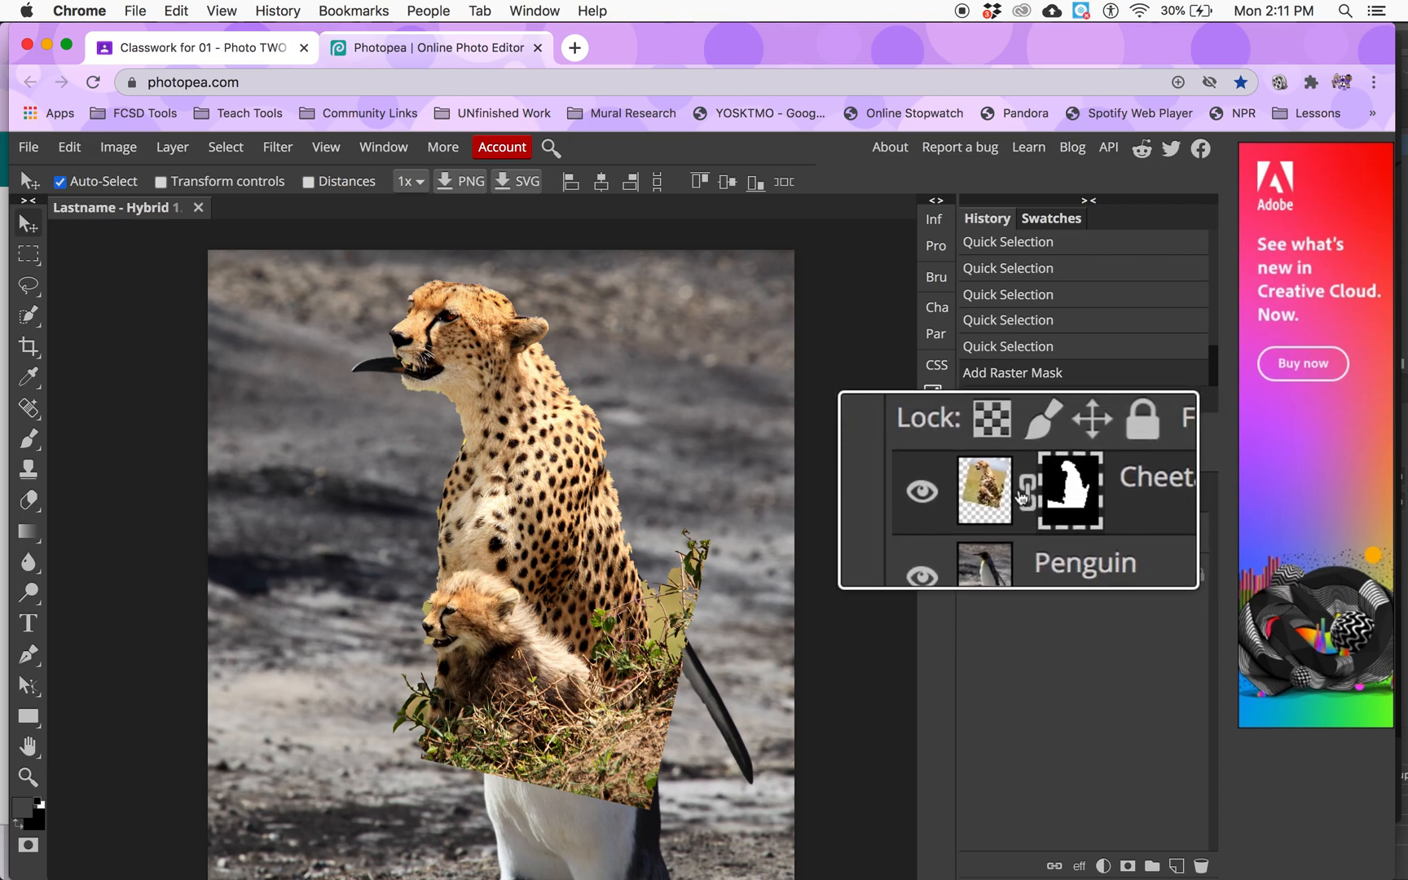
mouse_move(548, 481)
mouse_down()
mouse_move(548, 540)
mouse_move(549, 488)
mouse_up()
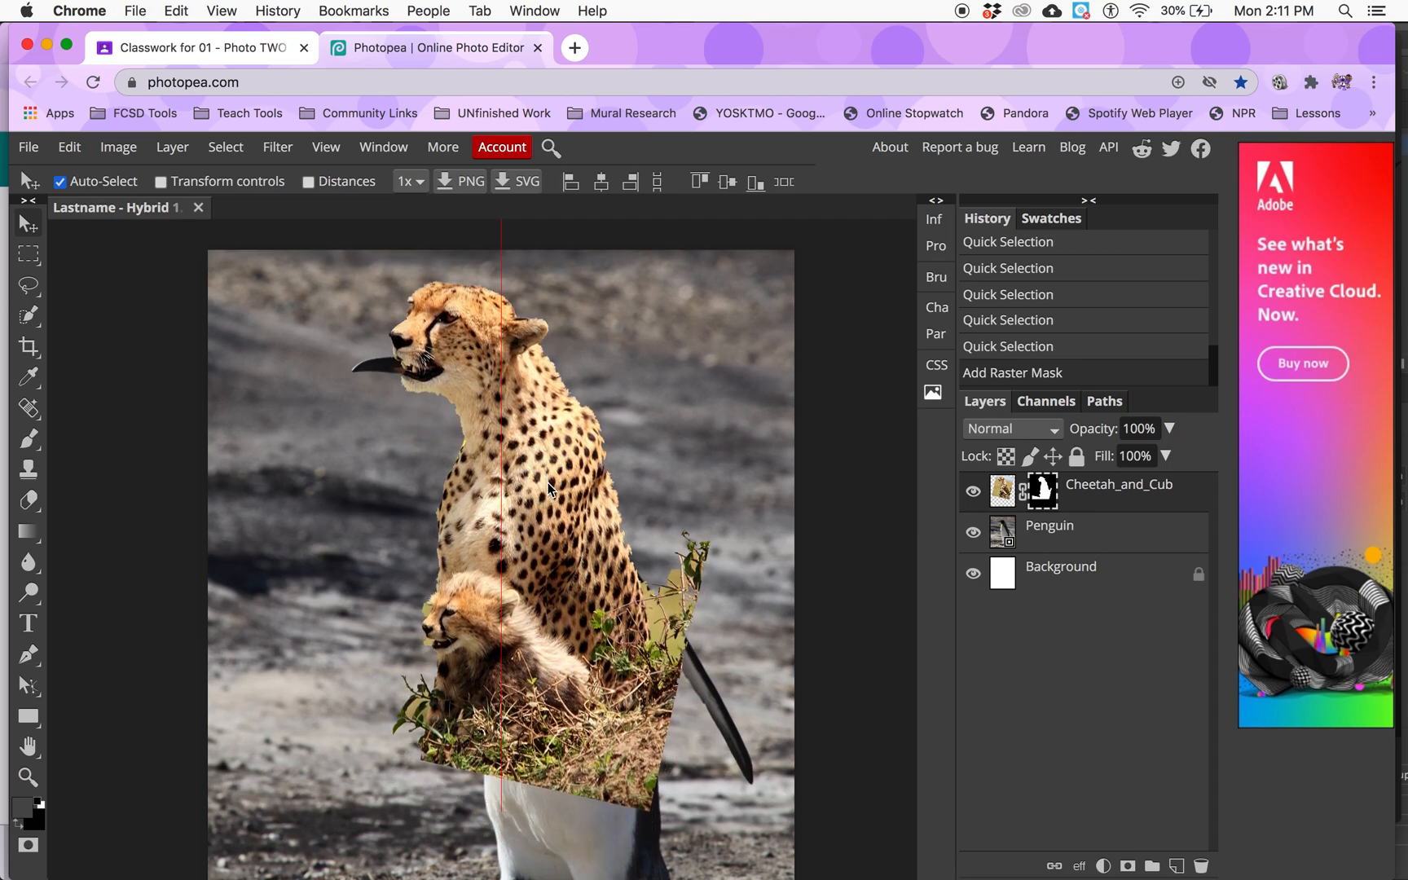
Unlink the Cheetah_and_Cub raster mask, try moving it apart from the photo, undo the move and relink it
click(1022, 492)
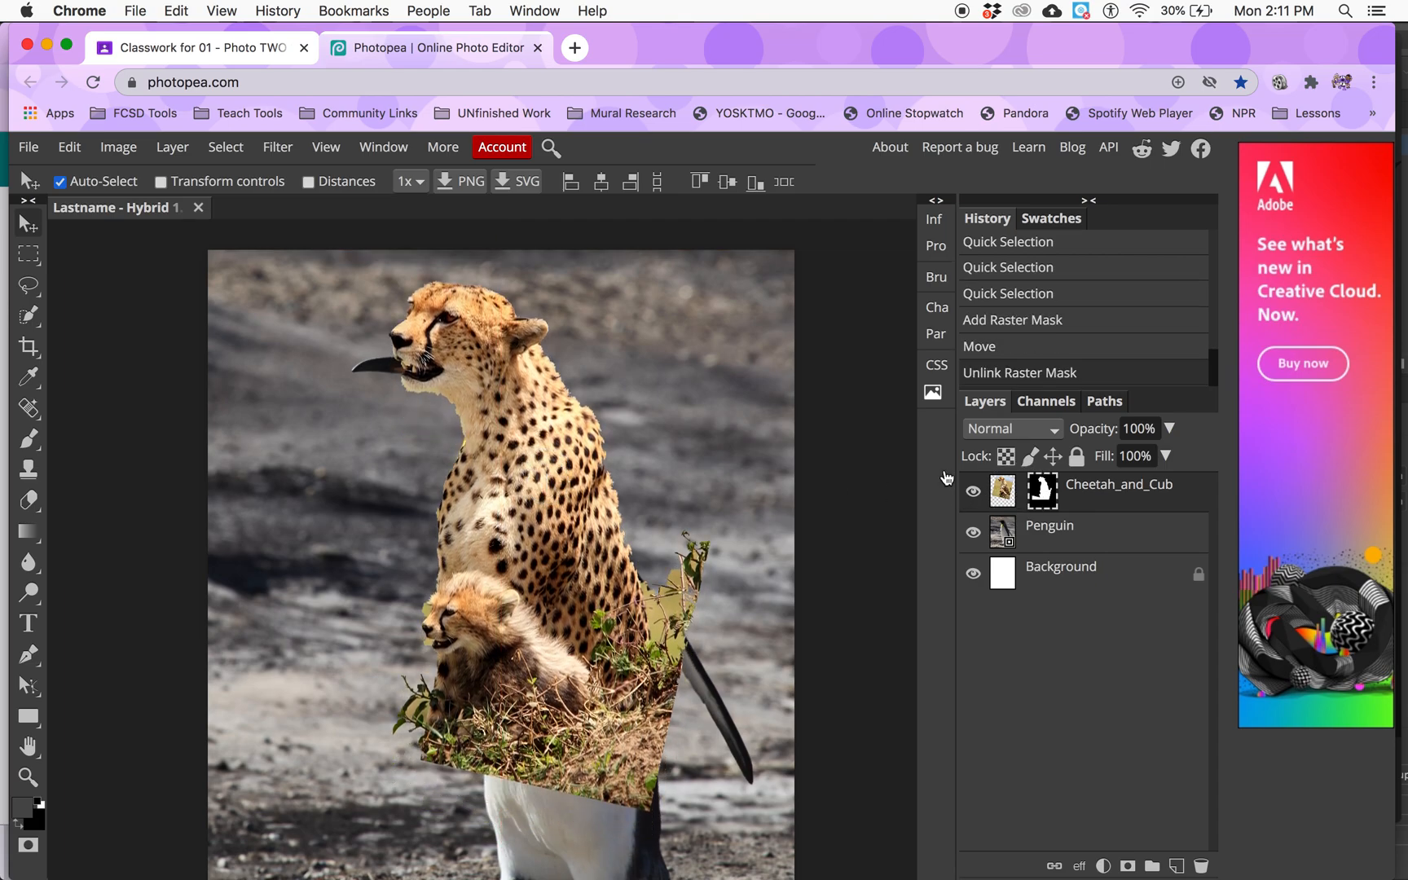
mouse_move(552, 471)
mouse_down()
mouse_move(546, 497)
mouse_move(554, 432)
mouse_move(540, 477)
mouse_up()
key(ctrl+z)
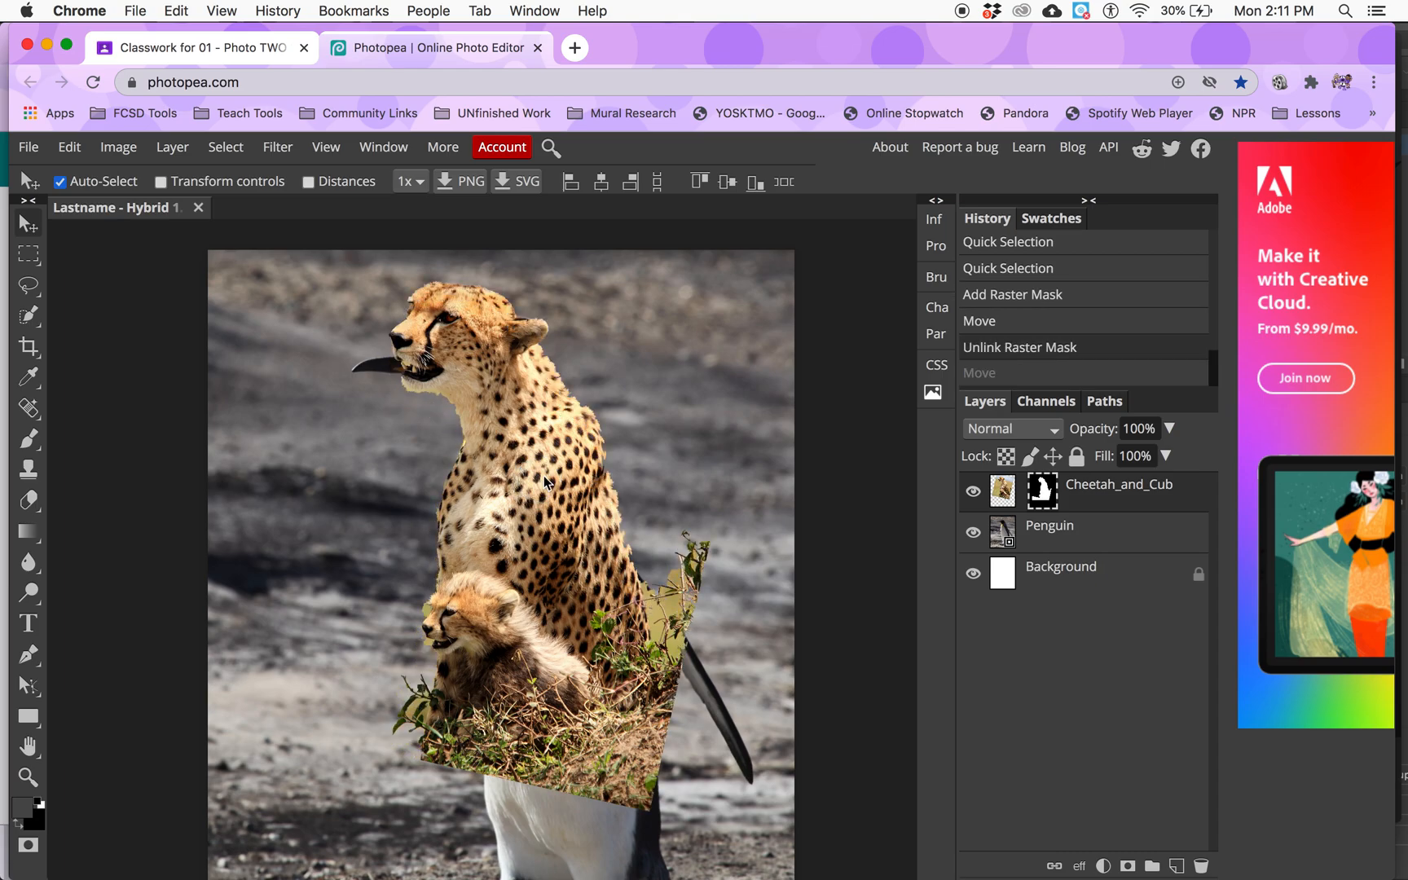
click(1024, 493)
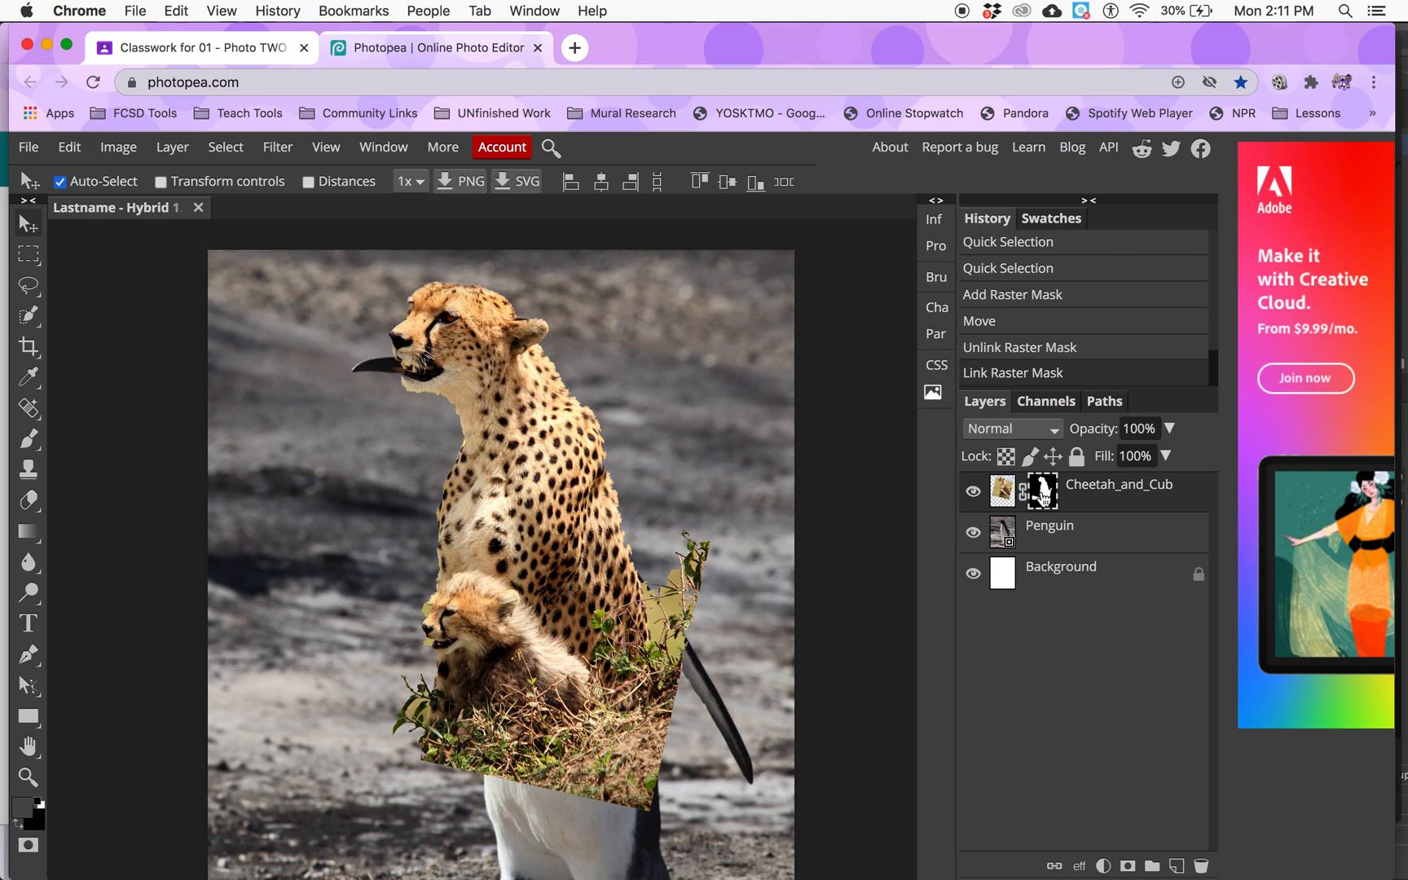
Display the Cheetah_and_Cub mask on its own and set the Brush tool to 279 px size and 0% hardness
alt+click(1044, 495)
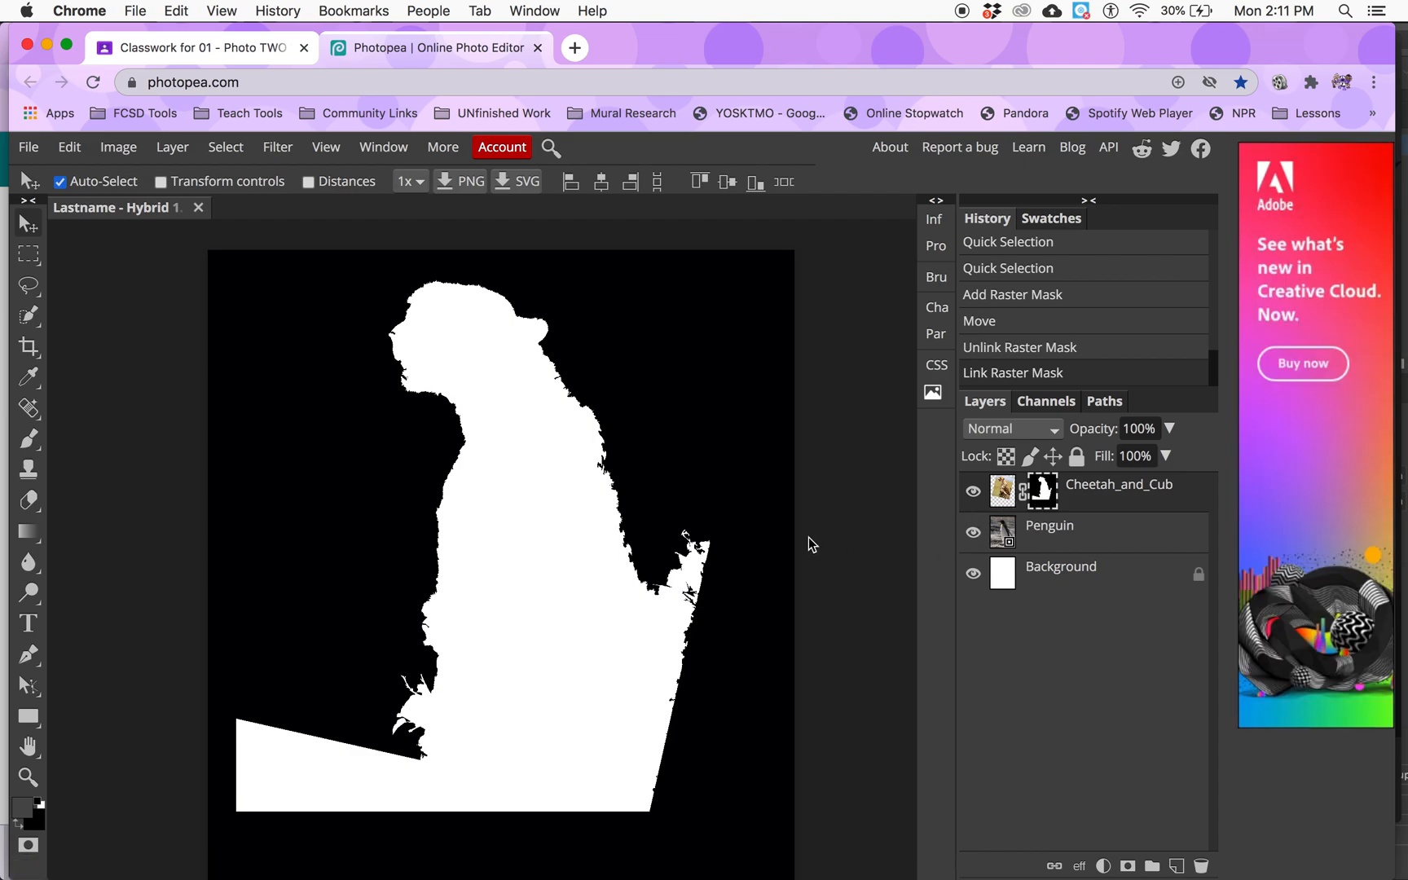
click(33, 440)
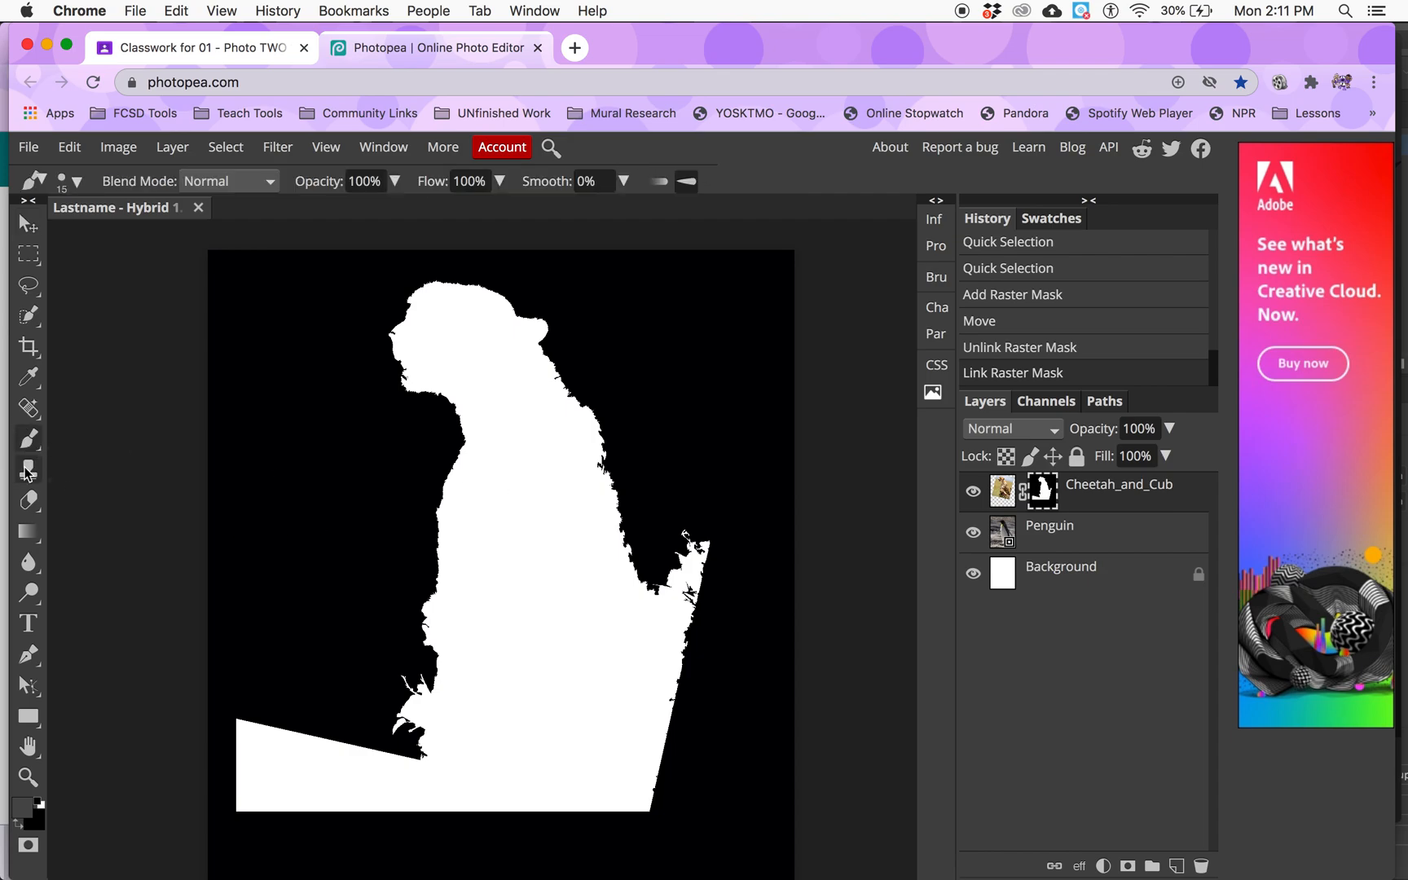
key(alt+super+8)
key(alt+super+8)
click(69, 180)
mouse_move(112, 236)
mouse_down()
mouse_move(165, 235)
mouse_move(184, 281)
mouse_move(42, 285)
mouse_up()
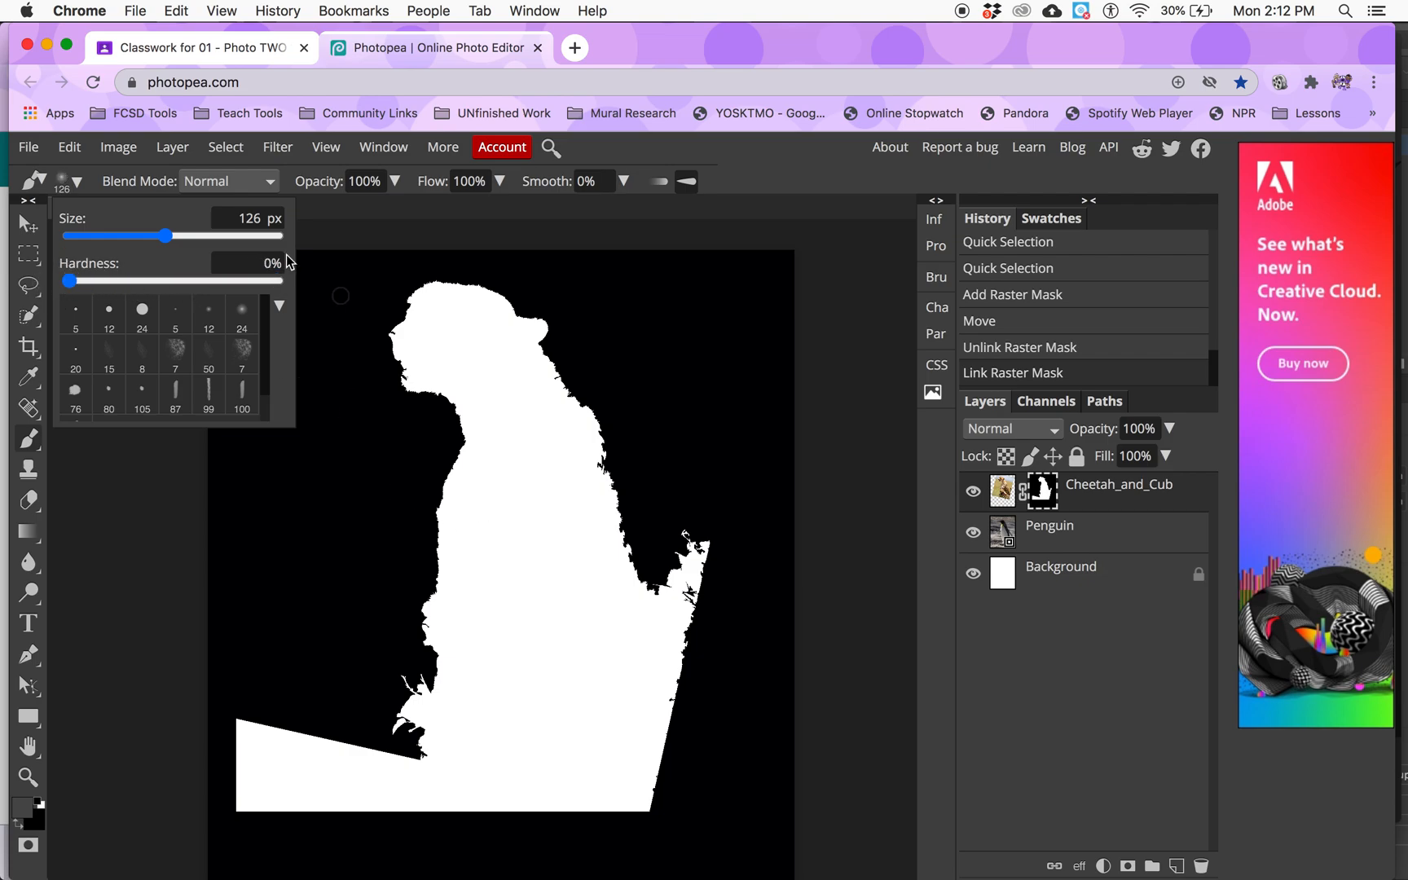
click(198, 236)
click(61, 184)
click(61, 184)
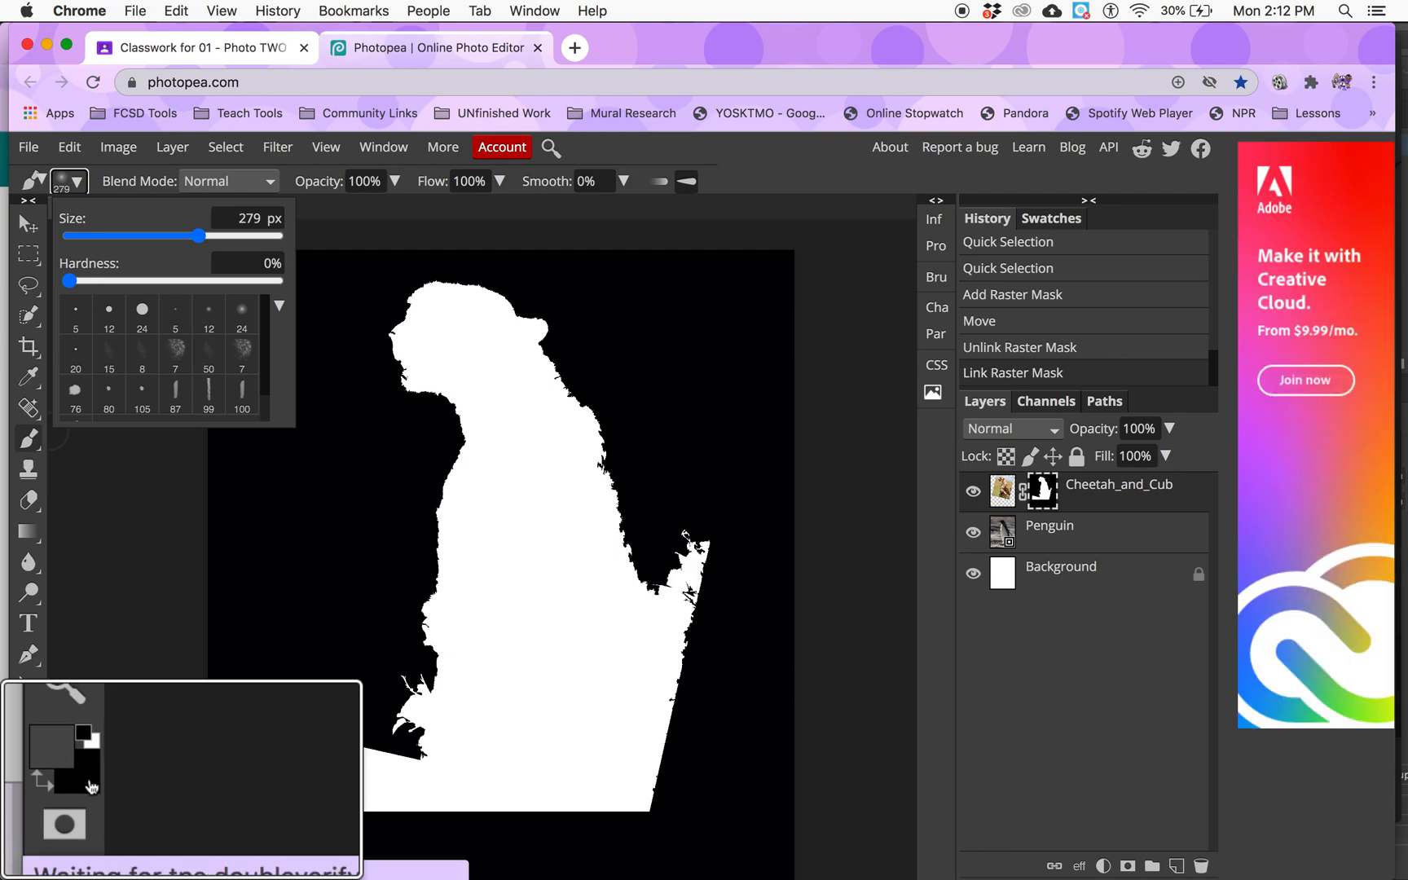
Set the foreground color to black (000000) and paint a diagonal stroke across the cheetah's torso in the Cheetah_and_Cub mask
click(24, 812)
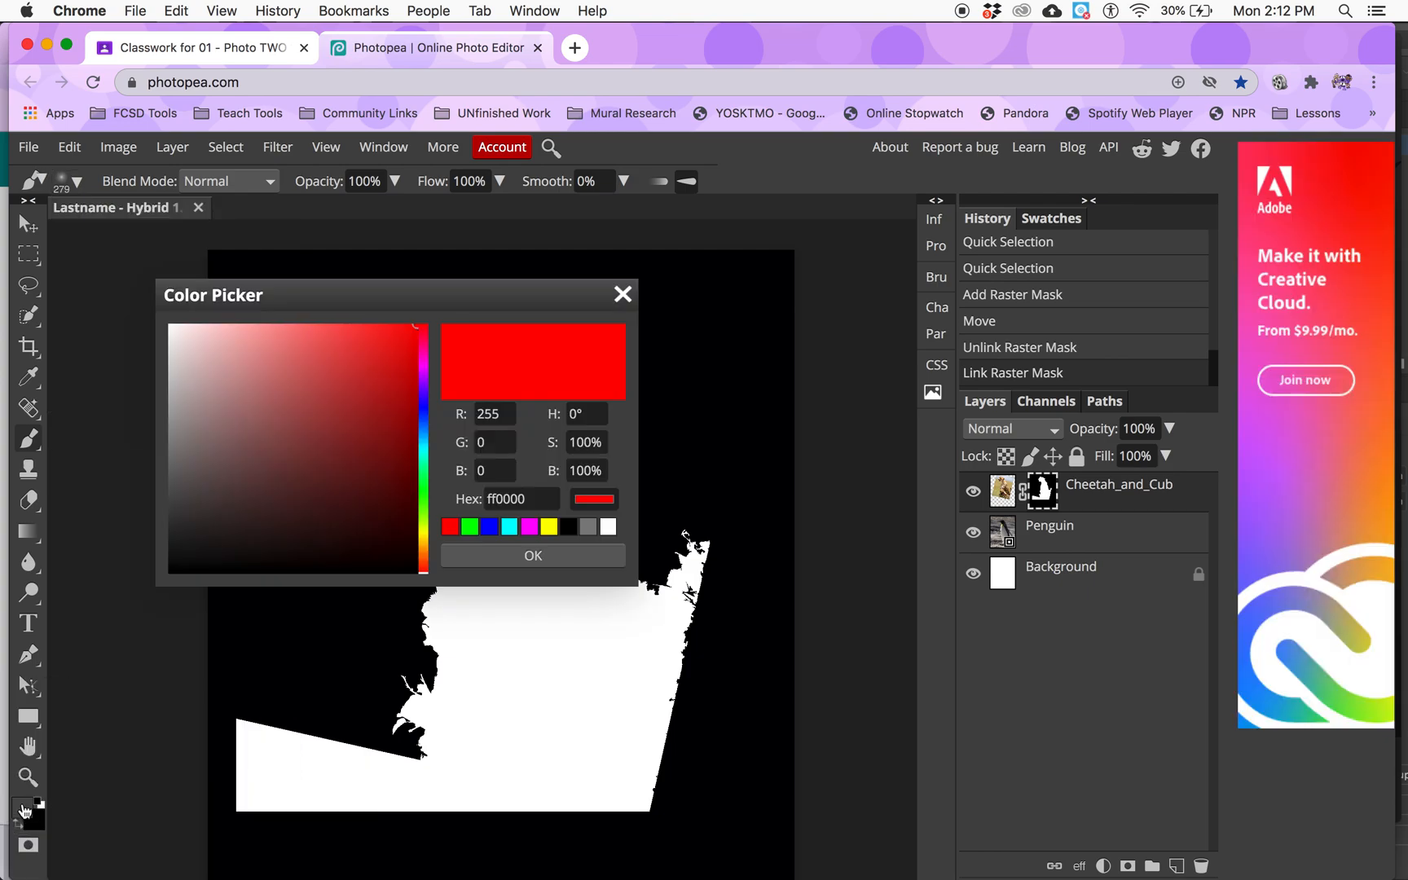
drag(238, 512, 151, 582)
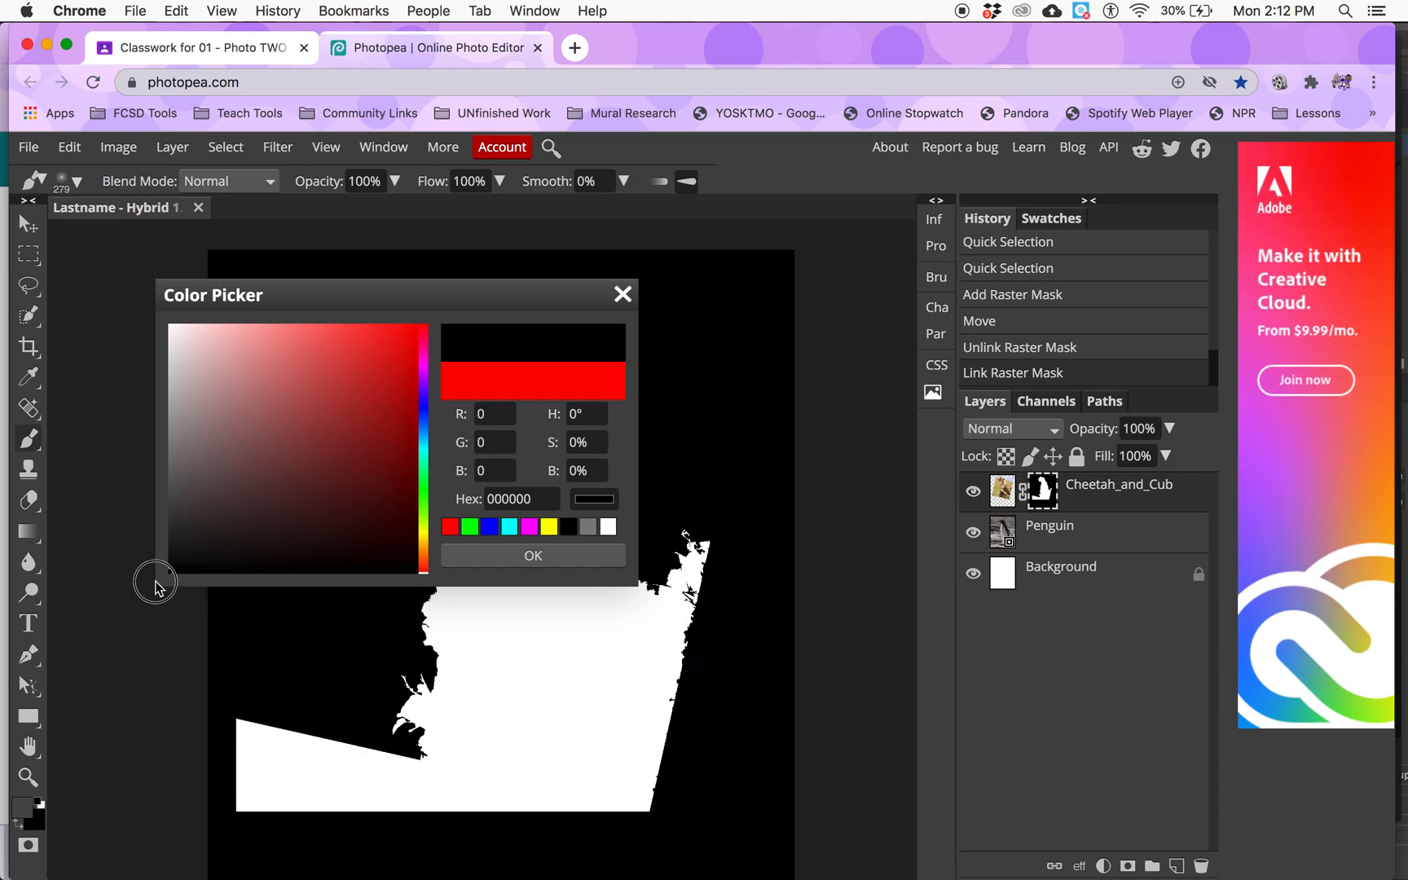
click(498, 562)
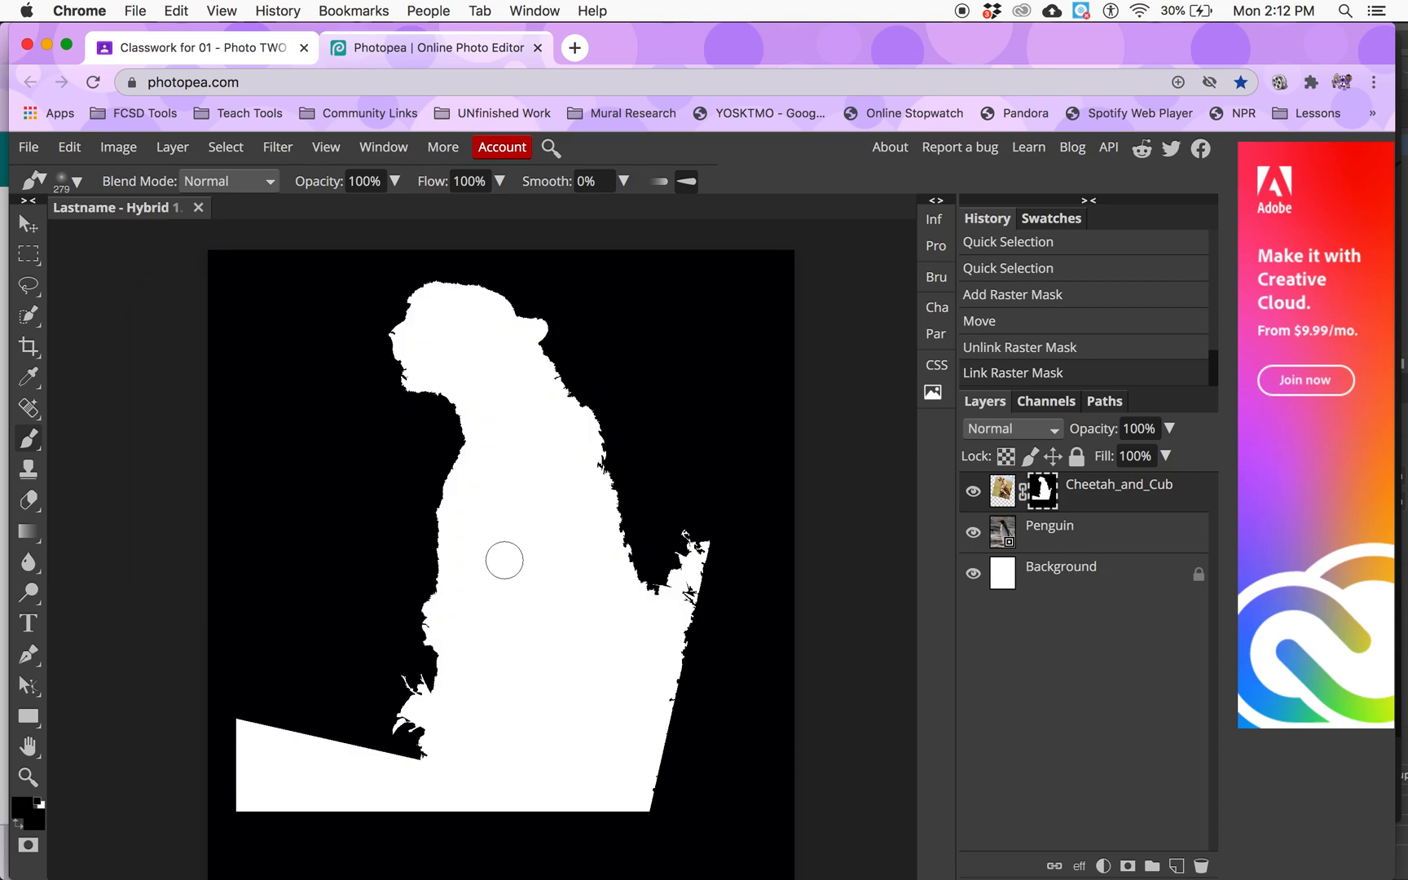
click(587, 494)
mouse_move(547, 524)
mouse_down()
mouse_move(508, 560)
mouse_move(625, 481)
mouse_move(598, 499)
mouse_move(614, 469)
mouse_up()
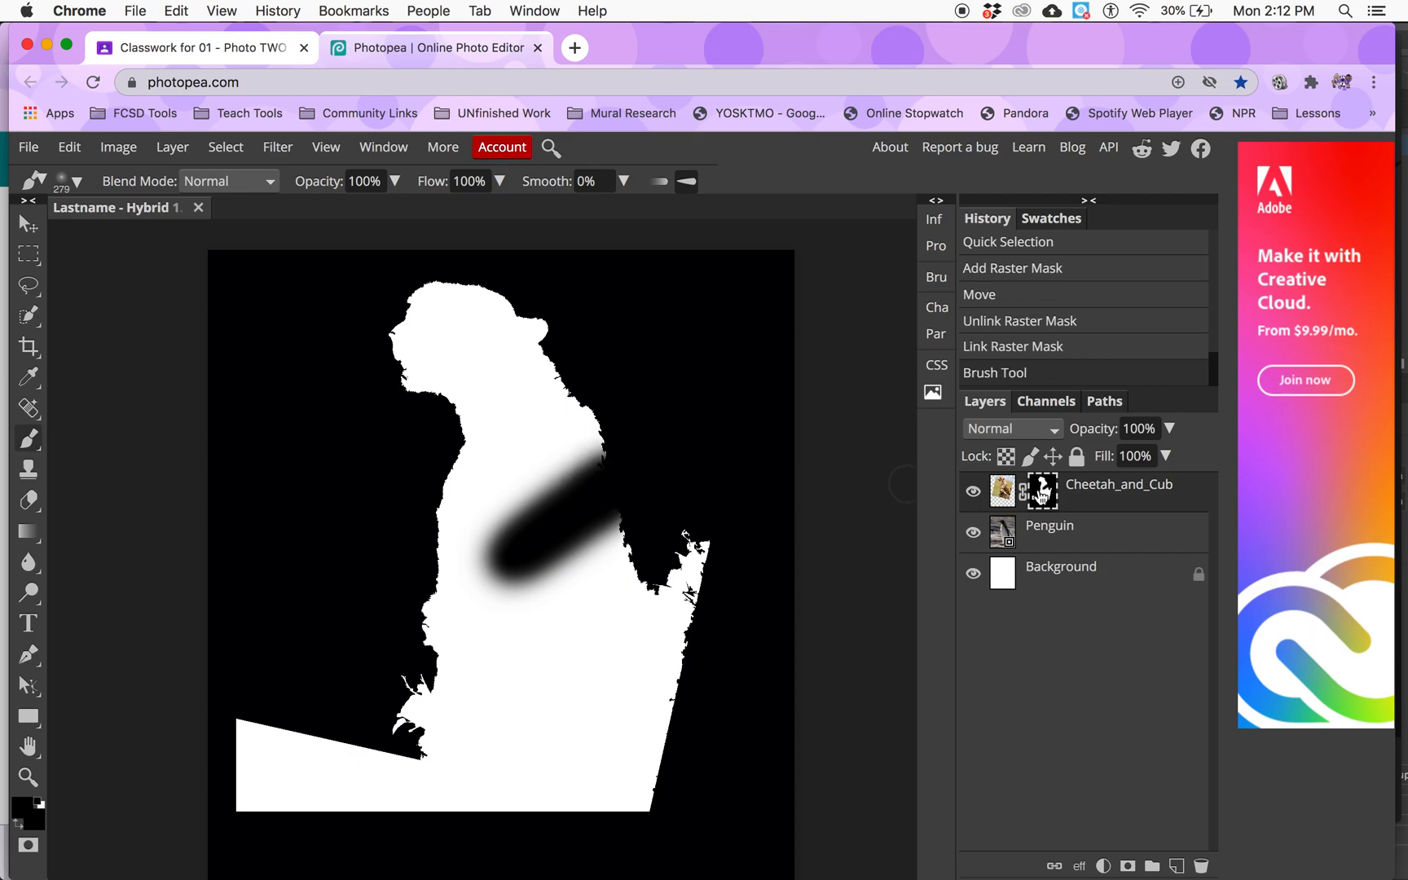
Switch from the mask-only view to the full image and paint black on the mask across the cheetah's belly toward the cub's head
alt+click(1041, 492)
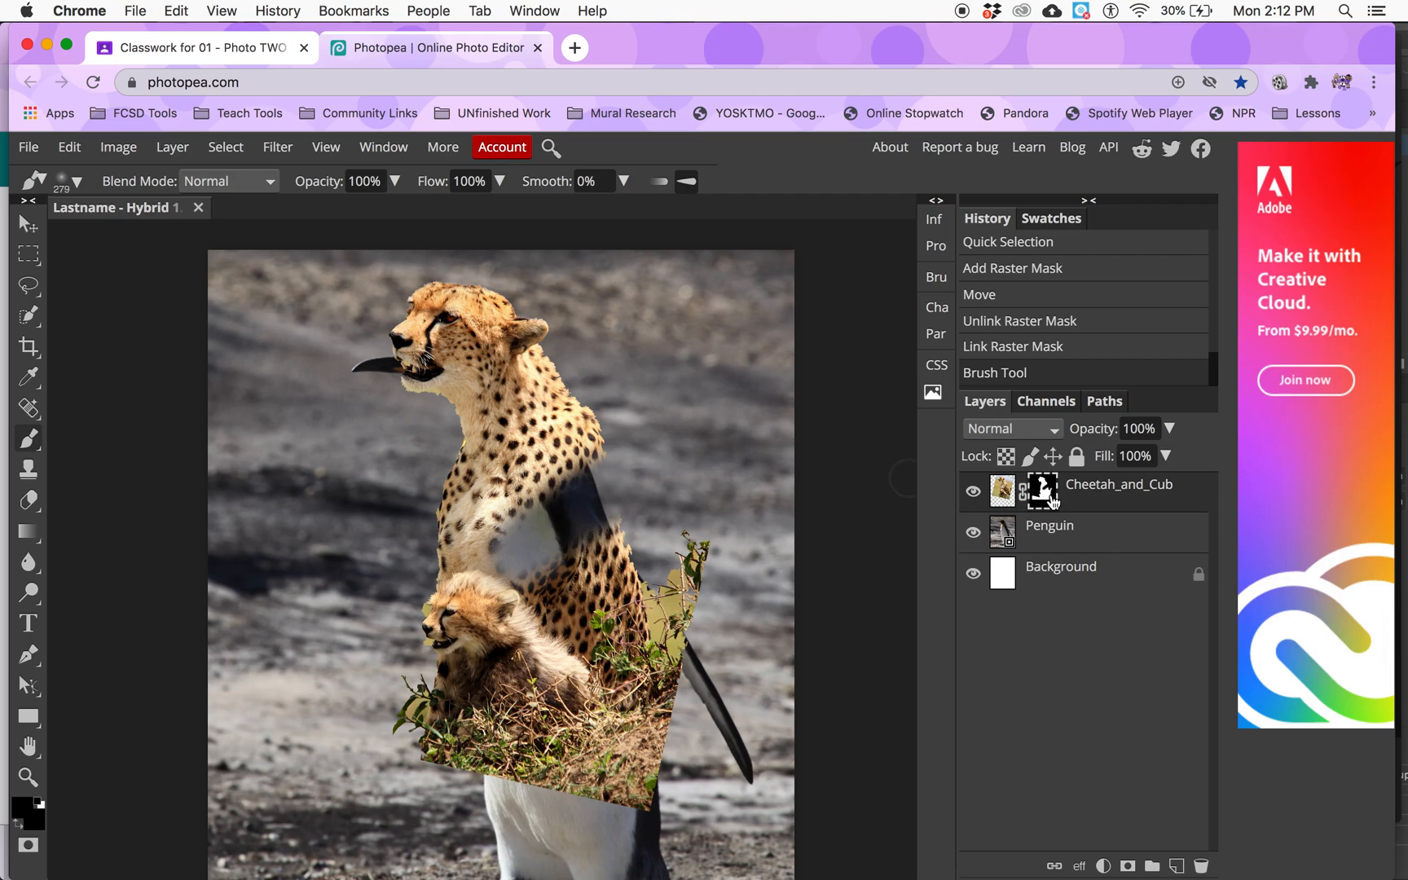
alt+click(1042, 492)
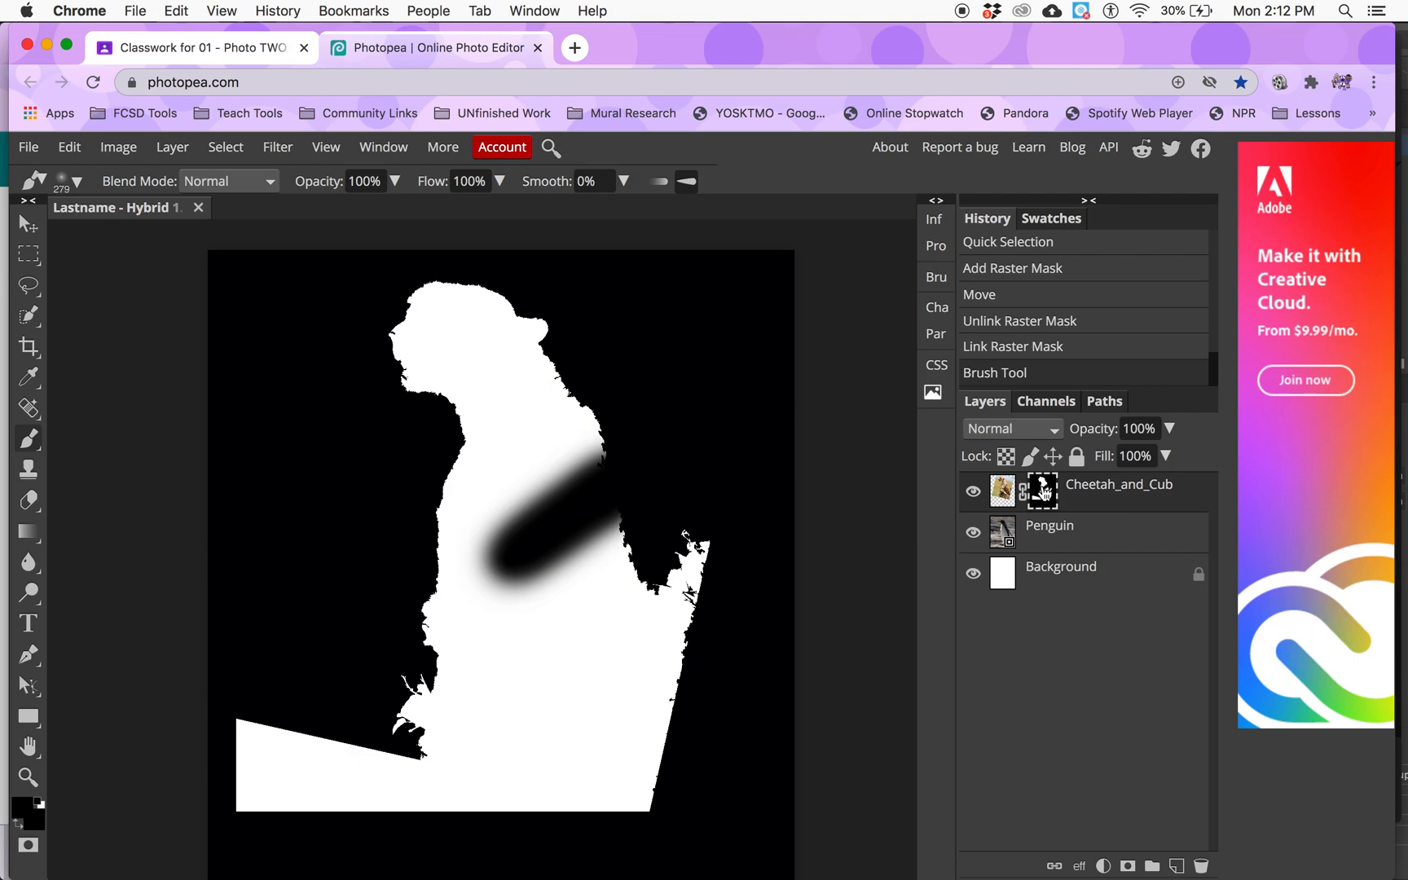
alt+click(1044, 492)
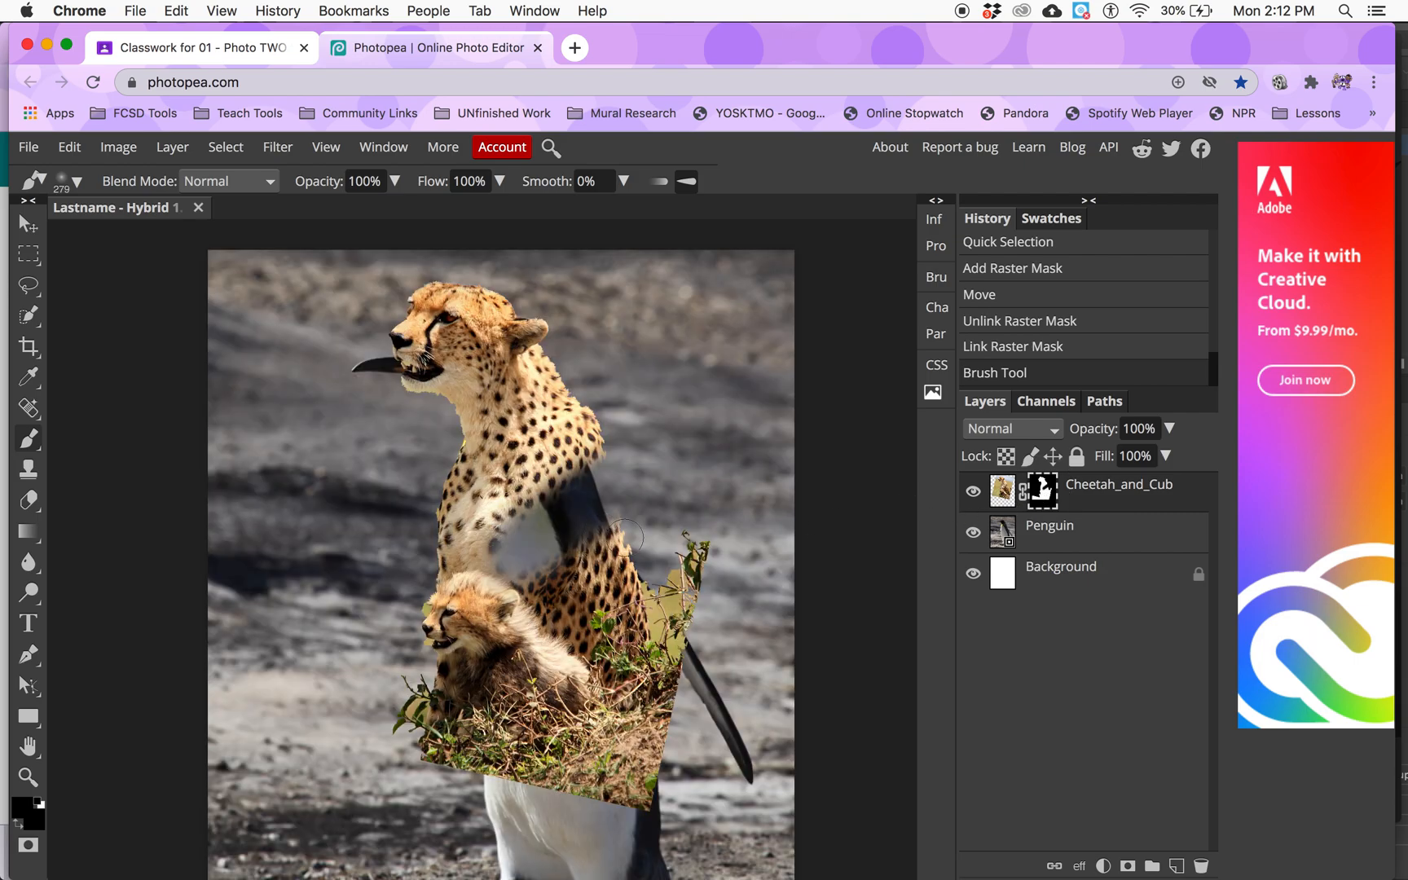
mouse_move(641, 522)
mouse_down()
mouse_move(483, 603)
mouse_move(491, 590)
mouse_up()
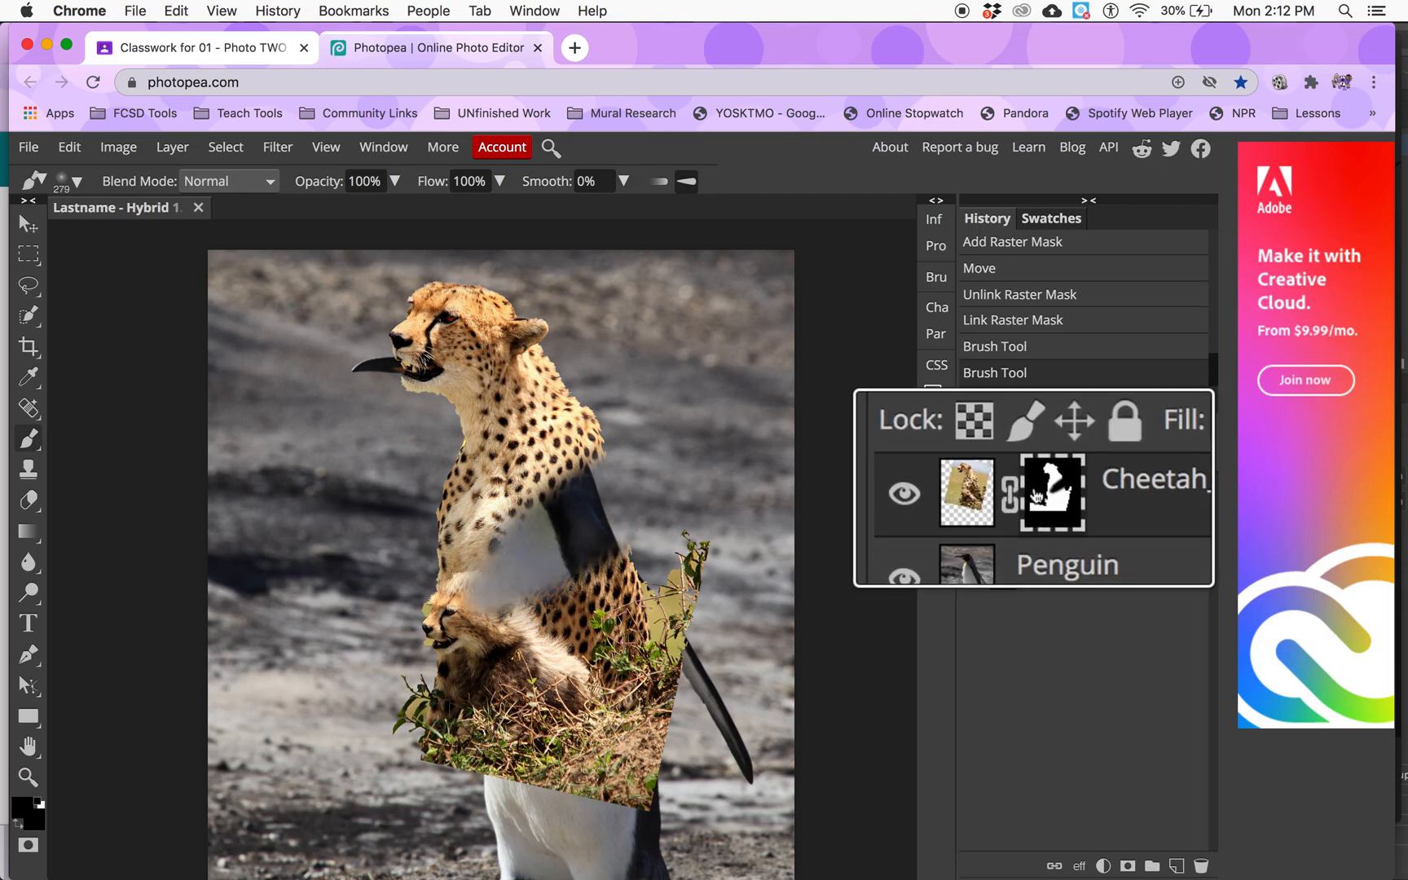
Target the Cheetah_and_Cub mask instead of the photo and paint out the cheetah's lower body, the cub and the grass in black
click(1003, 496)
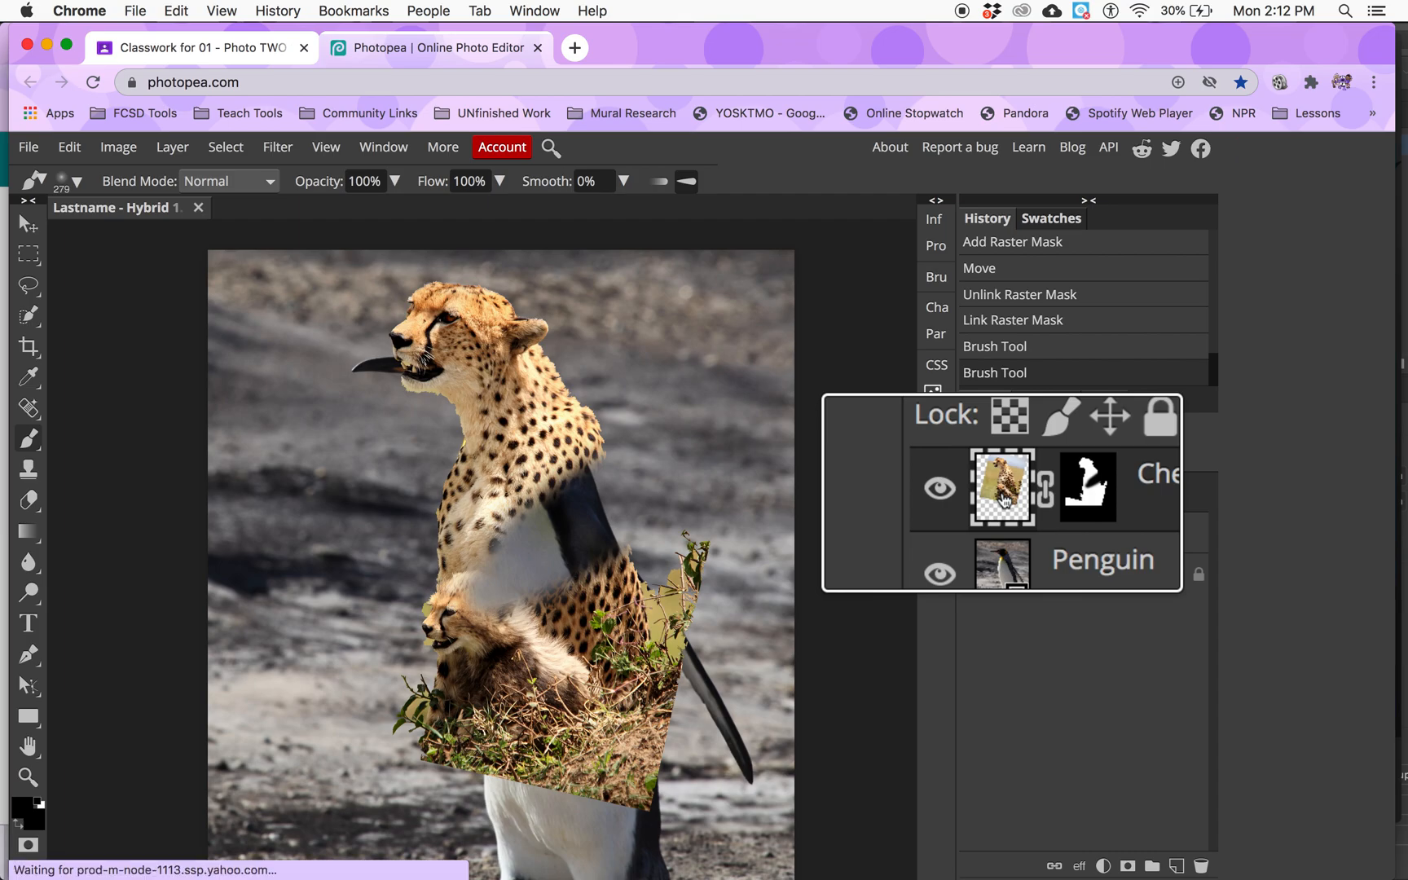
click(1046, 491)
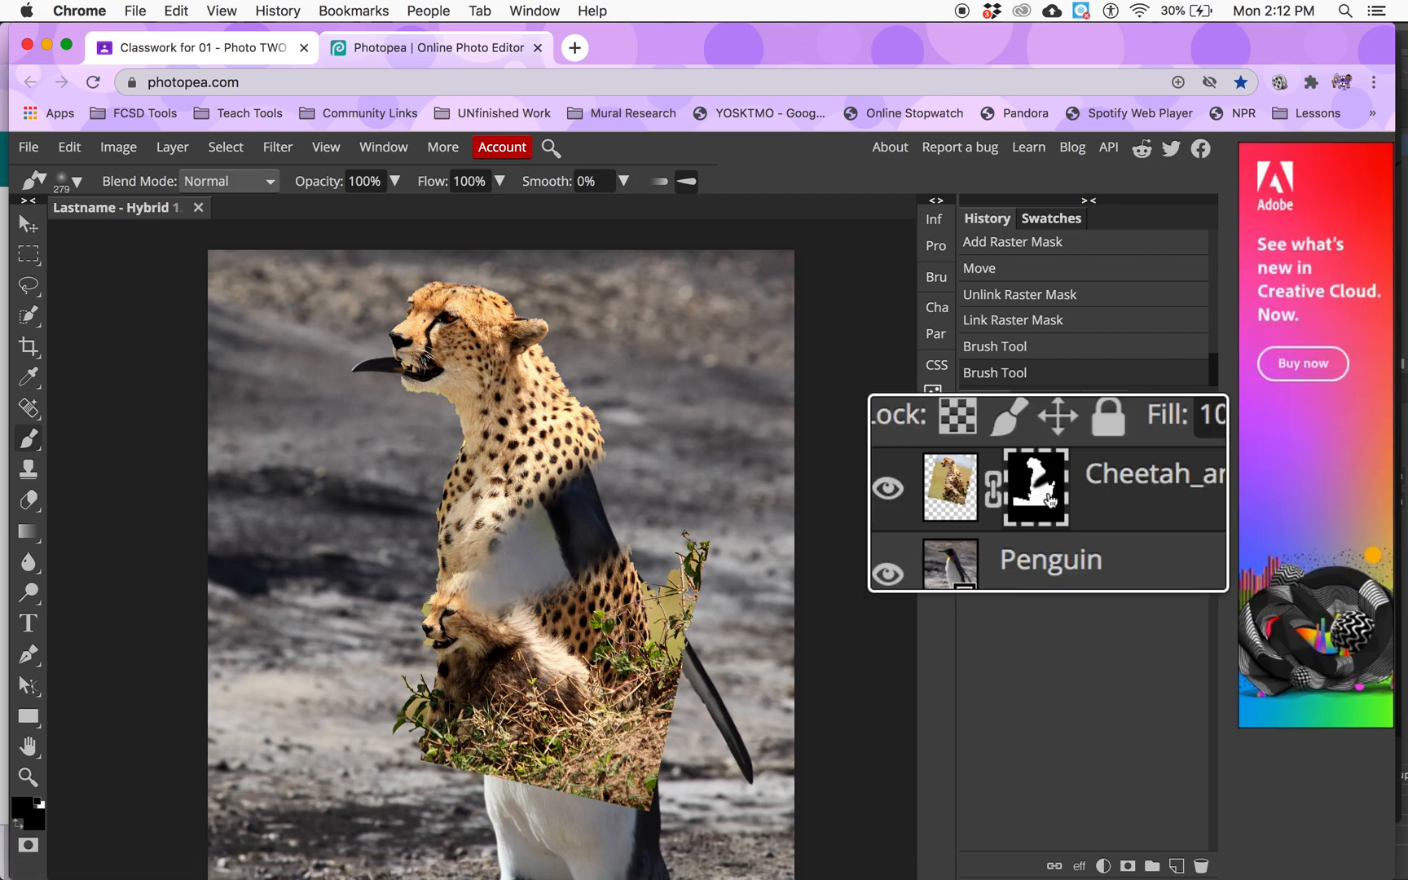
mouse_move(605, 568)
mouse_down()
mouse_move(643, 564)
mouse_move(613, 555)
mouse_move(598, 570)
mouse_move(643, 635)
mouse_move(675, 587)
mouse_up()
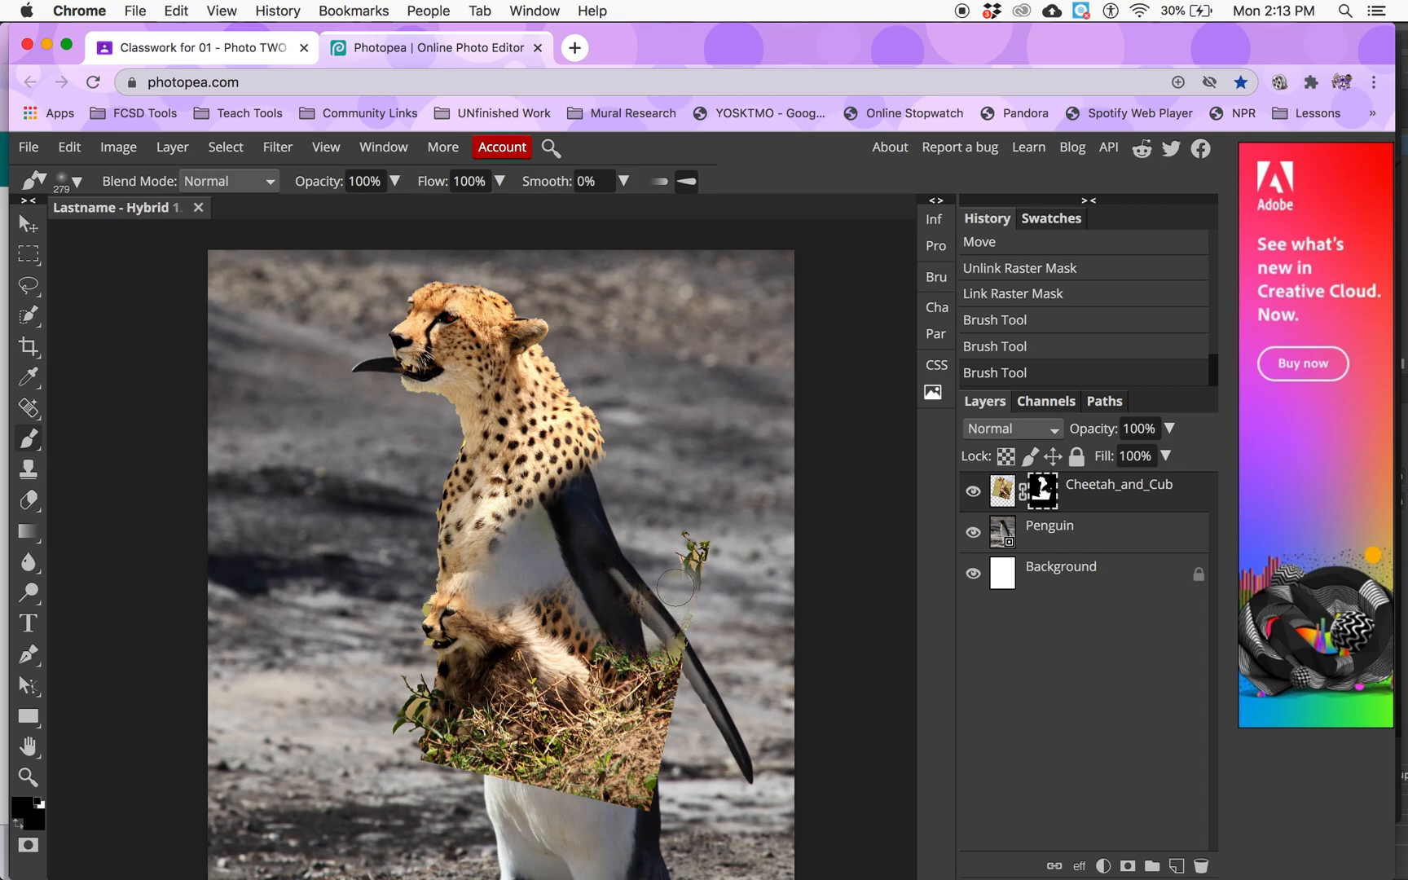
mouse_move(720, 518)
mouse_down()
mouse_move(676, 571)
mouse_move(665, 564)
mouse_move(678, 536)
mouse_move(687, 607)
mouse_move(645, 766)
mouse_move(656, 809)
mouse_move(389, 757)
mouse_move(411, 717)
mouse_move(660, 765)
mouse_move(670, 728)
mouse_move(533, 742)
mouse_move(403, 693)
mouse_move(611, 714)
mouse_move(659, 676)
mouse_move(649, 646)
mouse_move(524, 701)
mouse_move(629, 690)
mouse_move(631, 583)
mouse_move(585, 645)
mouse_move(507, 668)
mouse_move(440, 658)
mouse_move(451, 681)
mouse_move(479, 690)
mouse_move(538, 654)
mouse_move(553, 608)
mouse_move(520, 631)
mouse_move(508, 602)
mouse_move(494, 630)
mouse_move(575, 614)
mouse_move(589, 635)
mouse_move(426, 615)
mouse_move(440, 642)
mouse_move(450, 609)
mouse_move(435, 616)
mouse_move(471, 605)
mouse_move(450, 584)
mouse_move(566, 510)
mouse_up()
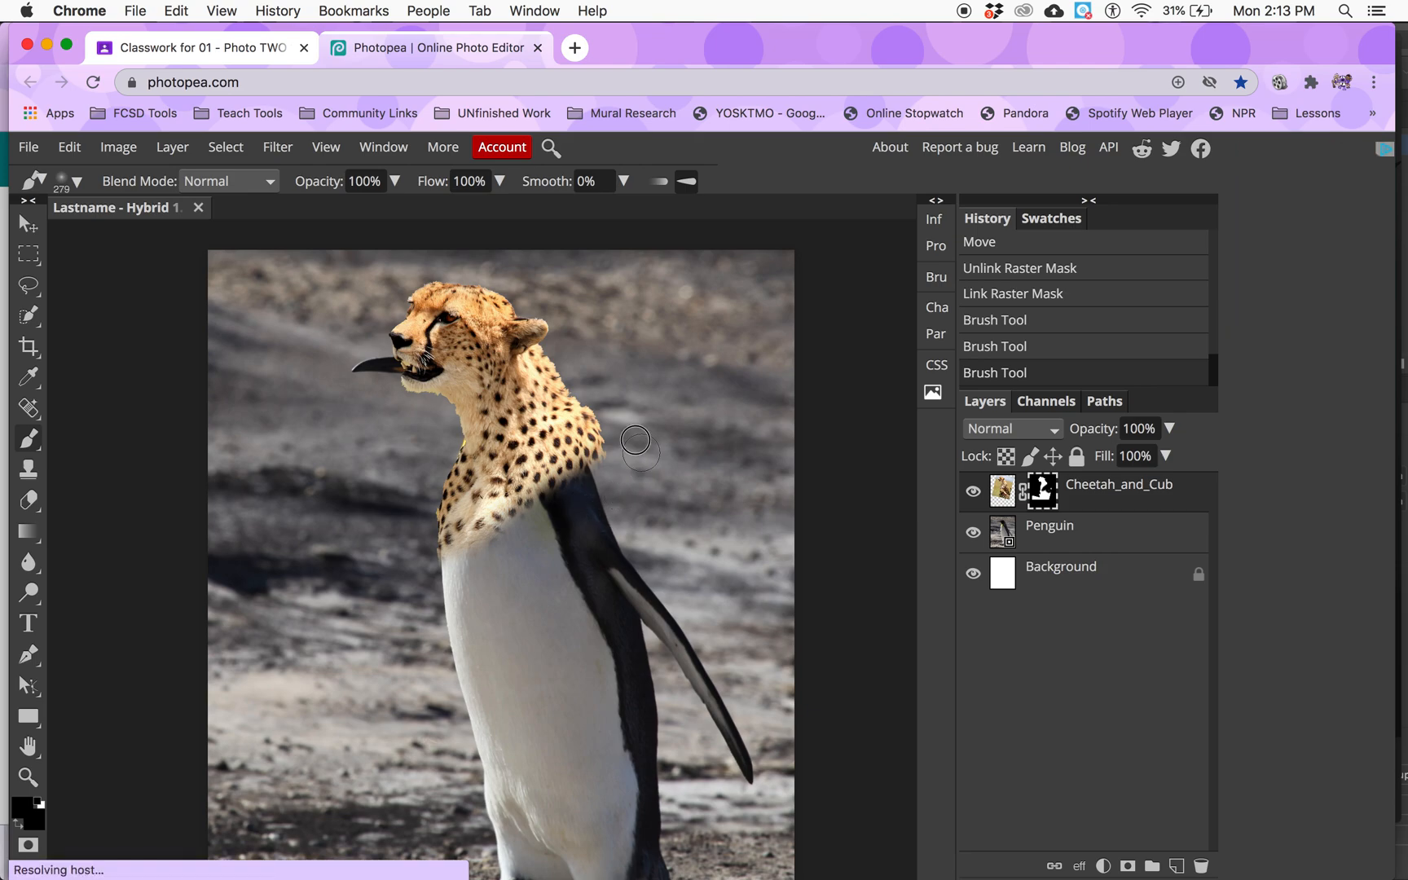
Paint black on the Cheetah_and_Cub mask over the cheetah's back, shoulder and nape, up to just below the ear
mouse_move(634, 440)
mouse_down()
mouse_move(602, 397)
mouse_move(593, 440)
mouse_move(607, 453)
mouse_move(574, 405)
mouse_move(599, 399)
mouse_move(585, 440)
mouse_move(604, 446)
mouse_move(569, 343)
mouse_move(619, 467)
mouse_move(620, 530)
mouse_up()
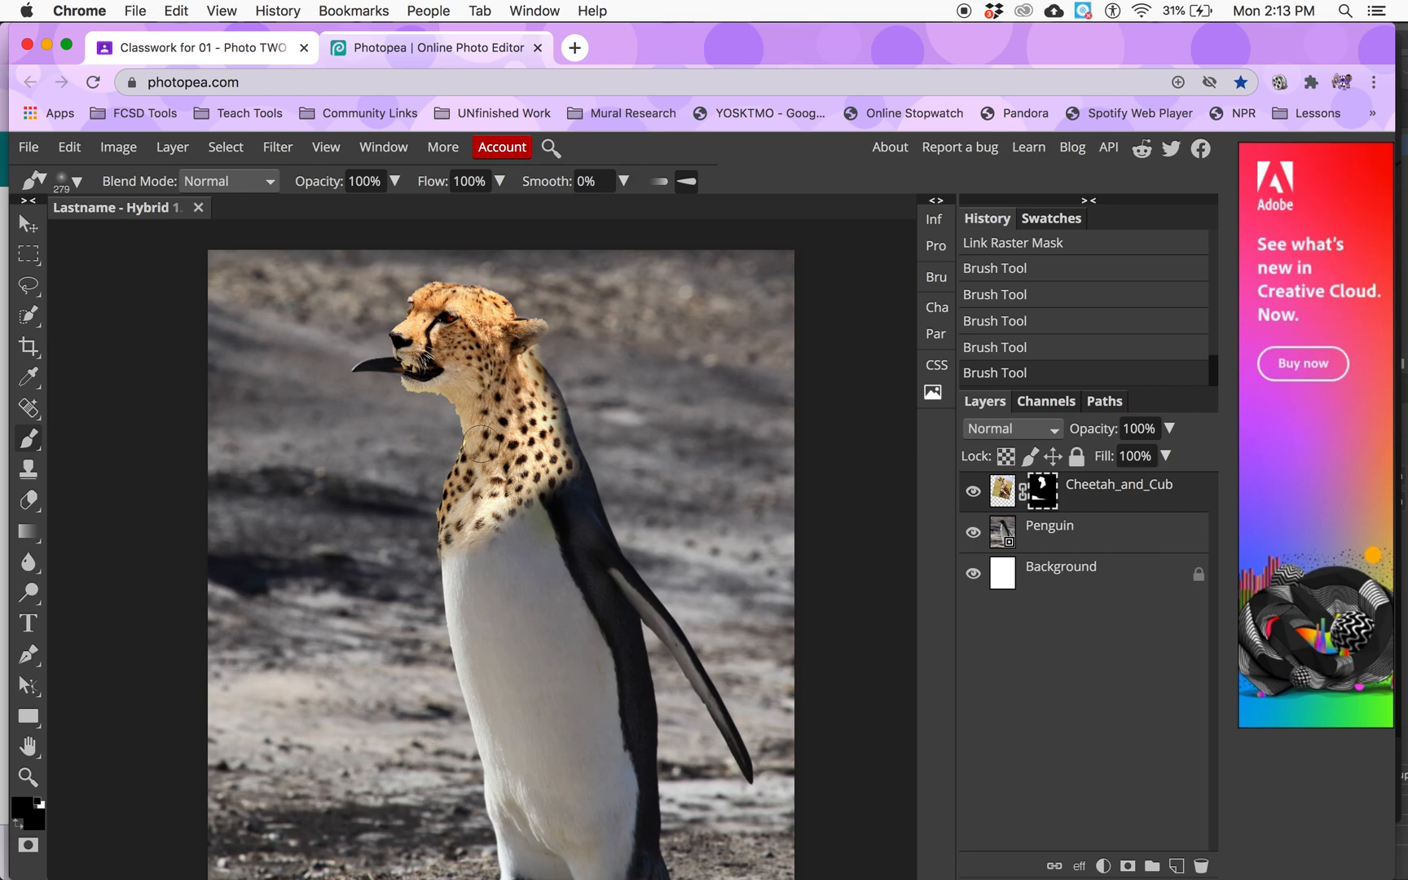
mouse_move(607, 463)
mouse_down()
mouse_move(548, 445)
mouse_move(538, 418)
mouse_move(554, 506)
mouse_move(523, 426)
mouse_move(547, 389)
mouse_up()
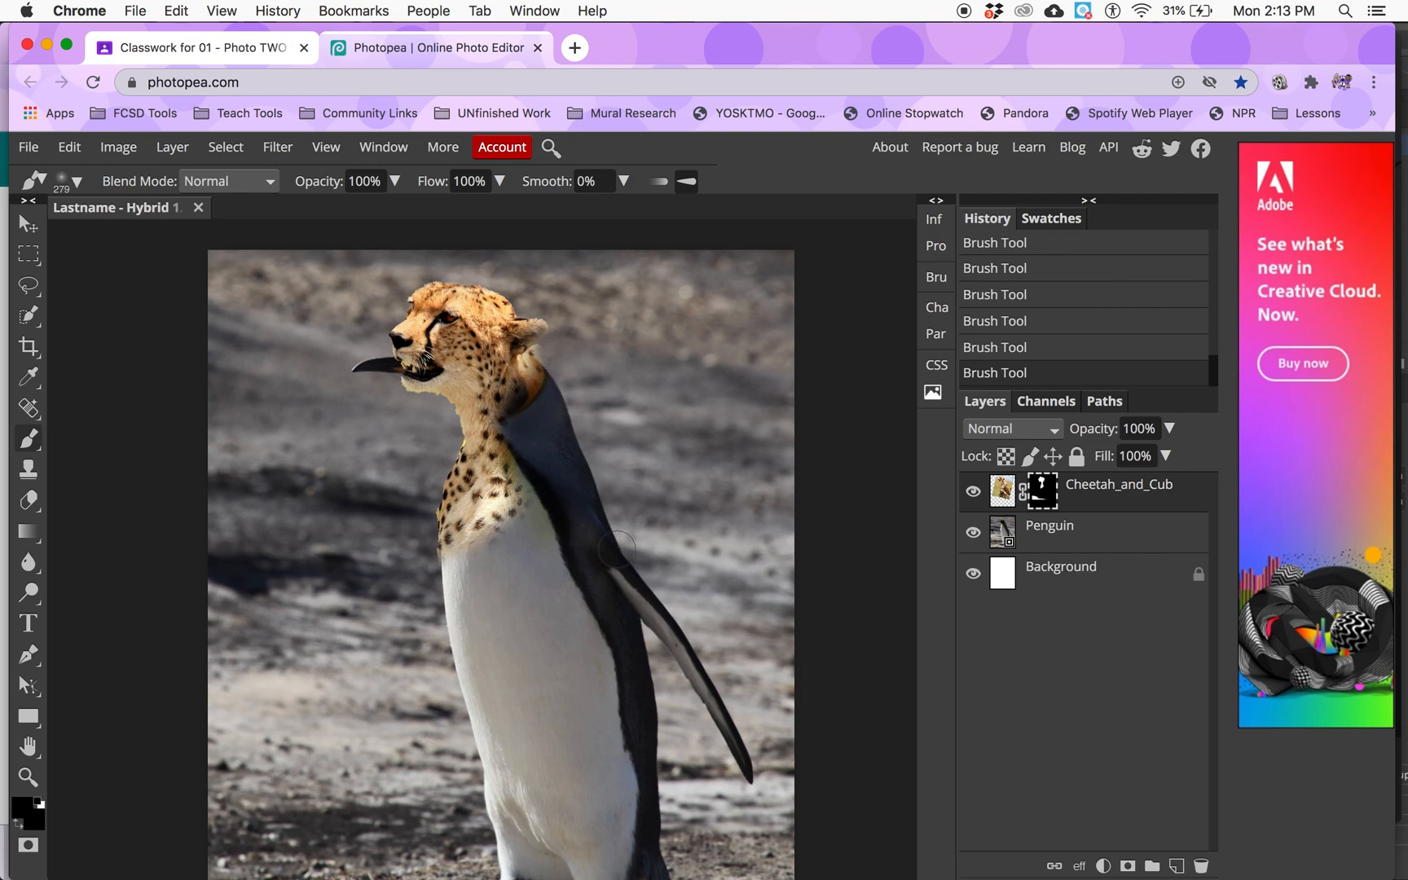
scroll(554, 444, up, 5)
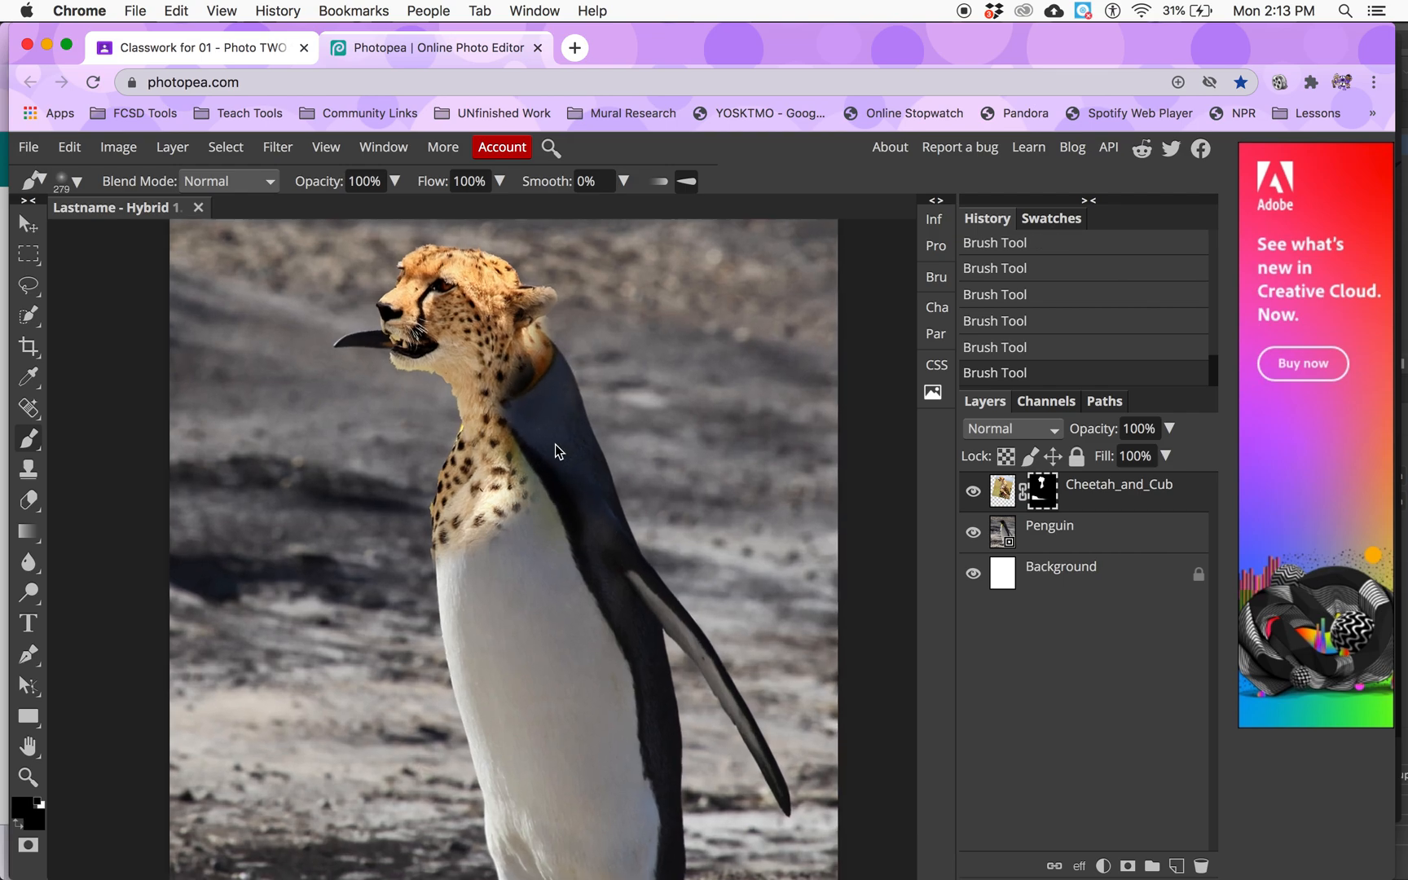
scroll(557, 448, up, 5)
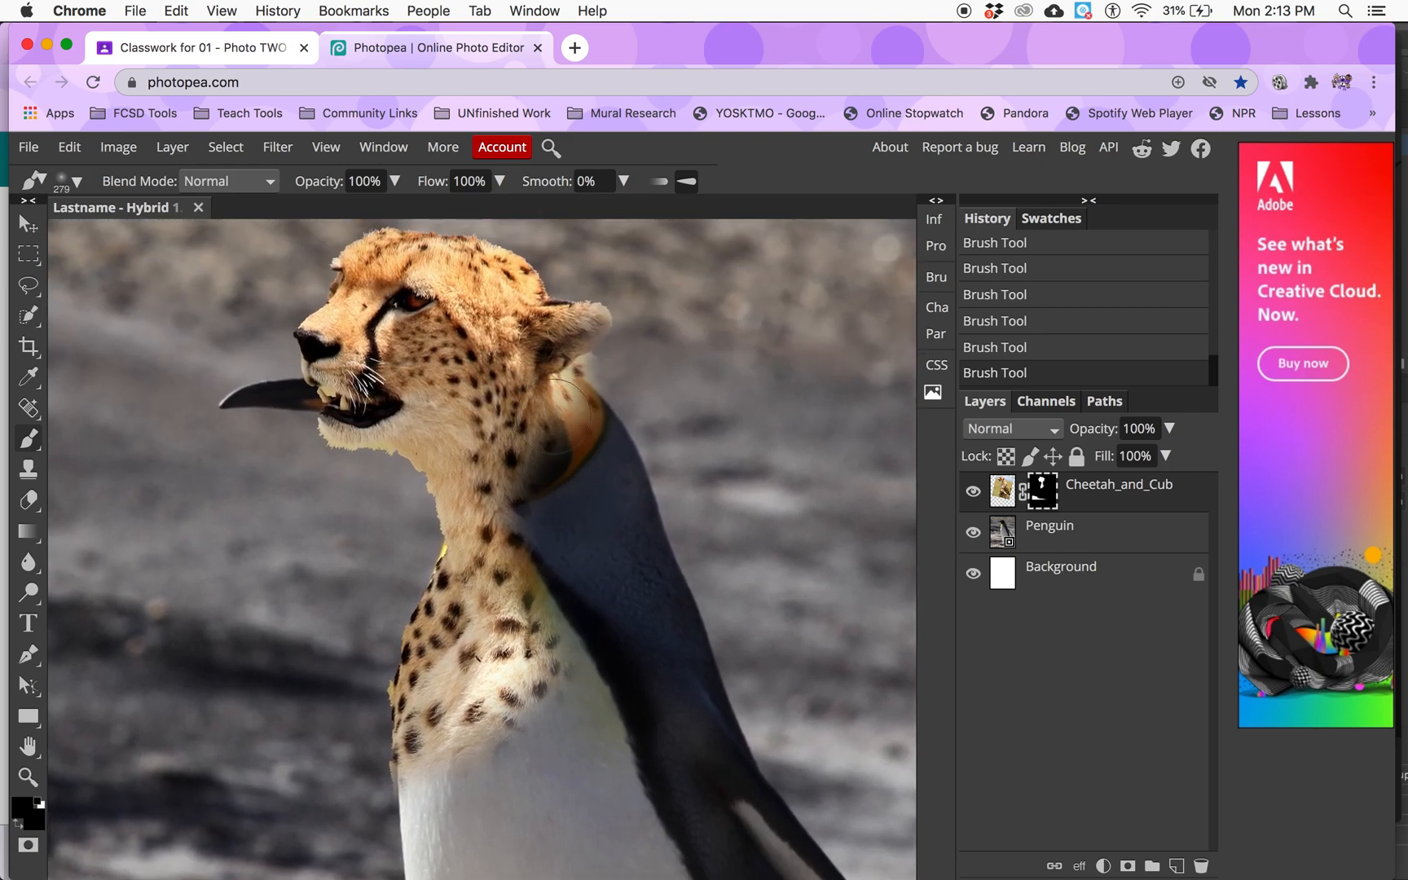
drag(563, 413, 568, 438)
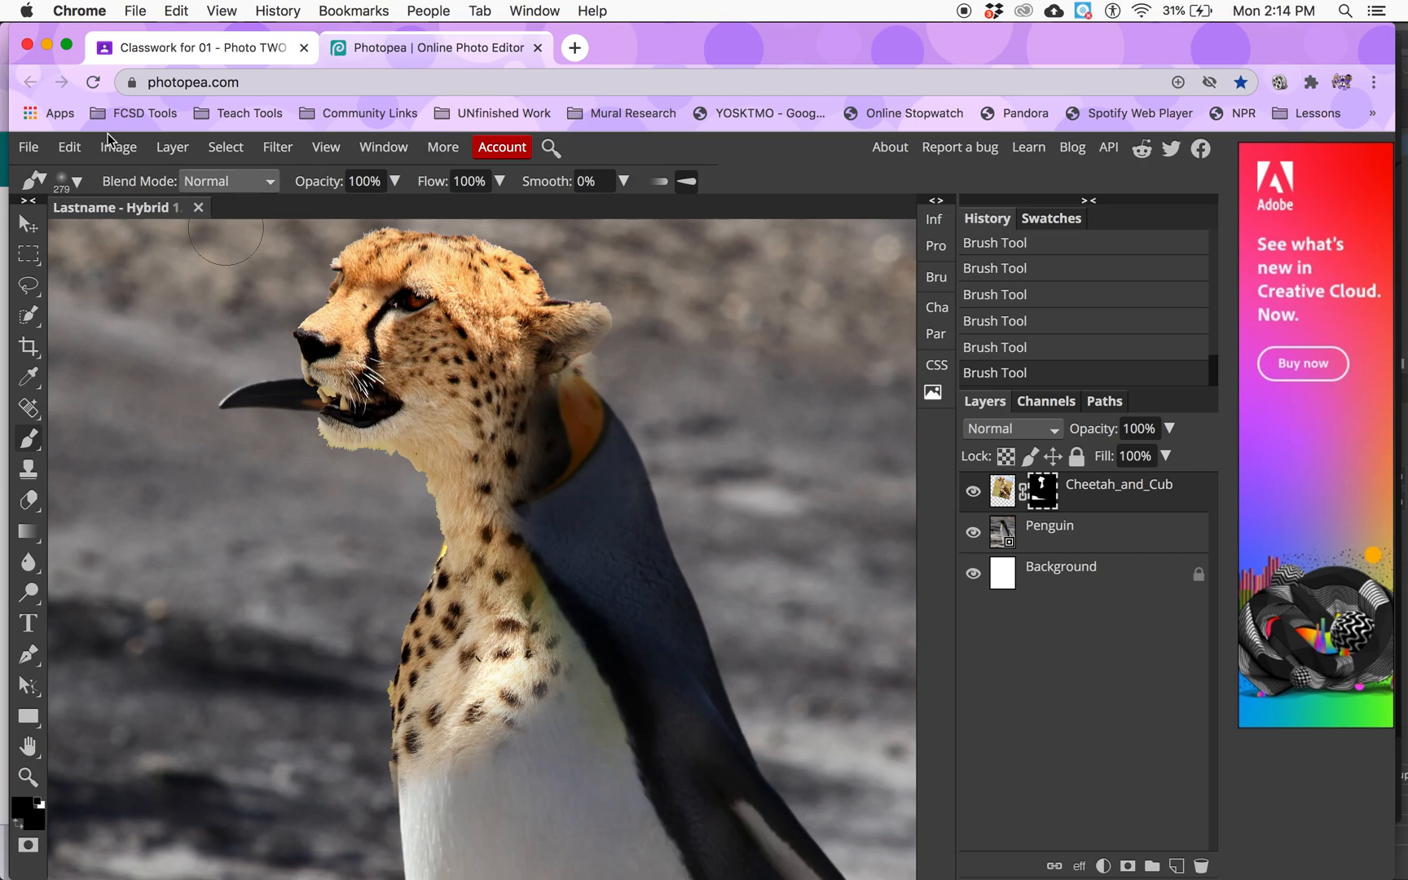
Step the history back three brush strokes and restore the most recent stroke
click(69, 147)
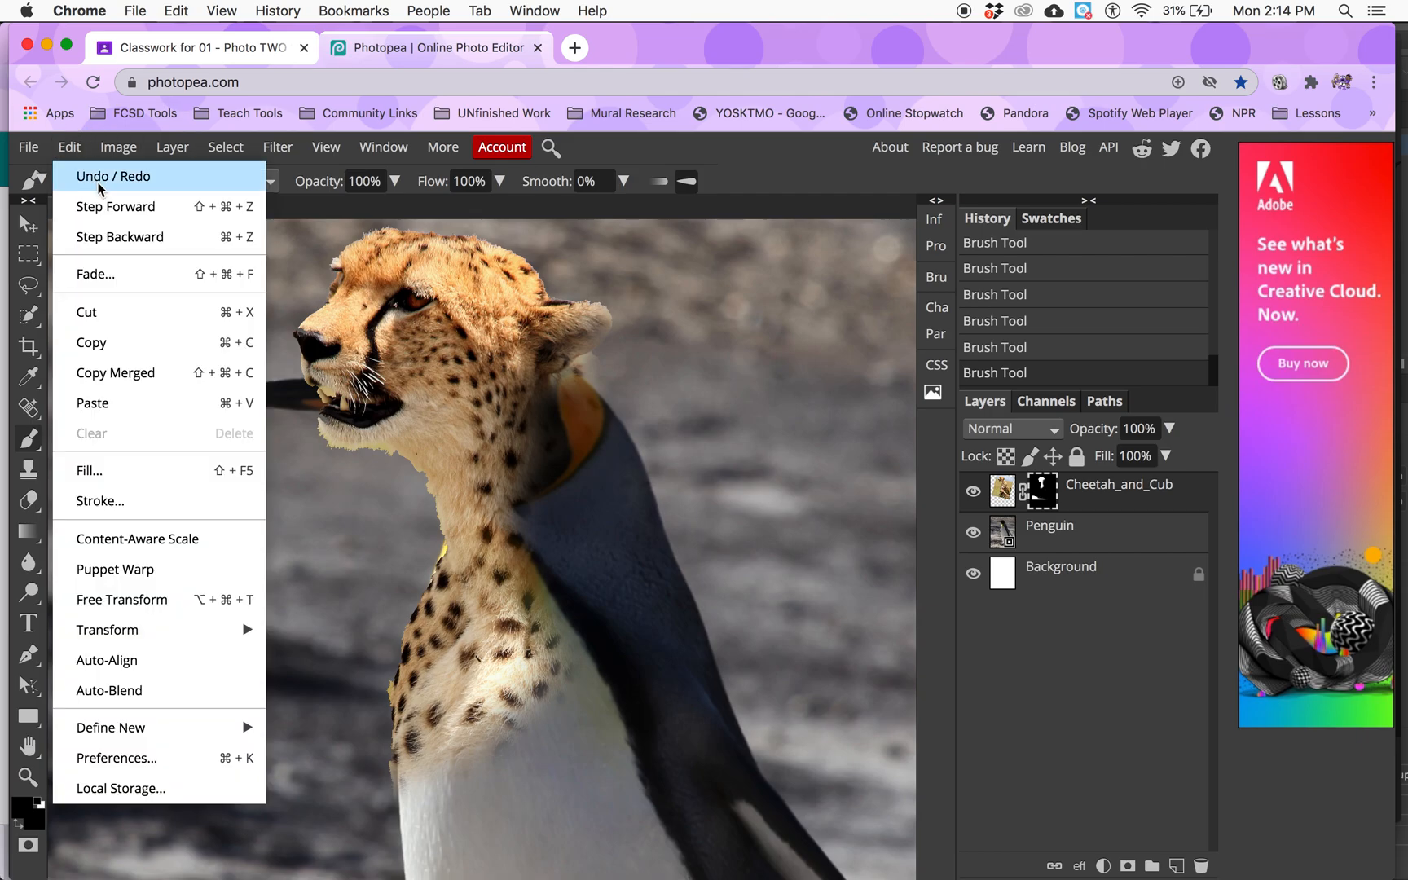
click(74, 149)
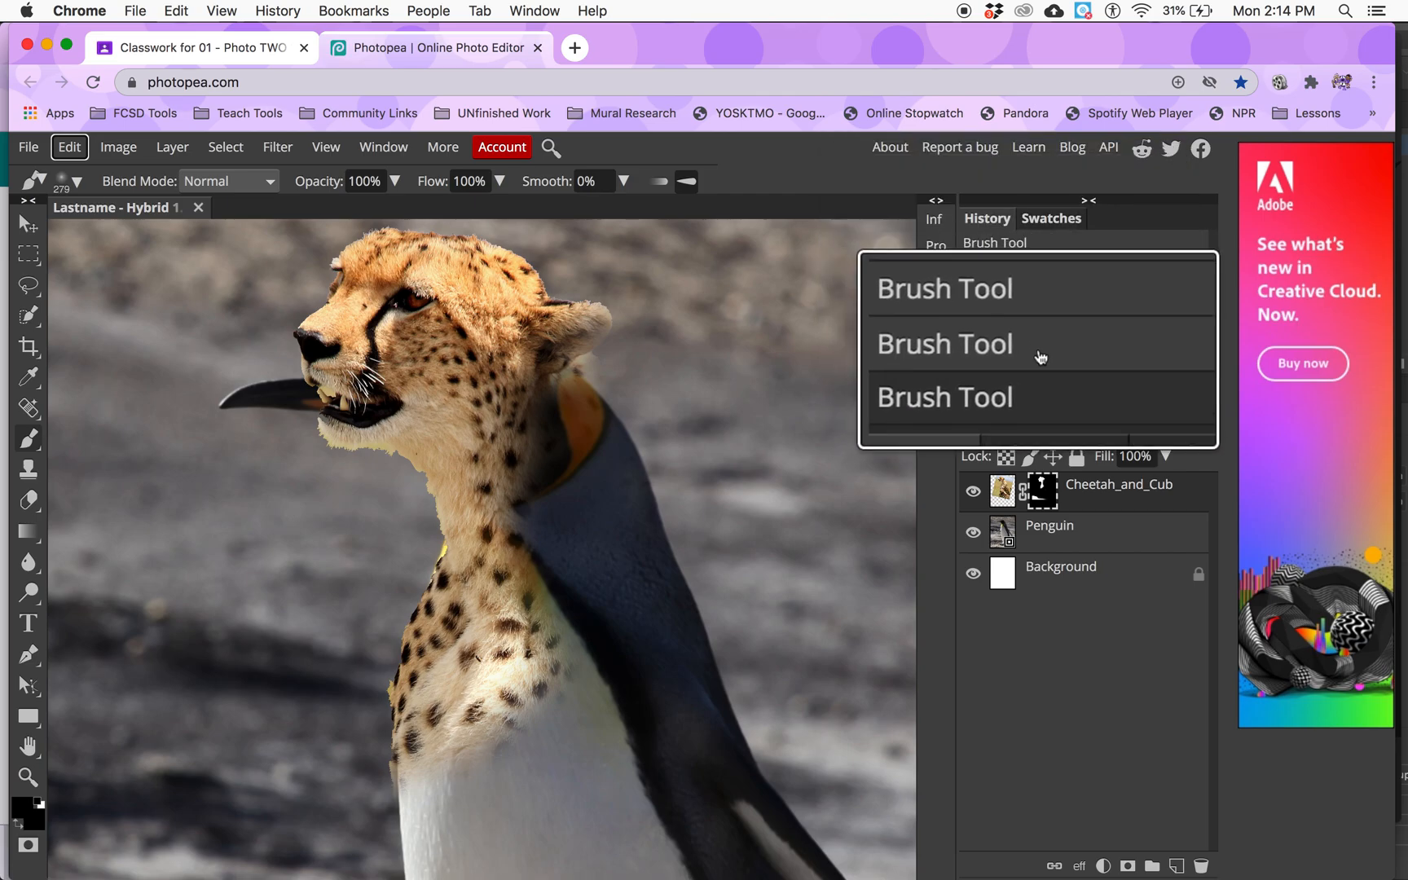
click(998, 347)
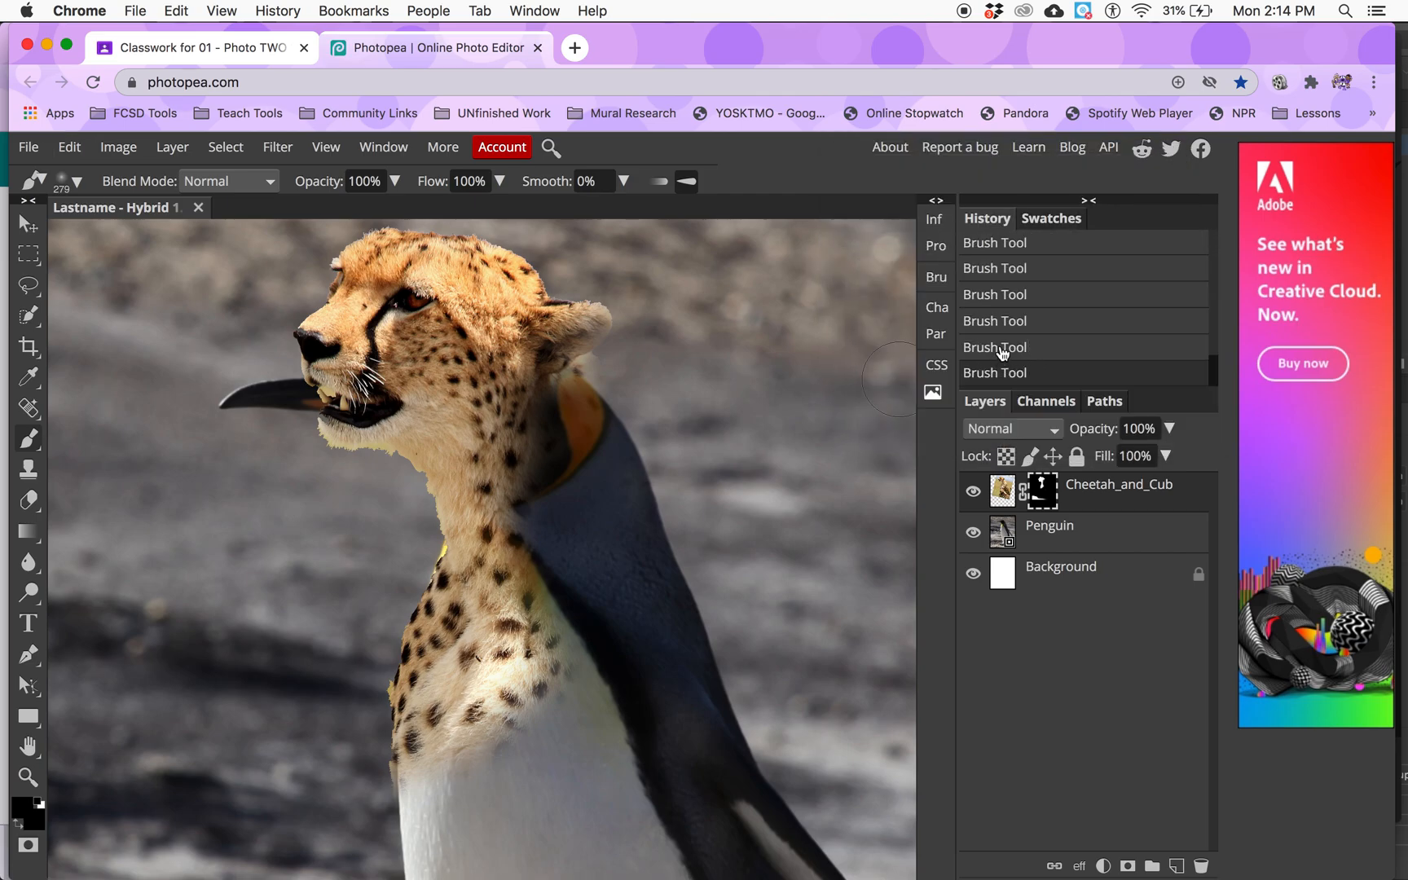
click(1009, 298)
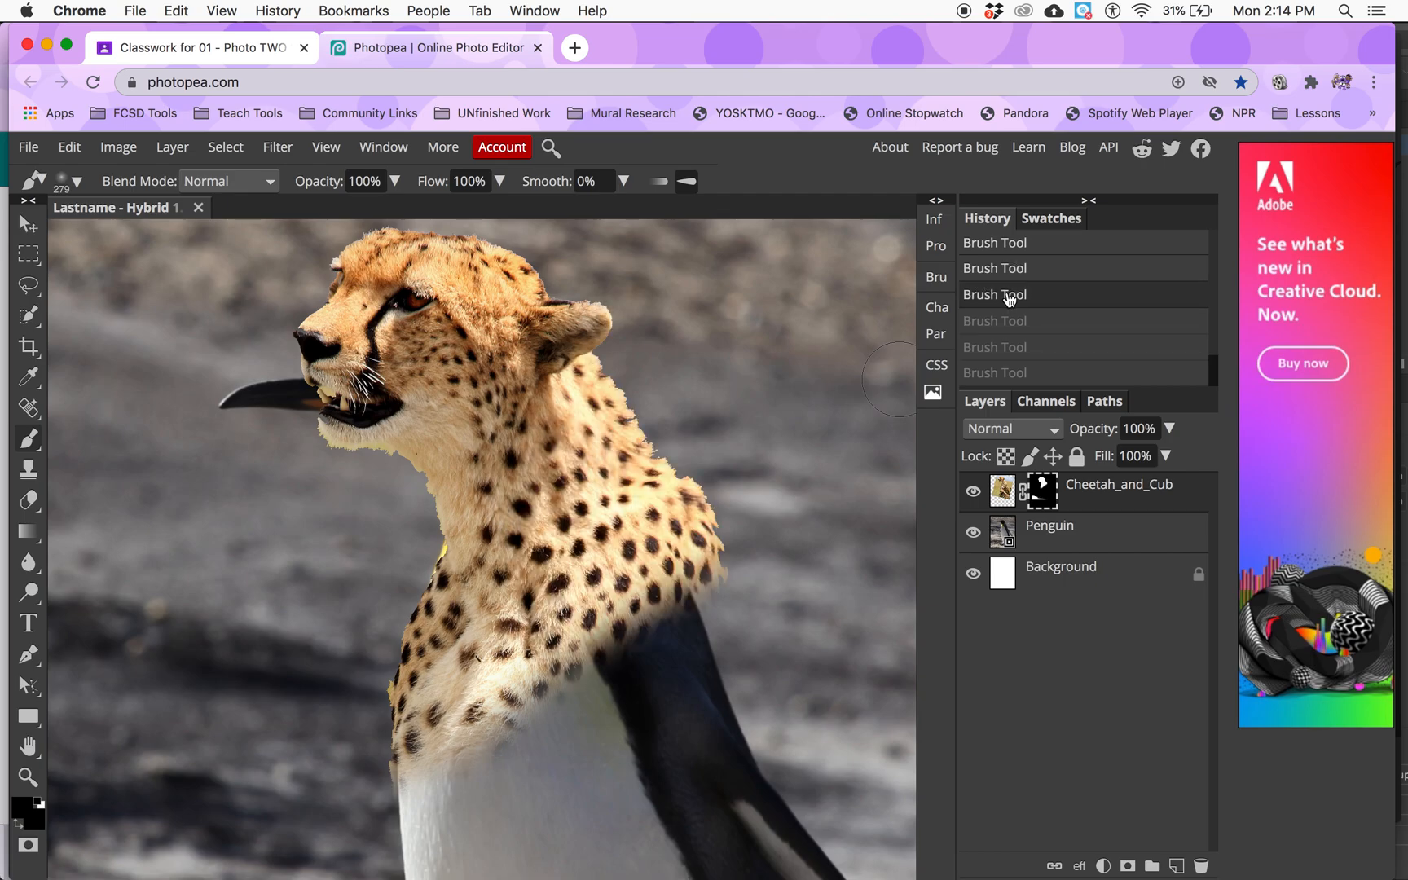
click(1016, 376)
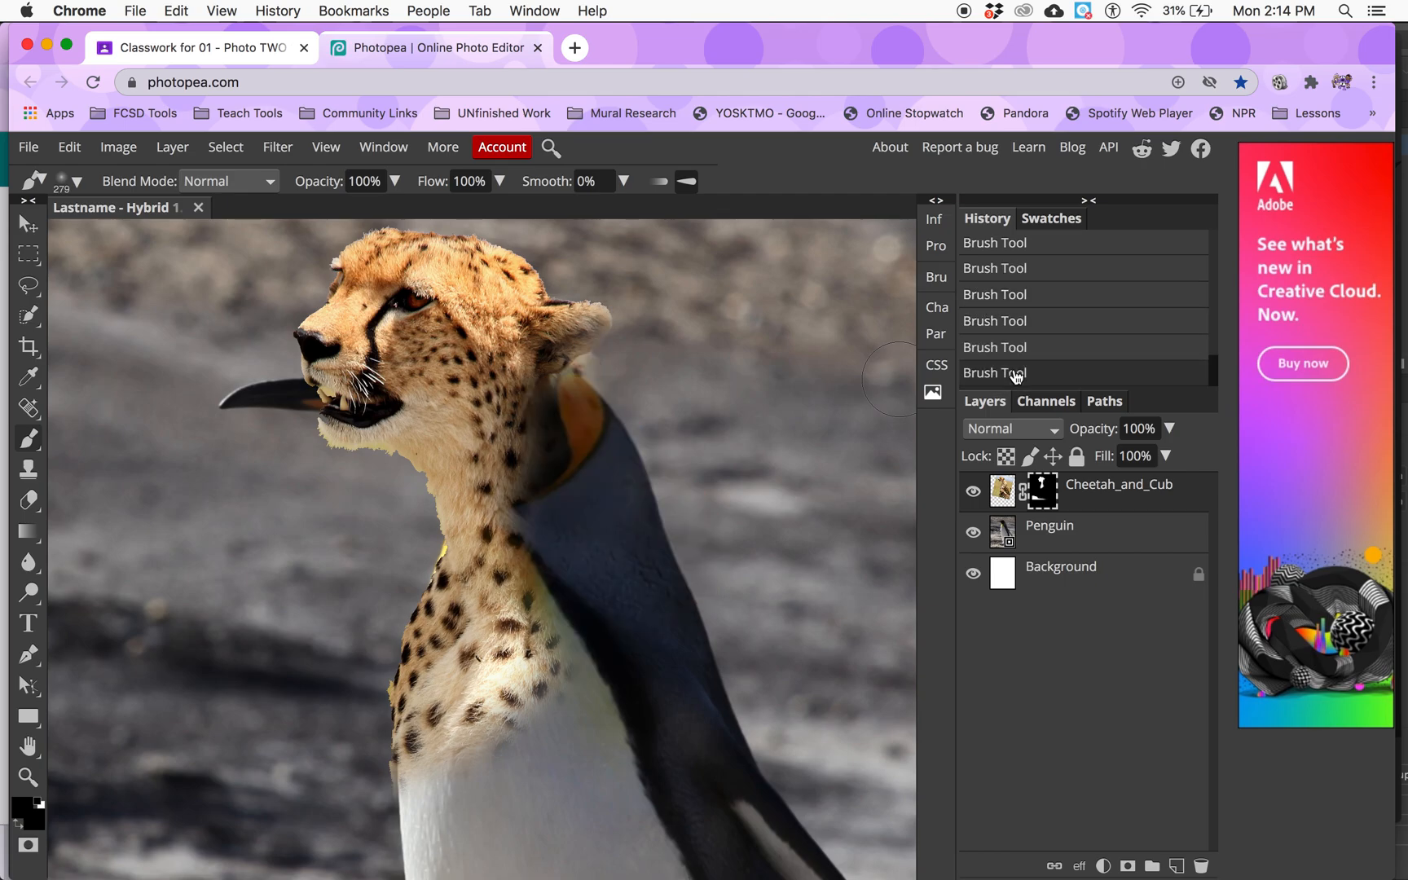
Check the Cheetah_and_Cub mask on its own, return to the full image and set the foreground color to white
alt+click(1042, 494)
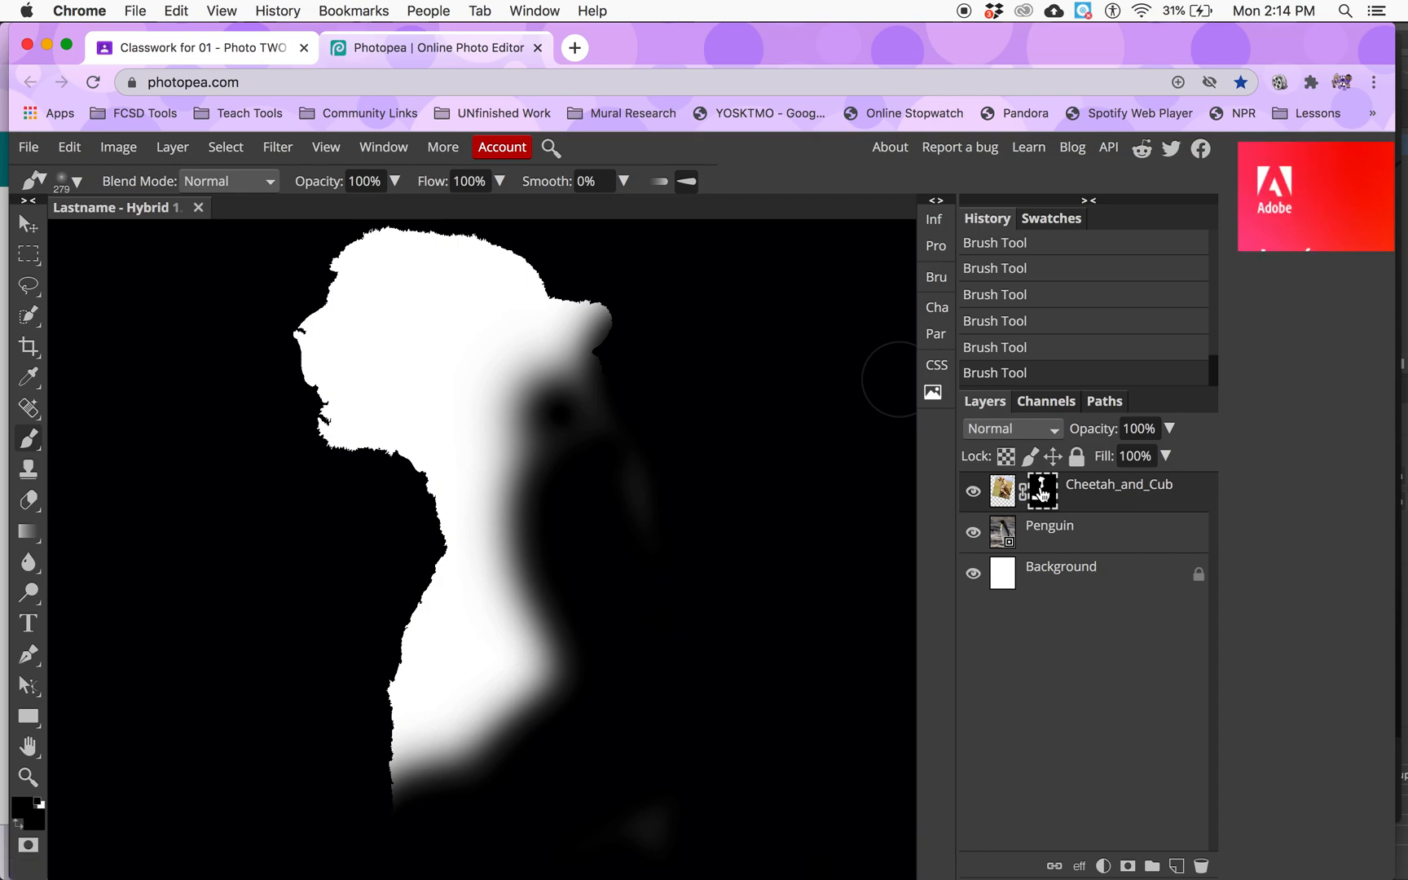
alt+click(1042, 494)
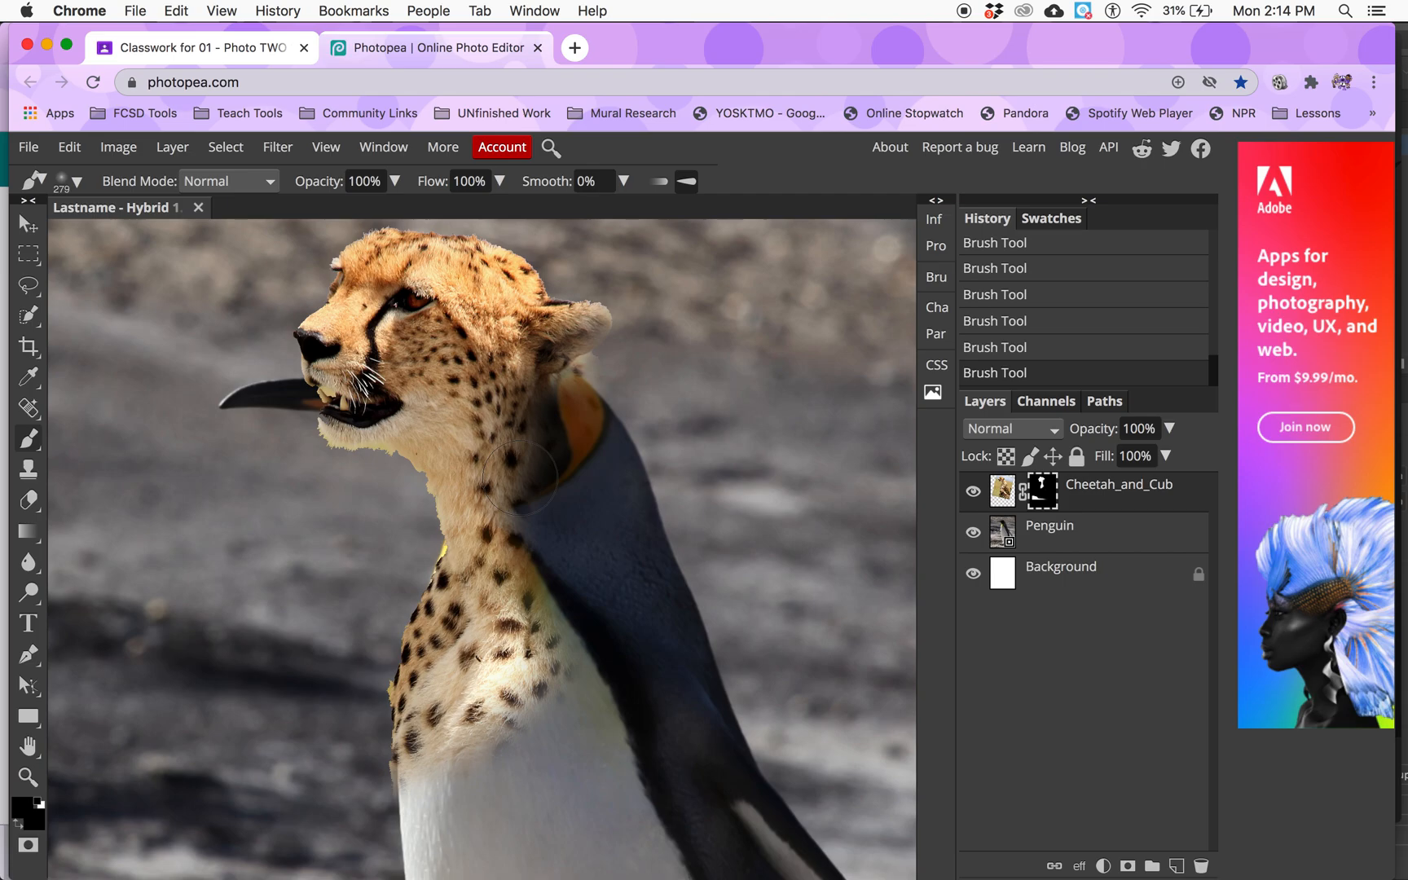
key(alt+super+8)
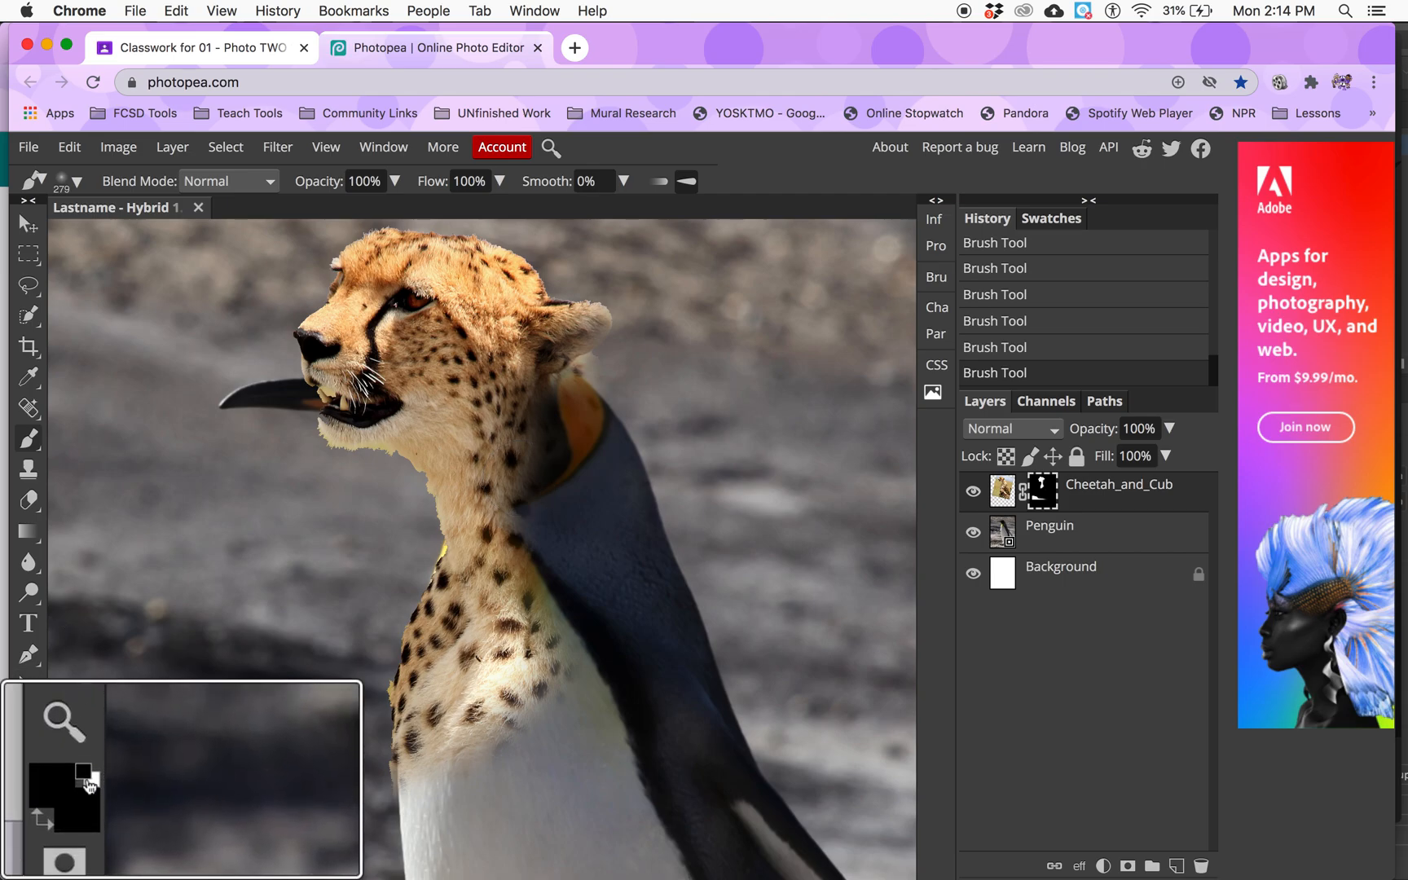
right_click(87, 780)
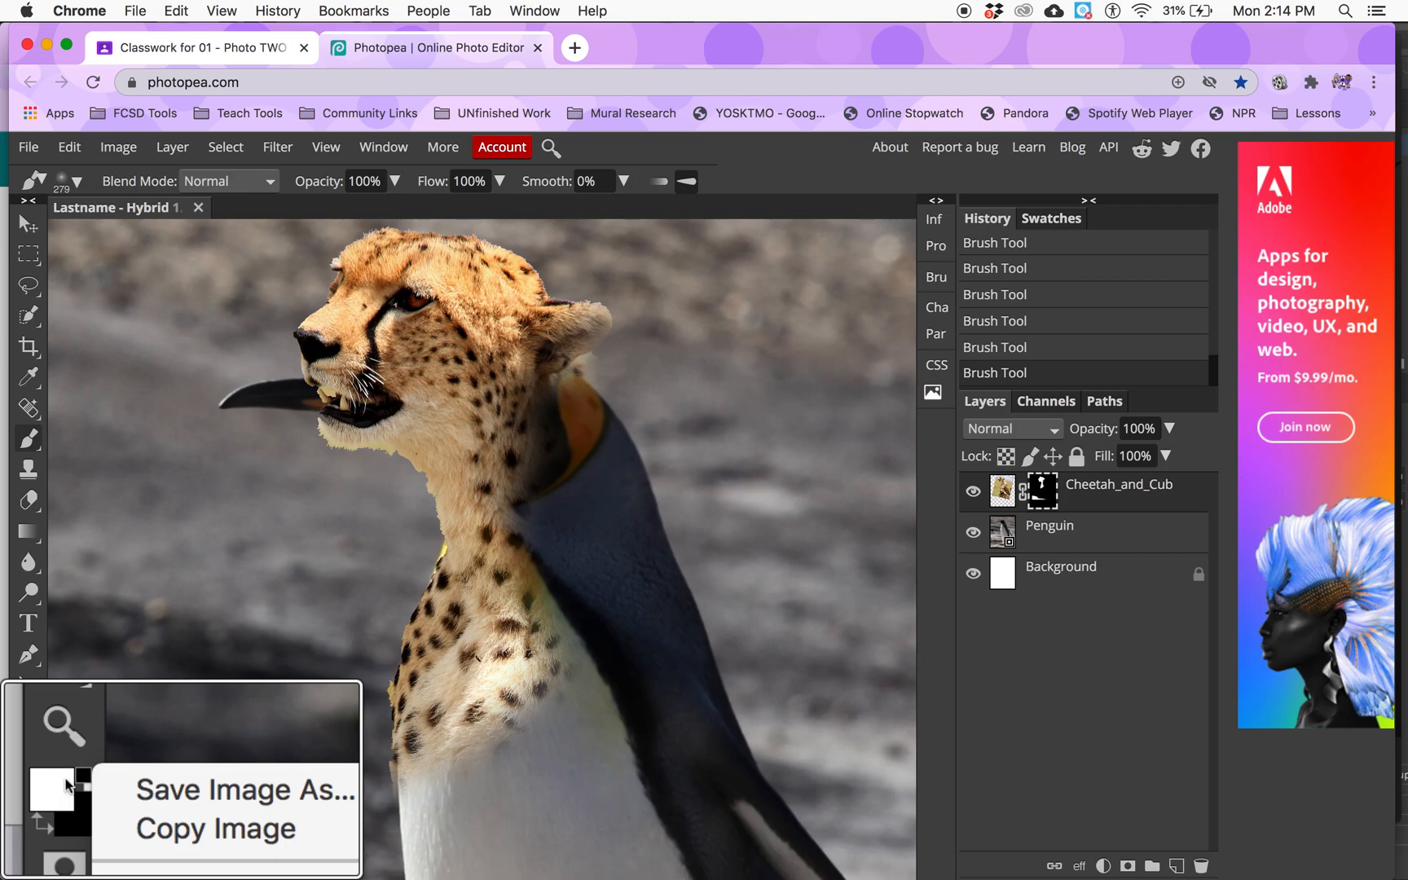
key(alt+super+8)
key(alt+super+8)
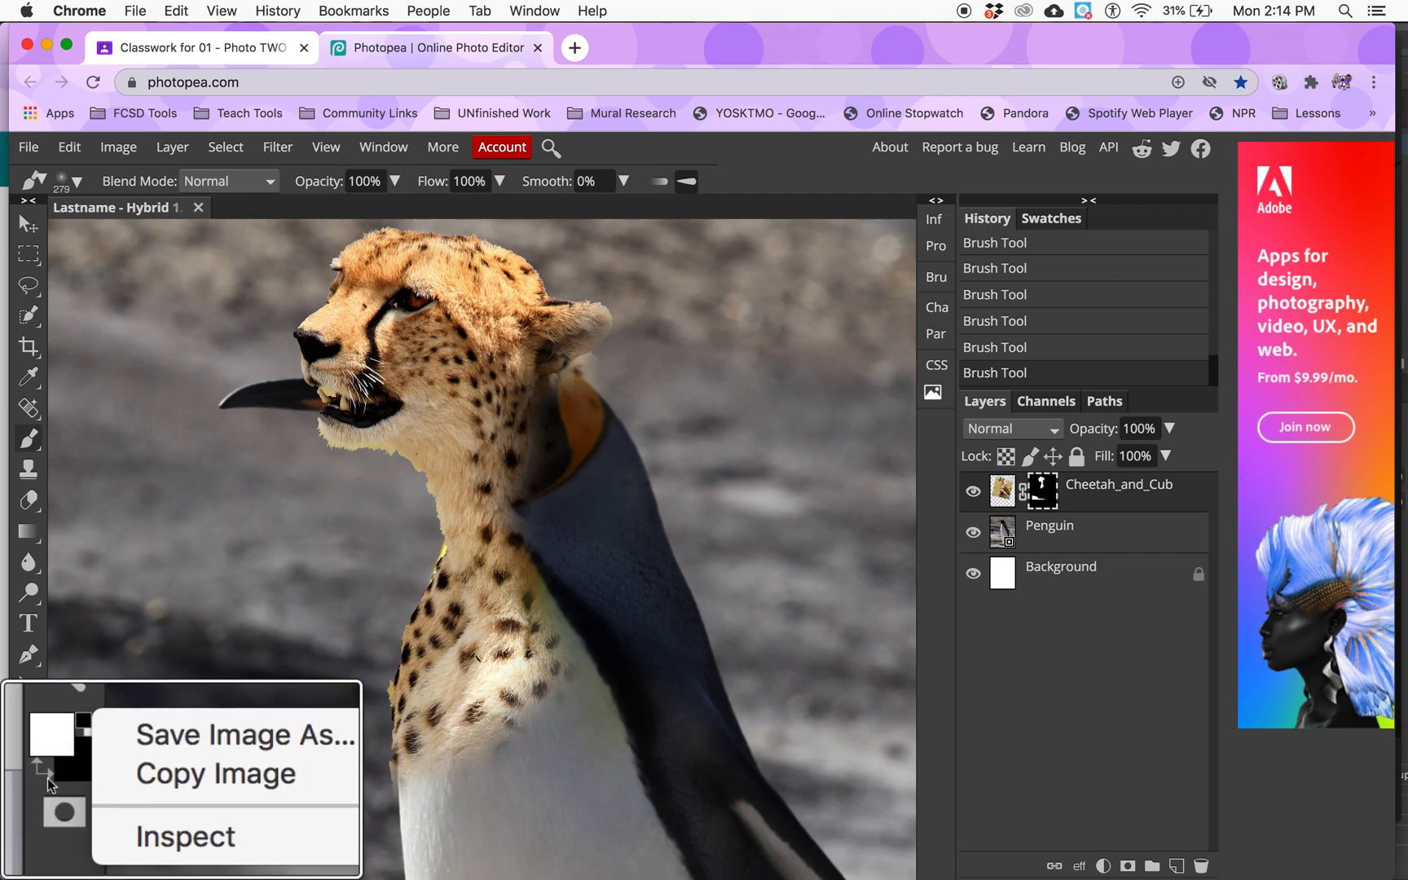
key(alt+super+8)
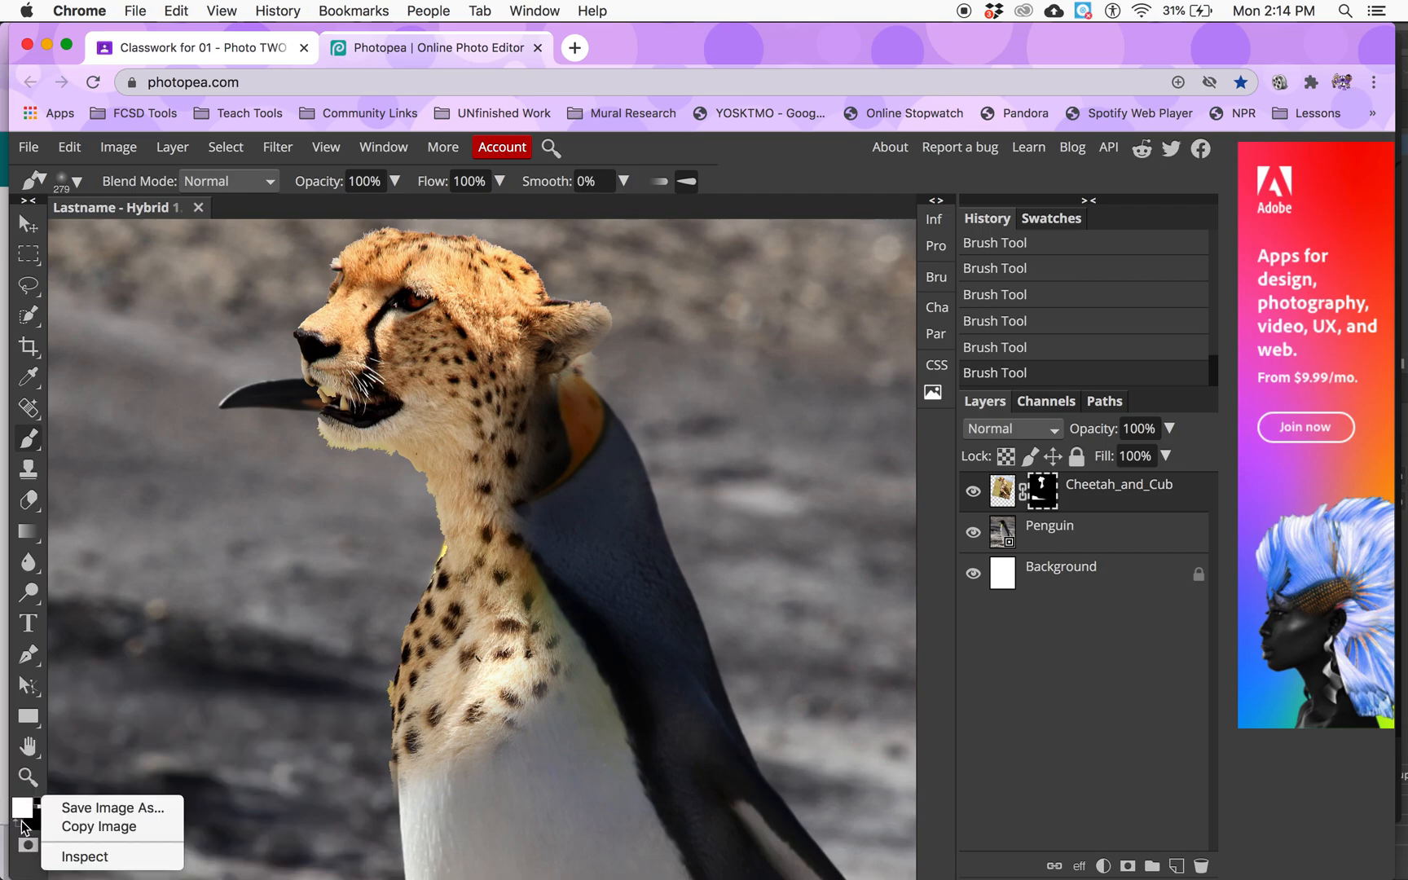
click(25, 804)
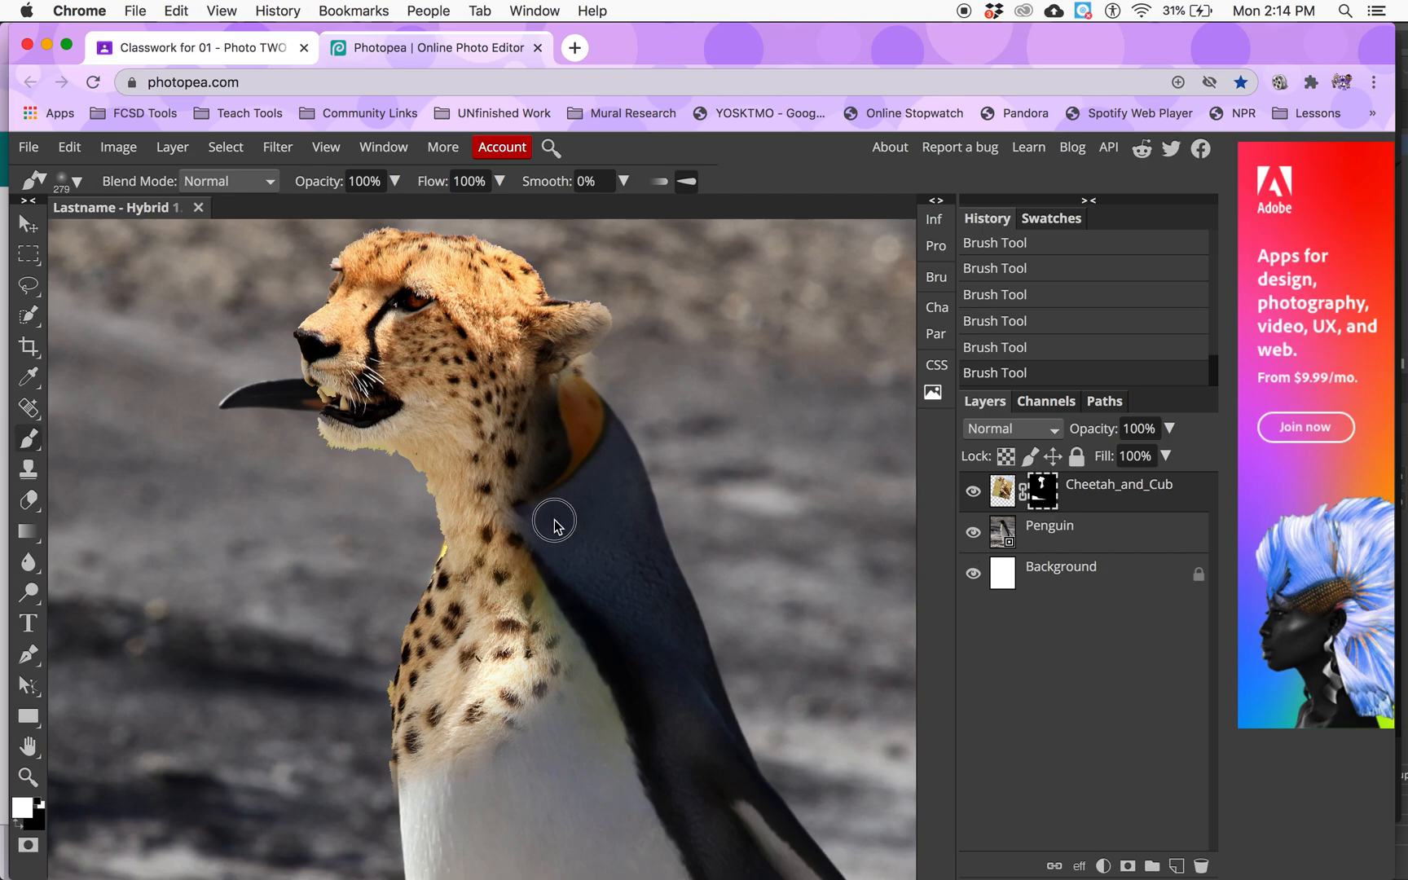
drag(558, 527, 568, 542)
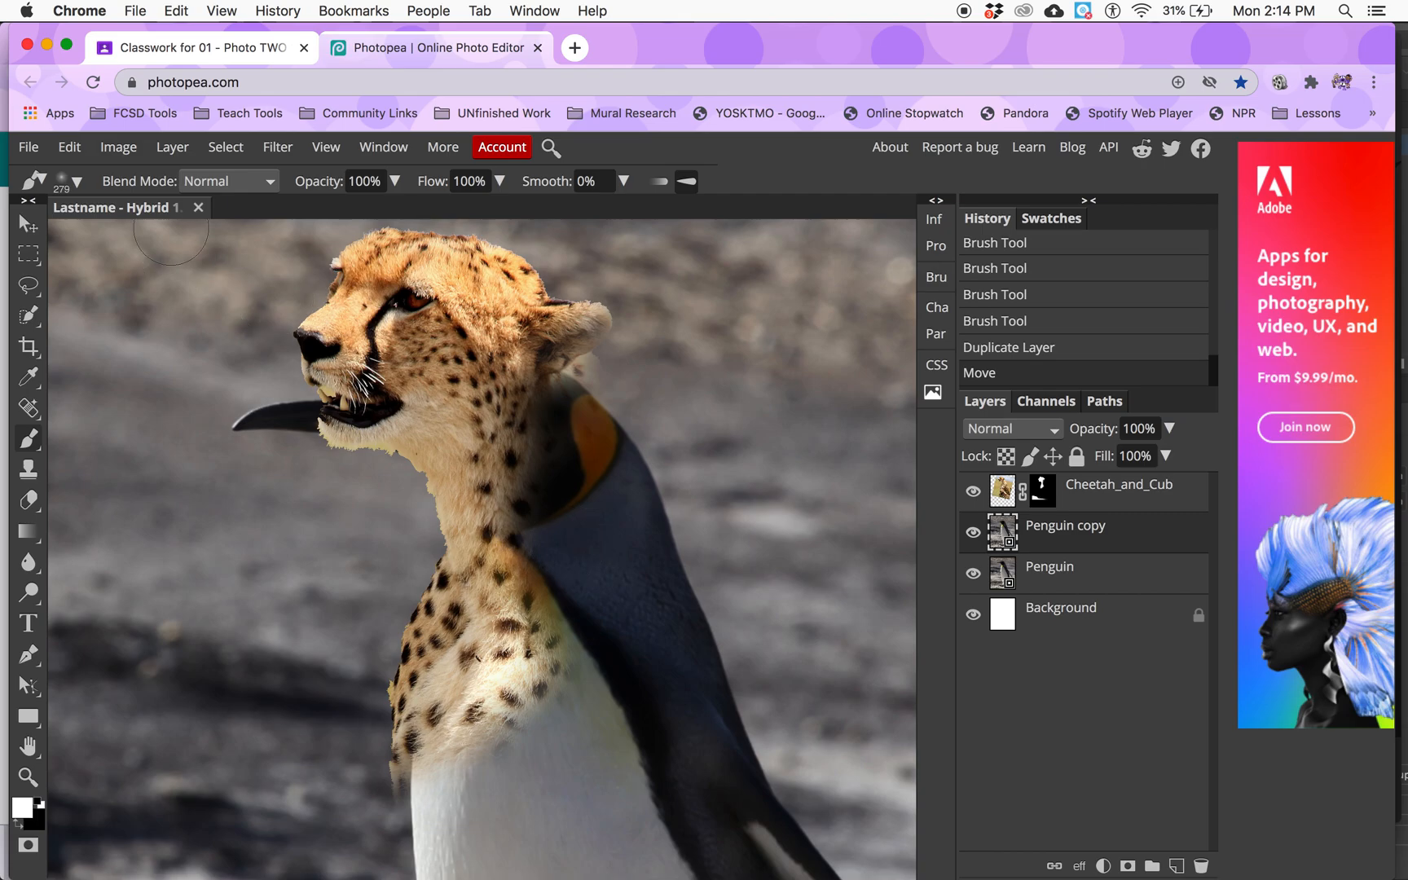
click(70, 147)
click(90, 177)
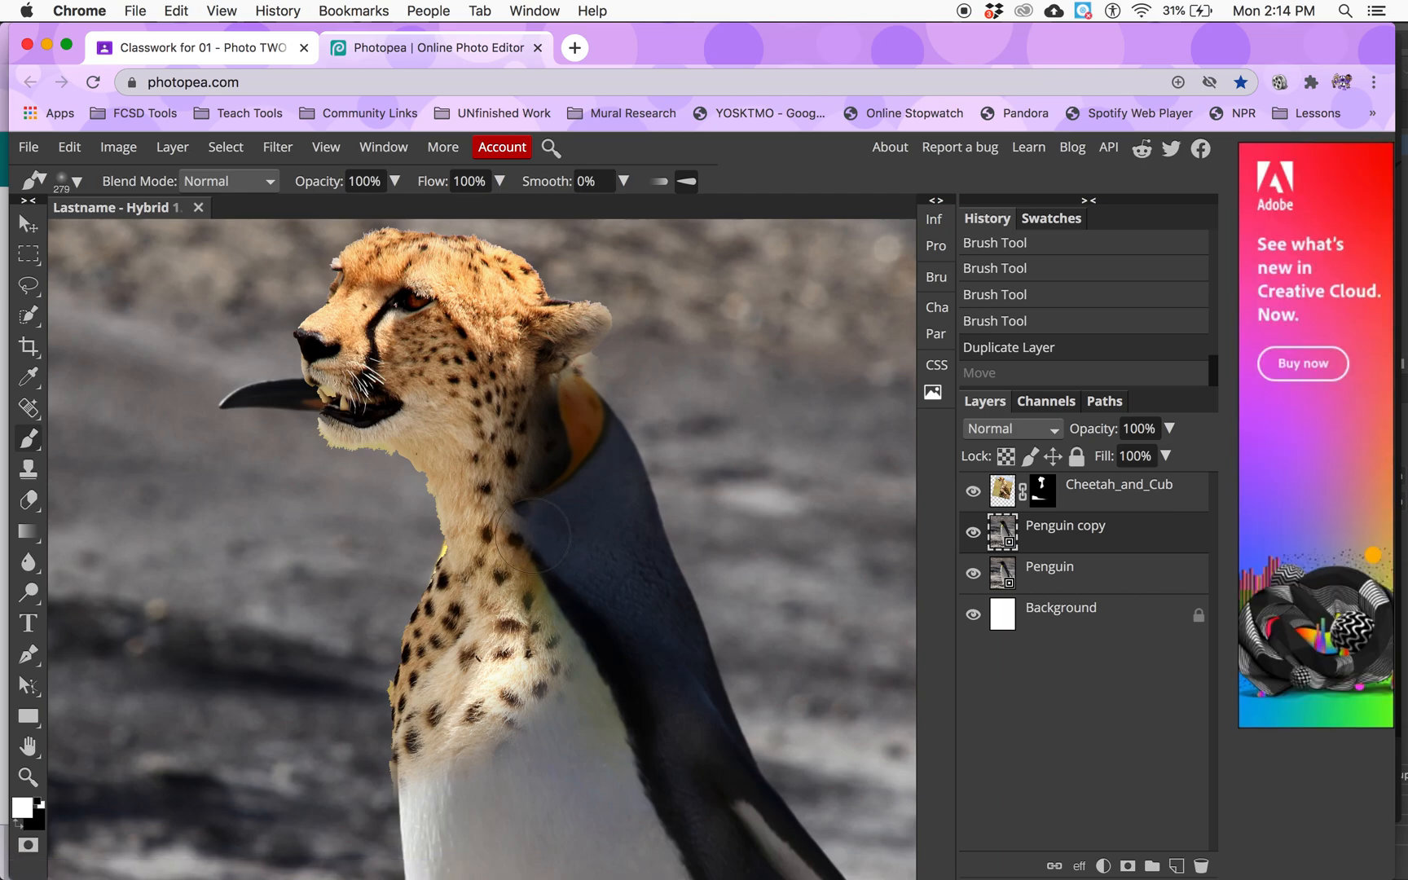
click(531, 493)
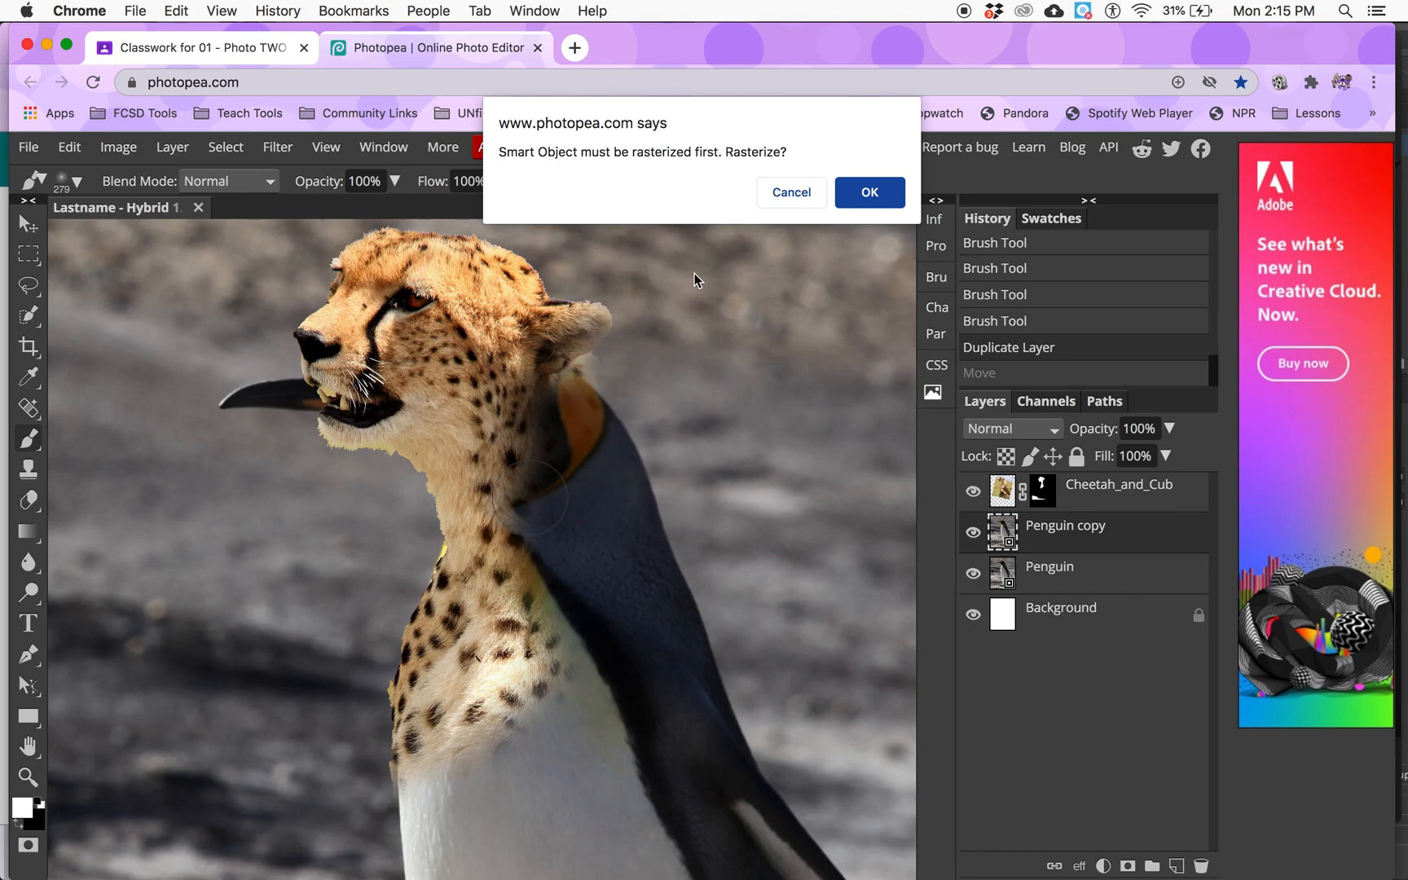
click(793, 200)
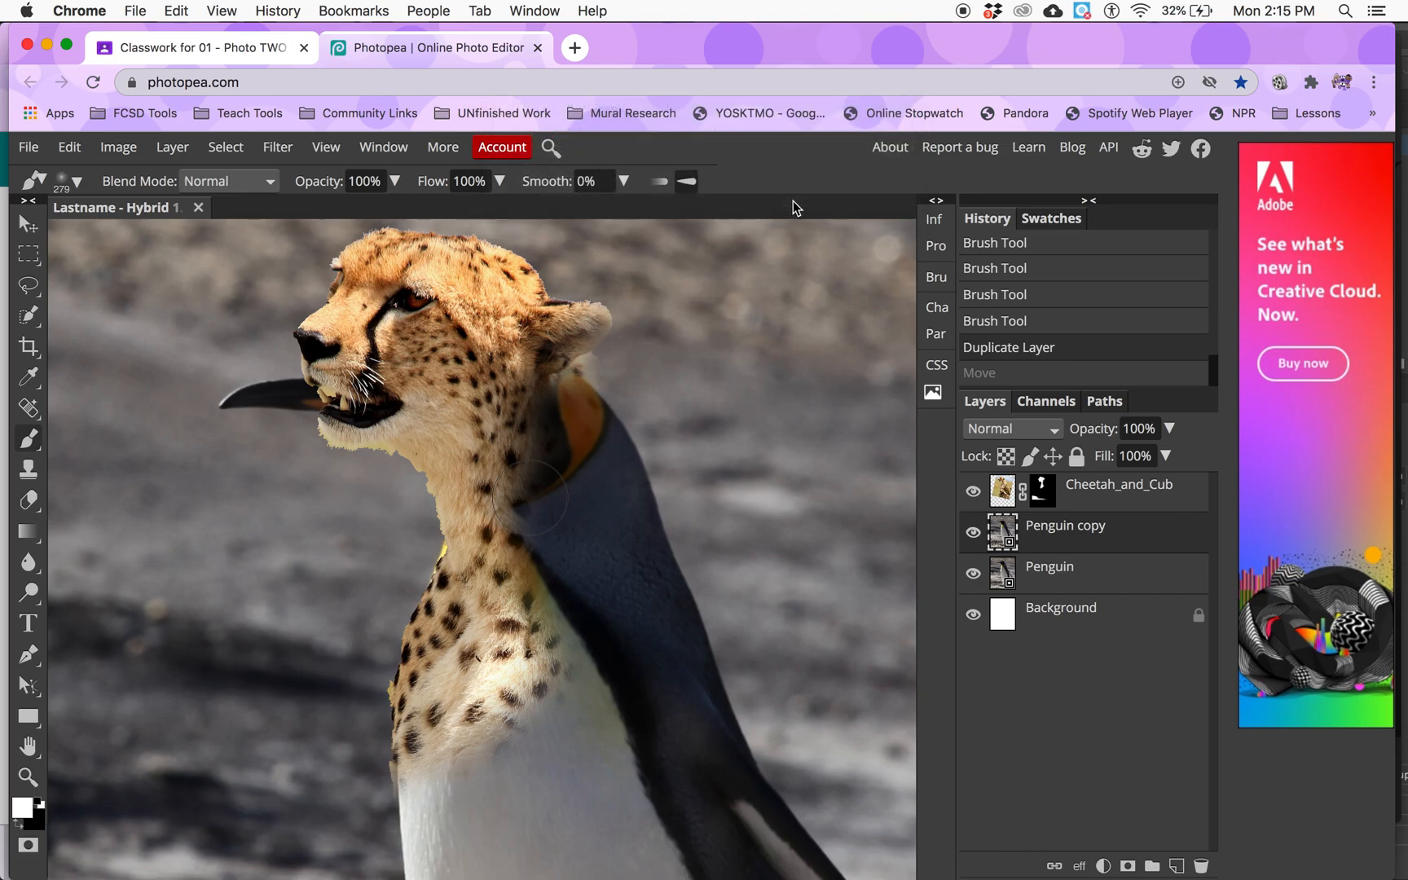
Revert the history to the last brush stroke before the penguin layer's duplication and target the Cheetah_and_Cub mask again
click(1020, 324)
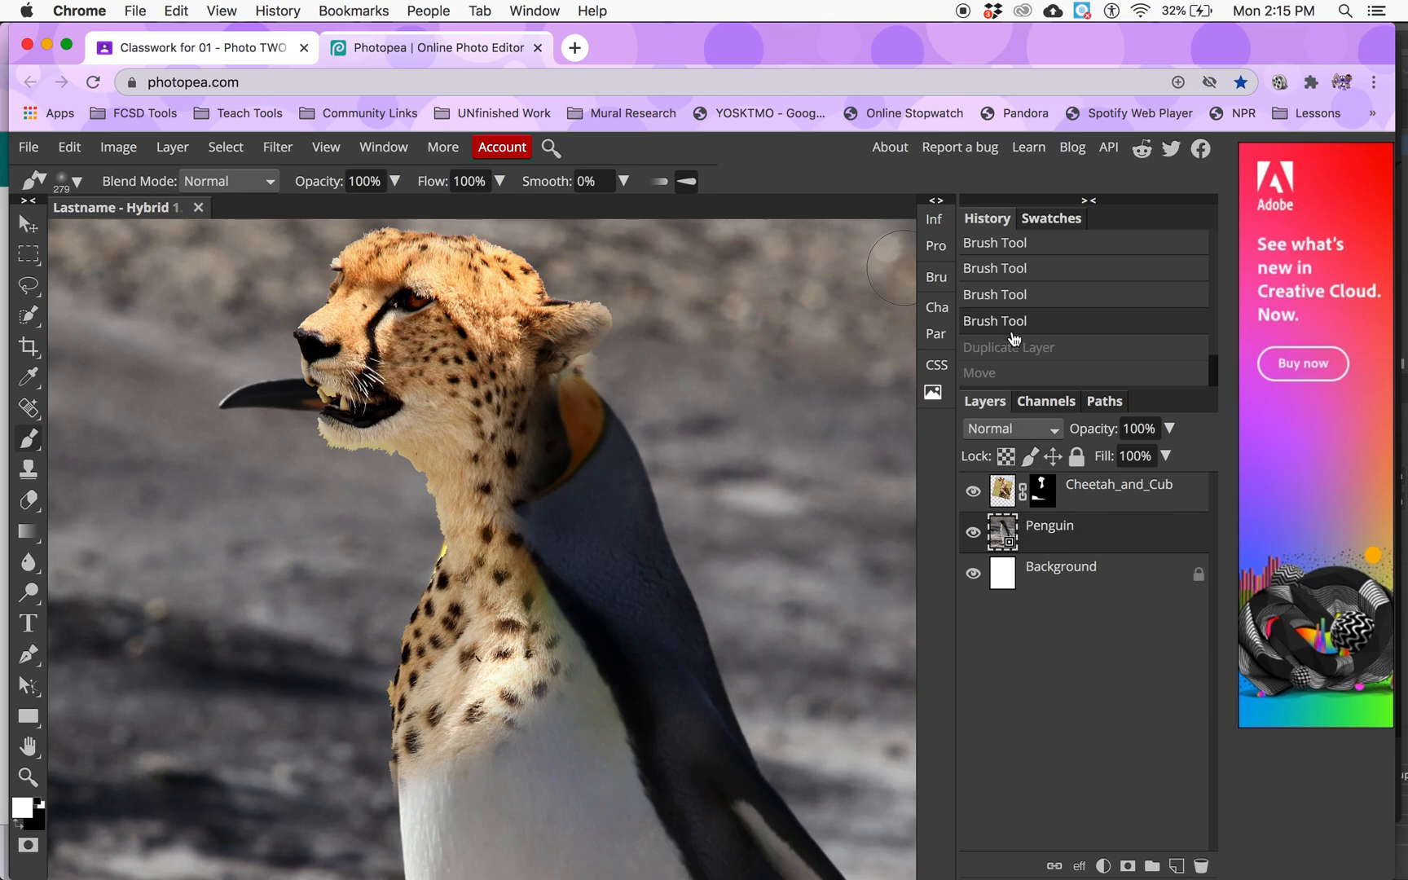
click(1085, 491)
click(1043, 487)
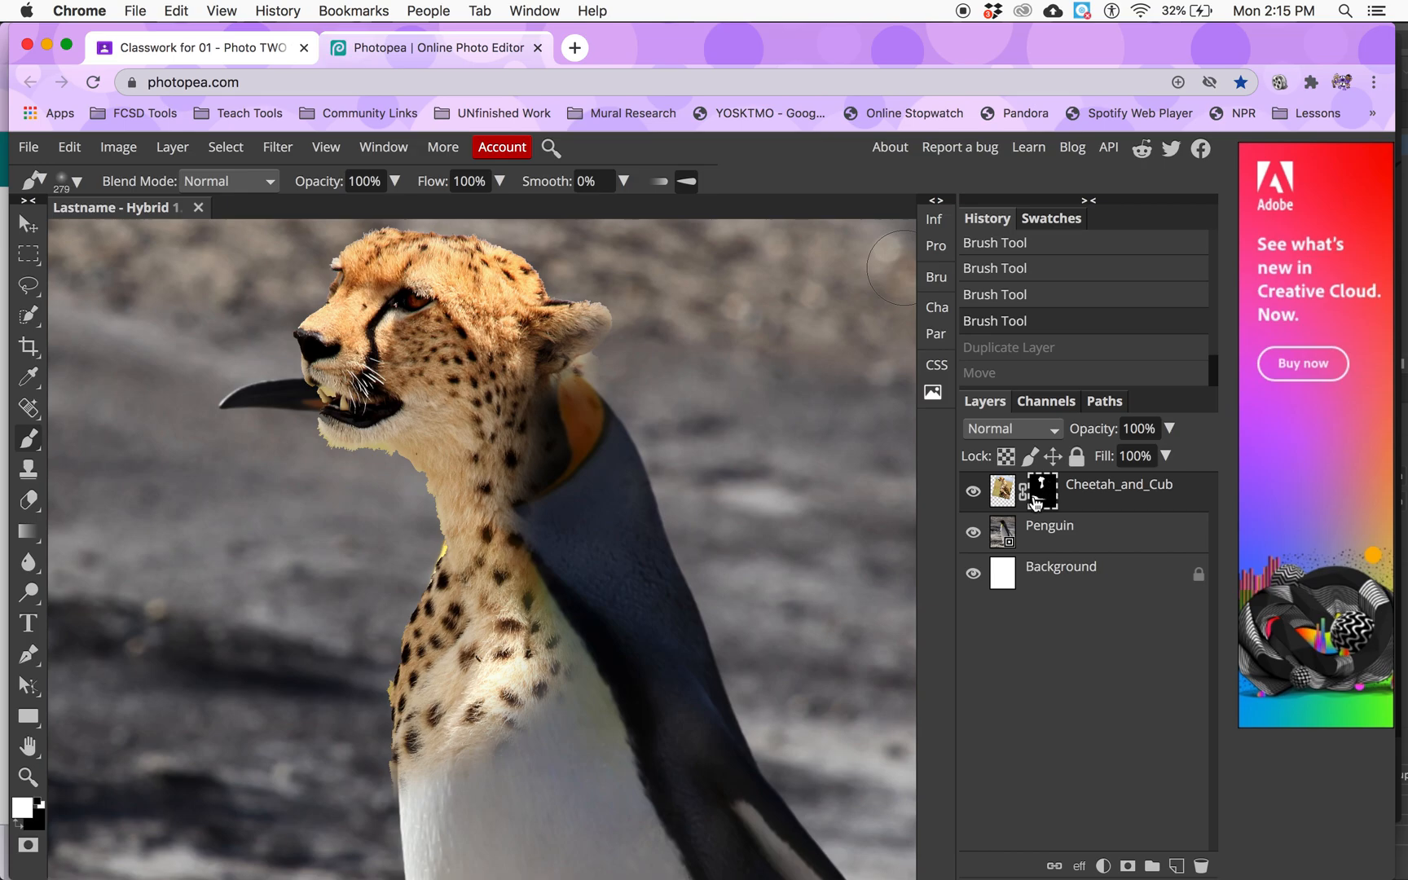
Try painting white on the Cheetah_and_Cub mask over the nape, shoulder and background behind them, and step the history back past those strokes
mouse_move(534, 524)
mouse_down()
mouse_move(540, 509)
mouse_move(521, 582)
mouse_move(567, 481)
mouse_move(535, 452)
mouse_move(571, 483)
mouse_move(685, 418)
mouse_move(714, 411)
mouse_move(723, 427)
mouse_up()
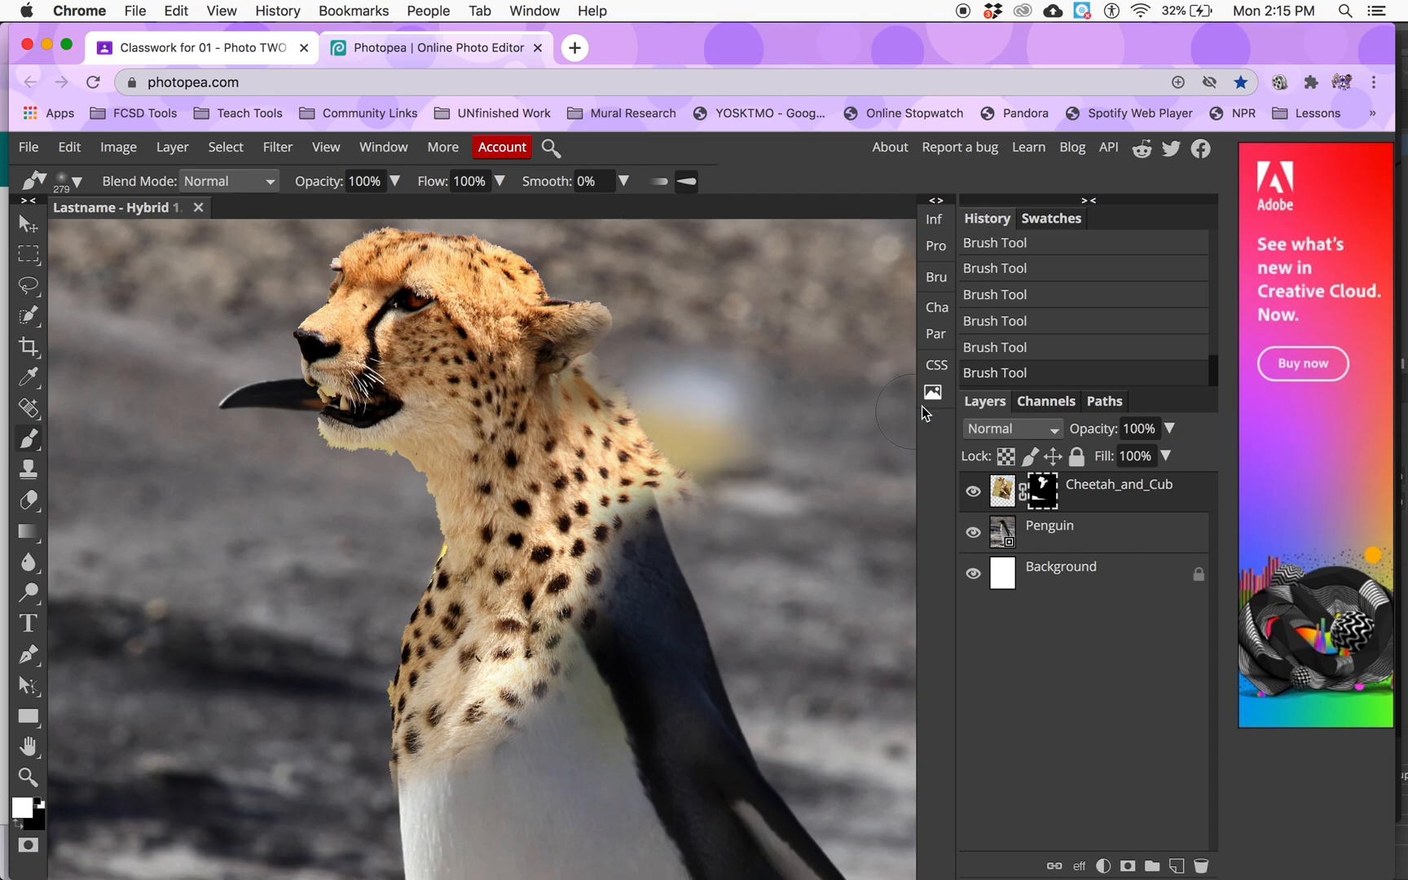
click(1015, 349)
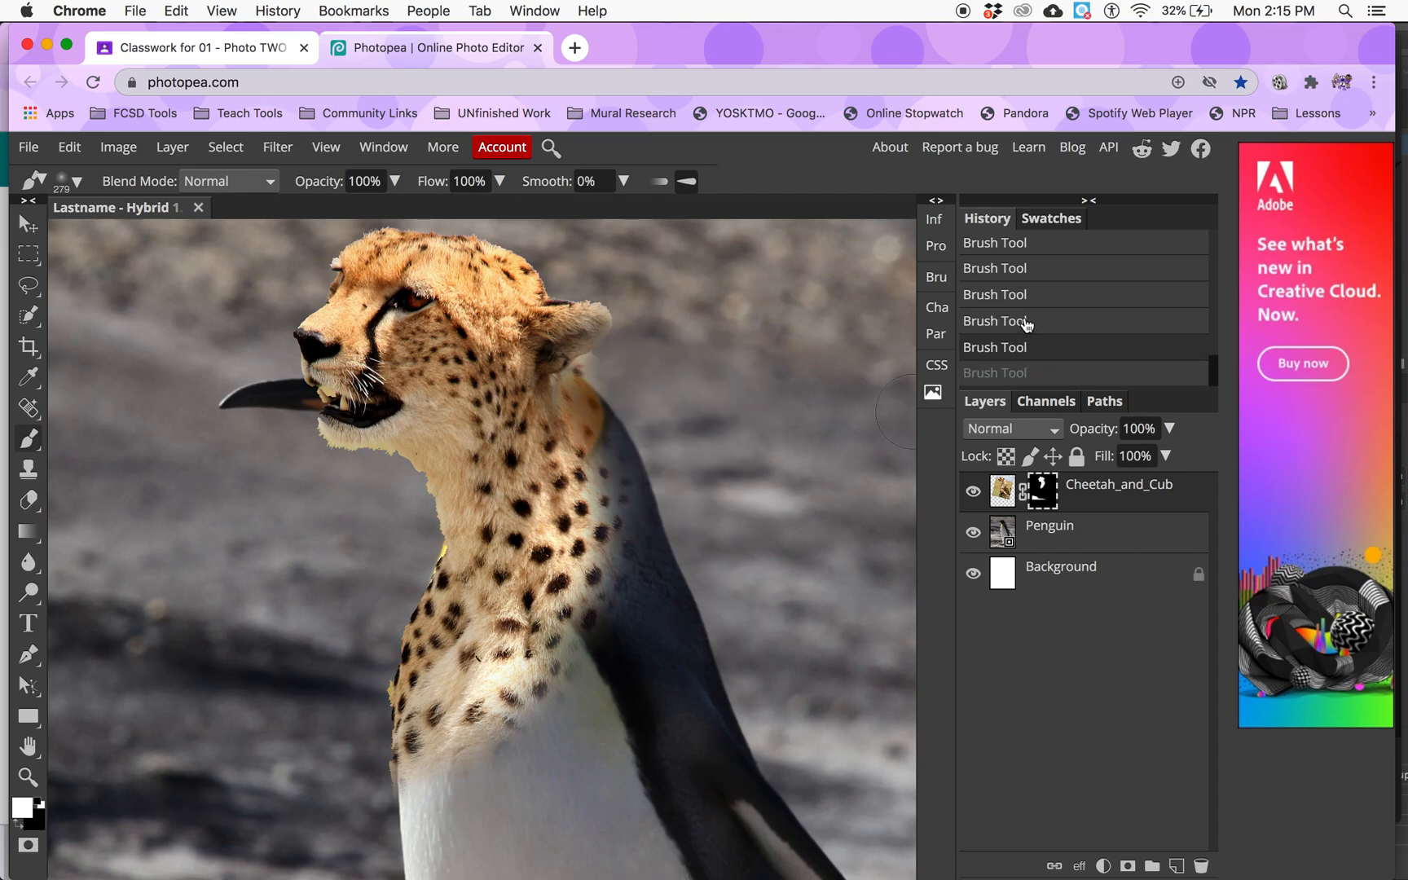
click(1025, 319)
click(1022, 295)
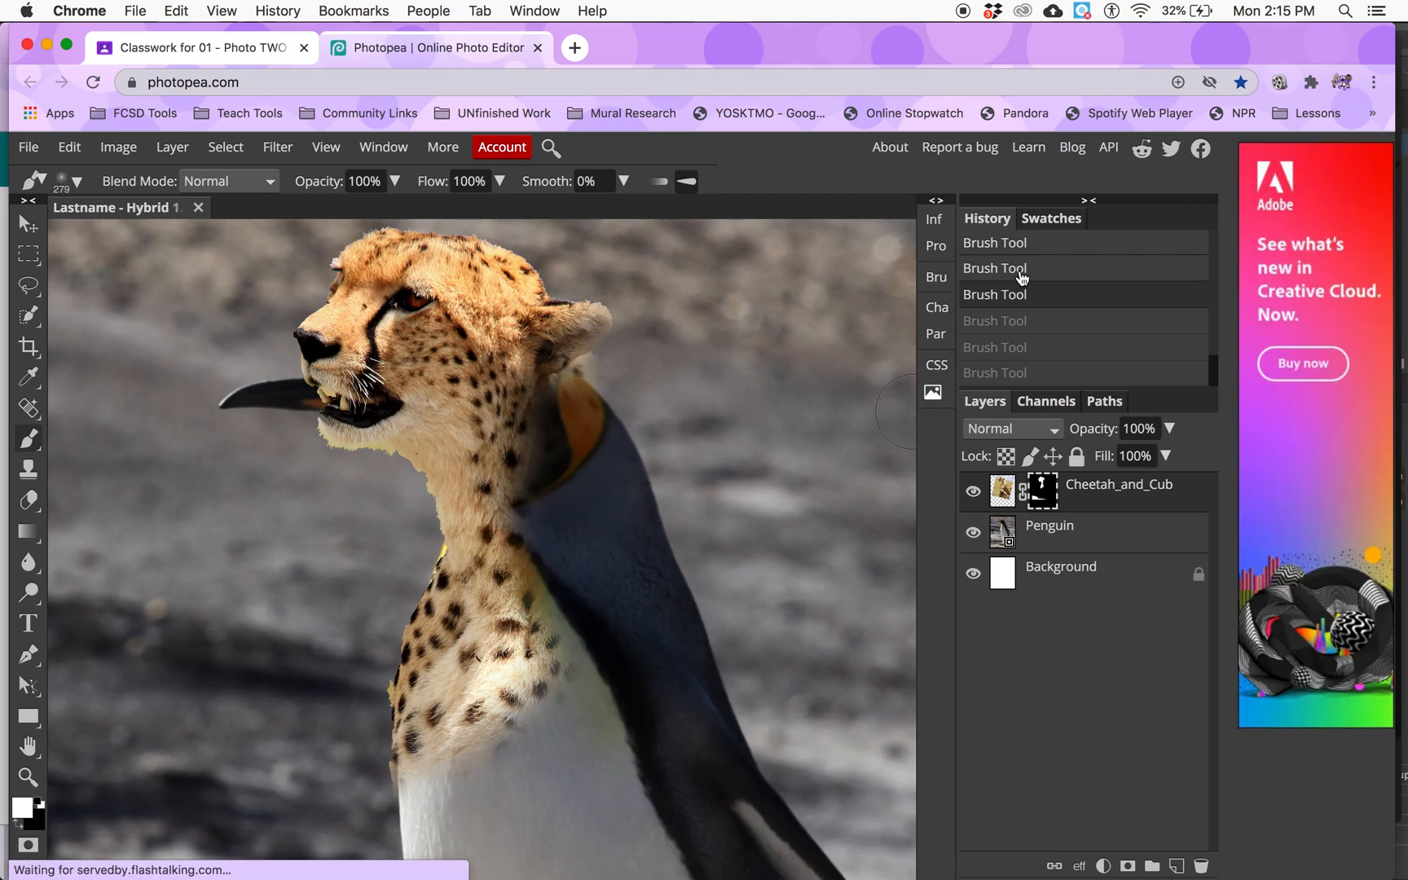
Paint white on the Cheetah_and_Cub mask down the back of the neck to reveal spotted fur over the penguin's collar
drag(530, 454, 562, 411)
mouse_move(530, 489)
mouse_down()
mouse_move(542, 529)
mouse_move(495, 631)
mouse_up()
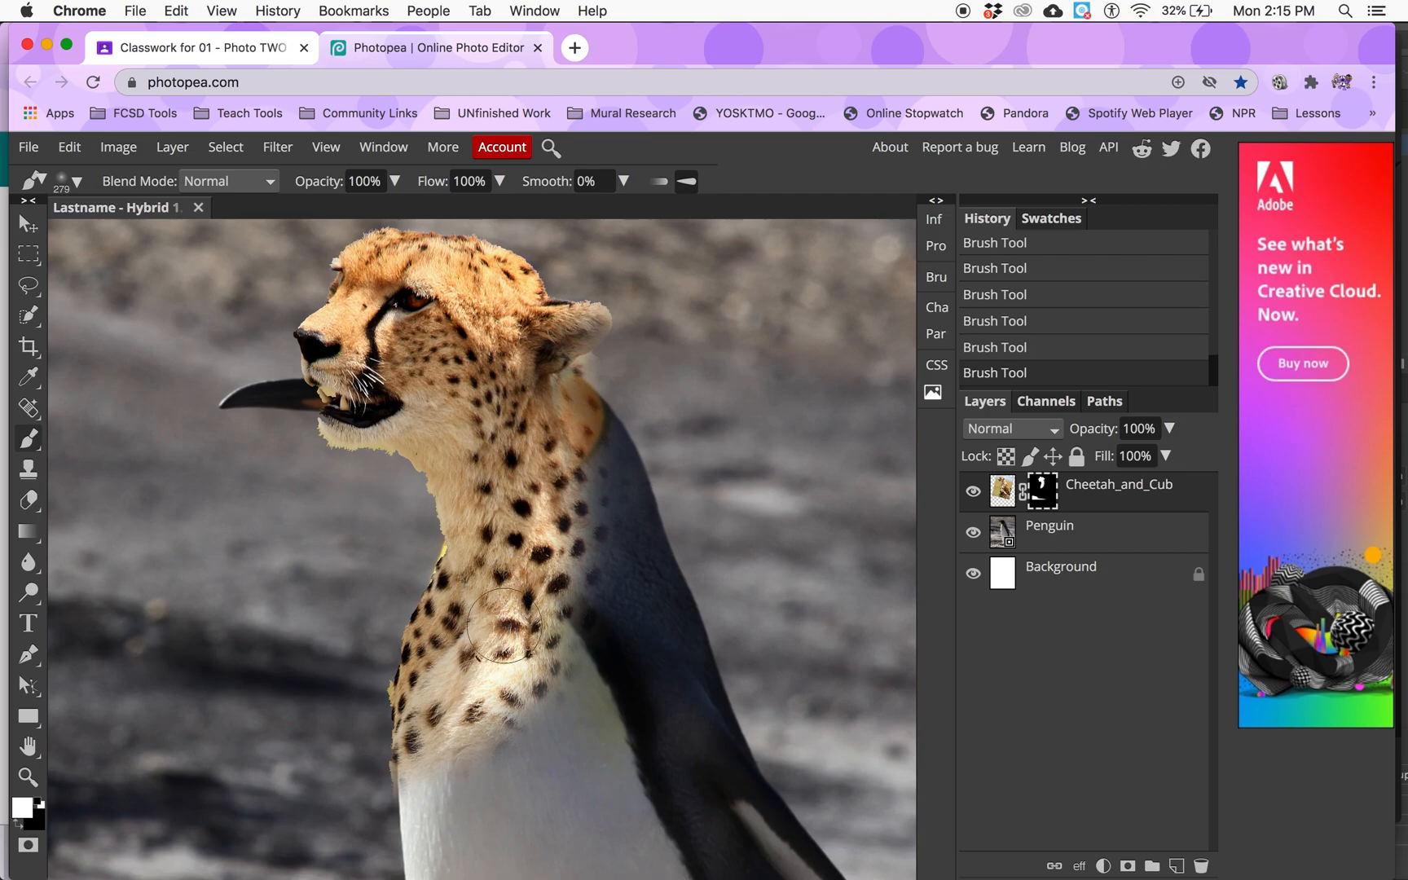
Set the brush hardness to 42% and paint a white test stroke on the mask across the upper back
right_click(612, 502)
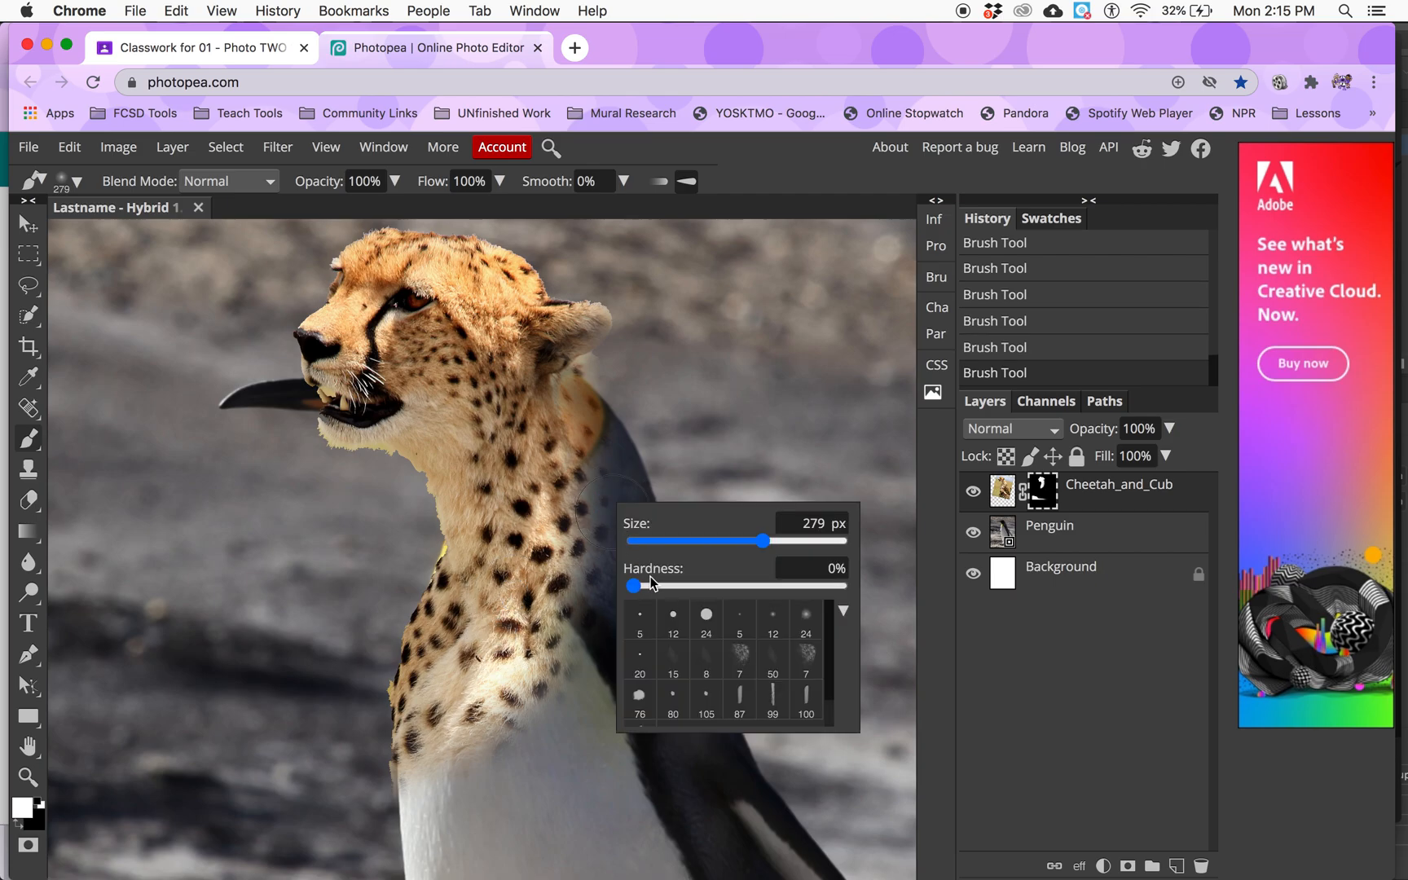
click(722, 586)
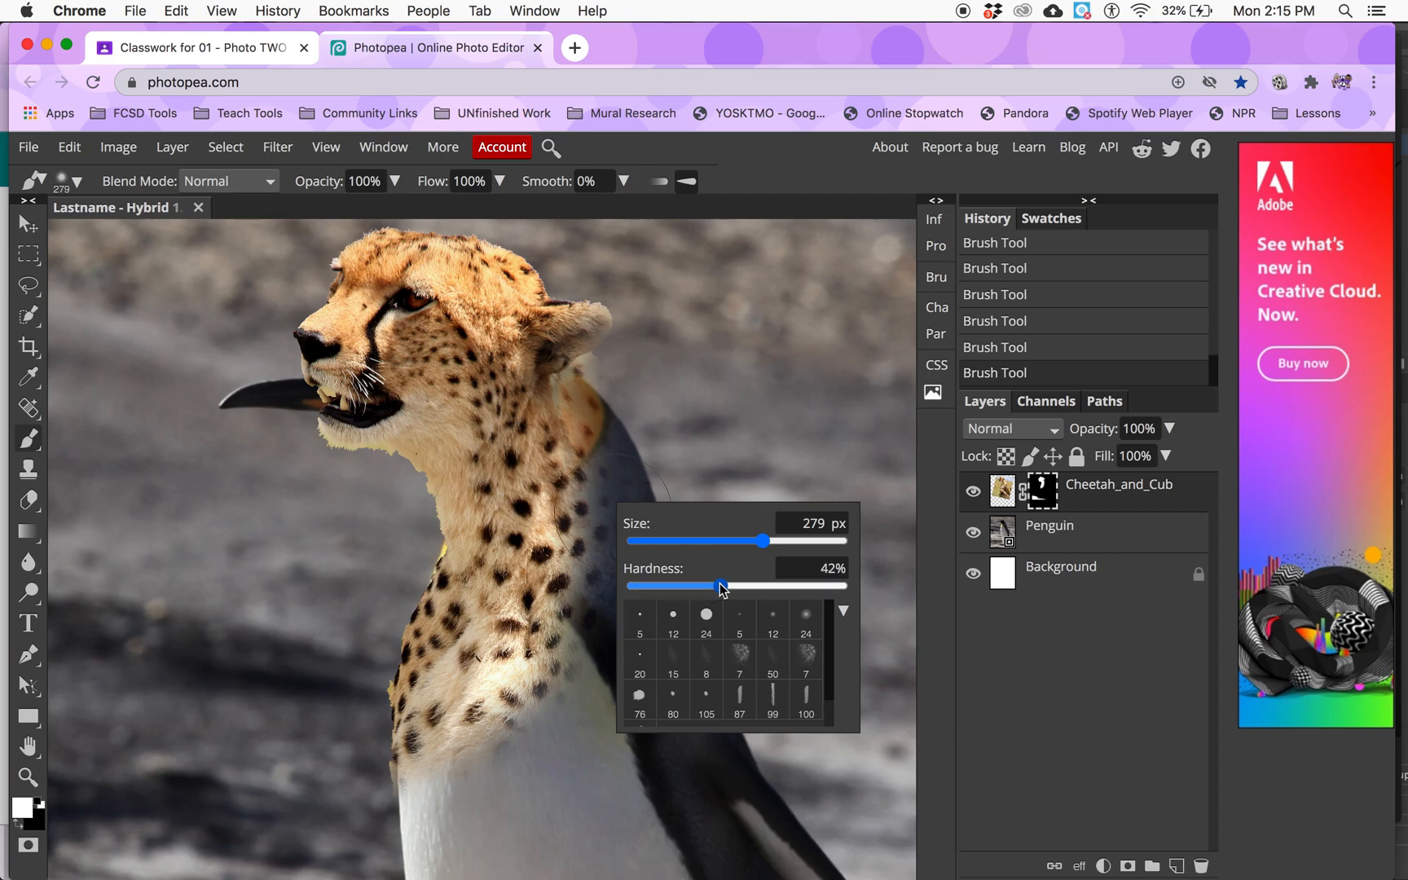
click(631, 467)
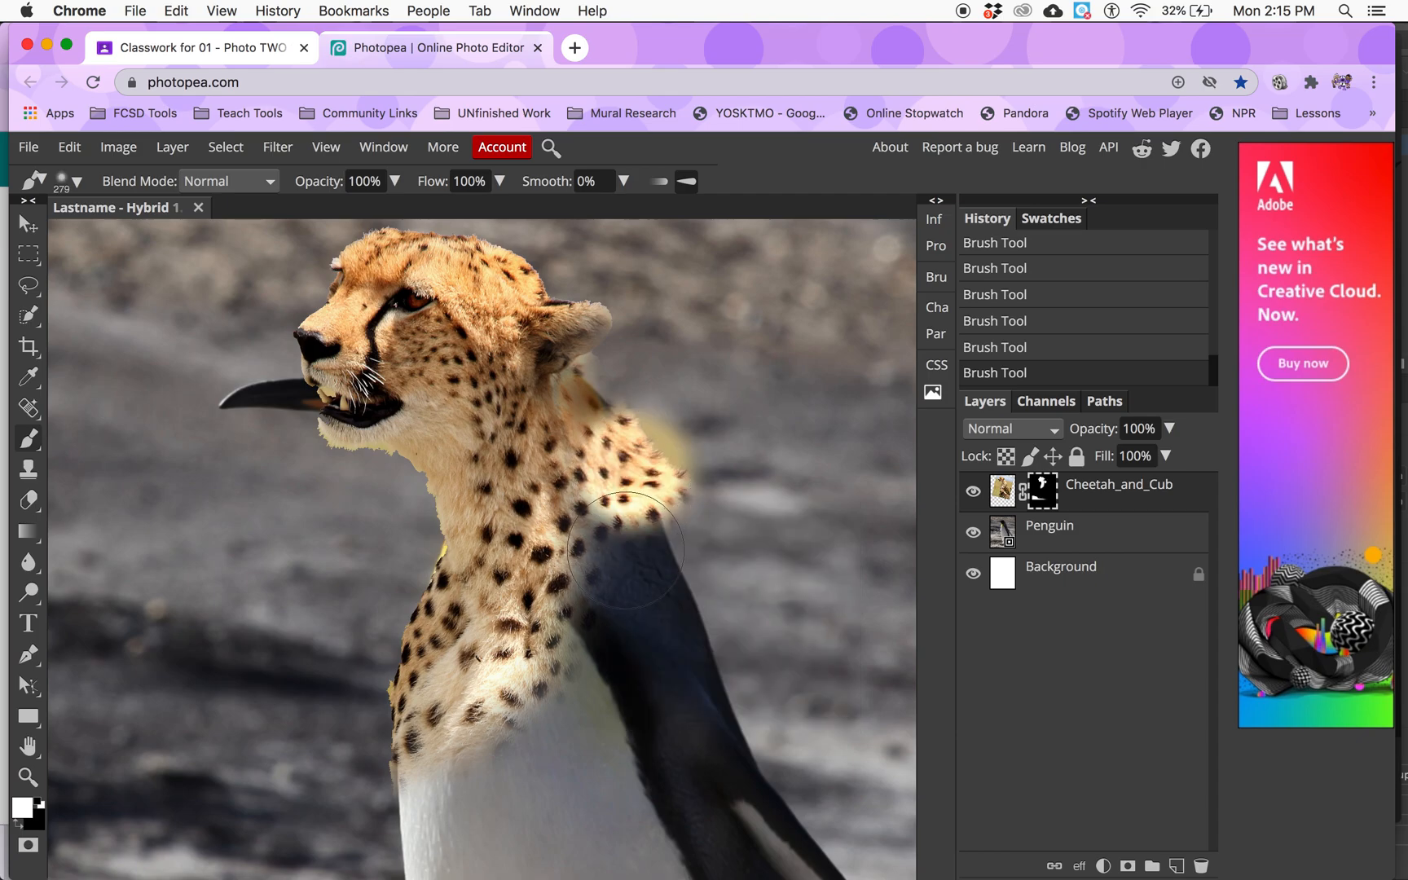
Undo the white stroke on the upper back and paint black on the mask along the rear edge of the neck
click(1024, 349)
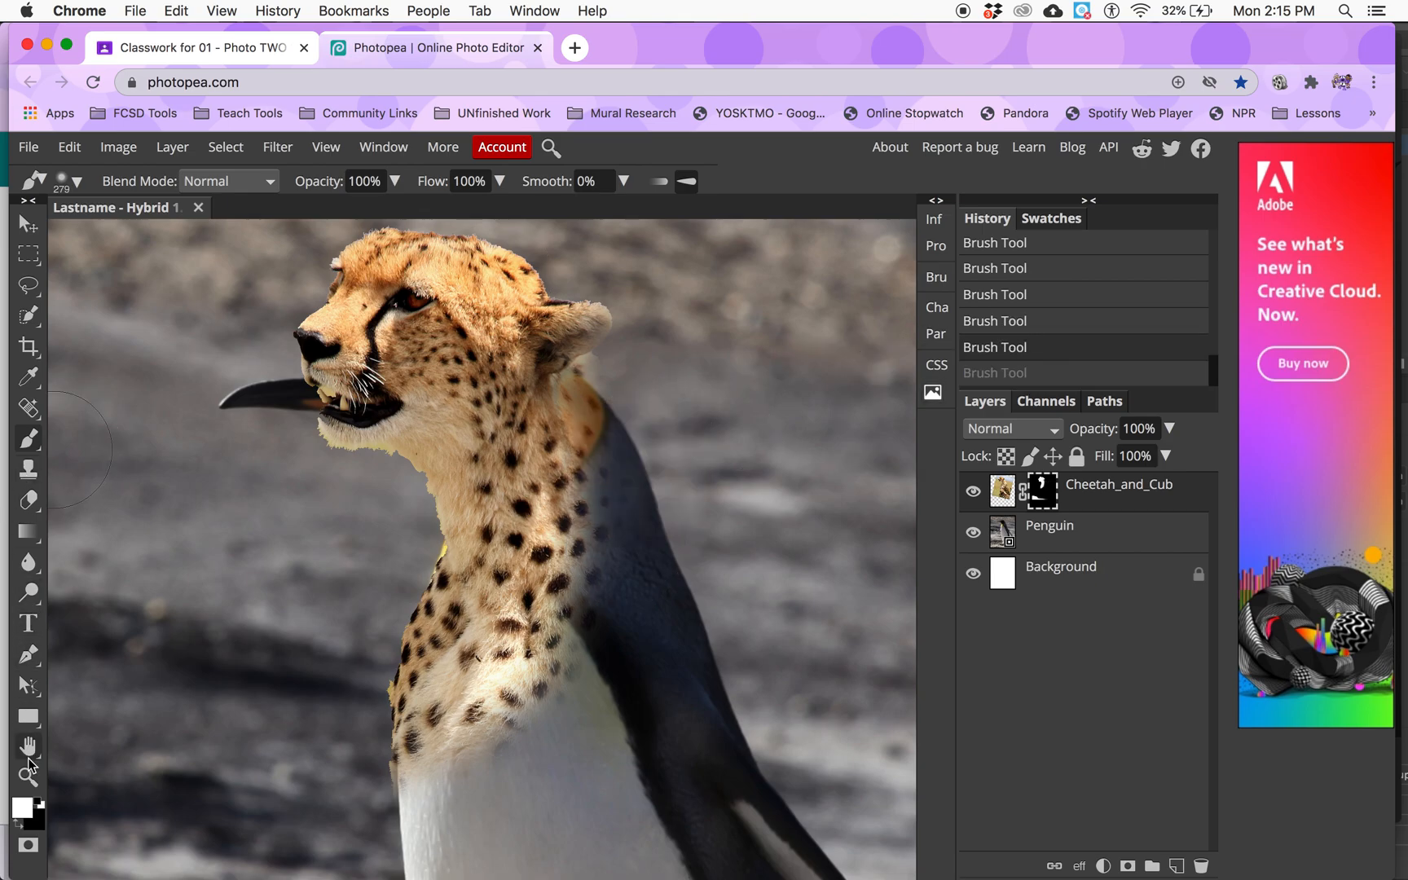
click(18, 821)
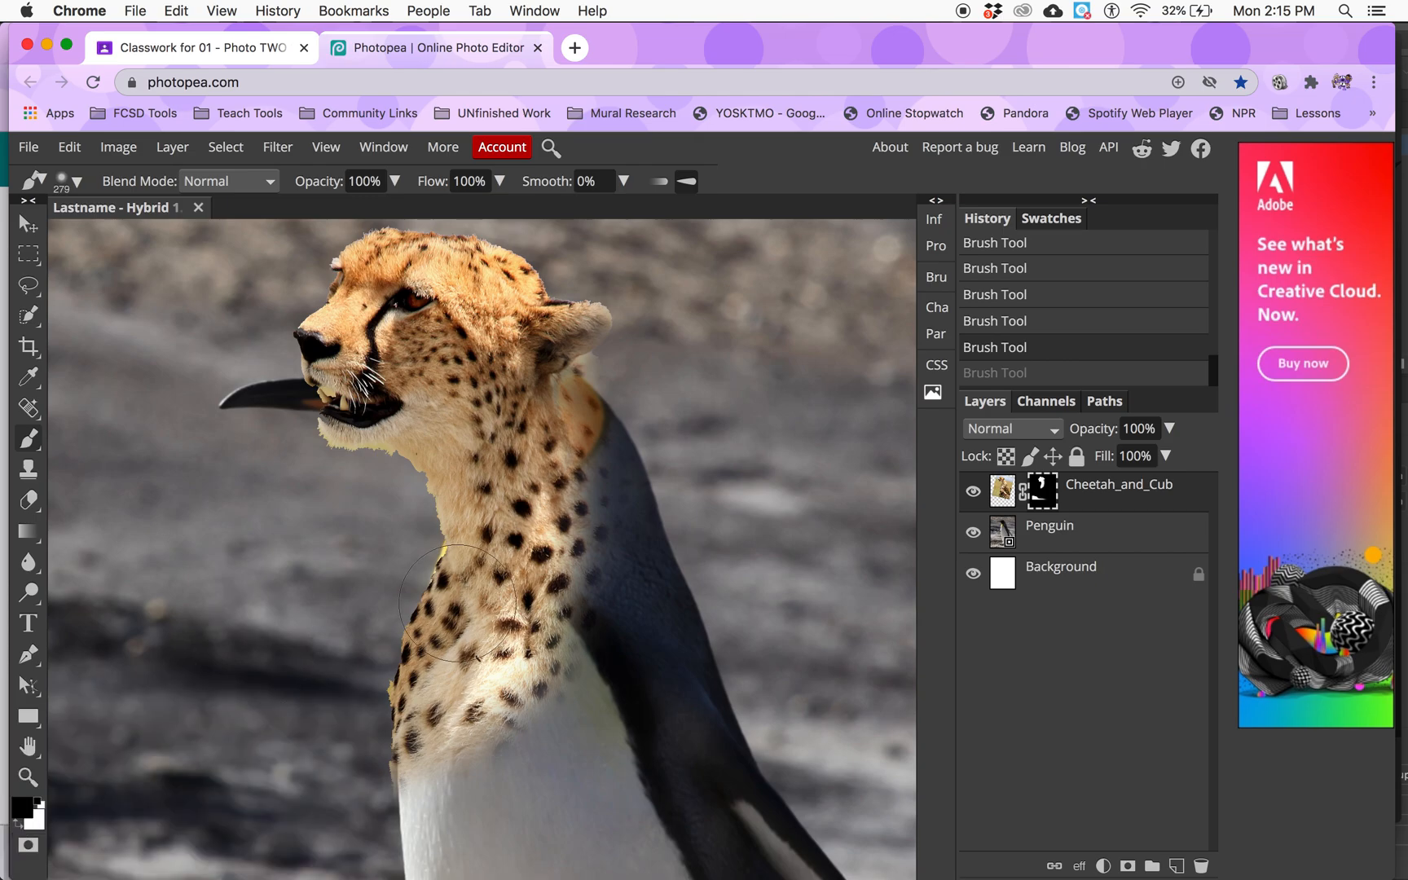
drag(640, 568, 663, 364)
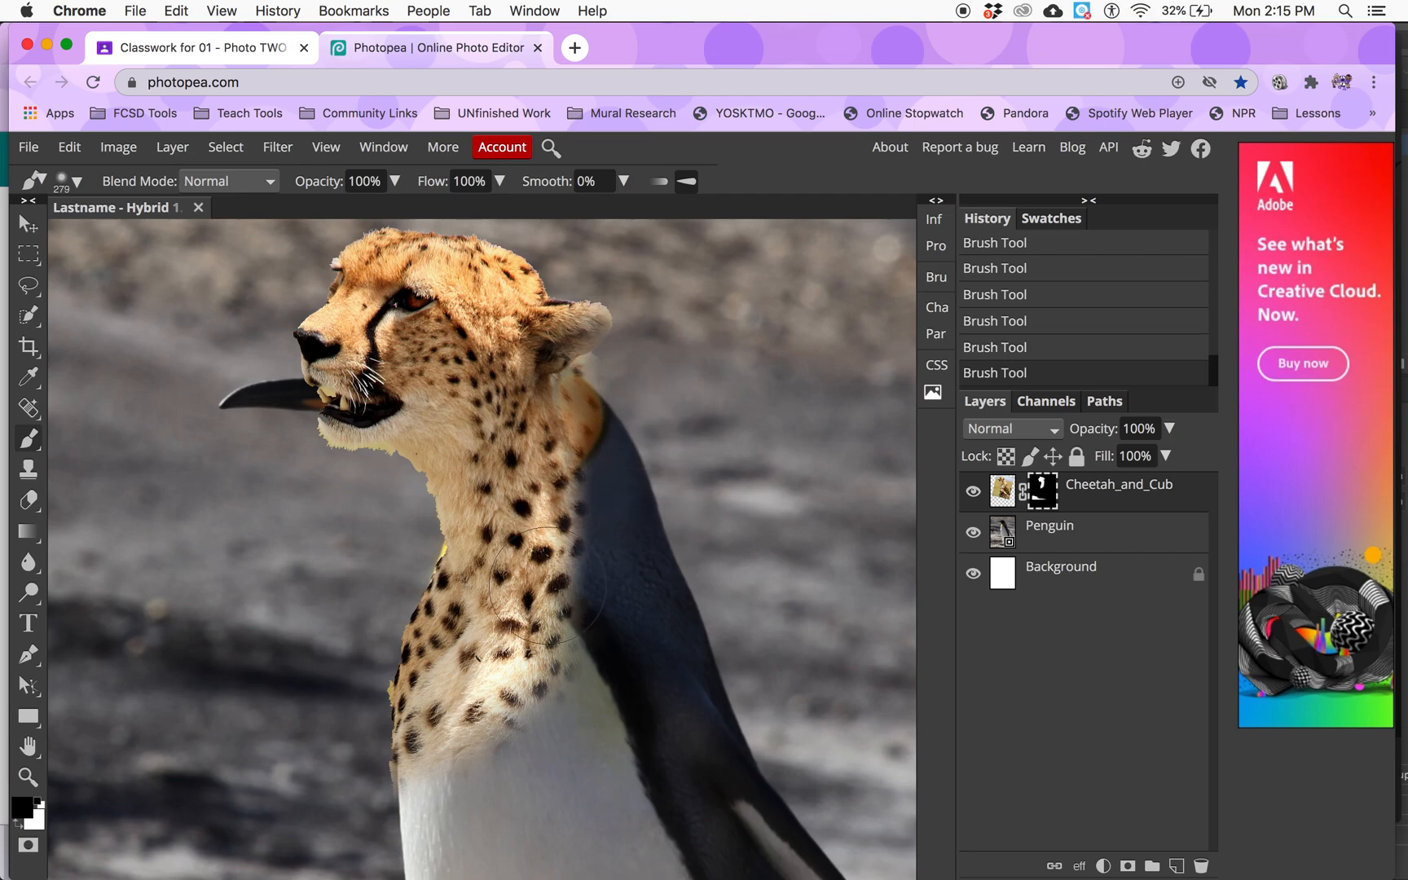
Paint white on the Cheetah_and_Cub mask down the penguin's belly to reveal the chest spots, the cub and the grass
scroll(547, 585, down, 5)
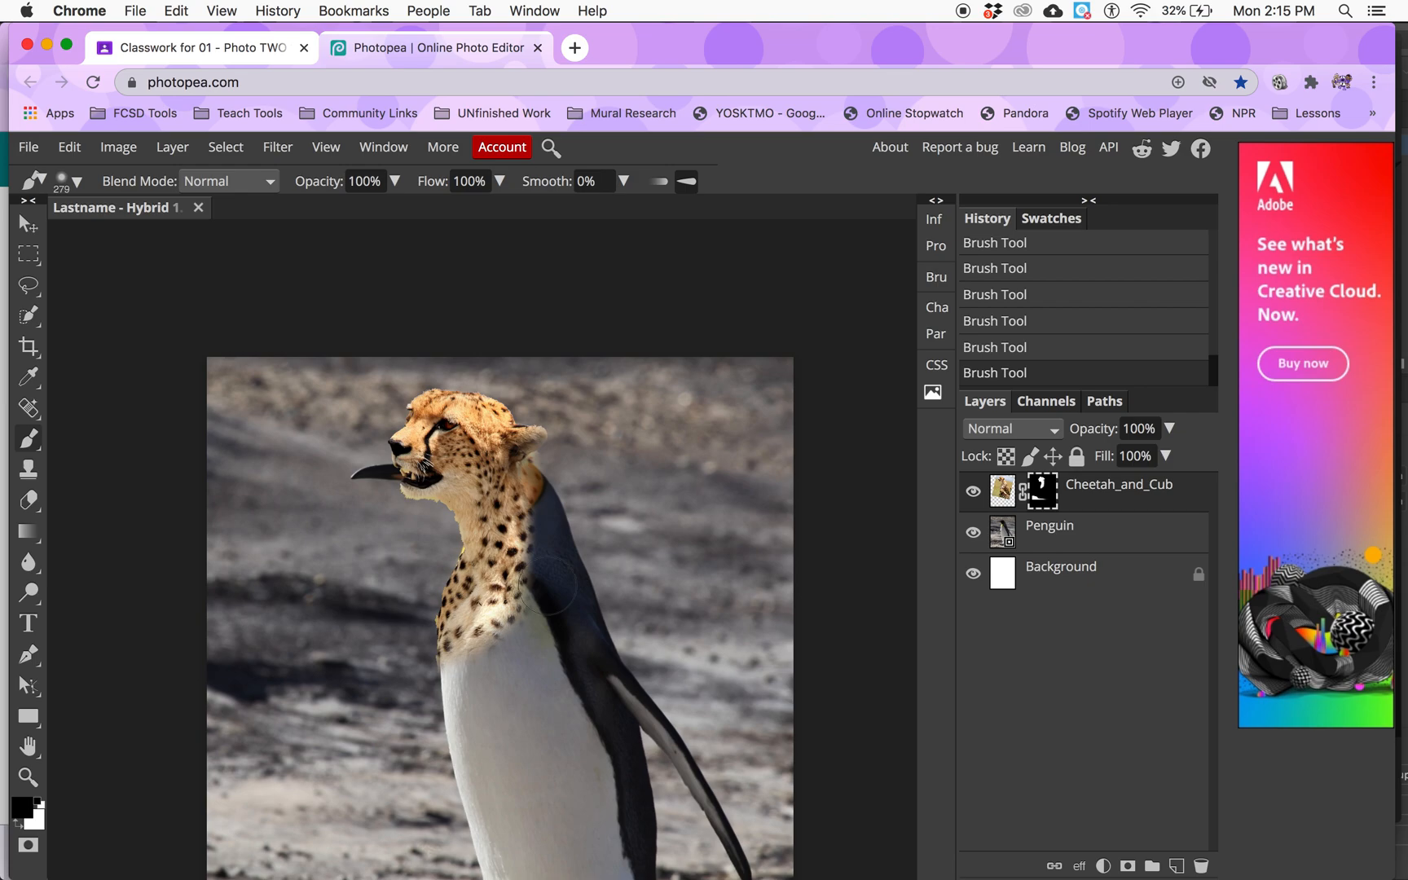
scroll(548, 585, down, 5)
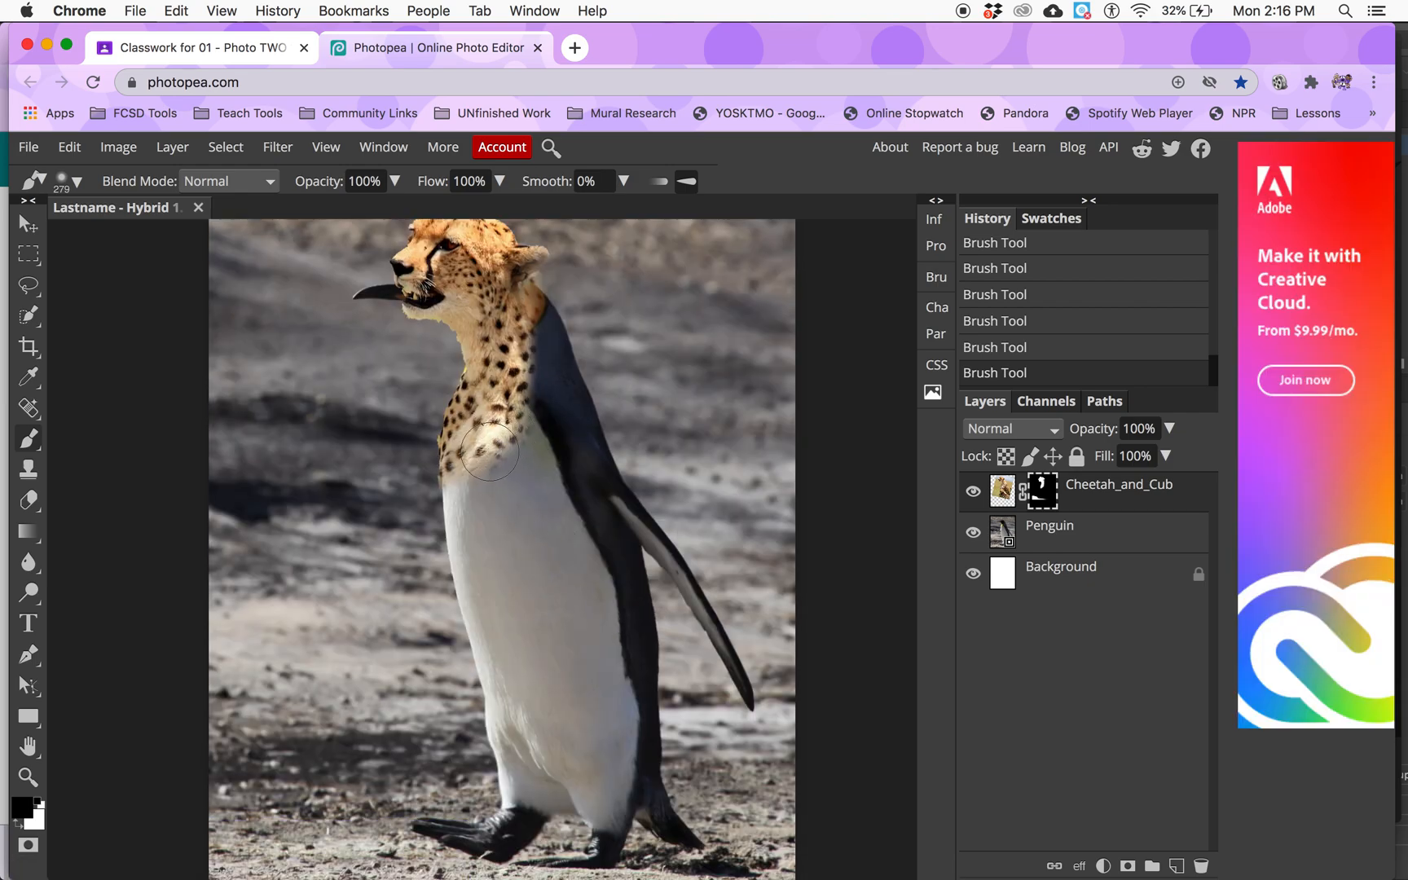
click(22, 823)
mouse_move(504, 501)
mouse_down()
mouse_move(489, 472)
mouse_move(493, 521)
mouse_move(478, 483)
mouse_move(477, 496)
mouse_move(493, 567)
mouse_move(488, 513)
mouse_move(486, 553)
mouse_move(476, 536)
mouse_move(449, 558)
mouse_move(480, 530)
mouse_move(502, 536)
mouse_move(502, 485)
mouse_move(525, 522)
mouse_move(501, 401)
mouse_up()
mouse_move(536, 515)
mouse_down()
mouse_move(550, 583)
mouse_move(513, 619)
mouse_move(477, 585)
mouse_move(500, 591)
mouse_move(485, 617)
mouse_up()
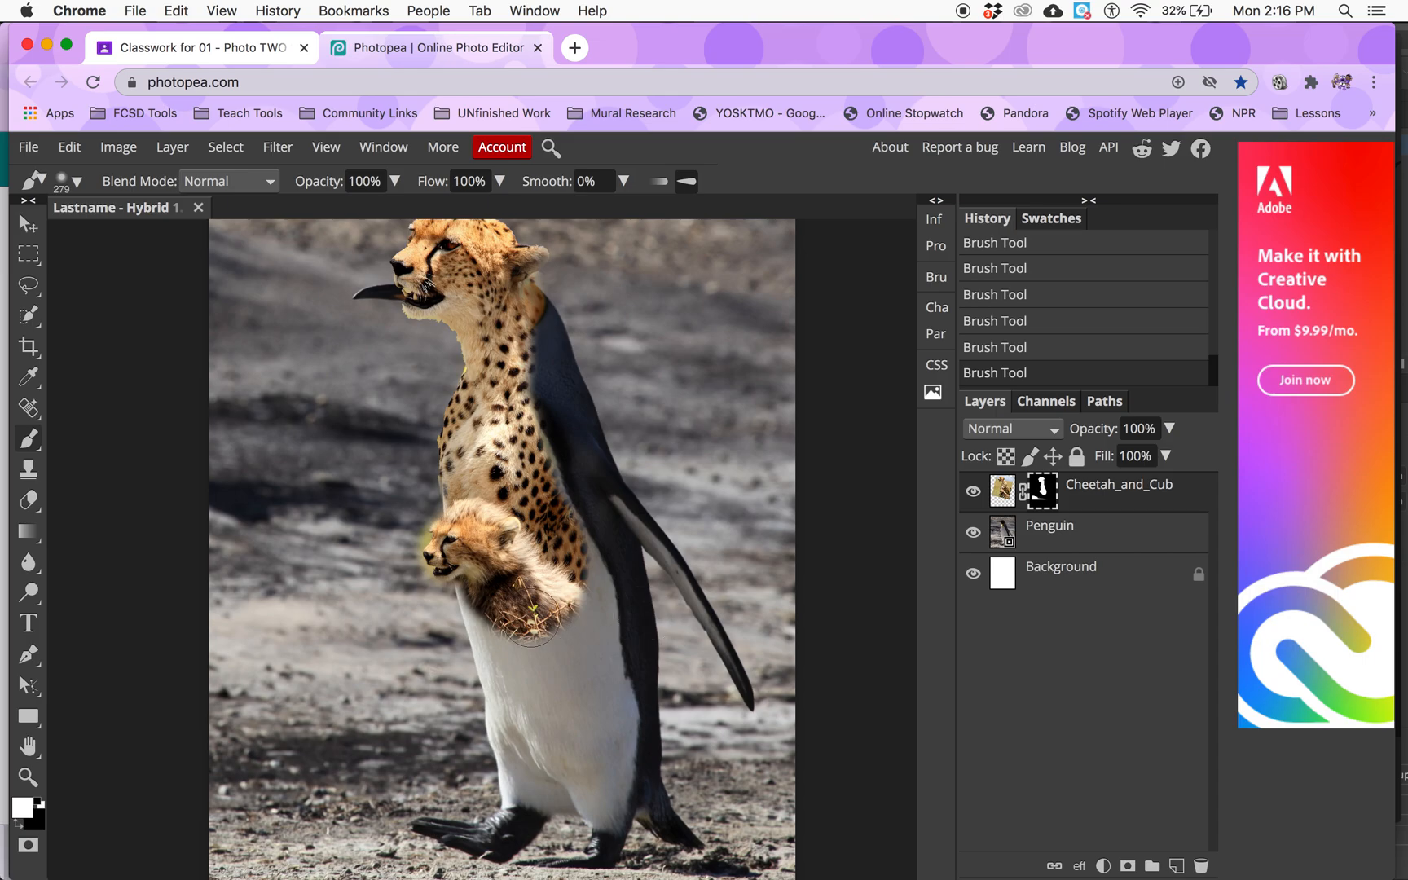
mouse_move(483, 642)
mouse_down()
mouse_move(528, 662)
mouse_move(497, 680)
mouse_up()
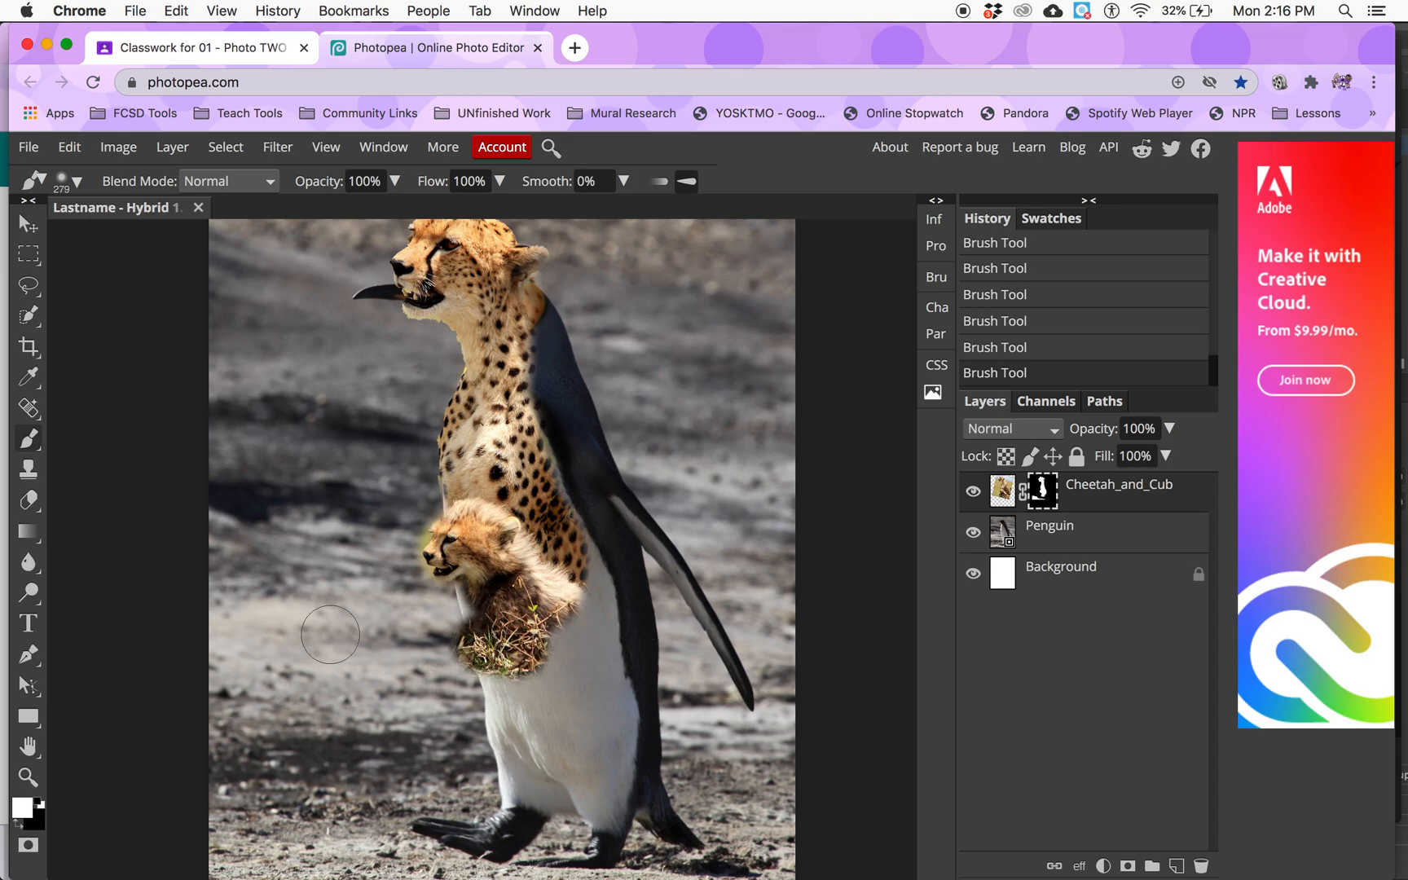
Paint black on the mask over the grass and cub, enlarging the brush to 682 px to clear the whole belly
click(40, 805)
mouse_move(438, 639)
mouse_down()
mouse_move(494, 670)
mouse_move(472, 645)
mouse_move(524, 651)
mouse_move(569, 628)
mouse_move(448, 584)
mouse_up()
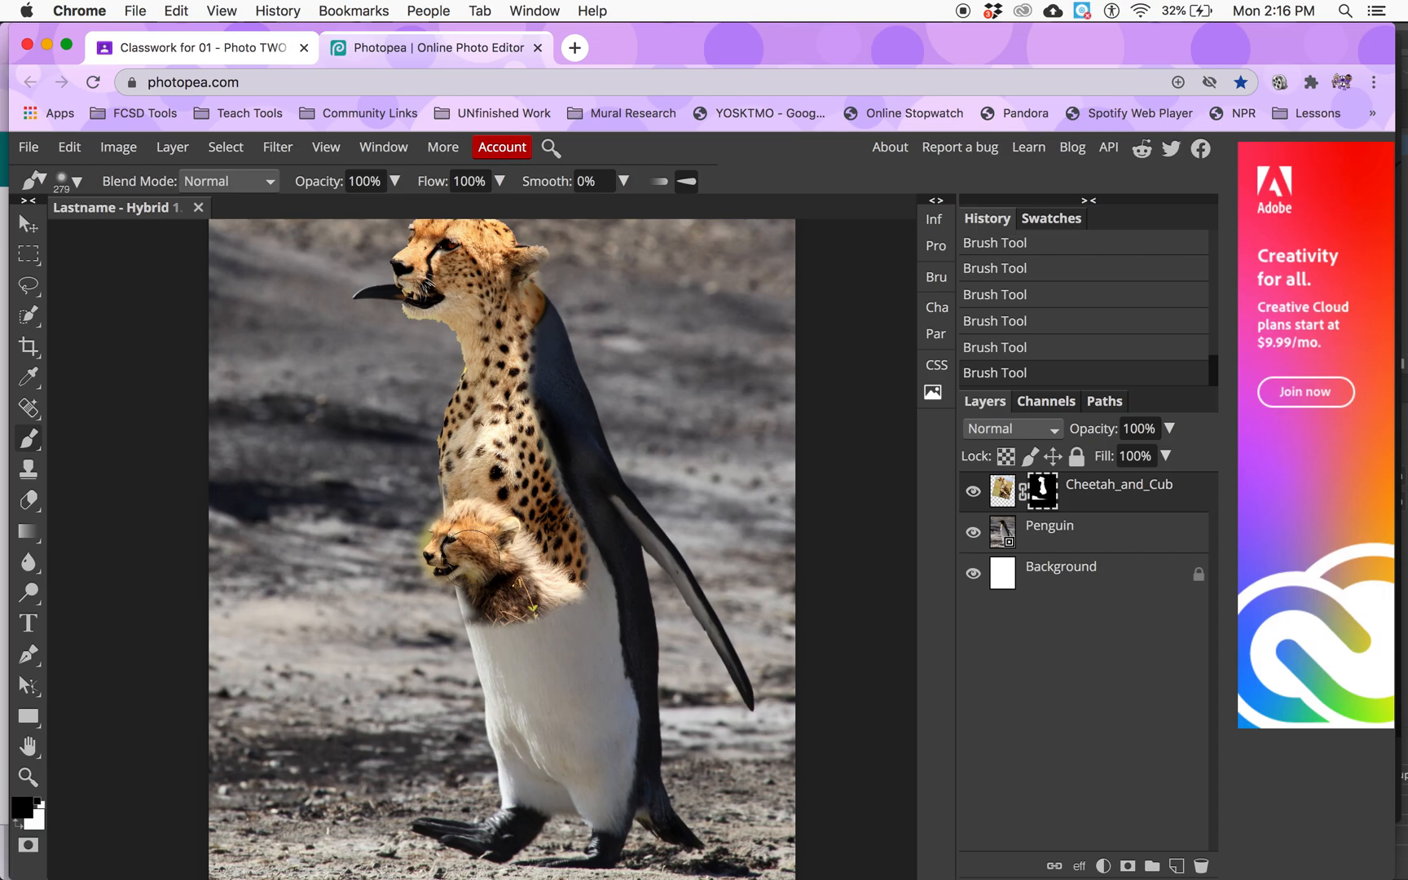
right_click(470, 559)
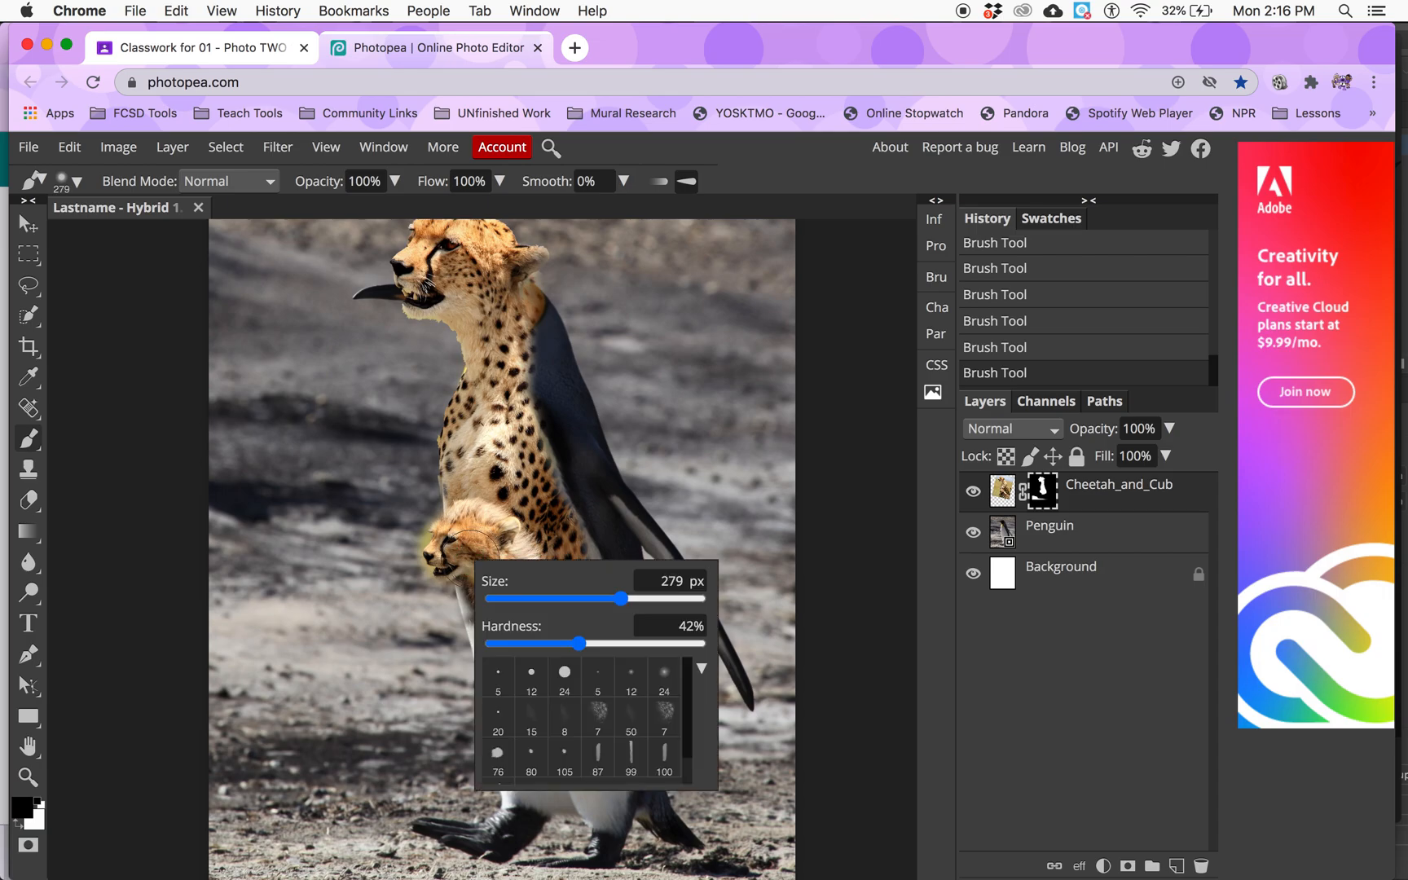
click(671, 598)
click(387, 674)
mouse_move(464, 673)
mouse_down()
mouse_move(536, 651)
mouse_move(436, 624)
mouse_move(547, 612)
mouse_move(462, 585)
mouse_move(518, 608)
mouse_move(469, 572)
mouse_move(591, 607)
mouse_up()
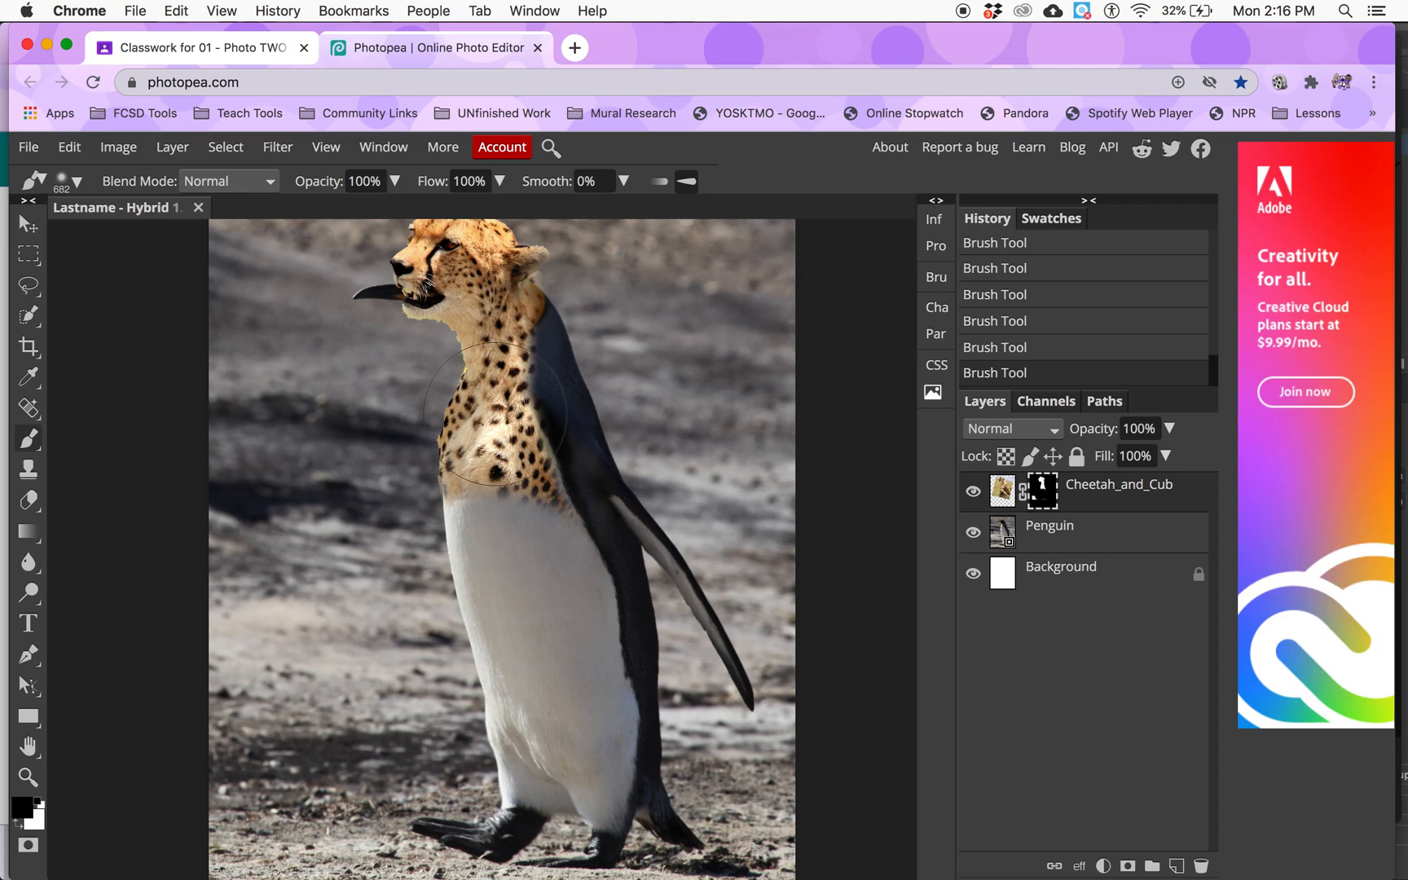
Lower the brush opacity to 44% and paint black across the lower chest to fade the spots into the white belly
key(alt+super+8)
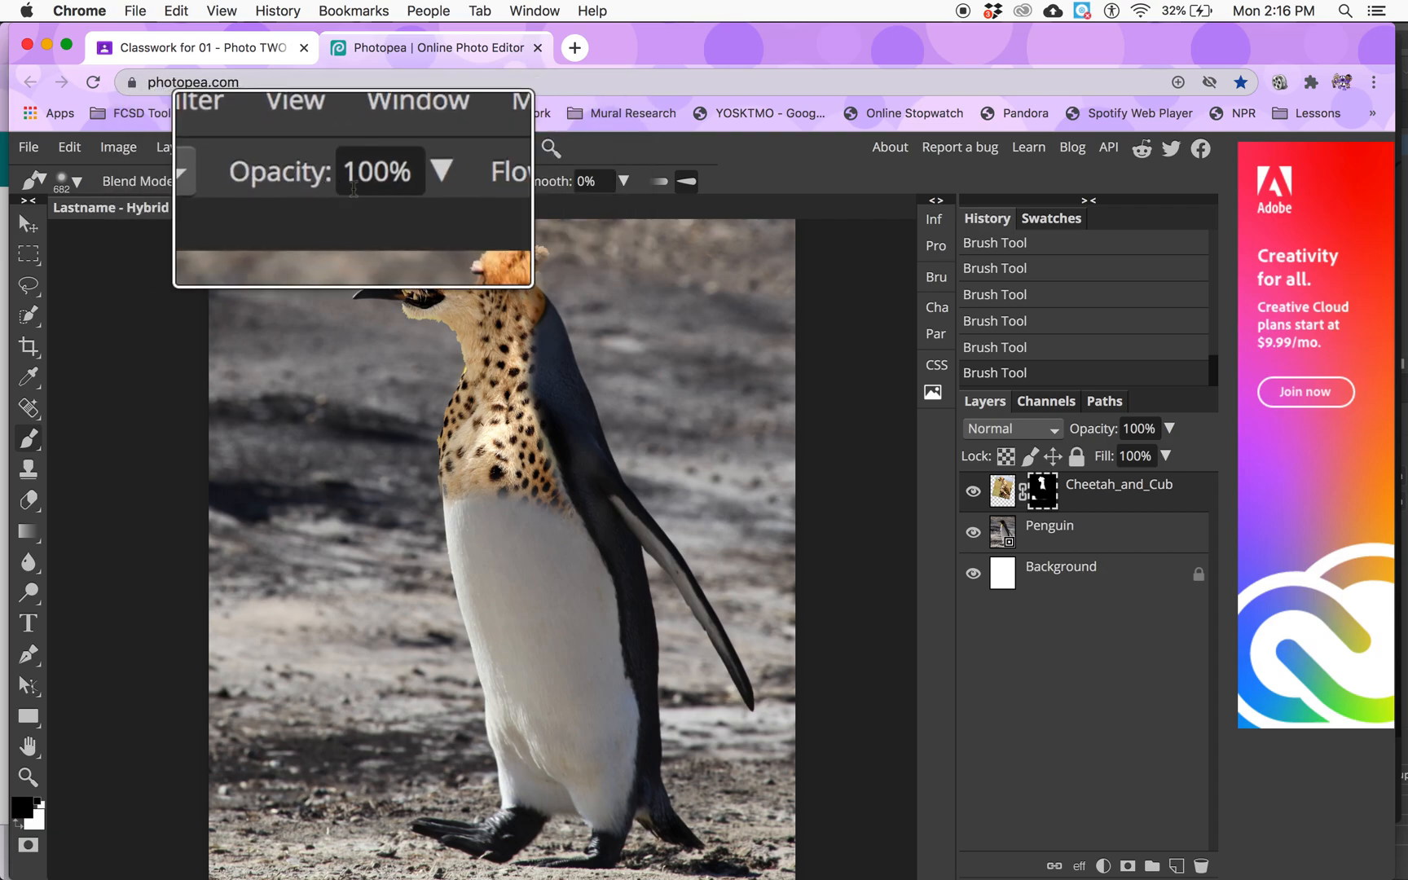
key(alt+super+8)
click(395, 181)
click(347, 211)
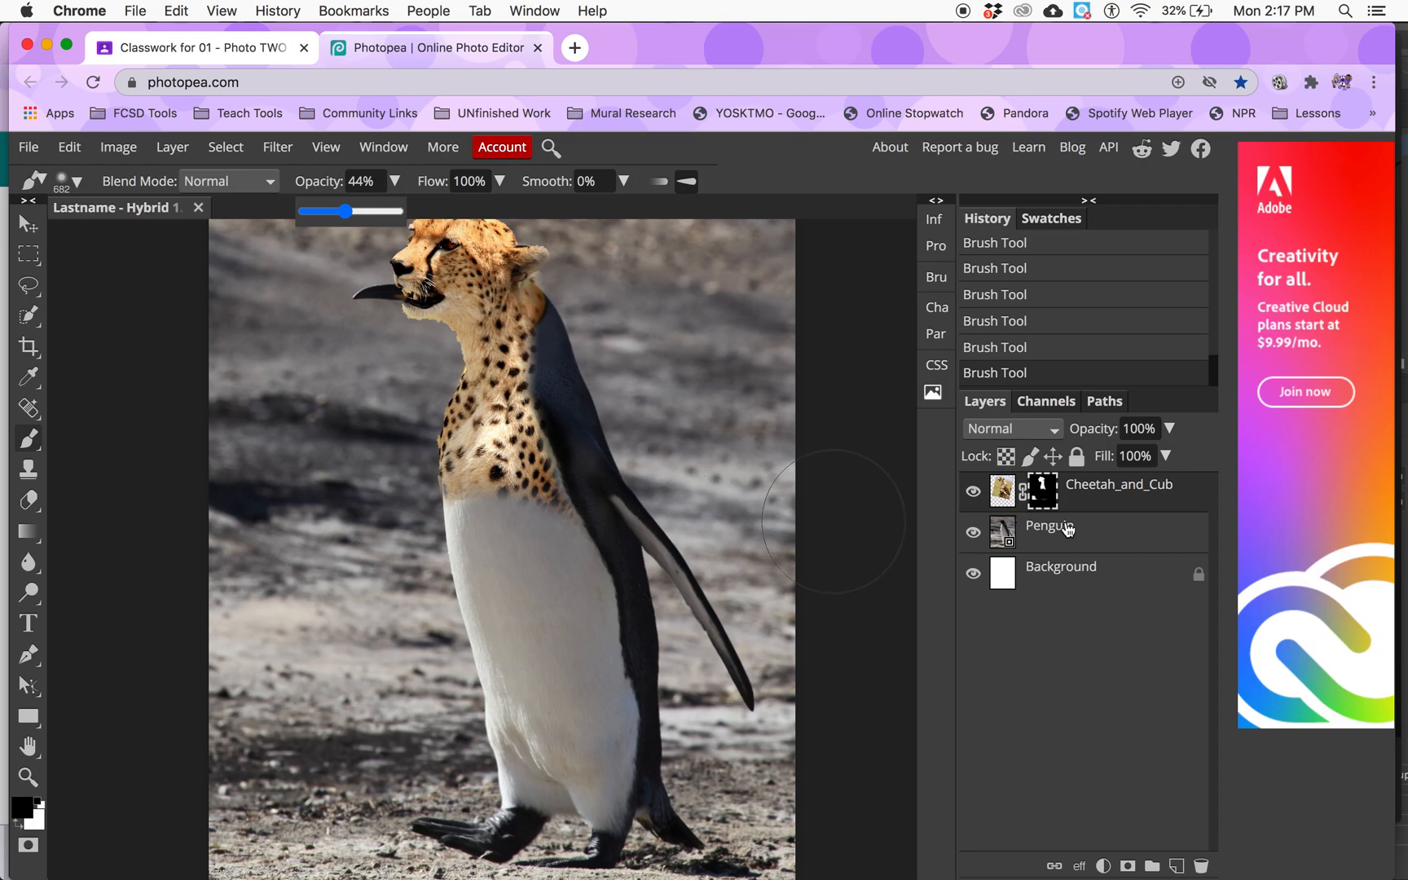
key(alt+super+8)
key(alt+super+8)
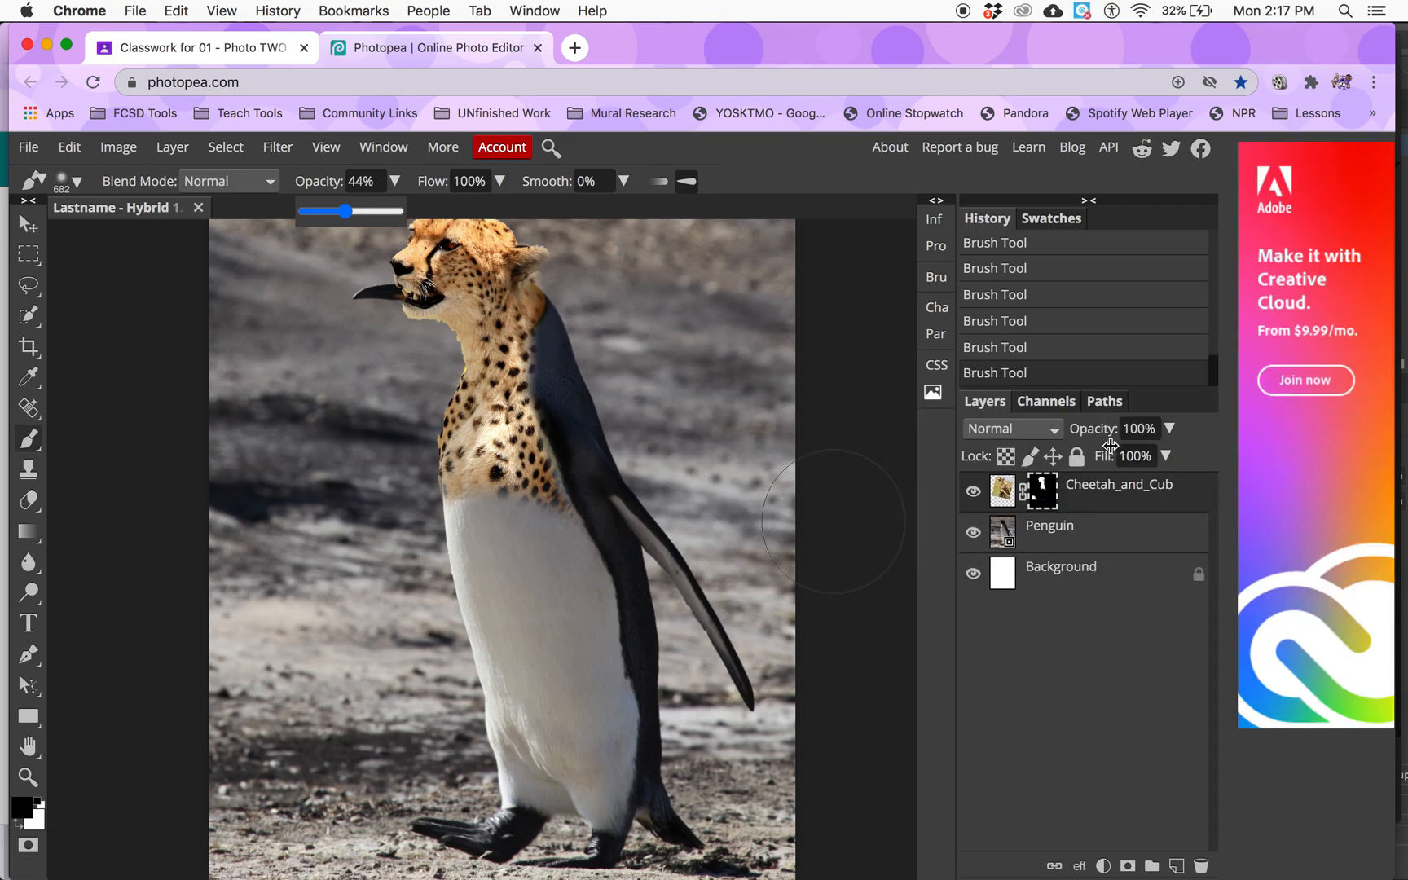
key(alt+super+8)
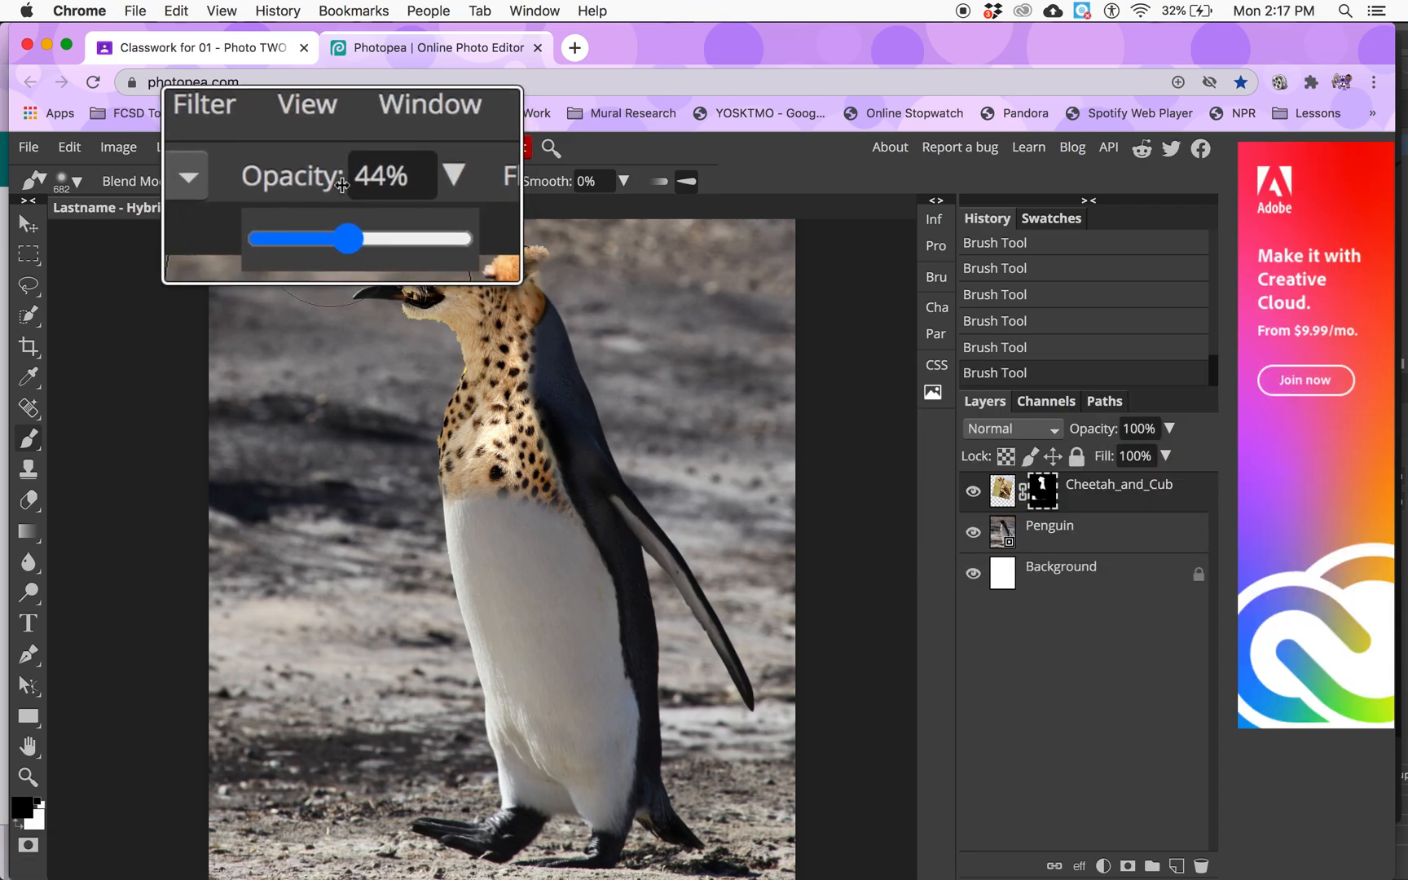
key(alt+super+8)
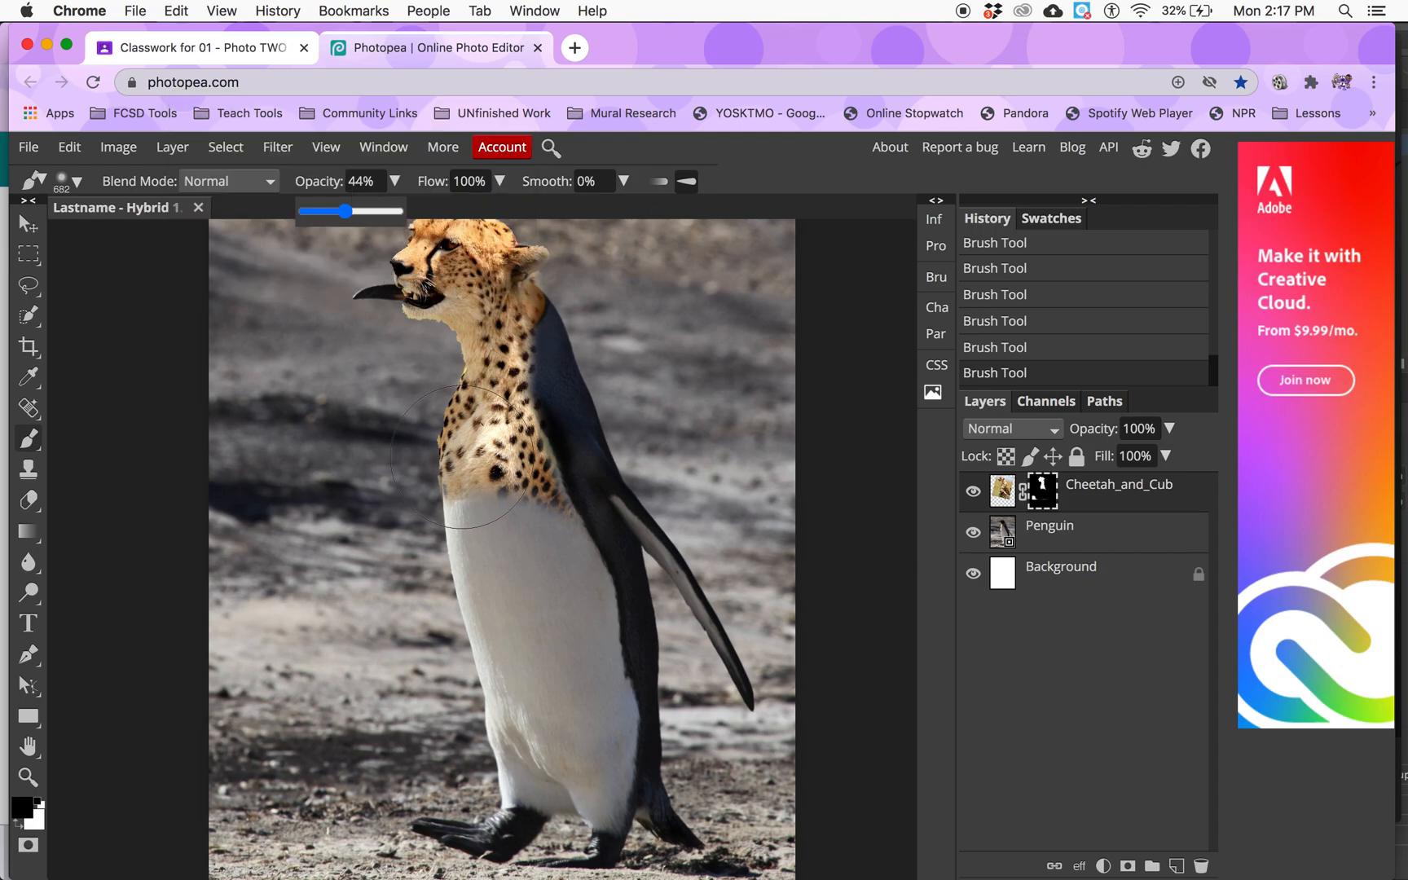
mouse_move(465, 496)
mouse_down()
mouse_move(481, 489)
mouse_move(489, 522)
mouse_move(514, 532)
mouse_move(495, 586)
mouse_move(557, 705)
mouse_move(551, 737)
mouse_move(551, 514)
mouse_move(596, 489)
mouse_up()
Examine the head and protruding beak up close, hiding the Cheetah_and_Cub layer and showing it again
scroll(573, 450, up, 4)
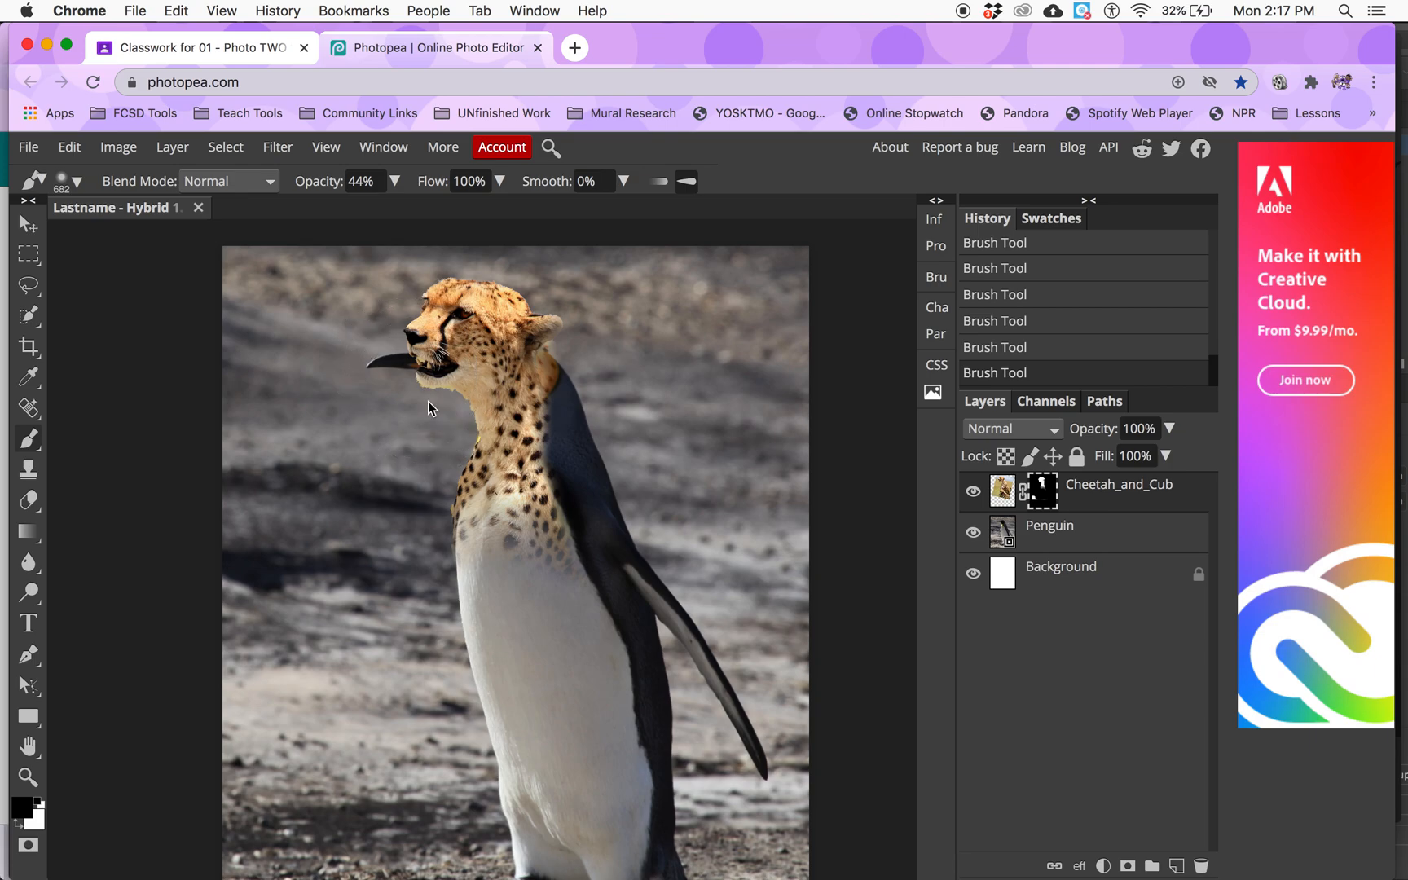
scroll(428, 400, up, 5)
scroll(427, 400, up, 5)
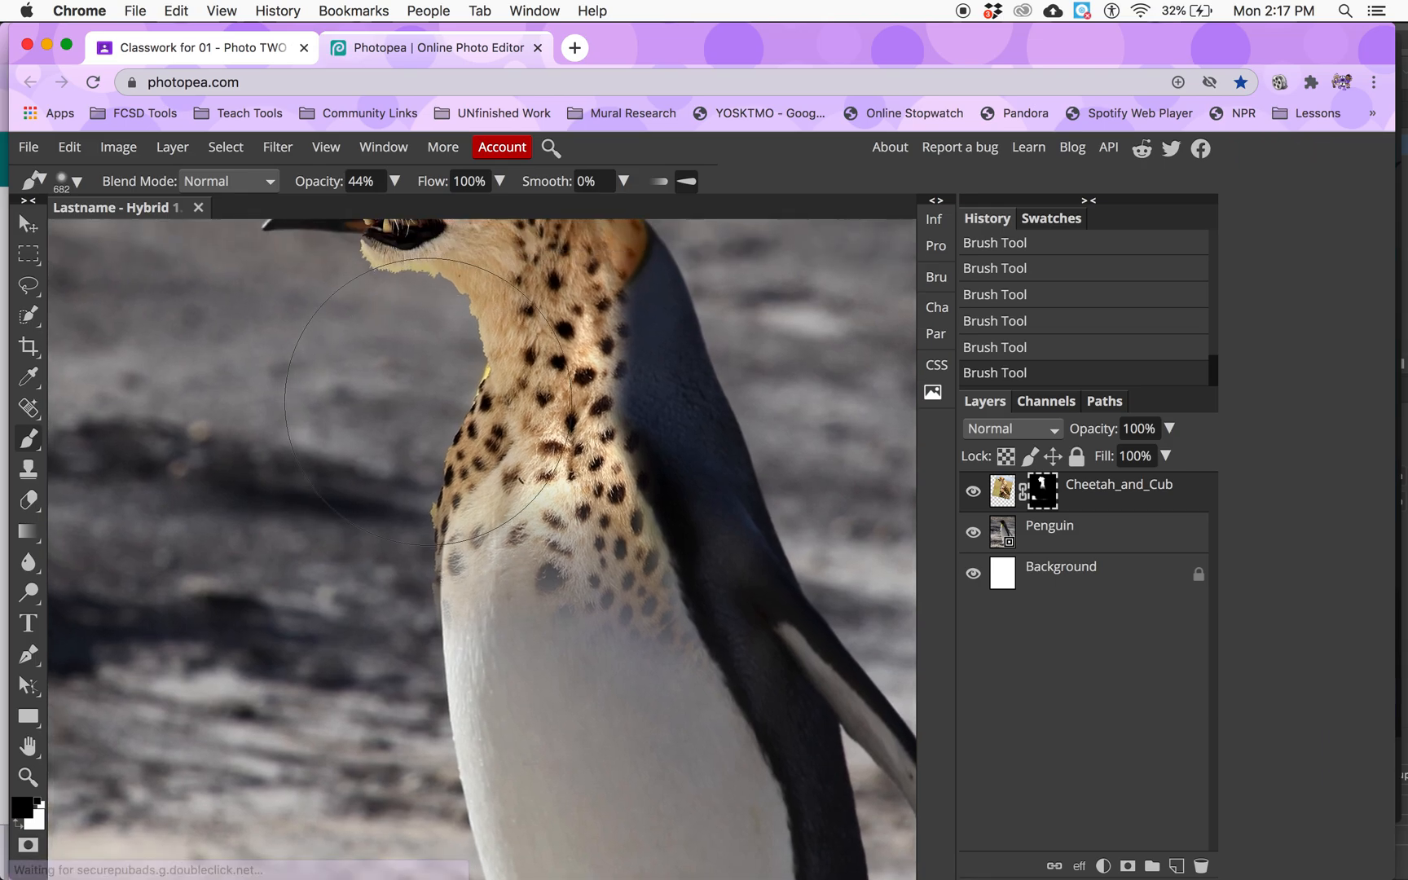
scroll(428, 402, up, 2)
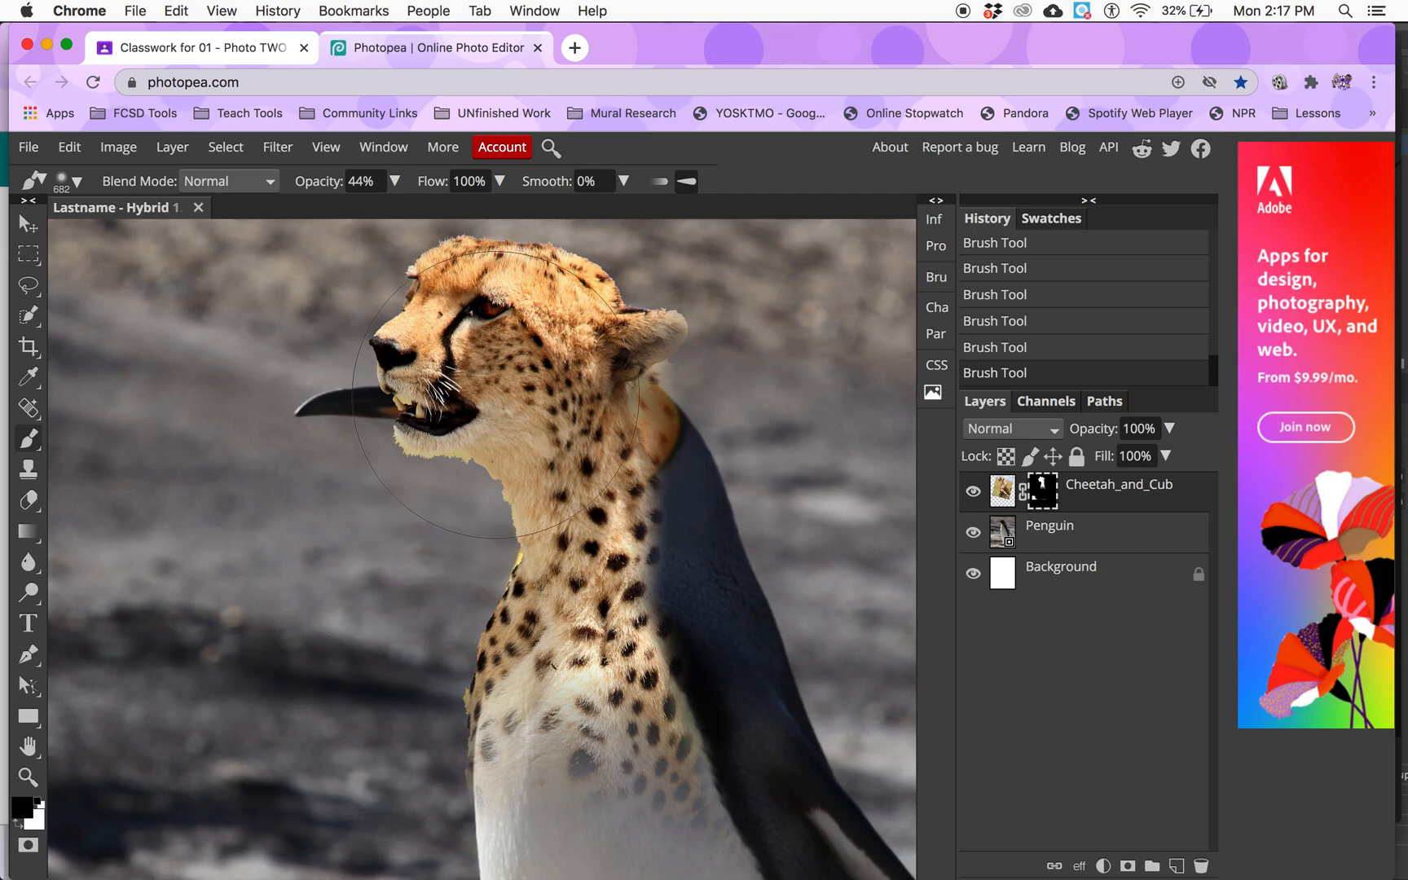
click(28, 226)
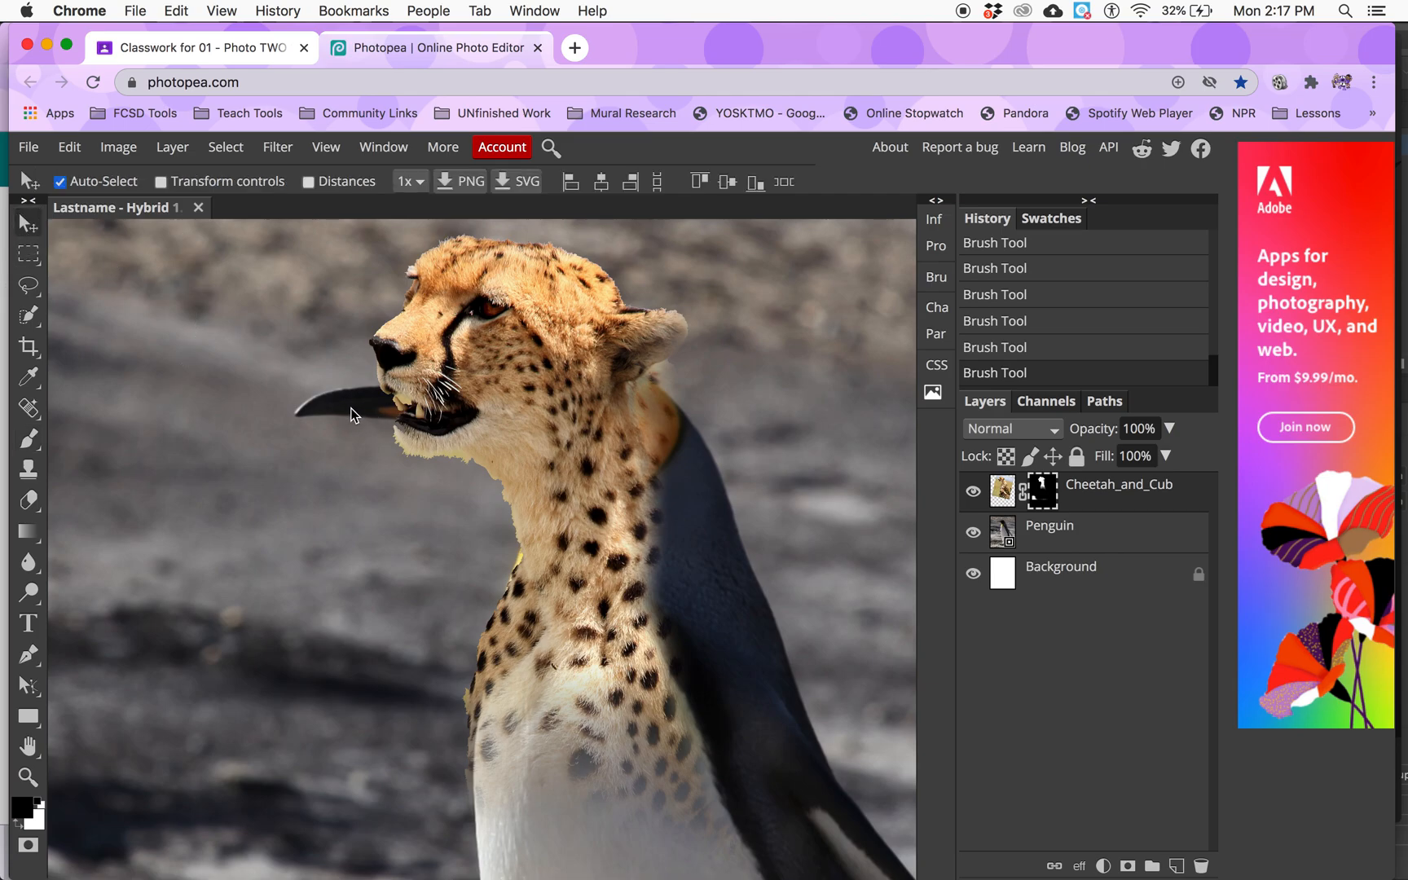
click(971, 493)
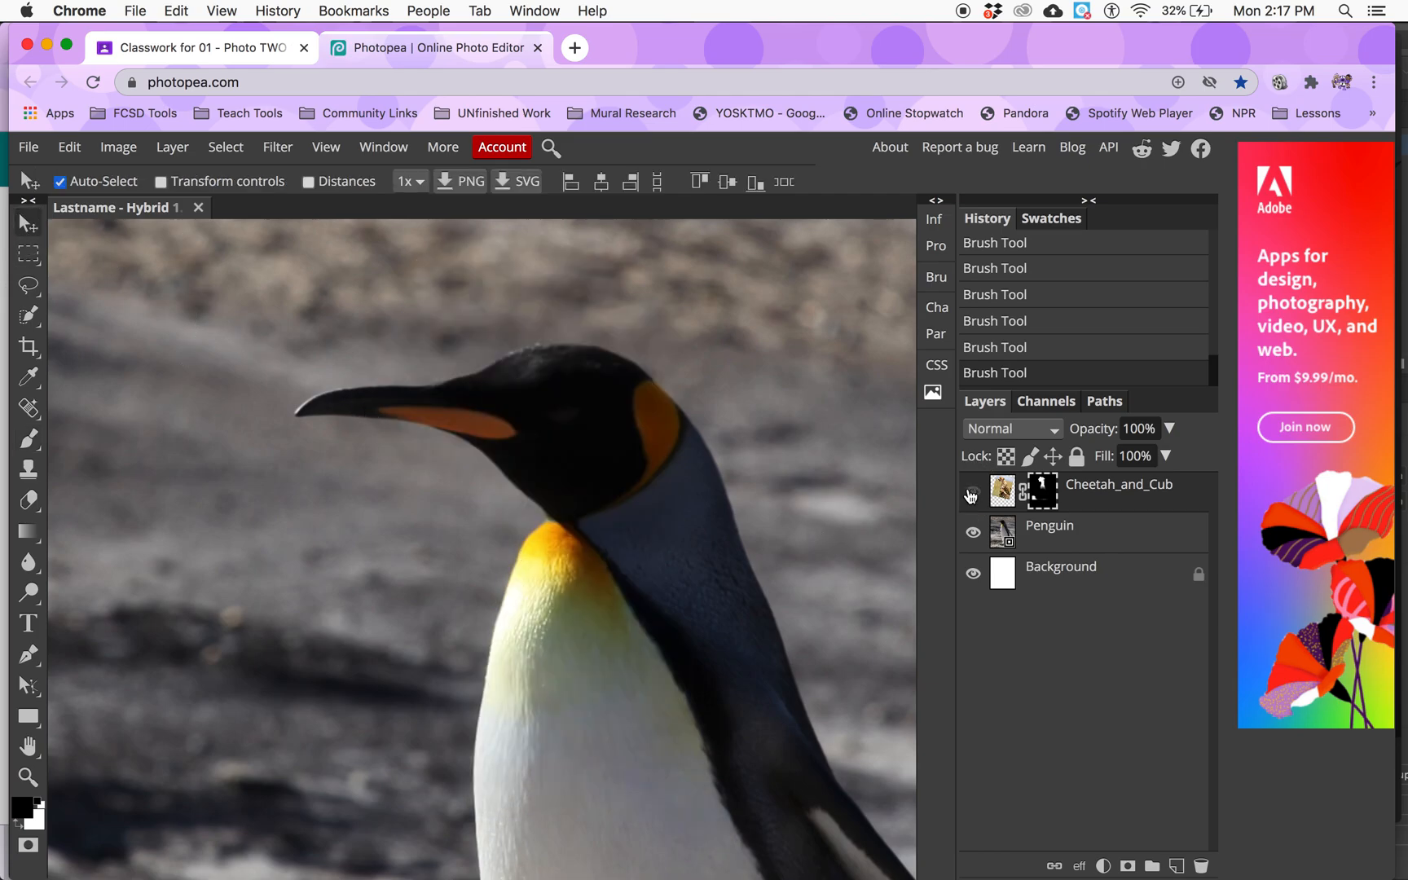
click(971, 492)
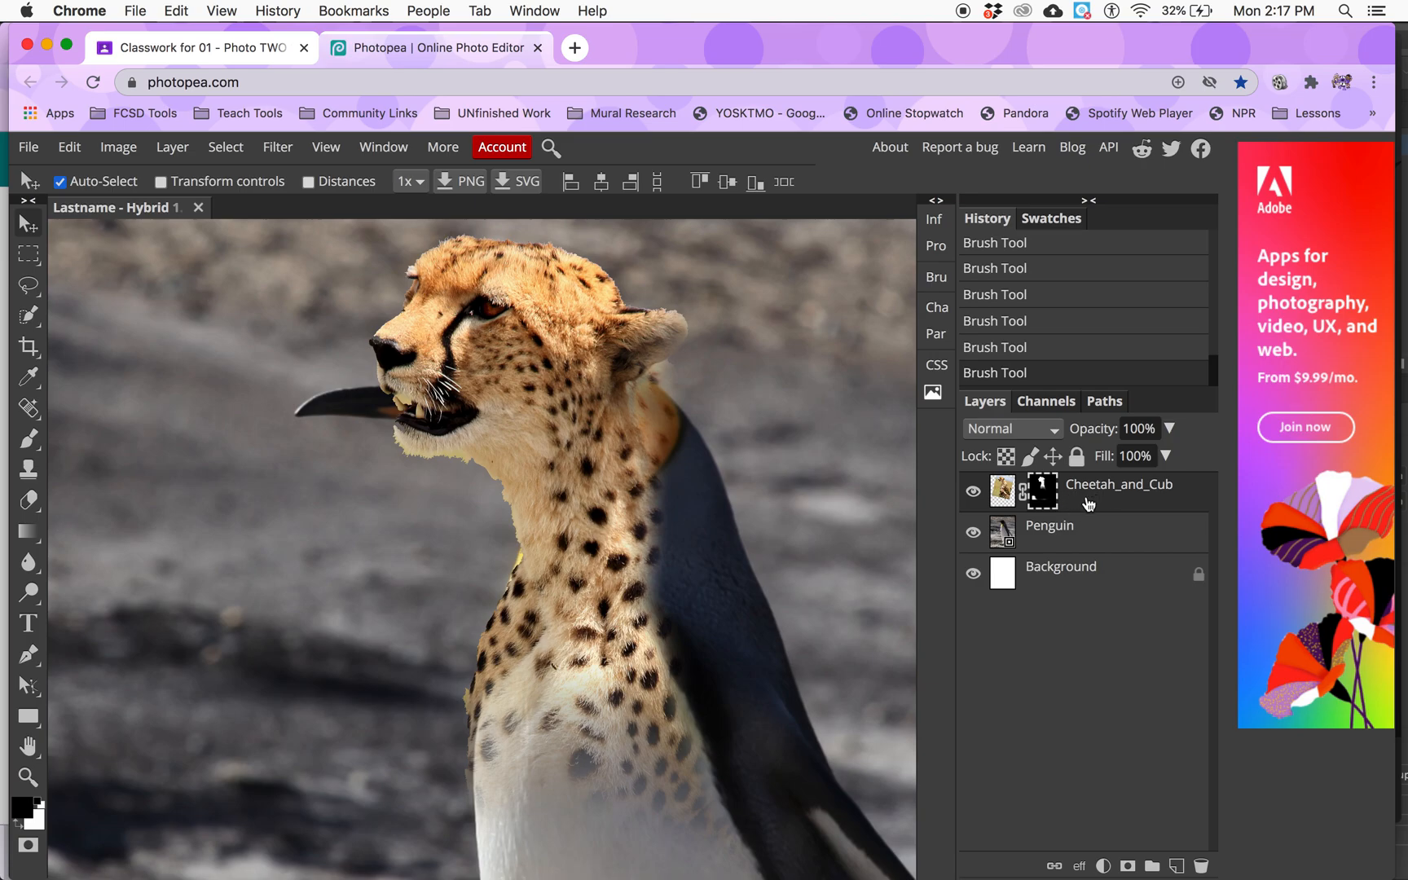
Target the Penguin layer, try a freehand lasso selection around the beak and deselect it
click(1073, 533)
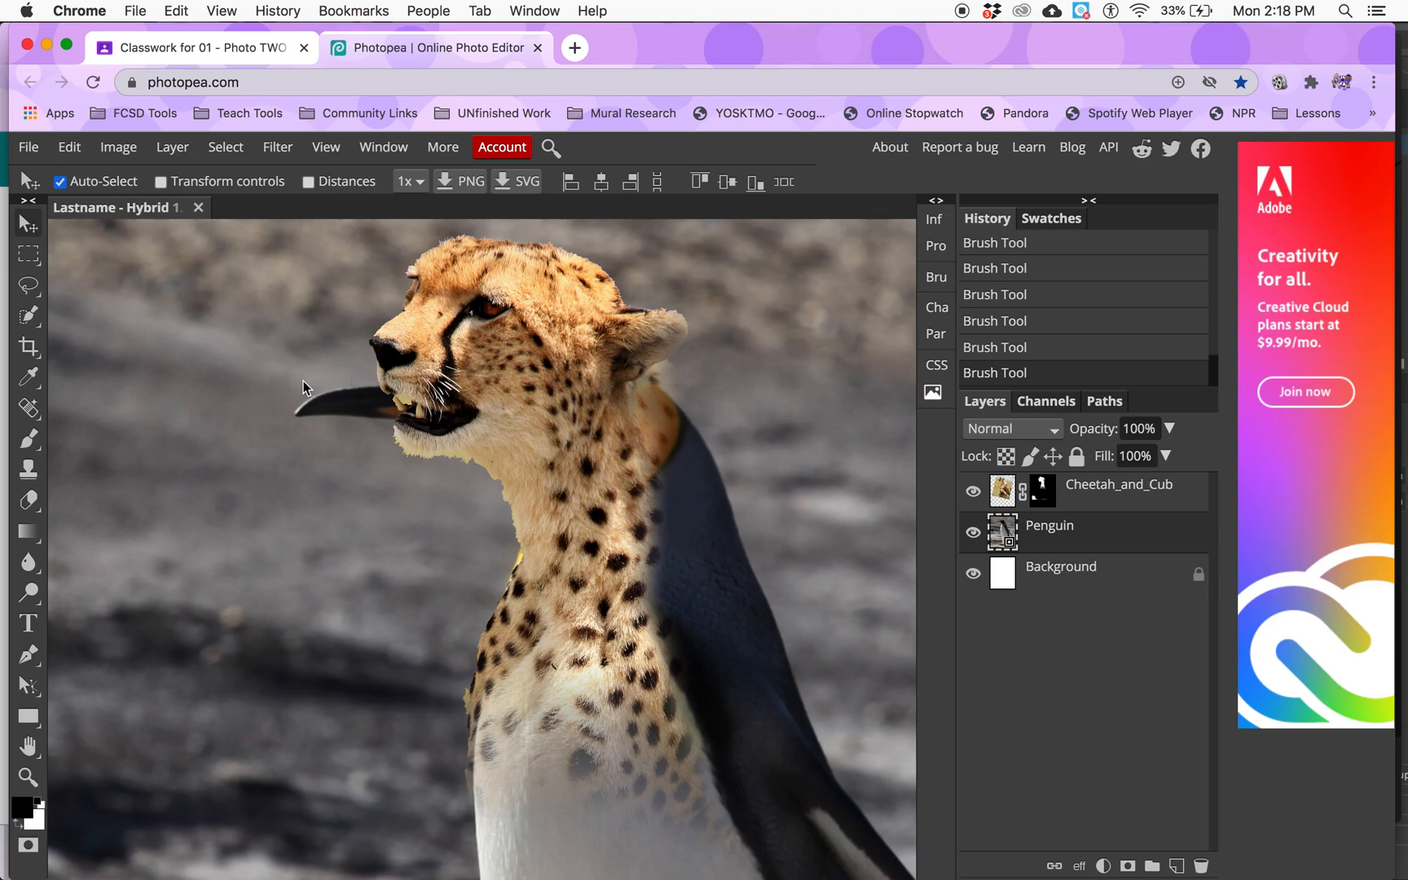
click(38, 290)
drag(281, 352, 397, 432)
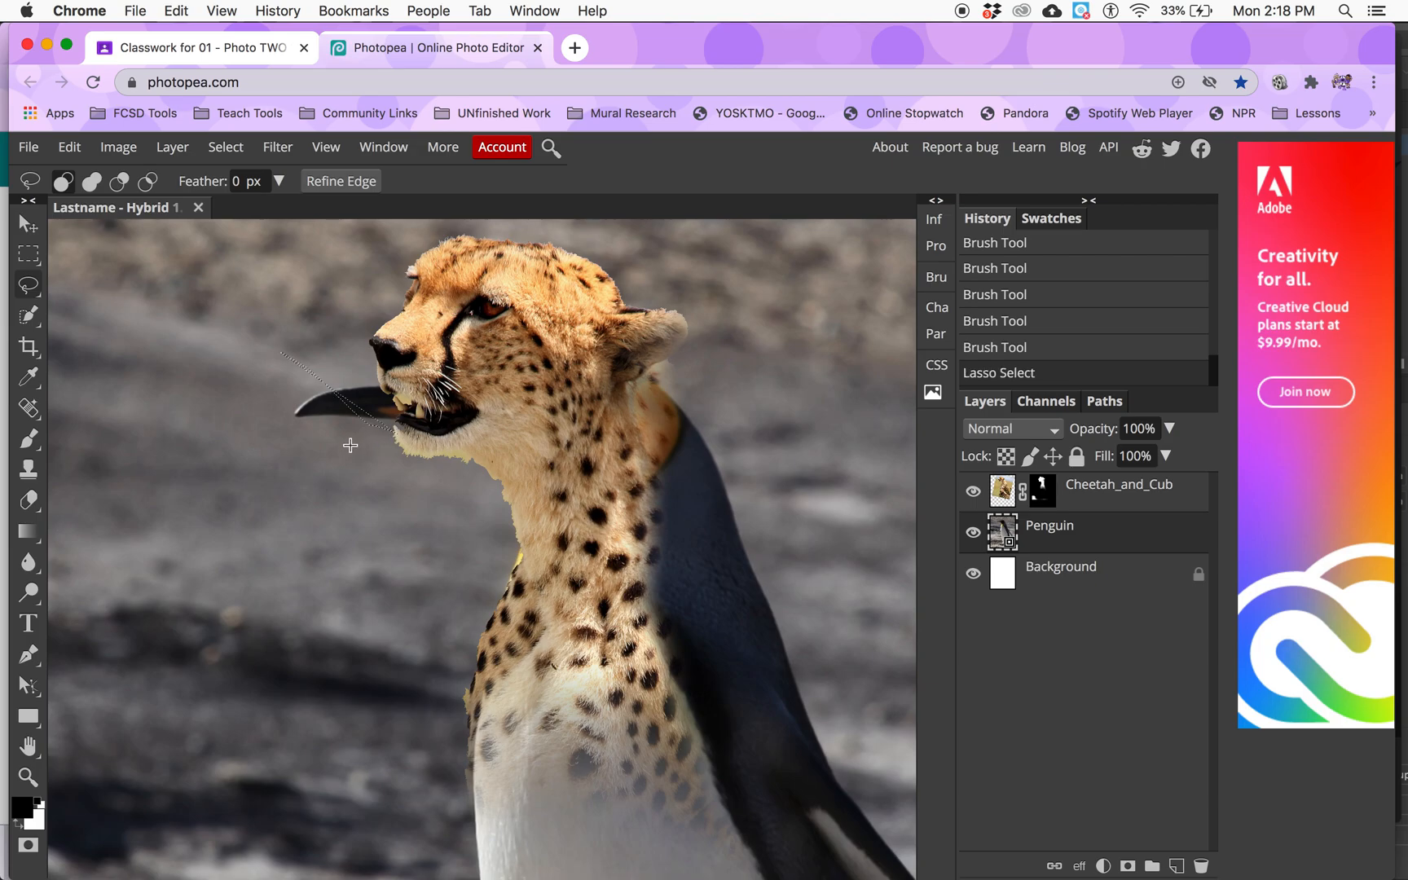
click(348, 436)
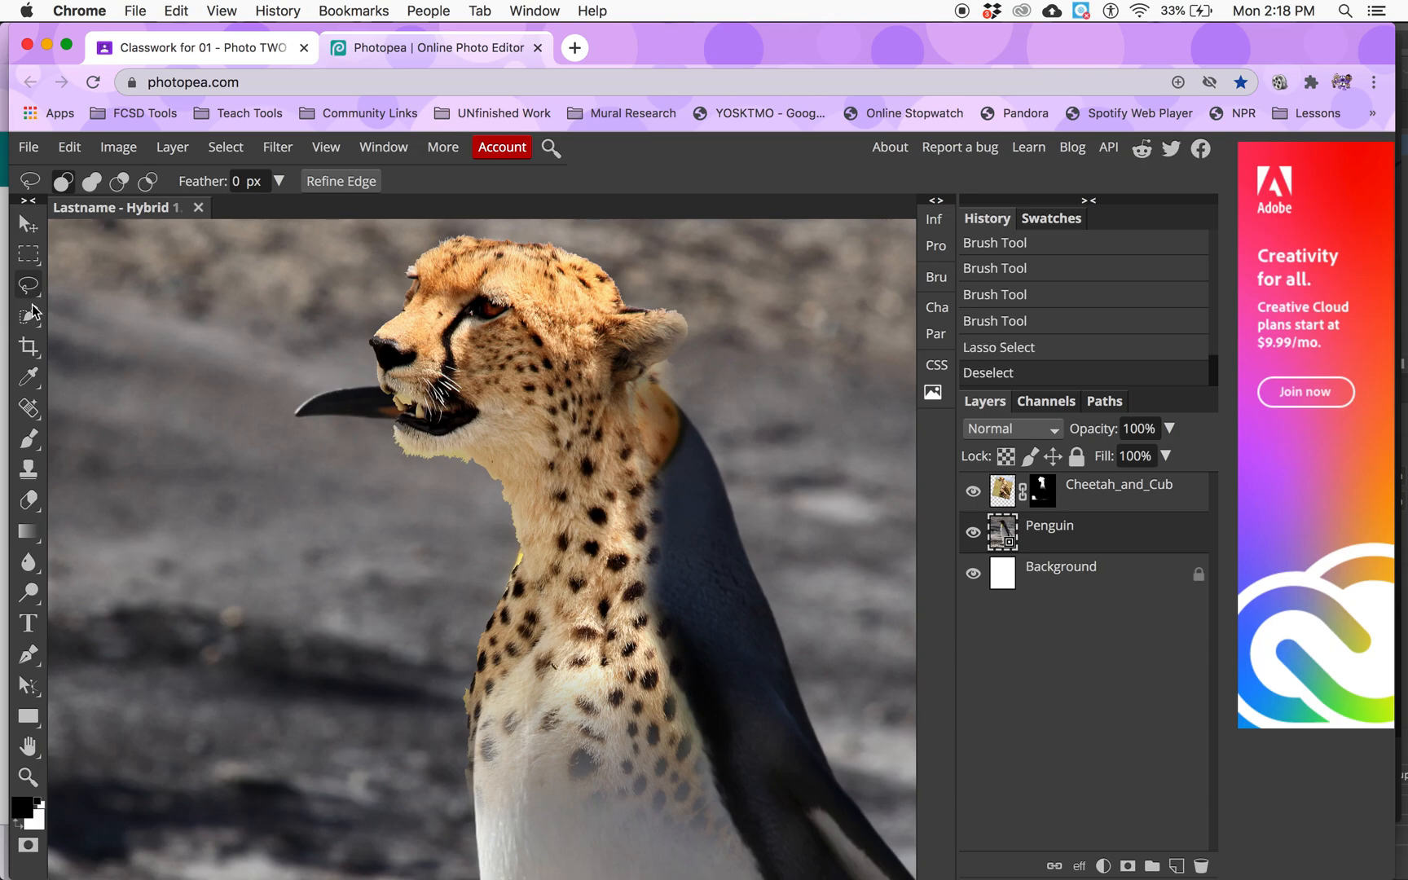
Draw a rectangular selection on the Penguin layer around the beak sticking out of the cheetah's mouth
click(29, 264)
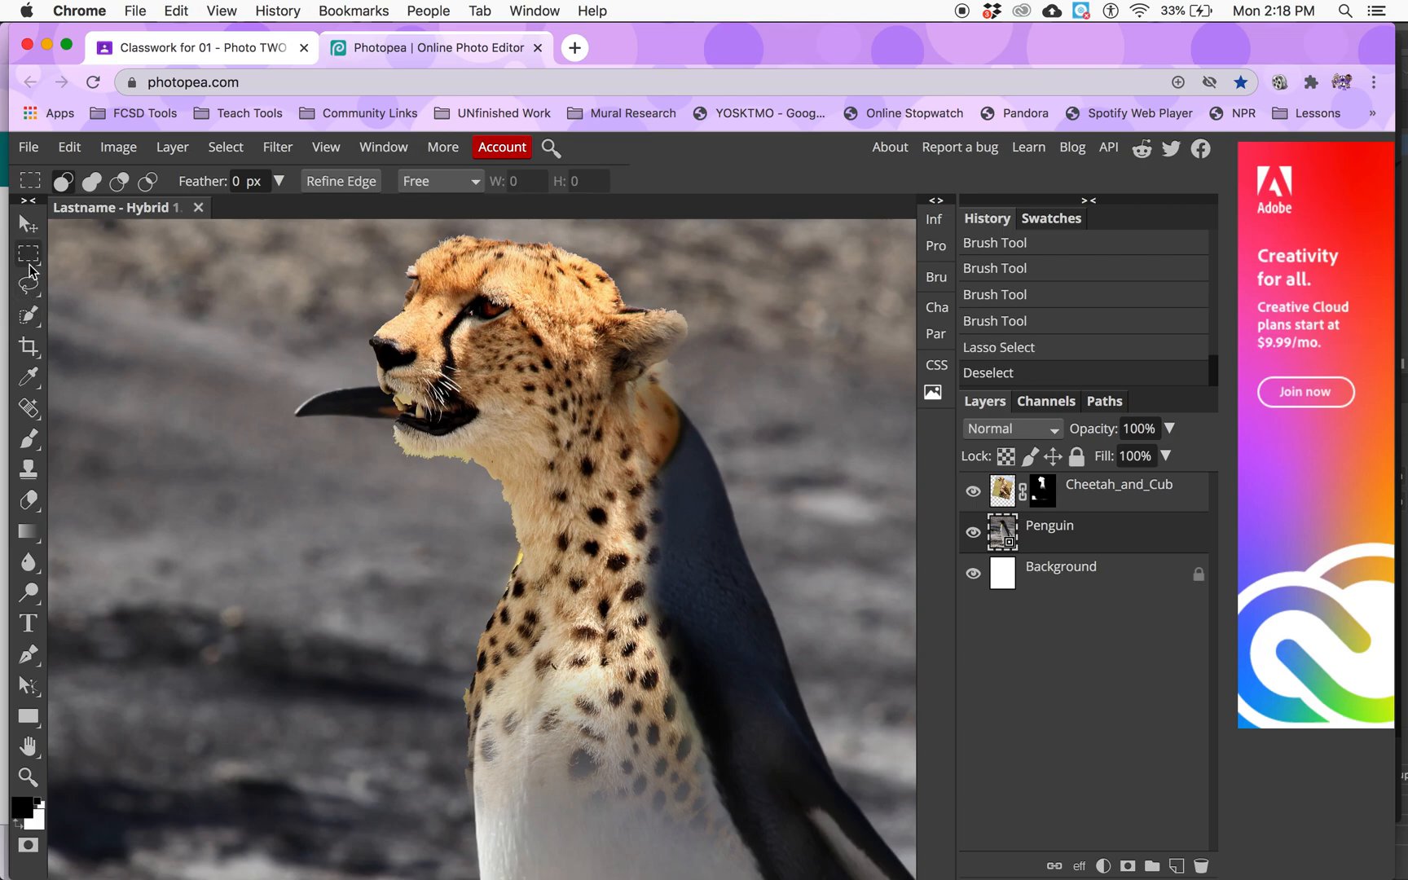
drag(275, 341, 454, 458)
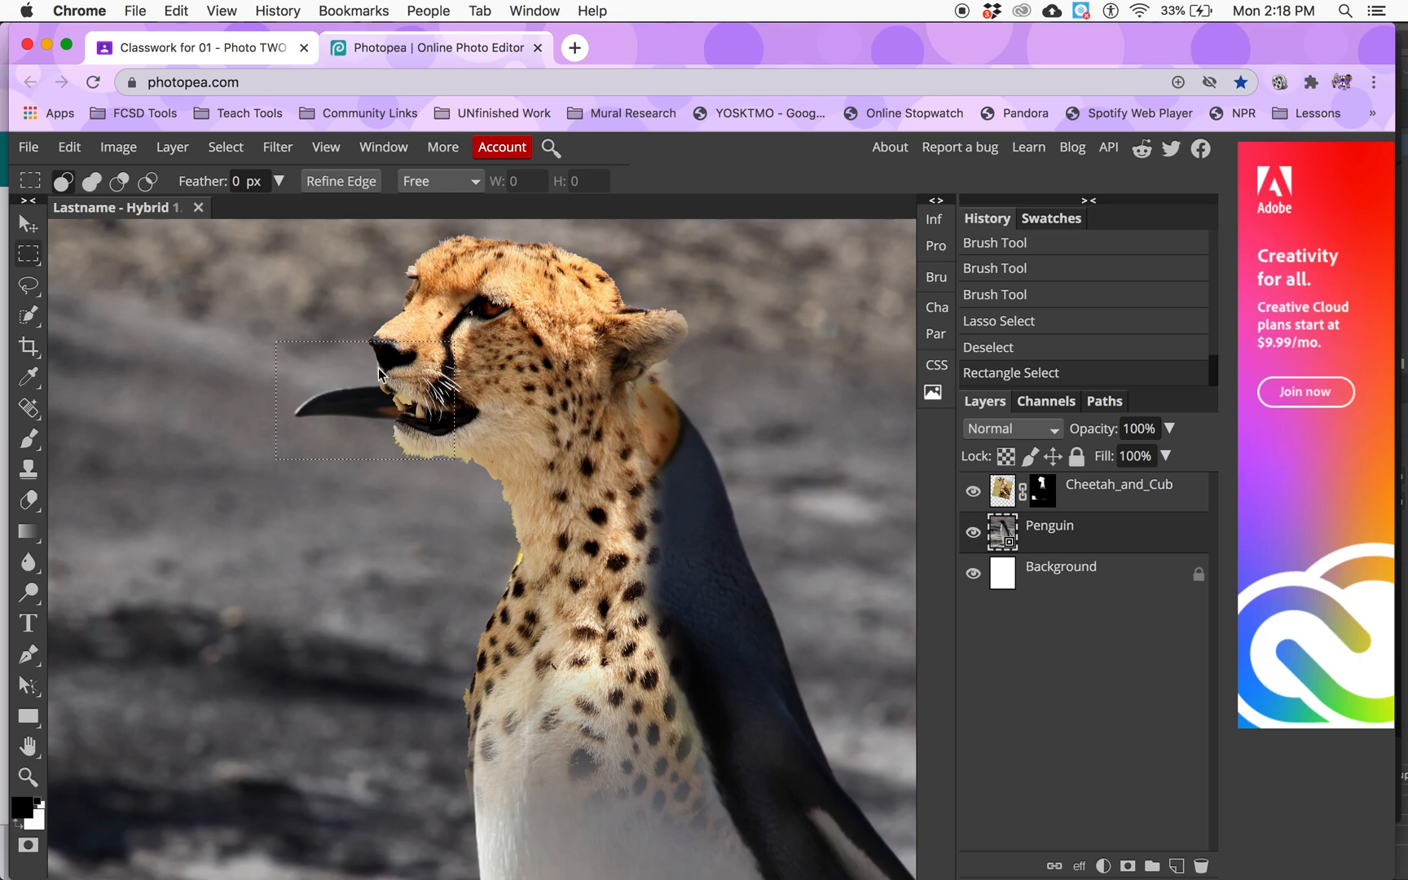
scroll(378, 368, up, 5)
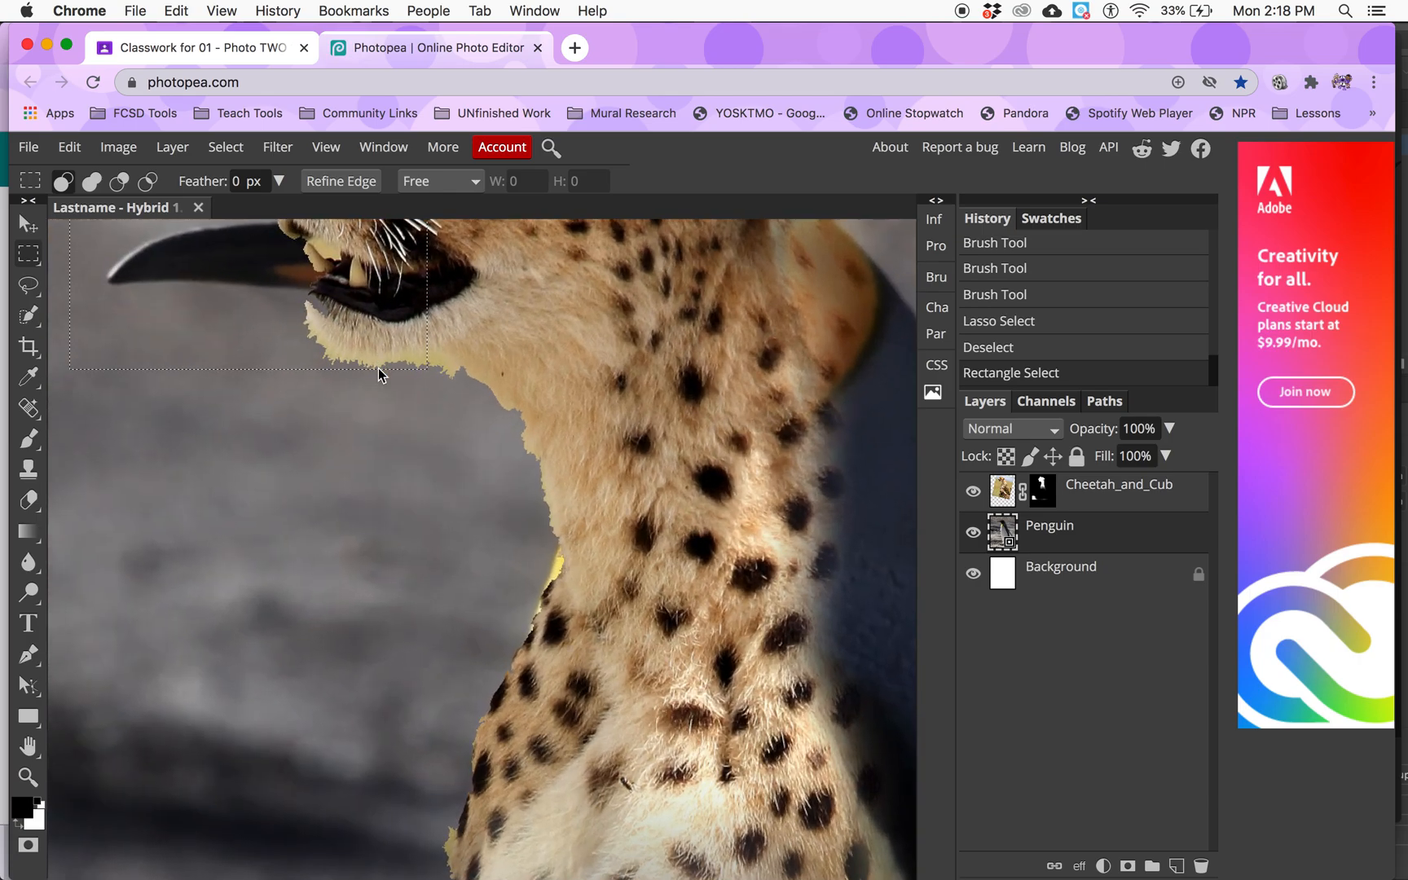
scroll(378, 368, up, 4)
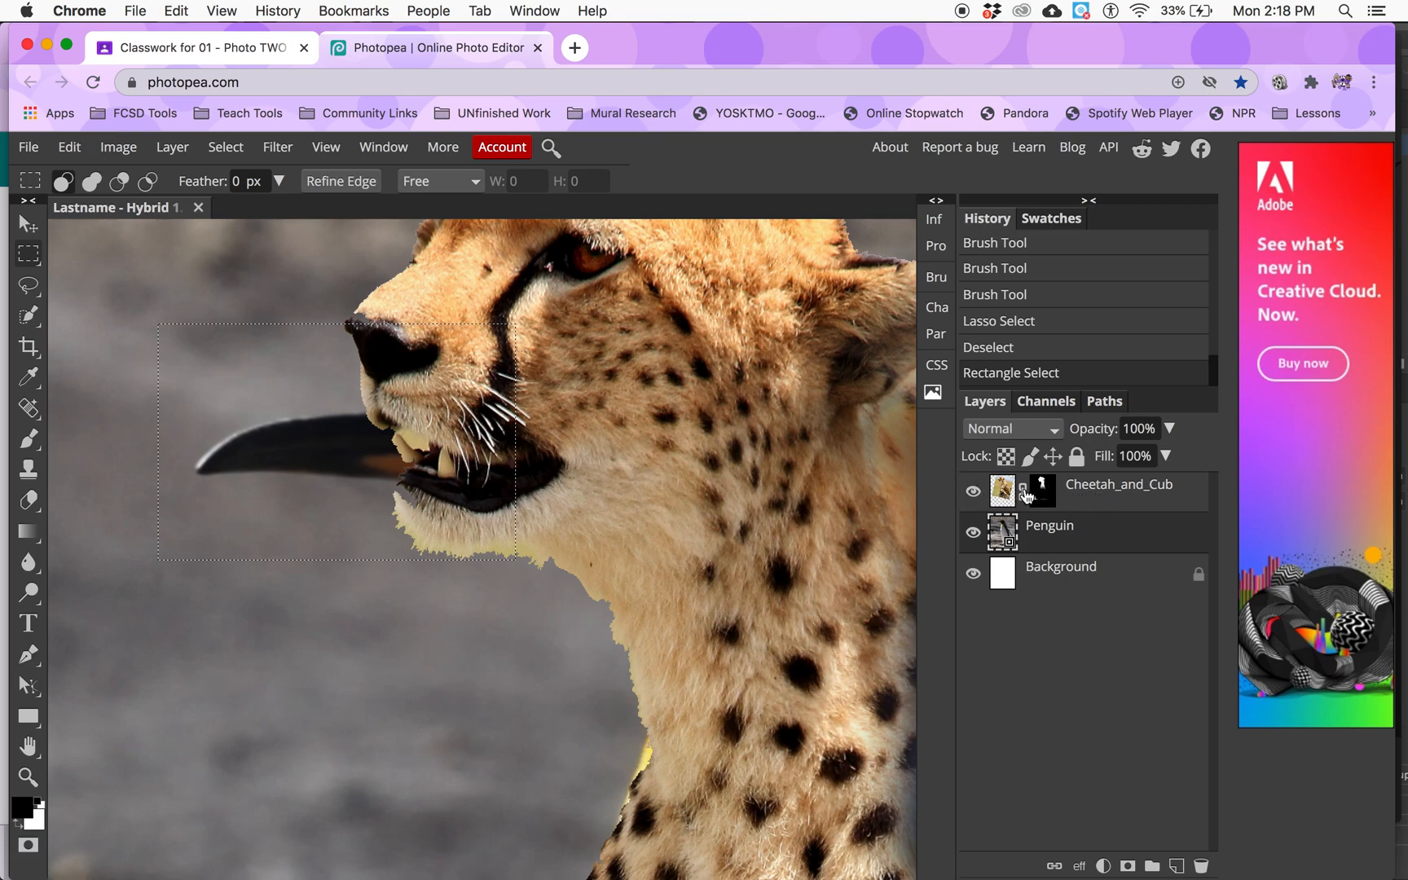
Check the beak beneath the Cheetah_and_Cub layer and set up a Content Aware fill at 100% opacity for the beak selection
click(973, 491)
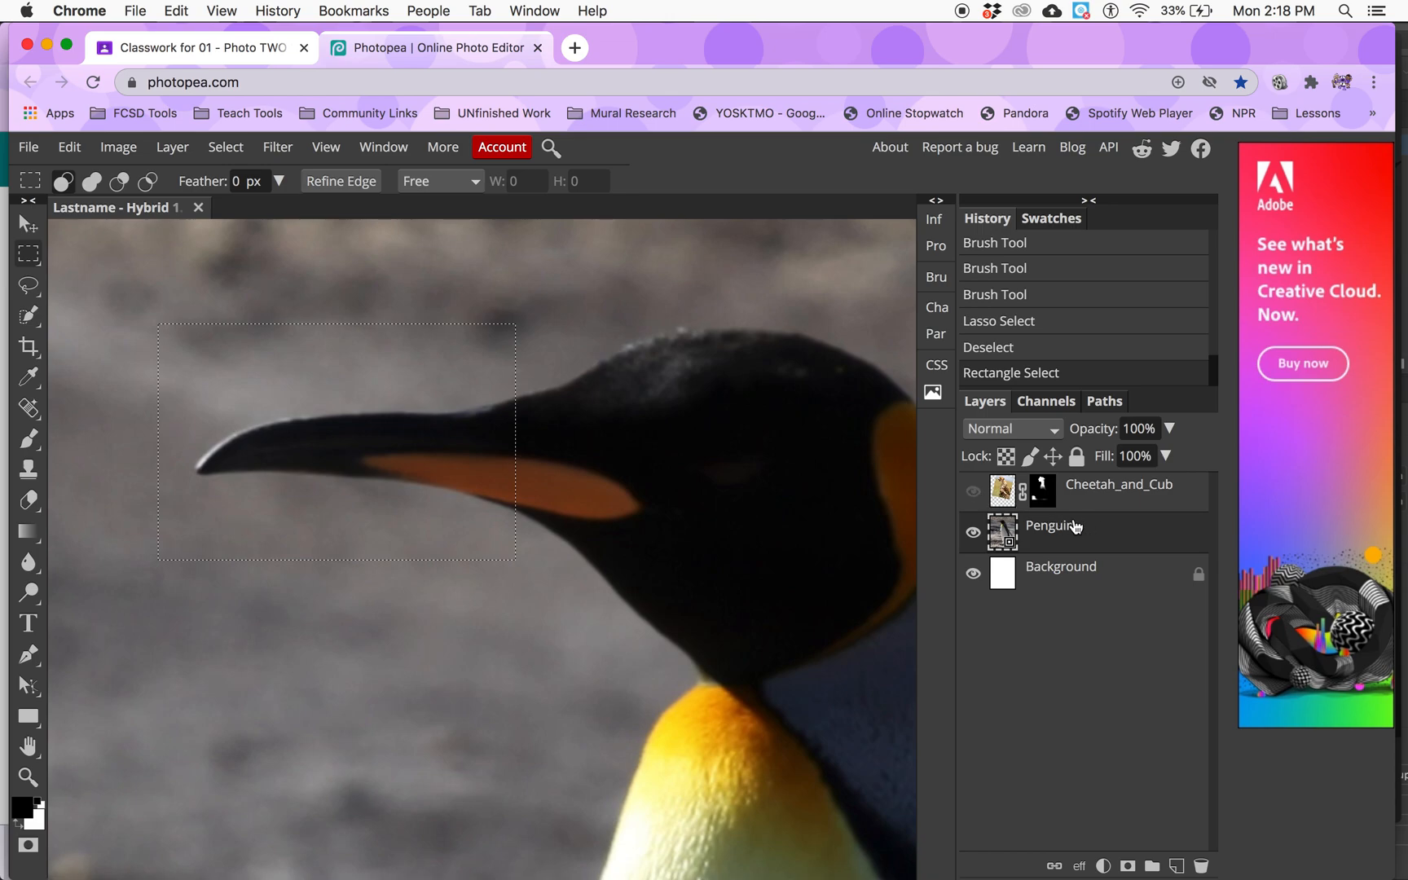
click(972, 491)
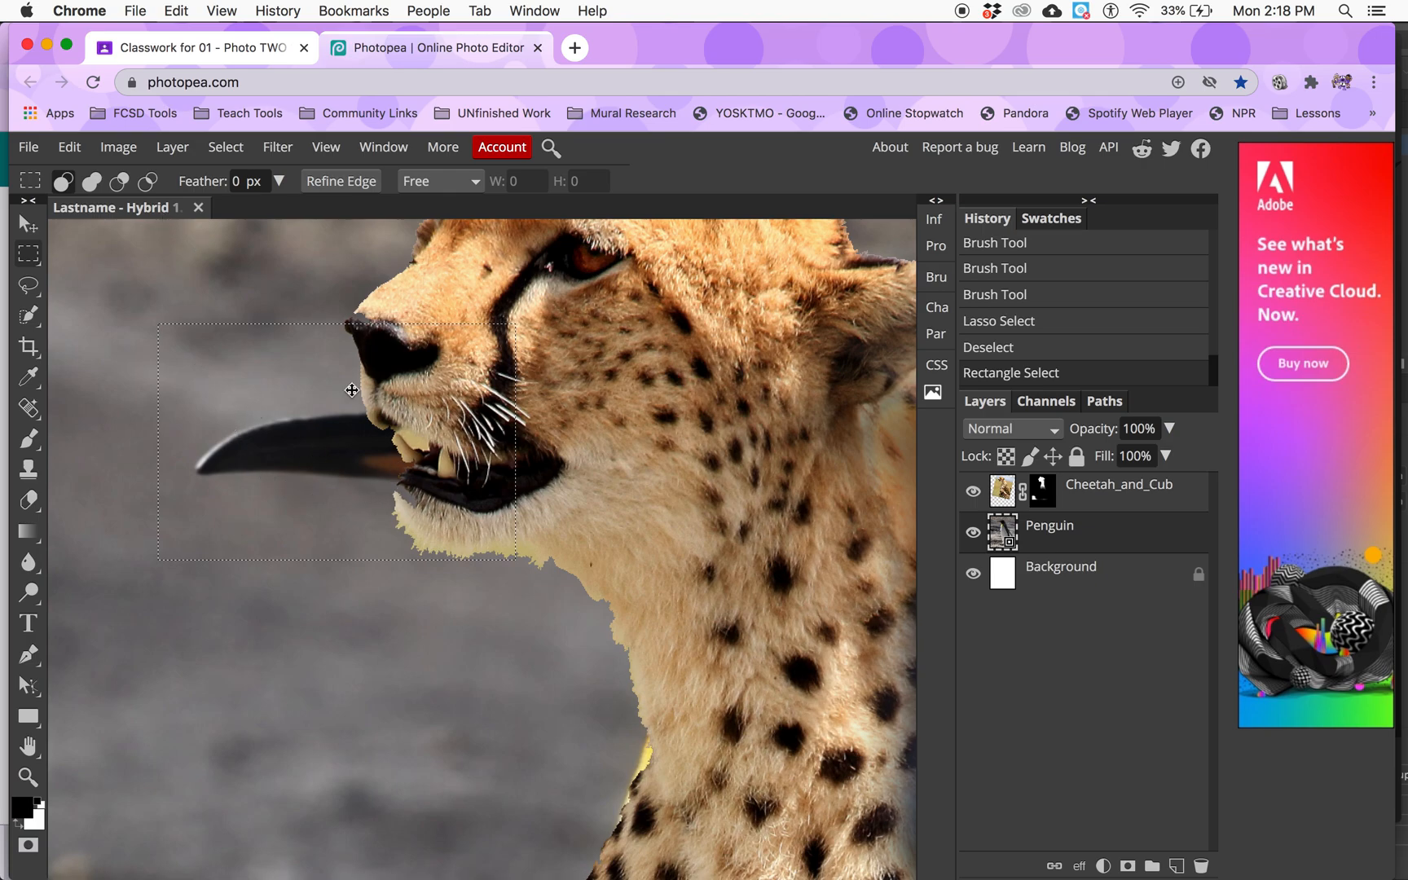
click(69, 147)
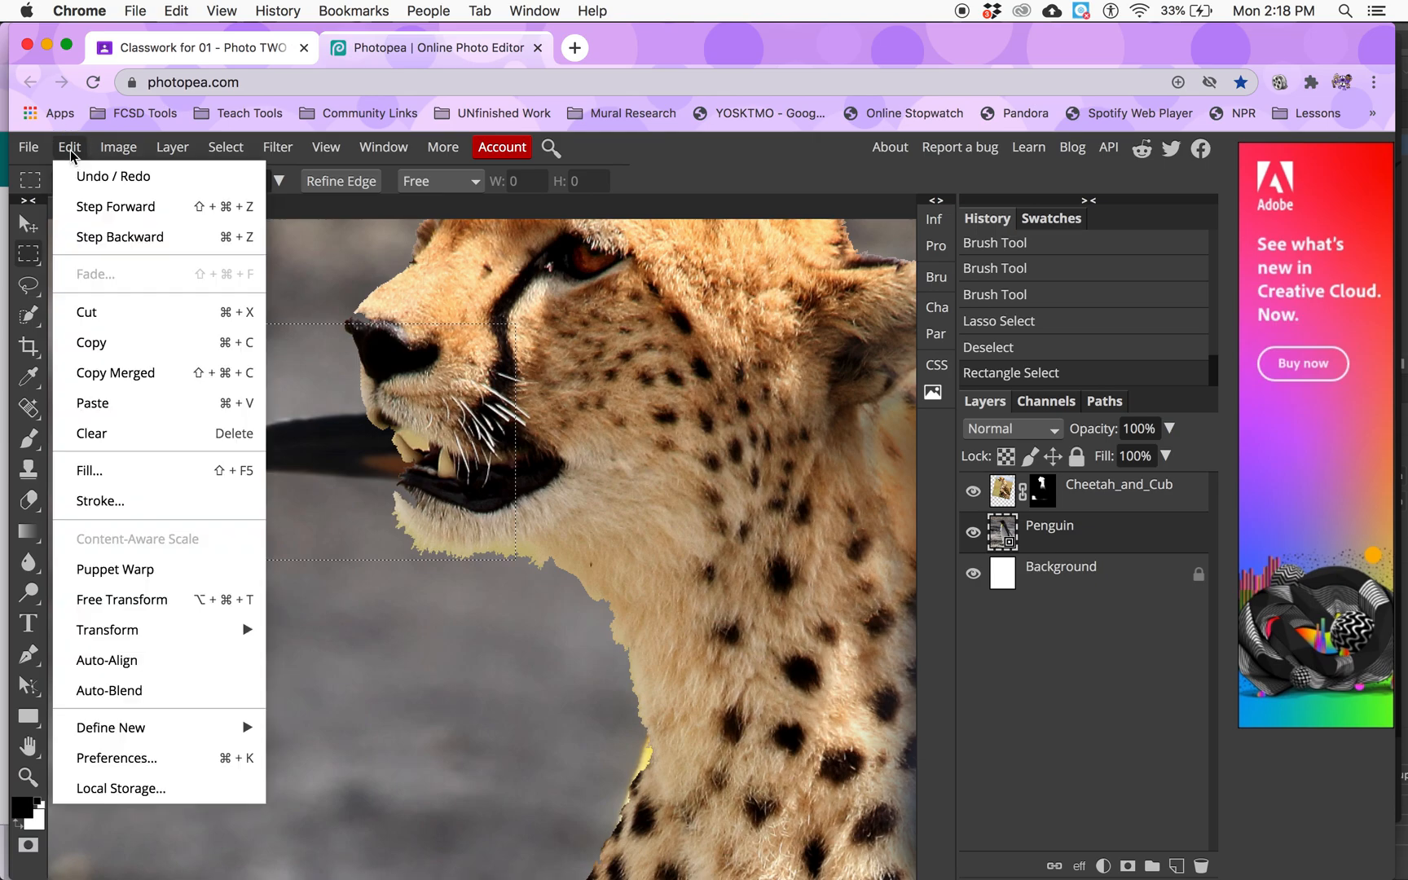
click(135, 471)
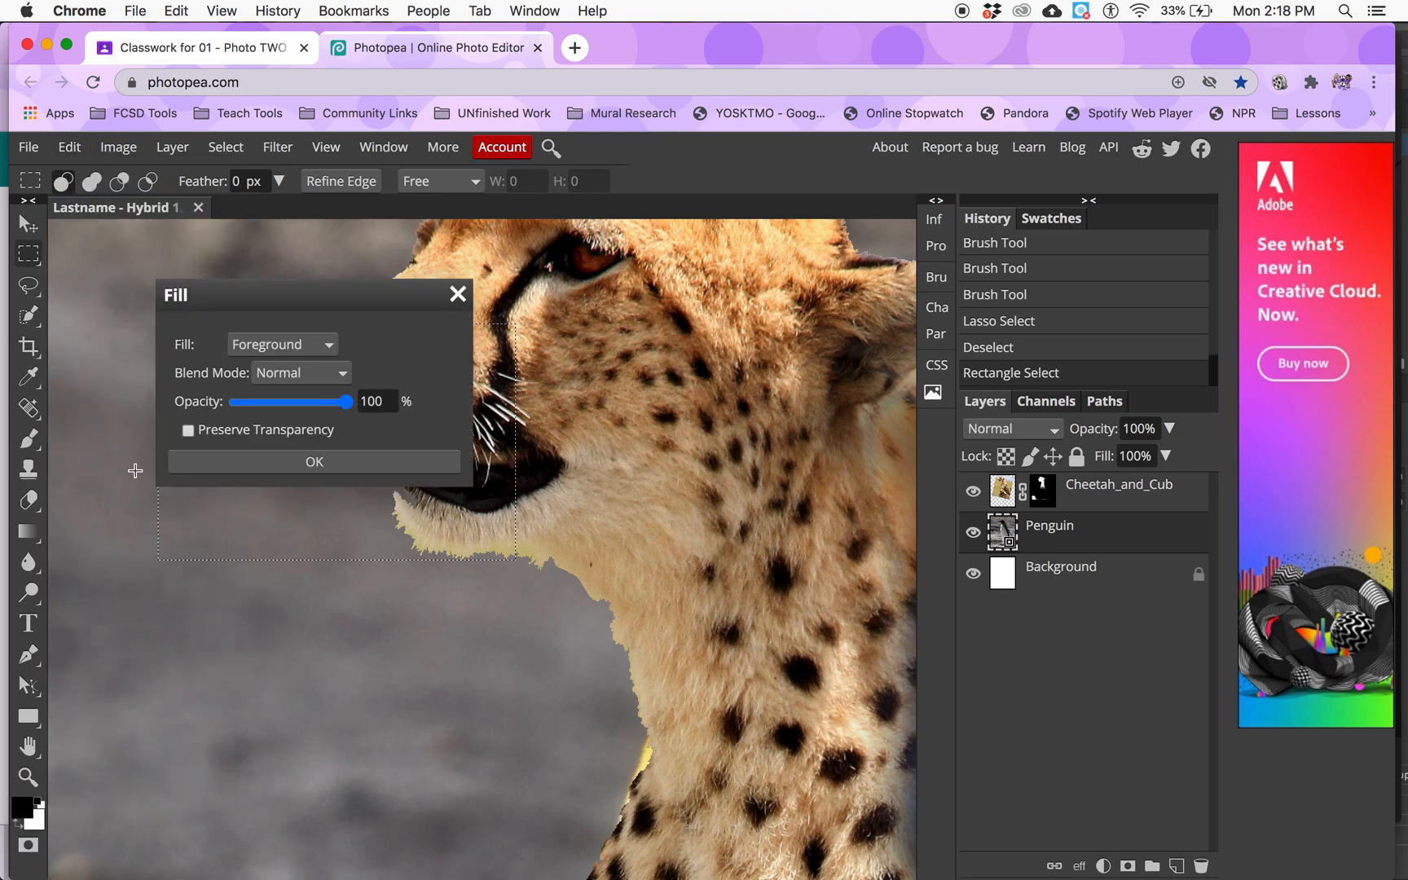
click(308, 344)
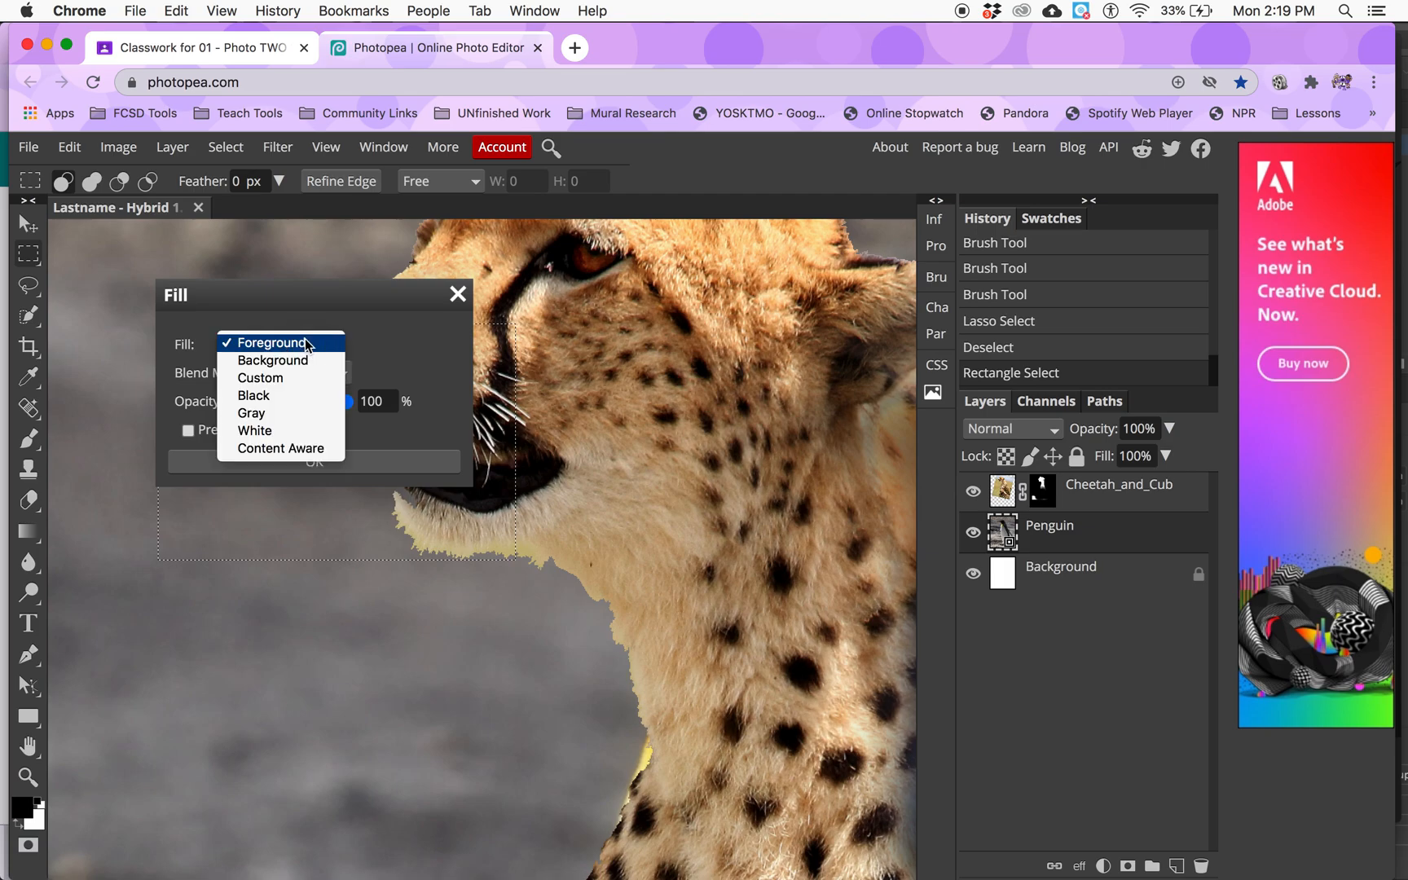
click(312, 450)
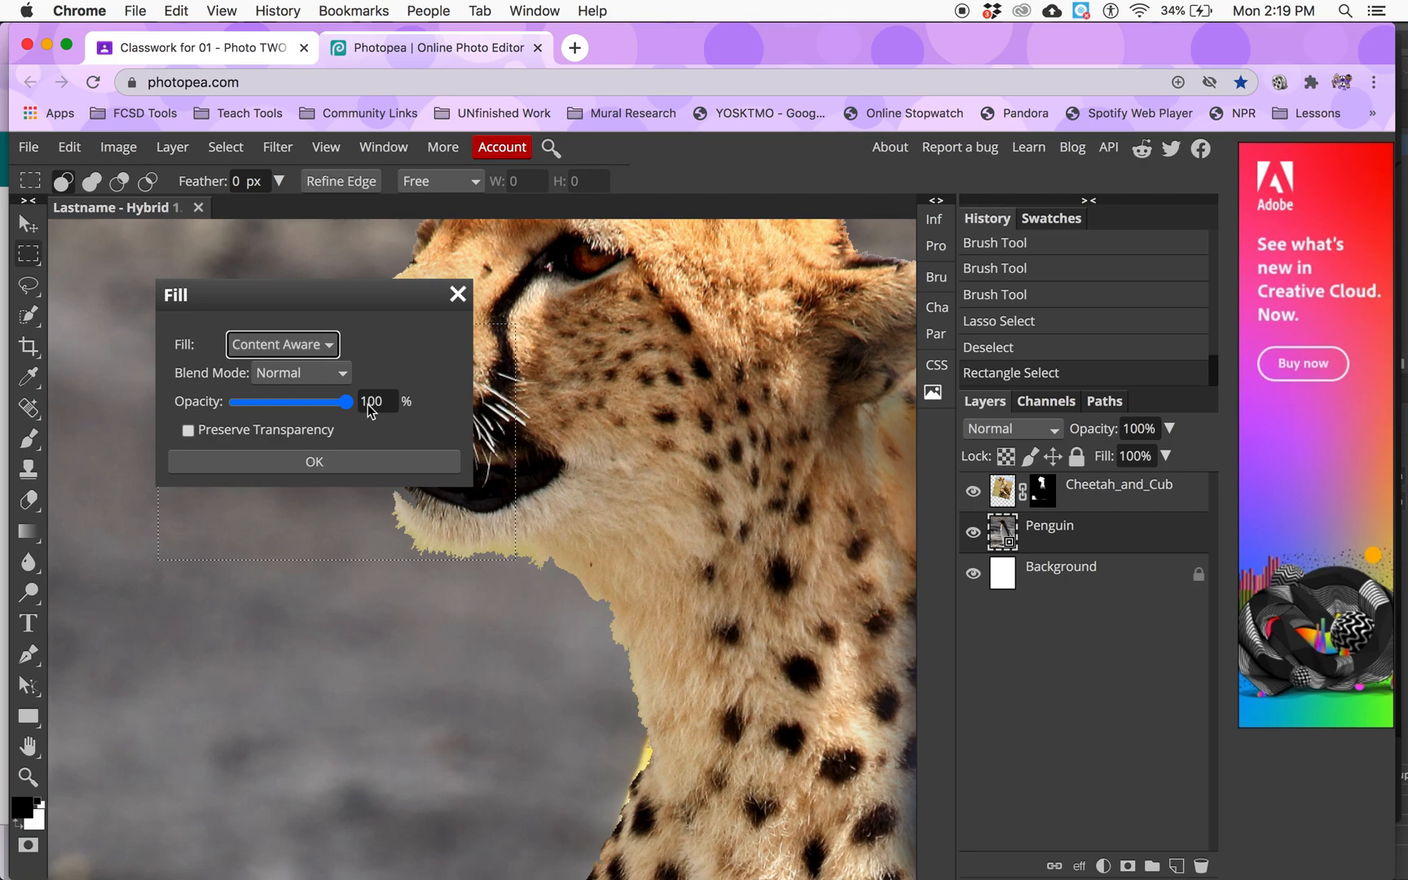
drag(377, 301, 430, 533)
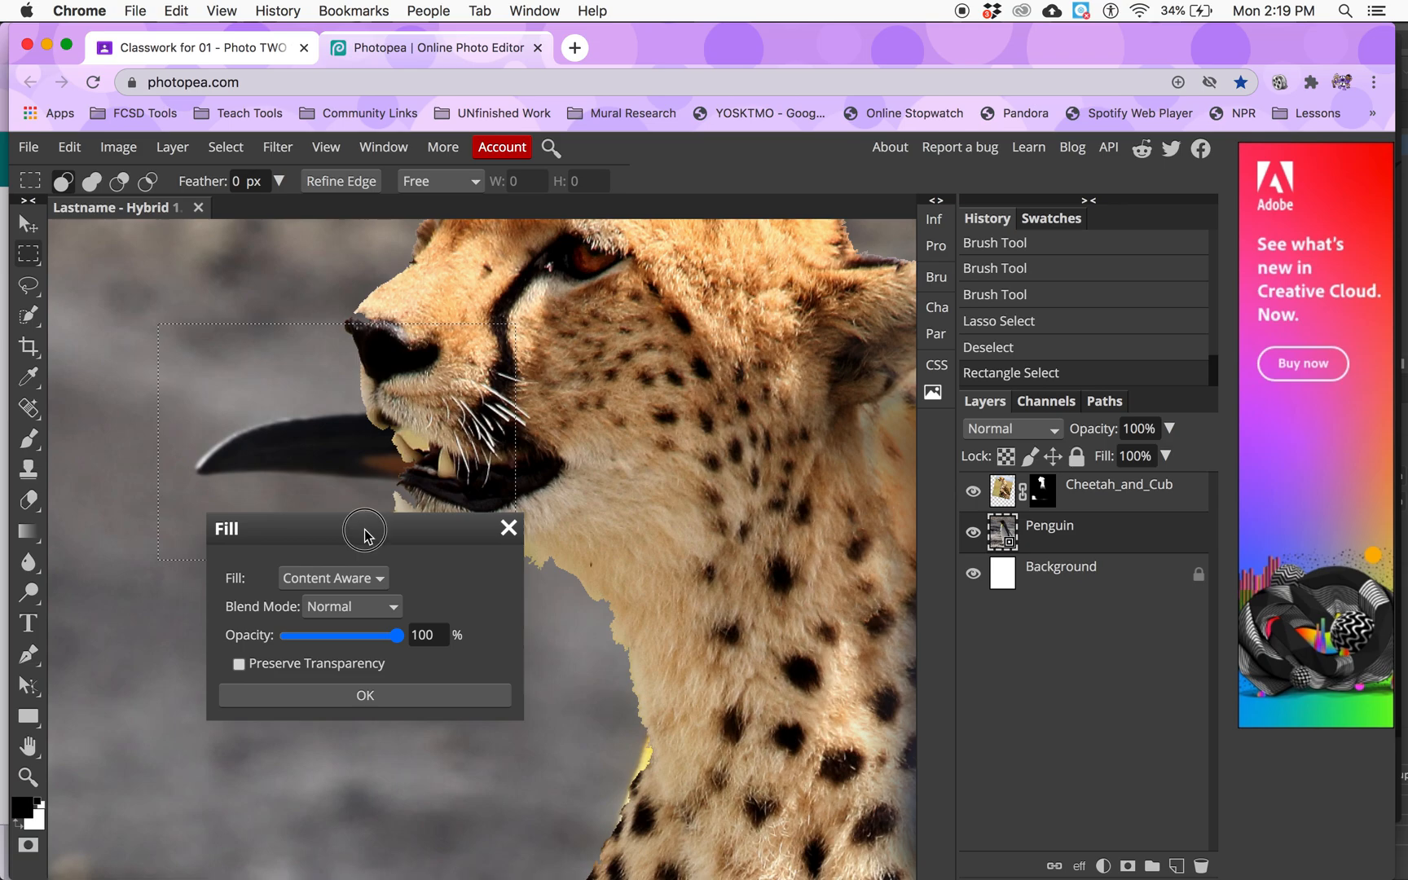
drag(367, 534, 370, 511)
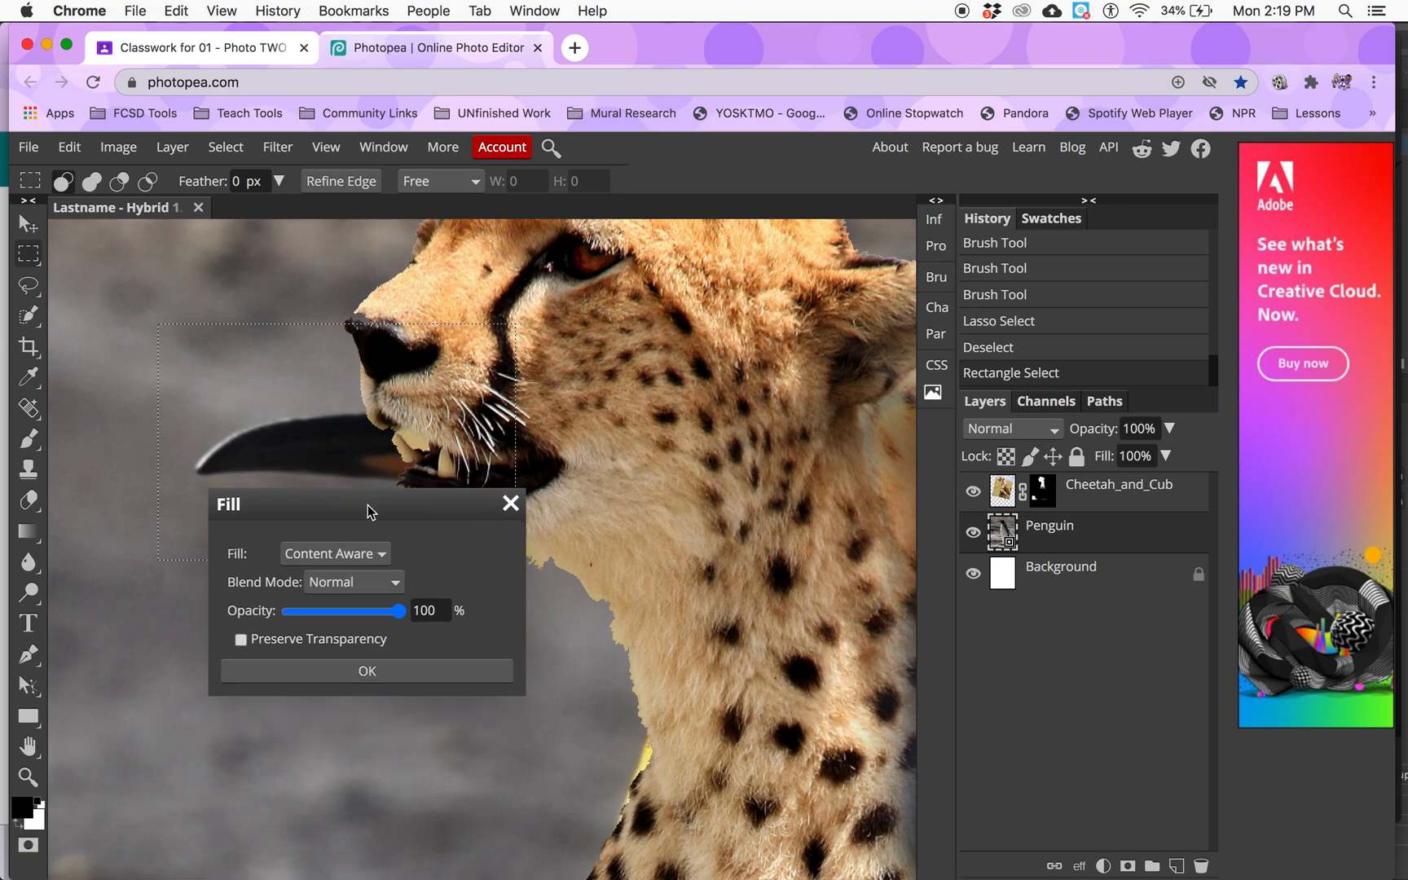
Try to apply the Content Aware fill to the Penguin layer and rasterize the layer with the Fill dialog open, and close the dialog
click(366, 673)
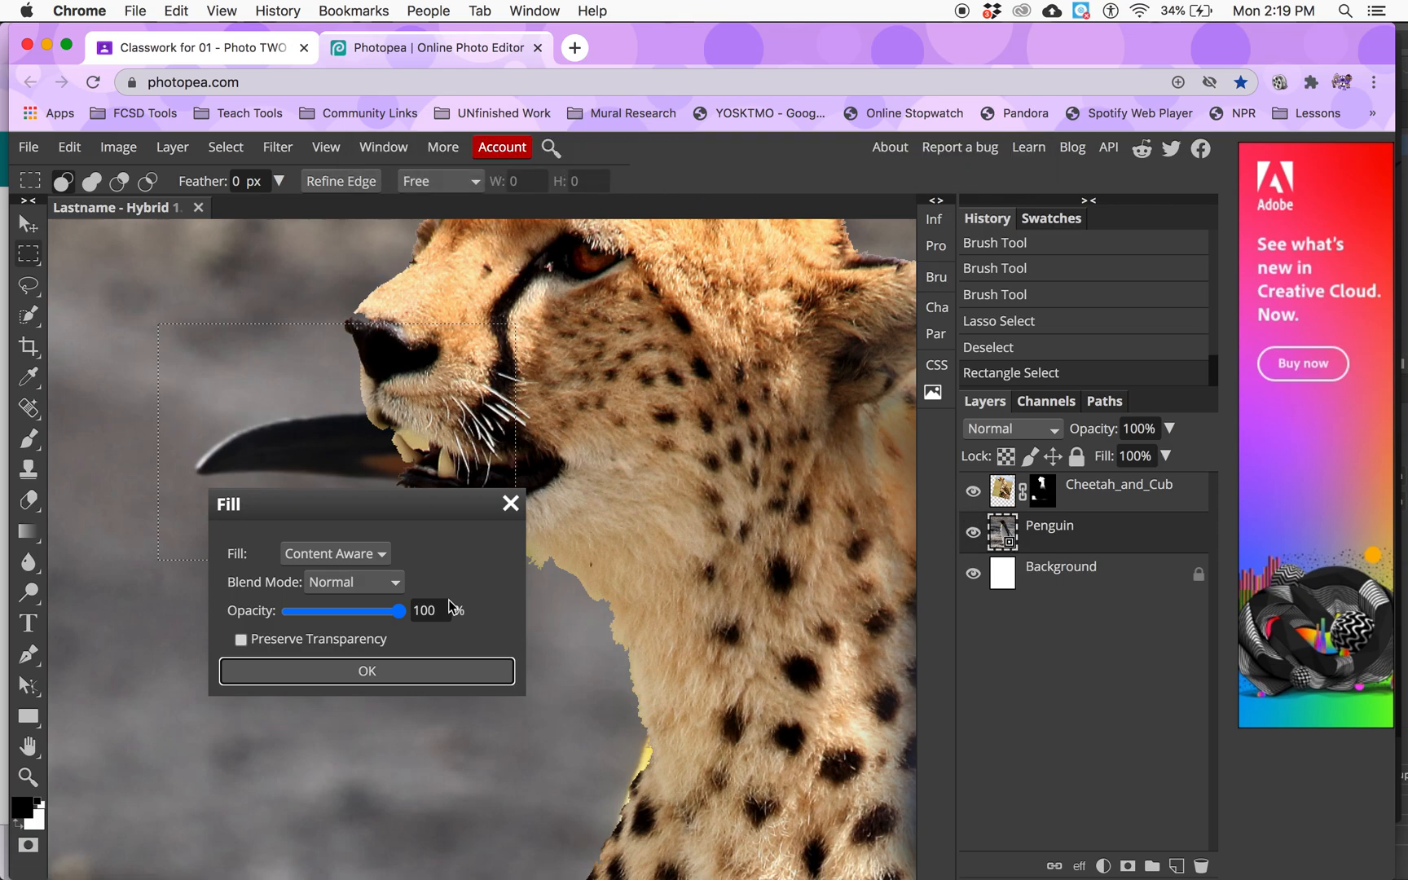
click(455, 670)
right_click(1043, 530)
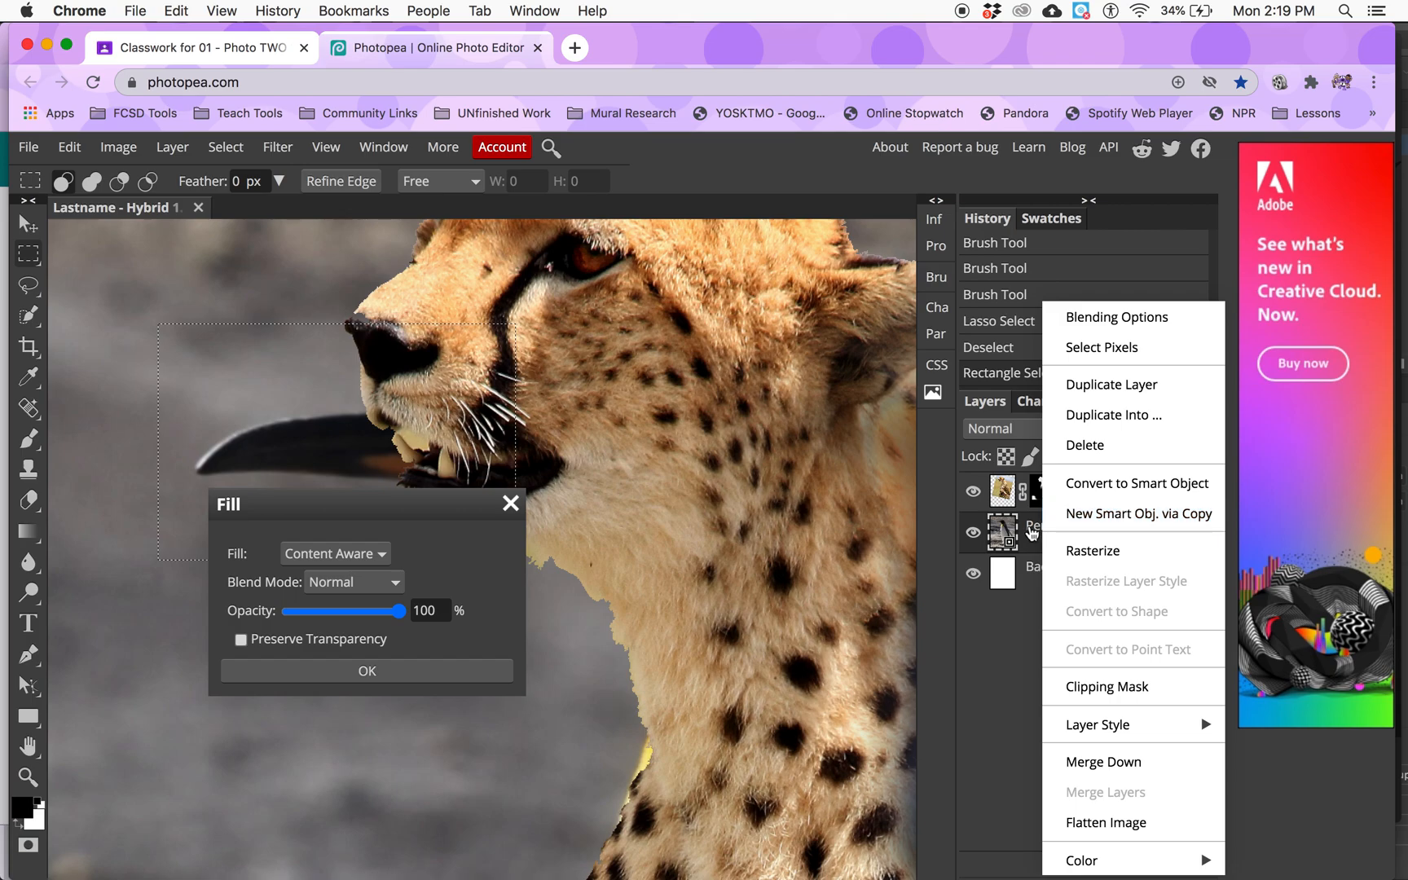
click(1067, 550)
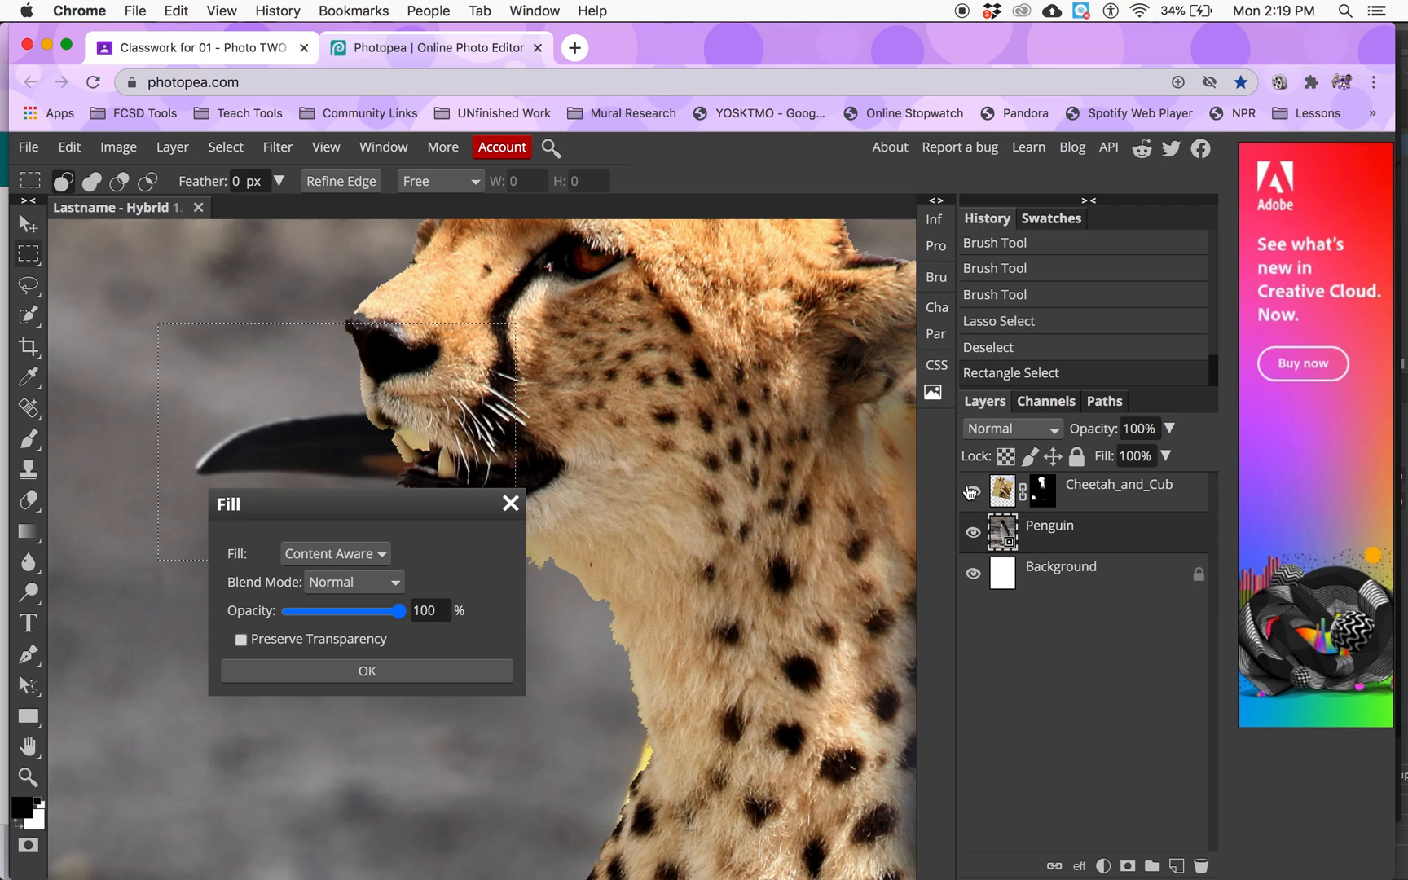
click(417, 676)
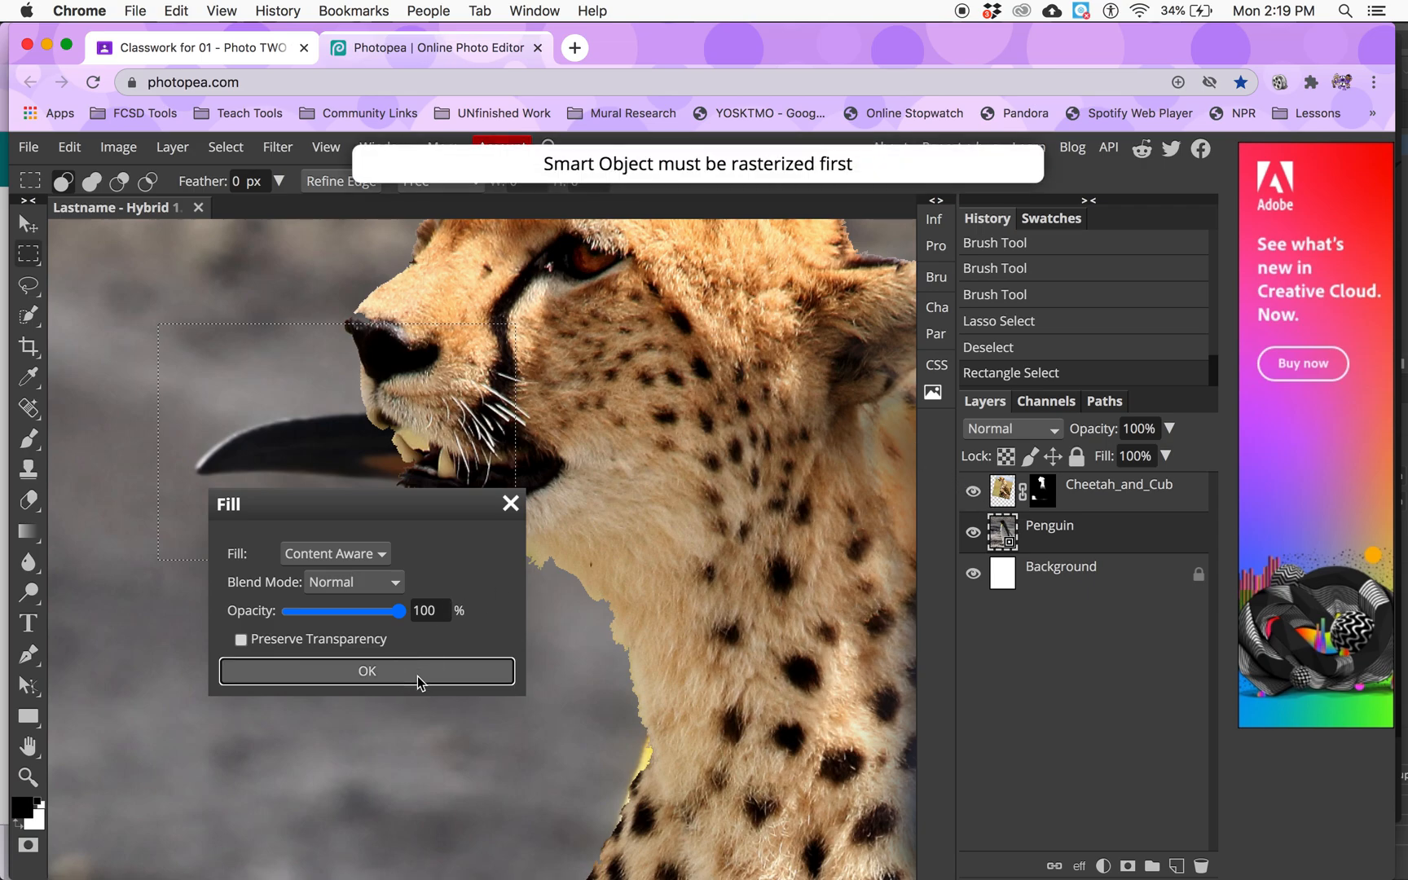
click(510, 506)
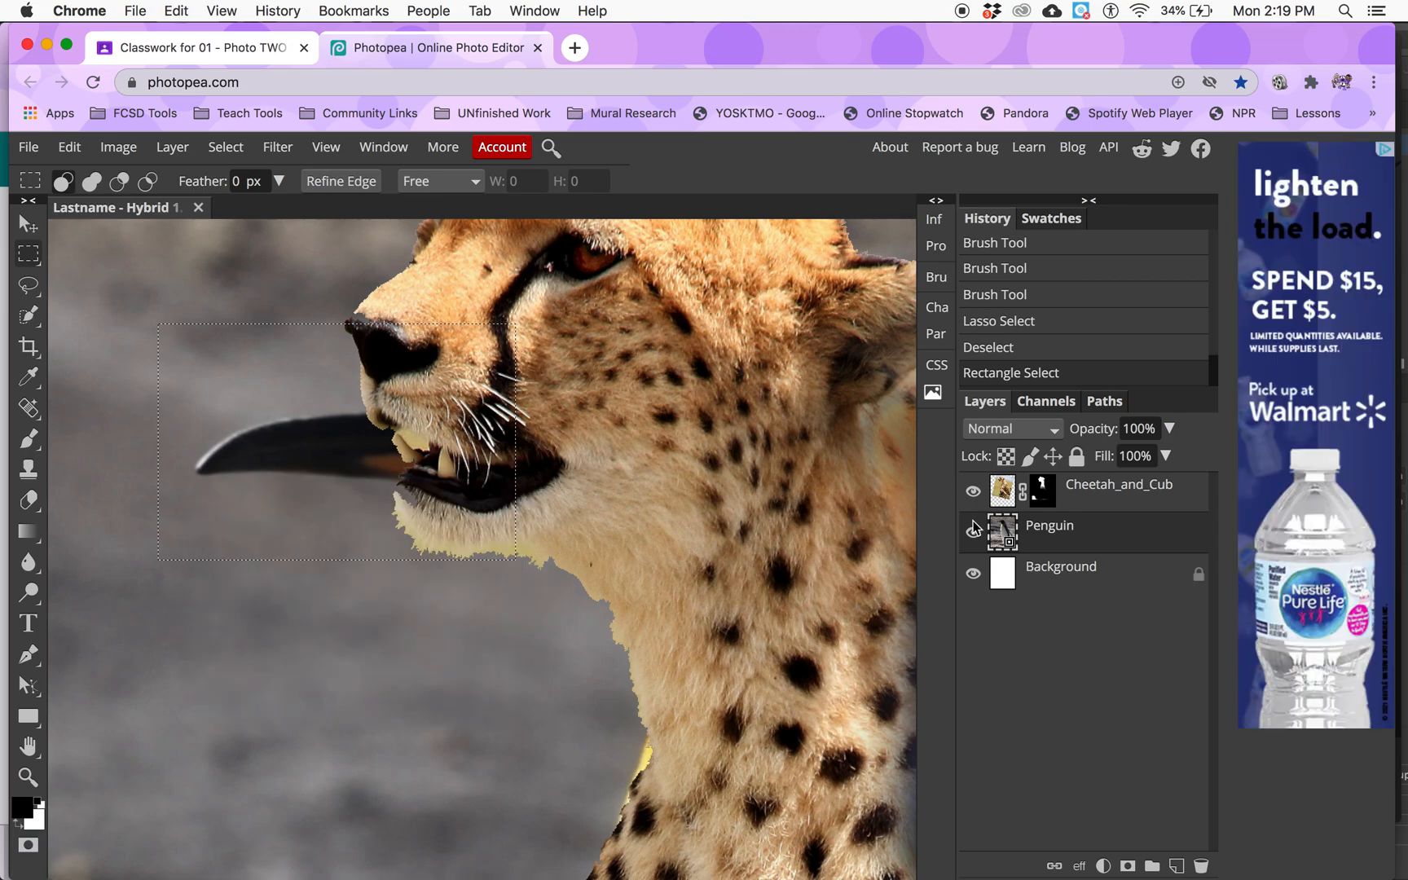
Rasterize the Penguin layer and replace the selected beak with a Content Aware fill at 100% opacity
right_click(1040, 544)
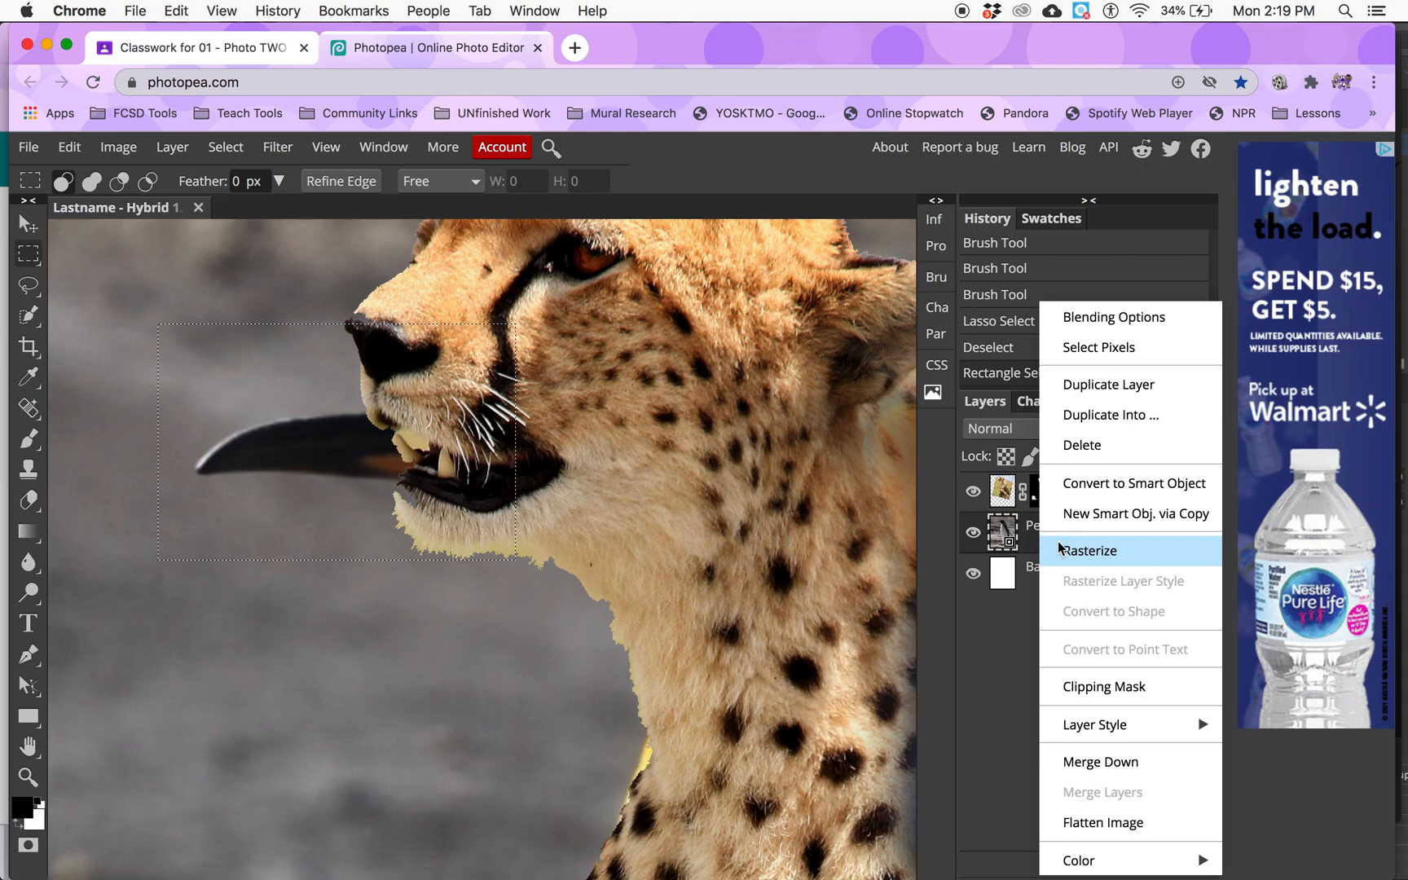
click(1067, 548)
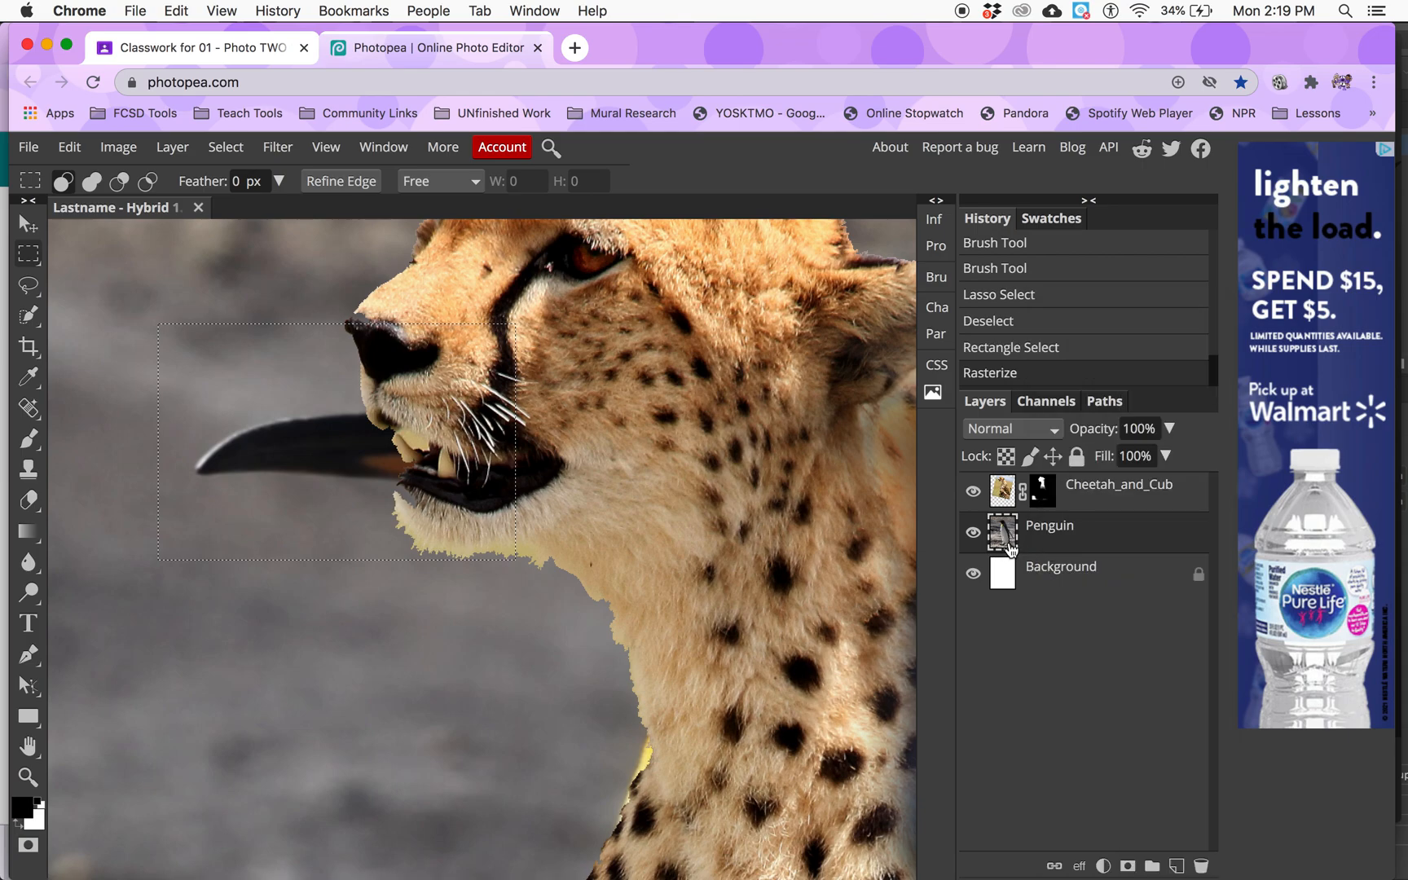
click(69, 147)
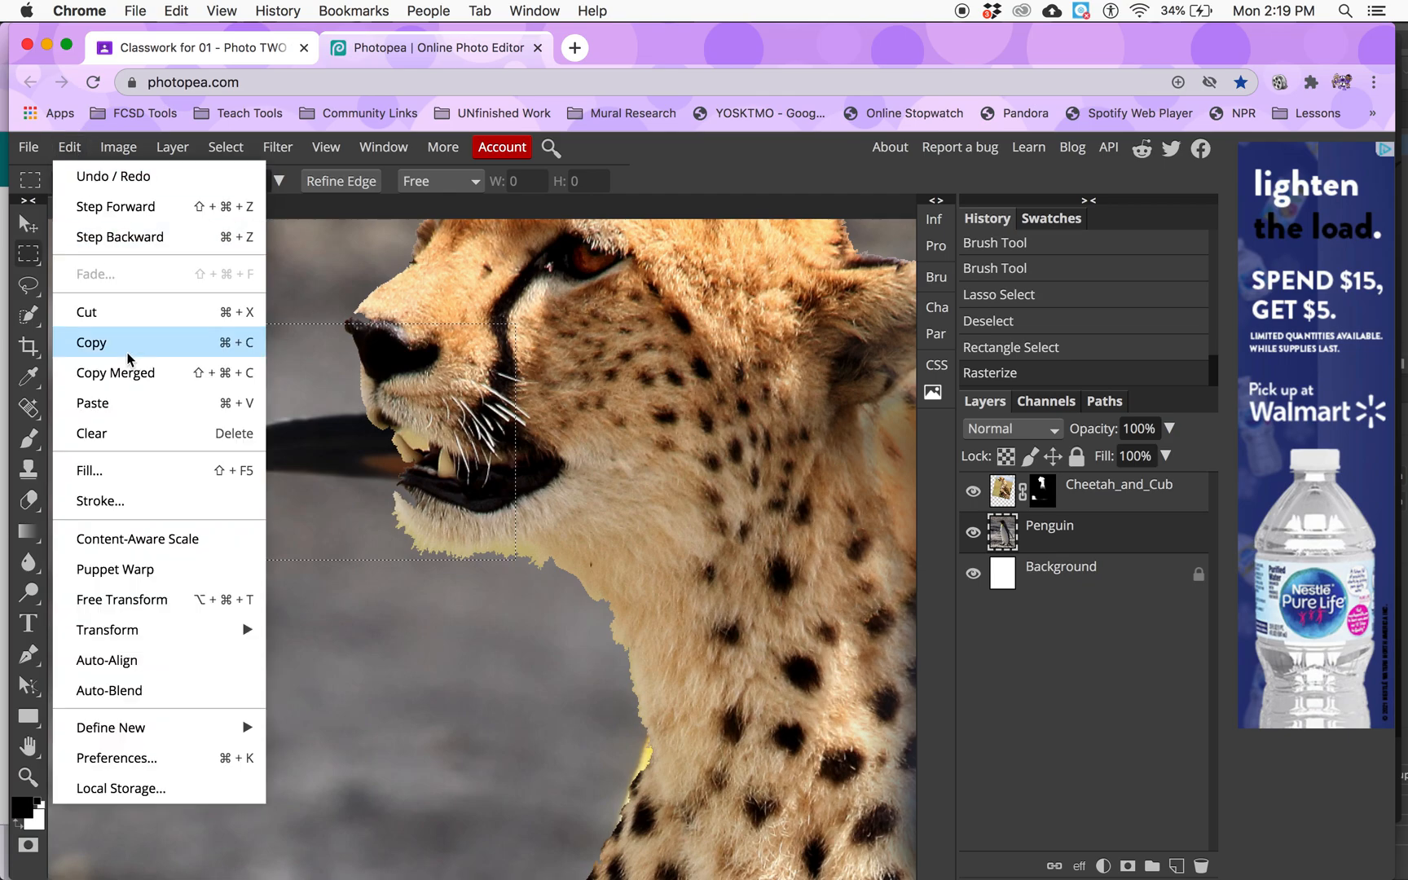
click(144, 470)
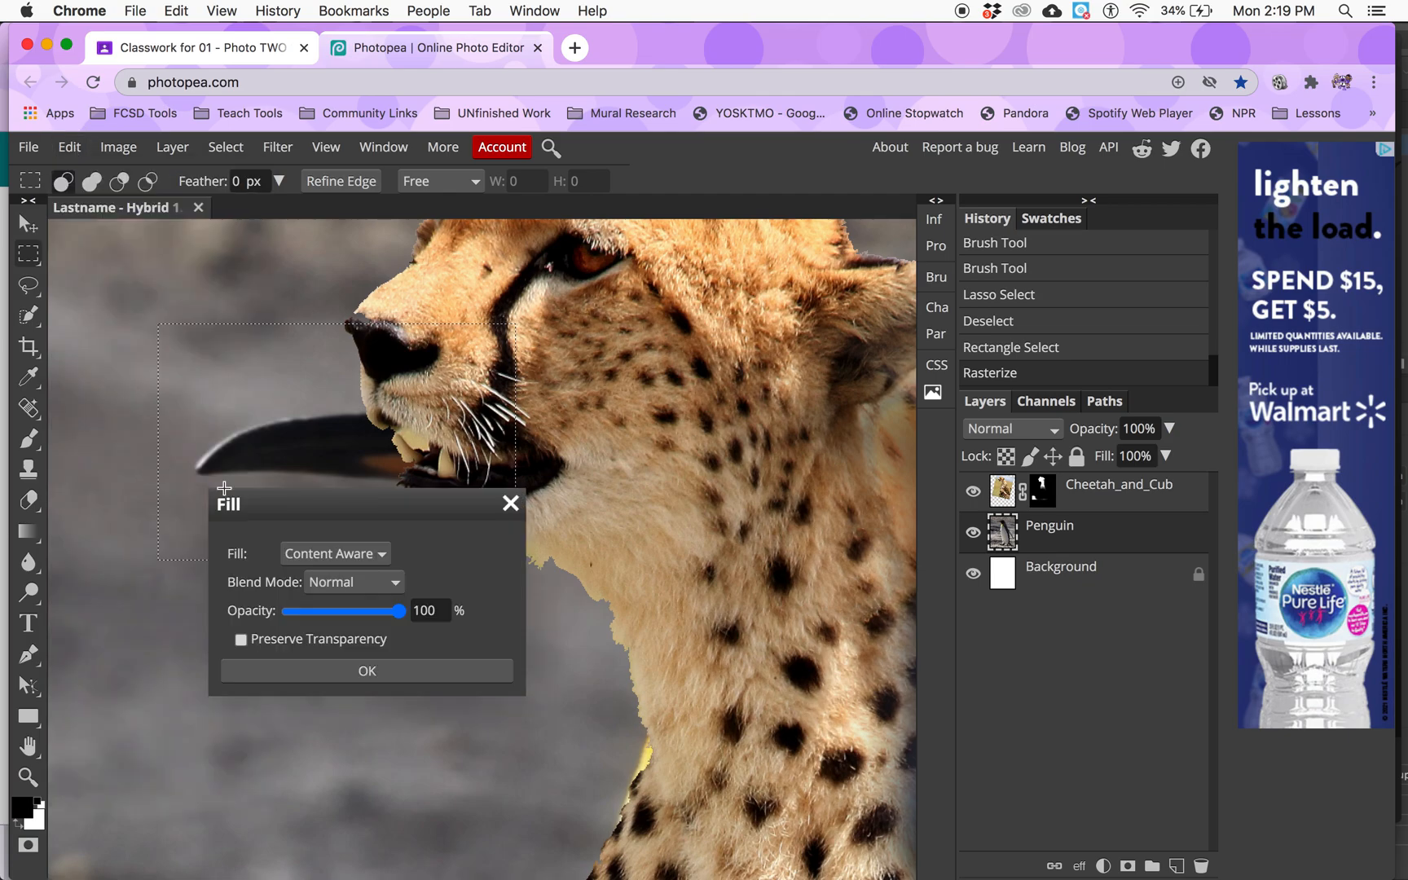
click(359, 680)
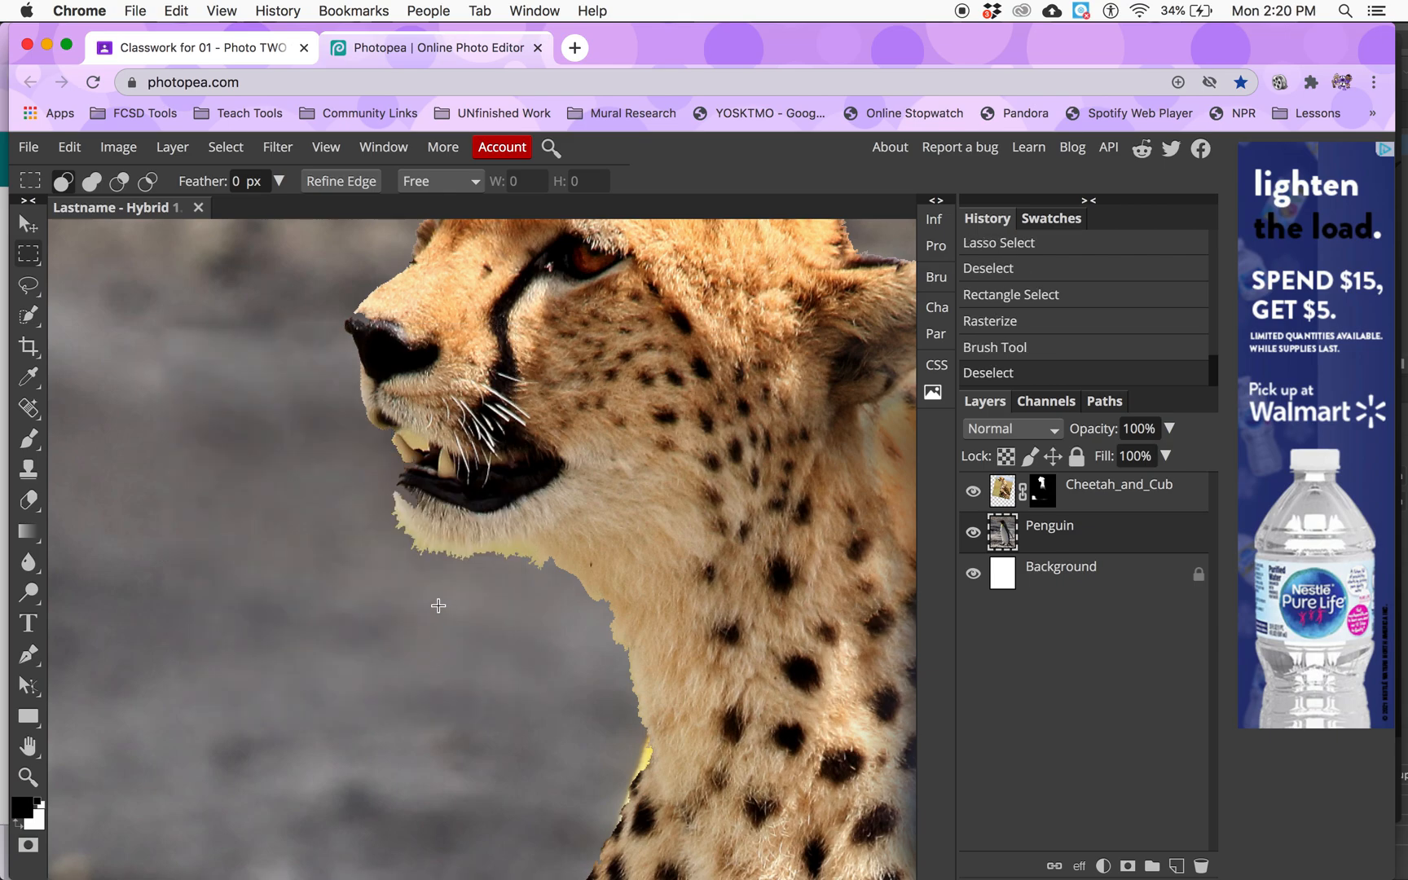
Inspect the filled beak area with Cheetah_and_Cub hidden, and compare it with the Rasterize history state before returning to the latest state
click(973, 492)
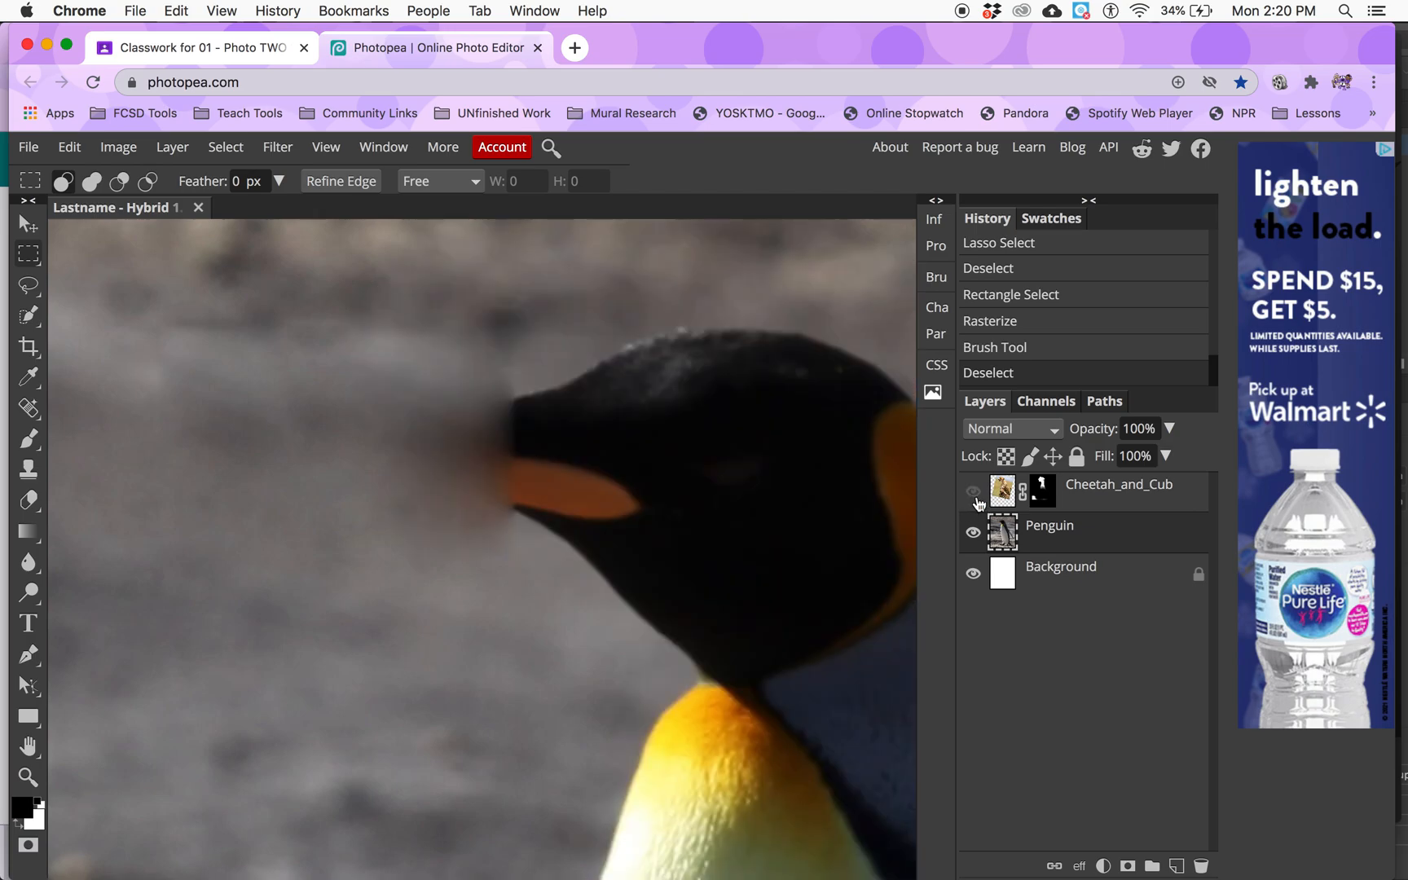
click(1013, 351)
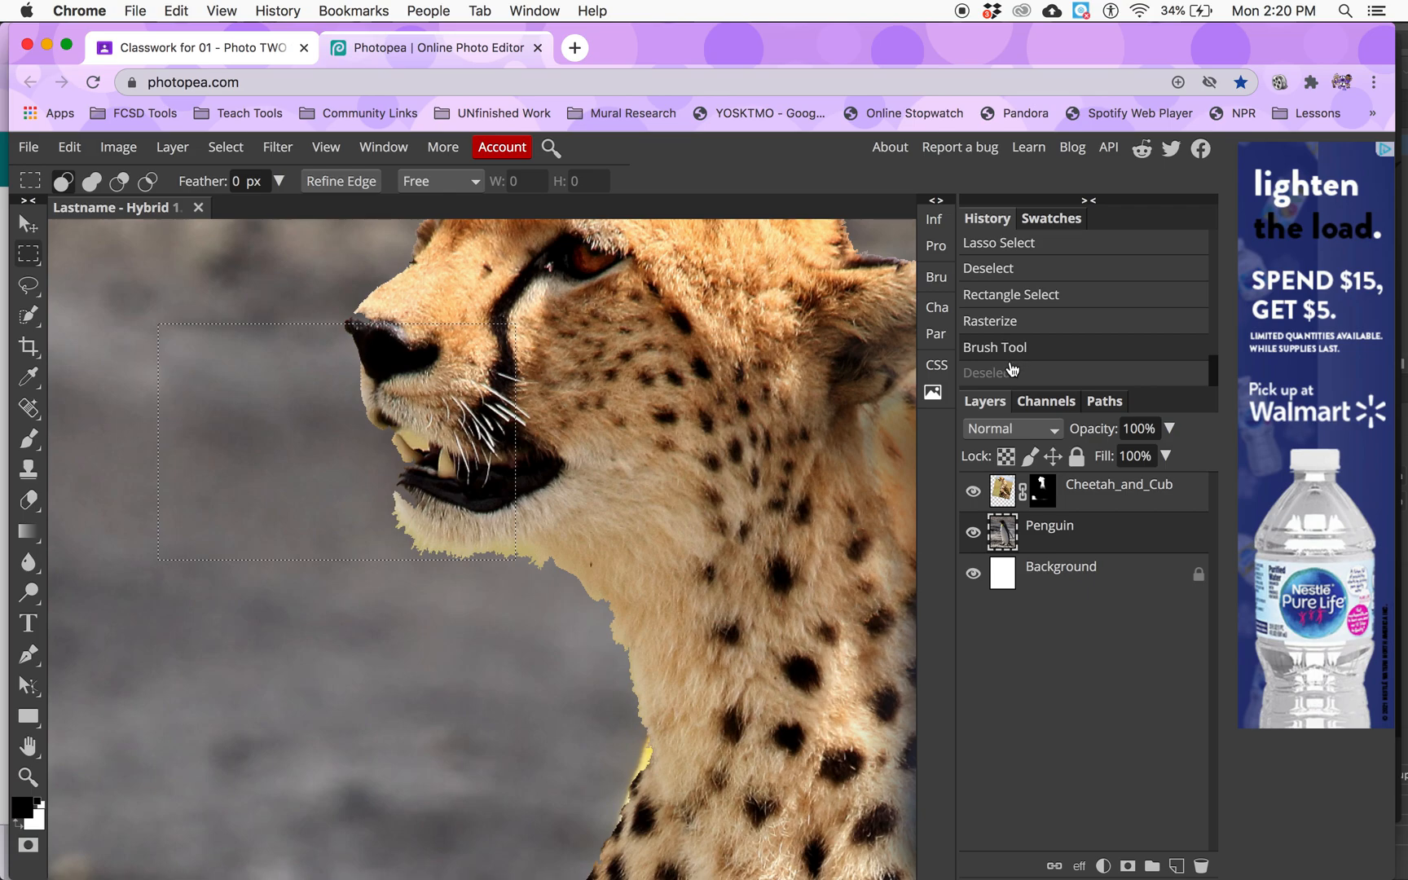
click(1012, 323)
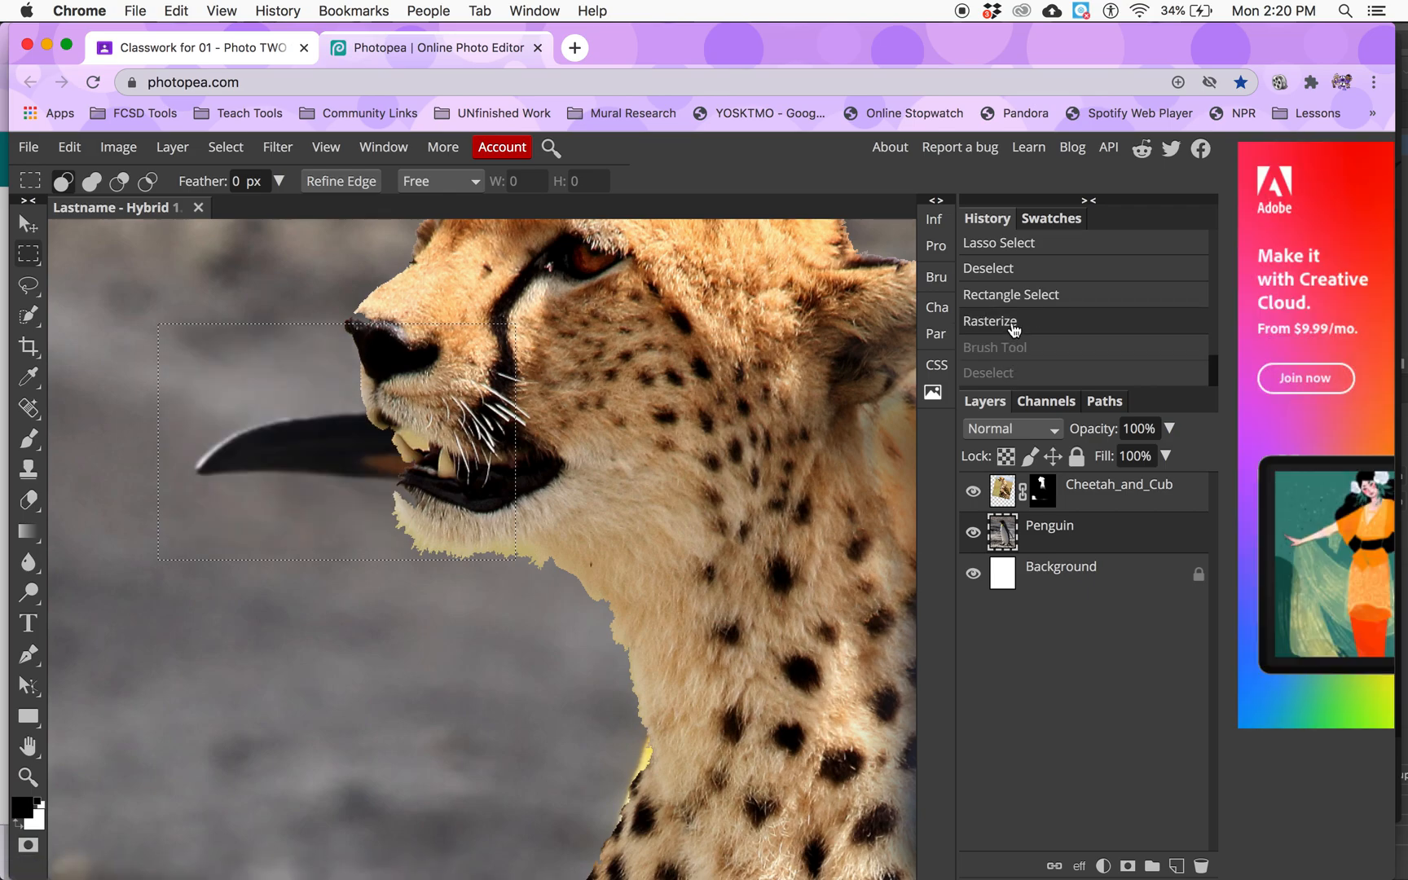
click(1008, 375)
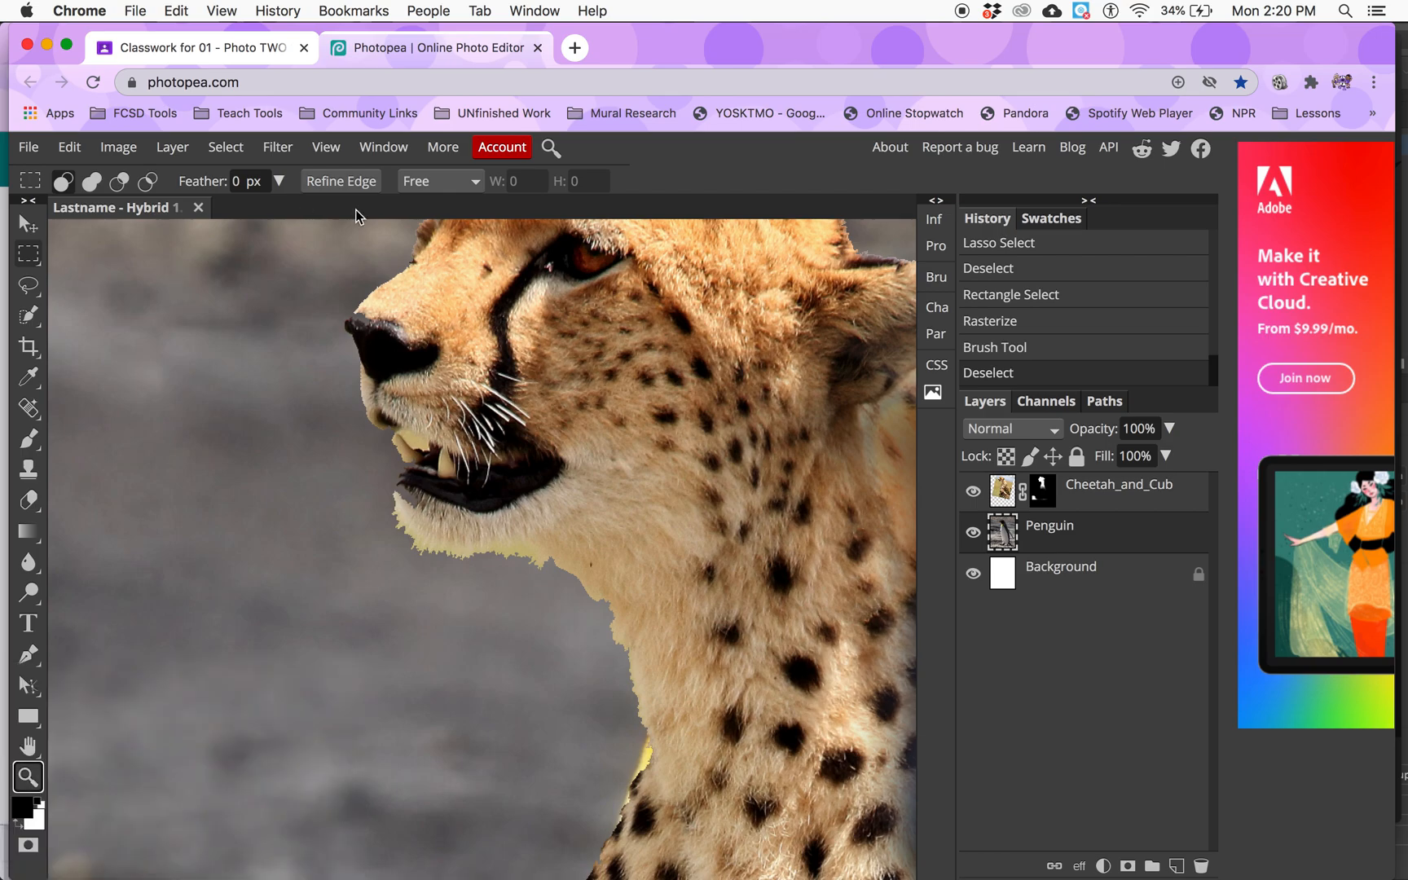
Review the whole hybrid fitted to the window, and view the Cheetah_and_Cub layer mask on its own before returning to the image
click(27, 778)
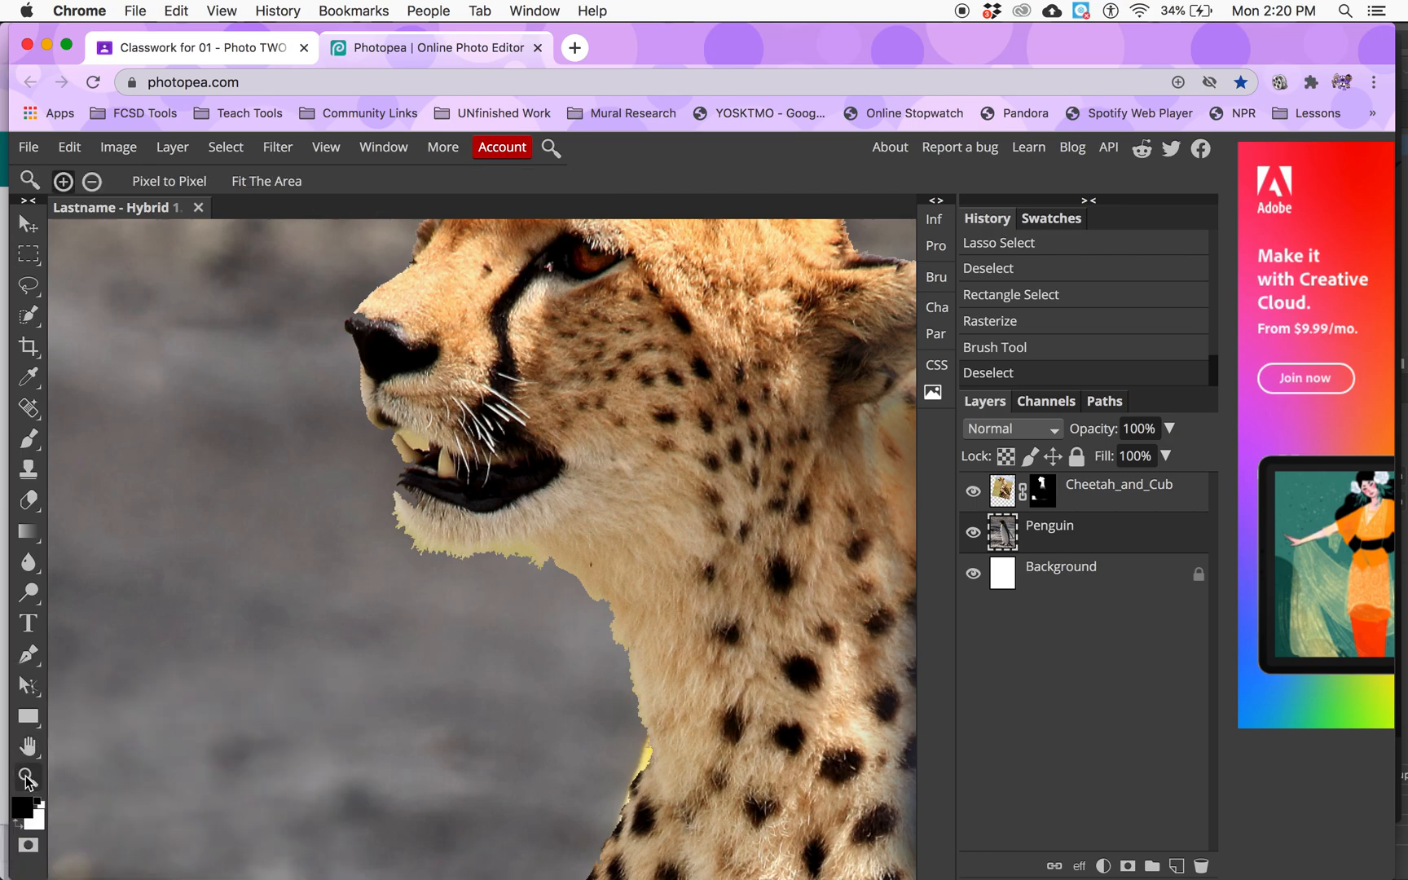
click(267, 181)
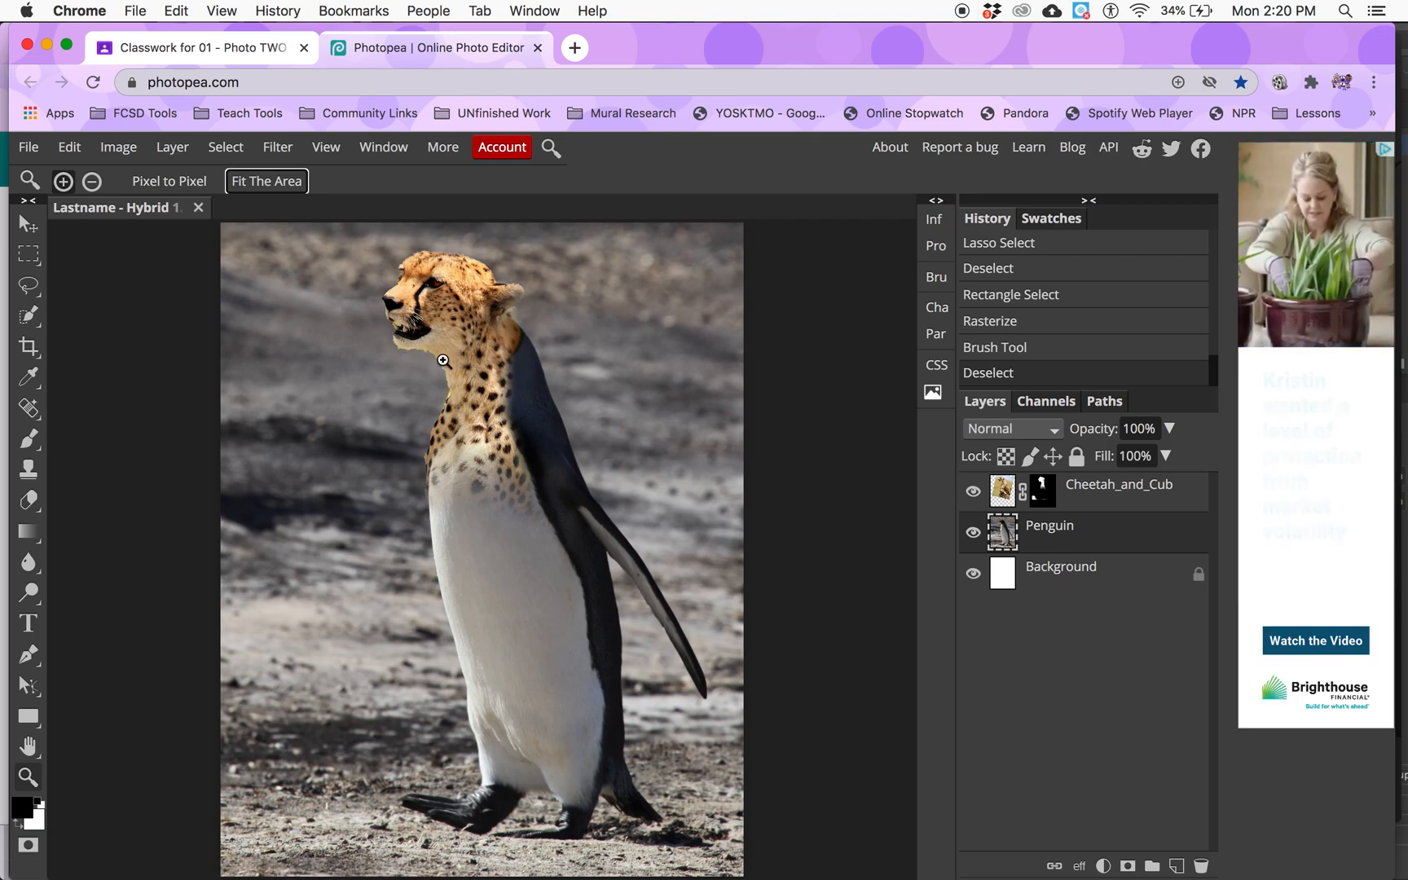
click(1046, 492)
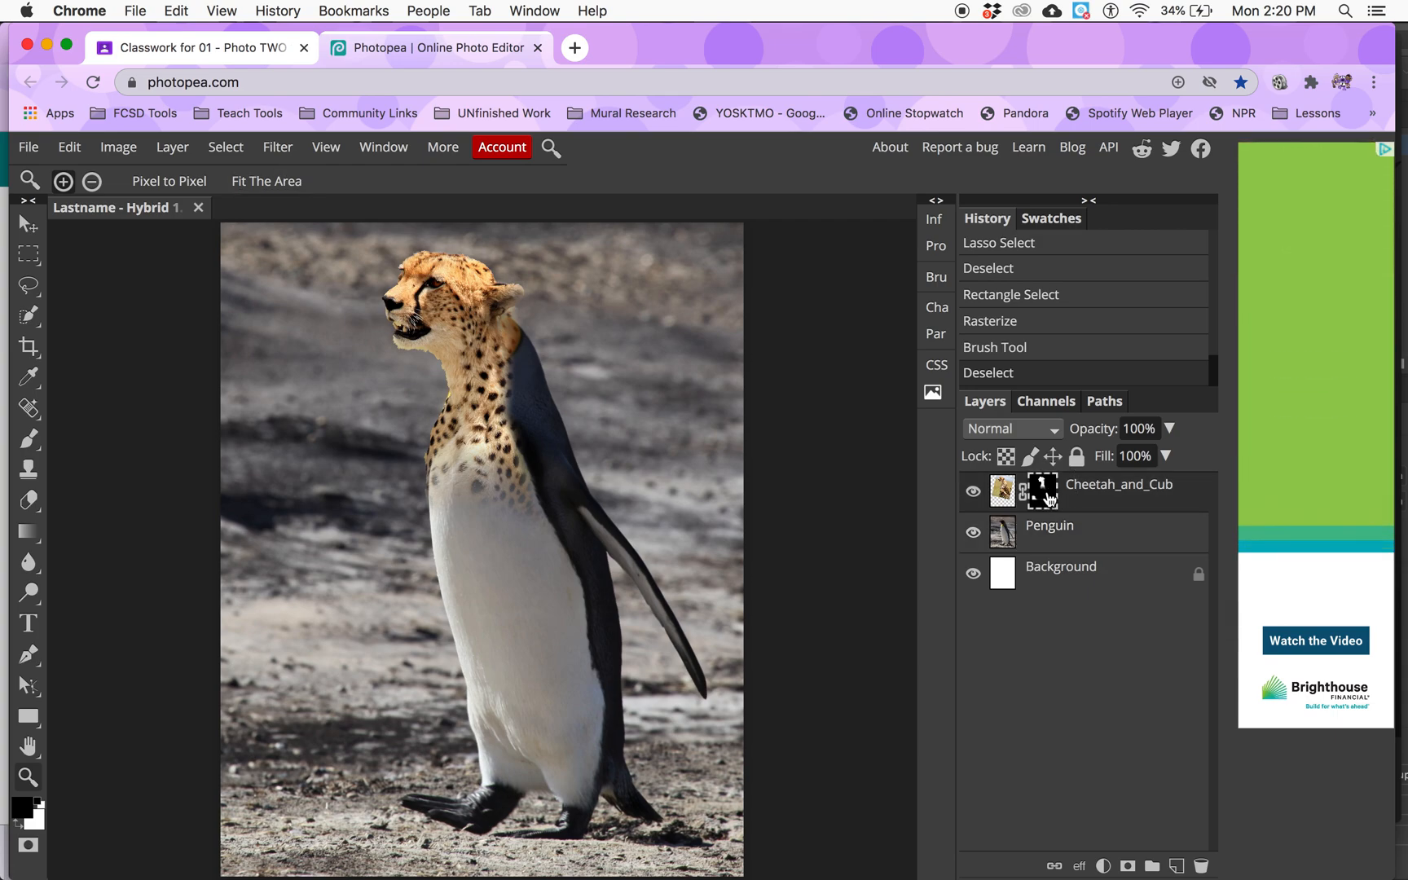
alt+click(1050, 499)
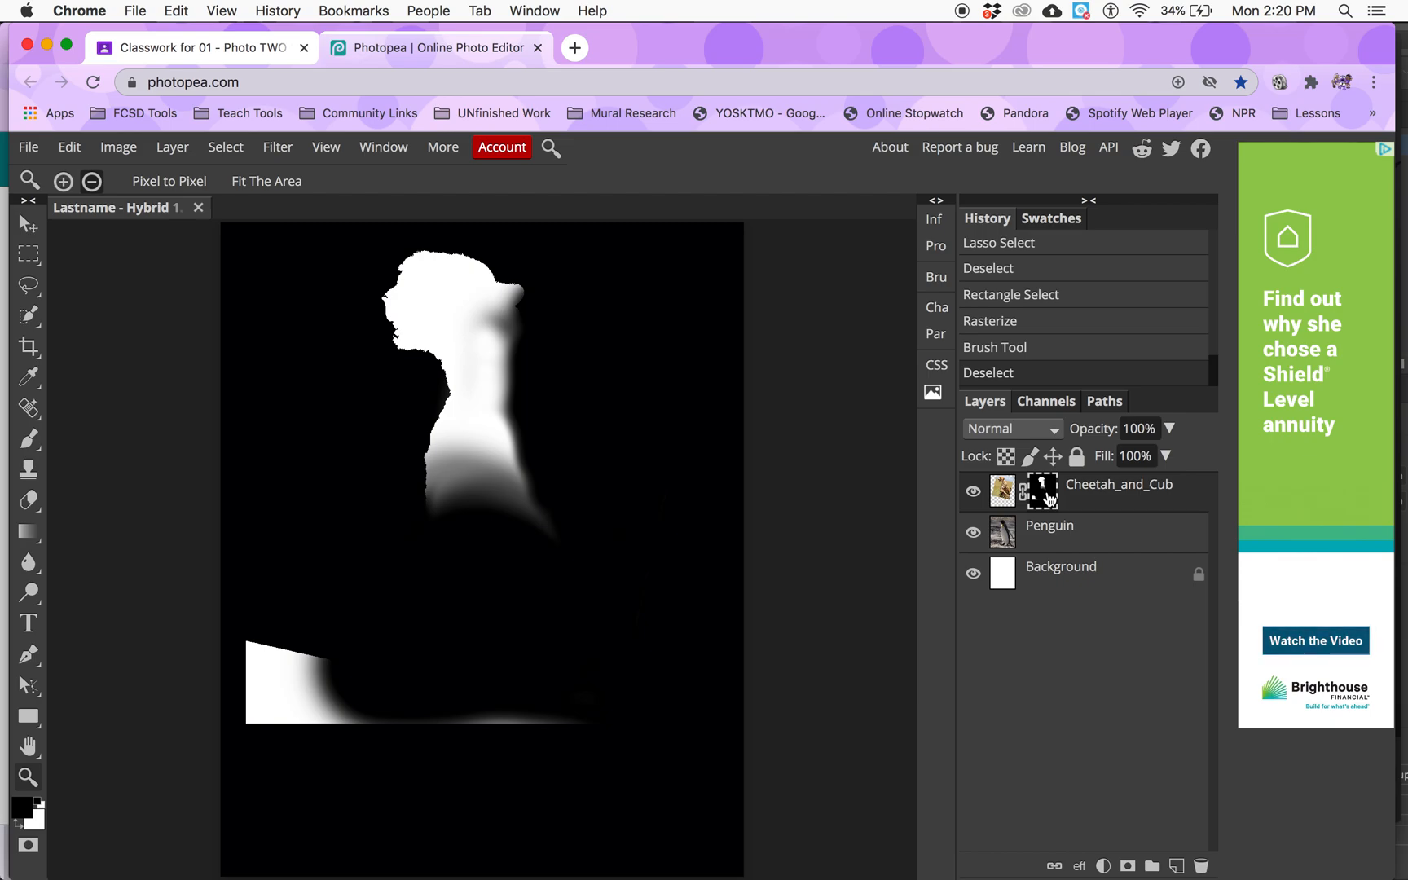
key(alt)
alt+click(1049, 498)
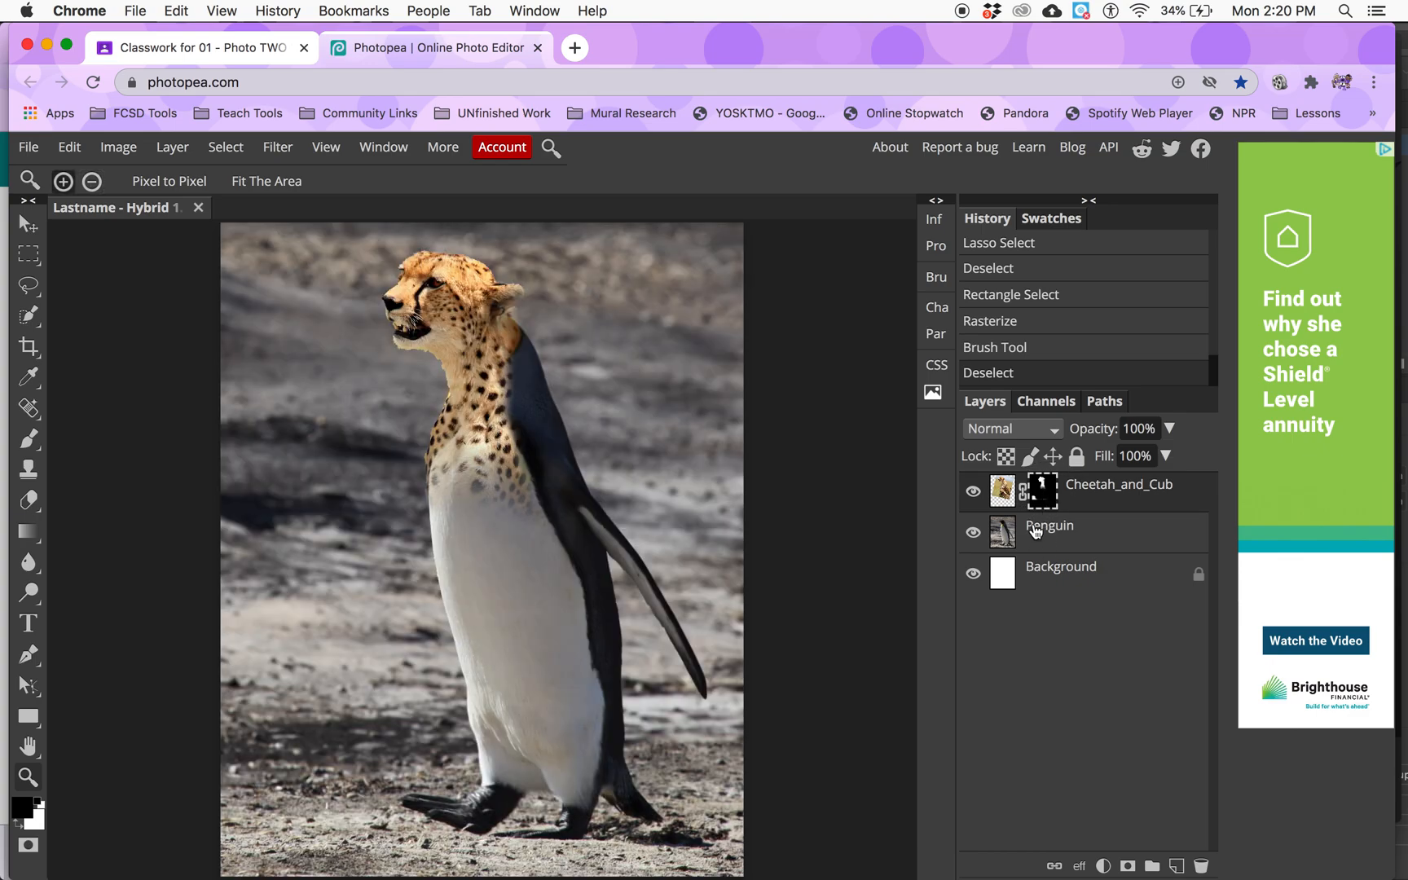
Open the Hue/Saturation adjustment for the Cheetah_and_Cub layer's image rather than its mask, and lower the saturation to -61
click(1006, 489)
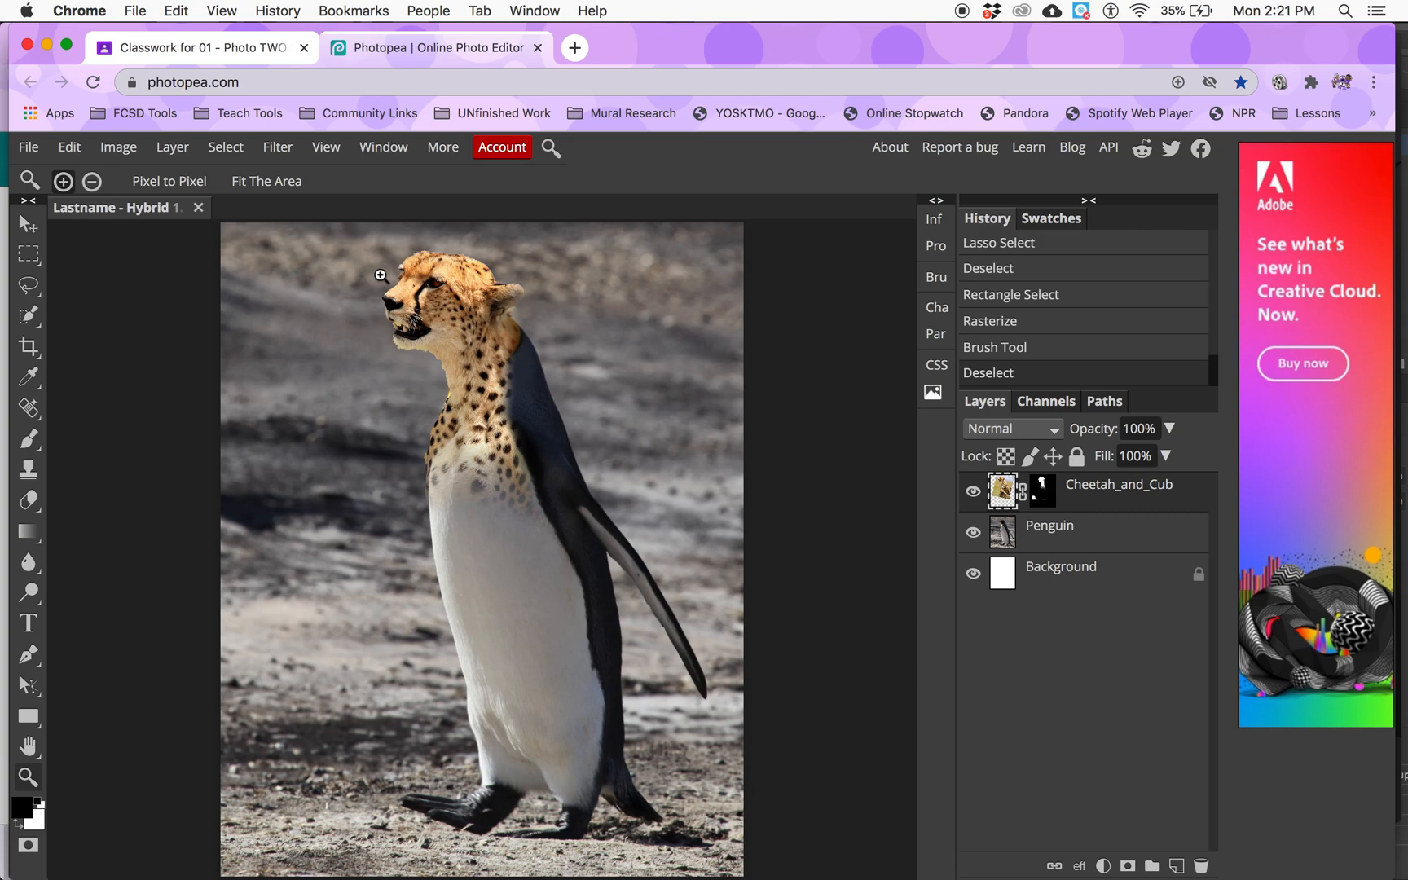
click(126, 155)
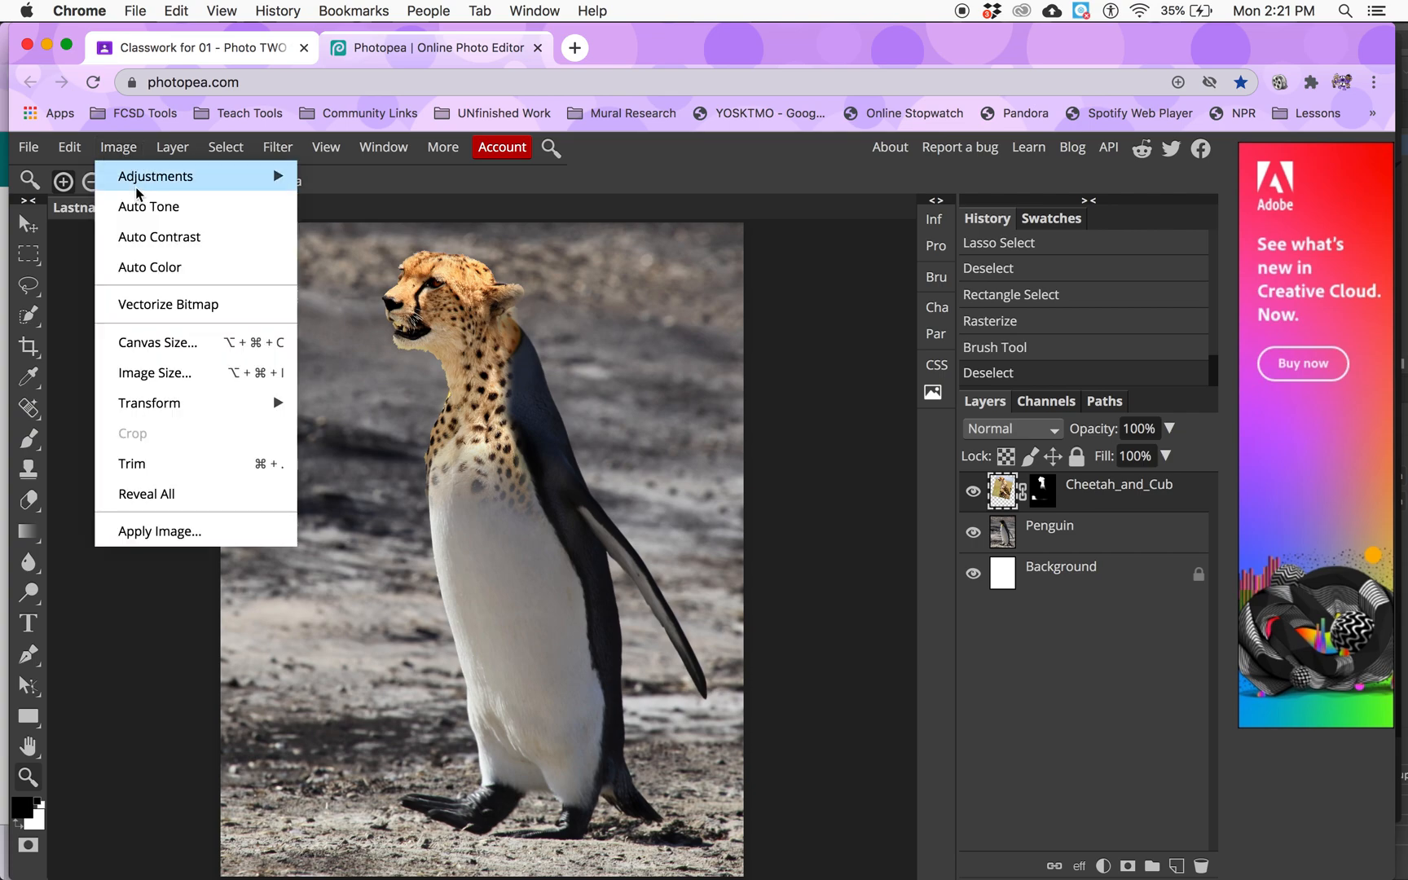
mouse_move(141, 190)
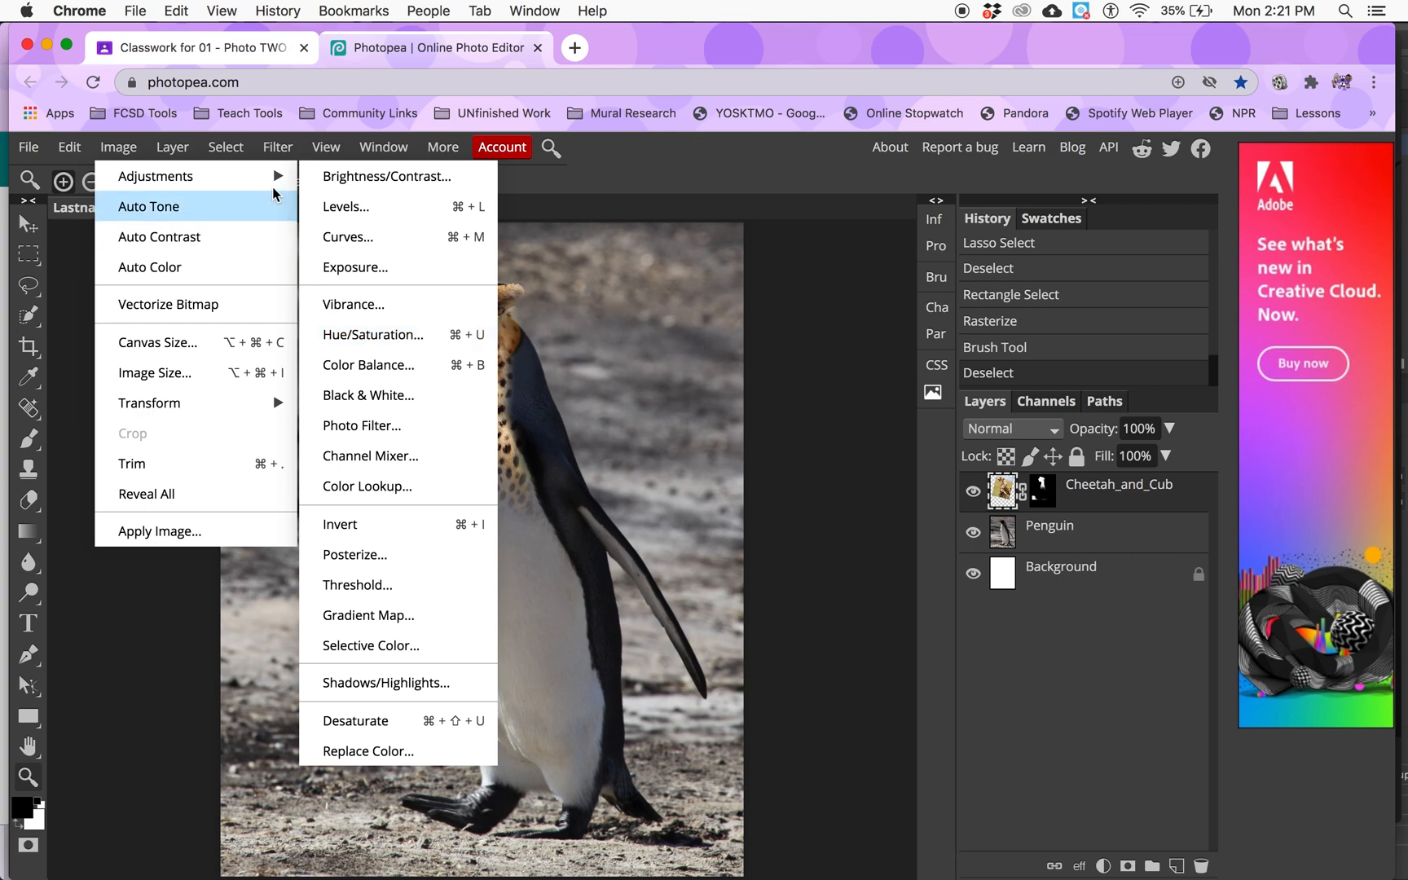
click(369, 337)
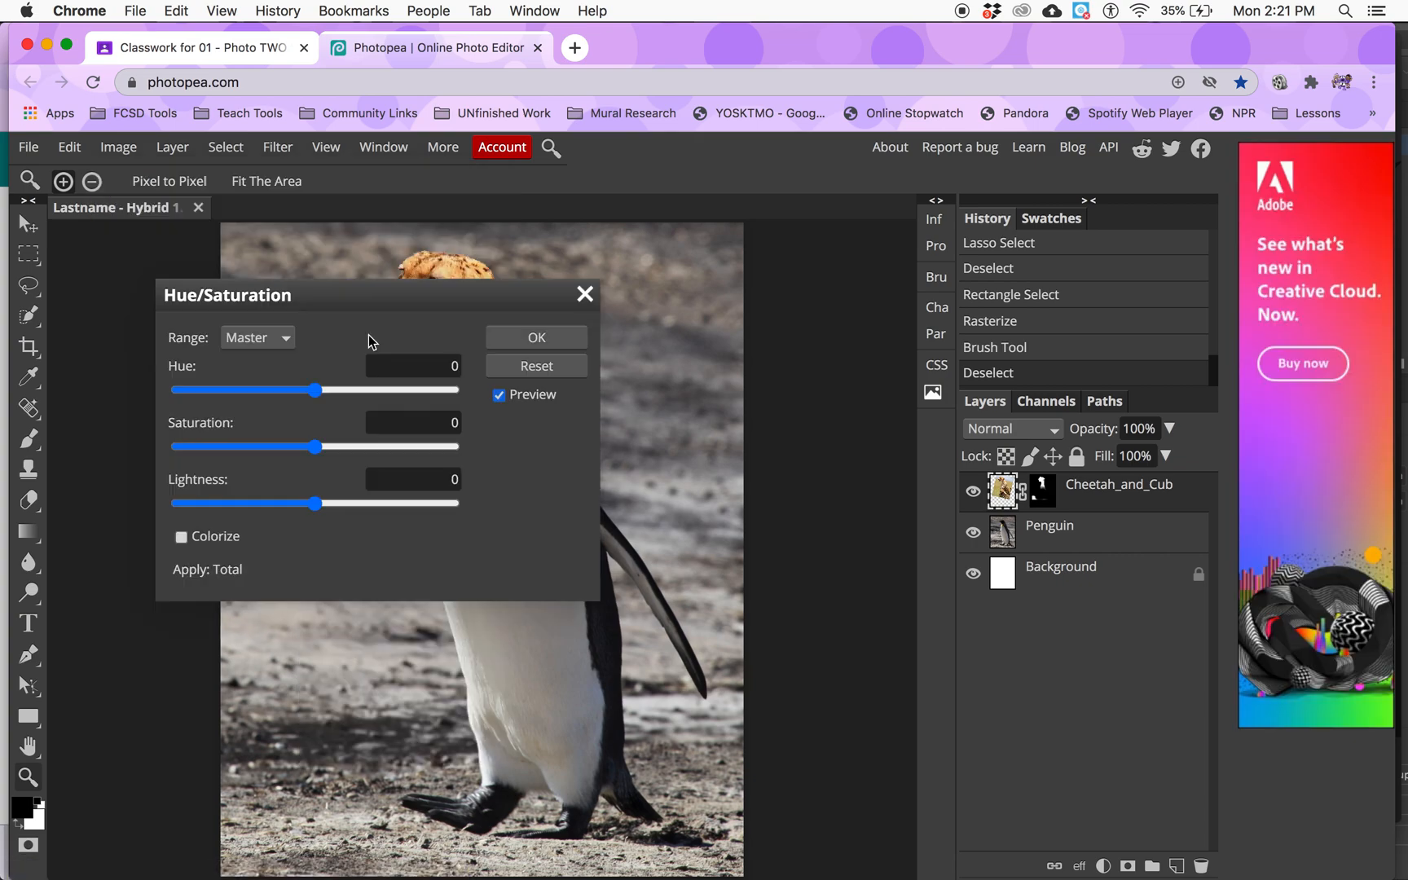
drag(370, 295, 808, 203)
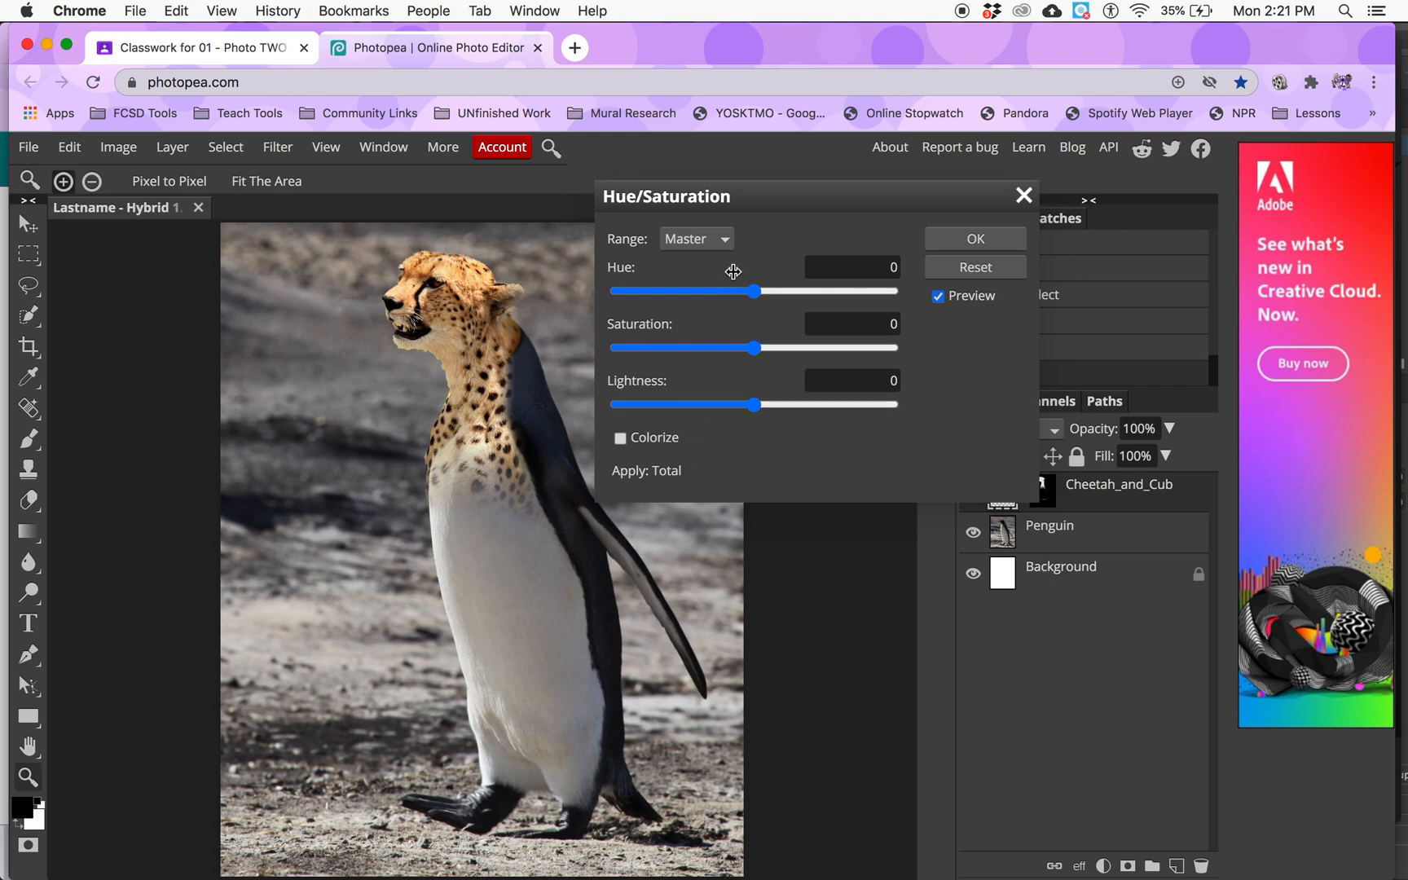
click(754, 350)
drag(755, 352, 673, 349)
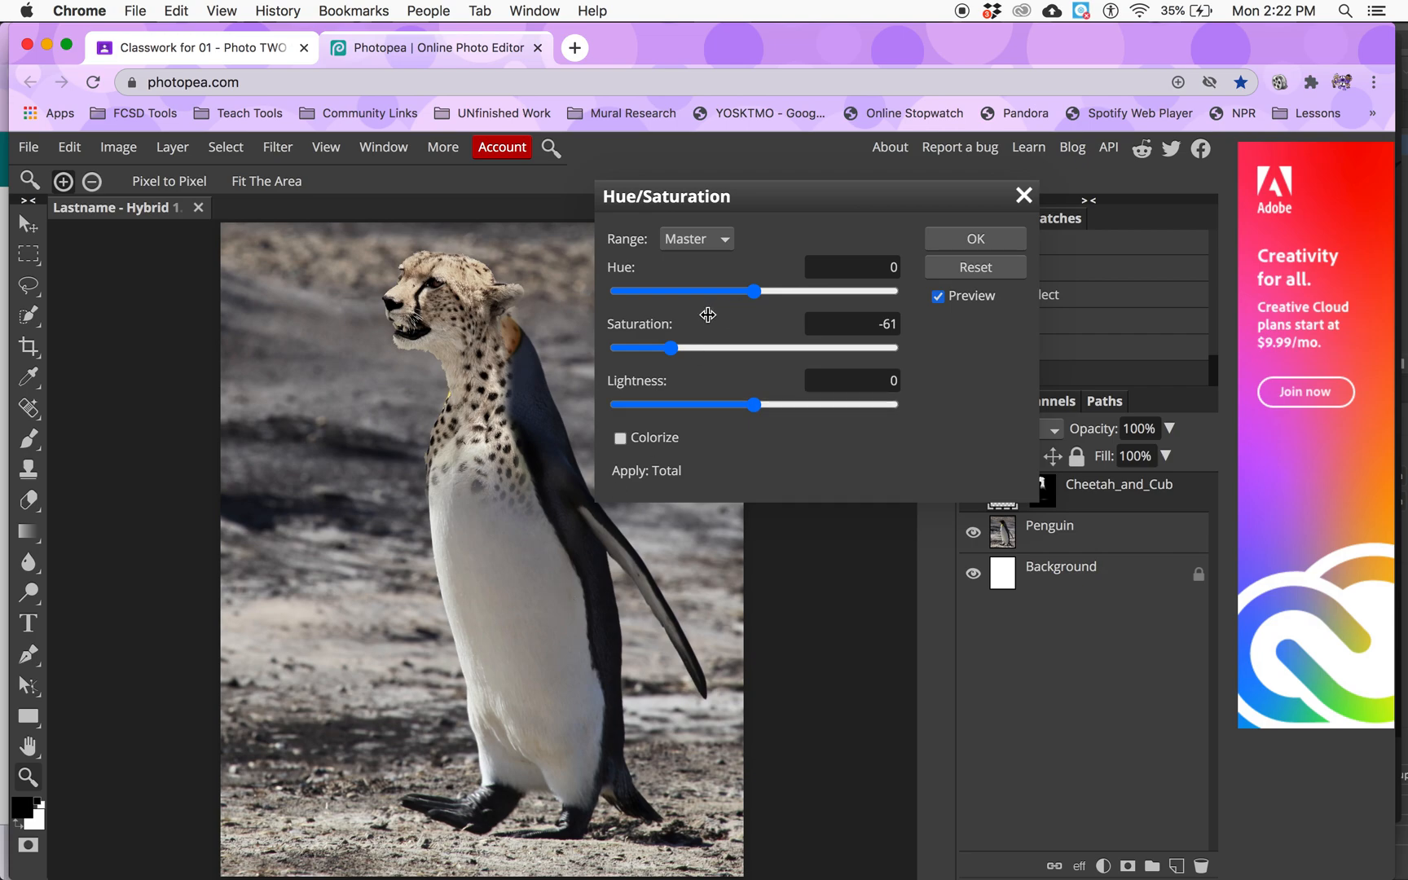
Try a hue of -176 and a lightness of 24, settling on hue -4, saturation -79 and lightness 0
drag(754, 291, 619, 295)
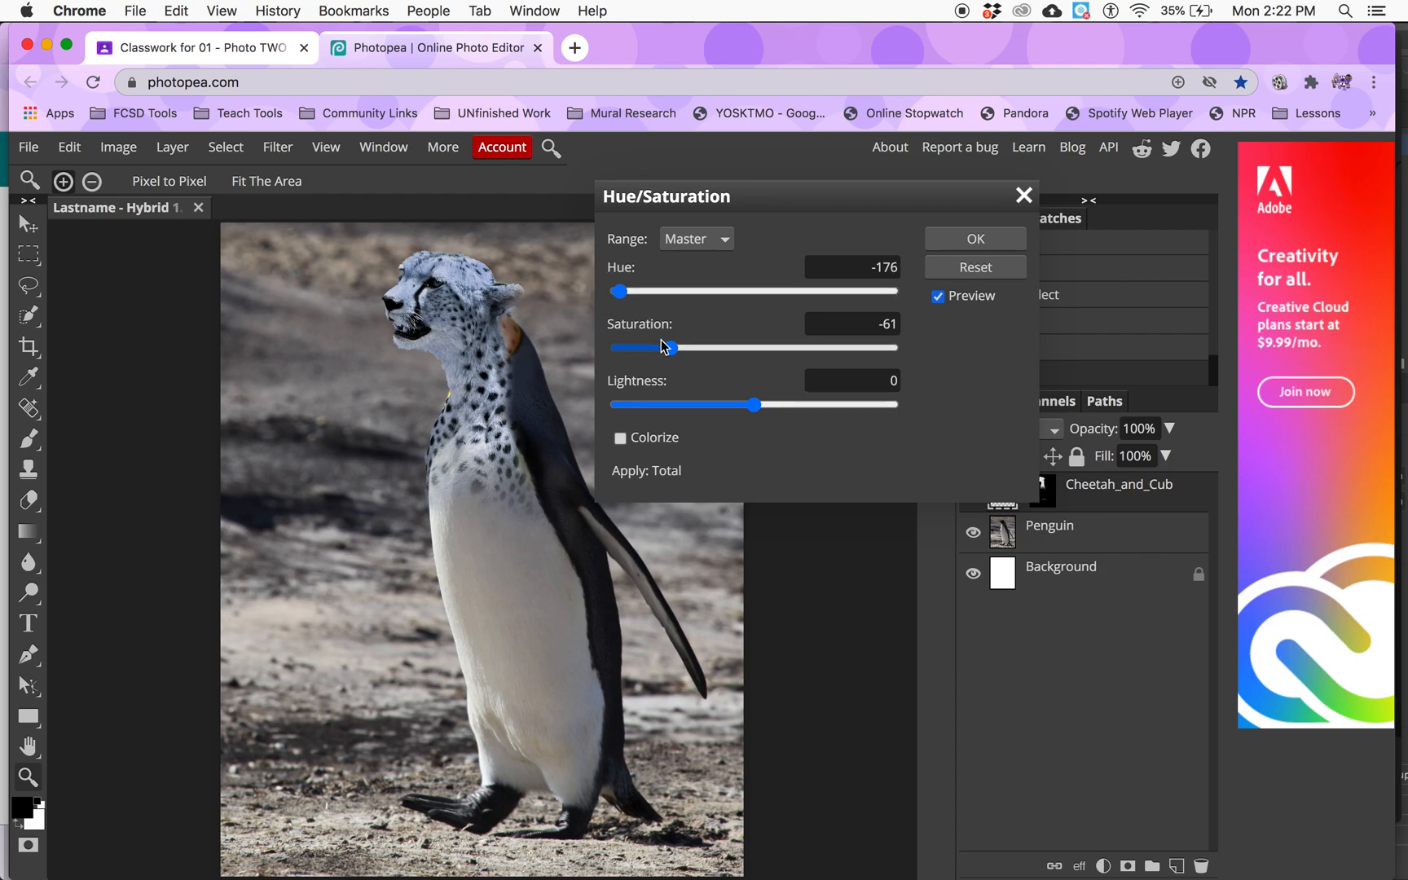
drag(671, 350, 648, 351)
drag(623, 295, 751, 310)
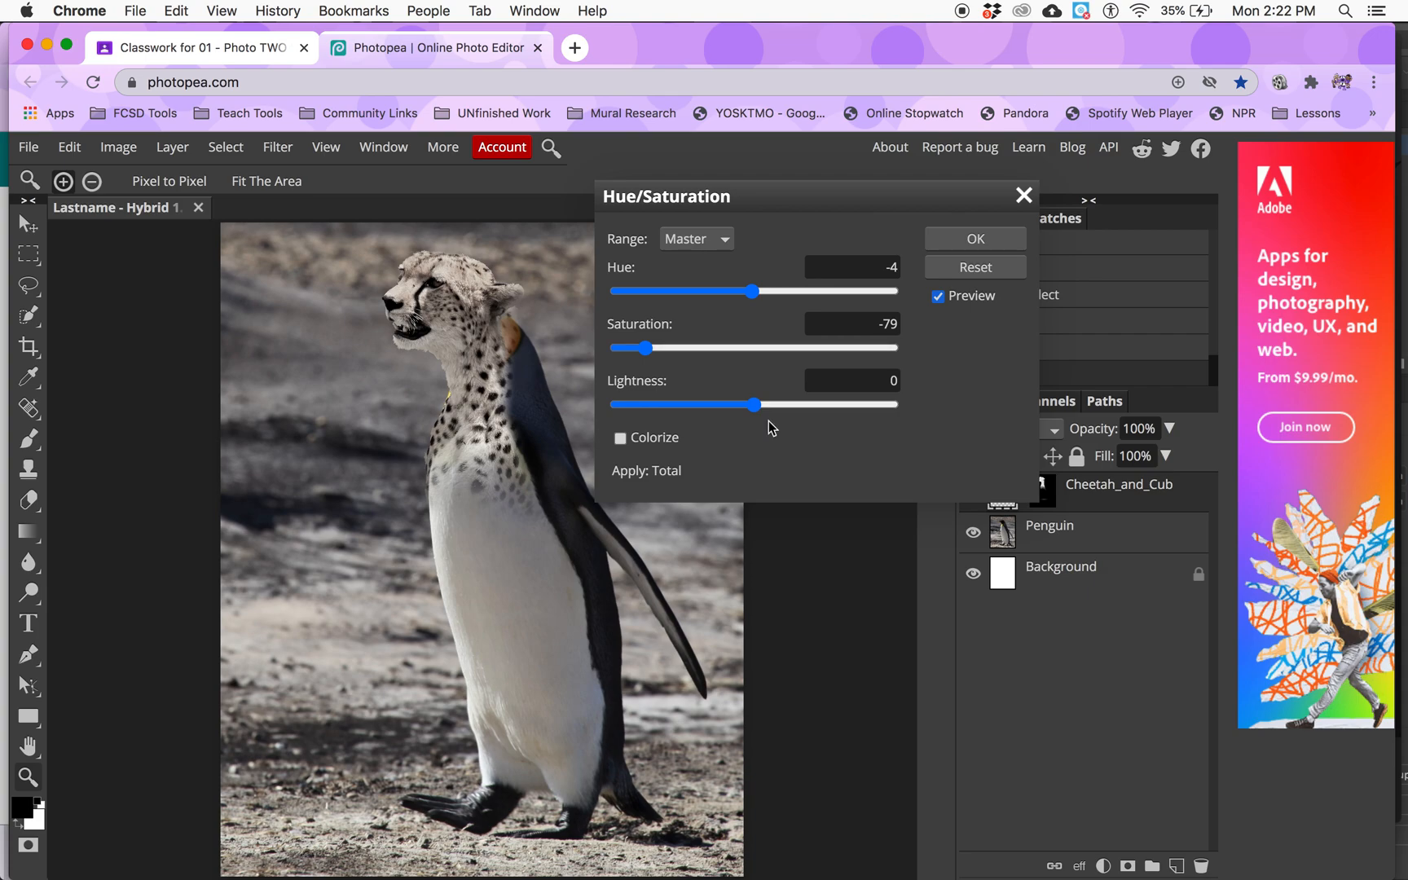
drag(759, 406, 789, 424)
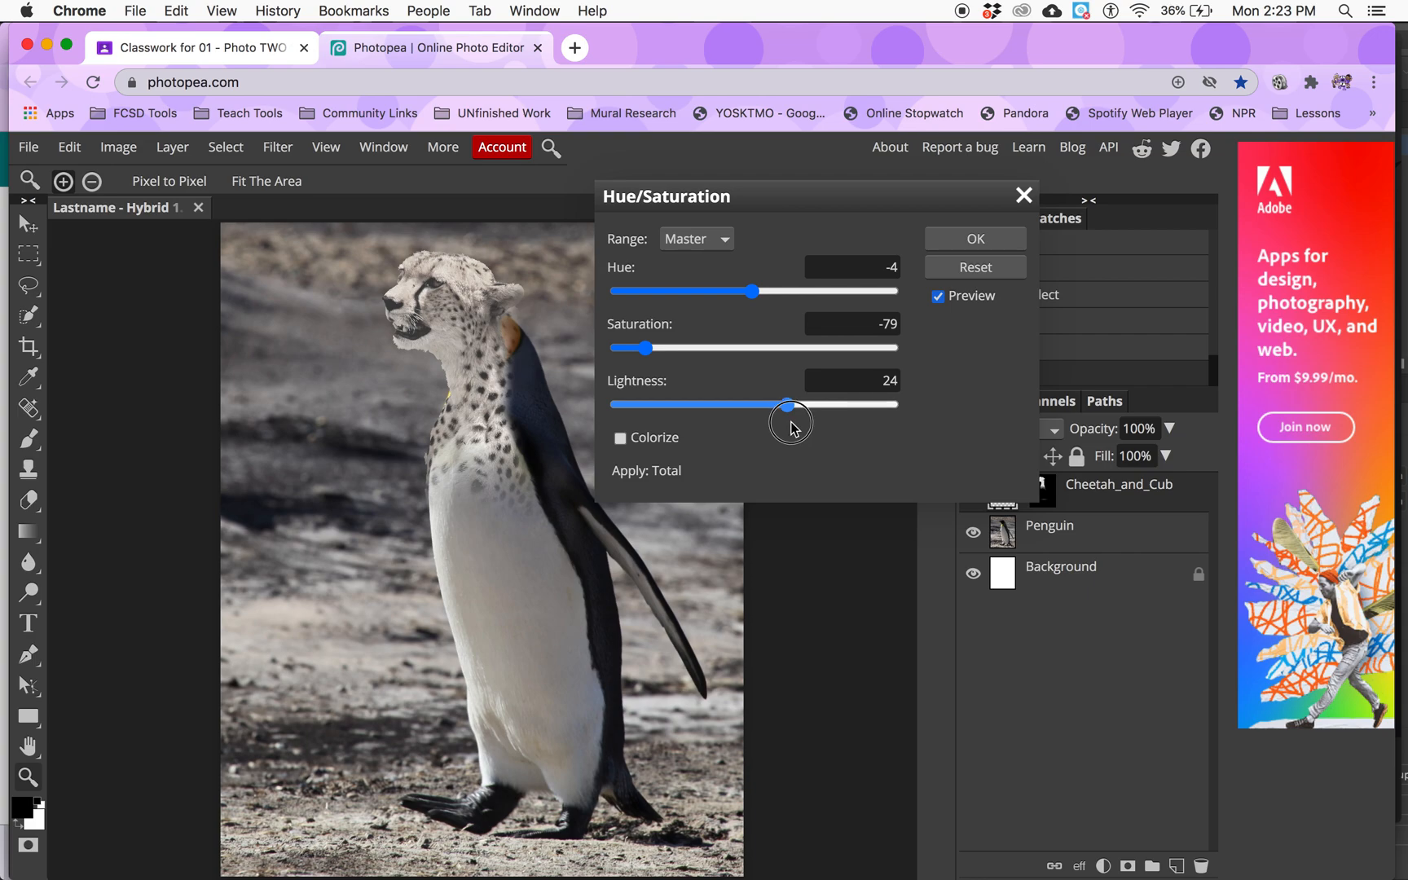
drag(790, 426, 753, 422)
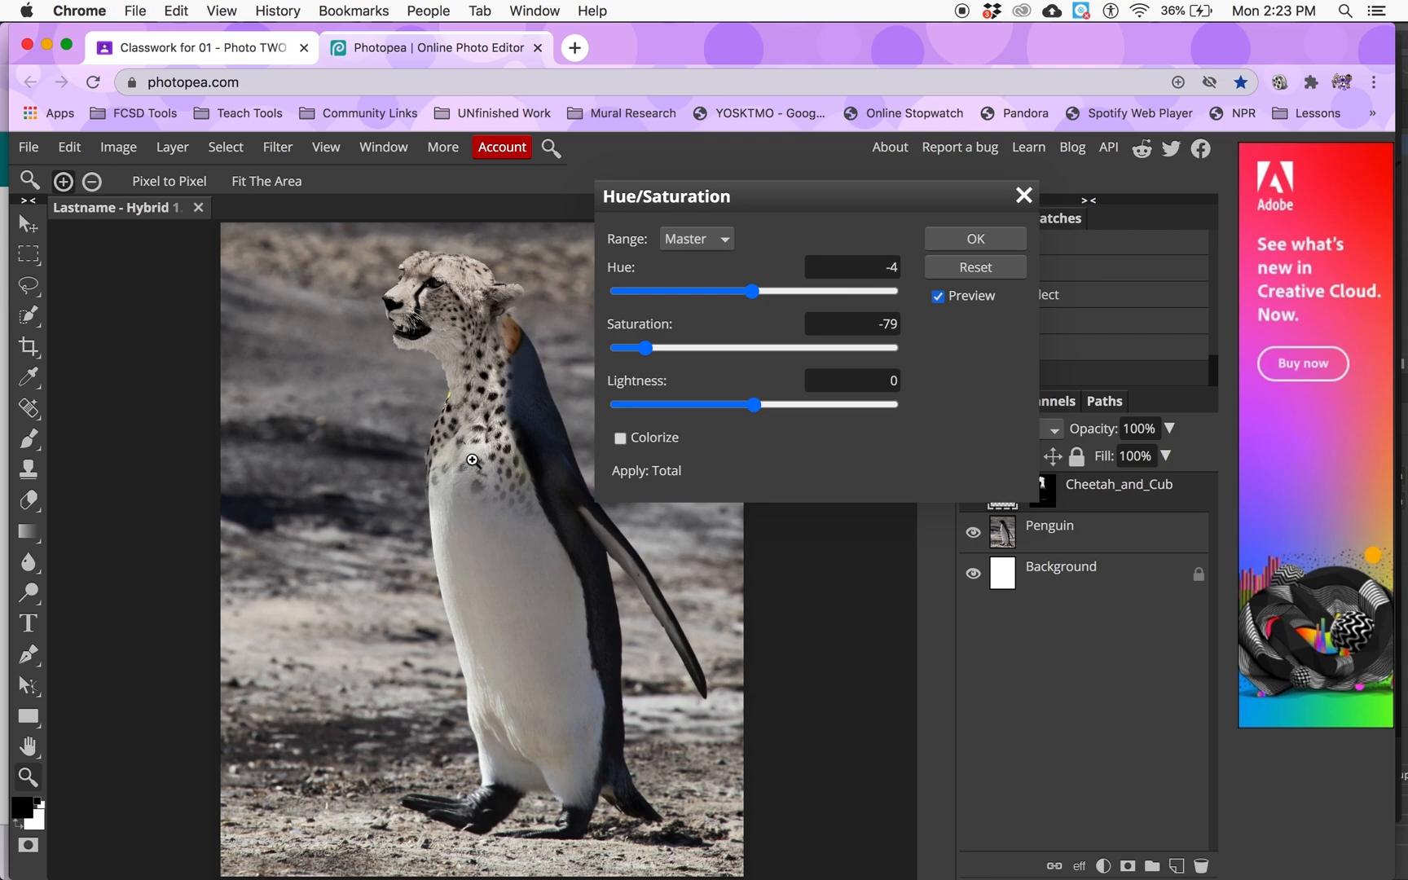
Try Colorize with saturation 59, set the hue to 14 and the lightness to 3, and switch Colorize off again
click(620, 439)
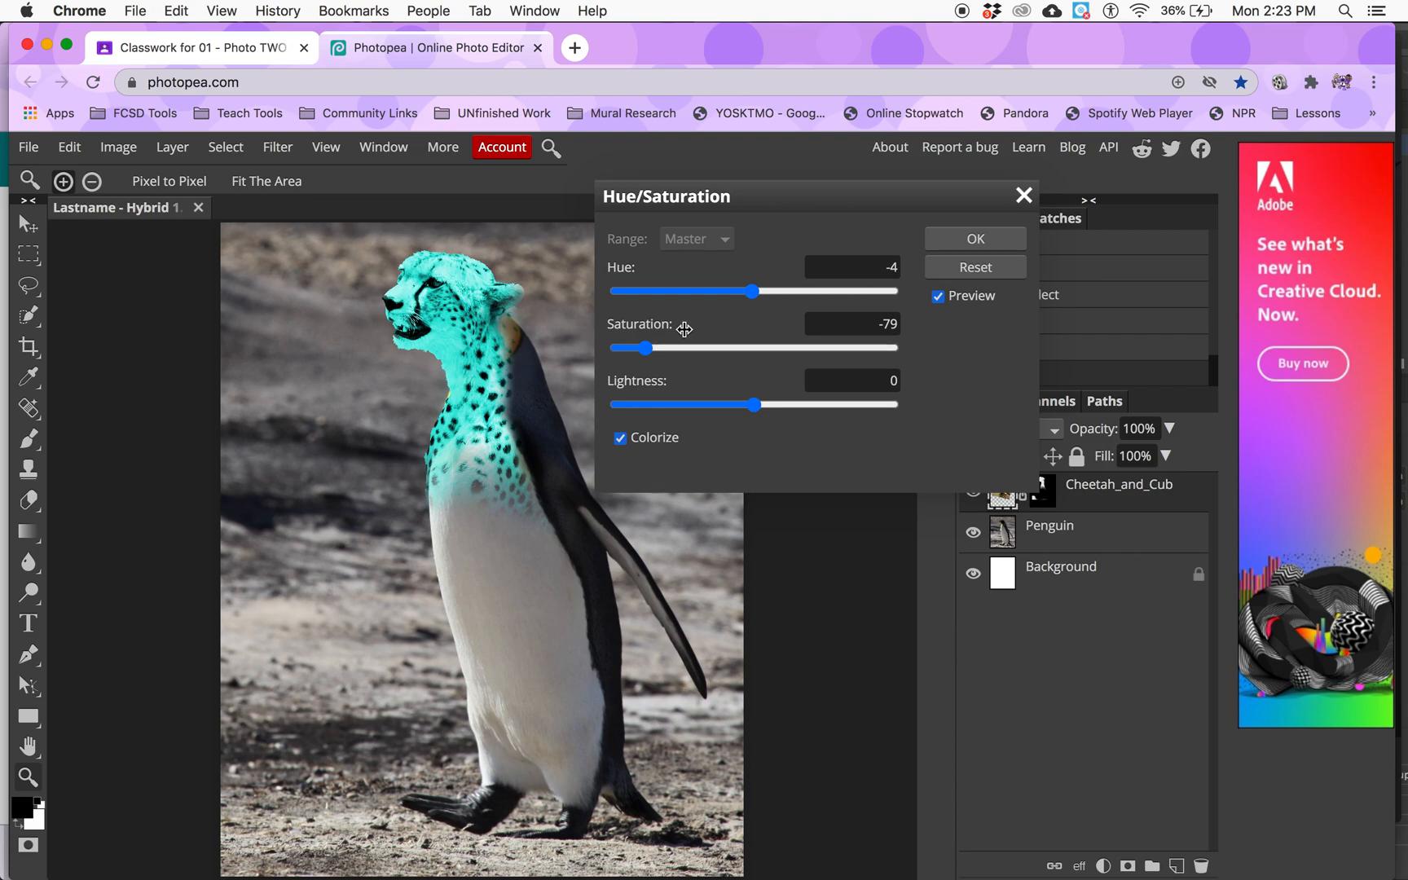
drag(733, 405, 837, 371)
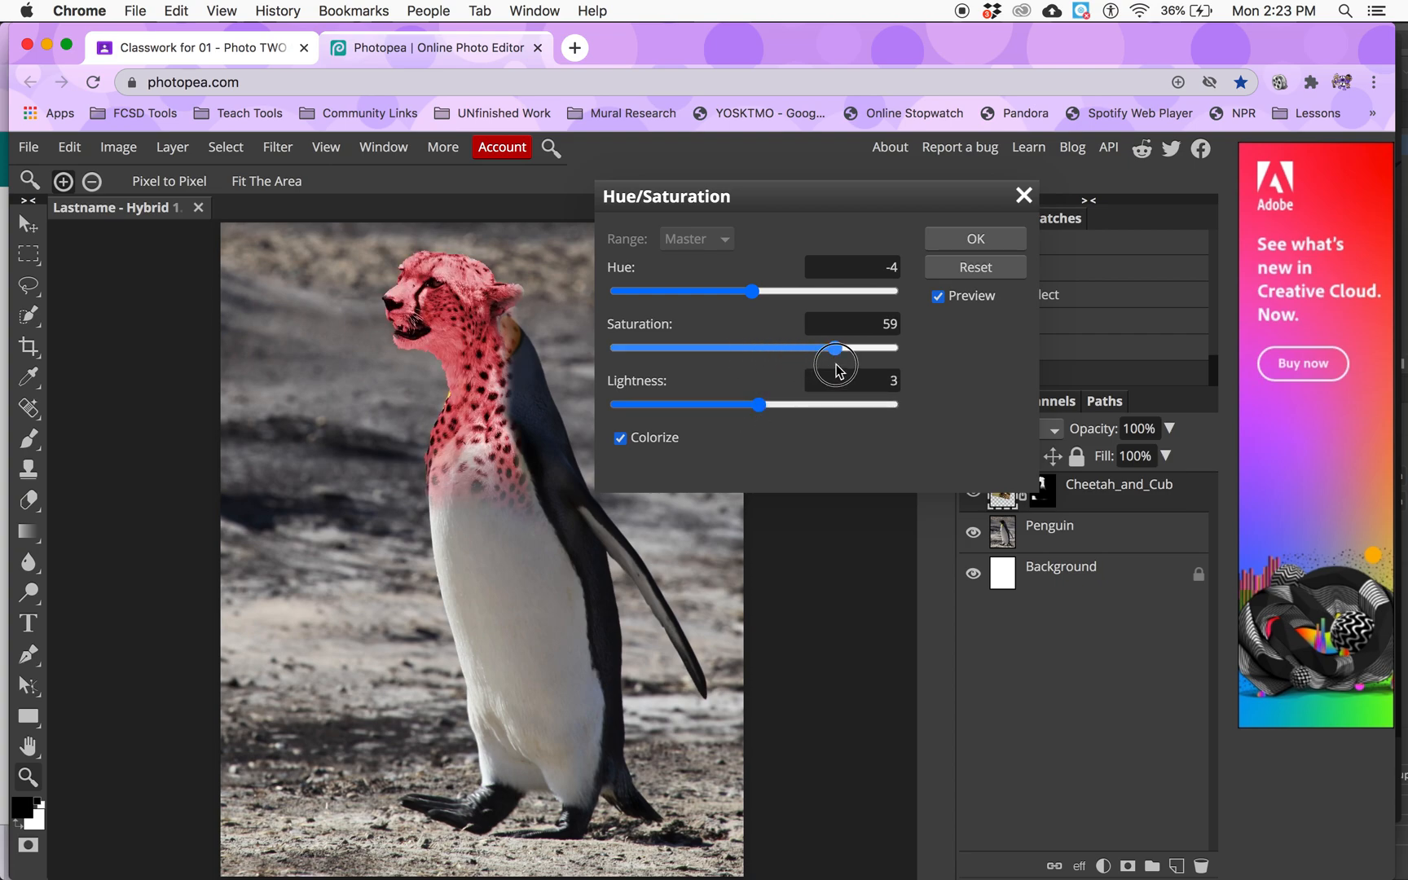
mouse_move(754, 293)
mouse_down()
mouse_move(802, 292)
mouse_move(768, 298)
mouse_up()
click(629, 437)
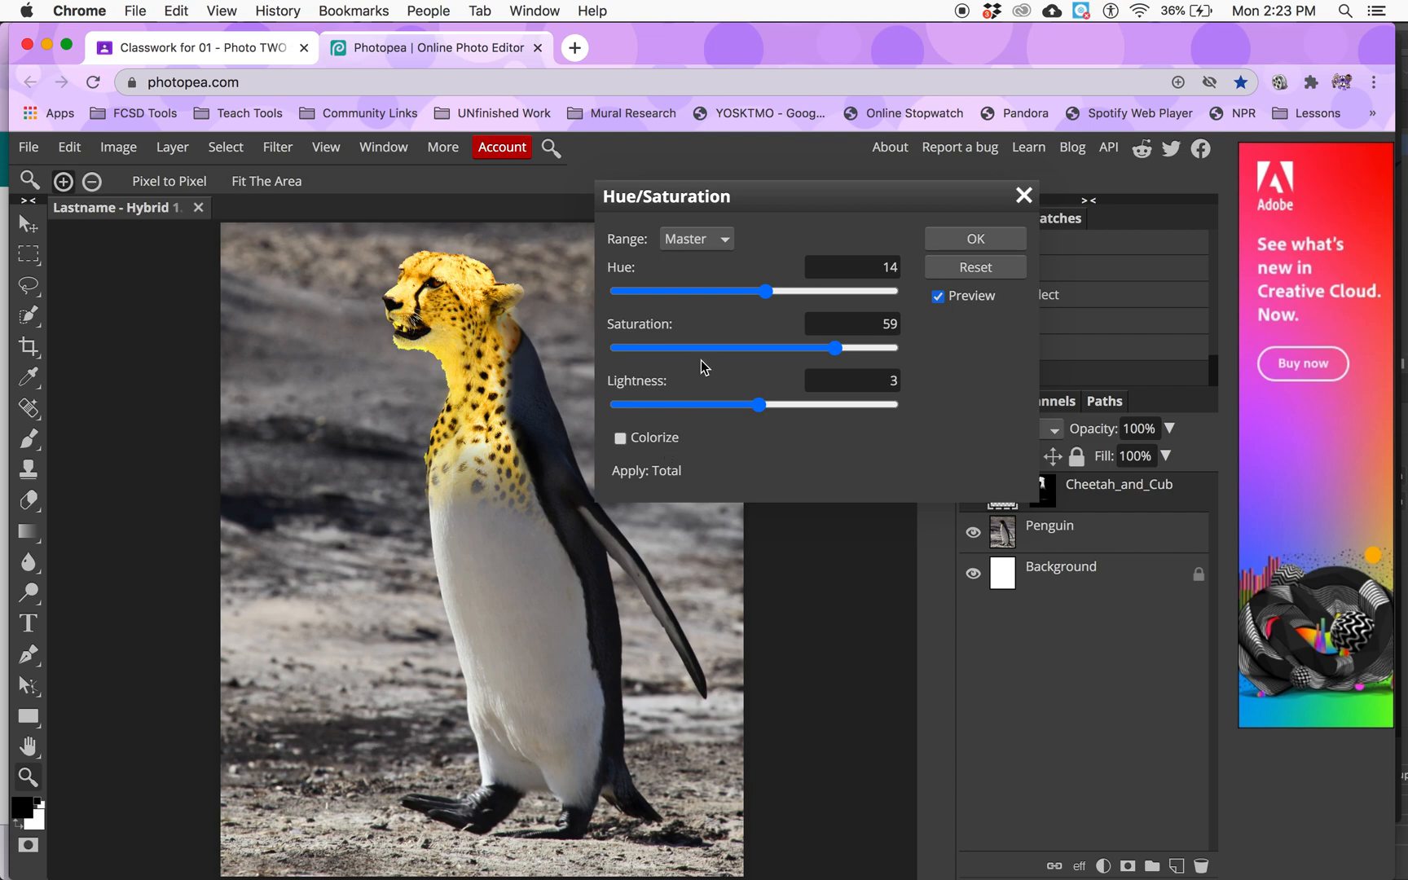
Lower the cheetah head's saturation to -87 and apply the Hue/Saturation adjustment
drag(700, 349, 673, 348)
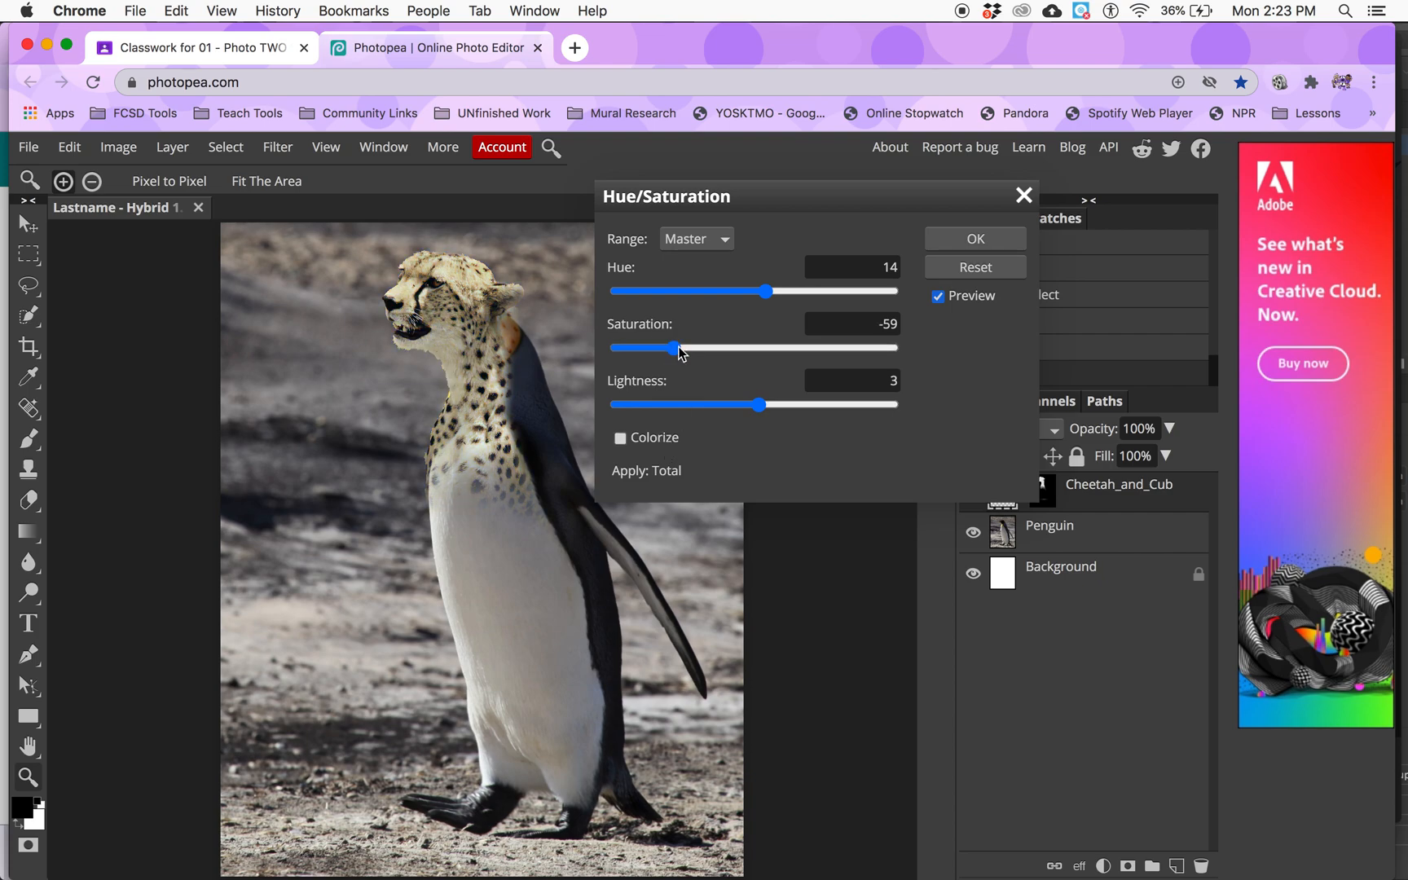
click(649, 350)
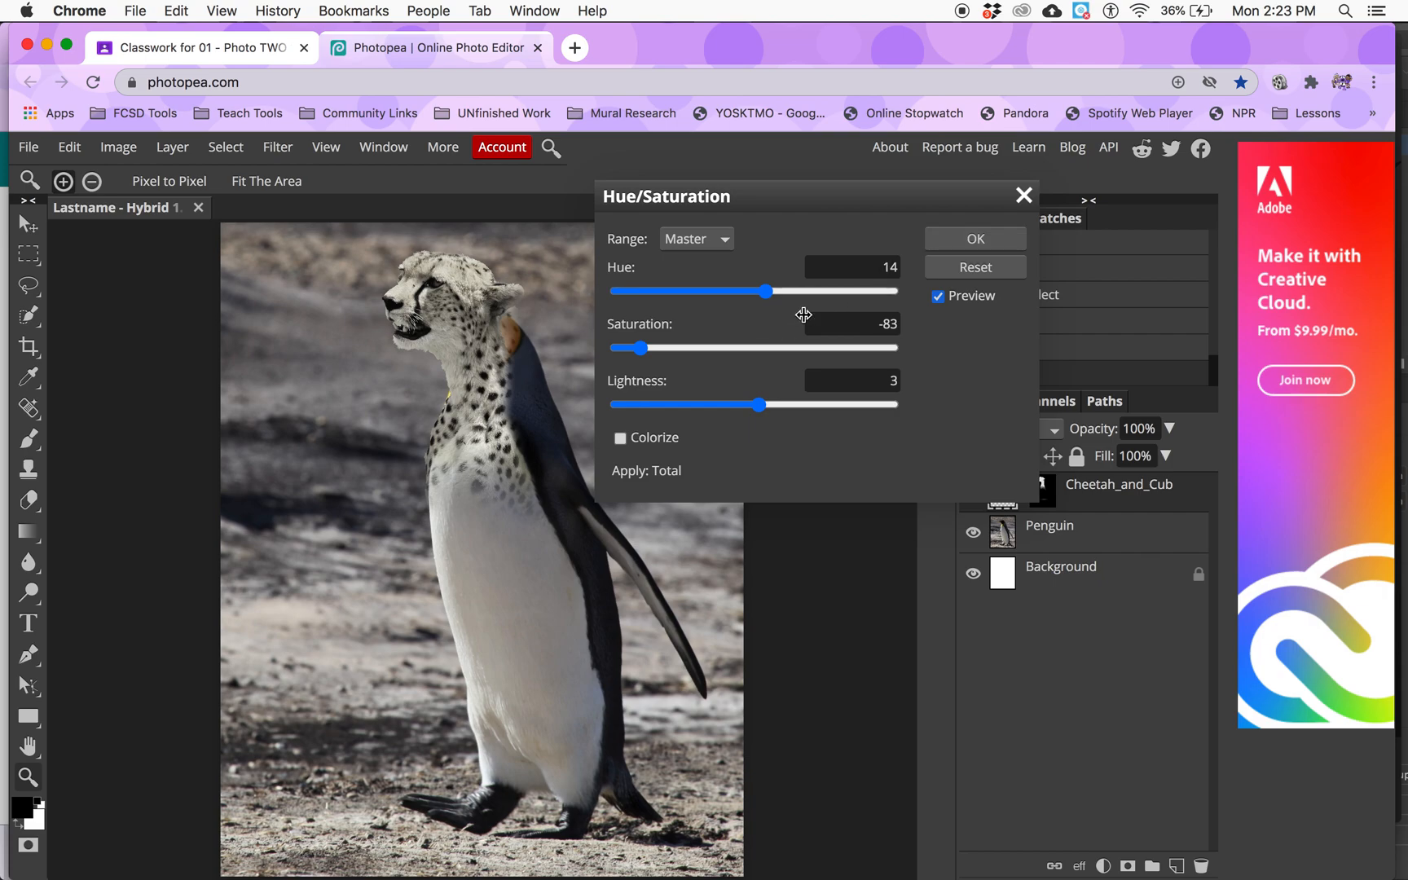
click(645, 348)
drag(645, 354, 636, 355)
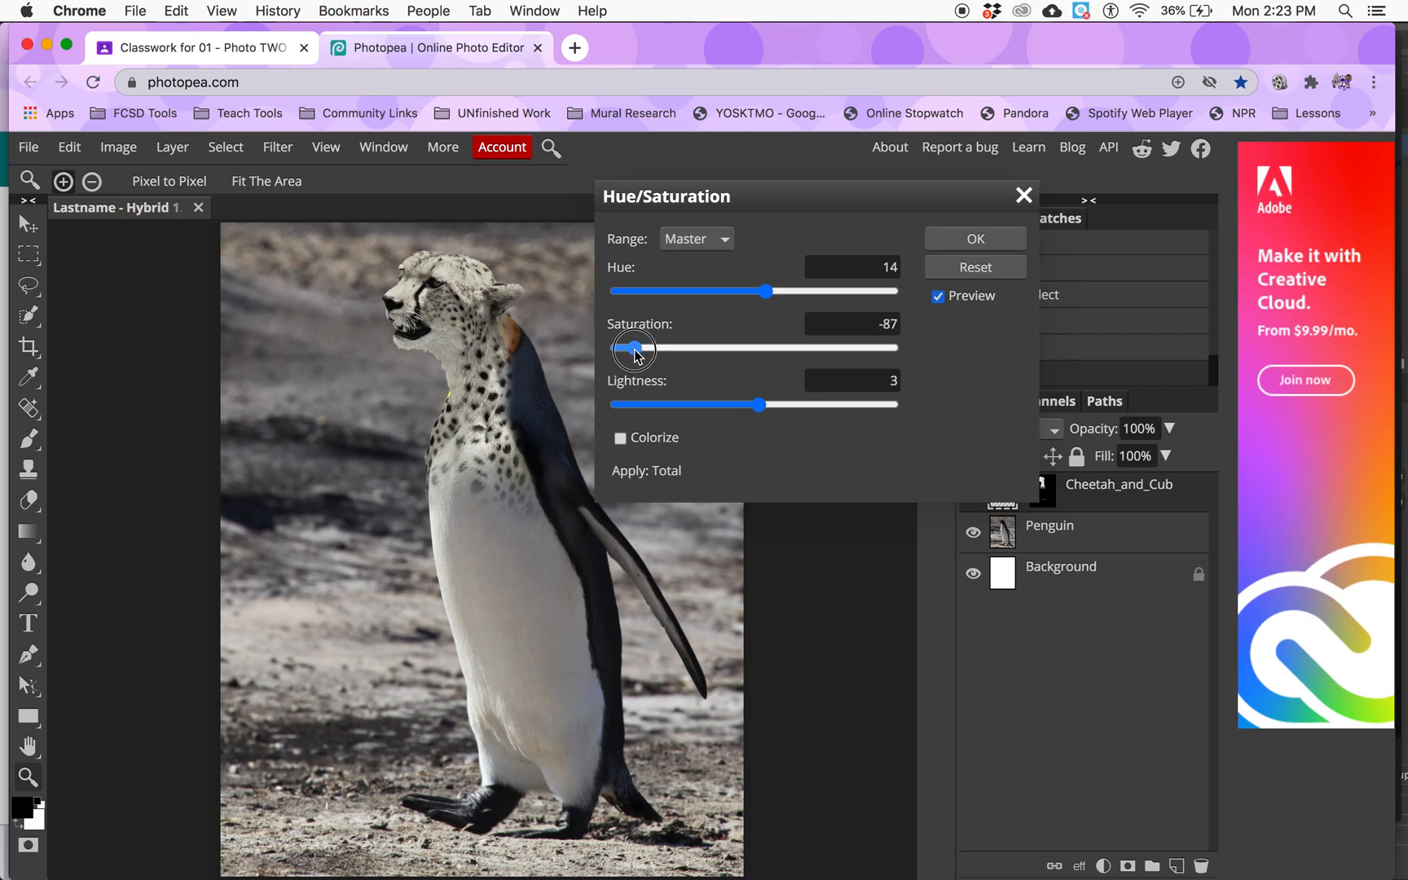
click(952, 236)
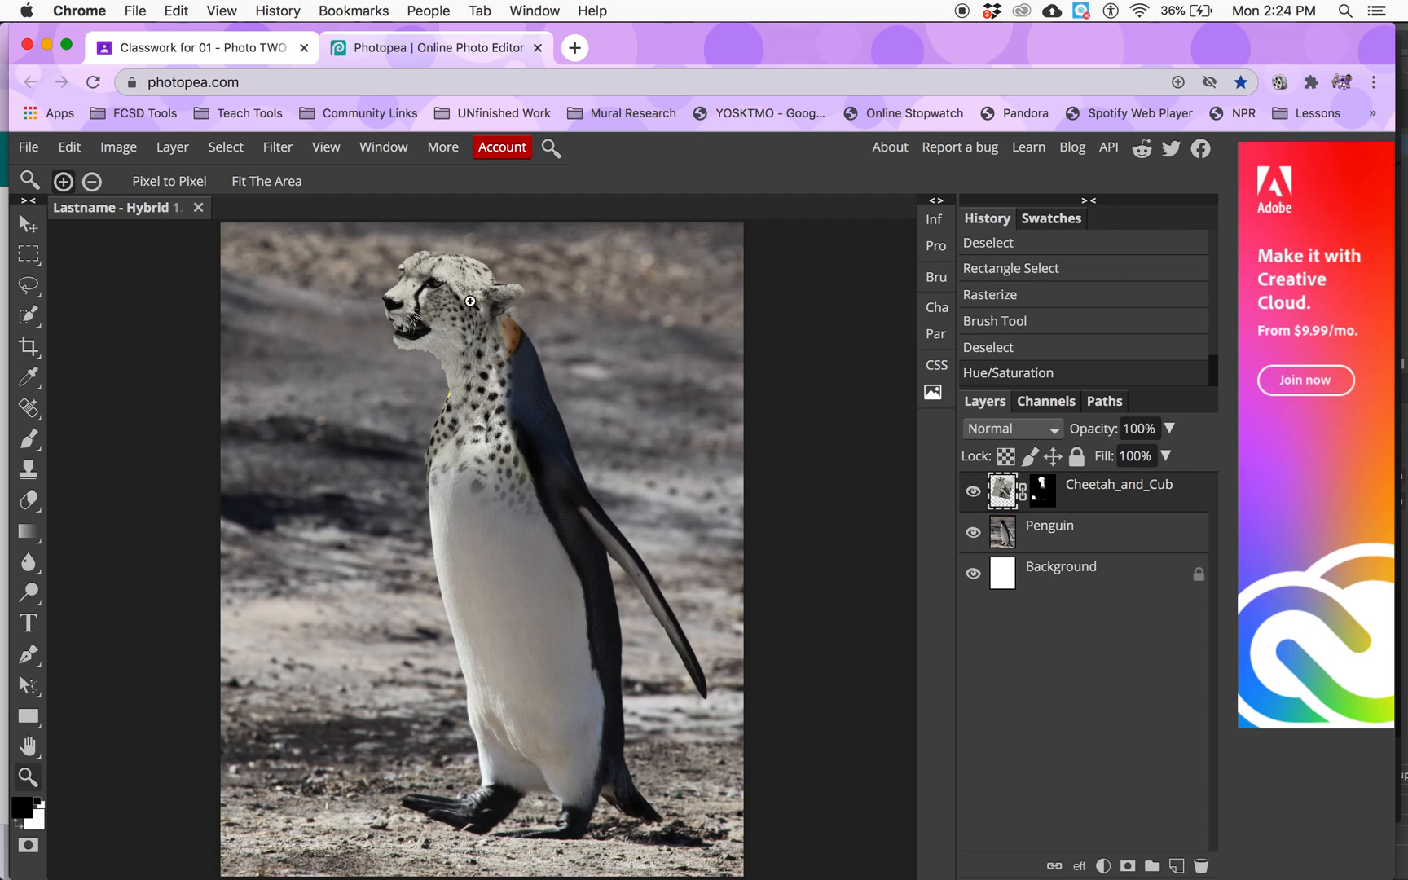
Add a new empty layer above Cheetah_and_Cub and choose the Clone tool for retouching the orange neck patch
click(504, 330)
click(503, 327)
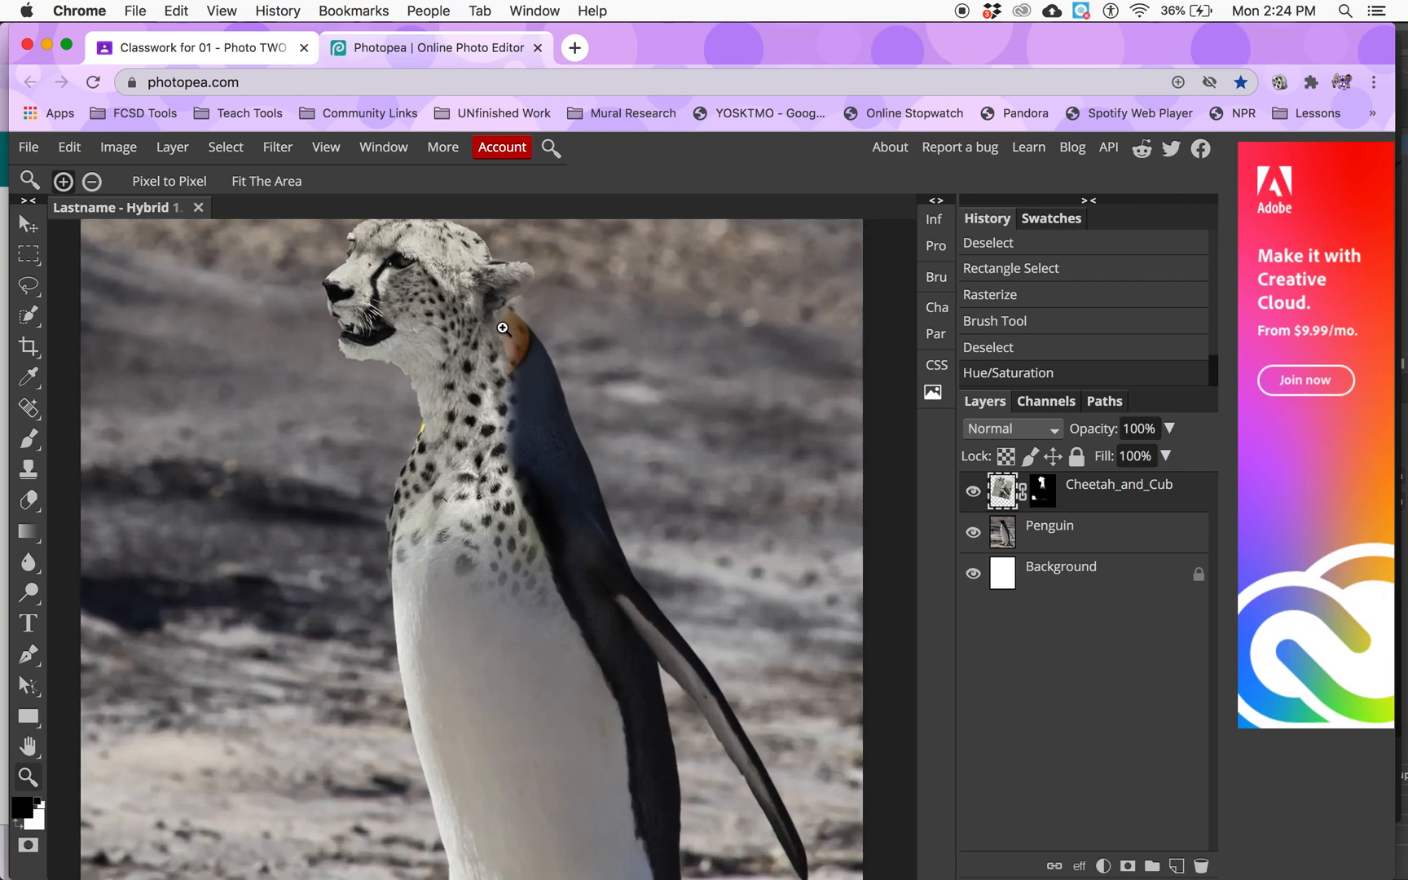
click(503, 329)
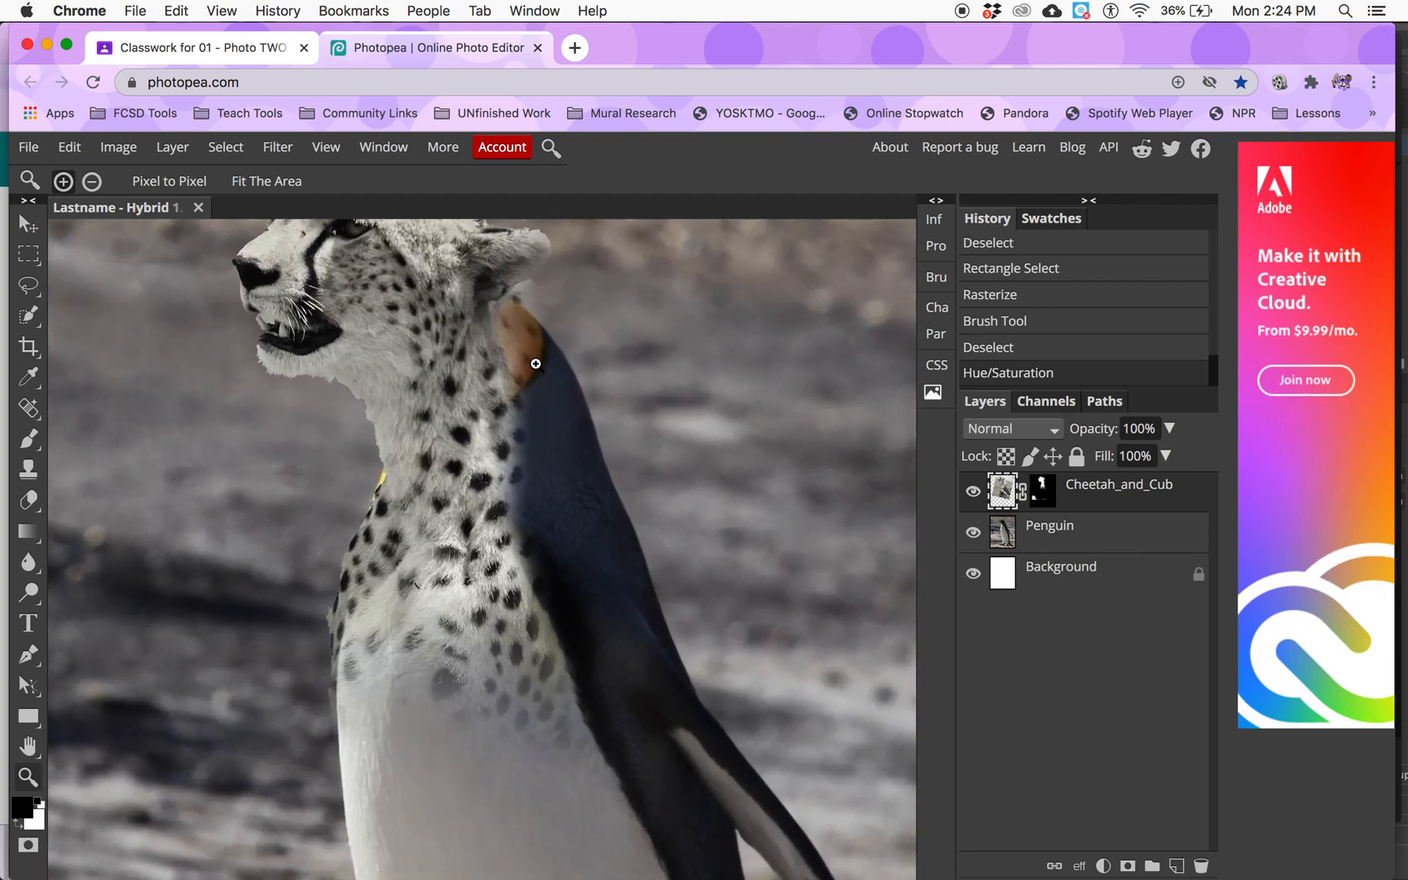
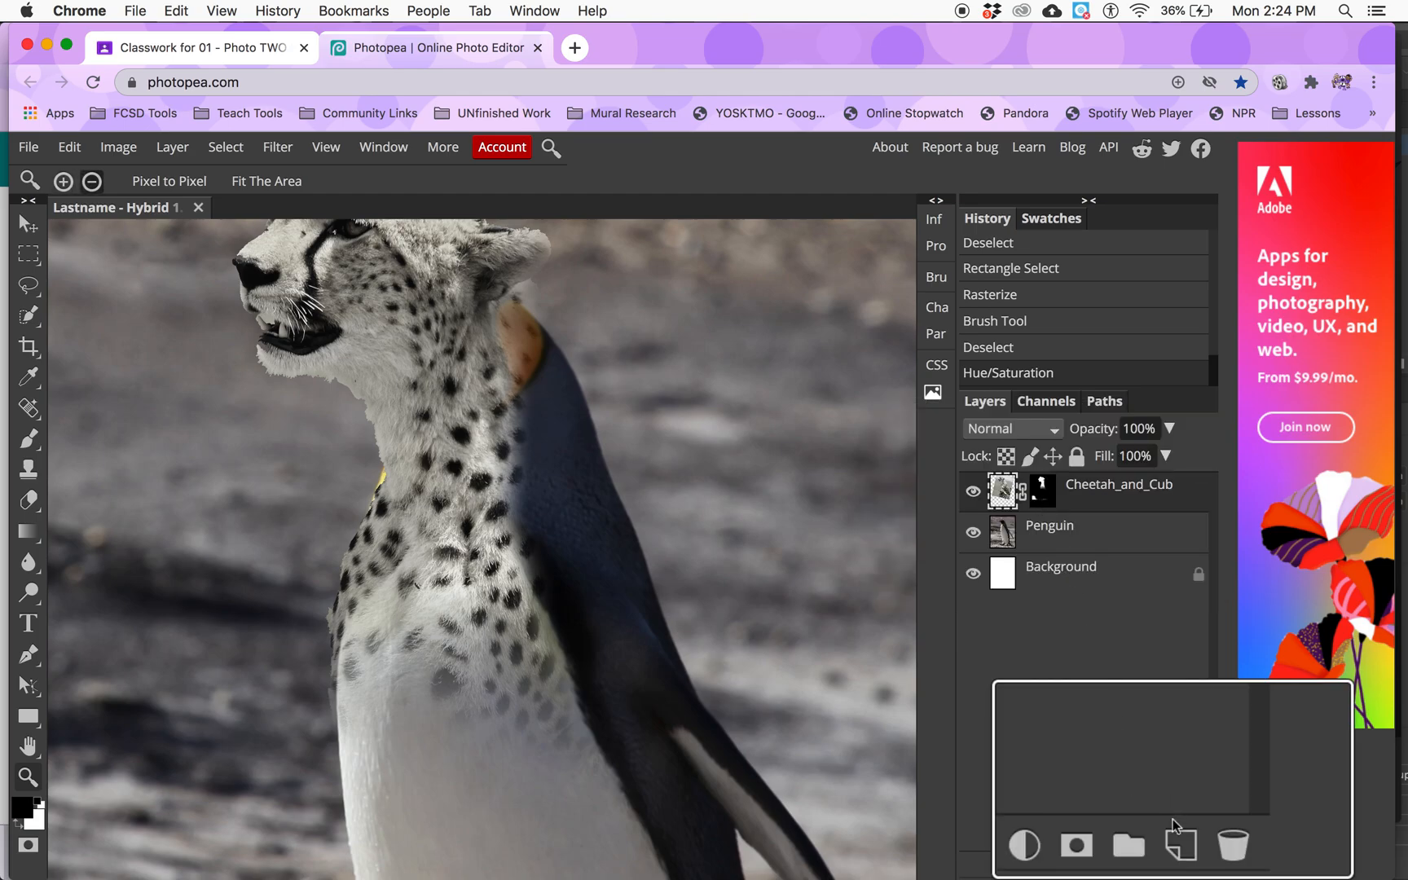
click(1178, 867)
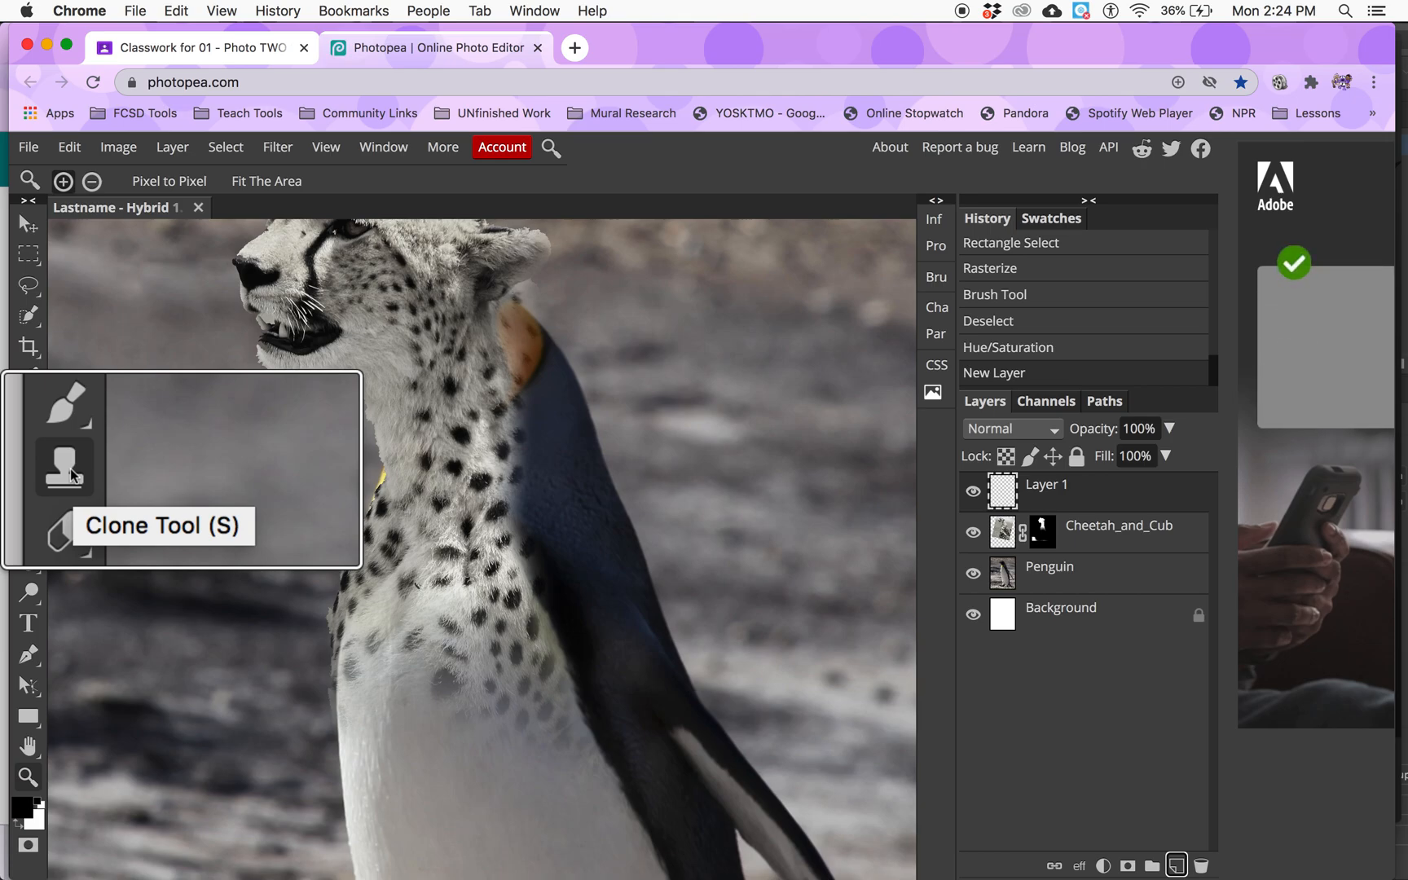
click(26, 472)
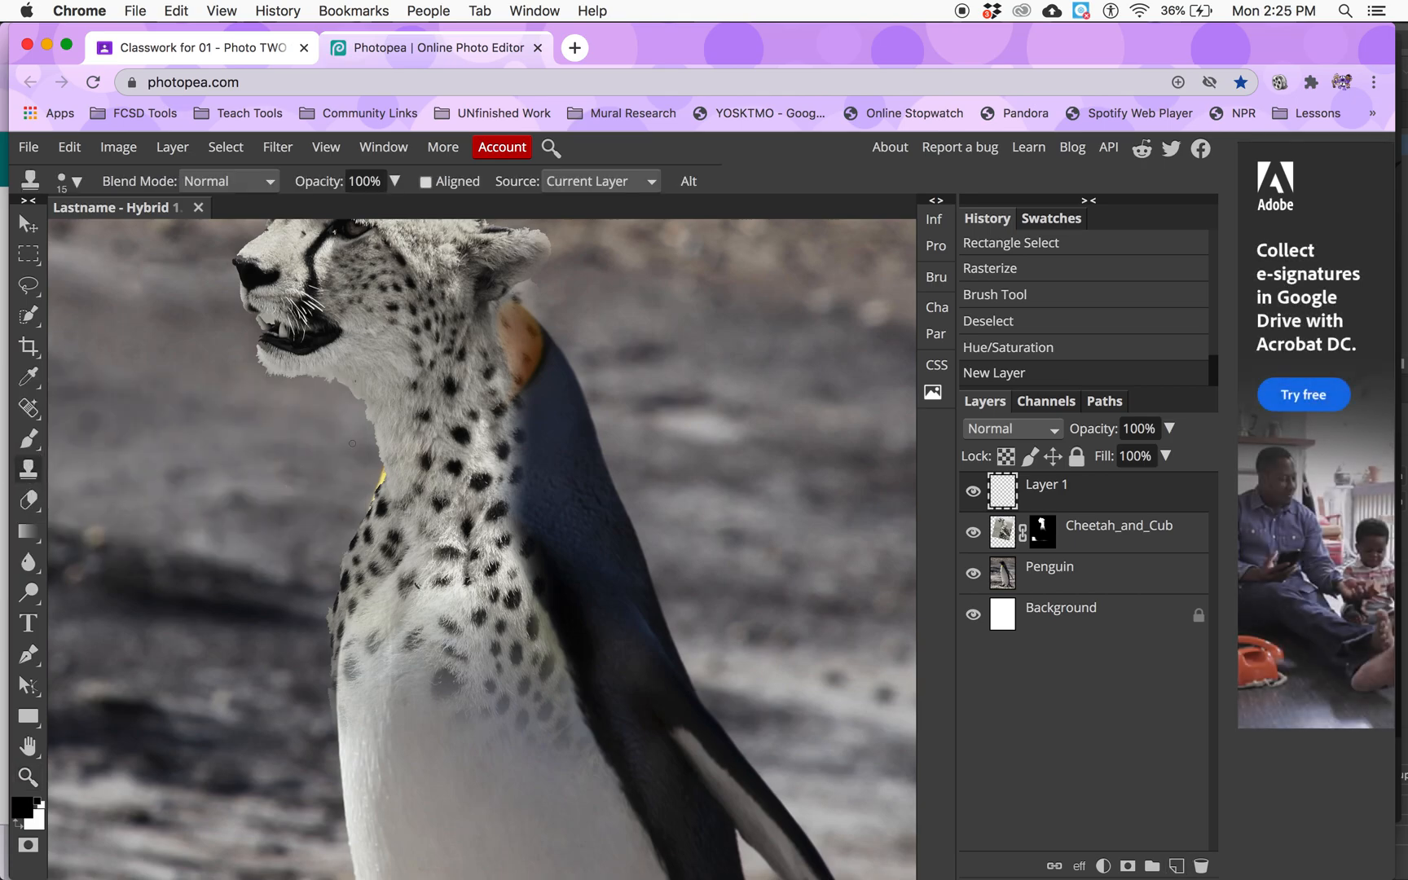
Try to sample the cheetah's neck fur with the Clone tool on the empty layer, using Current Layer as the source
click(398, 400)
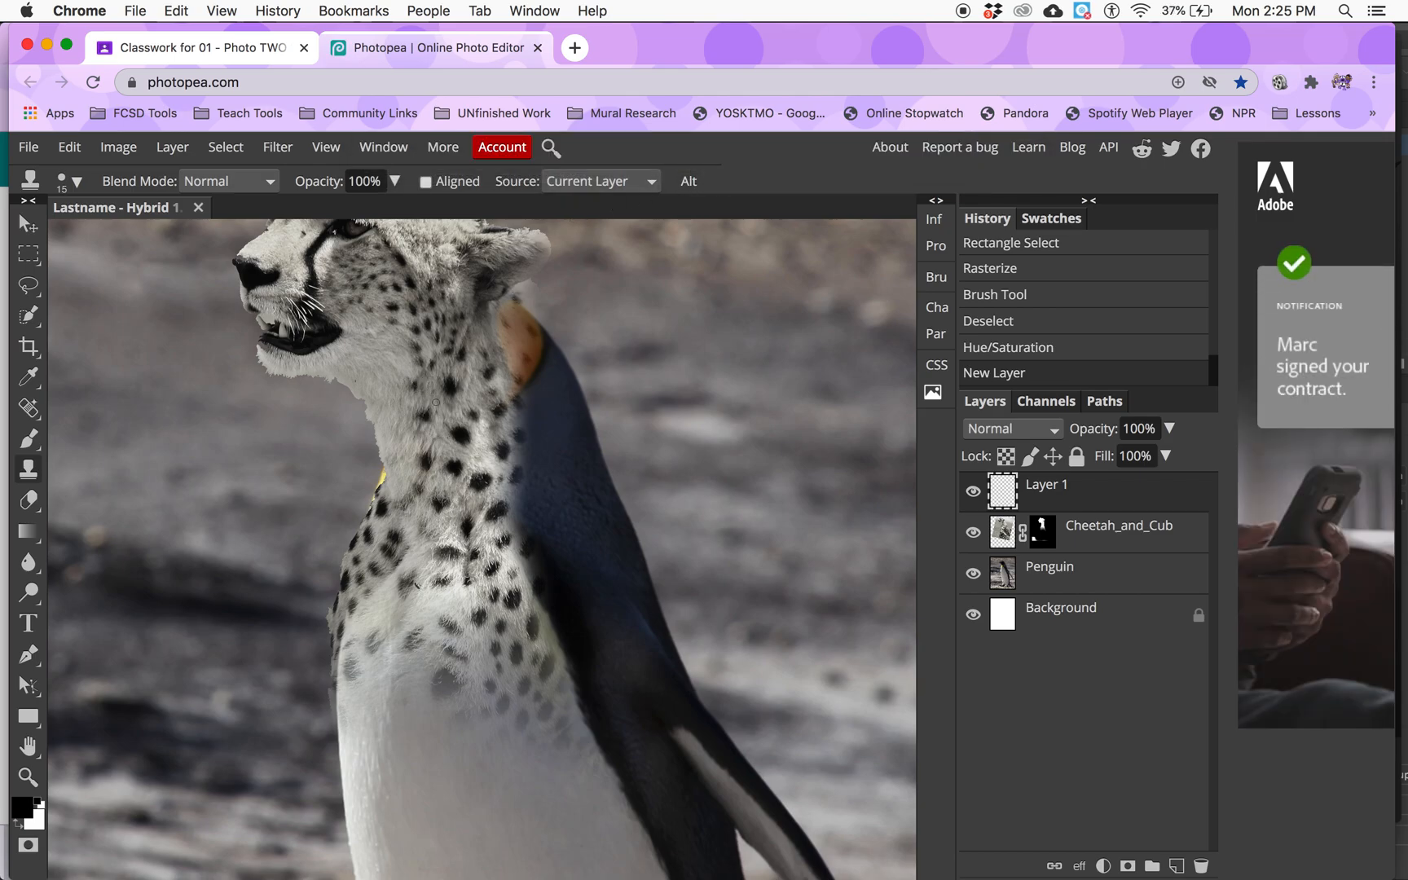
click(436, 402)
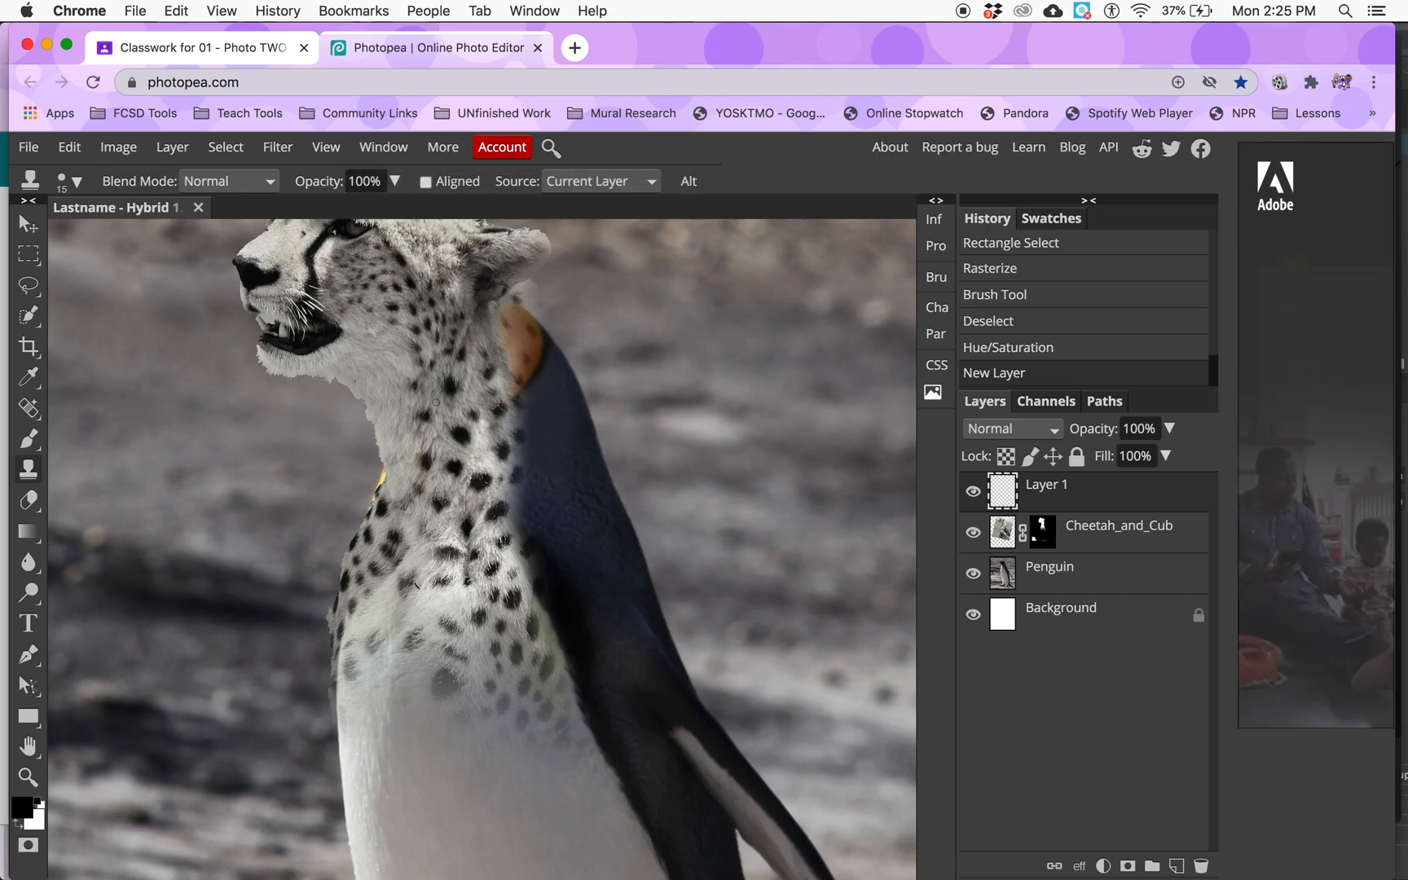
click(436, 402)
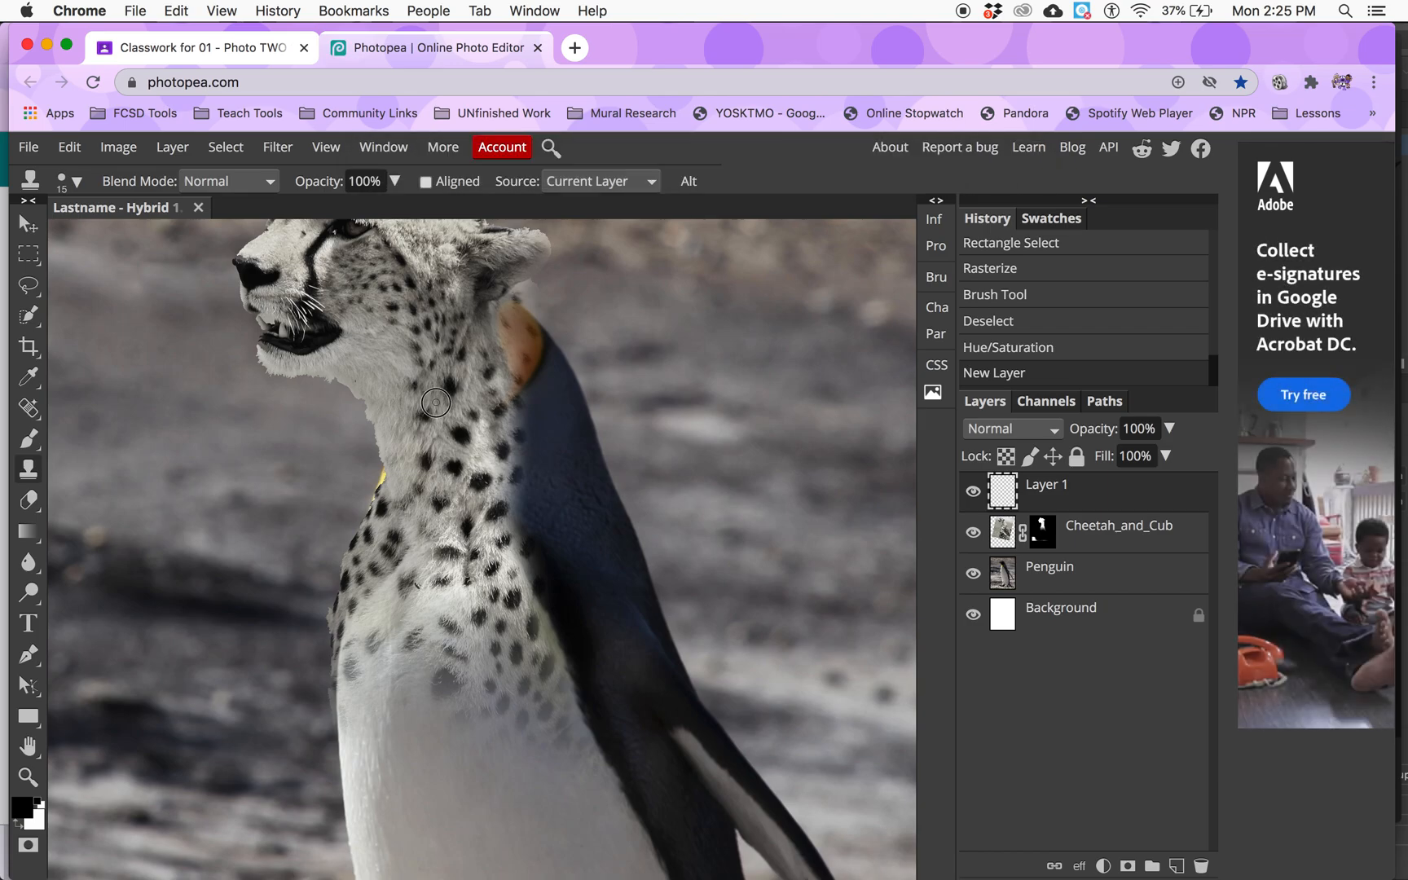
click(436, 403)
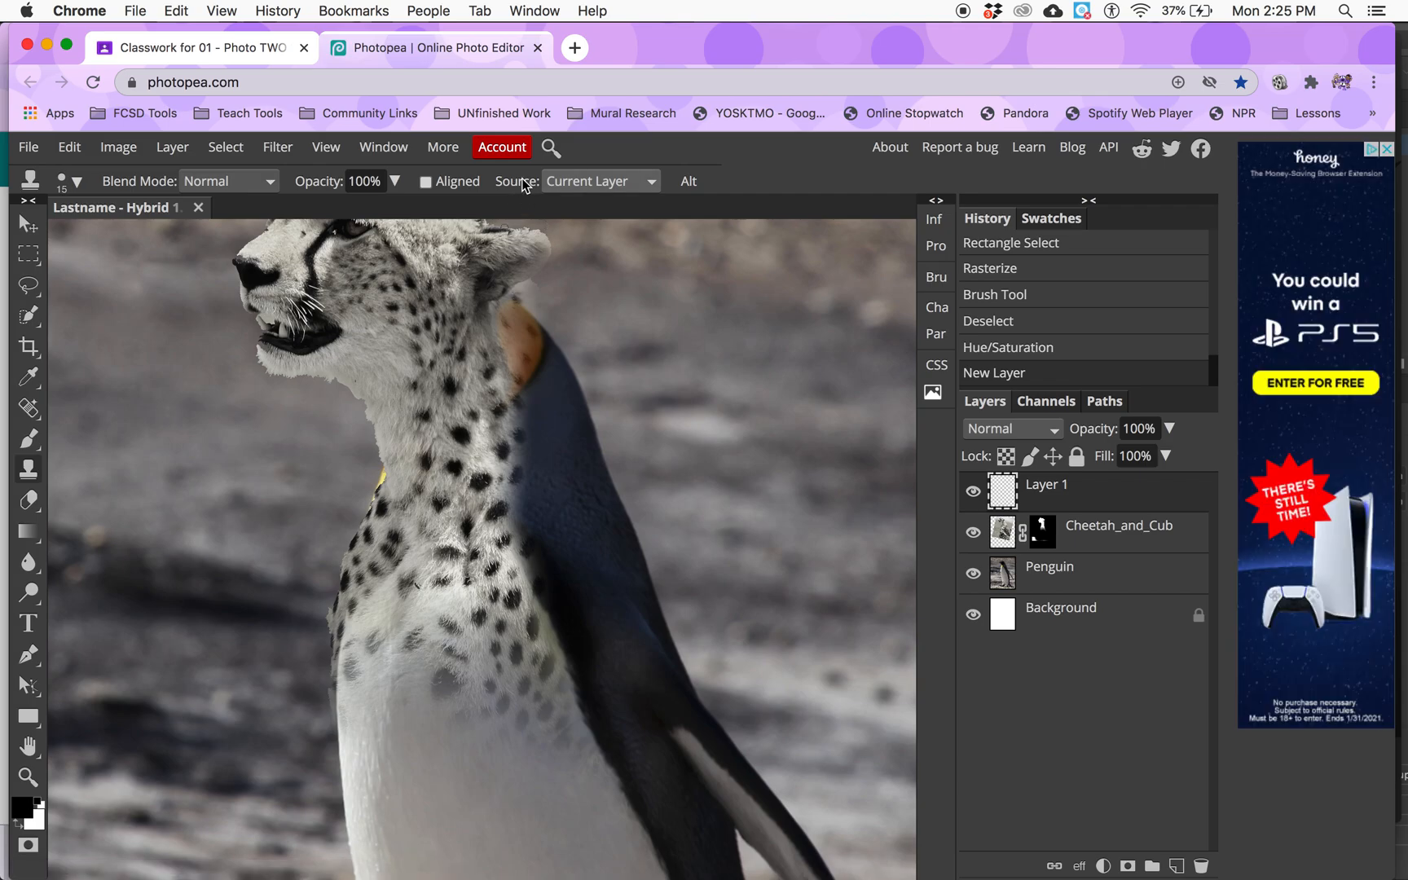
Set the Clone tool's source to Current & Below and sample the dark feathers on the penguin's back
key(alt+super+8)
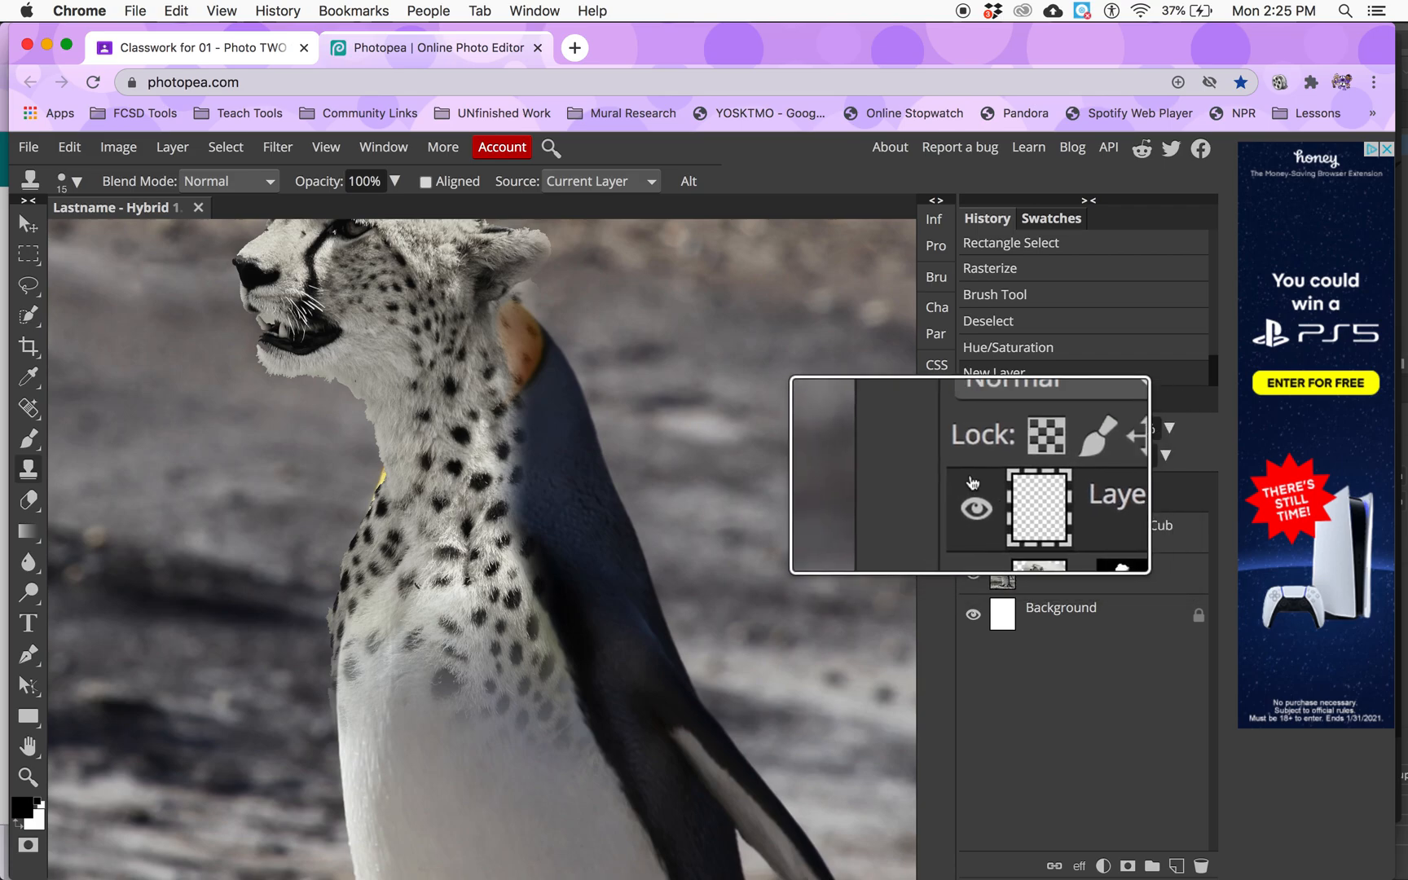
click(639, 185)
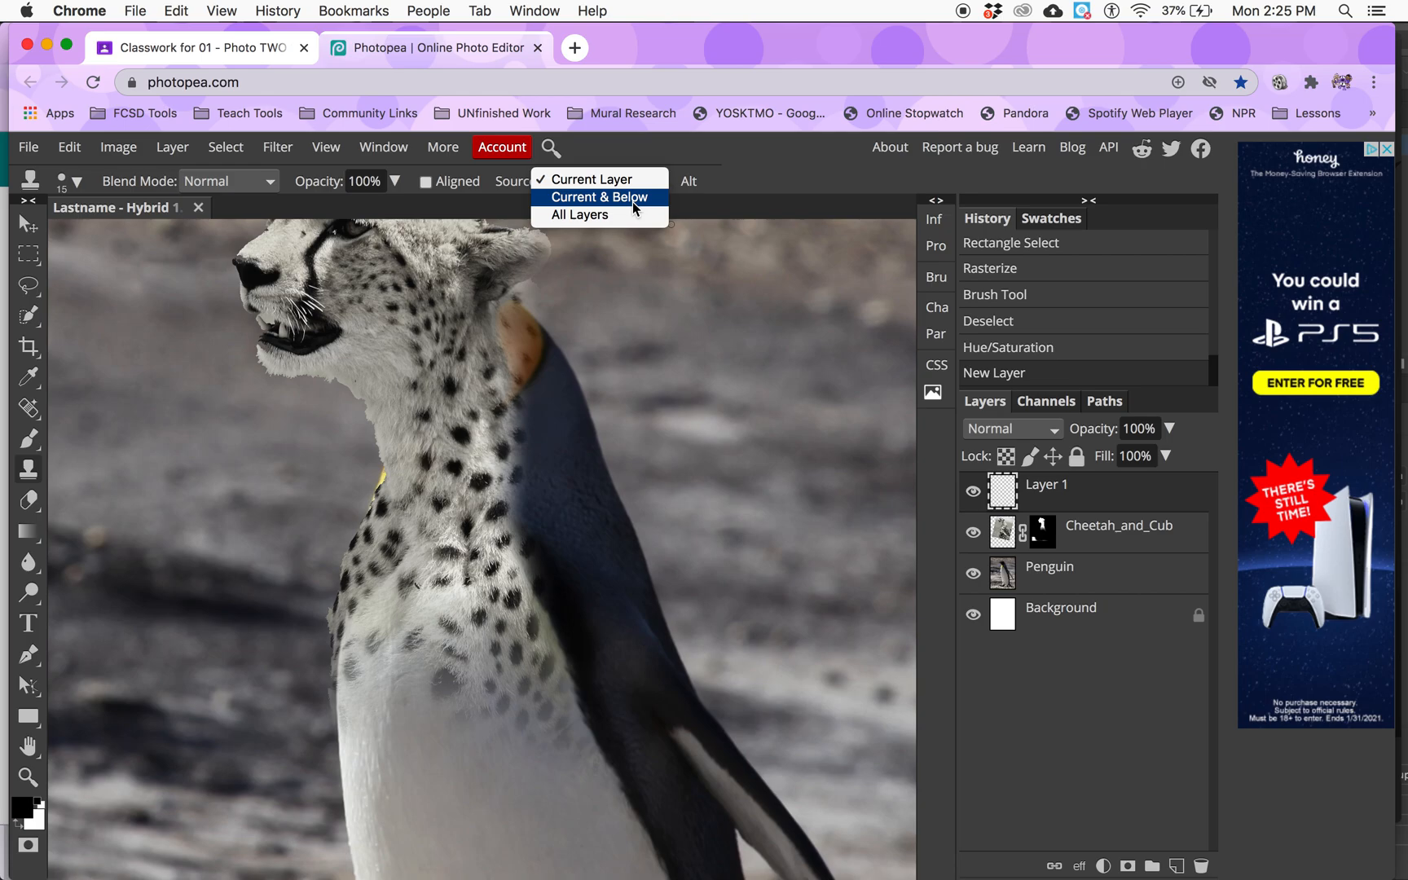
click(633, 201)
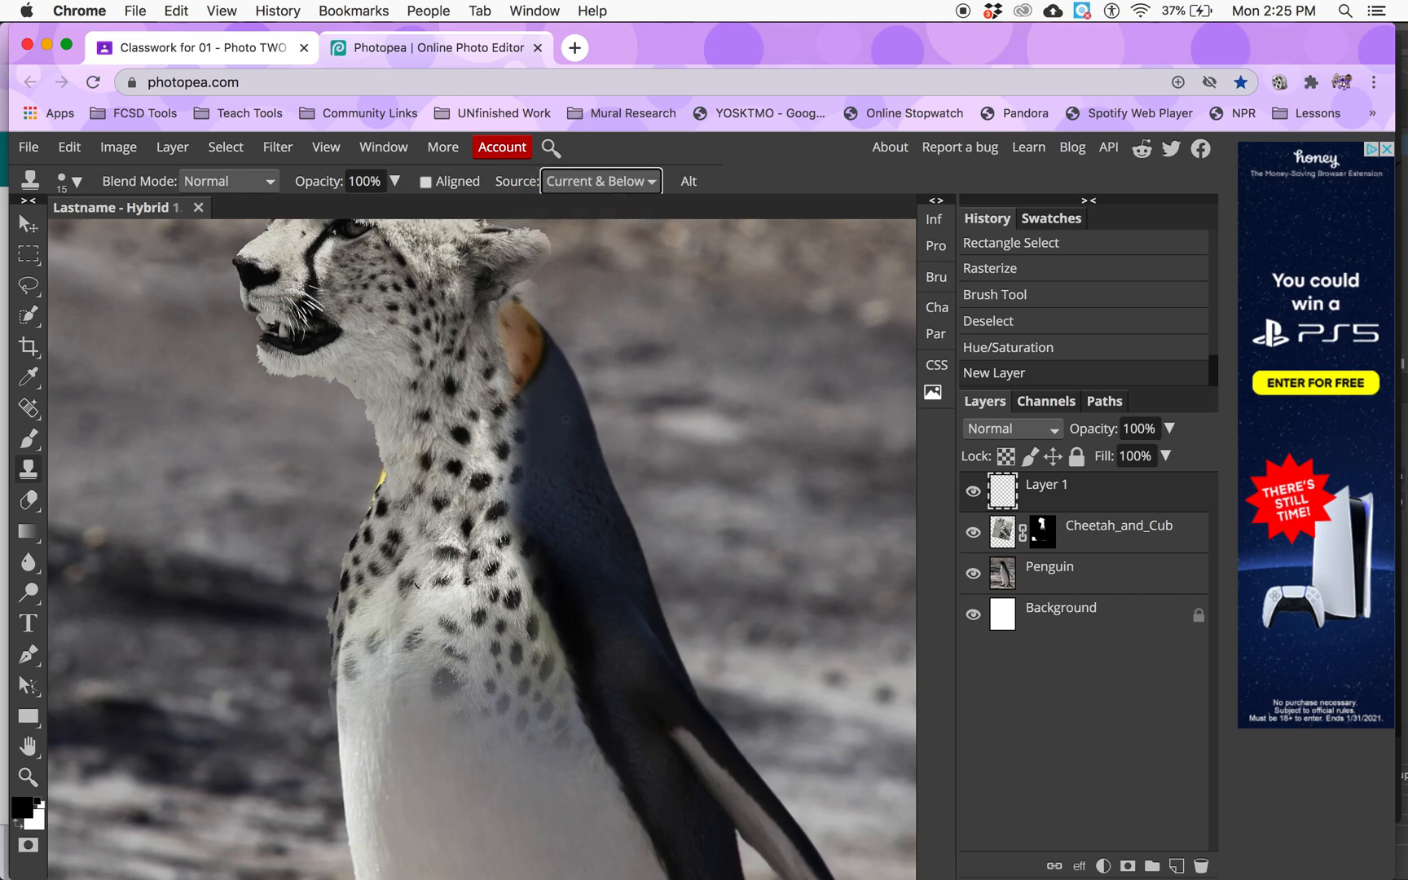
click(566, 419)
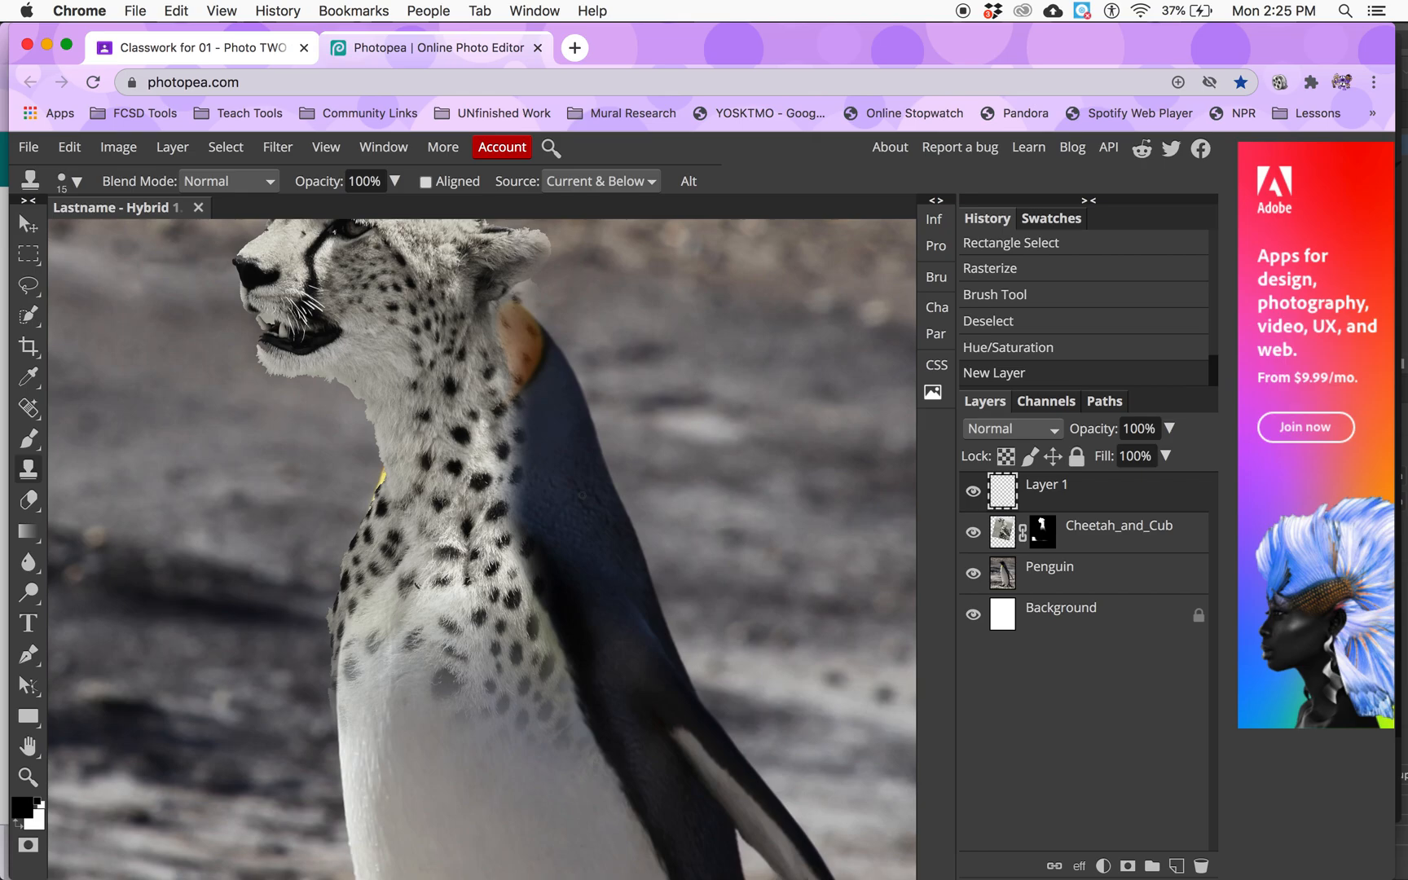
click(581, 494)
Clone the sampled dark feathers over the orange patch behind the cheetah's neck with a 53 px brush
key(ctrl+alt)
click(72, 184)
click(139, 235)
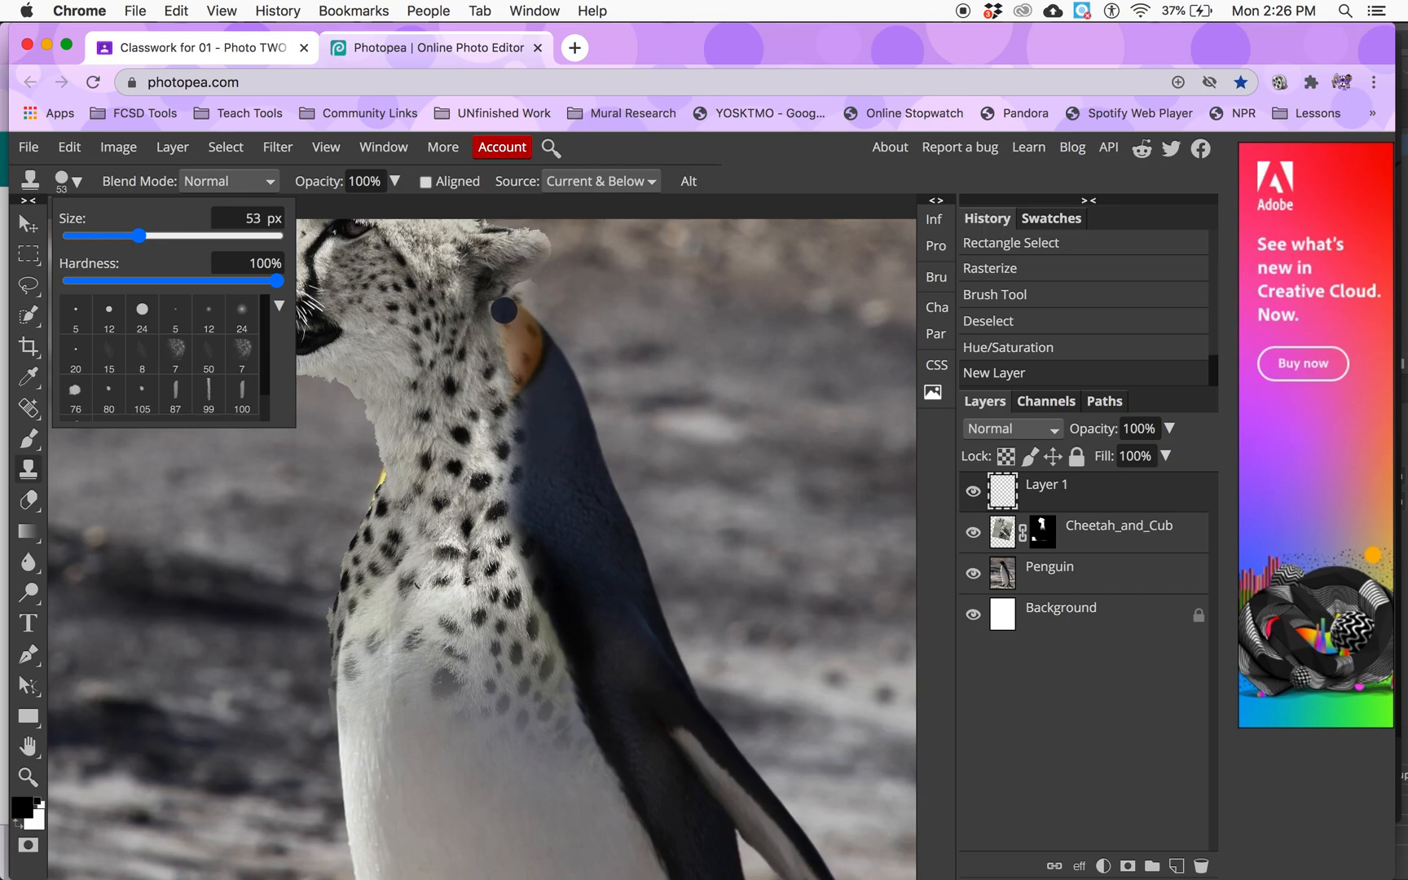
mouse_move(507, 313)
mouse_down()
mouse_move(523, 392)
mouse_move(531, 334)
mouse_move(510, 316)
mouse_move(544, 310)
mouse_move(539, 330)
mouse_up()
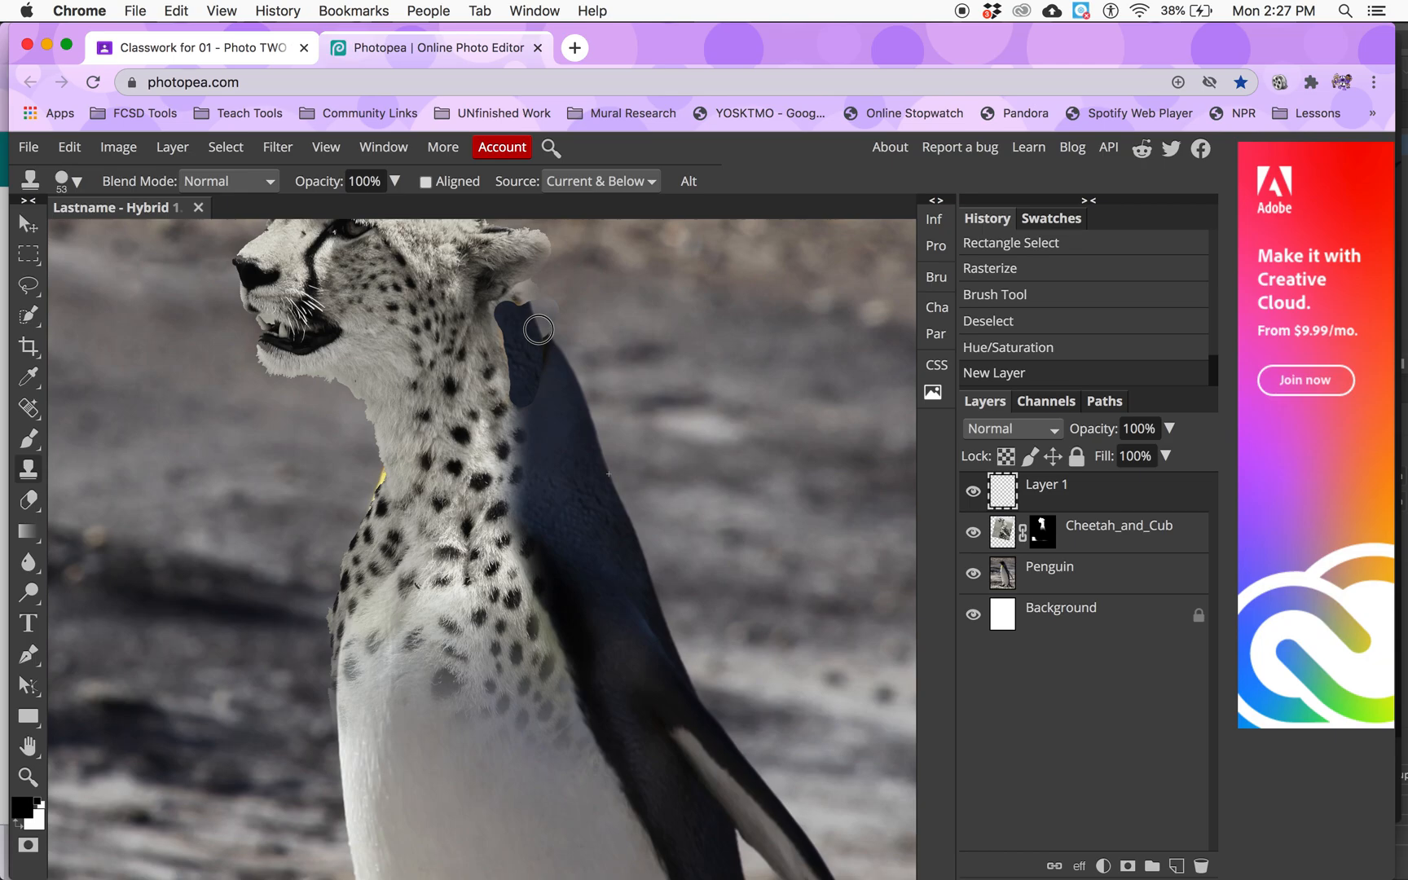
mouse_move(537, 328)
mouse_down()
mouse_move(595, 455)
mouse_move(588, 428)
mouse_up()
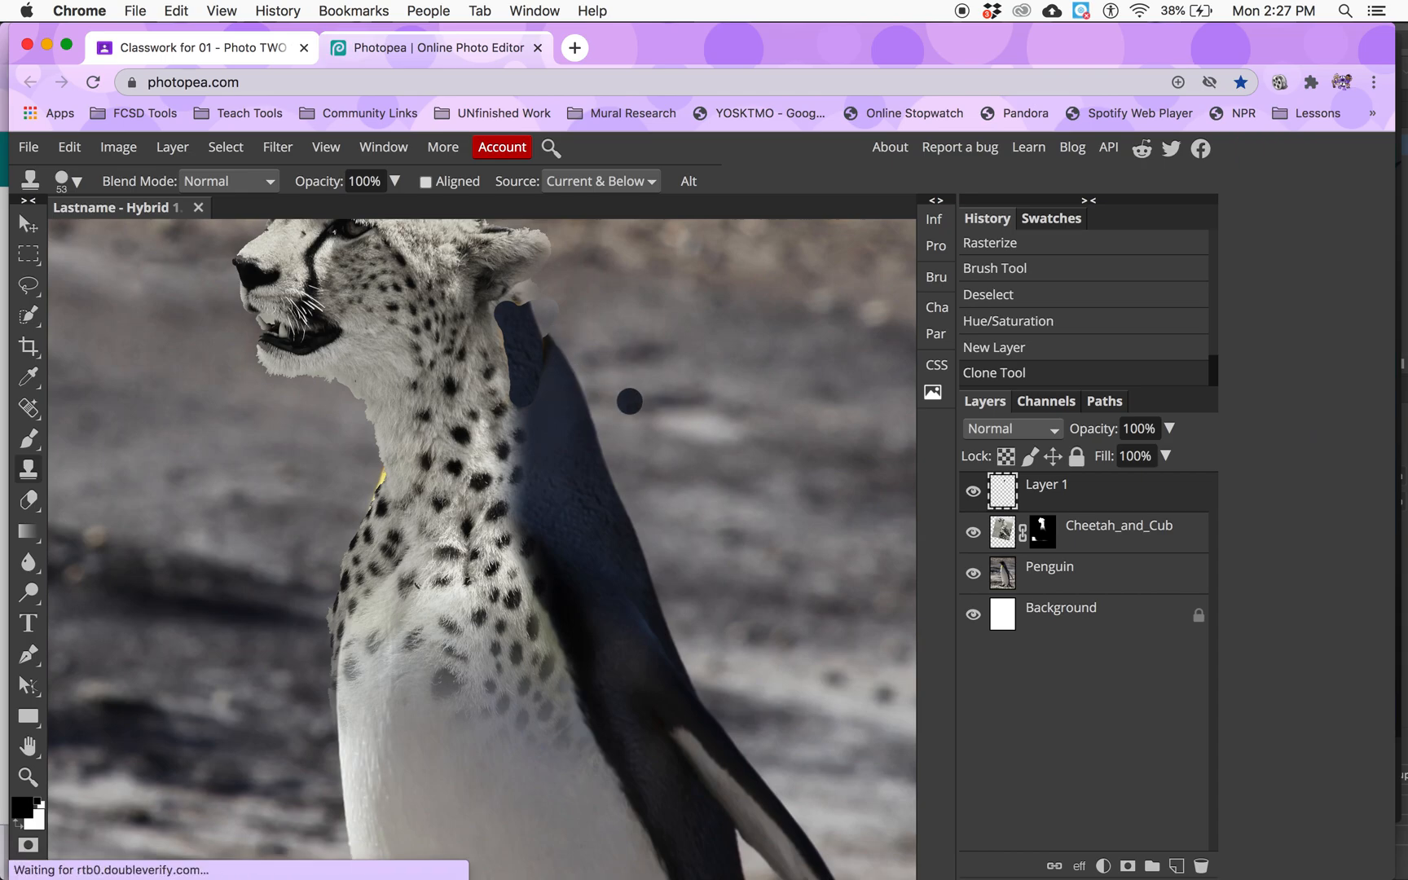
Compare the neck area with and without the cloned Layer 1, leaving the layer visible
click(973, 493)
click(973, 492)
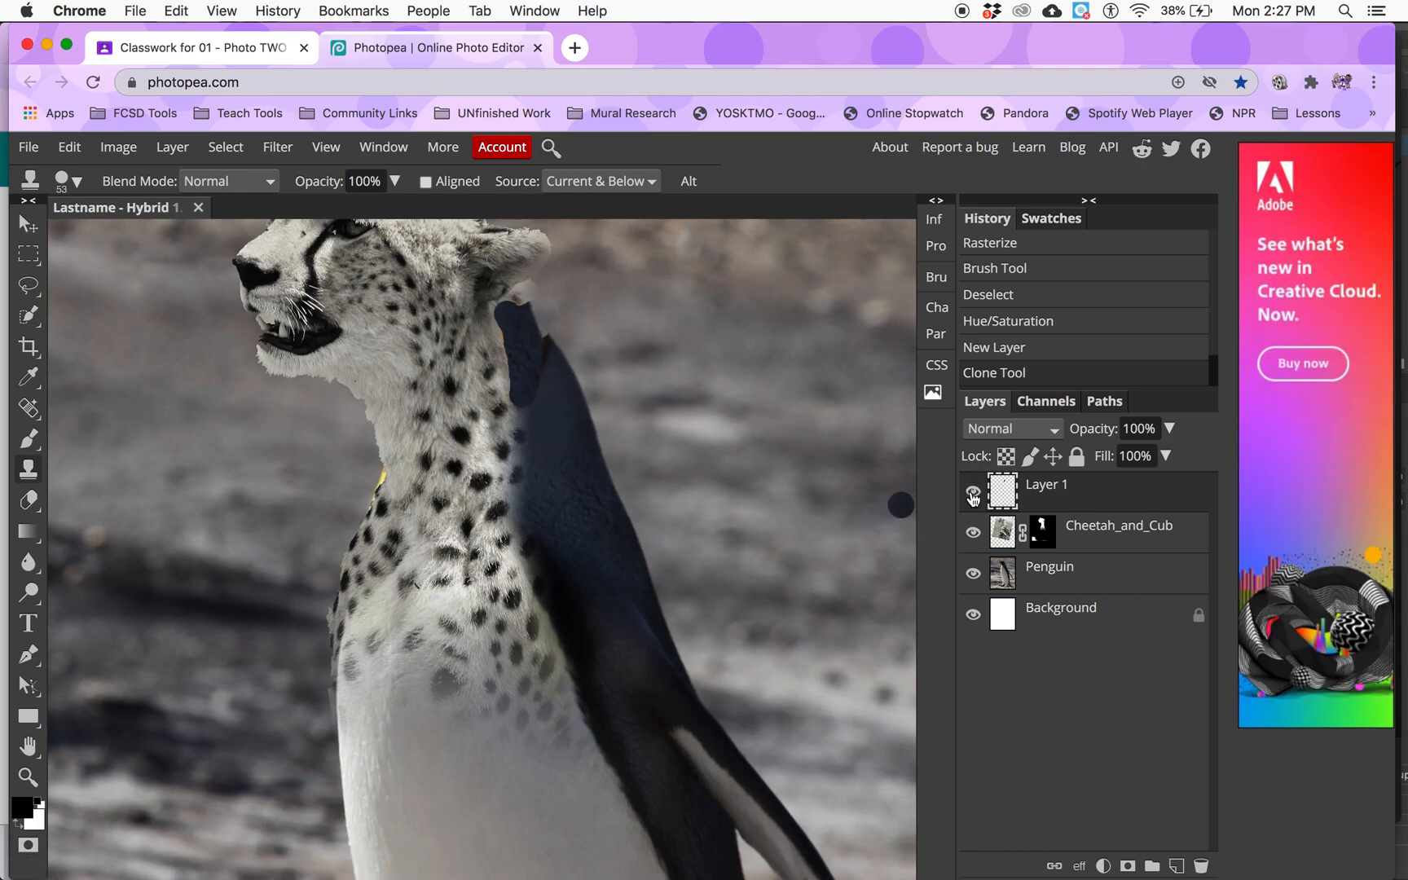
click(973, 493)
click(973, 493)
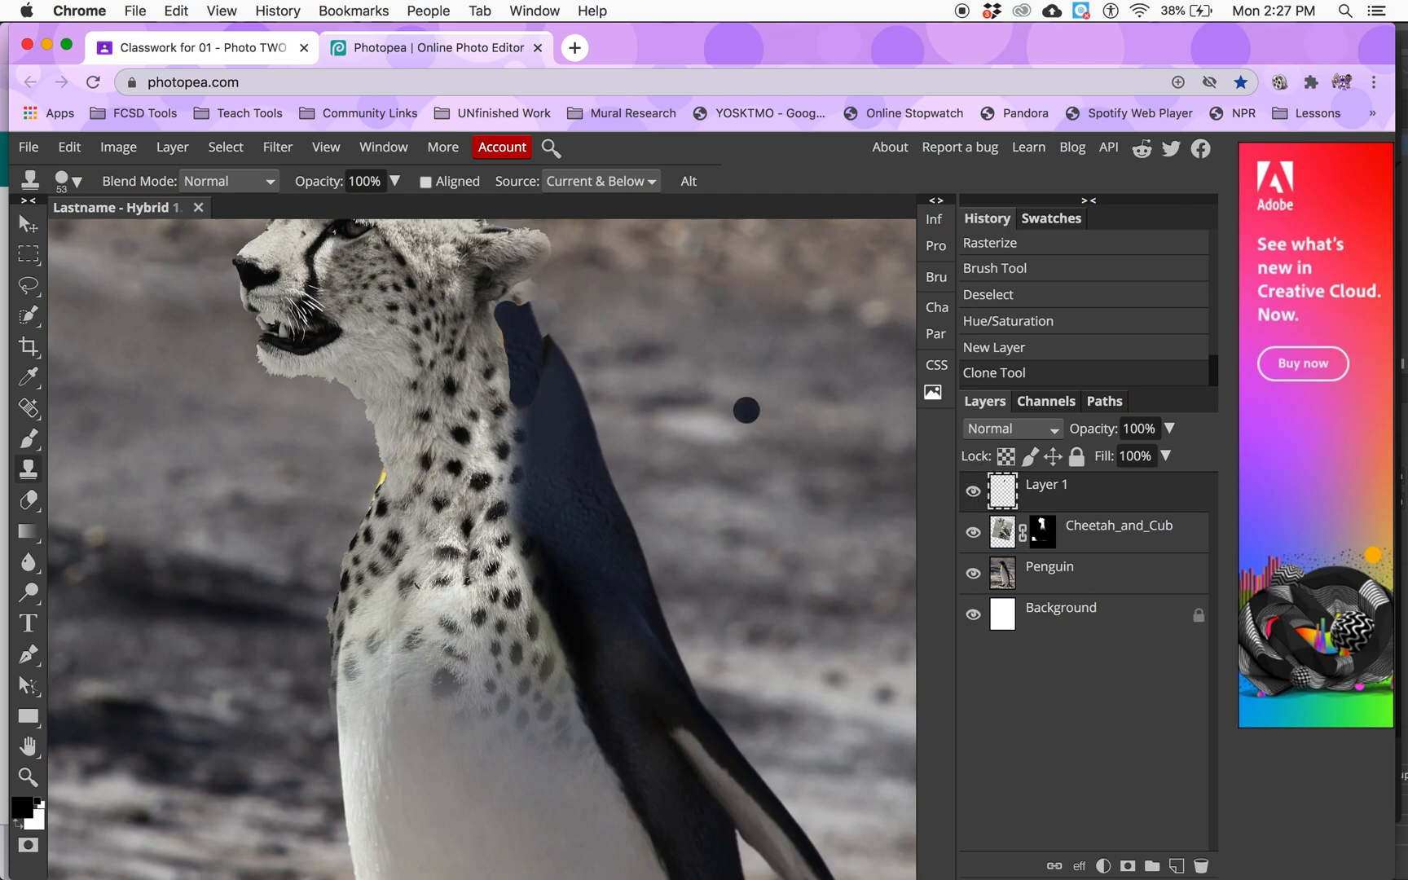
Erase the excess cloned feathers beside the penguin's back, below the cheetah's ear, with a 15 px eraser
click(29, 499)
click(557, 316)
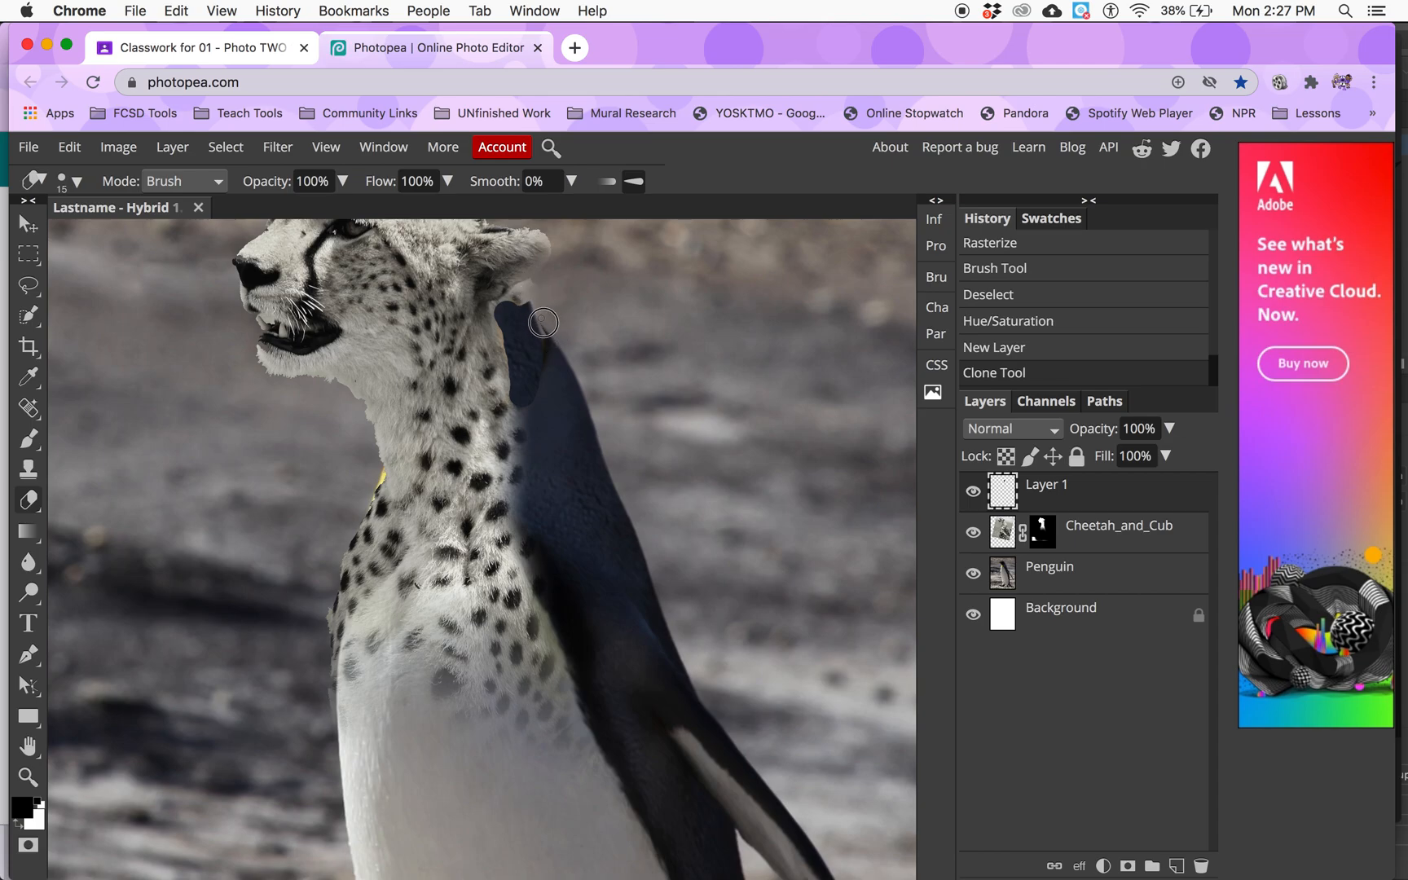
drag(538, 320, 534, 290)
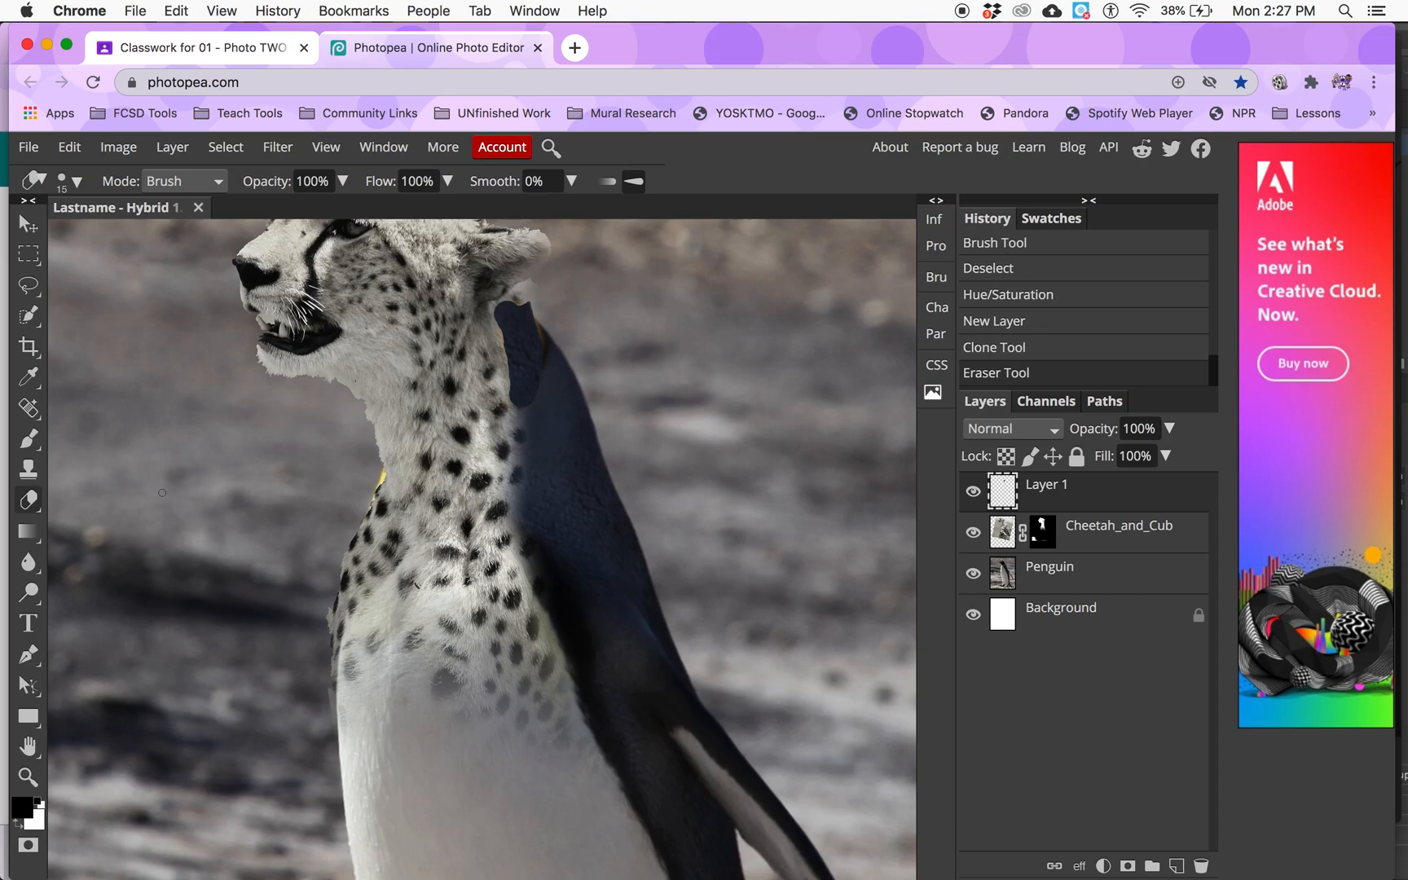
Resample the penguin's dark feathers with the 53 px Clone tool and clone them over the seam behind the cheetah's neck
click(28, 469)
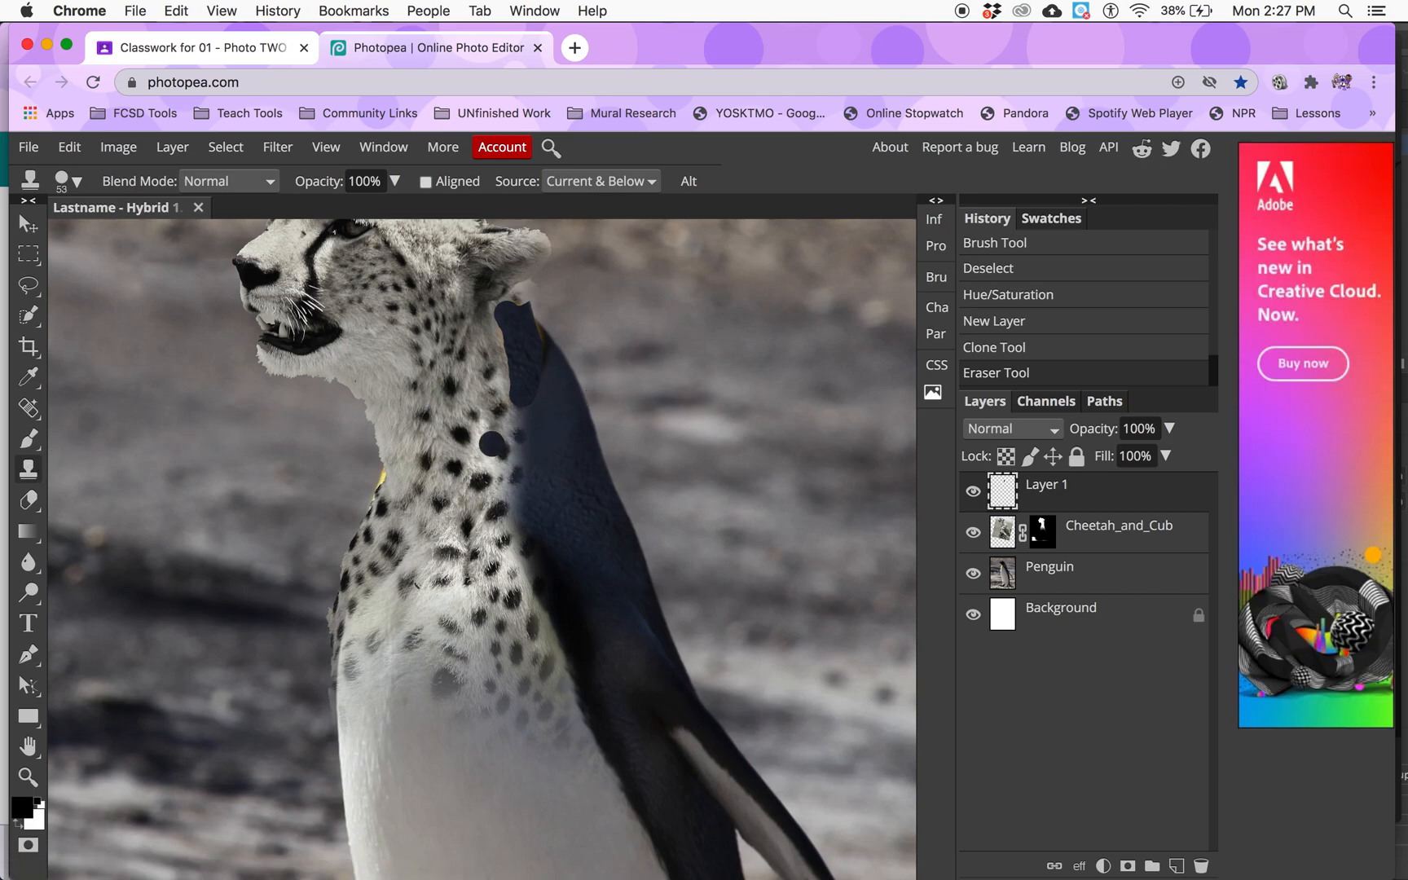
alt+click(562, 426)
mouse_move(540, 397)
mouse_down()
mouse_move(525, 370)
mouse_move(532, 402)
mouse_move(532, 385)
mouse_up()
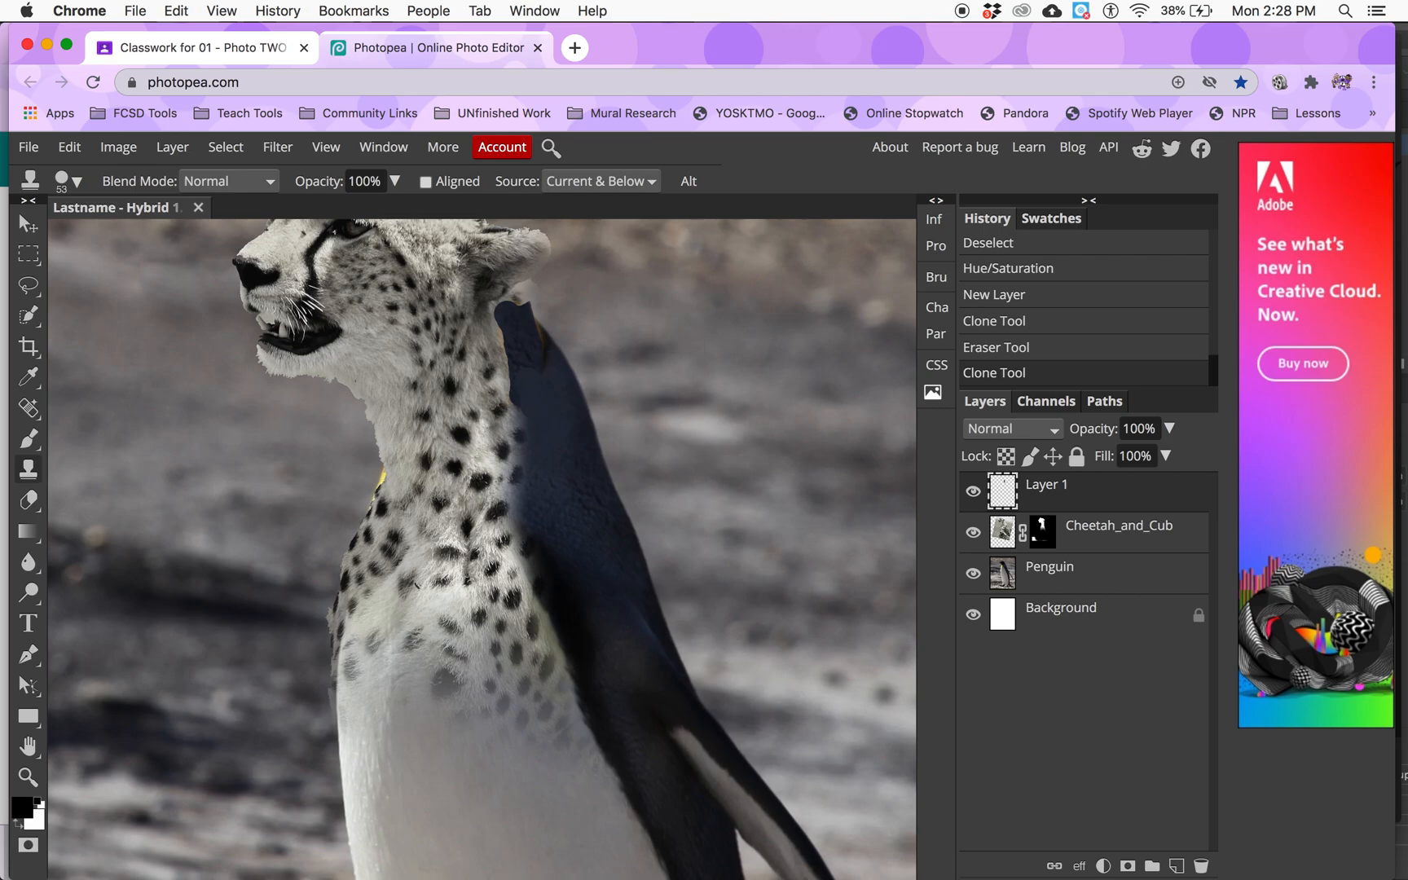
Soften the Clone brush to 21% hardness and clone dark feathers down the boundary between the cheetah's neck and the penguin's back
click(67, 181)
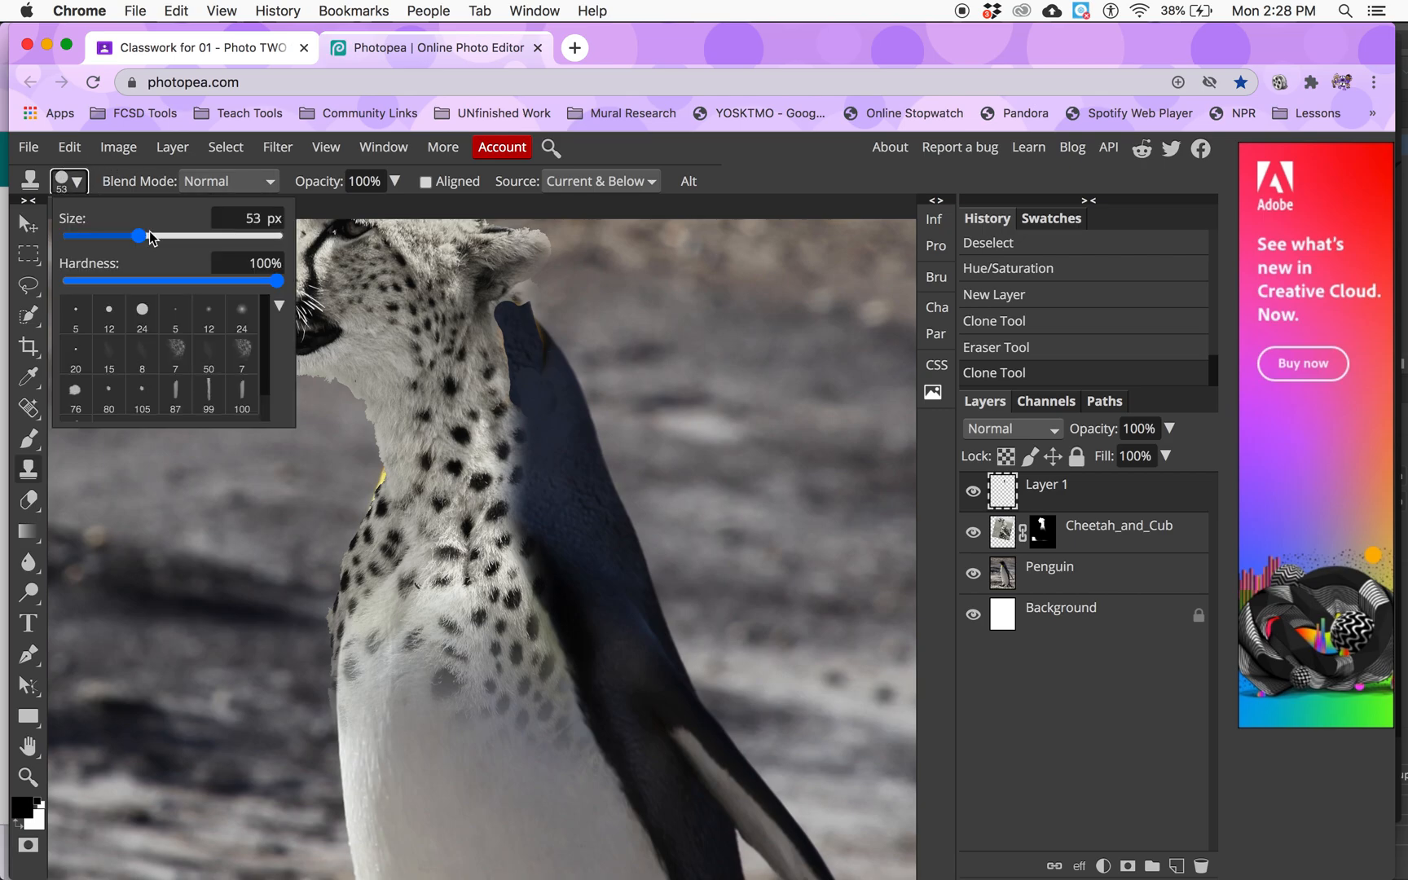
click(172, 280)
drag(172, 281, 112, 280)
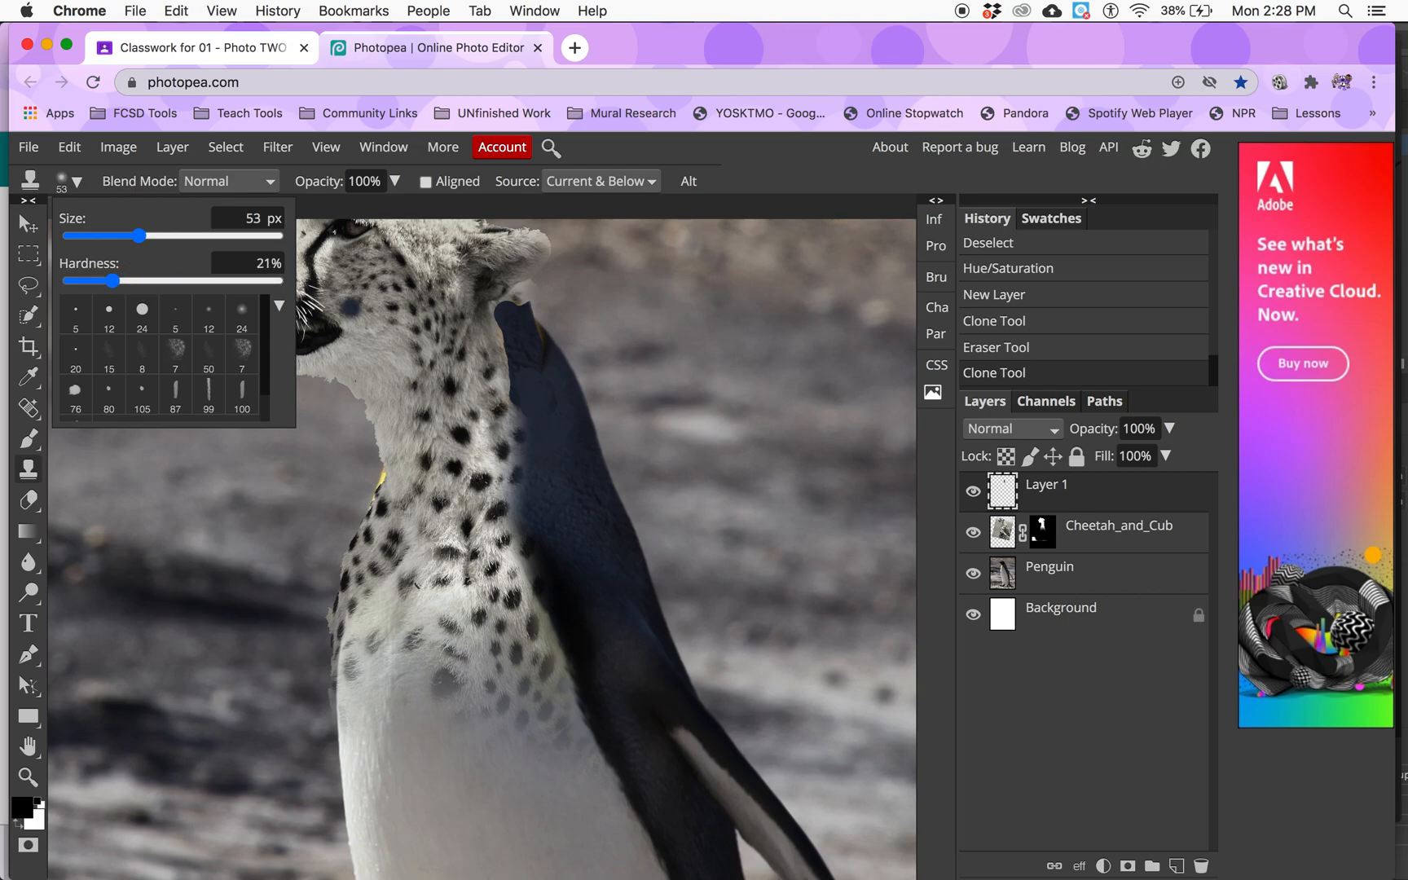
click(561, 440)
mouse_move(536, 424)
mouse_down()
mouse_move(520, 383)
mouse_move(529, 471)
mouse_move(530, 430)
mouse_move(531, 472)
mouse_up()
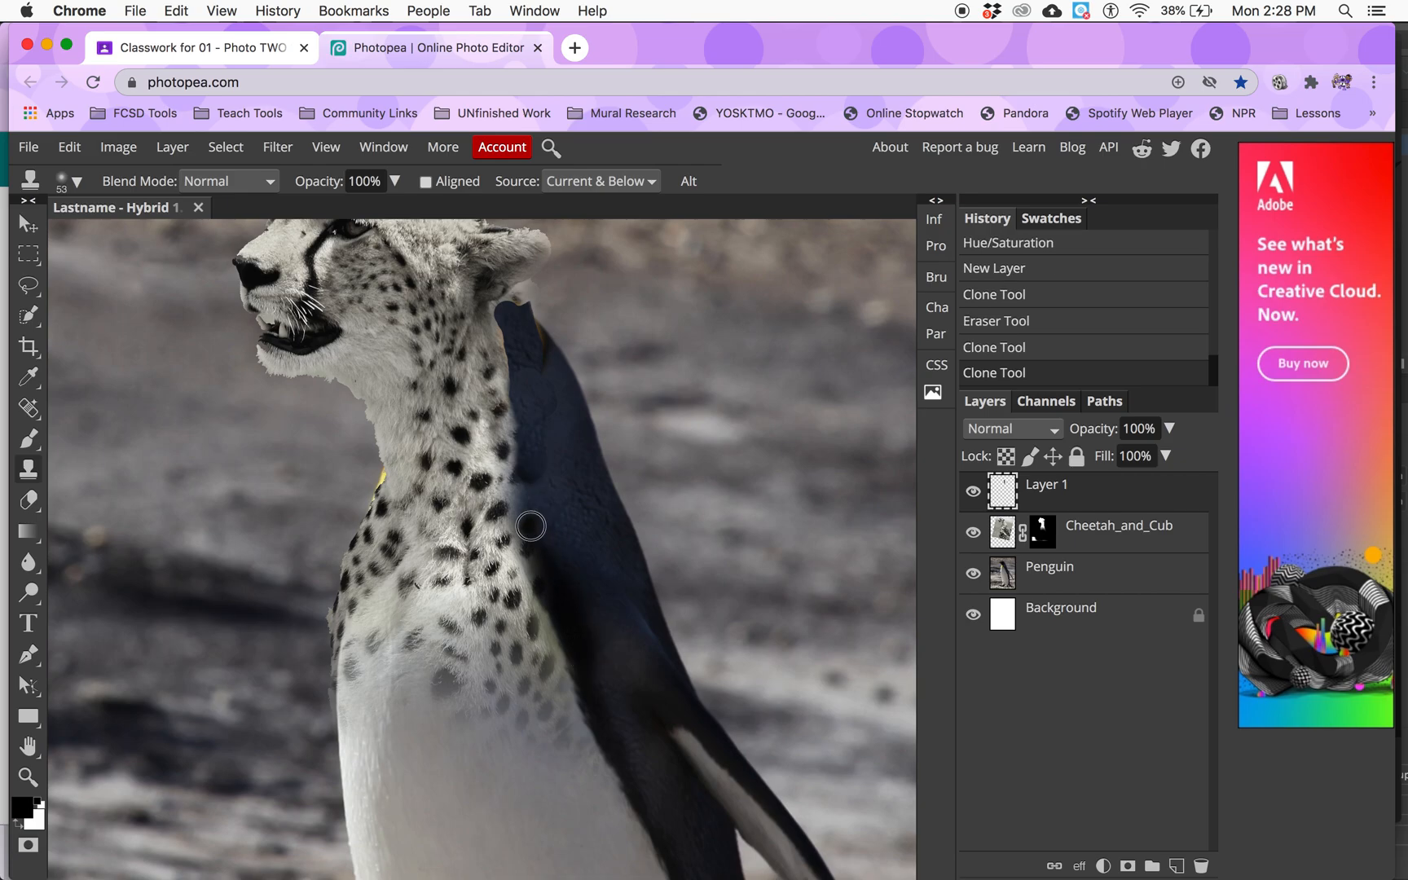
drag(526, 491, 528, 466)
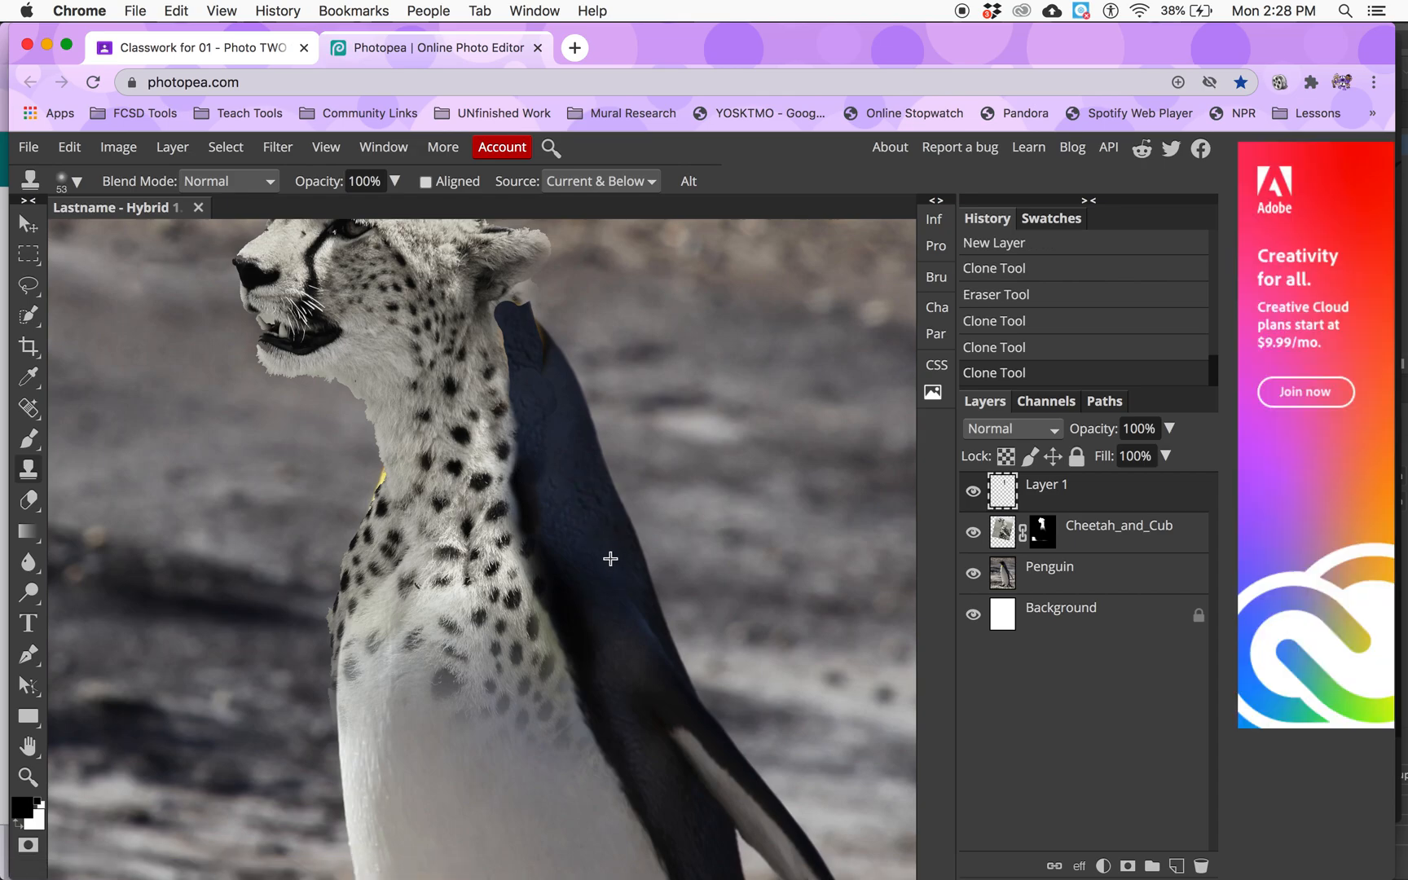
Clone dark feathers over the top of the penguin's back up to the cheetah's ear, resampling from the mid-back, and check the whole figure
click(530, 305)
mouse_move(494, 307)
mouse_down()
mouse_move(511, 301)
mouse_move(531, 332)
mouse_up()
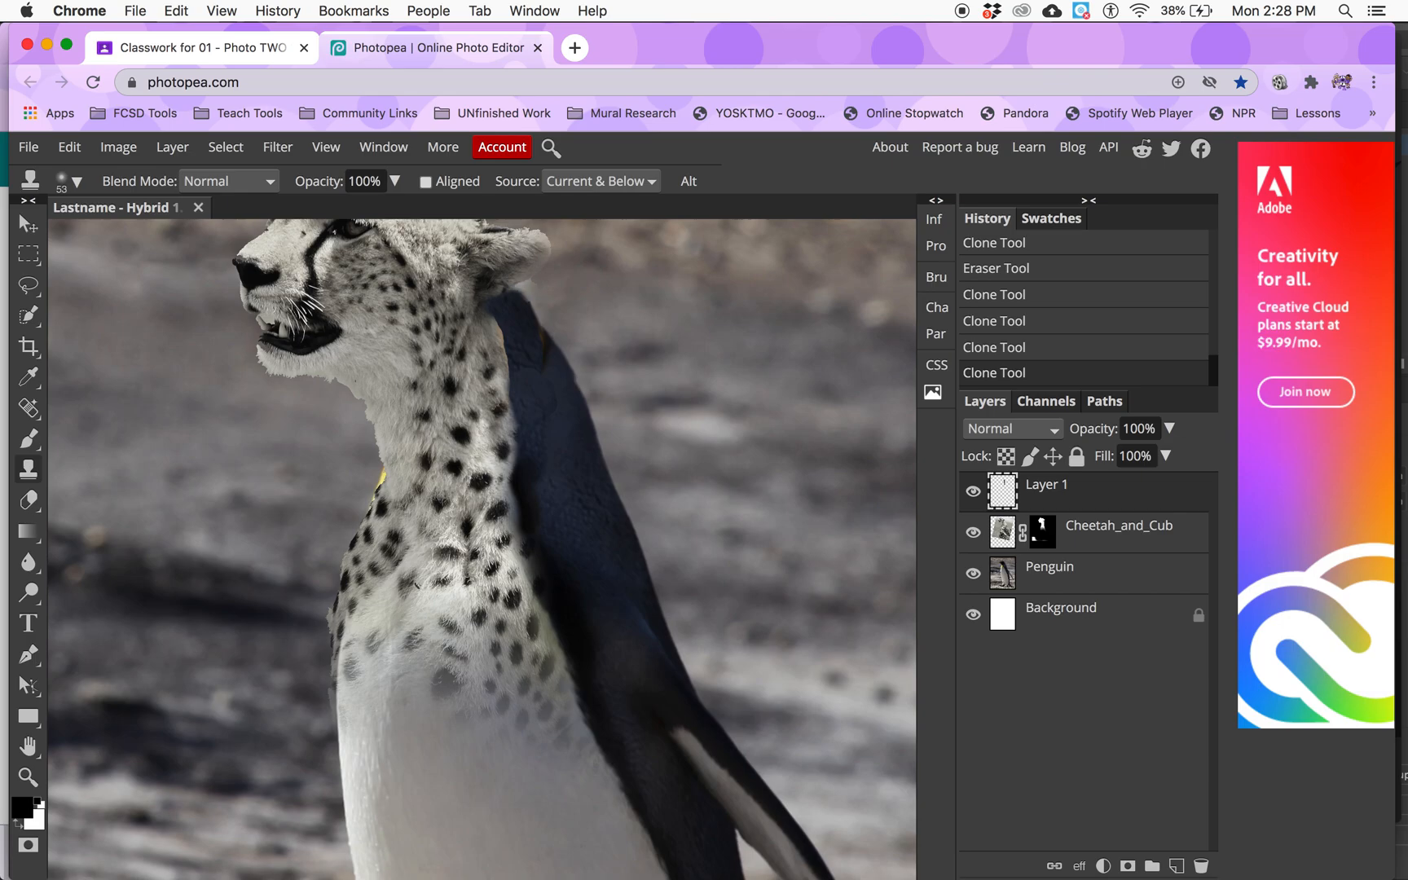
alt+click(615, 483)
mouse_move(535, 327)
mouse_down()
mouse_move(525, 292)
mouse_move(575, 347)
mouse_up()
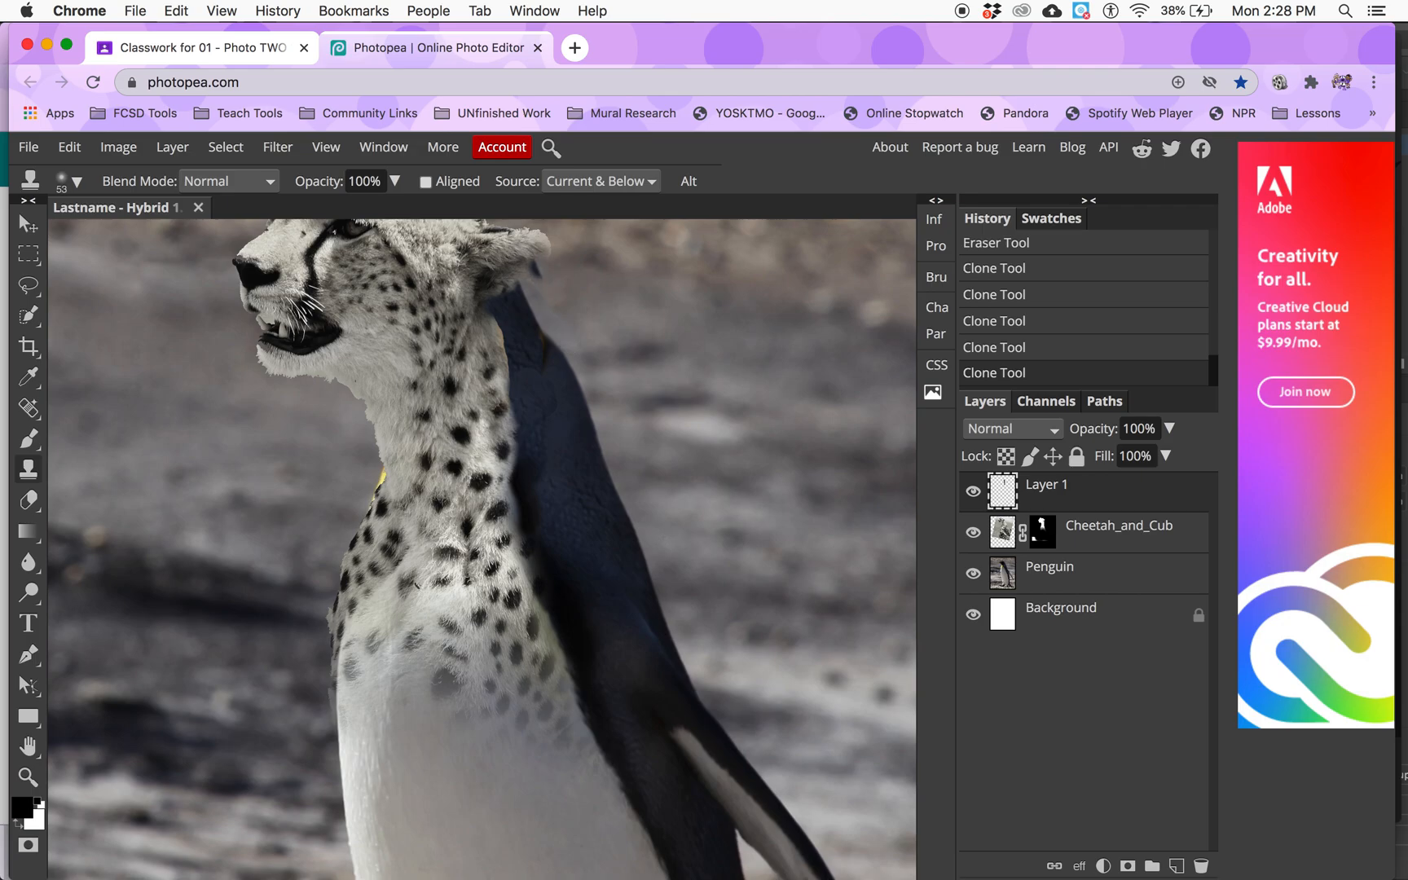
click(505, 334)
scroll(228, 244, up, 2)
scroll(229, 250, down, 5)
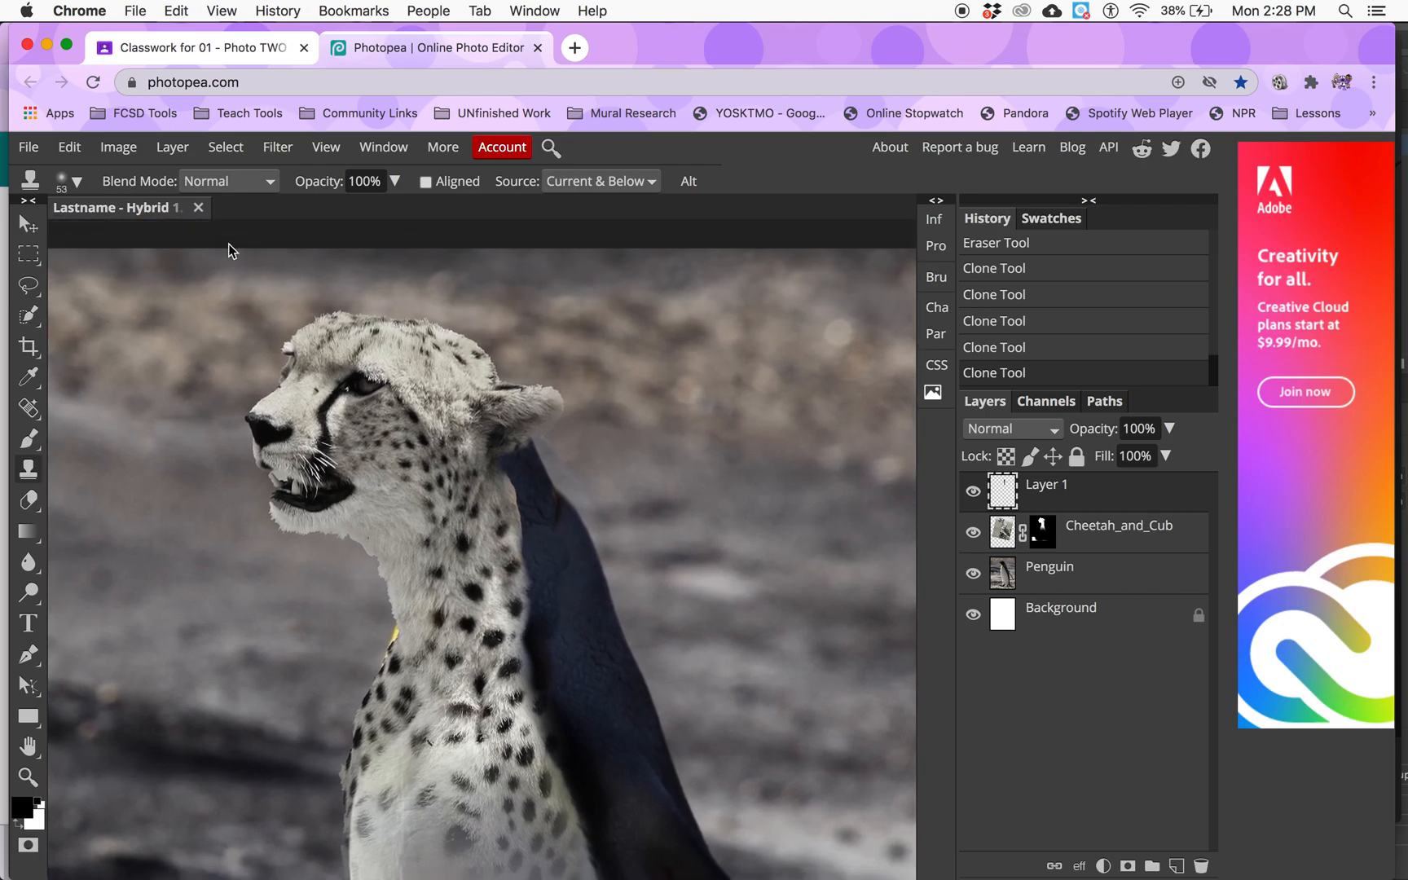
scroll(232, 250, down, 5)
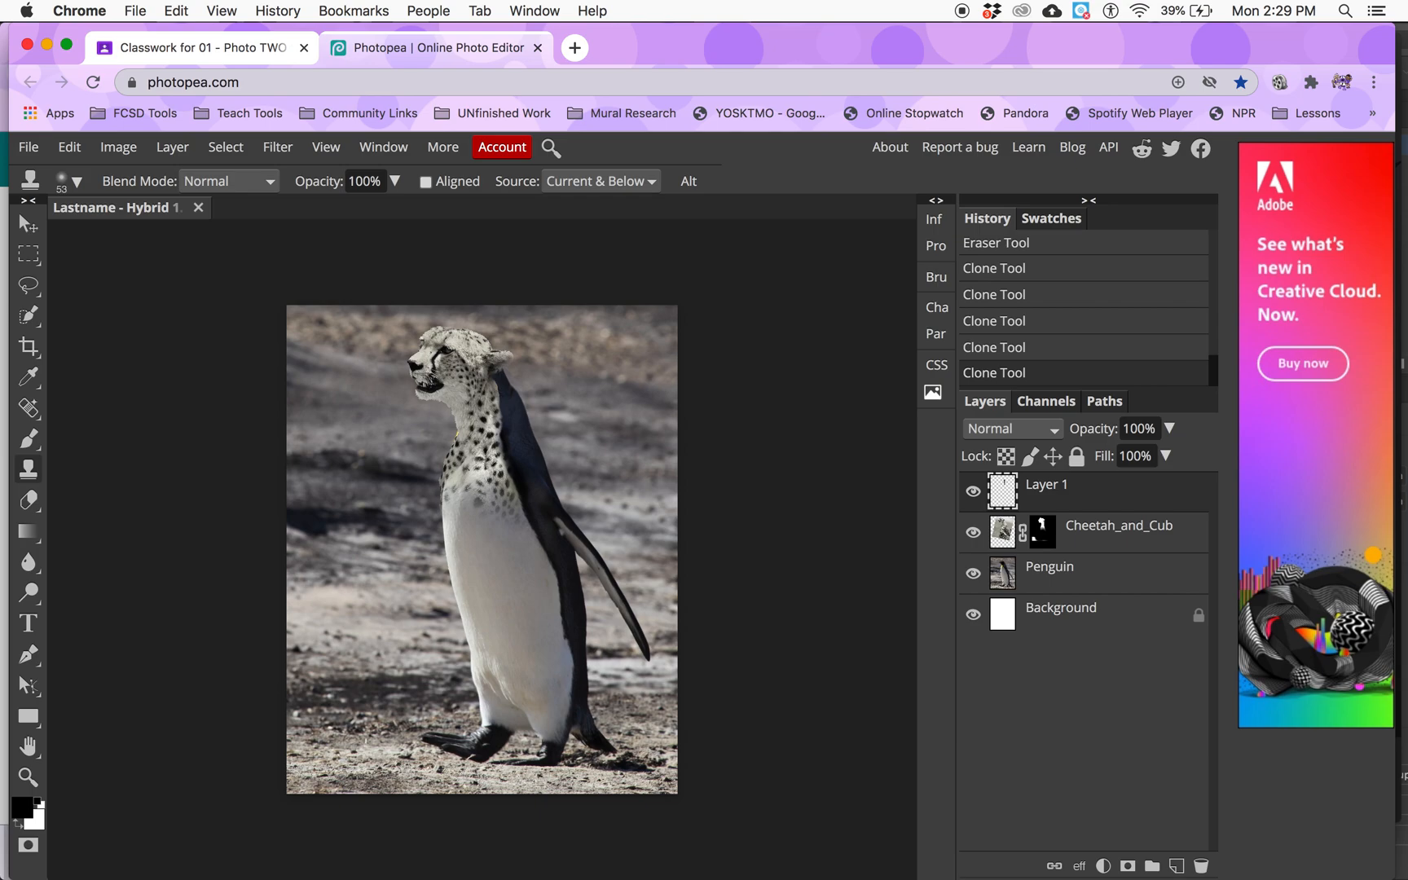
key(super+equal)
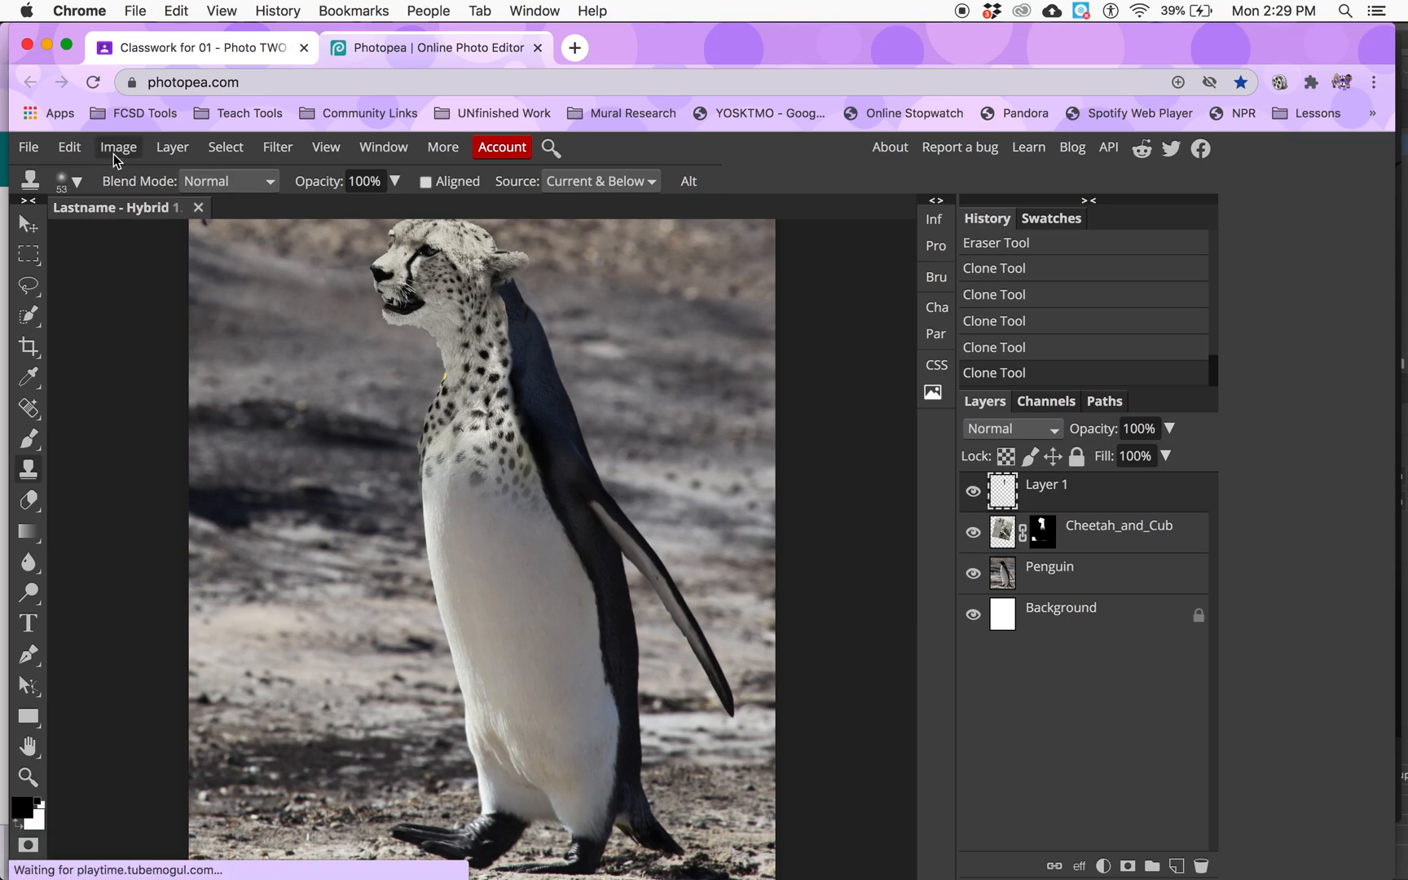
Save the project as the PSD file "Lastname - Hybrid 1" in the Test folder
click(31, 149)
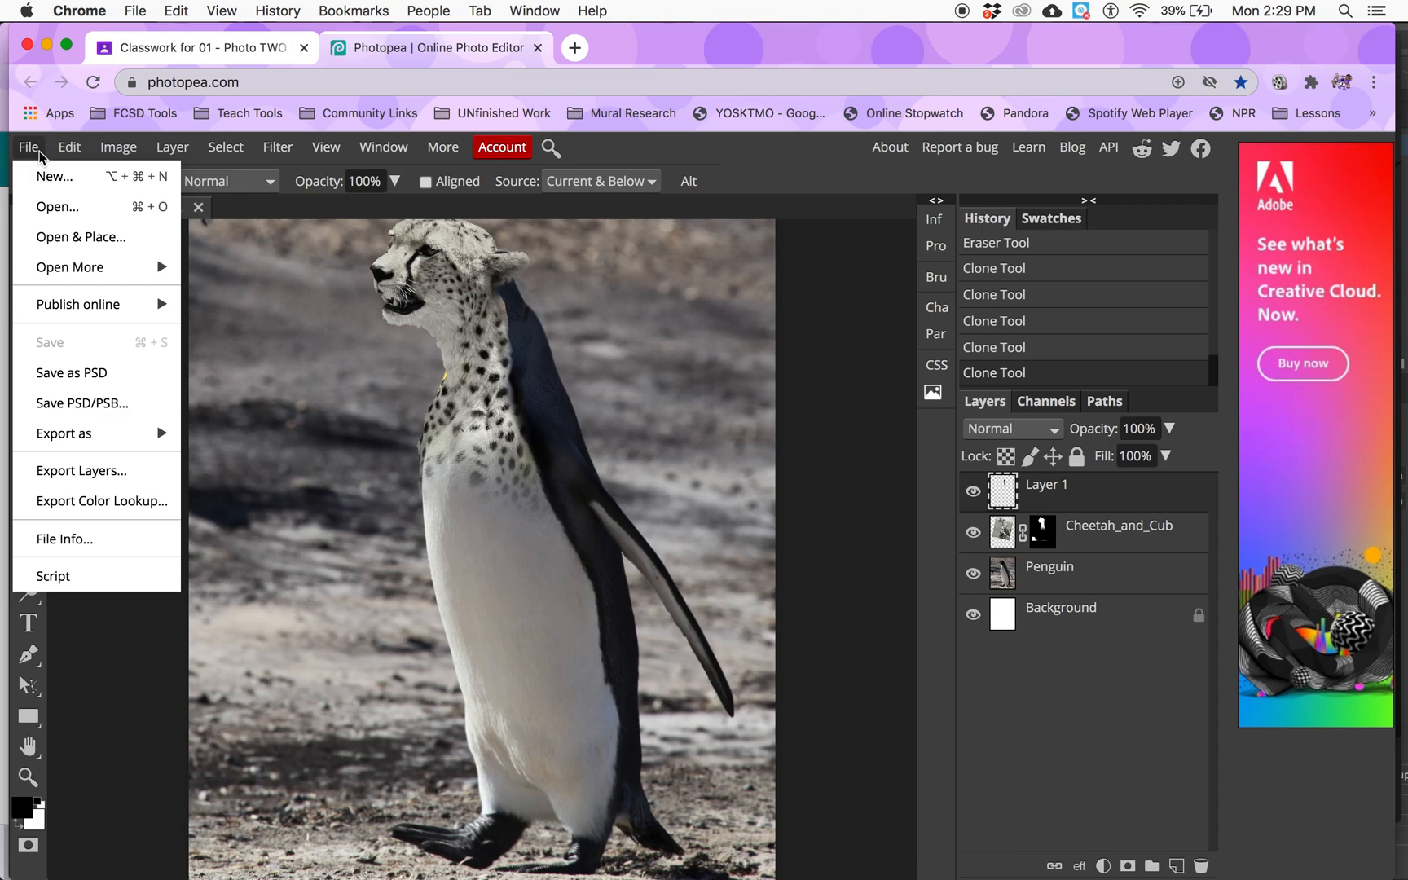
click(72, 373)
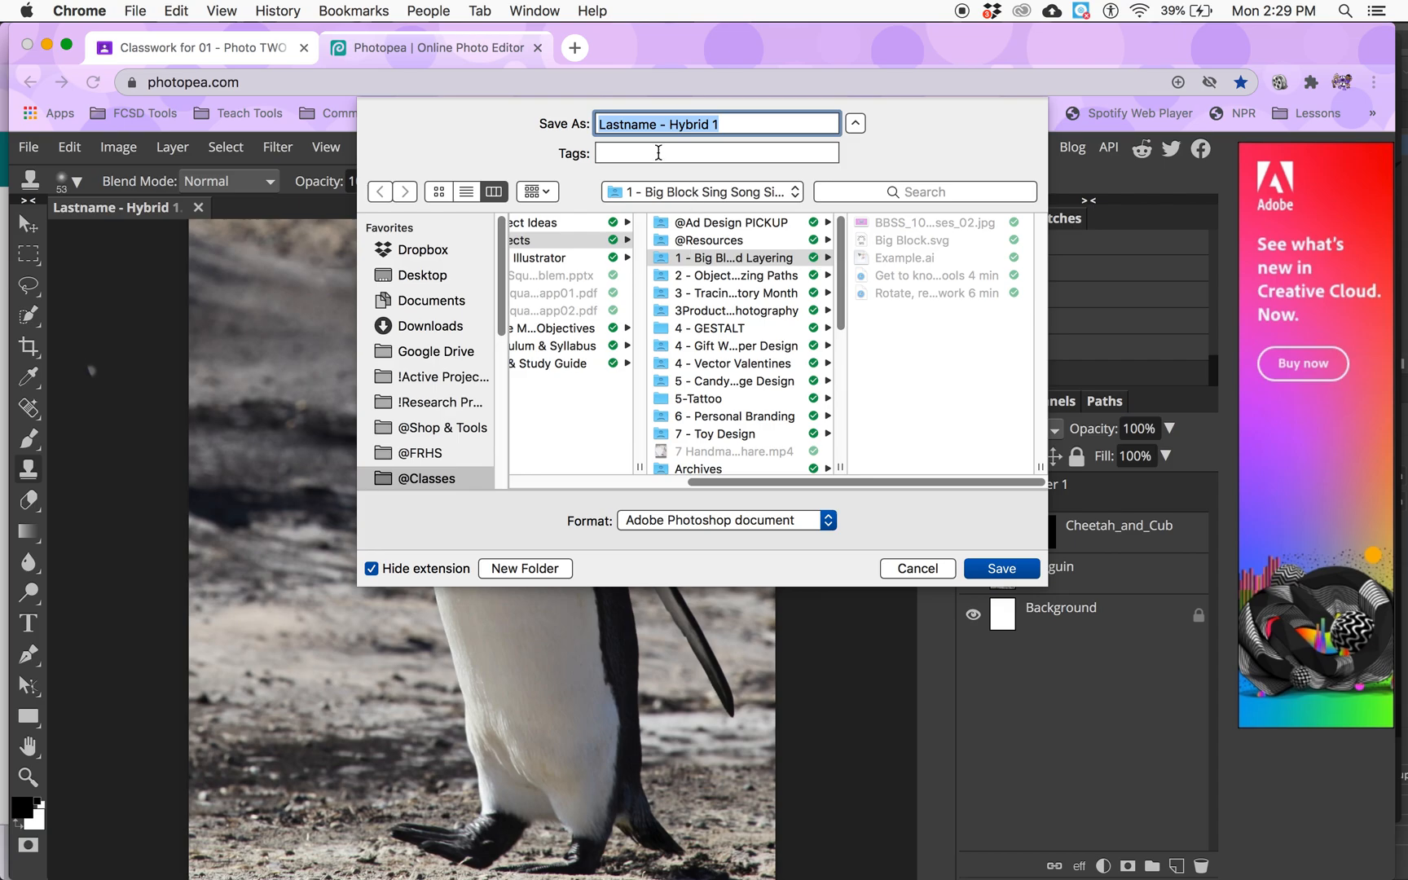
click(641, 195)
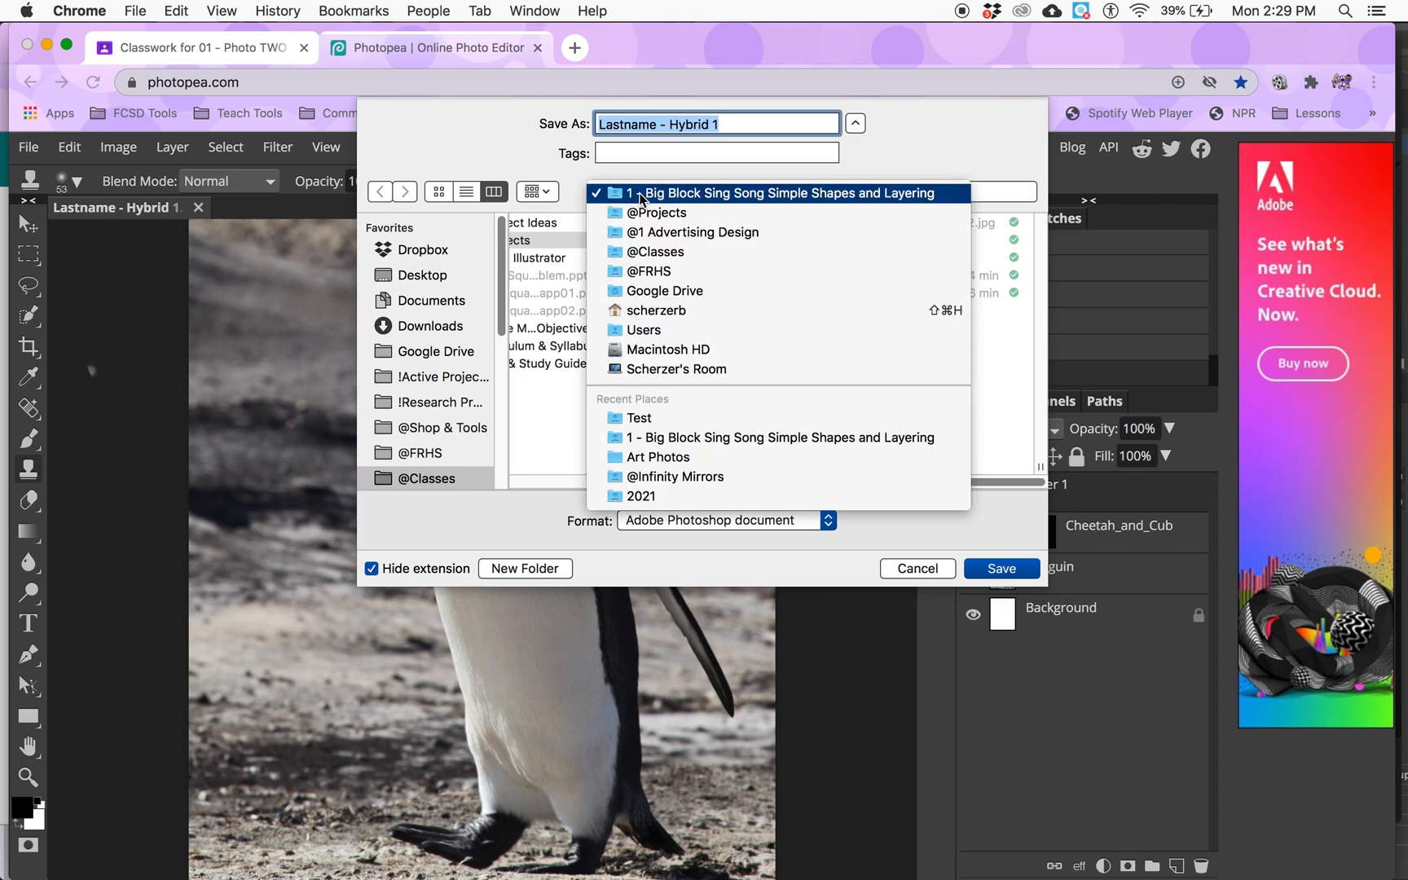
click(642, 417)
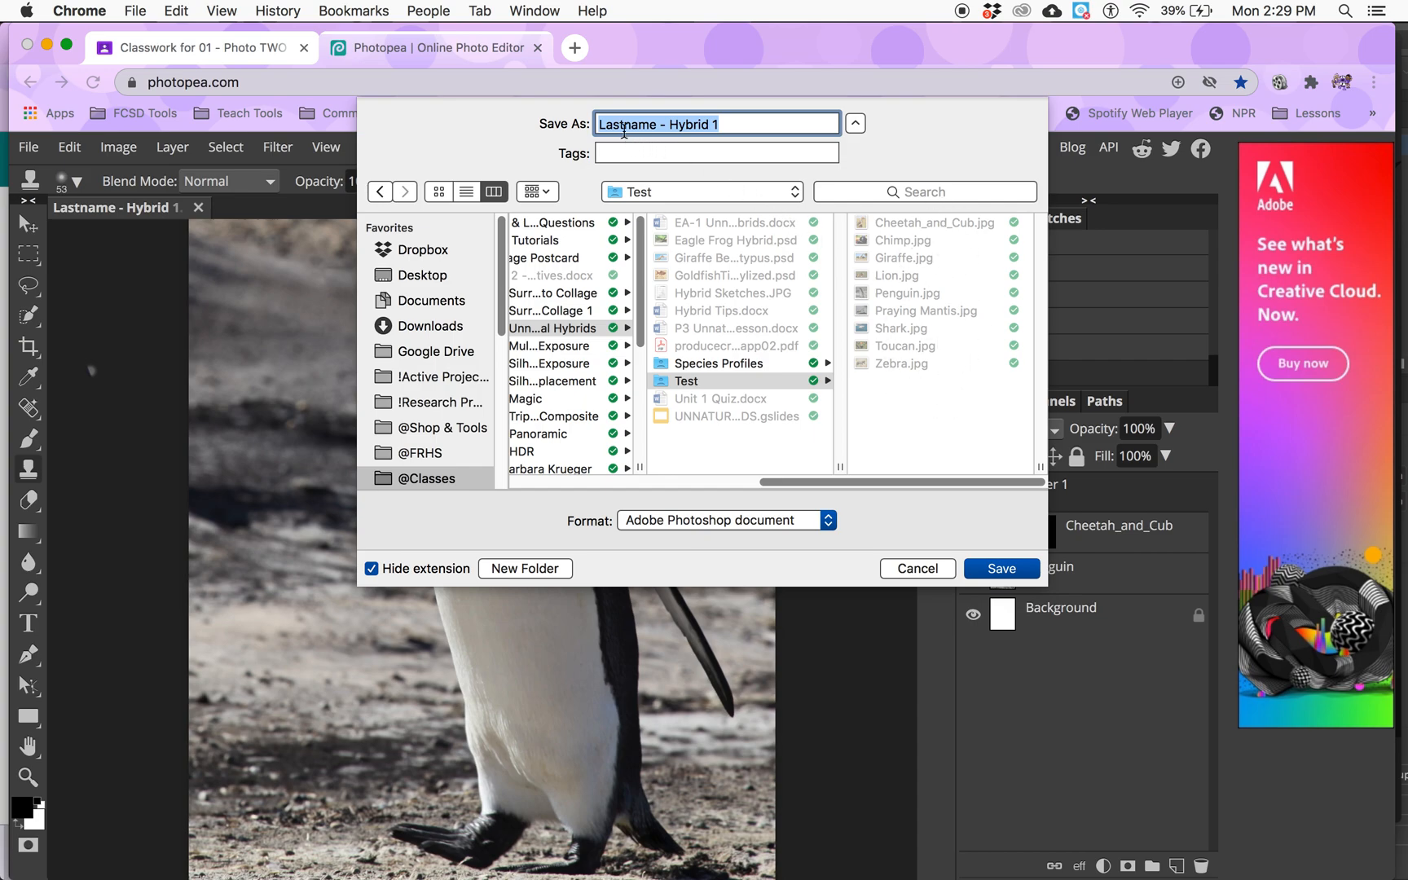
click(1003, 569)
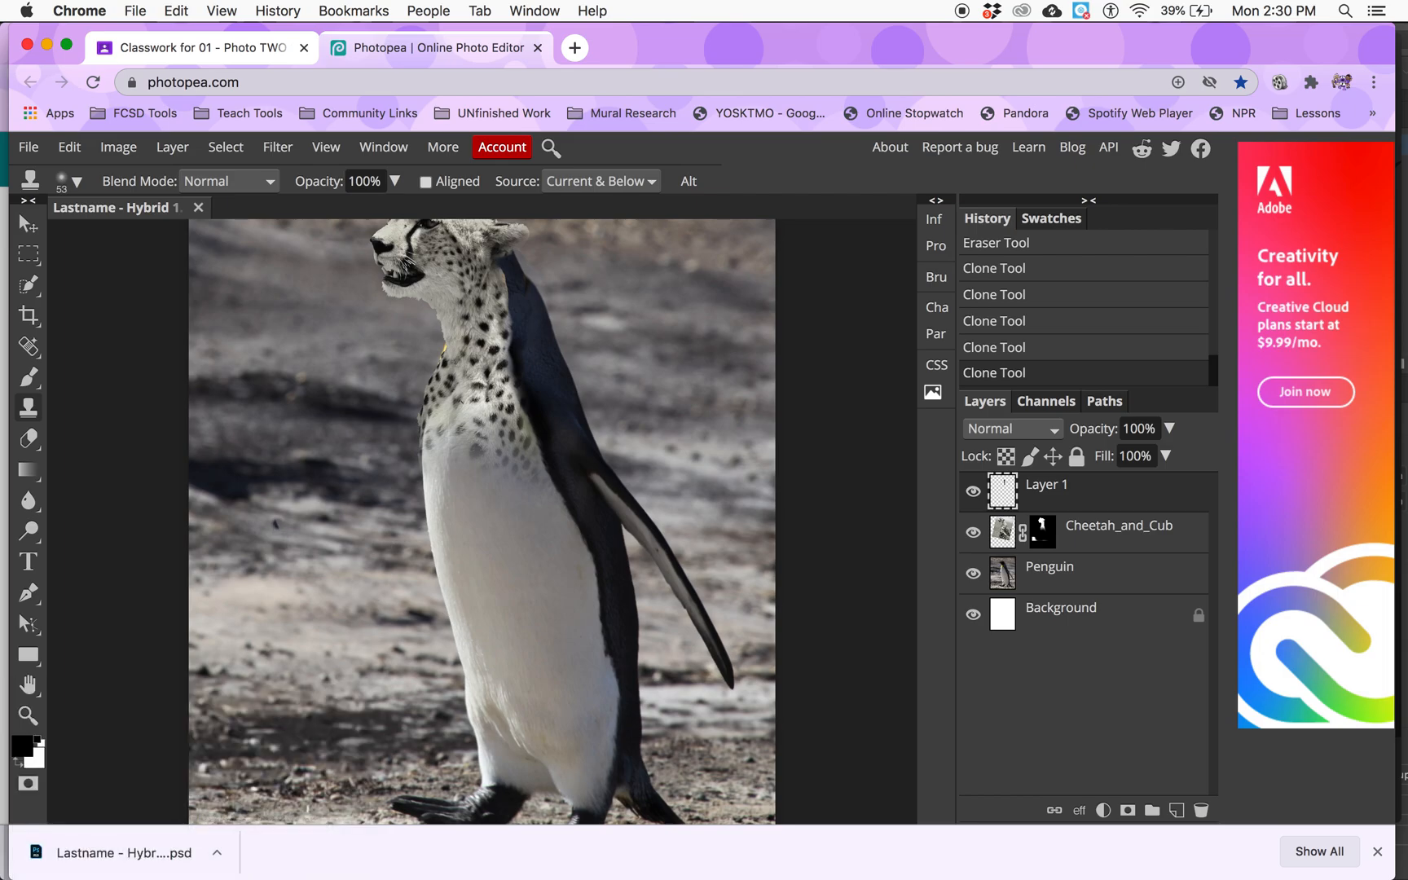
Close the project and reopen Lastname - Hybrid 1.psd from the Test folder
click(198, 207)
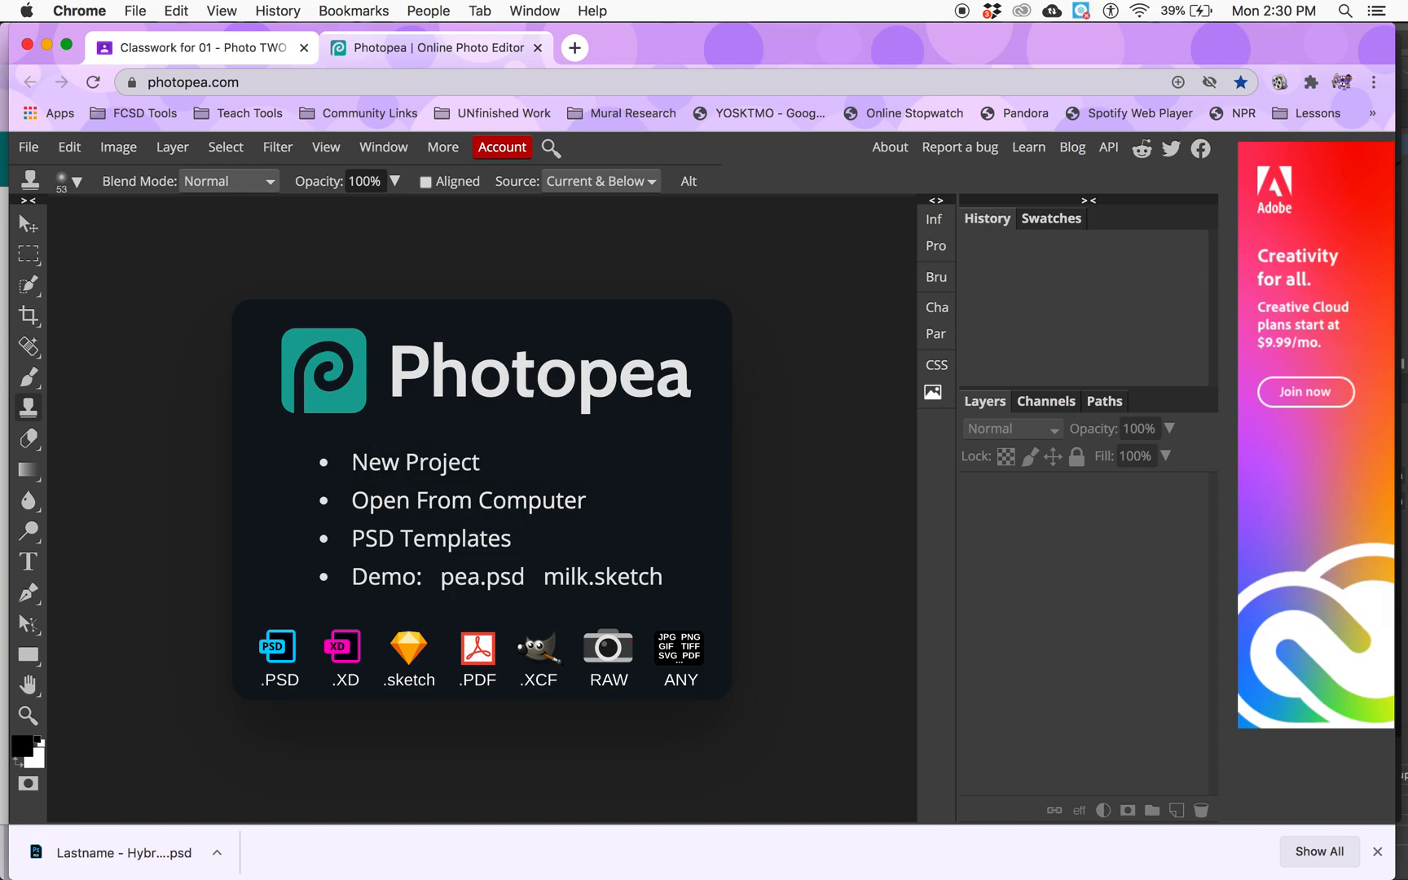
click(410, 508)
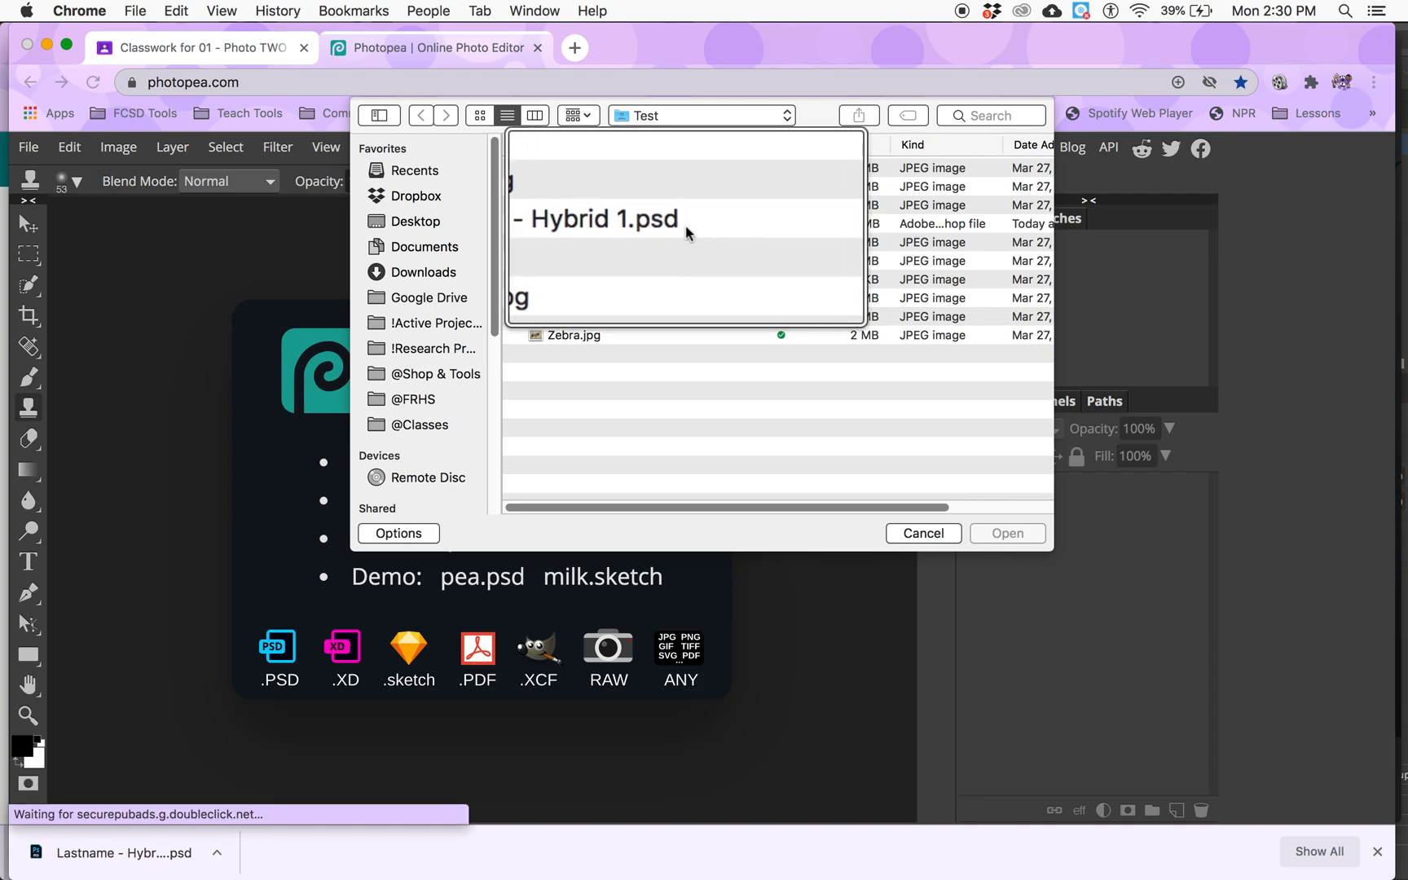
click(647, 226)
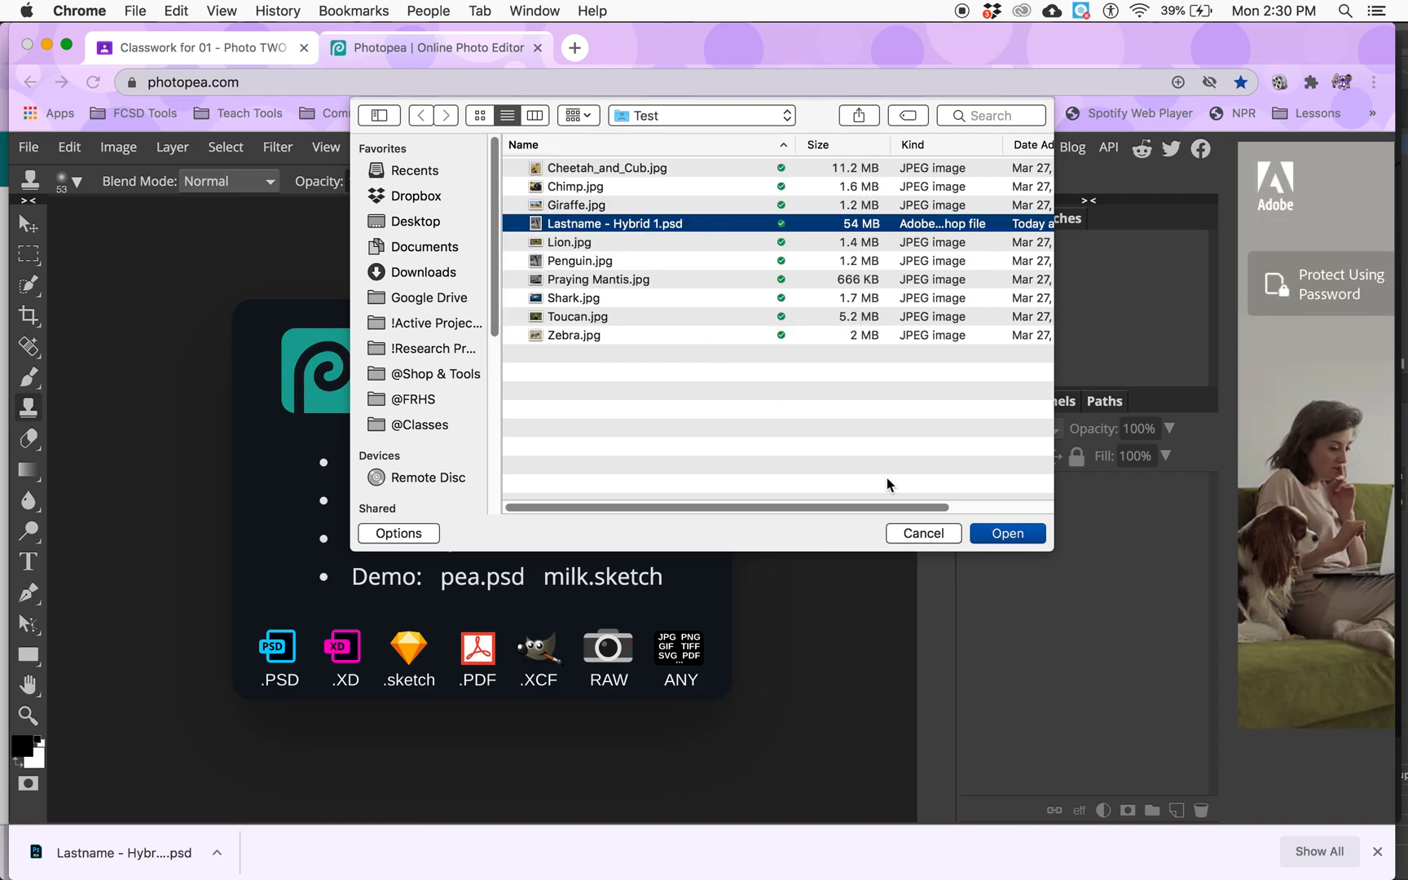
click(1000, 532)
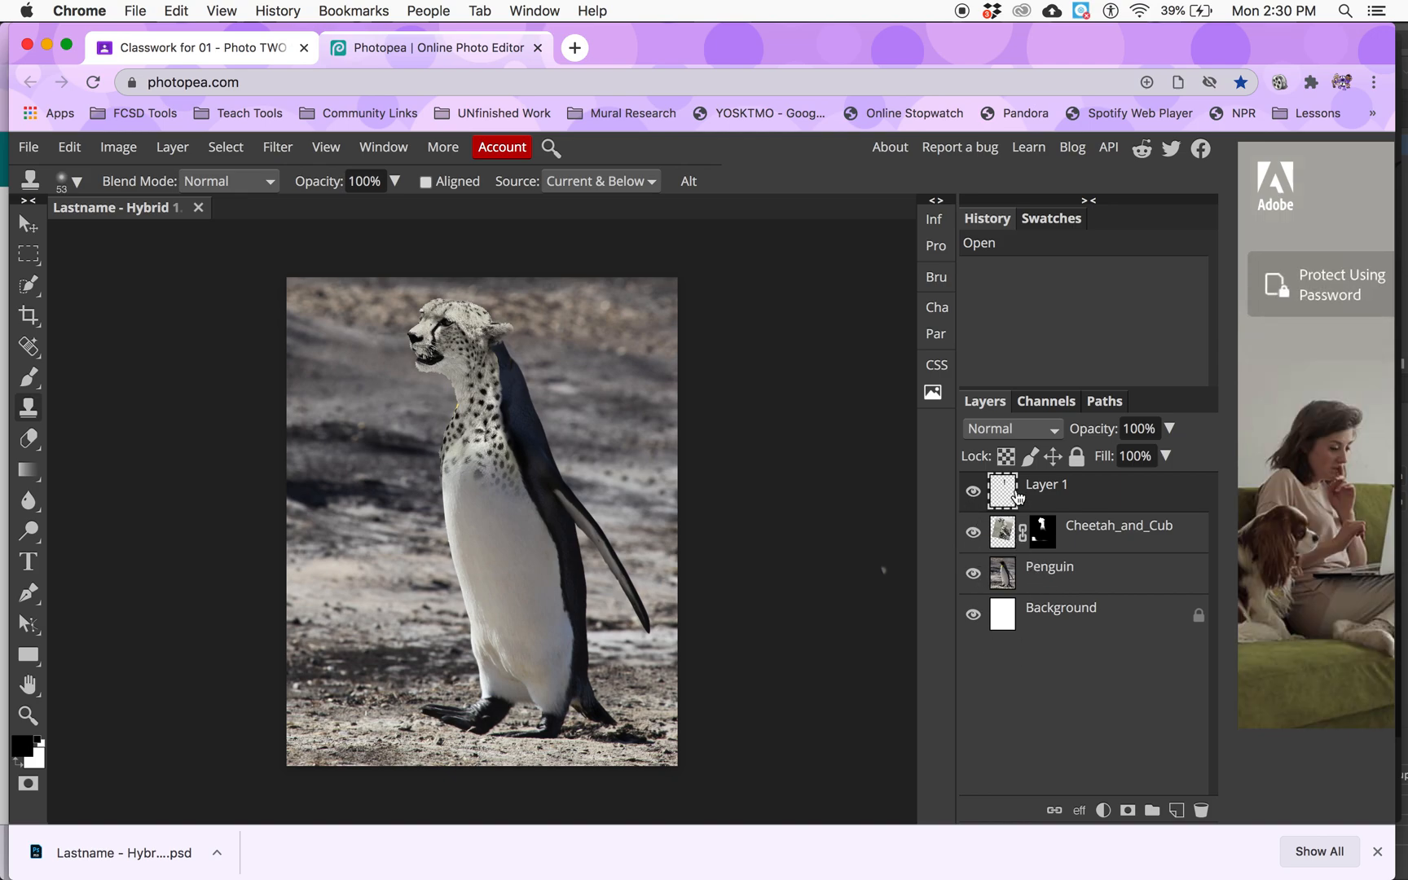
Check the reopened file's layers by hiding and reshowing Penguin, Cheetah_and_Cub and Layer 1 in turn
click(974, 574)
click(974, 575)
click(973, 532)
click(973, 532)
click(974, 494)
click(975, 494)
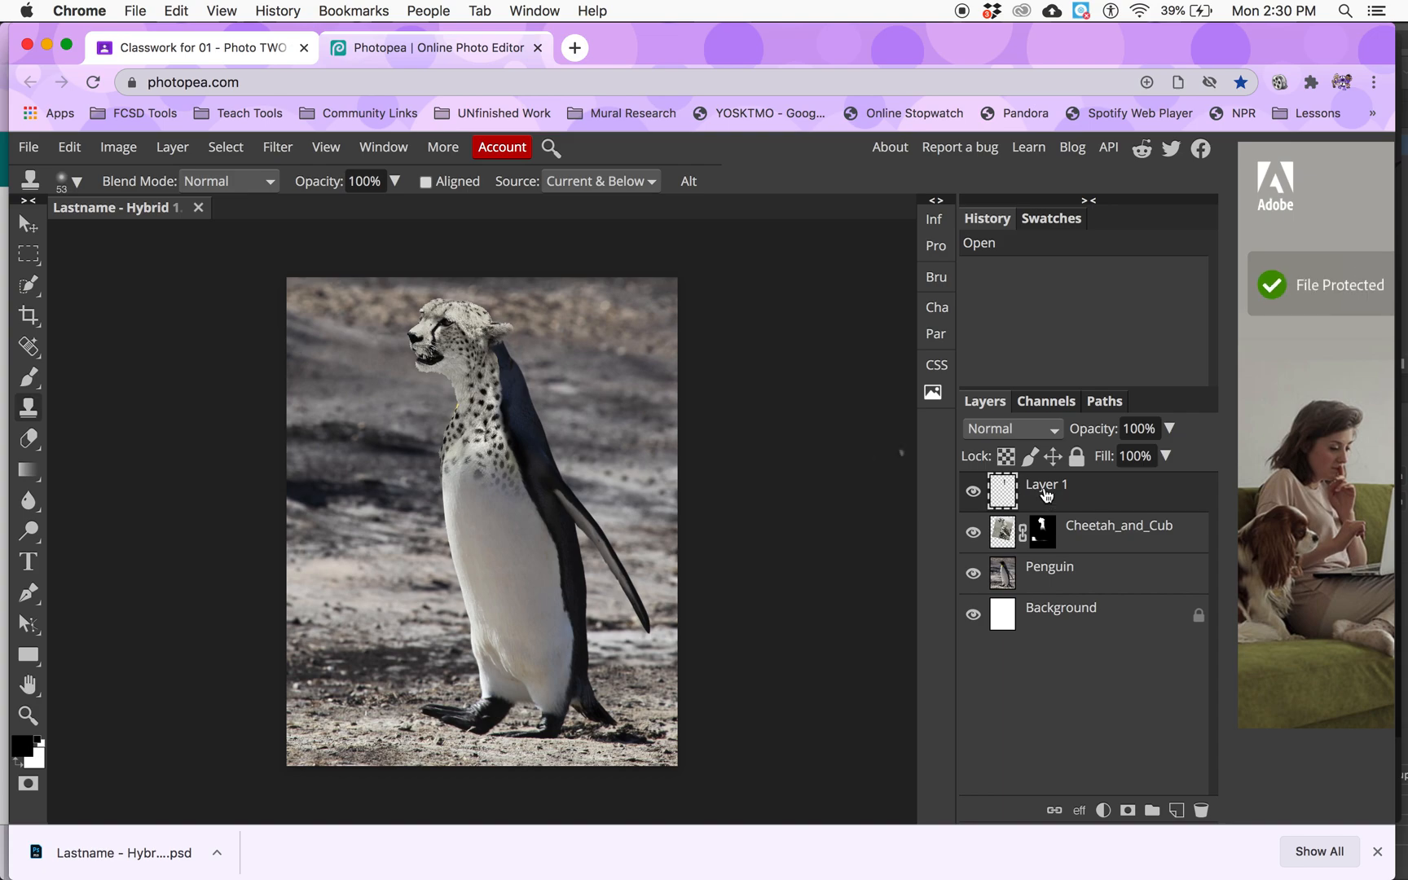
Apply a Levels adjustment to the Penguin layer with a midtone value of 1.04 and a white input of 237
click(1004, 551)
click(1007, 572)
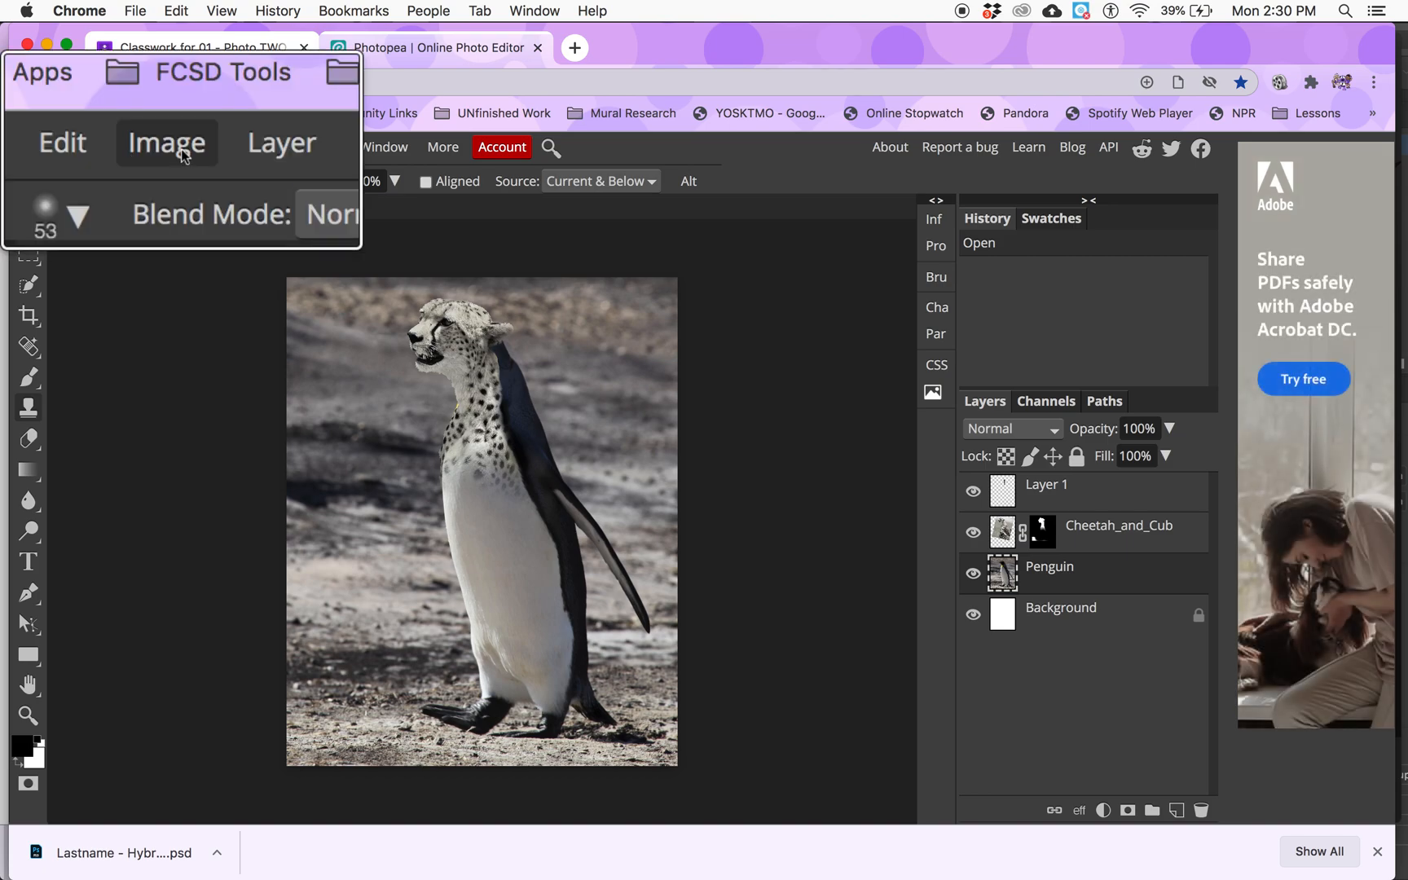
click(118, 147)
mouse_move(269, 177)
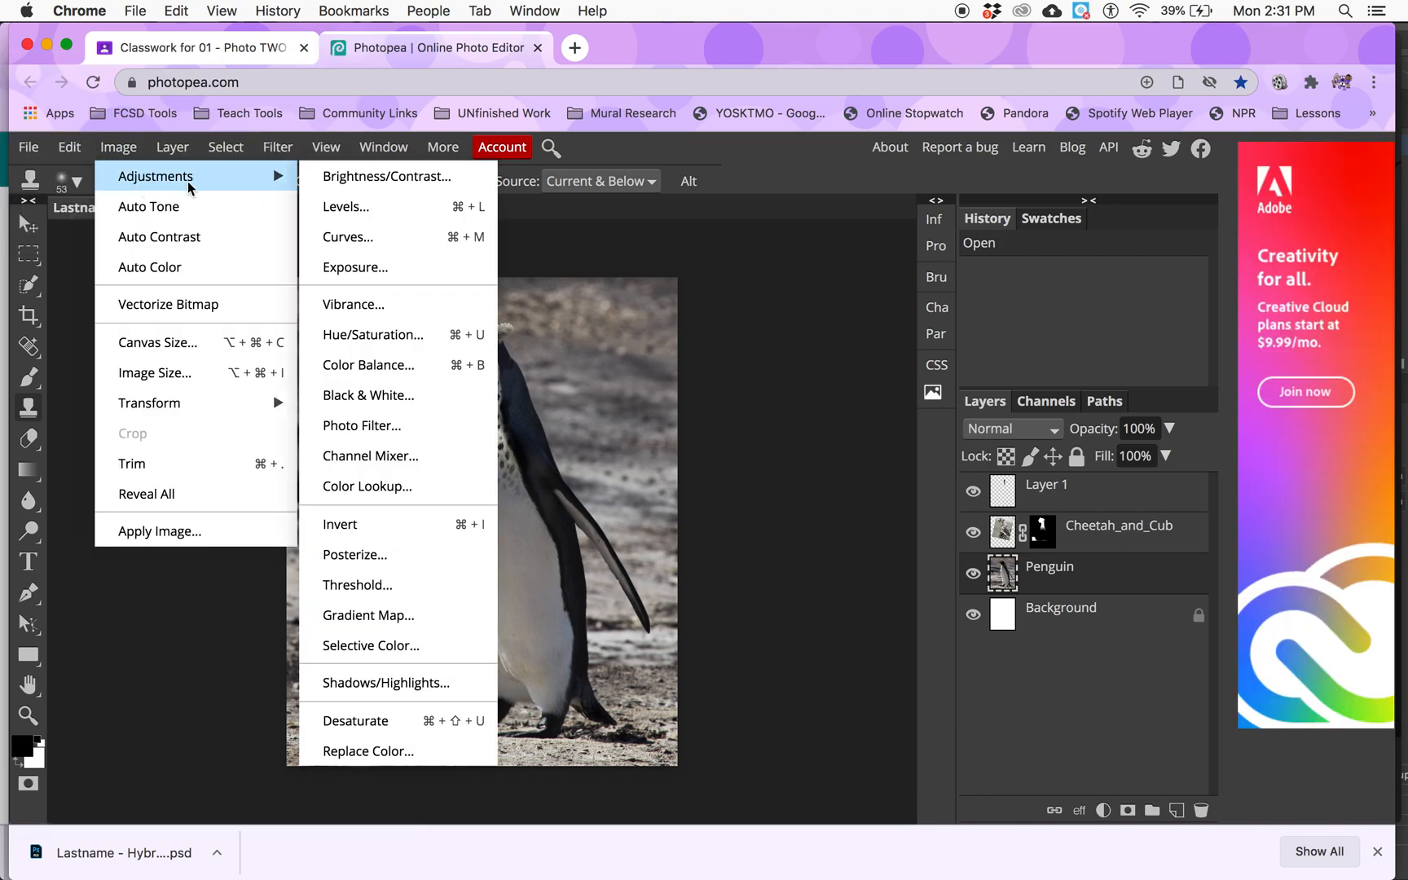
click(346, 210)
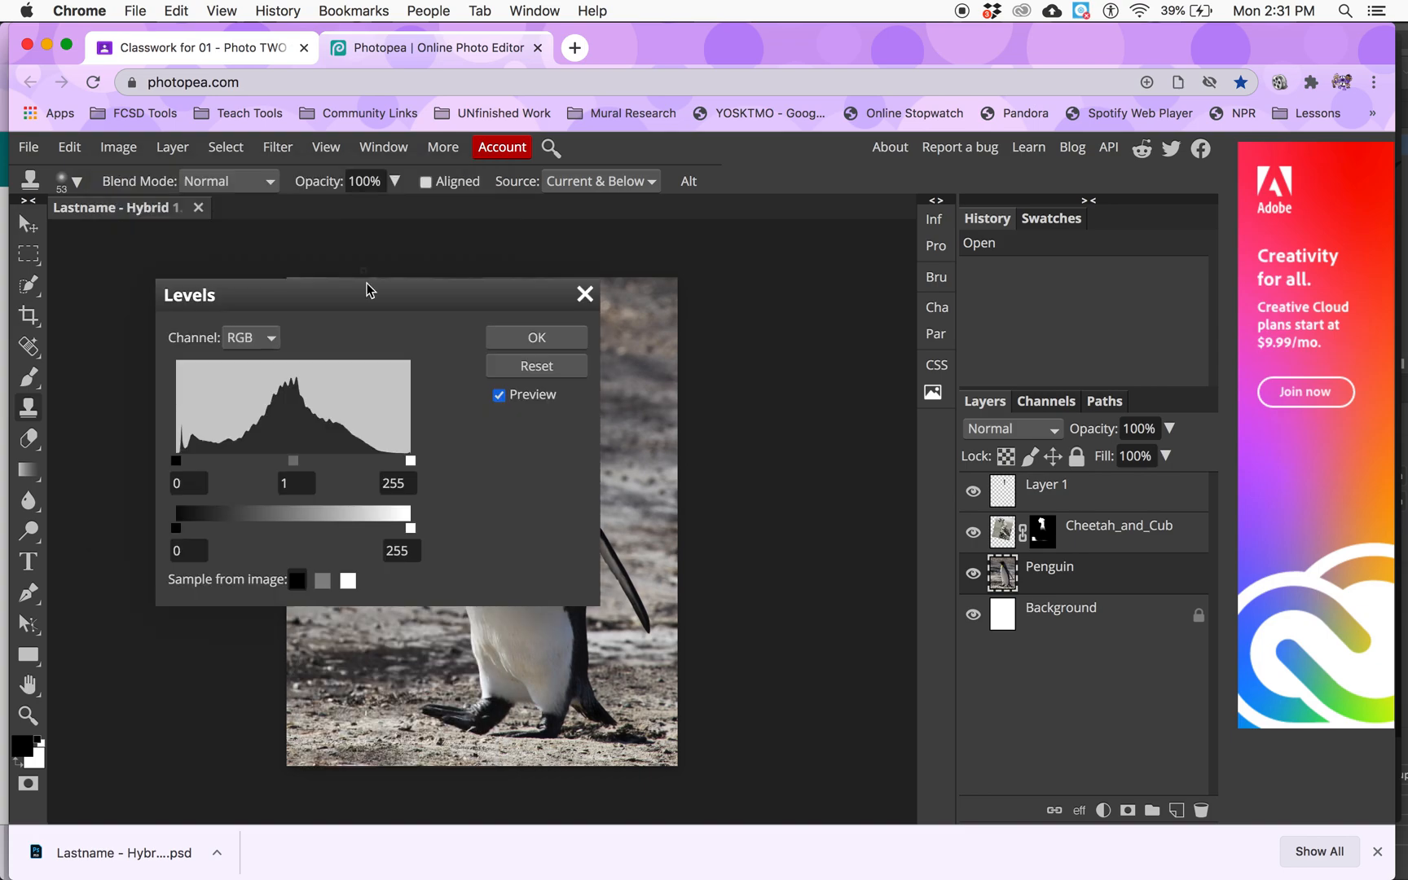
drag(367, 292, 880, 273)
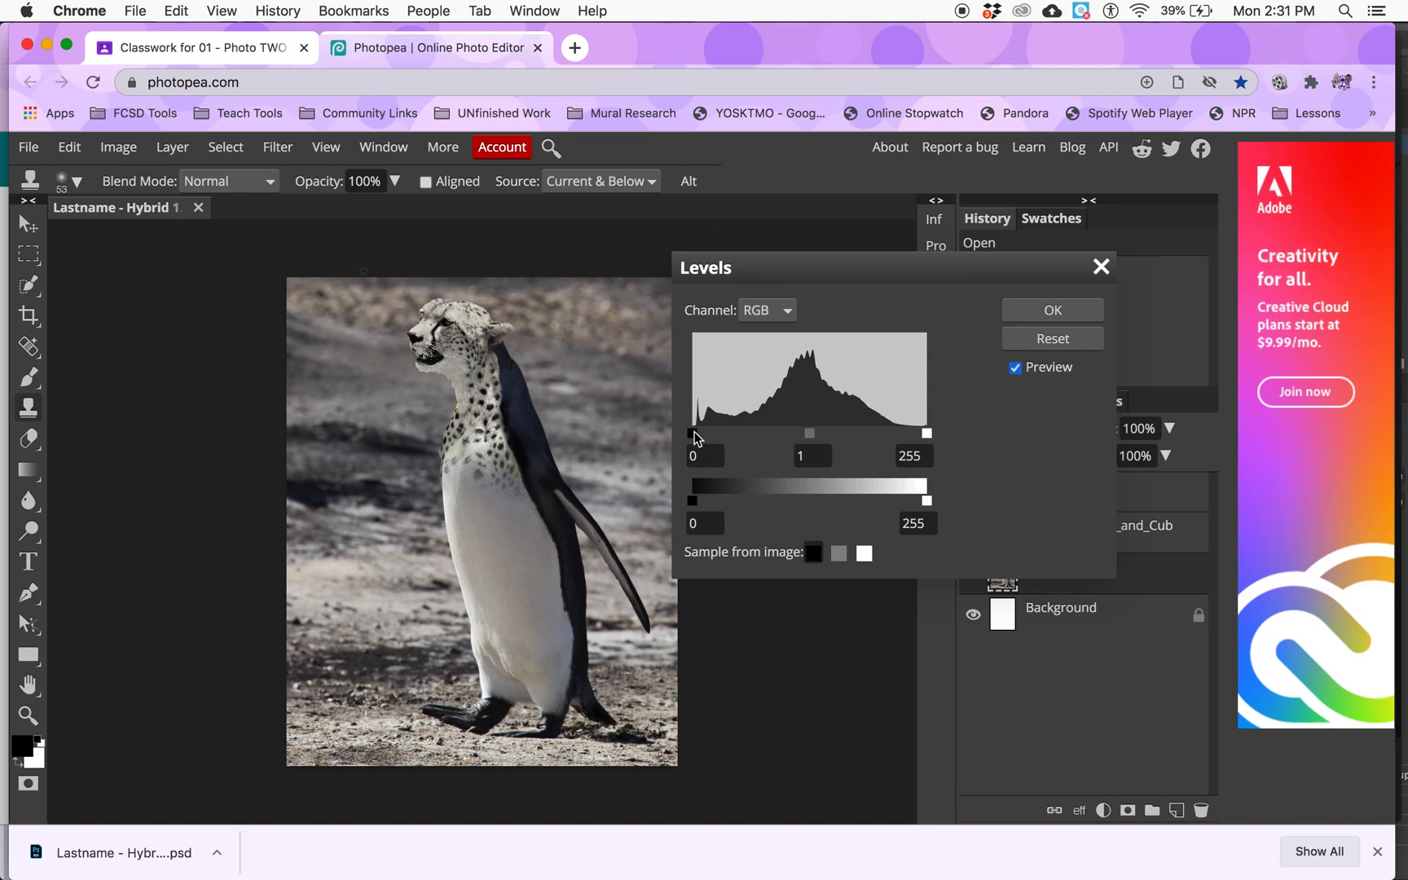
drag(753, 271, 764, 261)
mouse_move(705, 423)
mouse_down()
mouse_move(764, 421)
mouse_move(698, 420)
mouse_up()
mouse_move(823, 426)
mouse_down()
mouse_move(795, 422)
mouse_move(854, 444)
mouse_move(819, 433)
mouse_up()
mouse_move(937, 424)
mouse_down()
mouse_move(867, 429)
mouse_move(925, 427)
mouse_up()
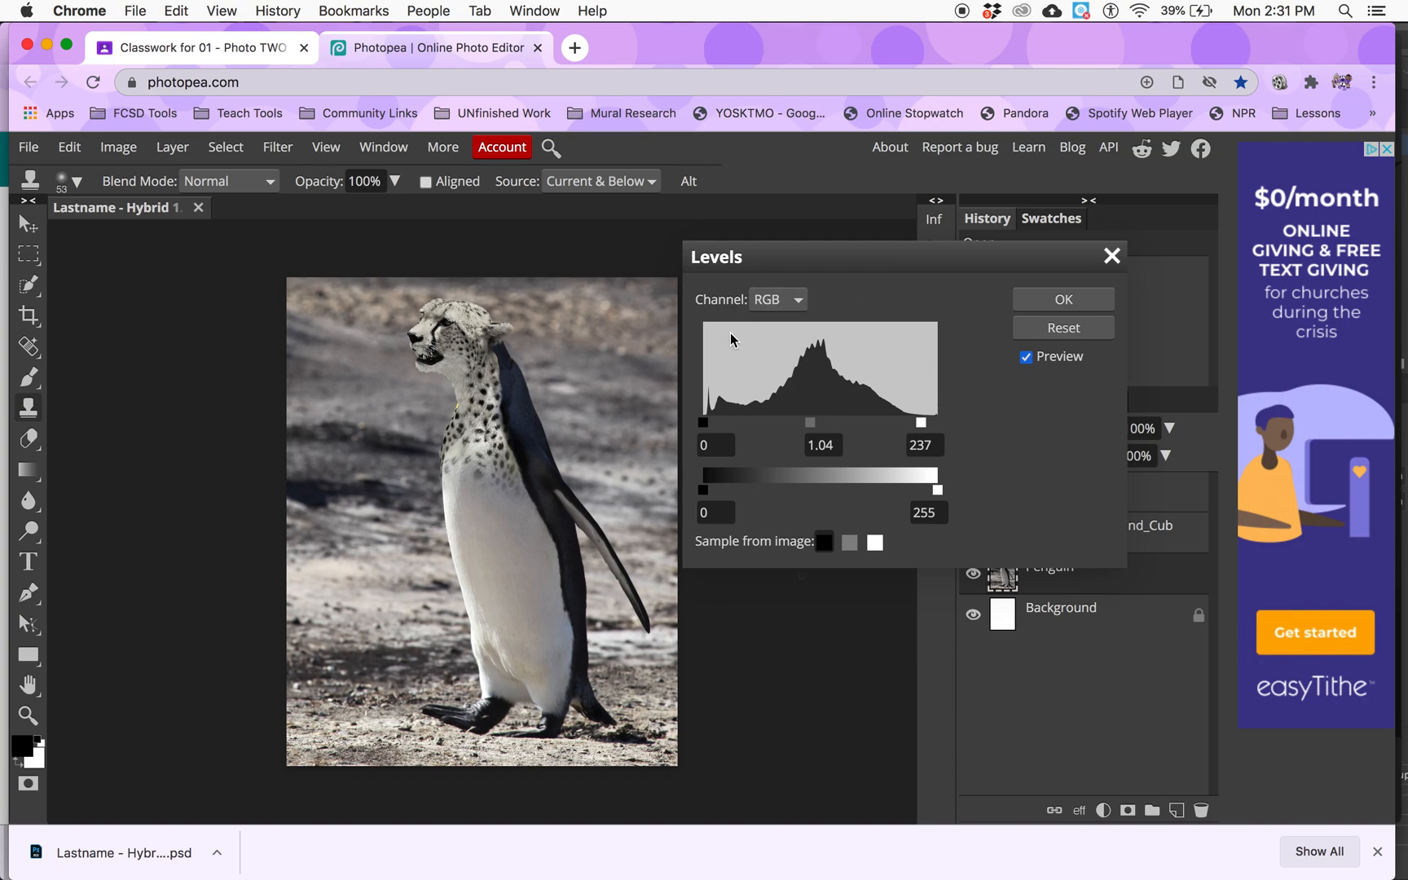
drag(848, 260, 678, 501)
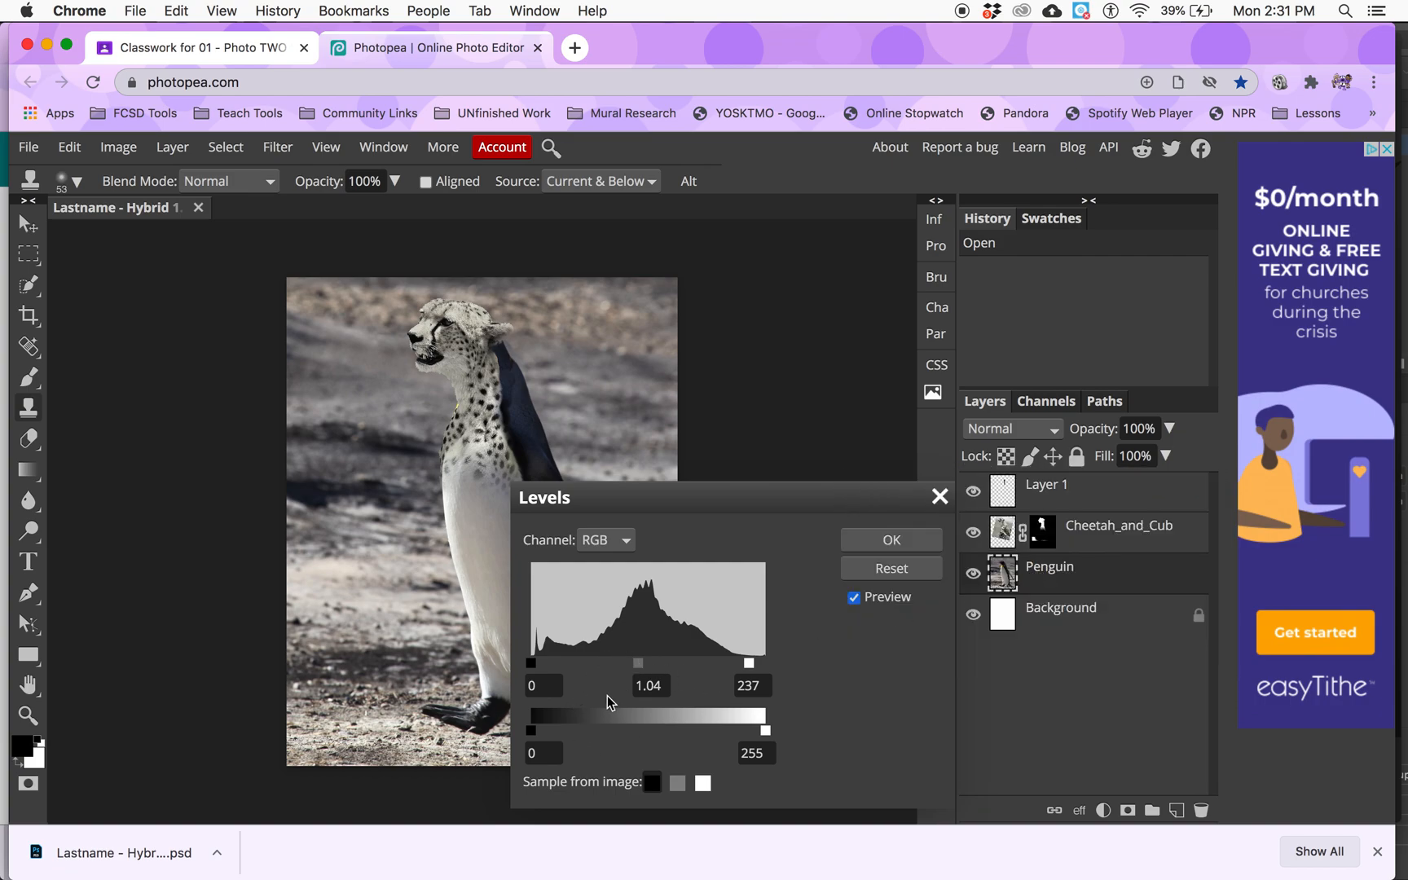
drag(619, 502, 730, 252)
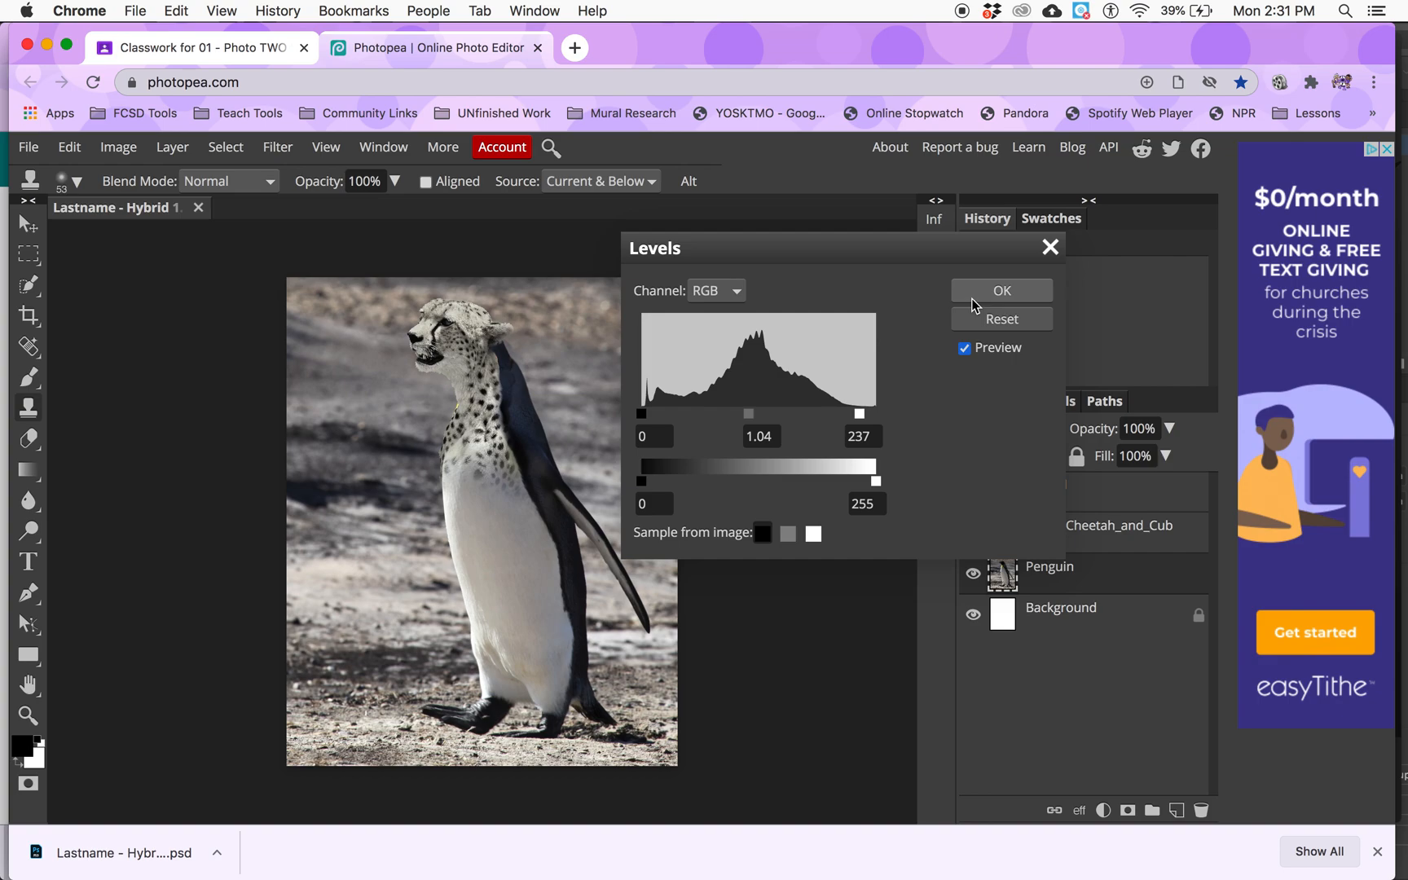
click(1000, 292)
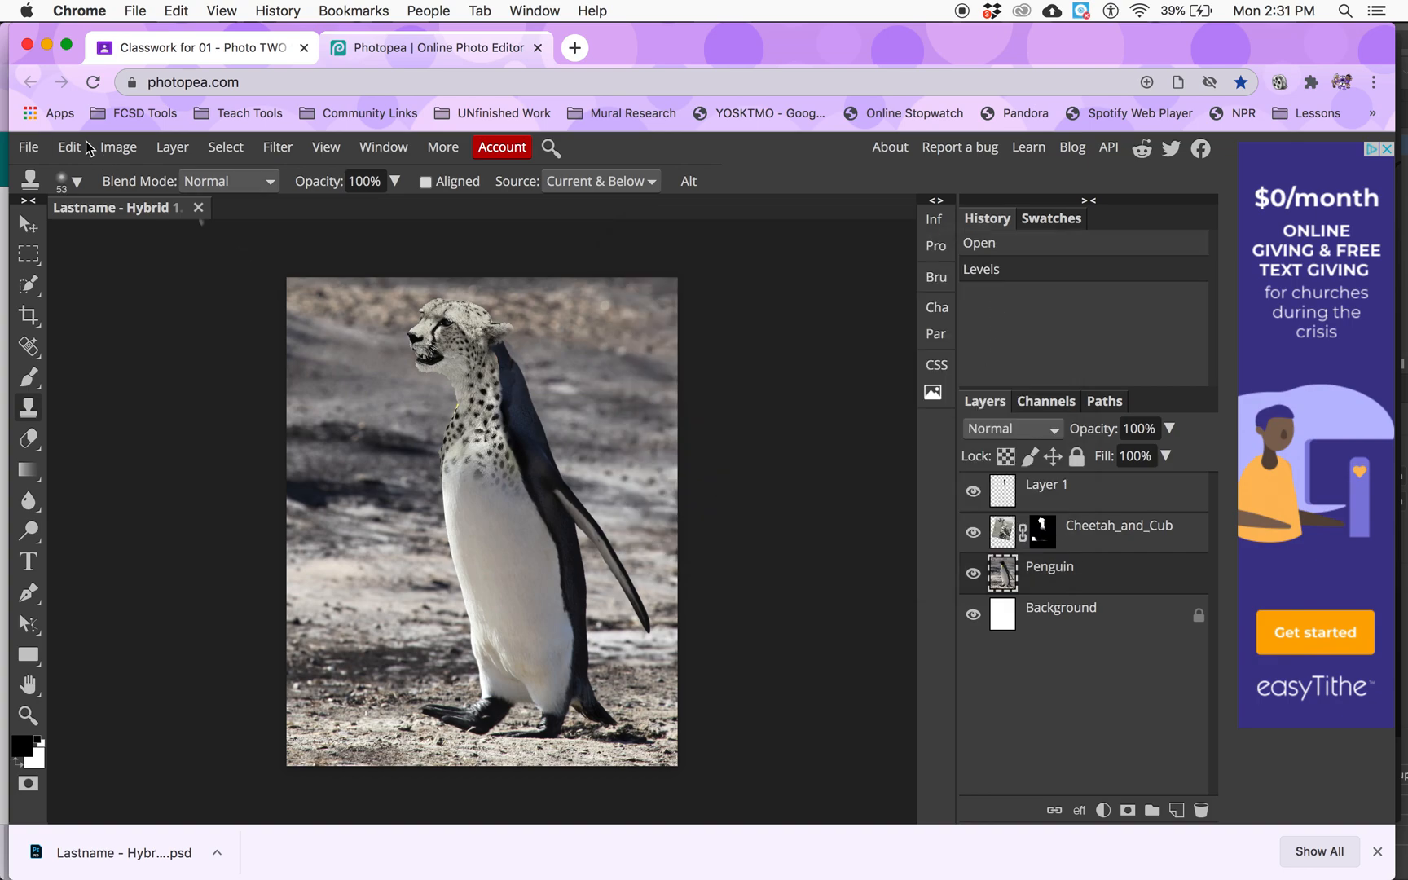
Save the changes to Lastname - Hybrid 1.psd and allow the site to edit the file
click(29, 147)
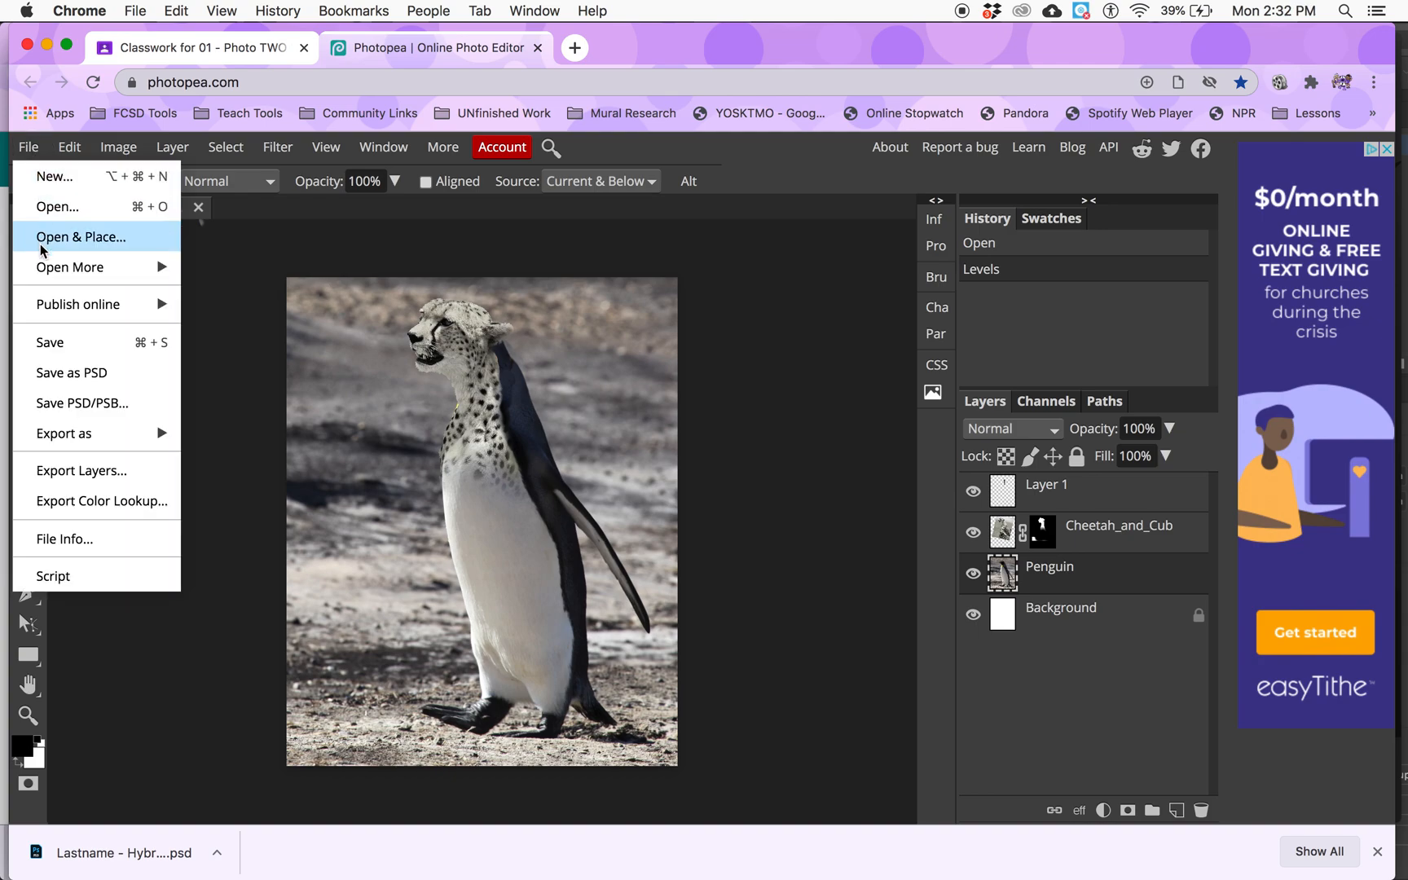
click(66, 346)
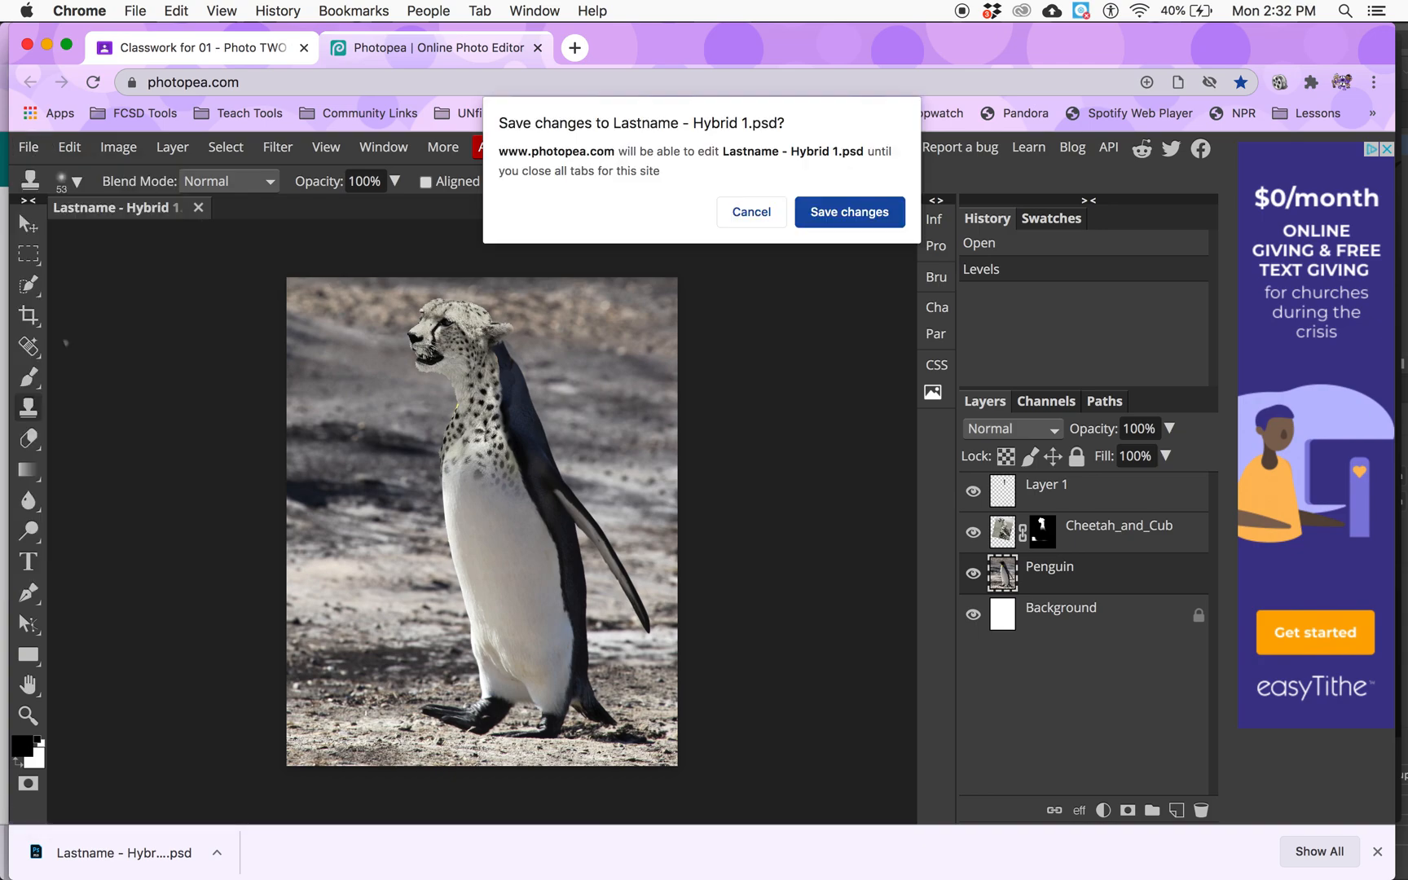
click(826, 216)
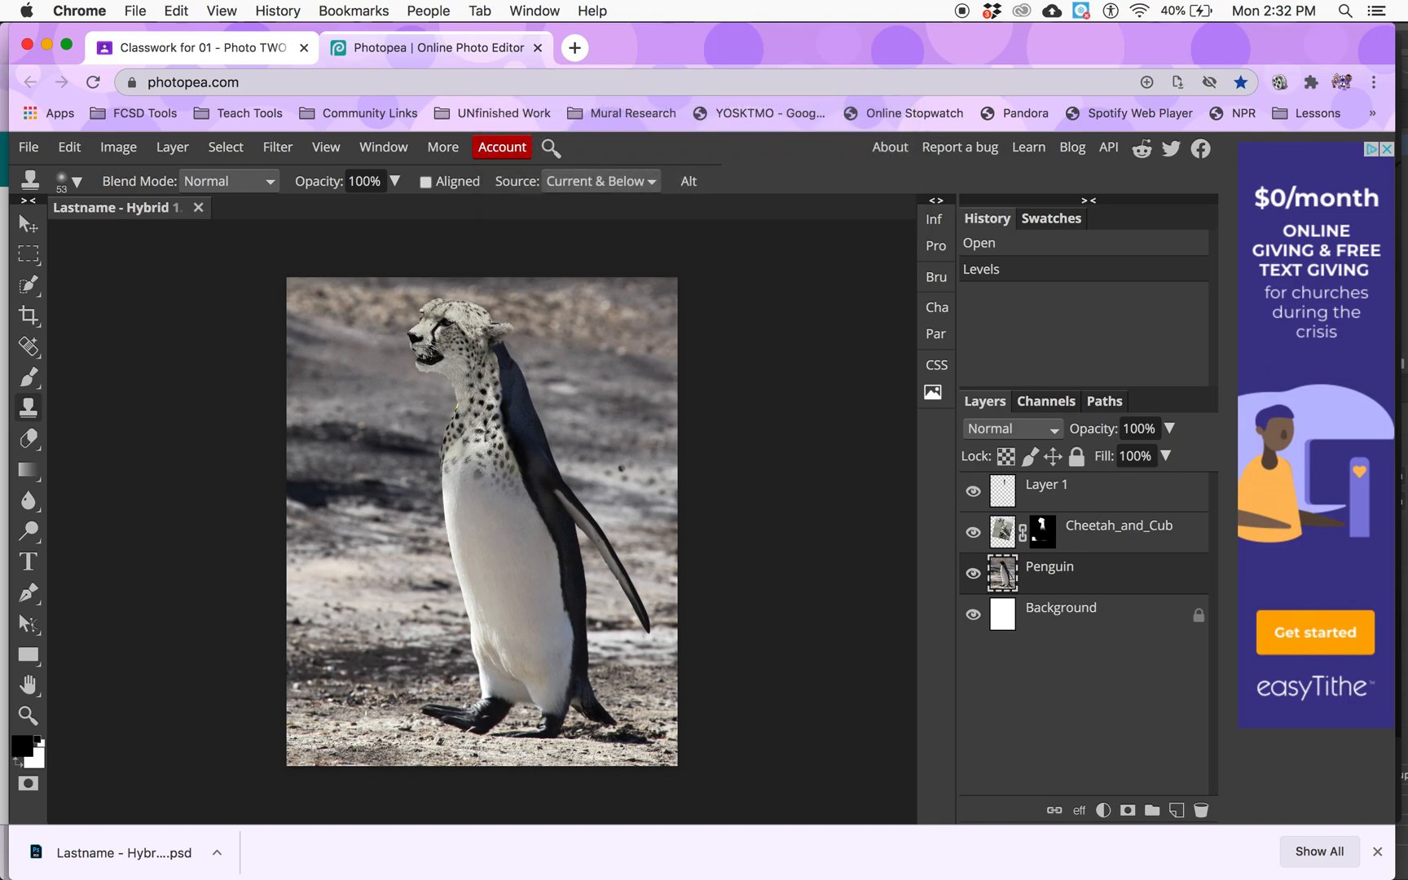
Save the project as PSD over the existing Lastname - Hybrid 1.psd in the Test folder and close it
click(29, 147)
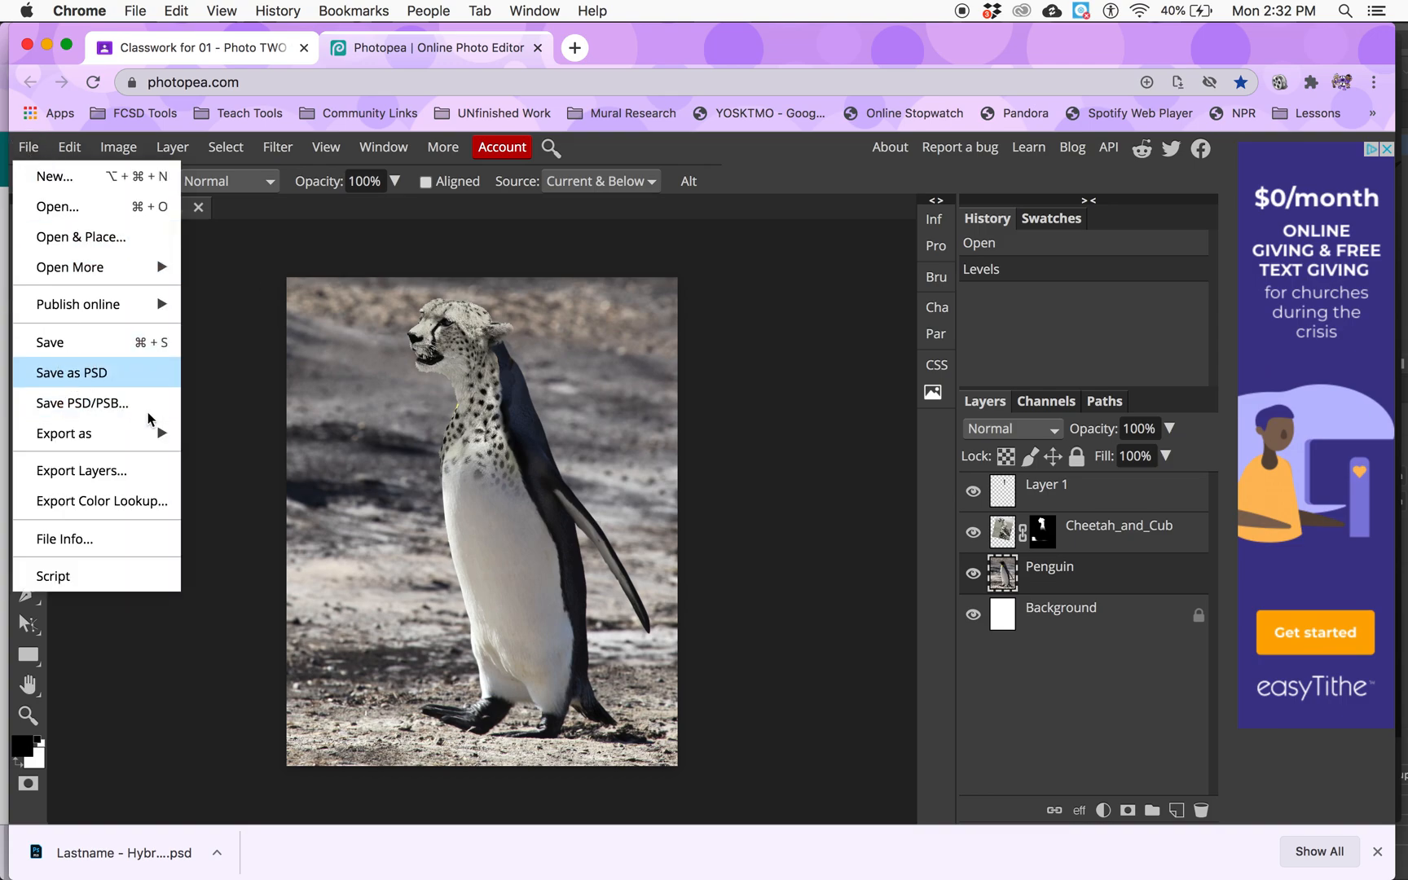
click(95, 380)
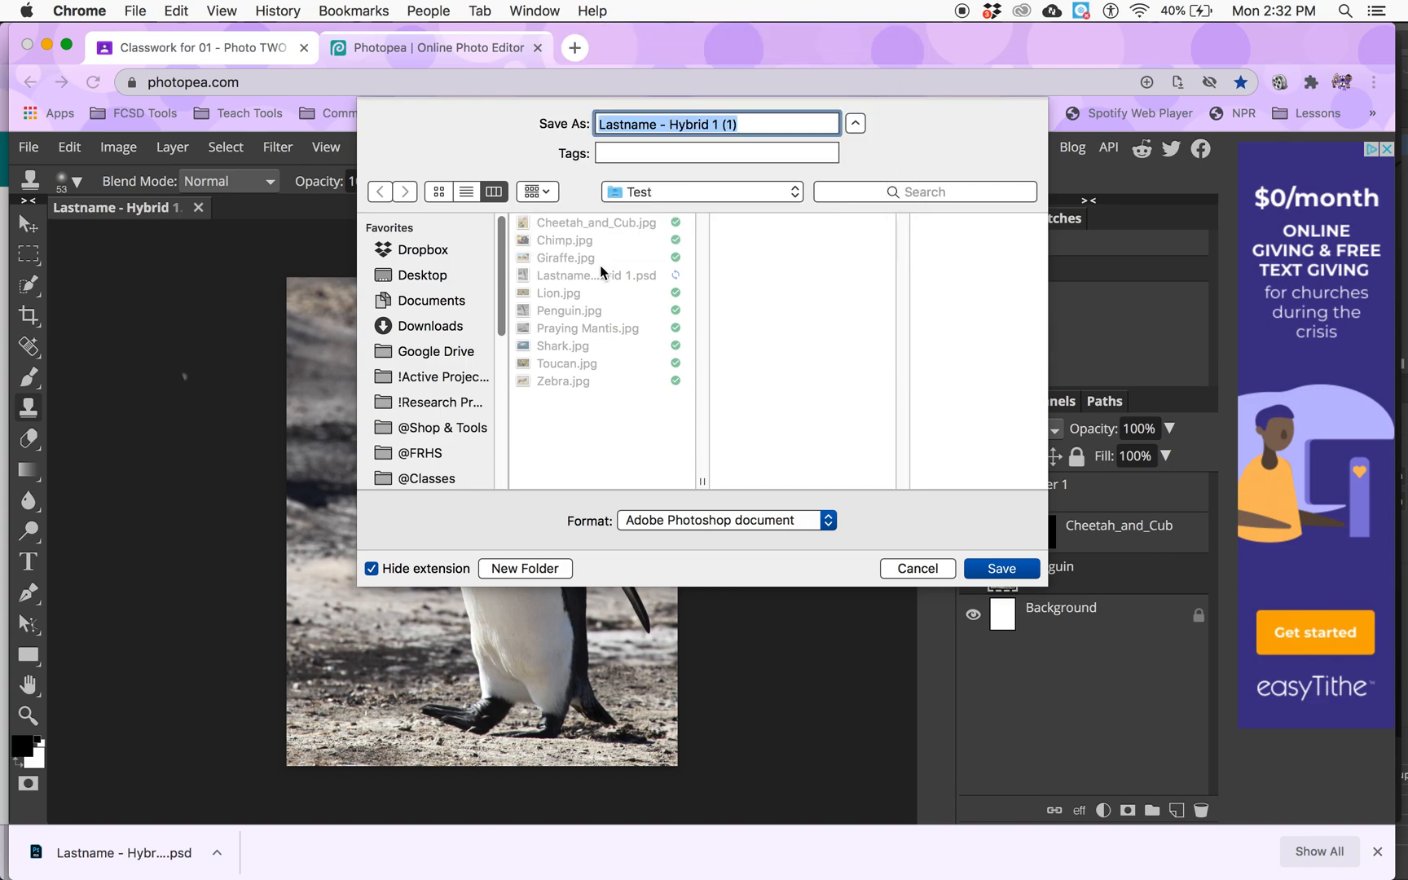
click(597, 275)
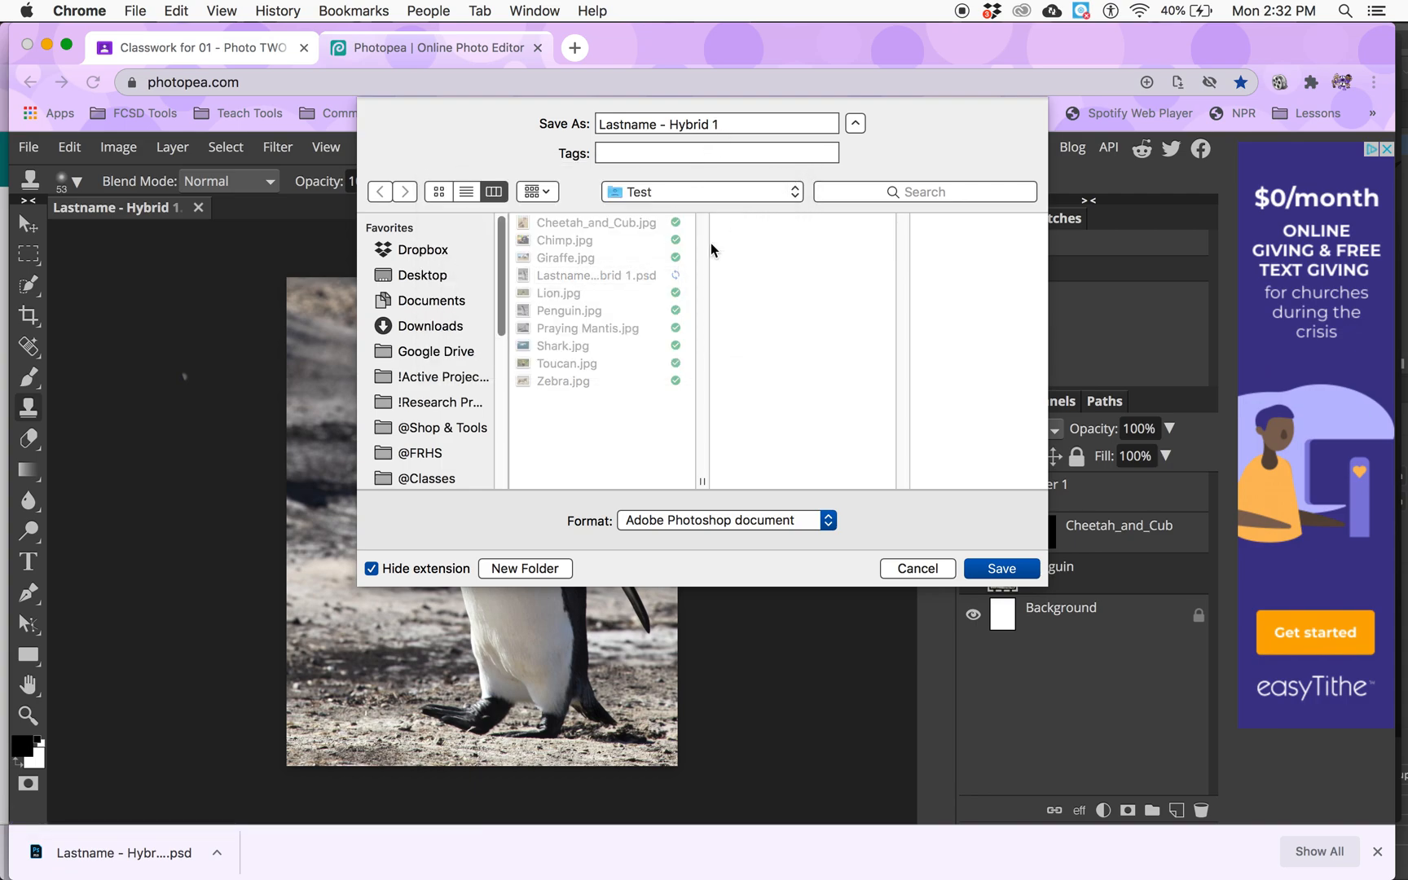
click(995, 570)
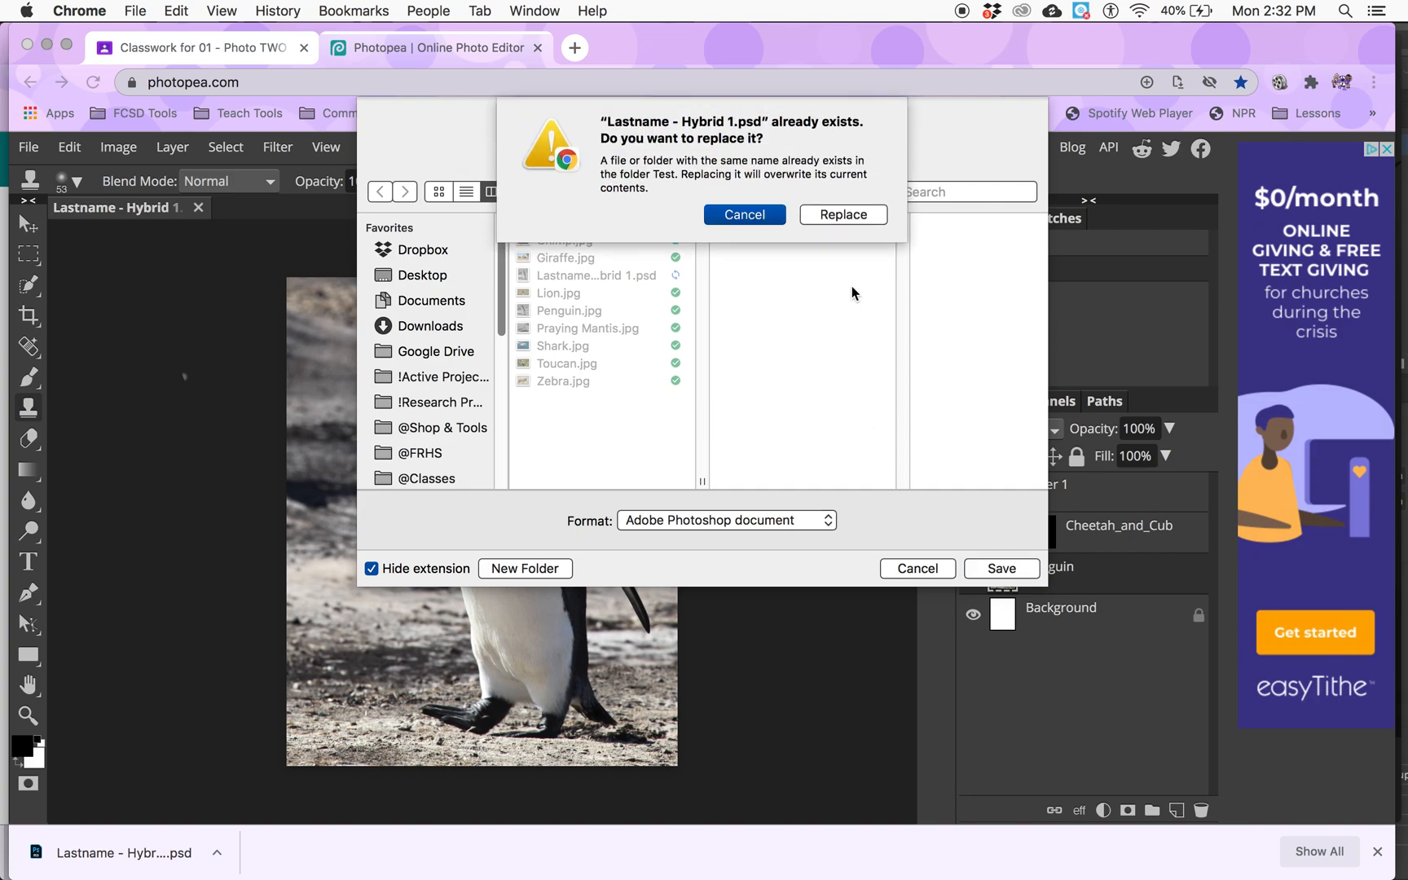
click(843, 215)
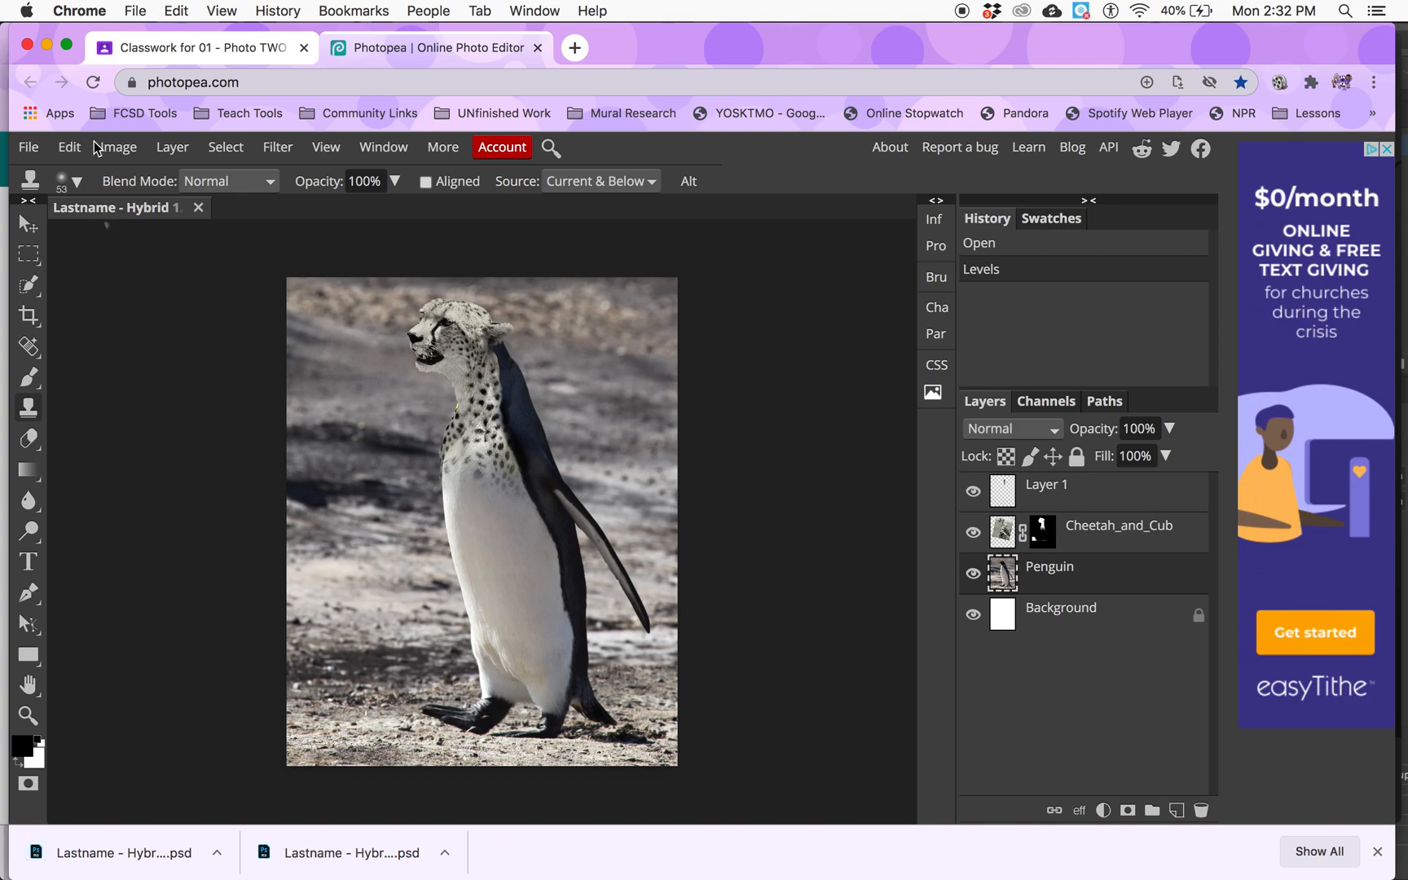
click(199, 208)
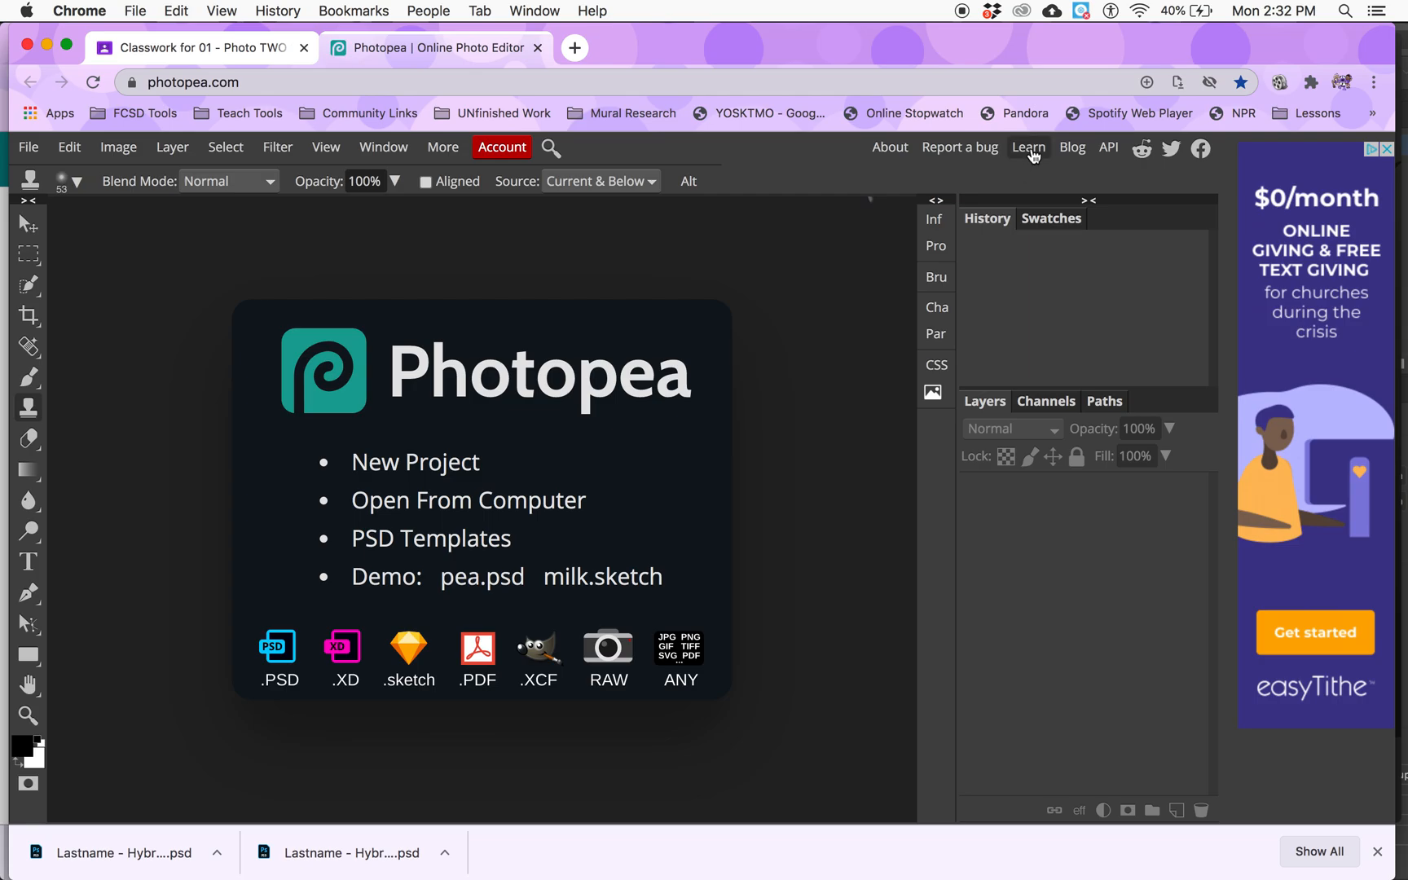
Look through the topic list on Photopea's Learn page and return to the editor
scroll(1034, 156, up, 3)
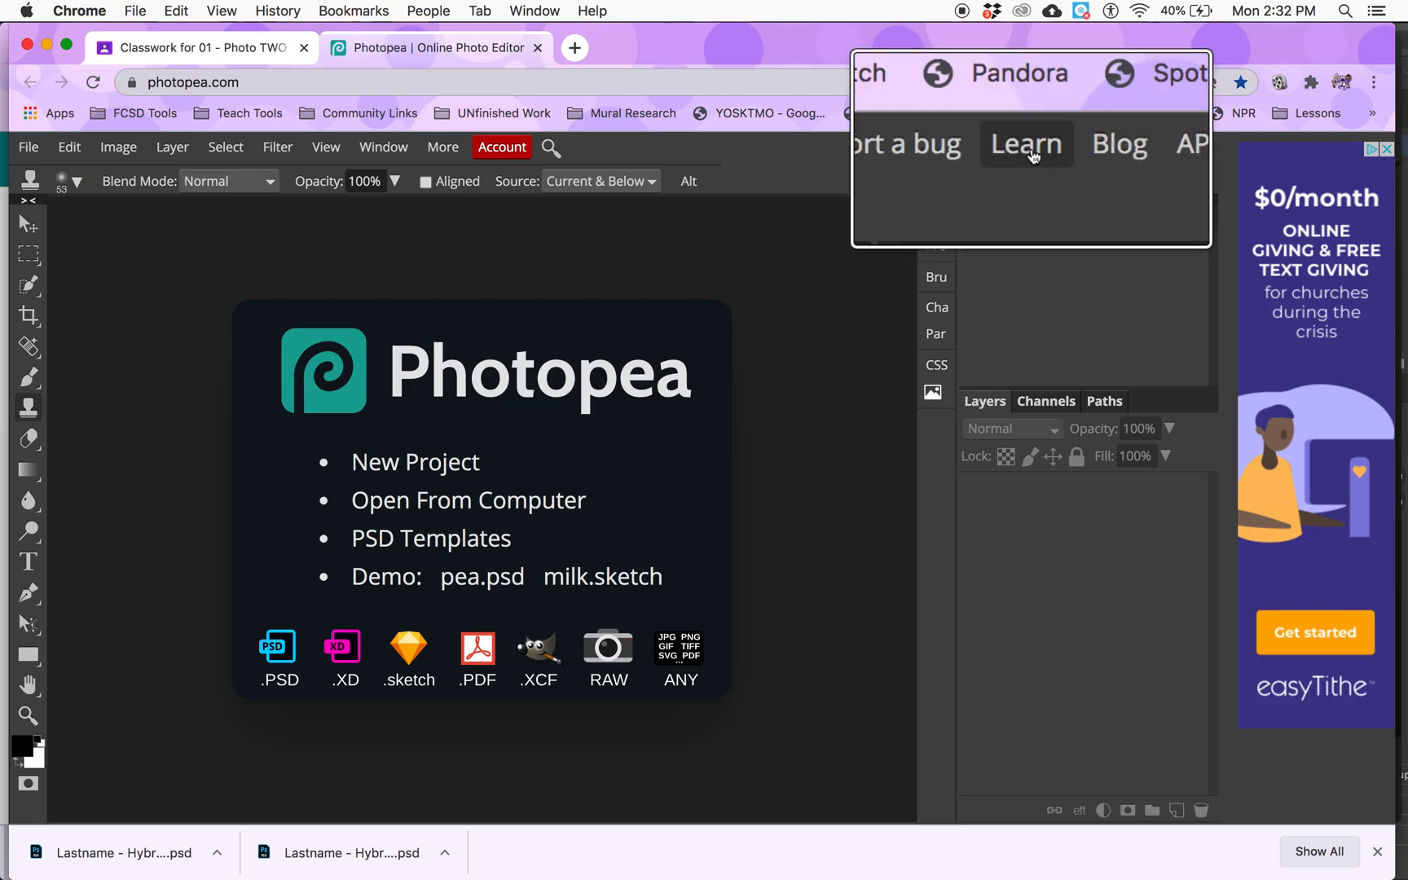
click(1031, 149)
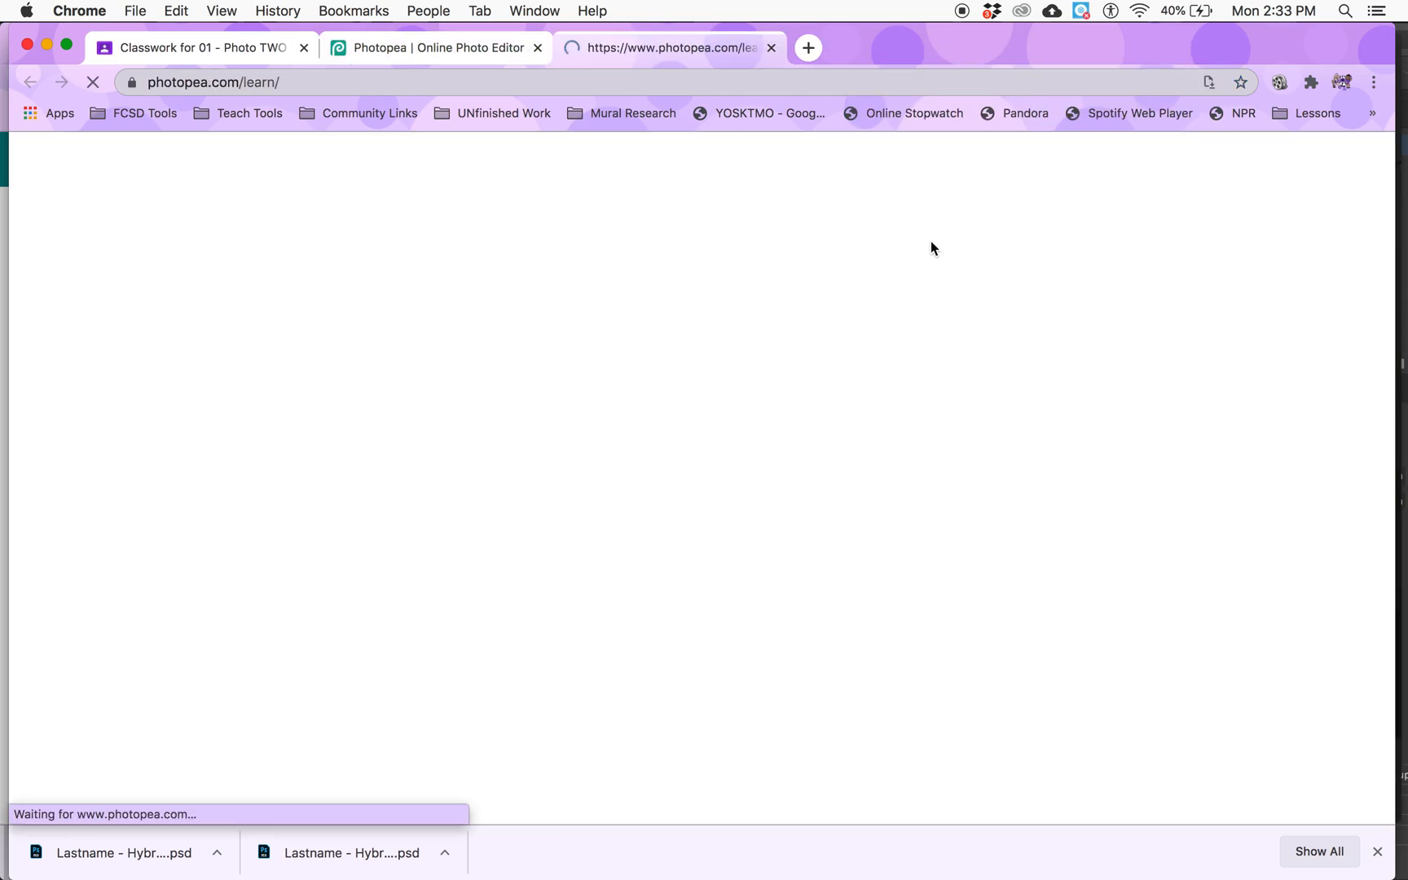
scroll(669, 388, down, 3)
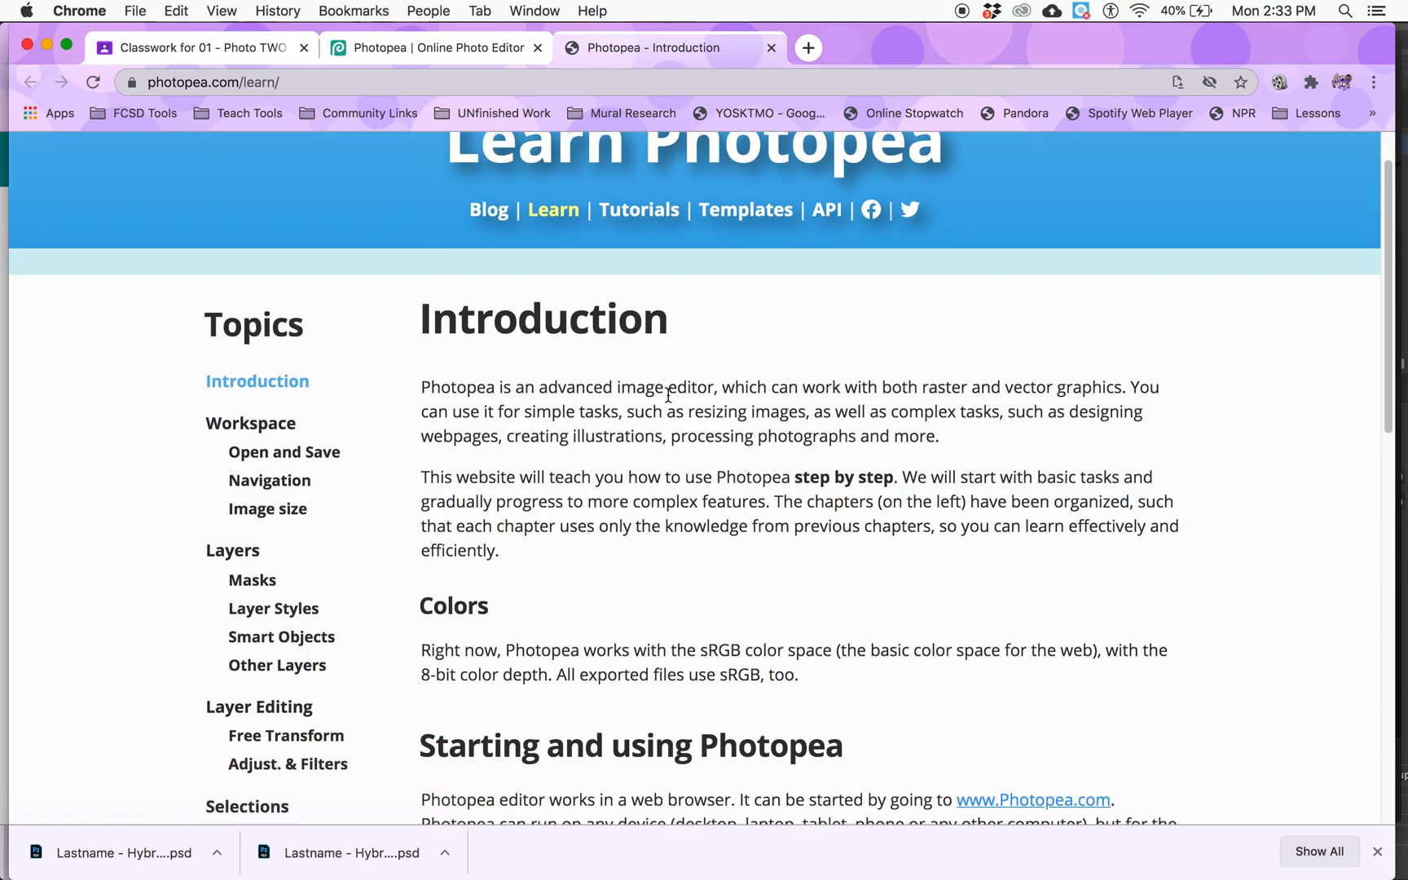
scroll(668, 395, down, 3)
scroll(301, 326, down, 3)
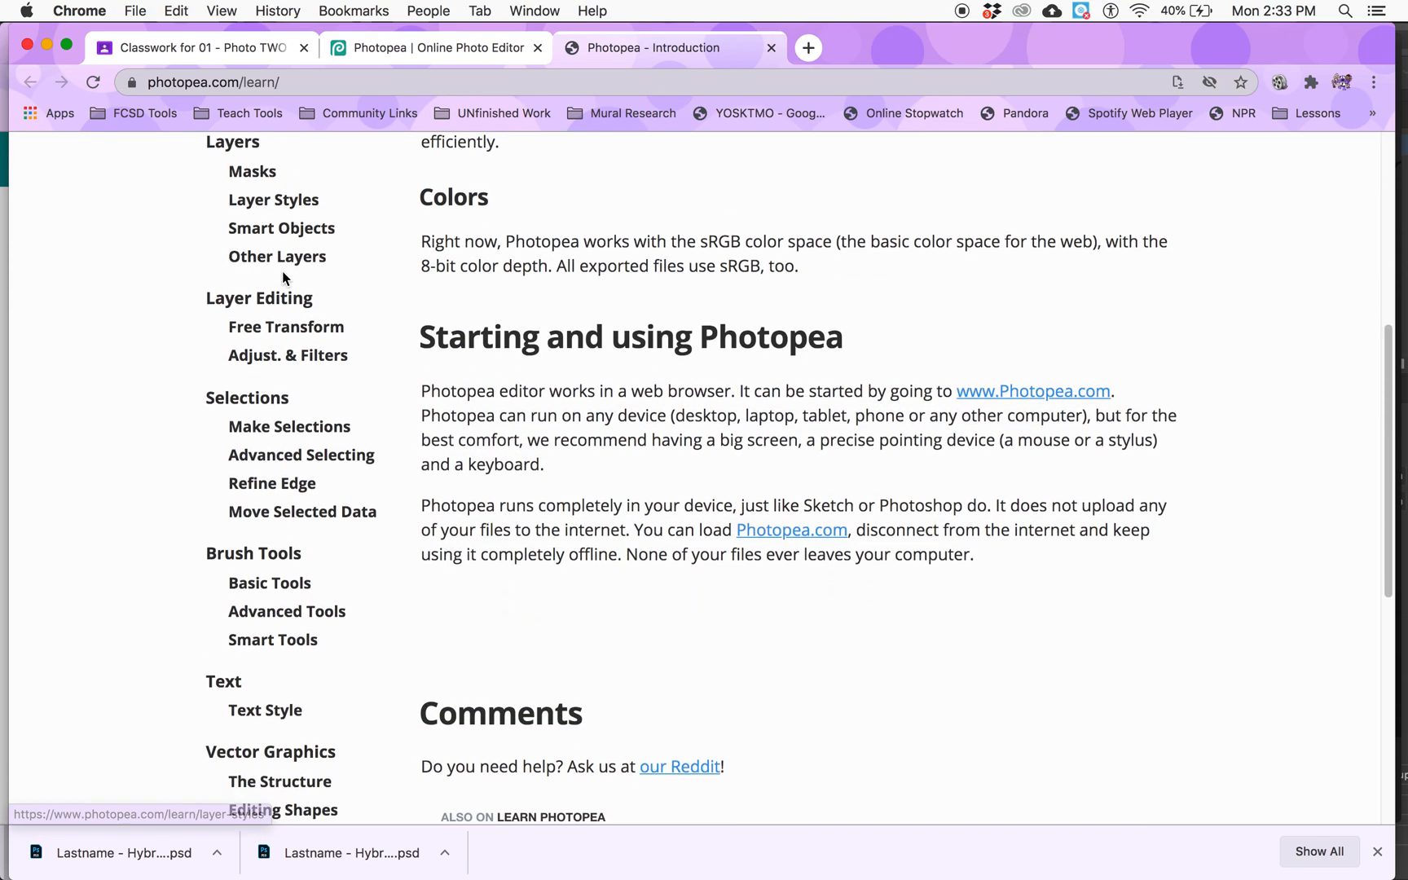
scroll(294, 457, down, 5)
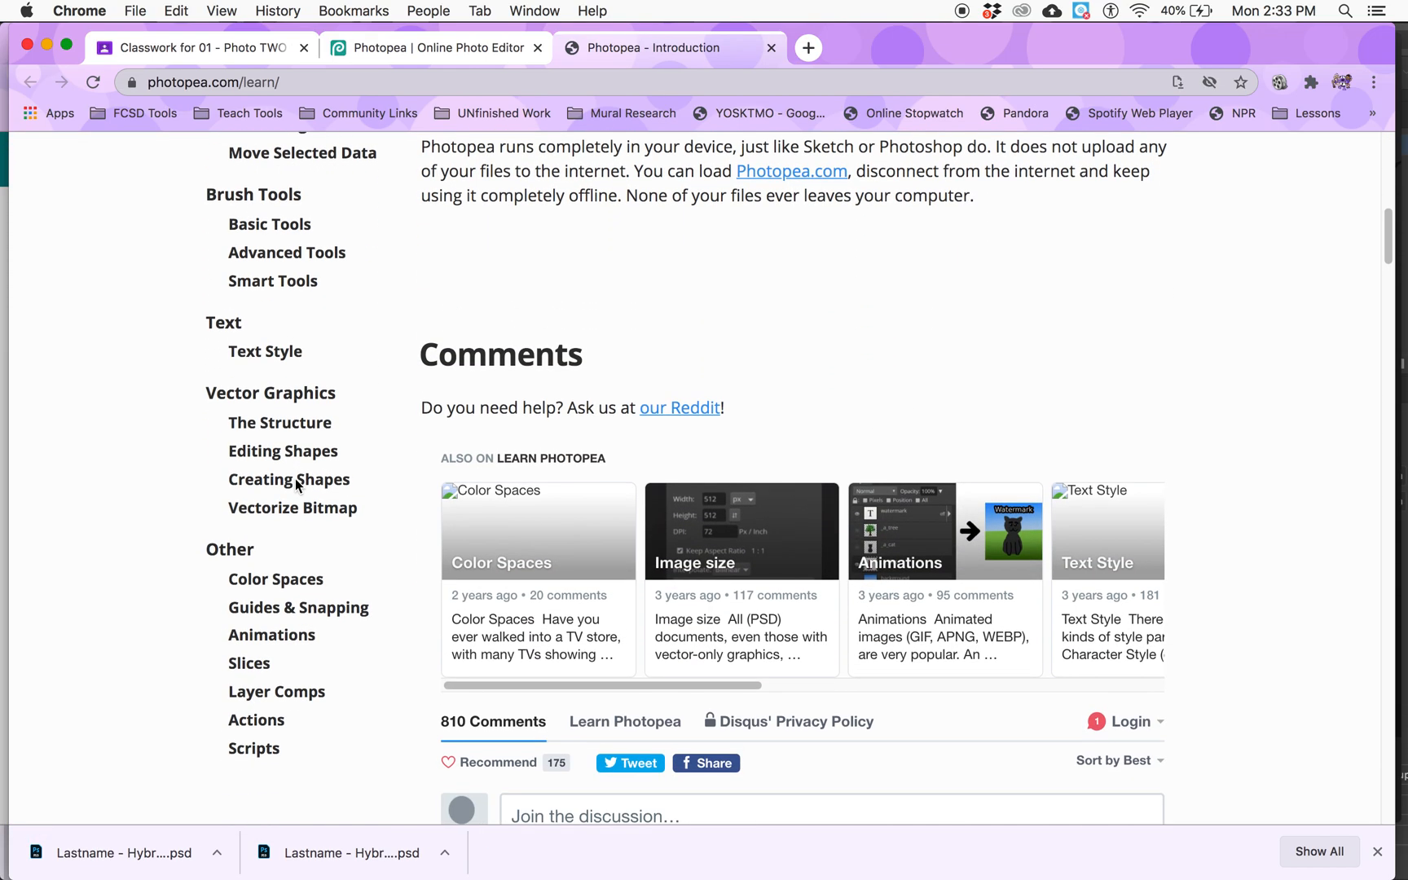
scroll(295, 487, up, 15)
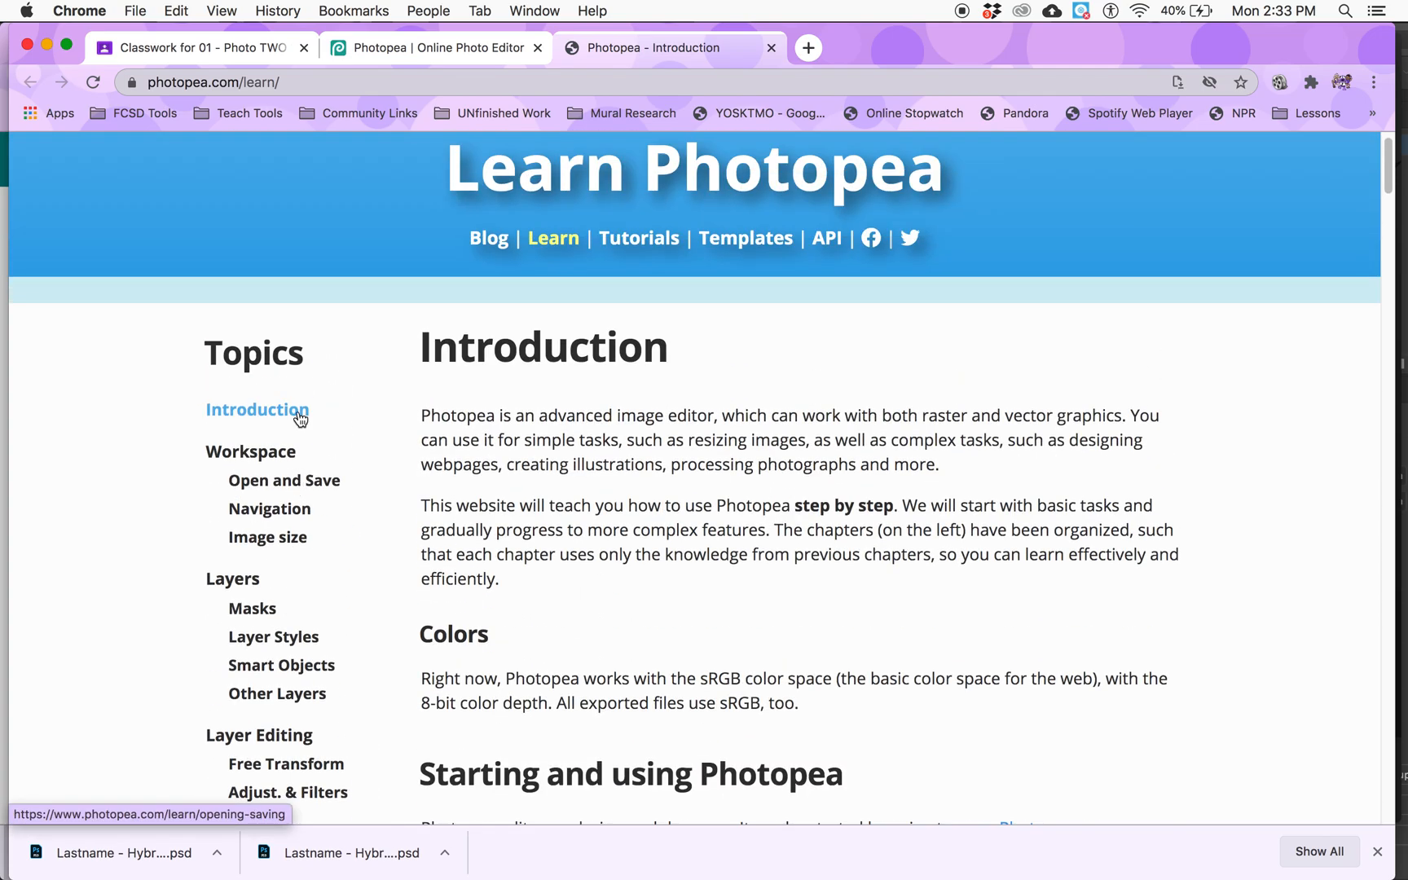
click(394, 50)
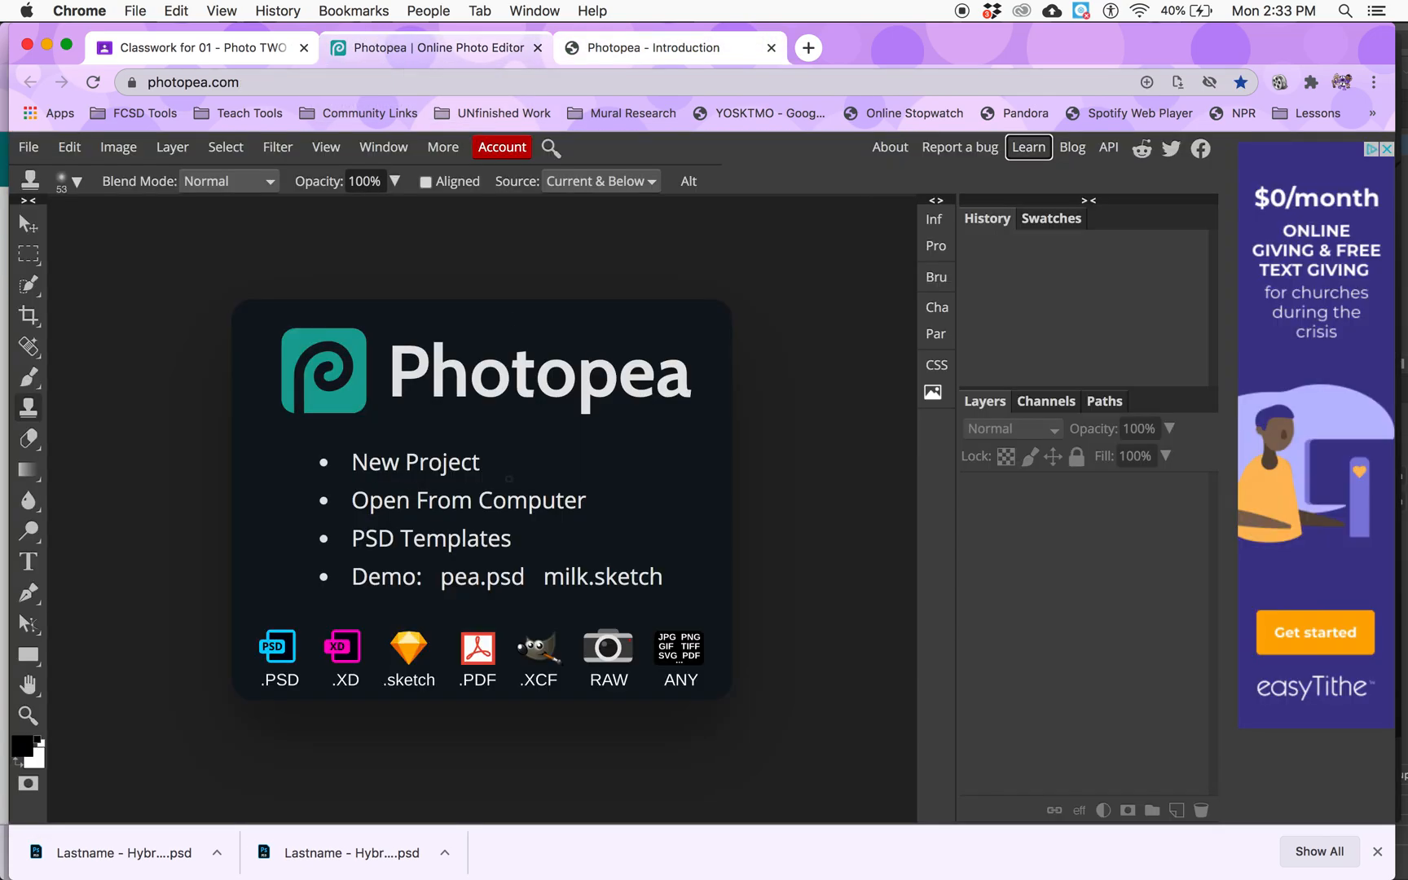